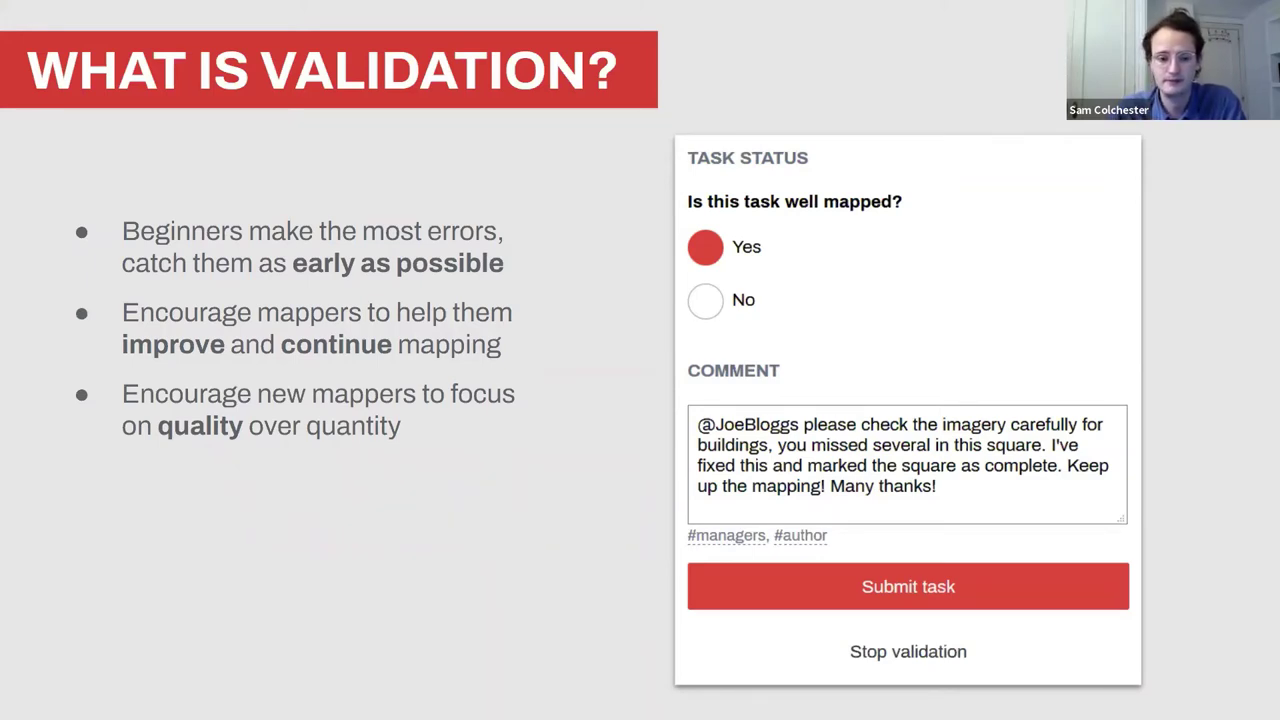
Advance three slides to the Contributions and Tasks tab tips slide and stop full-screen presenting
{"action": "key", "text": "Right"}
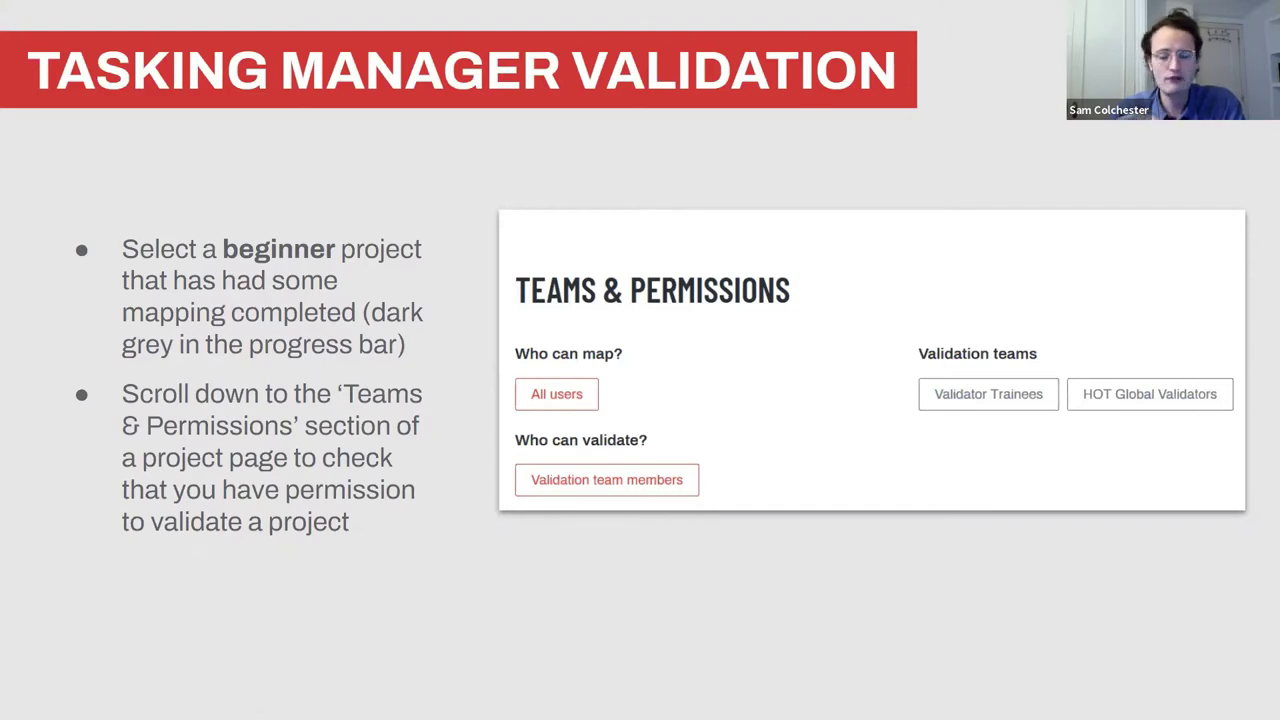
{"action": "key", "text": "Right"}
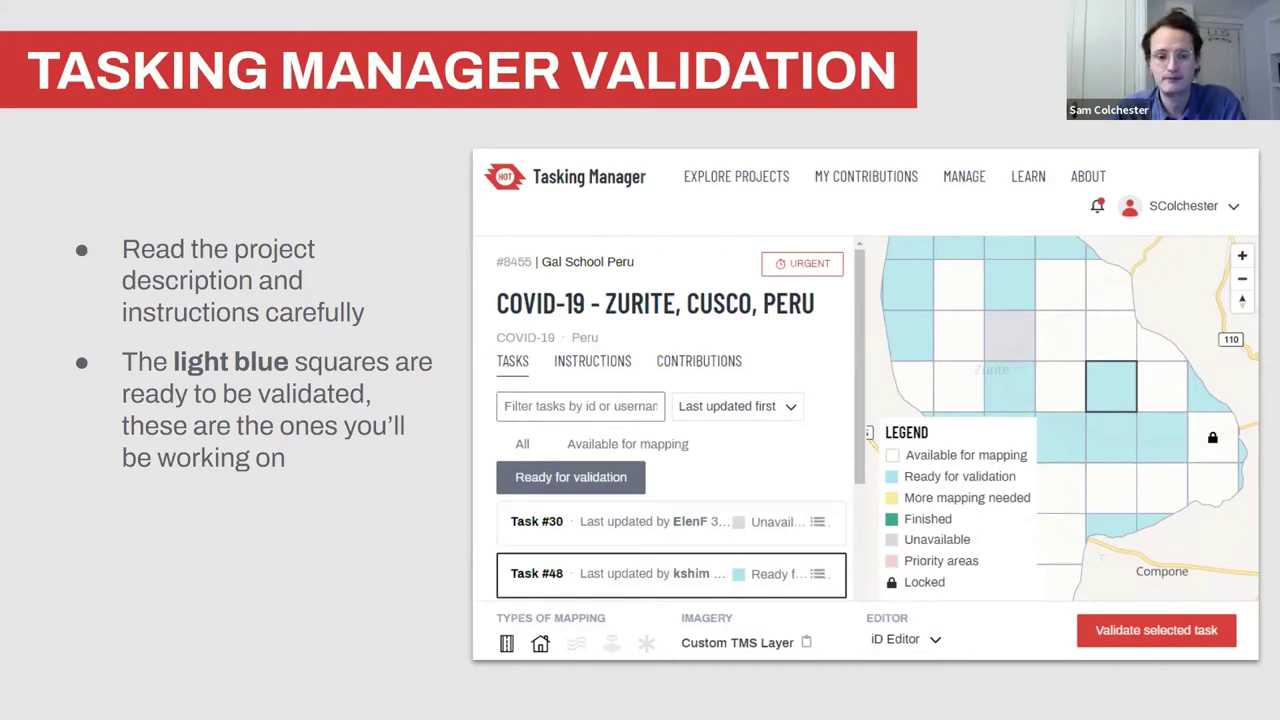
{"action": "key", "text": "Right"}
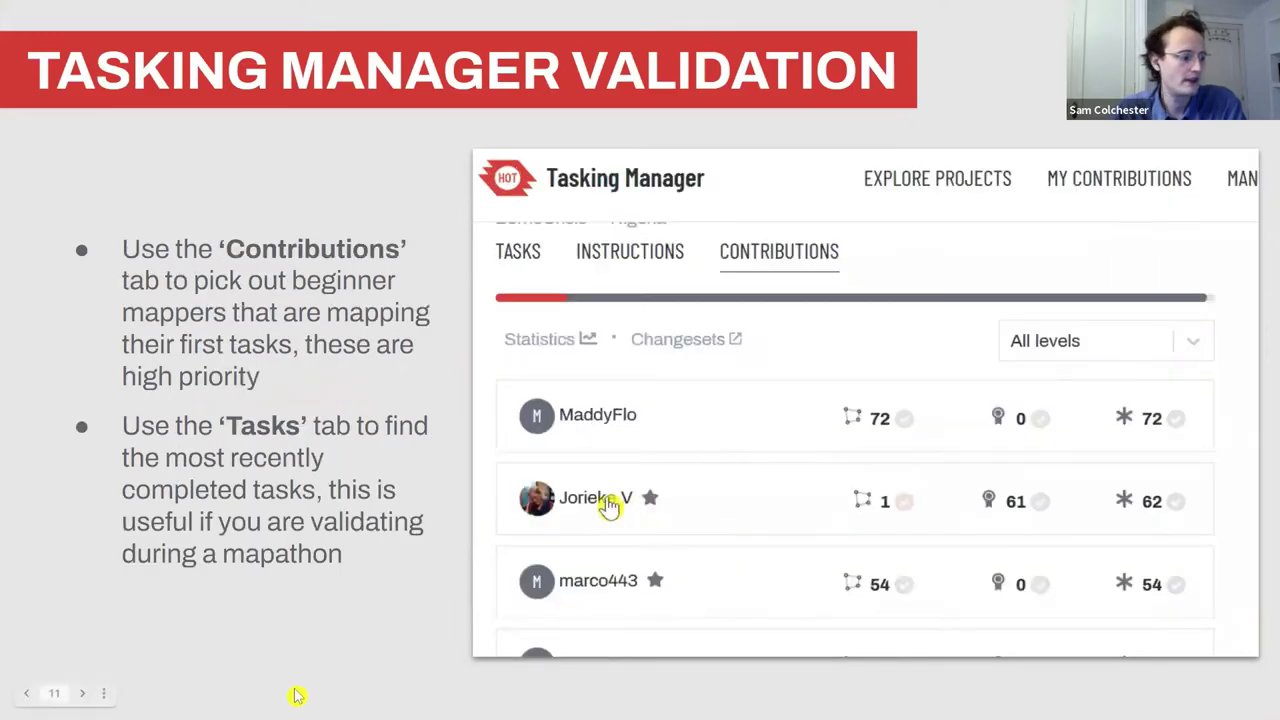
{"action": "left_click", "coordinate": [103, 693]}
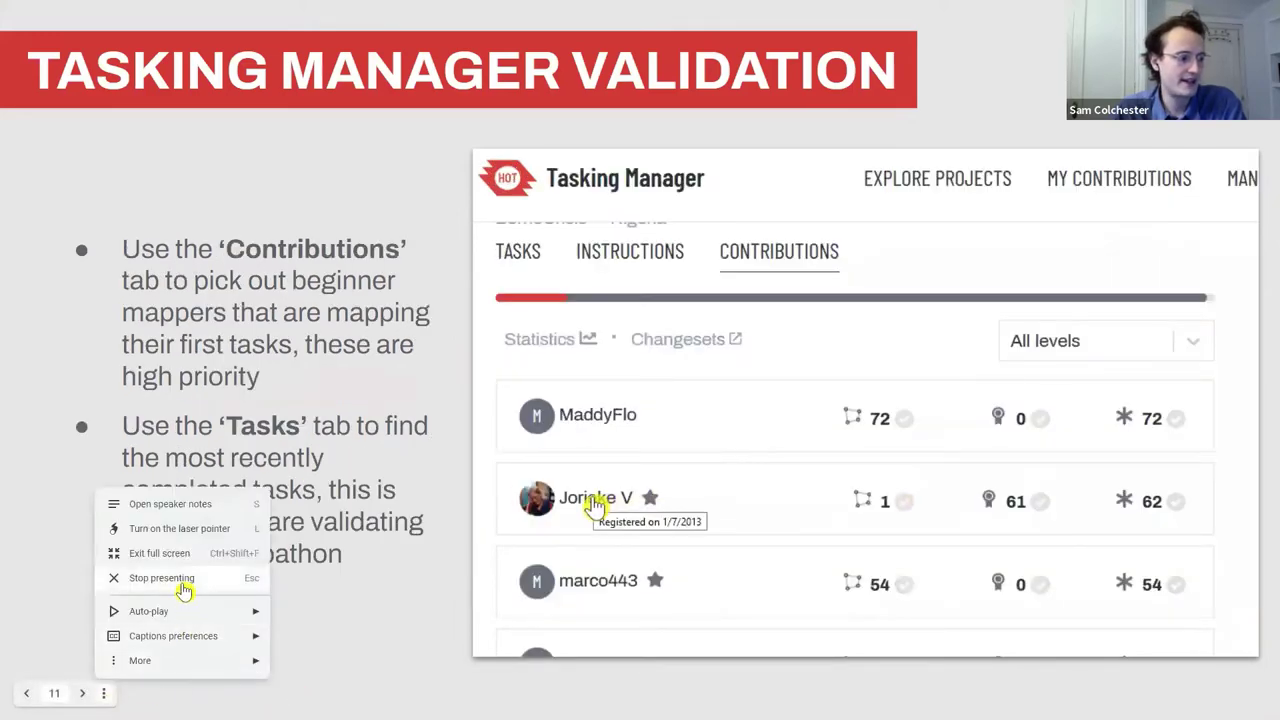
{"action": "left_click", "coordinate": [175, 553]}
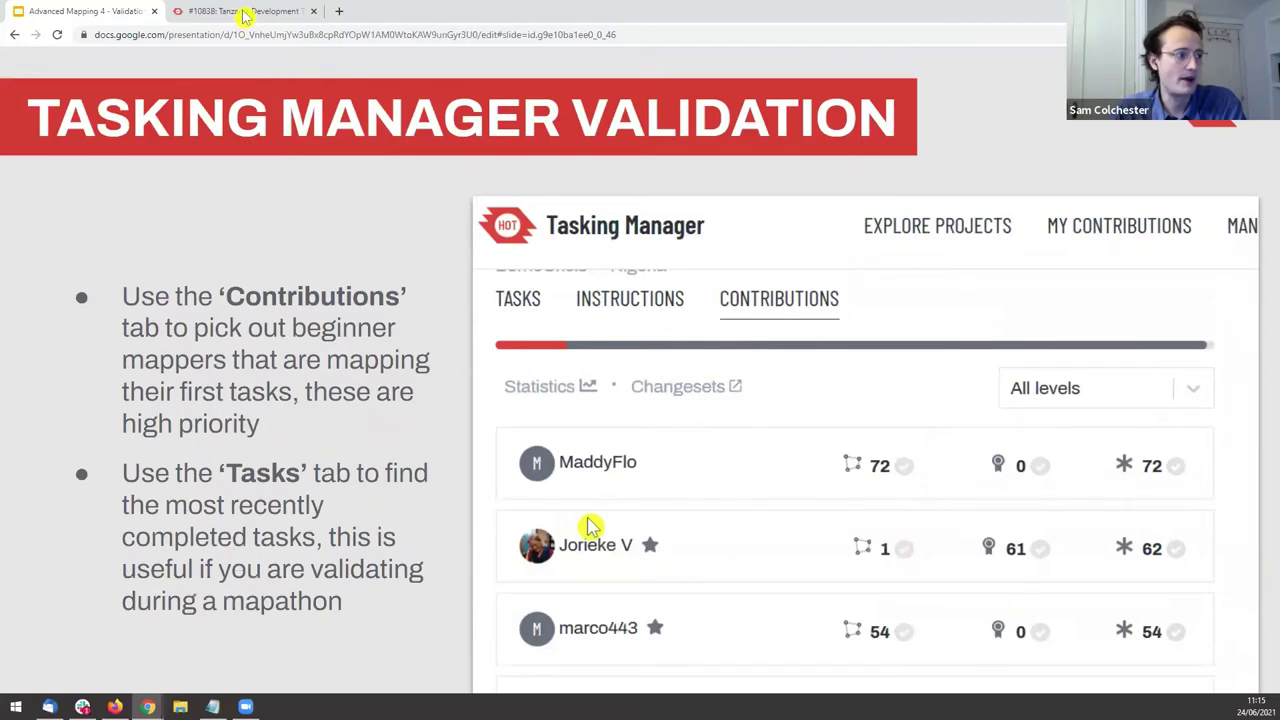
Leave the slideshow, switch to the Tasking Manager tab and select the '/tasks/' ending of the URL
{"action": "key", "text": "Escape"}
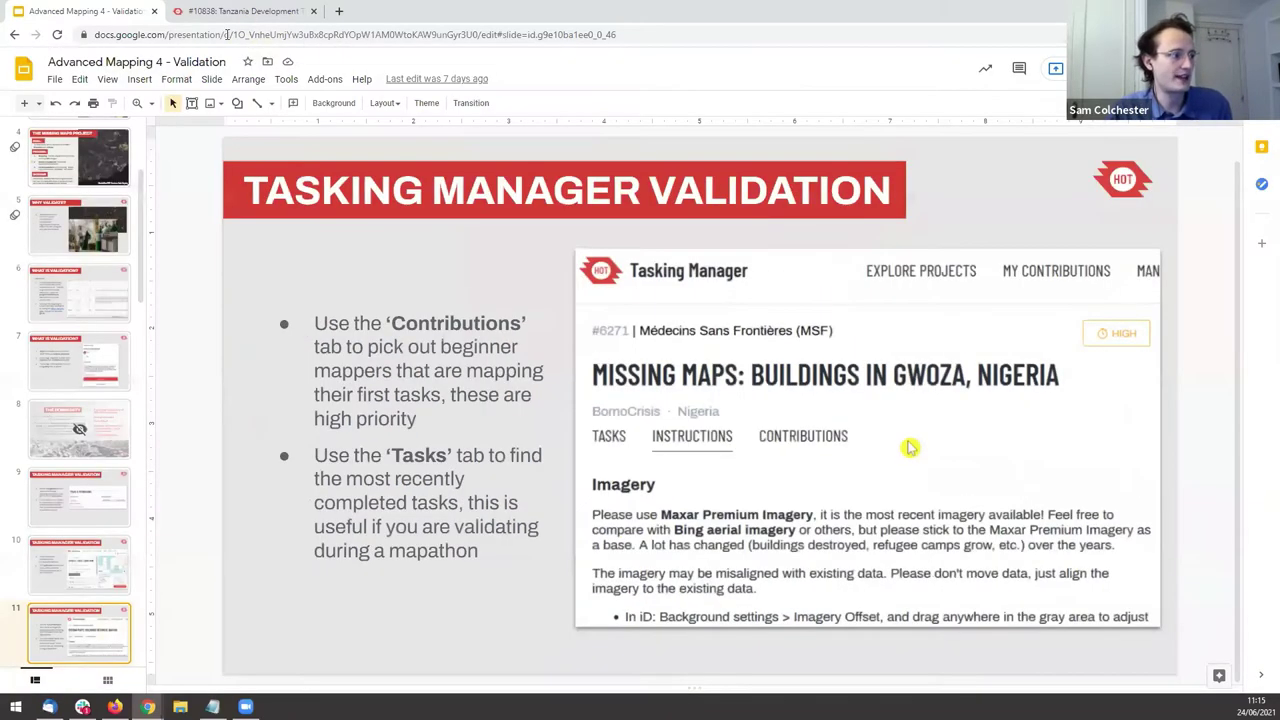
{"action": "left_click", "coordinate": [215, 12]}
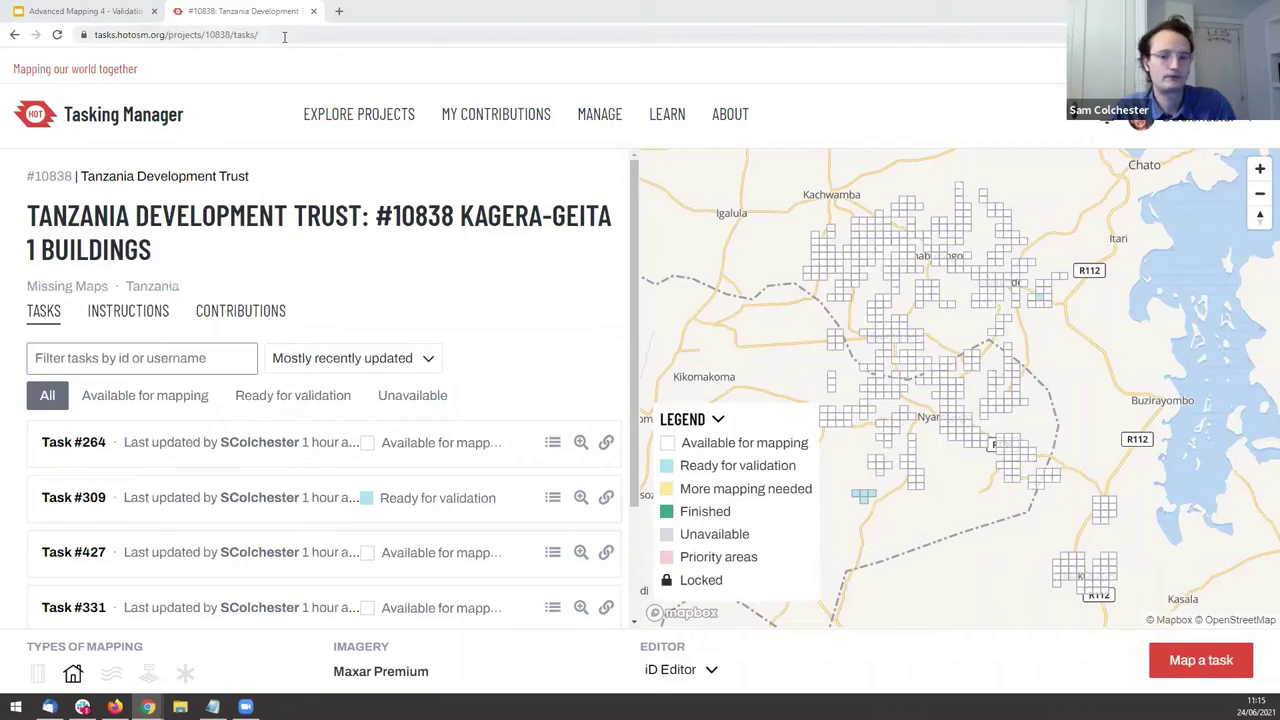
{"action": "left_click_drag", "start_coordinate": [284, 37], "coordinate": [246, 36]}
Load tasks.hotosm.org/projects/10838, review the Kagera-Geita 1 Buildings overview, and start contributing
{"action": "key", "text": "BackSpace"}
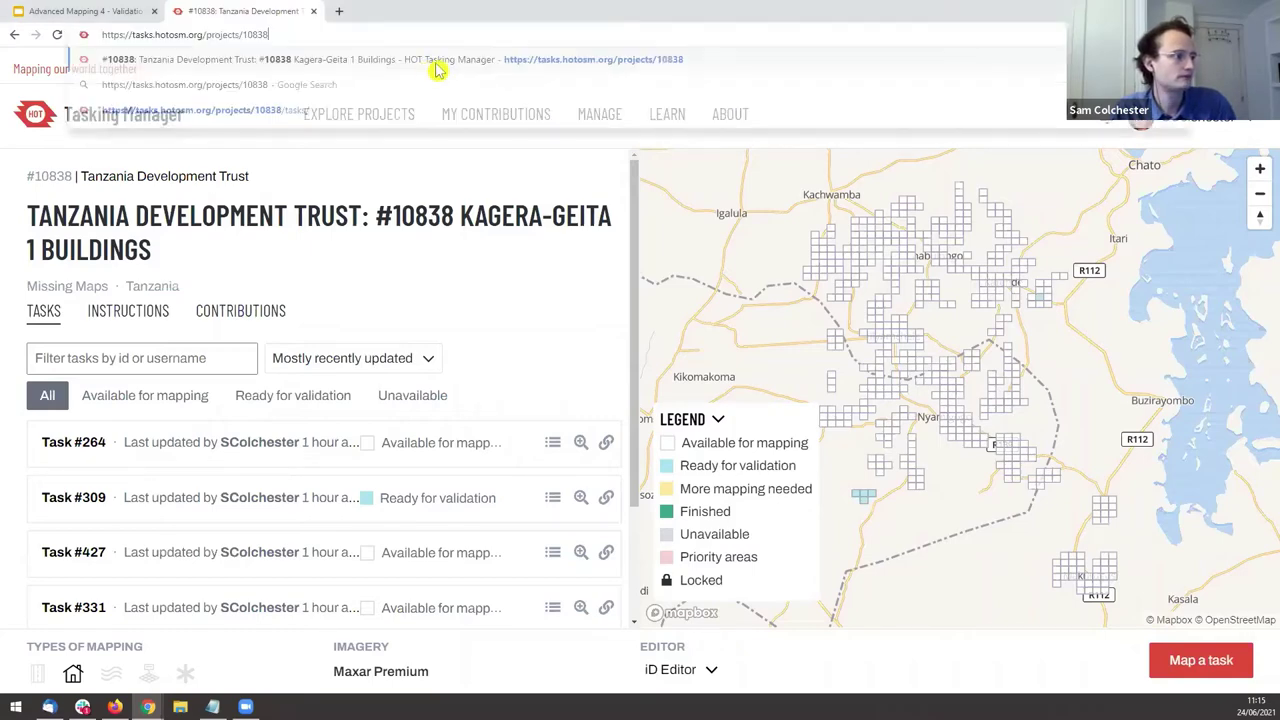
{"action": "key", "text": "Return"}
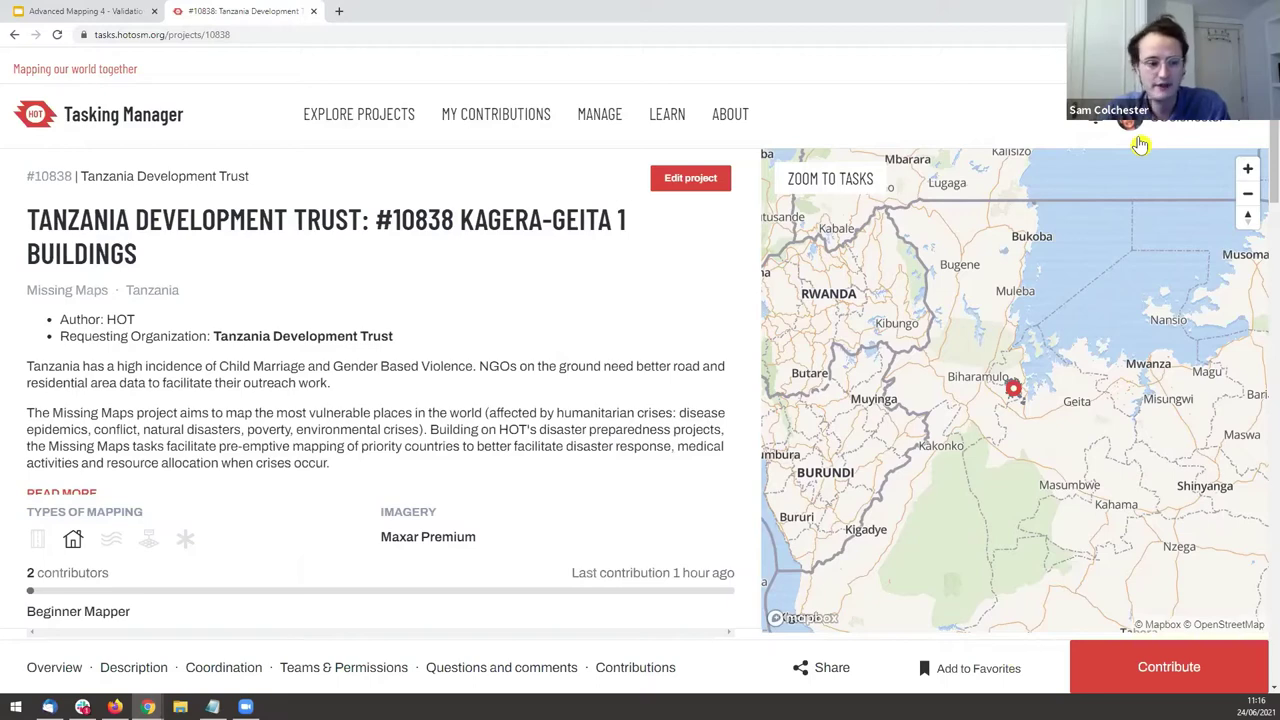
{"action": "left_click", "coordinate": [1180, 676]}
Read the project's instructions (Maxar imagery, building=yes, full outlines) with the browser in full screen
{"action": "left_click", "coordinate": [140, 312]}
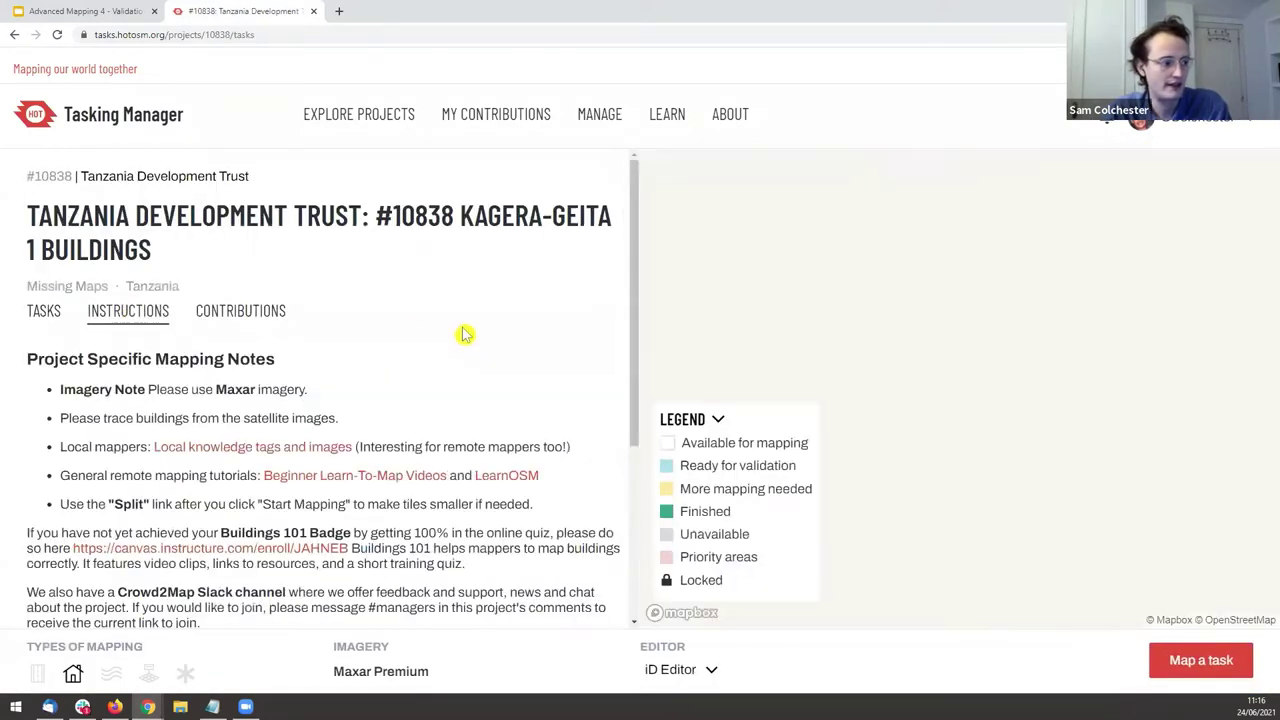
{"action": "scroll", "coordinate": [462, 338], "scroll_direction": "down", "scroll_amount": 1}
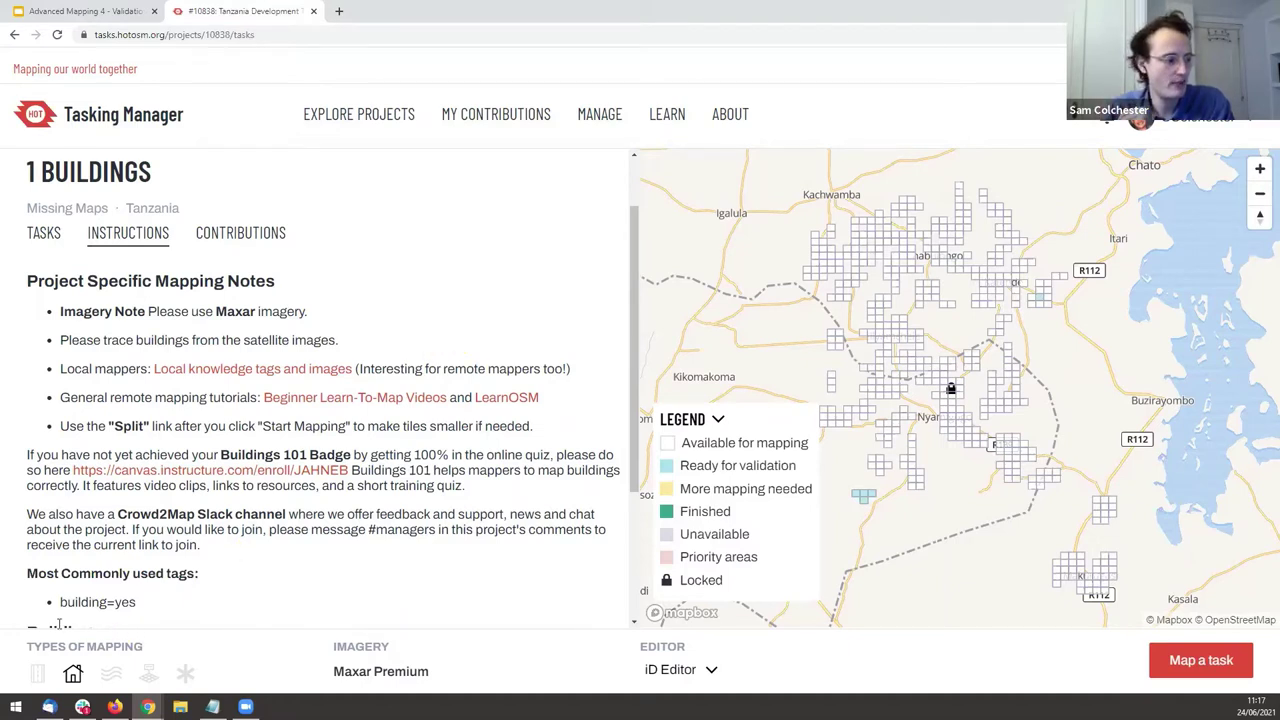
{"action": "left_click_drag", "start_coordinate": [27, 655], "coordinate": [483, 334]}
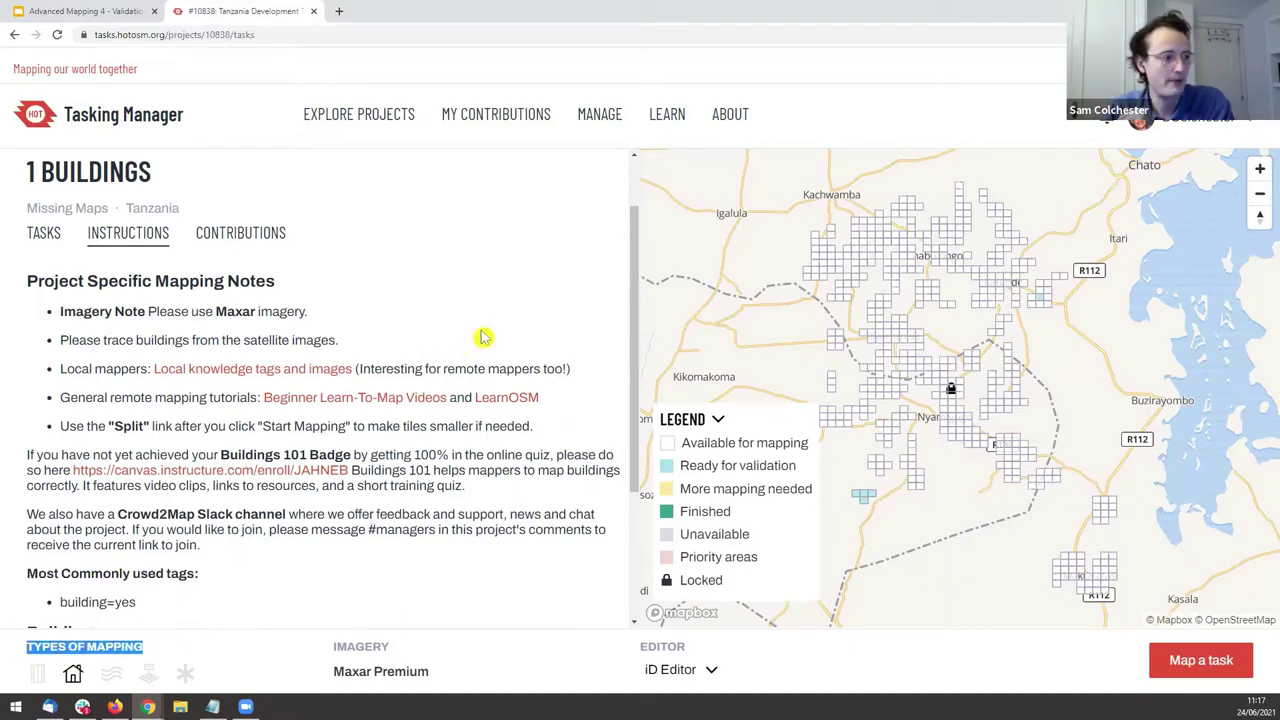
{"action": "left_click", "coordinate": [512, 258]}
{"action": "key", "text": "F11"}
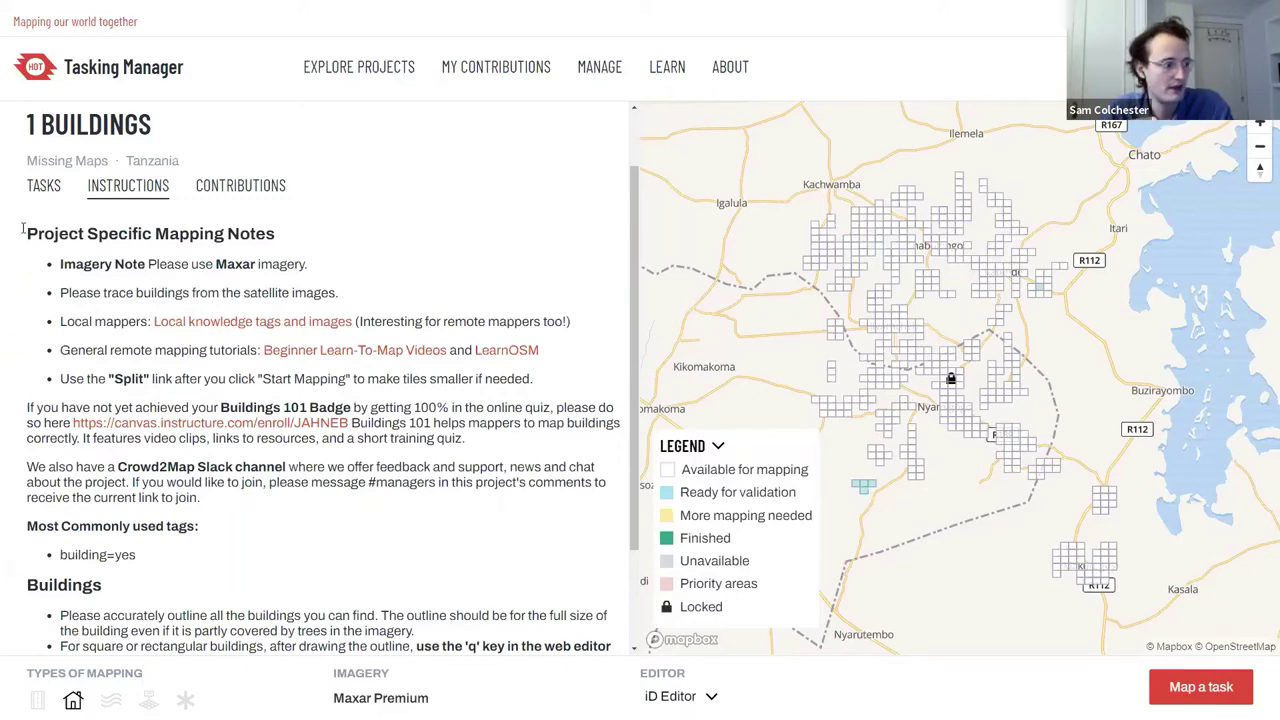
{"action": "left_click_drag", "start_coordinate": [27, 228], "coordinate": [560, 632]}
{"action": "left_click", "coordinate": [452, 290]}
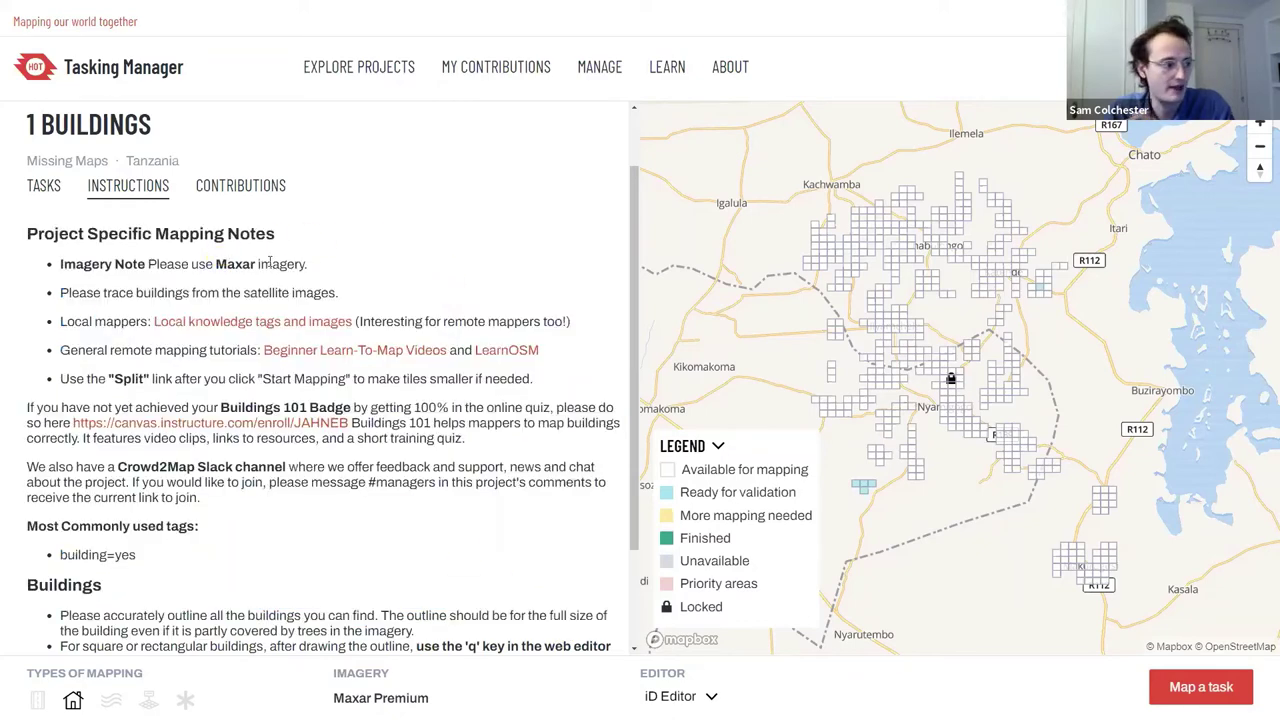
{"action": "left_click_drag", "start_coordinate": [308, 264], "coordinate": [146, 260]}
{"action": "left_click", "coordinate": [380, 281]}
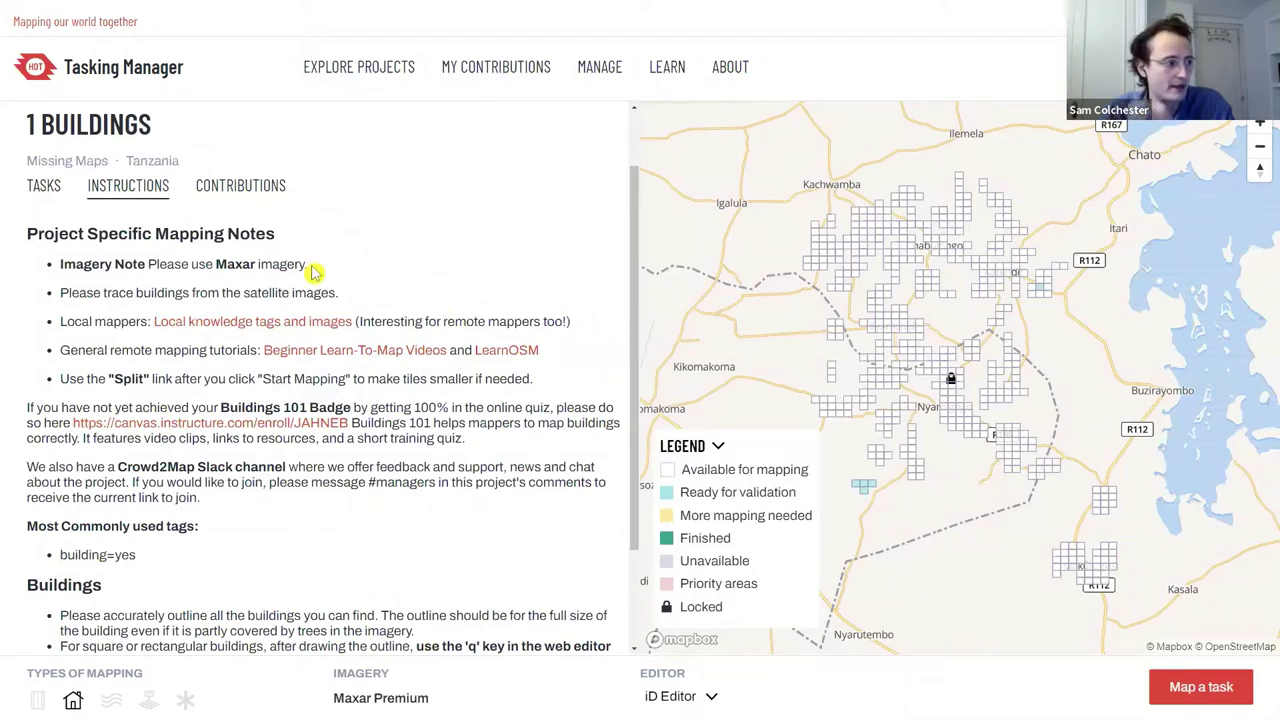
{"action": "left_click_drag", "start_coordinate": [336, 267], "coordinate": [134, 265]}
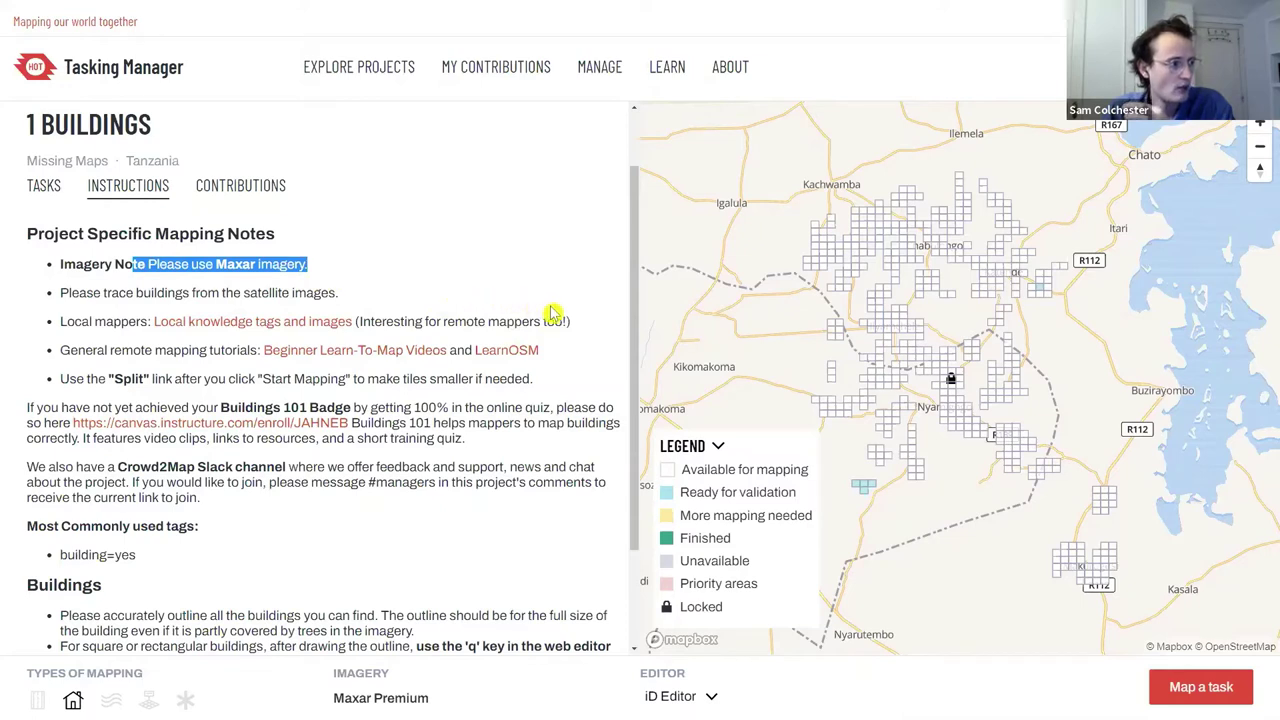
{"action": "left_click_drag", "start_coordinate": [573, 322], "coordinate": [75, 317]}
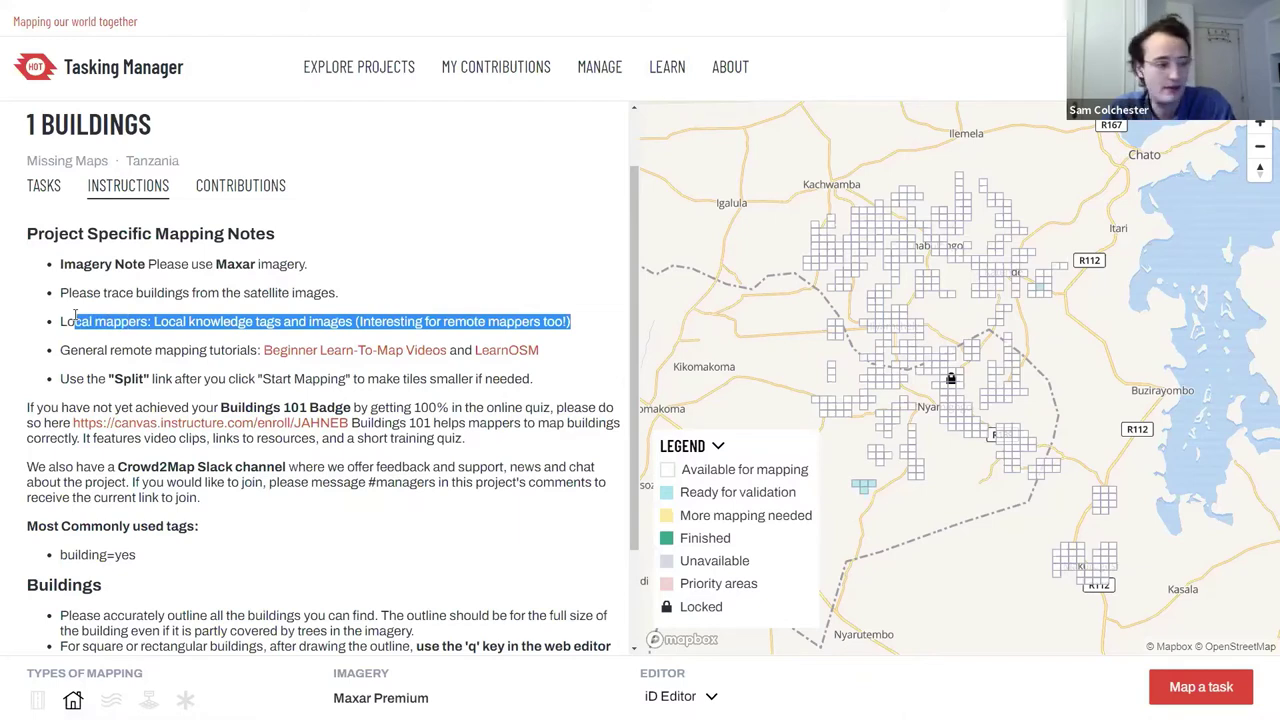
{"action": "left_click_drag", "start_coordinate": [133, 350], "coordinate": [571, 358]}
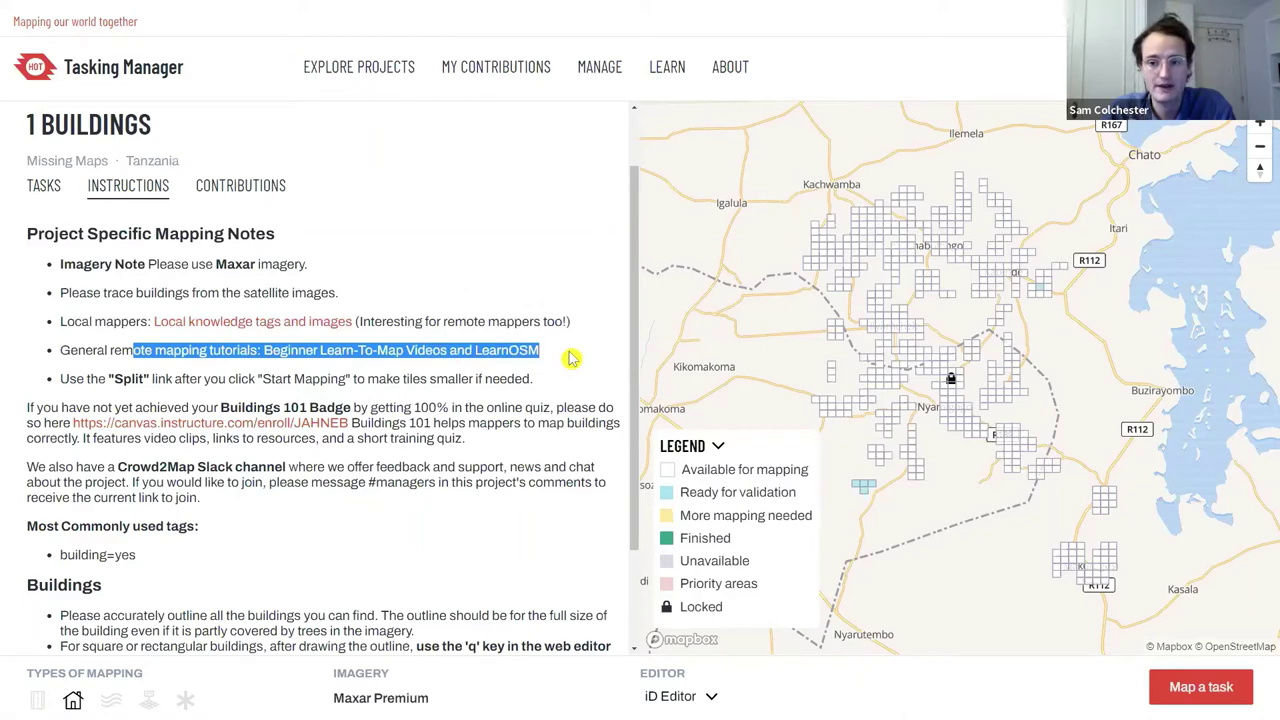
{"action": "scroll", "coordinate": [560, 352], "scroll_direction": "down", "scroll_amount": 1}
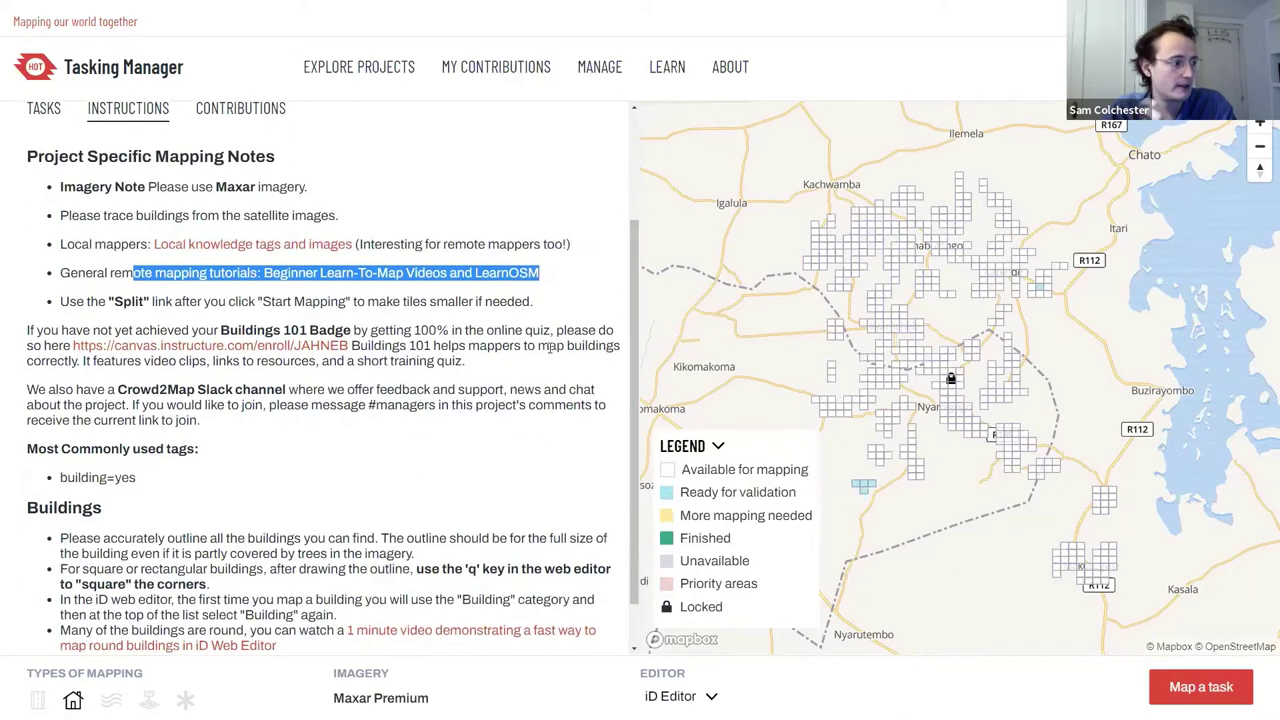
{"action": "left_click_drag", "start_coordinate": [466, 362], "coordinate": [20, 328]}
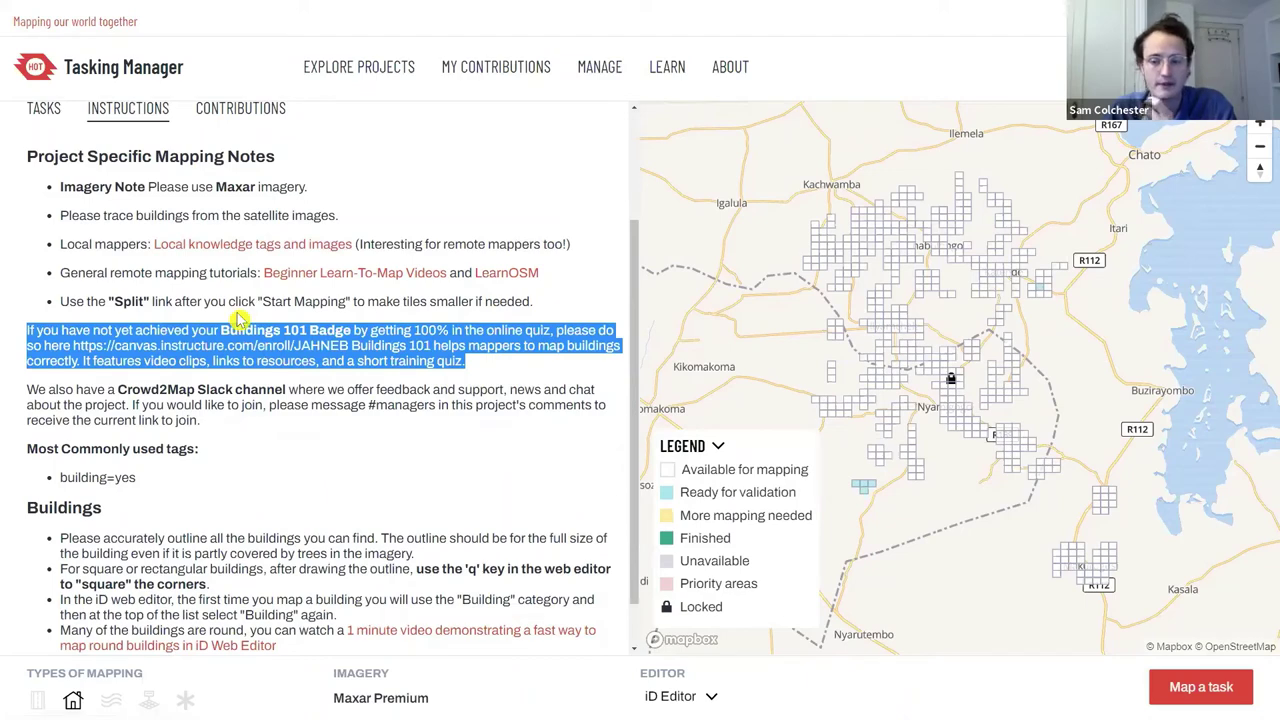
{"action": "left_click", "coordinate": [472, 368]}
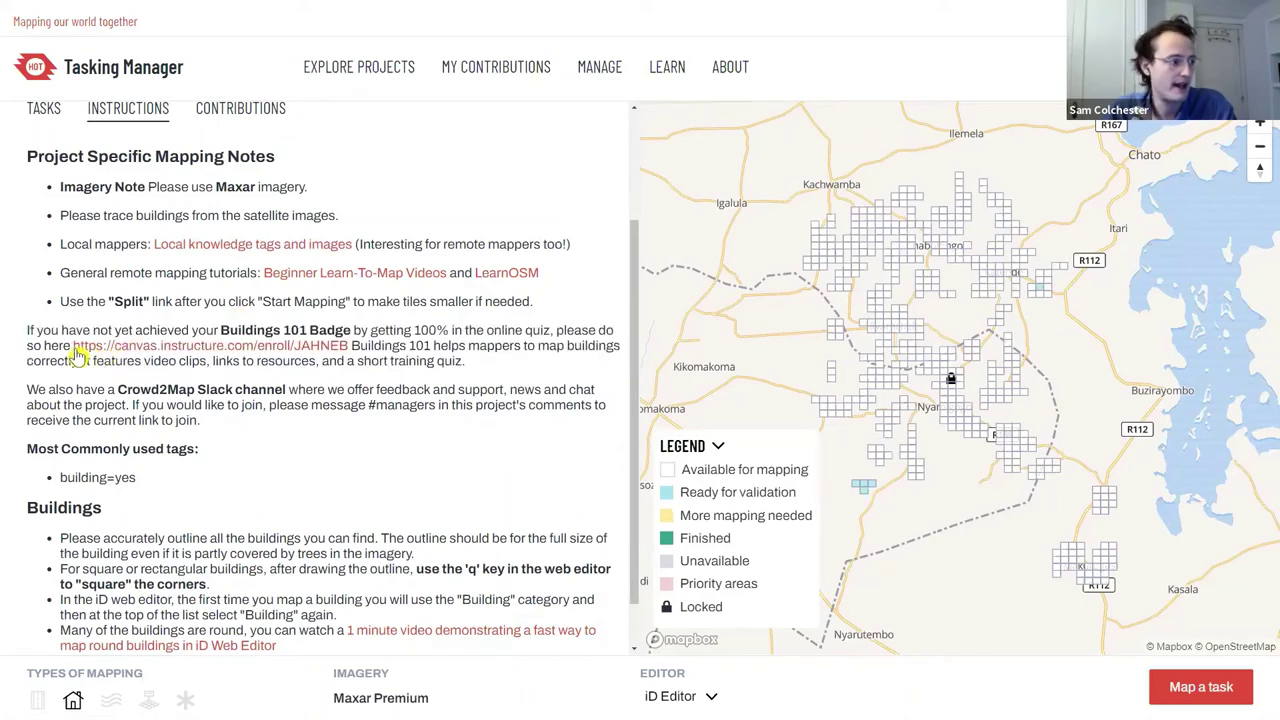
{"action": "left_click_drag", "start_coordinate": [229, 330], "coordinate": [366, 330]}
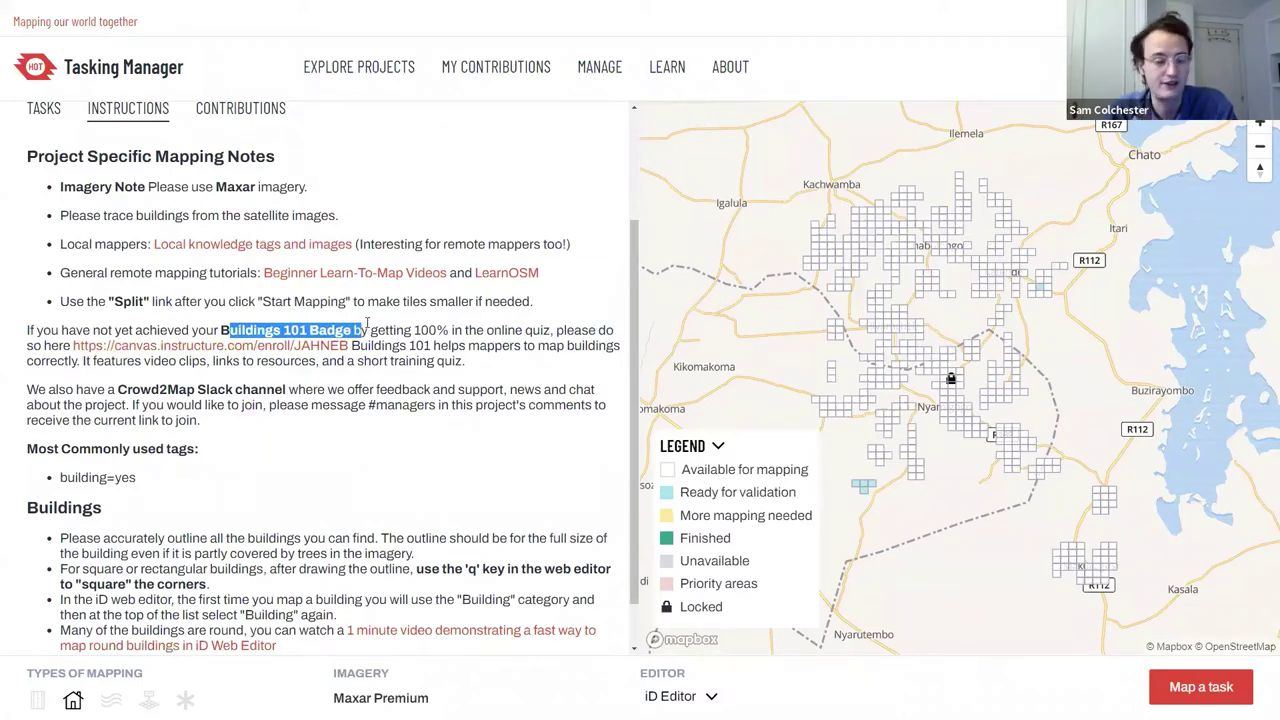
{"action": "left_click", "coordinate": [393, 358]}
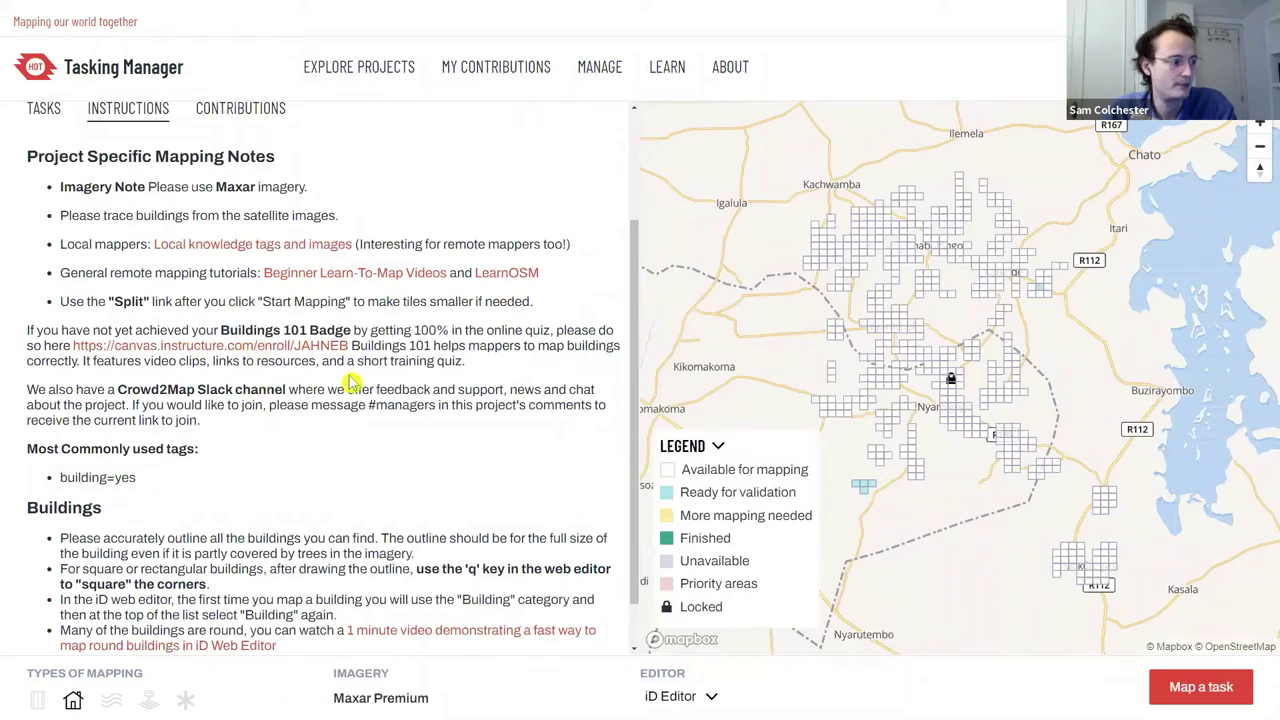
{"action": "scroll", "coordinate": [389, 379], "scroll_direction": "down", "scroll_amount": 1}
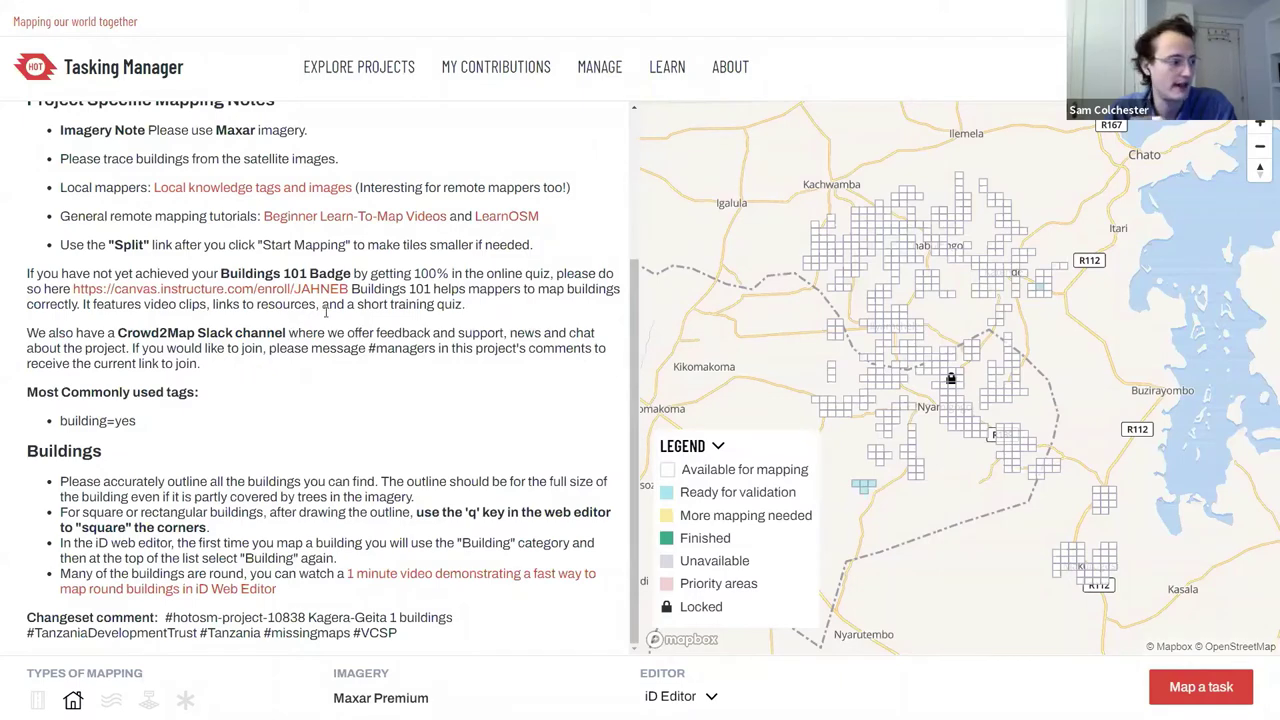
Highlight the guidelines on outlining all buildings, squaring rectangular ones, and using the iD editor
{"action": "left_click_drag", "start_coordinate": [55, 481], "coordinate": [159, 483]}
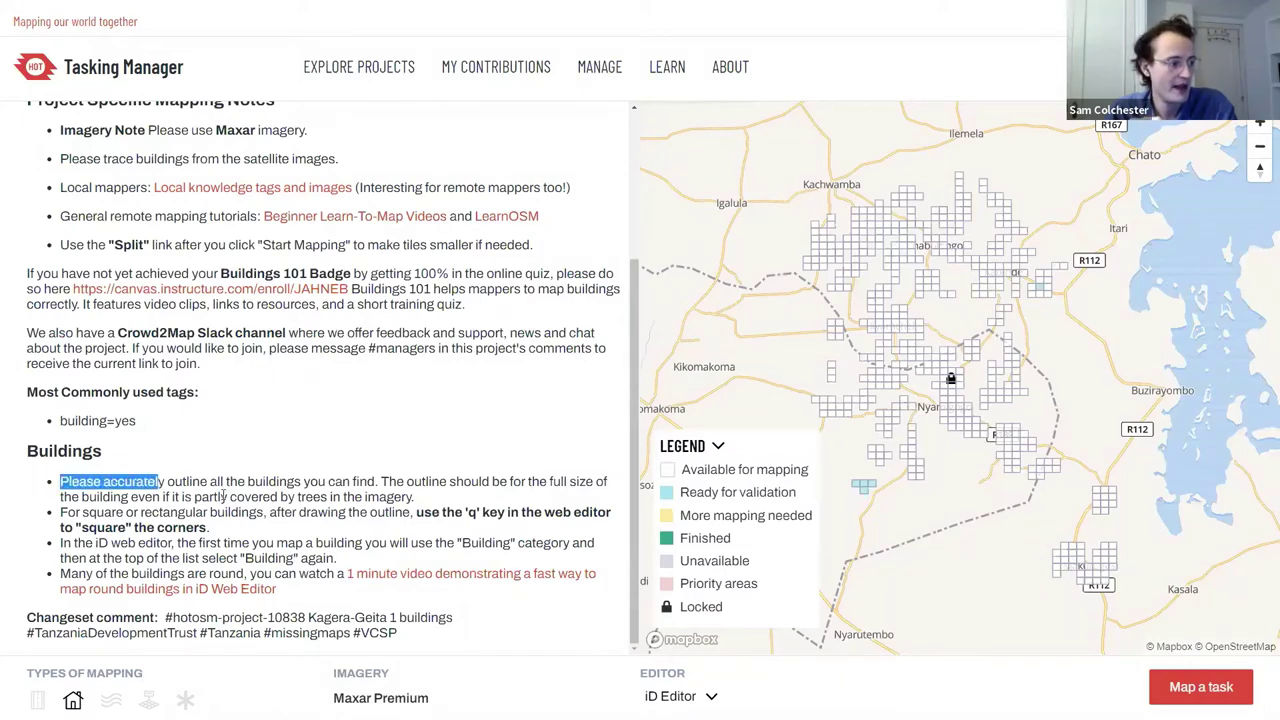
{"action": "left_click_drag", "start_coordinate": [353, 518], "coordinate": [353, 518]}
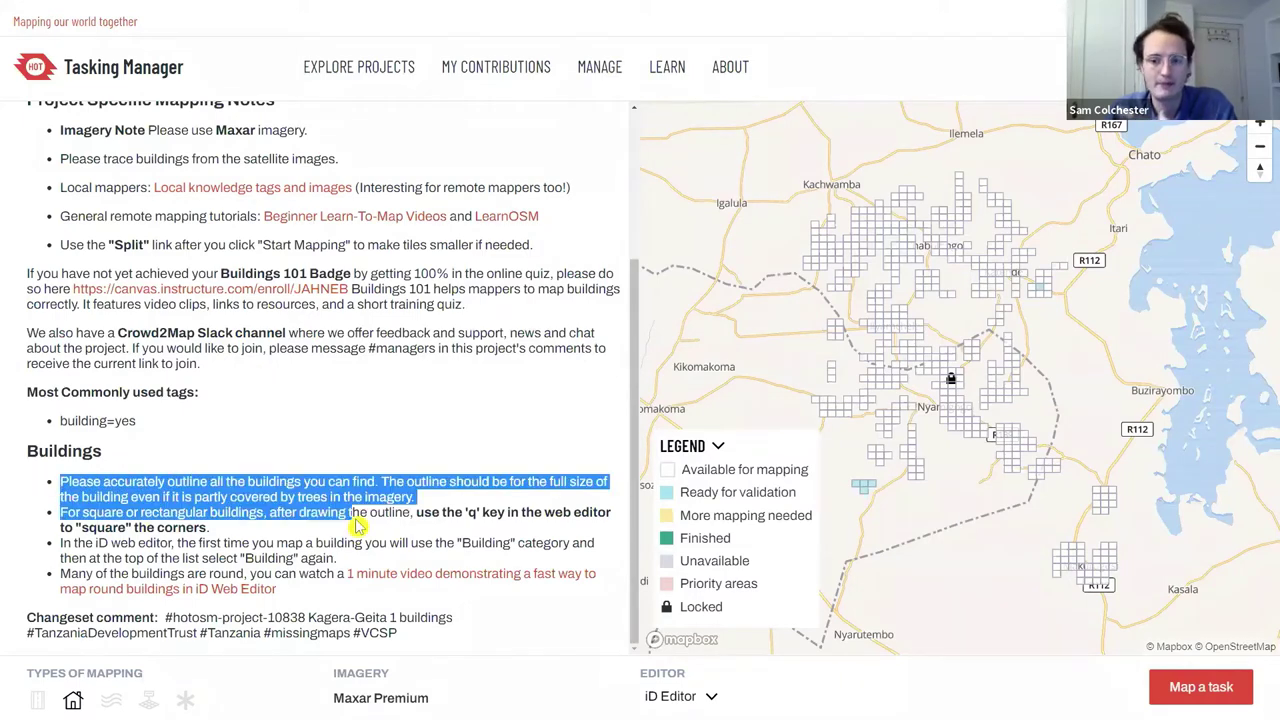
{"action": "left_click_drag", "start_coordinate": [117, 483], "coordinate": [430, 500]}
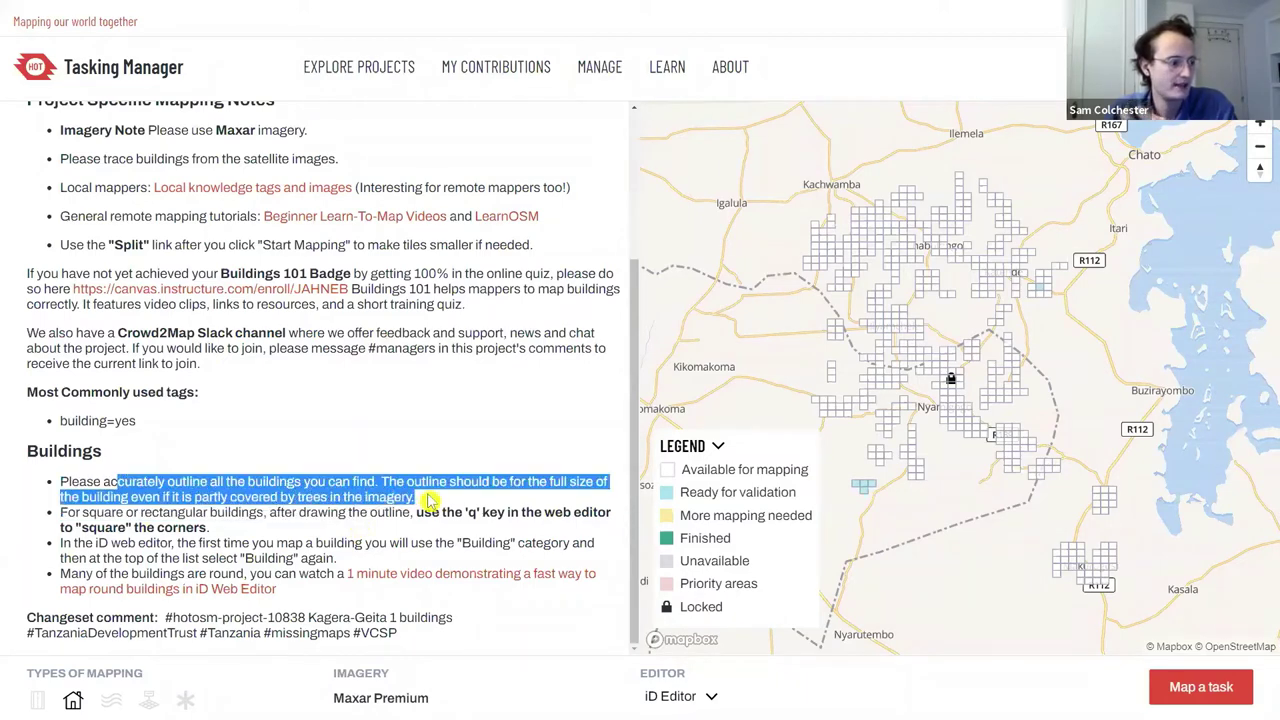
{"action": "left_click_drag", "start_coordinate": [158, 513], "coordinate": [318, 538]}
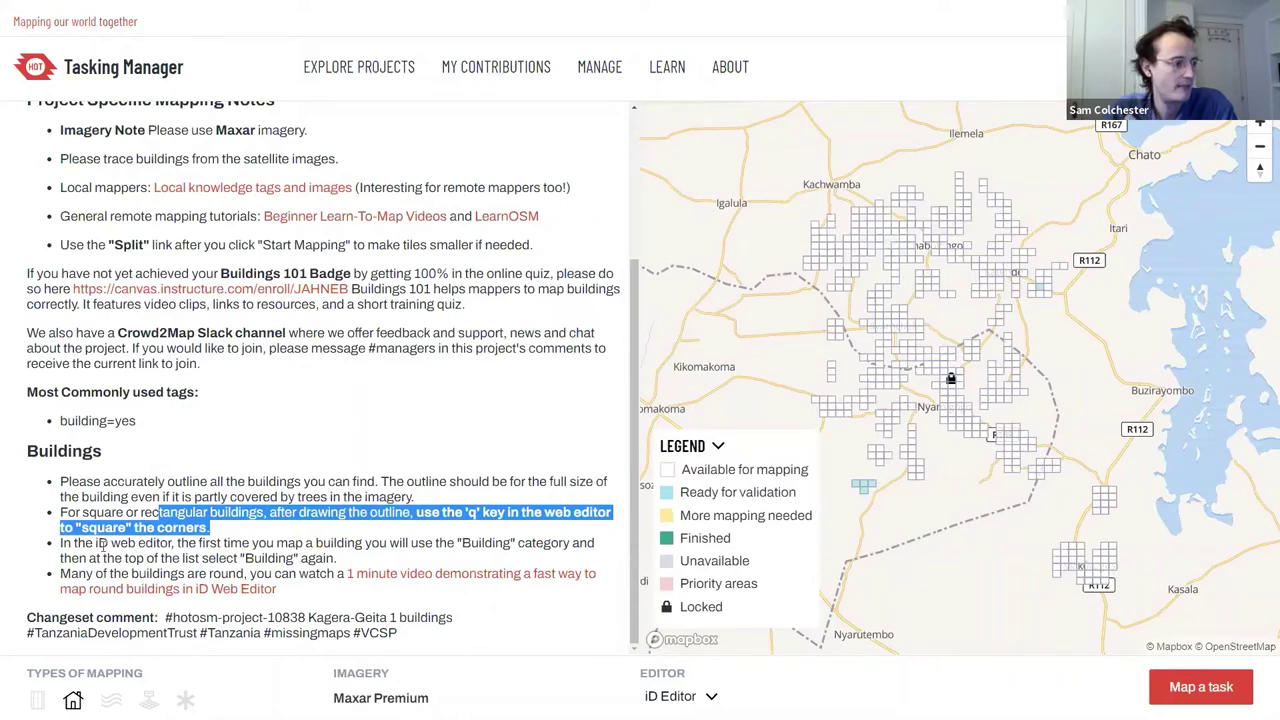
{"action": "left_click_drag", "start_coordinate": [76, 543], "coordinate": [299, 558]}
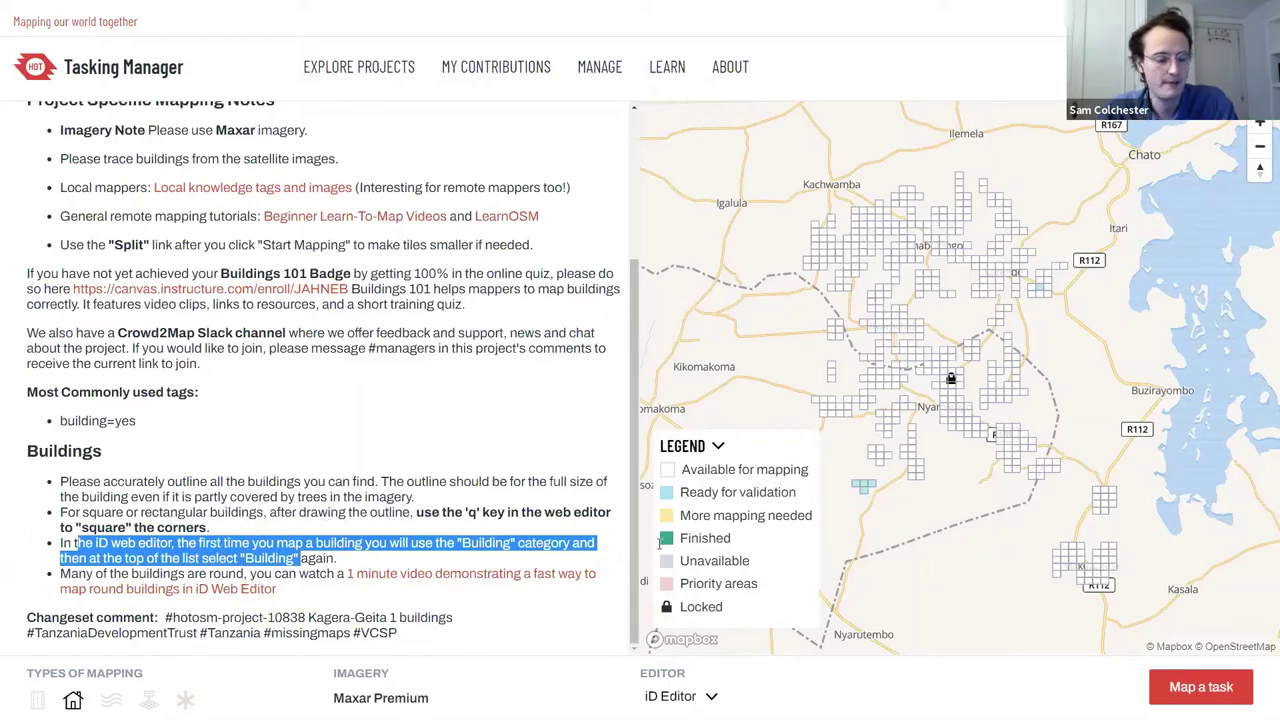
Browse the project task grid and start mapping task #103 in the iD editor
{"action": "left_click_drag", "start_coordinate": [1135, 258], "coordinate": [1157, 273]}
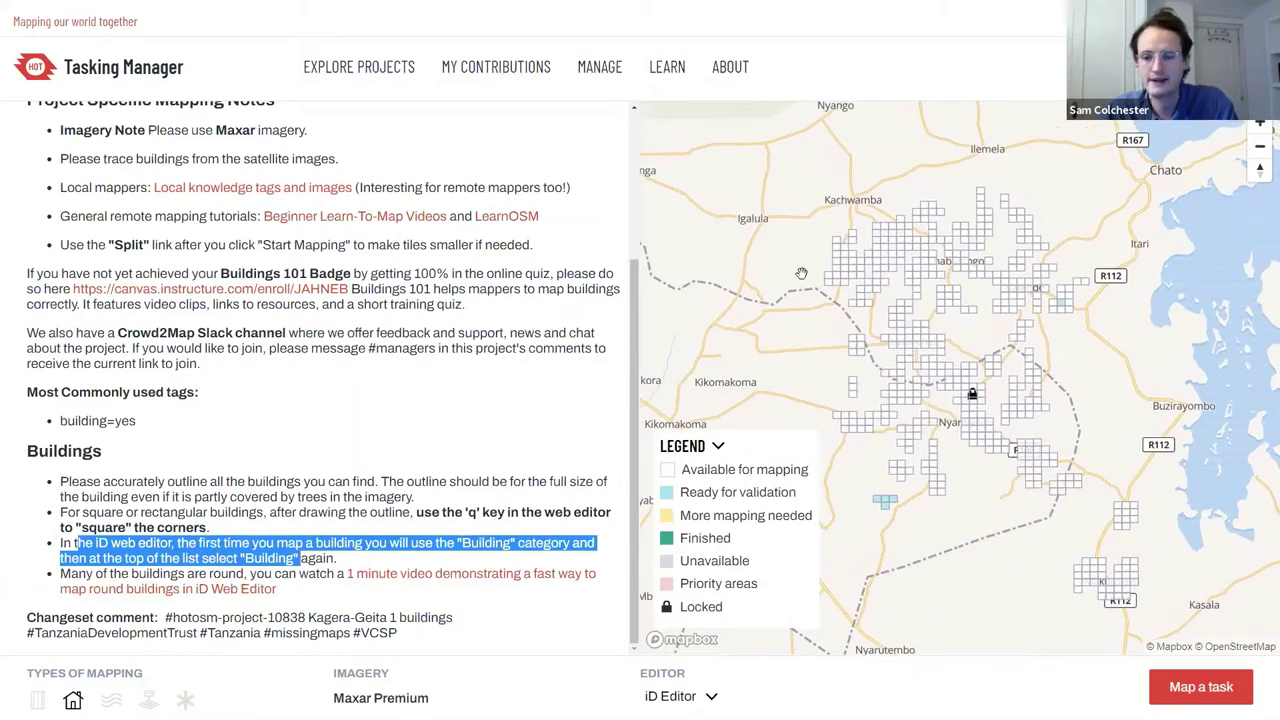
{"action": "scroll", "coordinate": [1025, 305], "scroll_direction": "up", "scroll_amount": 2}
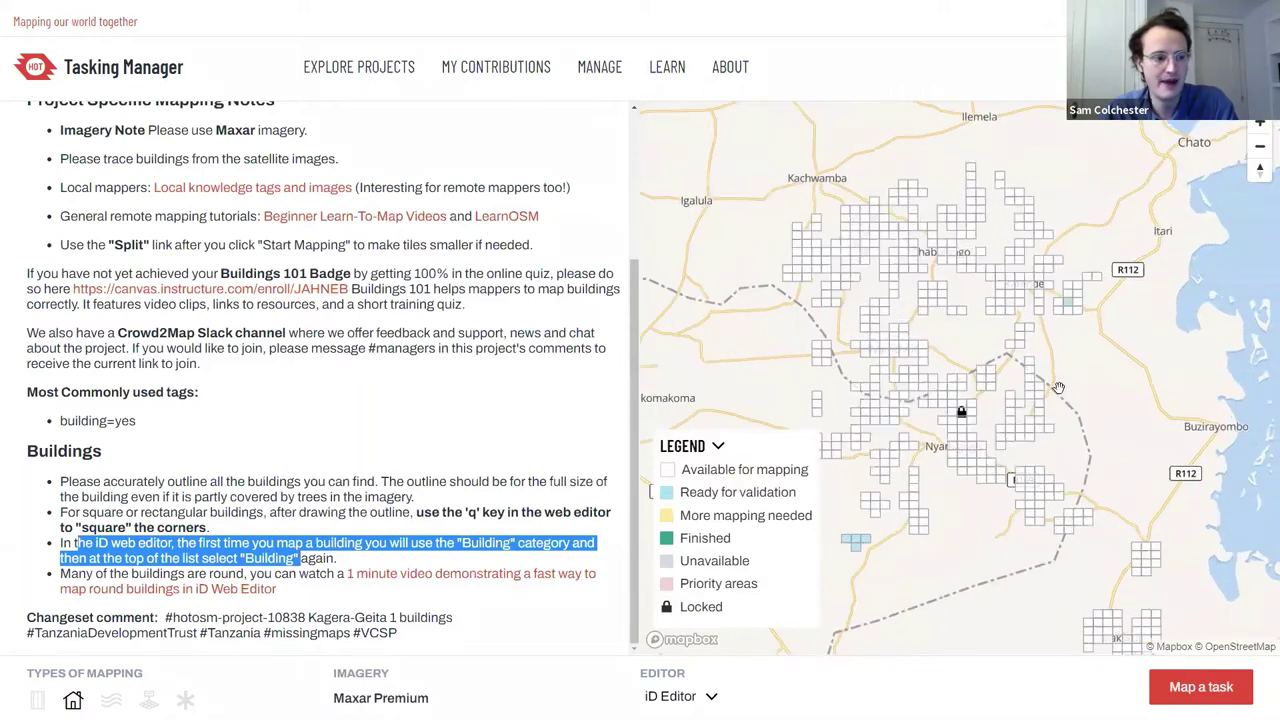
{"action": "scroll", "coordinate": [918, 358], "scroll_direction": "up", "scroll_amount": 3}
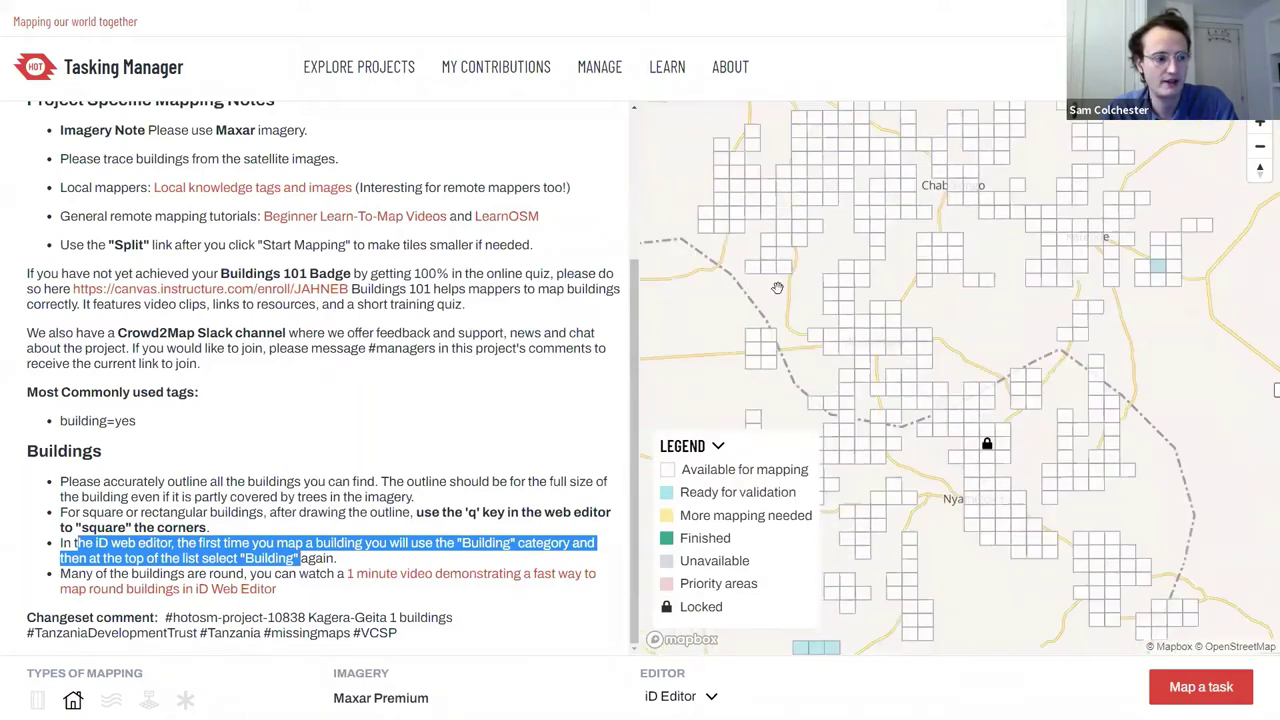
{"action": "scroll", "coordinate": [900, 380], "scroll_direction": "down", "scroll_amount": 3}
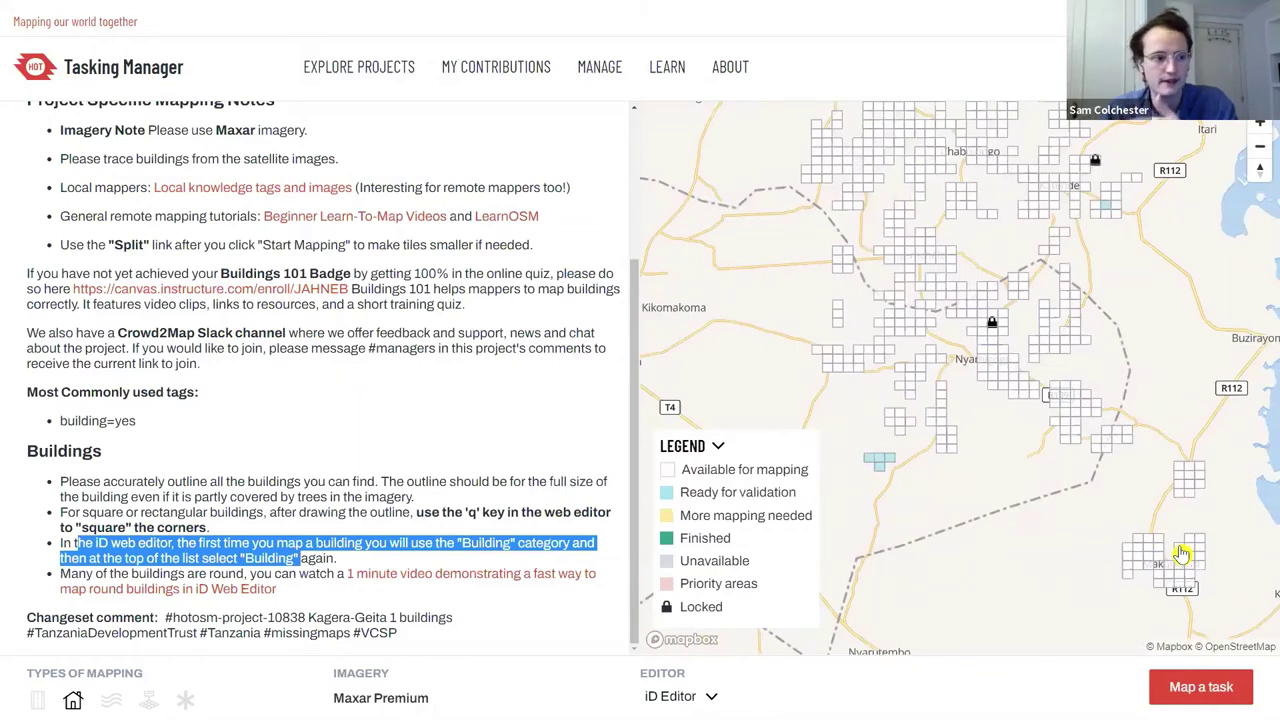
{"action": "left_click_drag", "start_coordinate": [1068, 306], "coordinate": [1036, 408]}
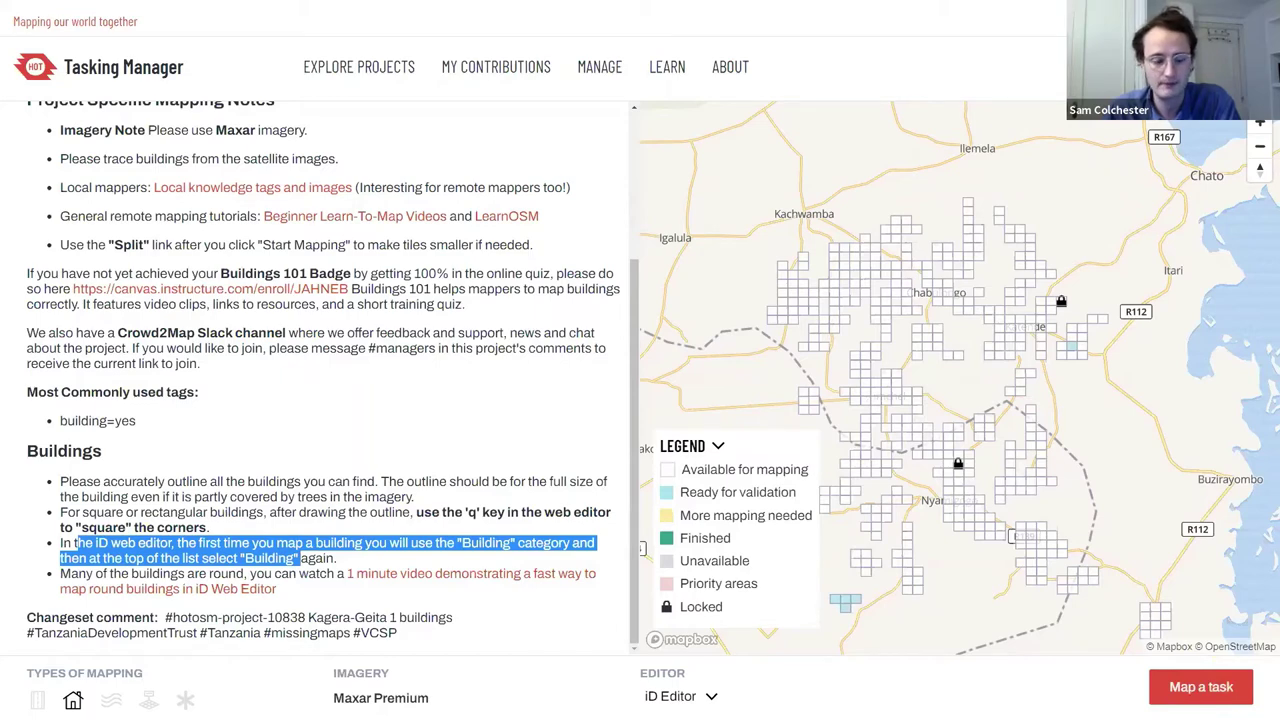
{"action": "left_click", "coordinate": [1201, 686]}
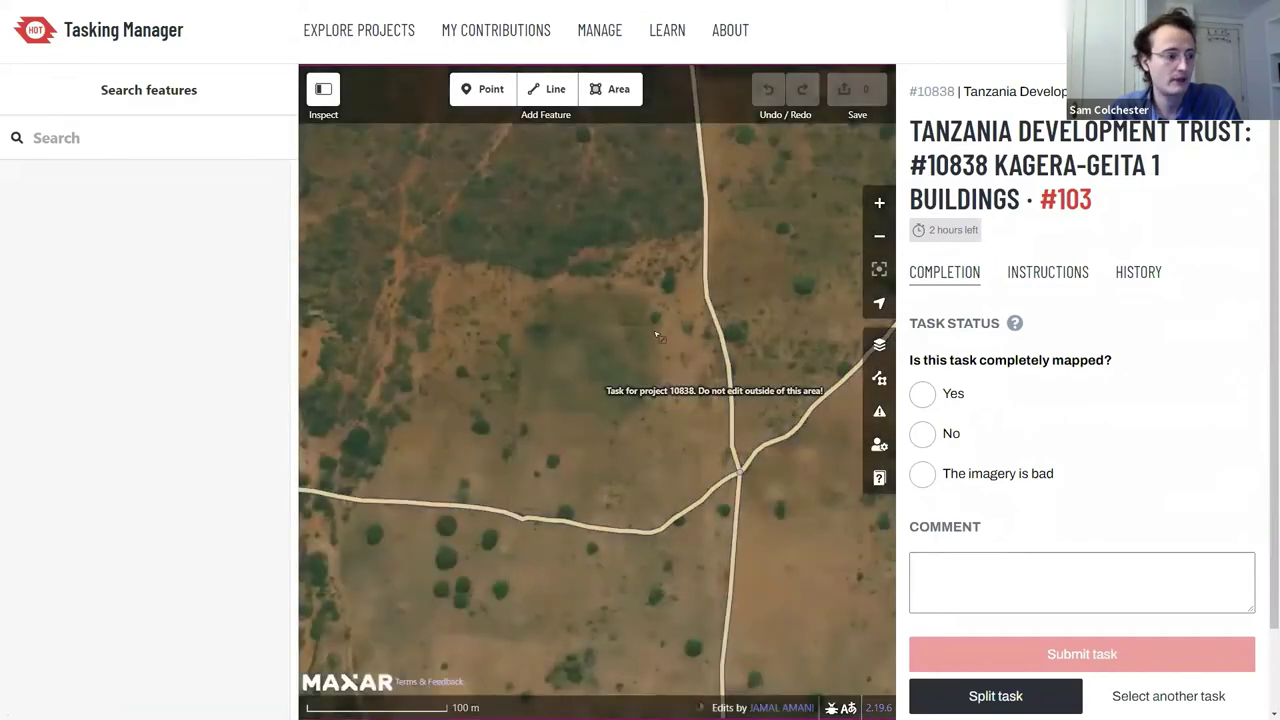
{"action": "scroll", "coordinate": [631, 366], "scroll_direction": "down", "scroll_amount": 3}
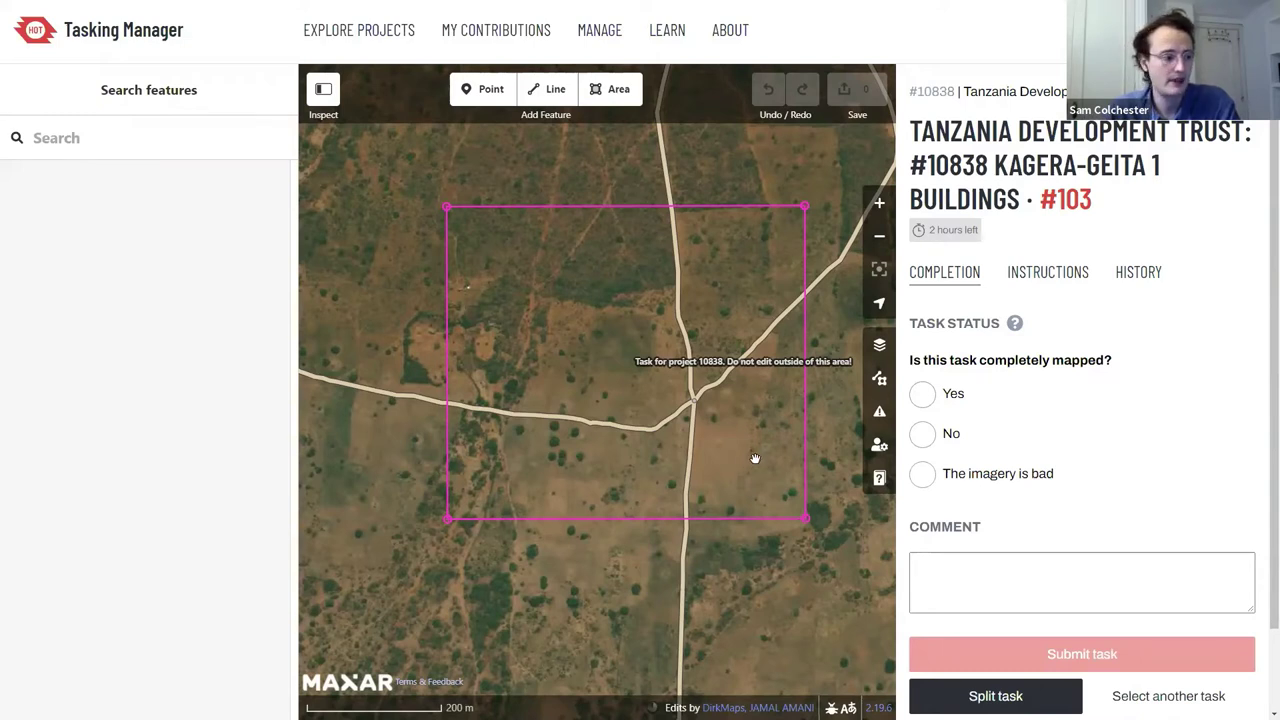
{"action": "scroll", "coordinate": [755, 458], "scroll_direction": "up", "scroll_amount": 2}
{"action": "left_click", "coordinate": [420, 187]}
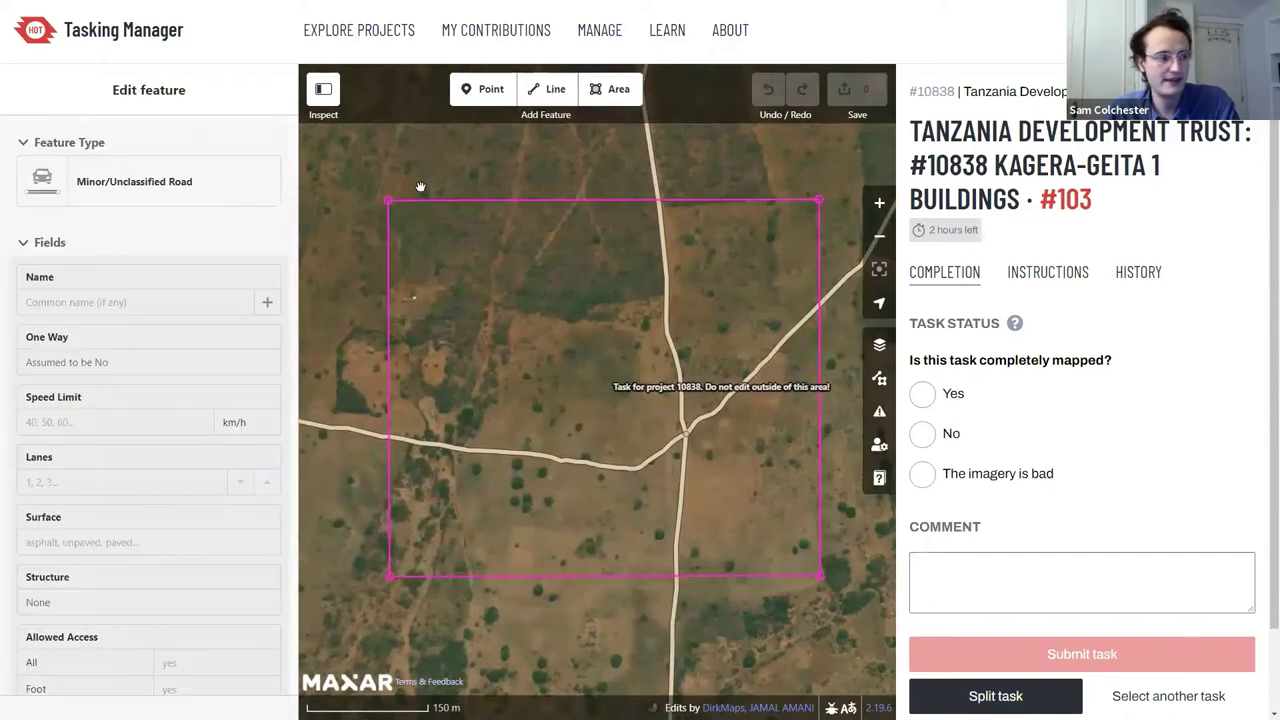
{"action": "left_click", "coordinate": [407, 190]}
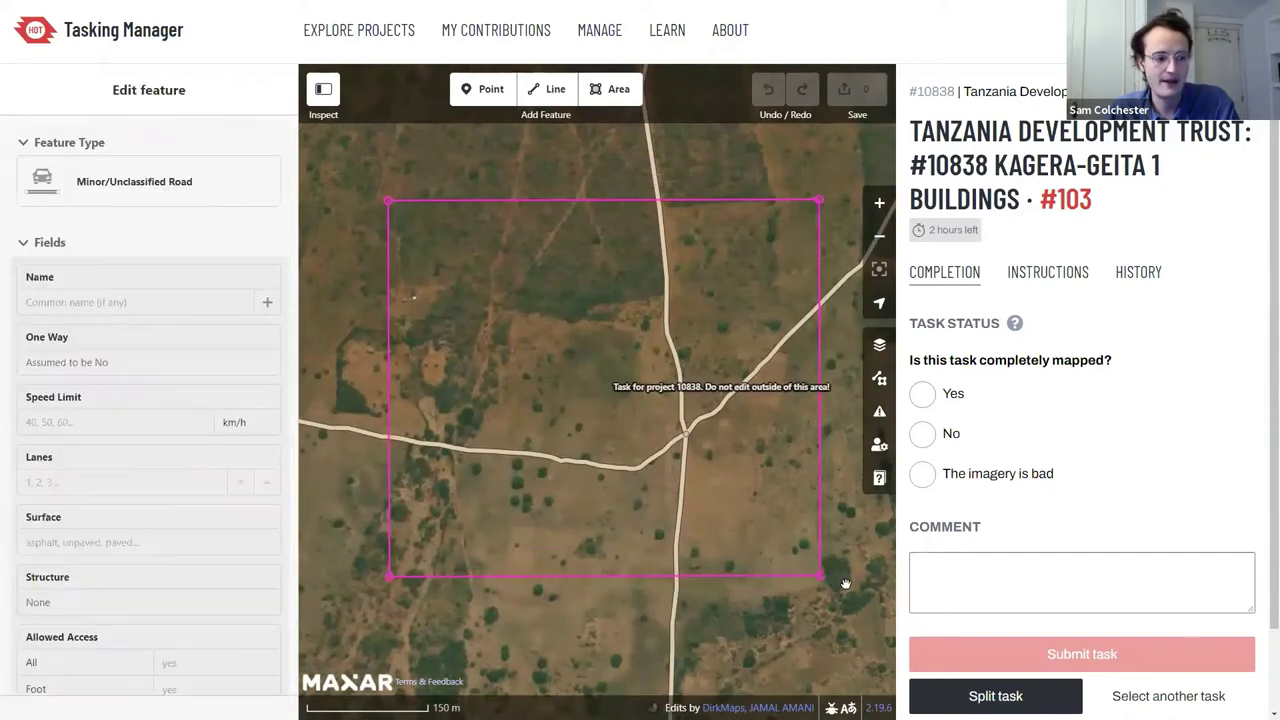
{"action": "left_click", "coordinate": [820, 531]}
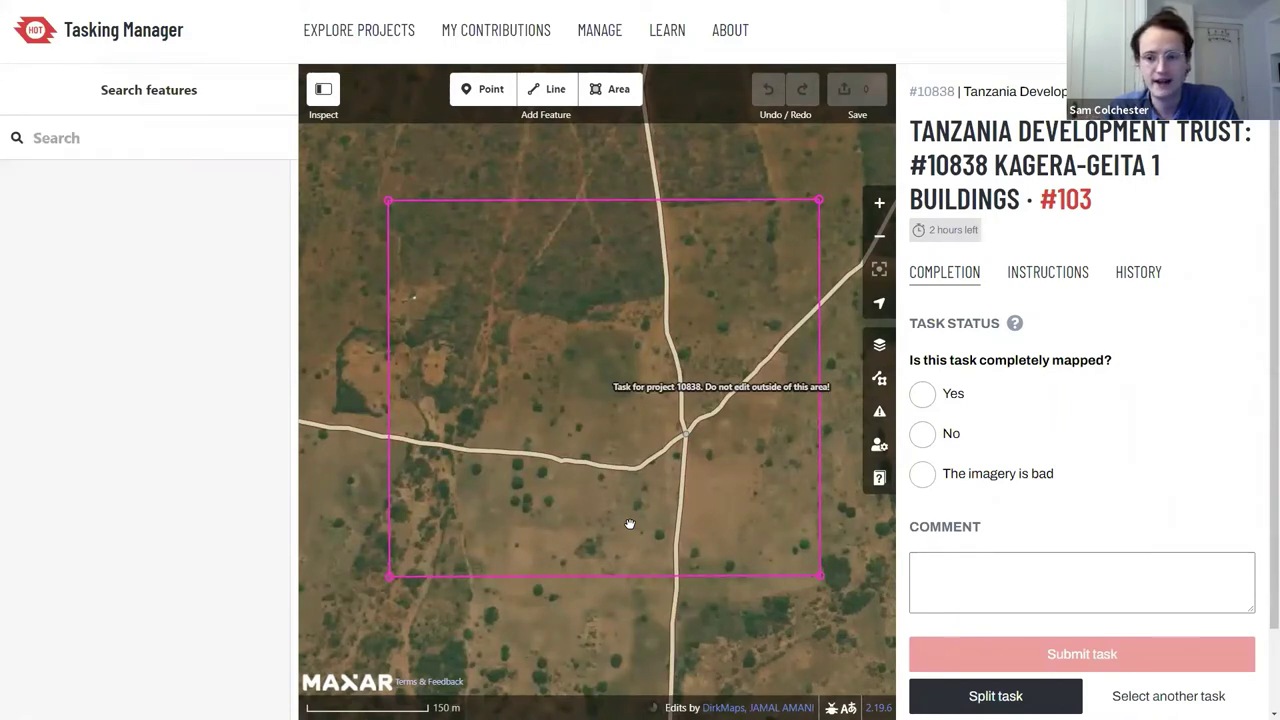
{"action": "scroll", "coordinate": [508, 527], "scroll_direction": "up", "scroll_amount": 5}
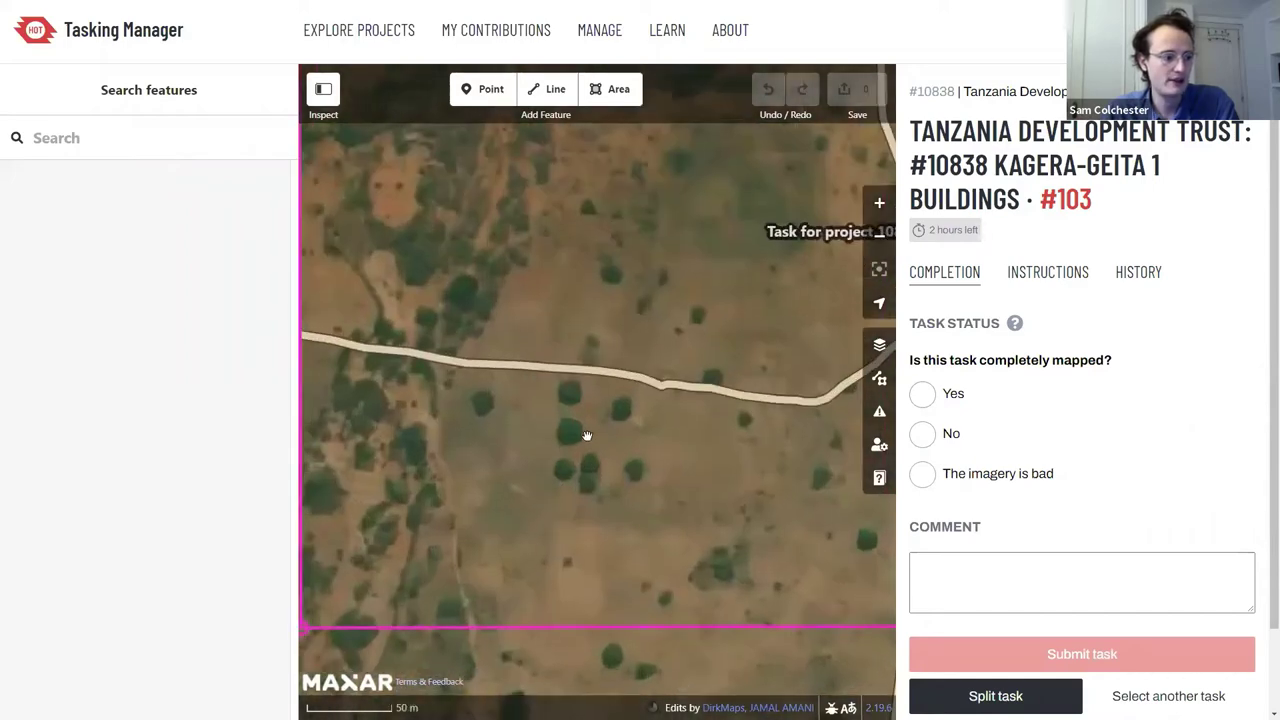
{"action": "scroll", "coordinate": [529, 494], "scroll_direction": "up", "scroll_amount": 3}
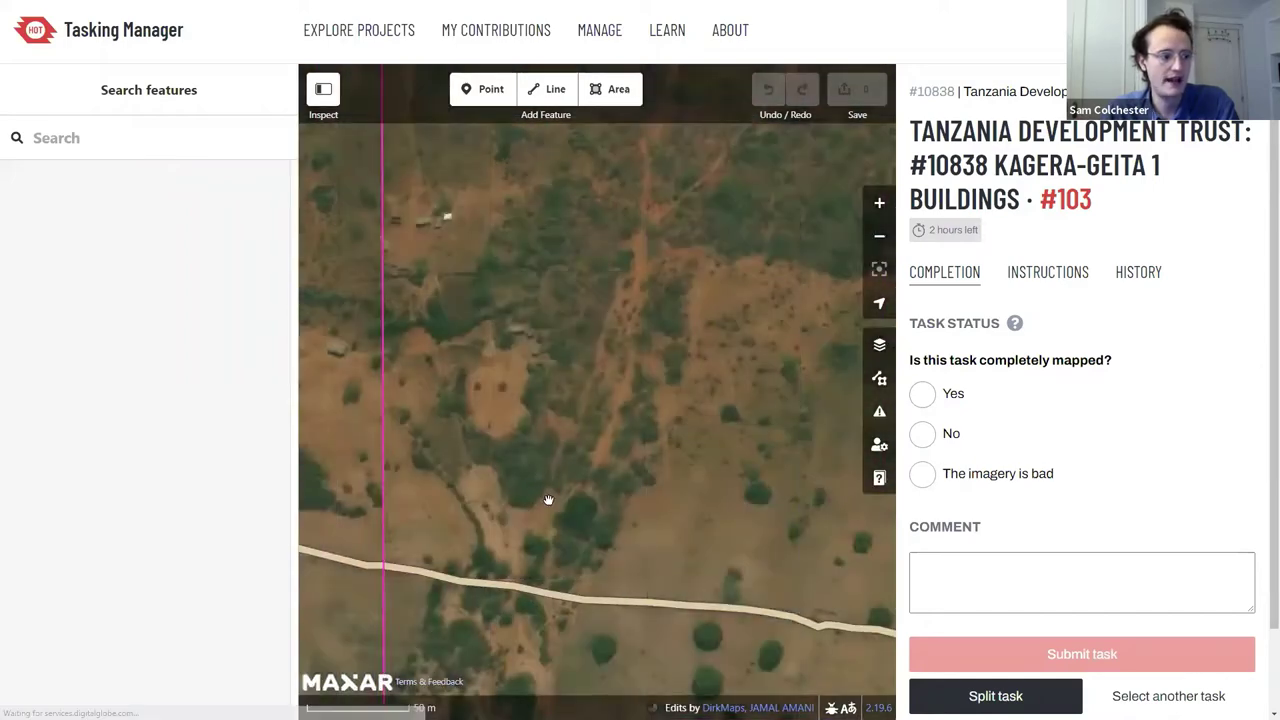
{"action": "scroll", "coordinate": [566, 374], "scroll_direction": "up", "scroll_amount": 2}
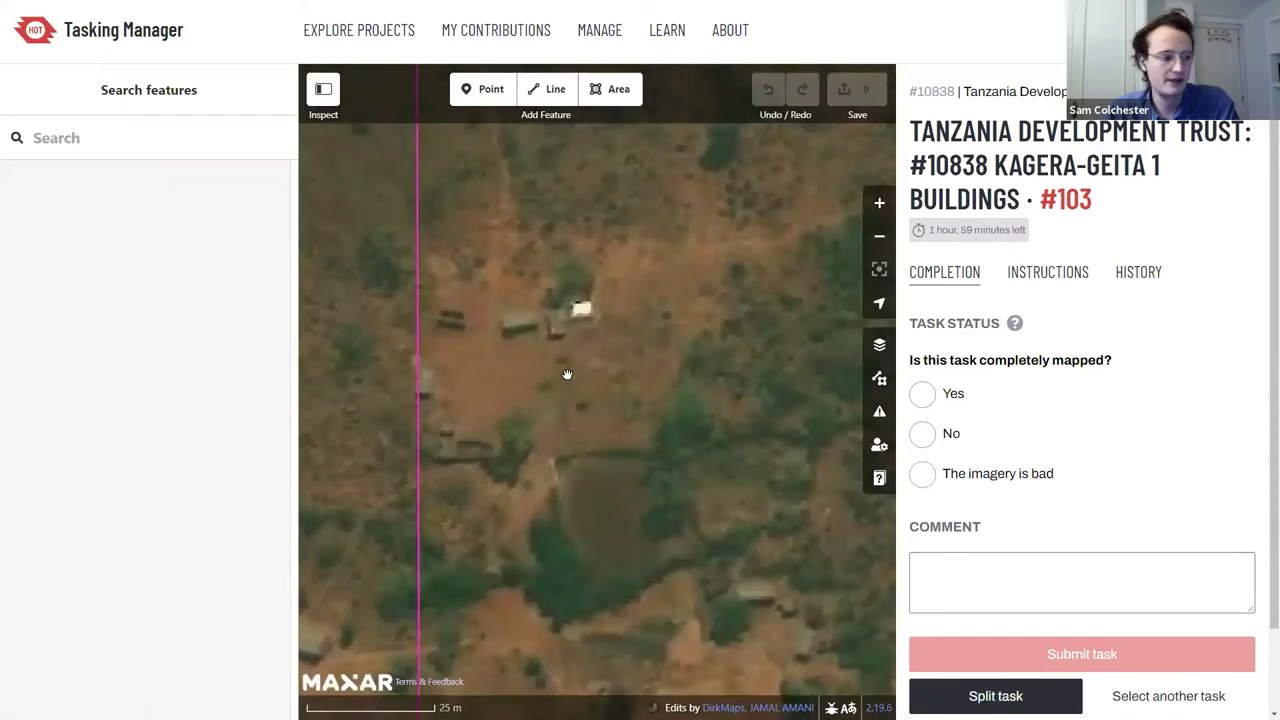
{"action": "scroll", "coordinate": [566, 374], "scroll_direction": "down", "scroll_amount": 2}
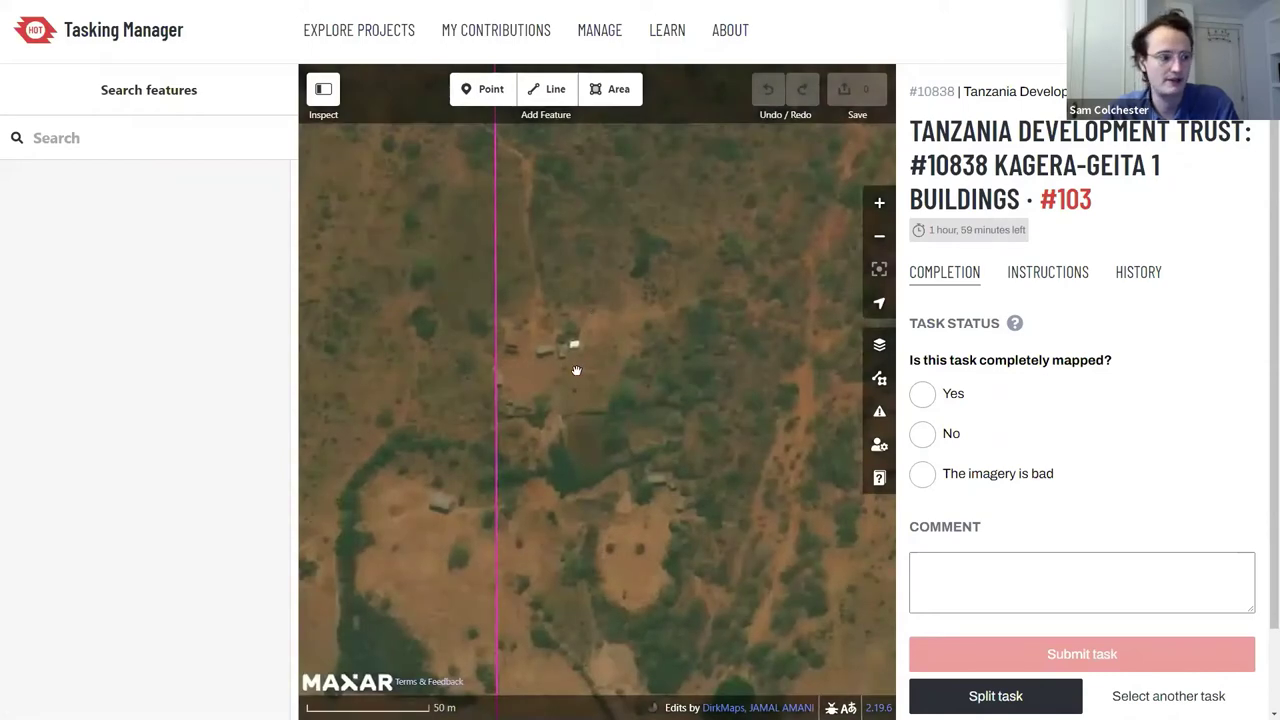
{"action": "scroll", "coordinate": [586, 343], "scroll_direction": "down", "scroll_amount": 2}
{"action": "scroll", "coordinate": [591, 368], "scroll_direction": "up", "scroll_amount": 2}
{"action": "scroll", "coordinate": [591, 368], "scroll_direction": "up", "scroll_amount": 5}
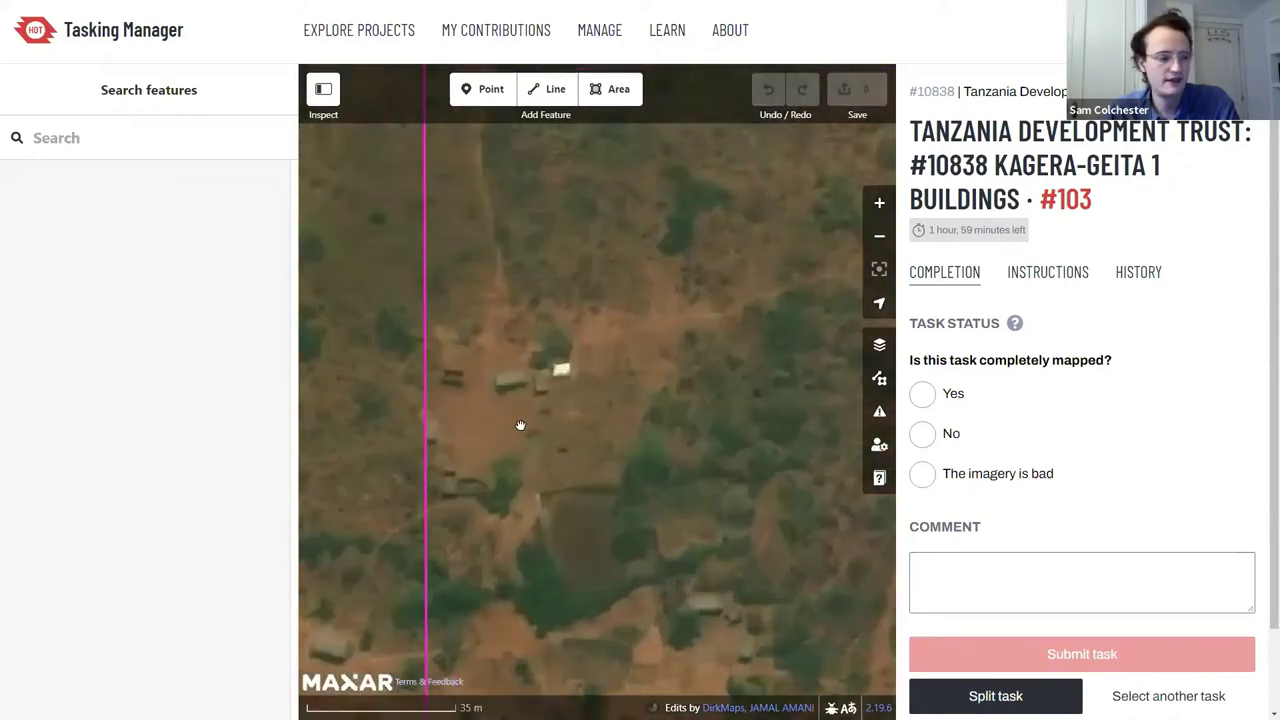
{"action": "scroll", "coordinate": [584, 410], "scroll_direction": "up", "scroll_amount": 2}
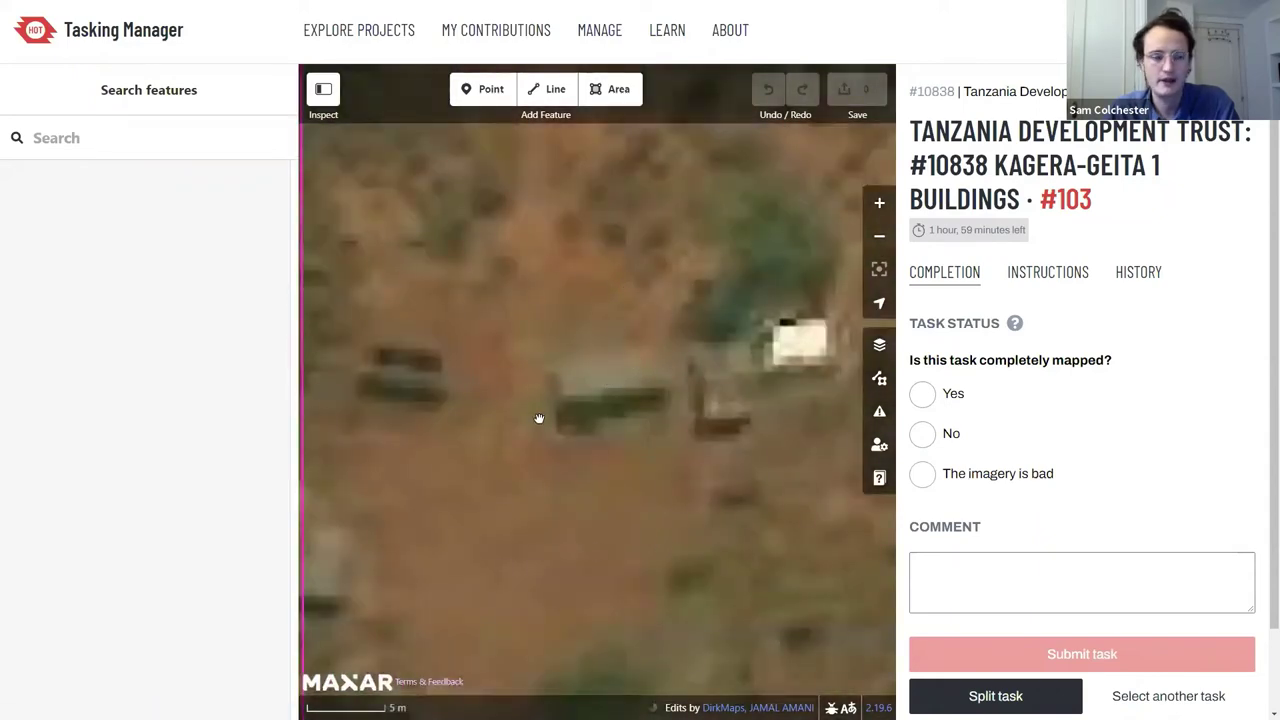
{"action": "scroll", "coordinate": [540, 420], "scroll_direction": "down", "scroll_amount": 3}
{"action": "scroll", "coordinate": [626, 371], "scroll_direction": "up", "scroll_amount": 1}
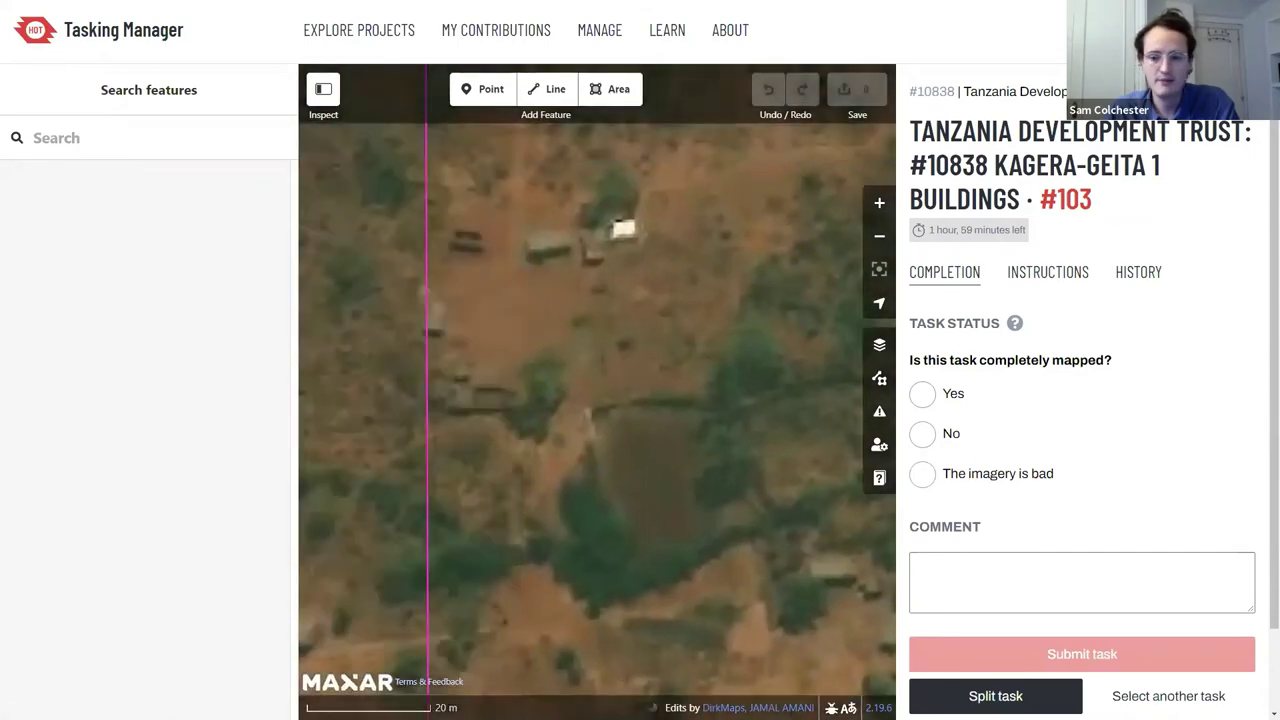
{"action": "left_click_drag", "start_coordinate": [609, 380], "coordinate": [651, 465]}
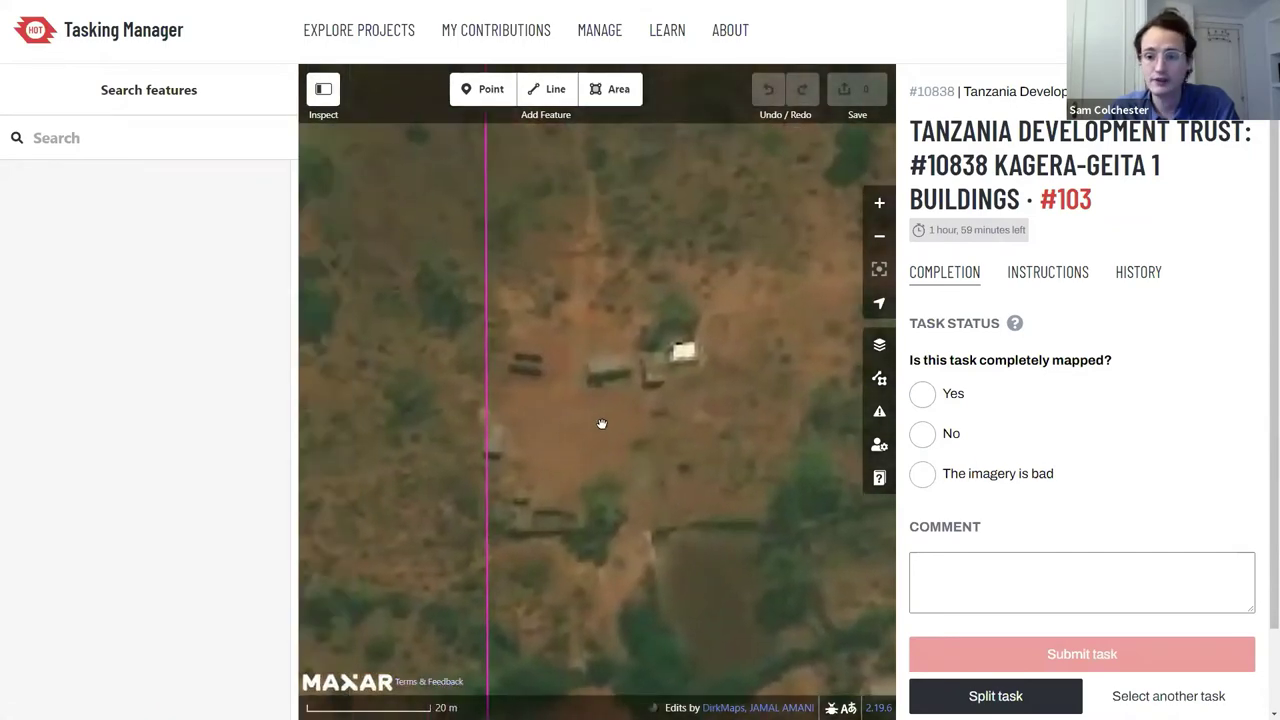
{"action": "scroll", "coordinate": [595, 365], "scroll_direction": "up", "scroll_amount": 4}
{"action": "scroll", "coordinate": [723, 389], "scroll_direction": "down", "scroll_amount": 2}
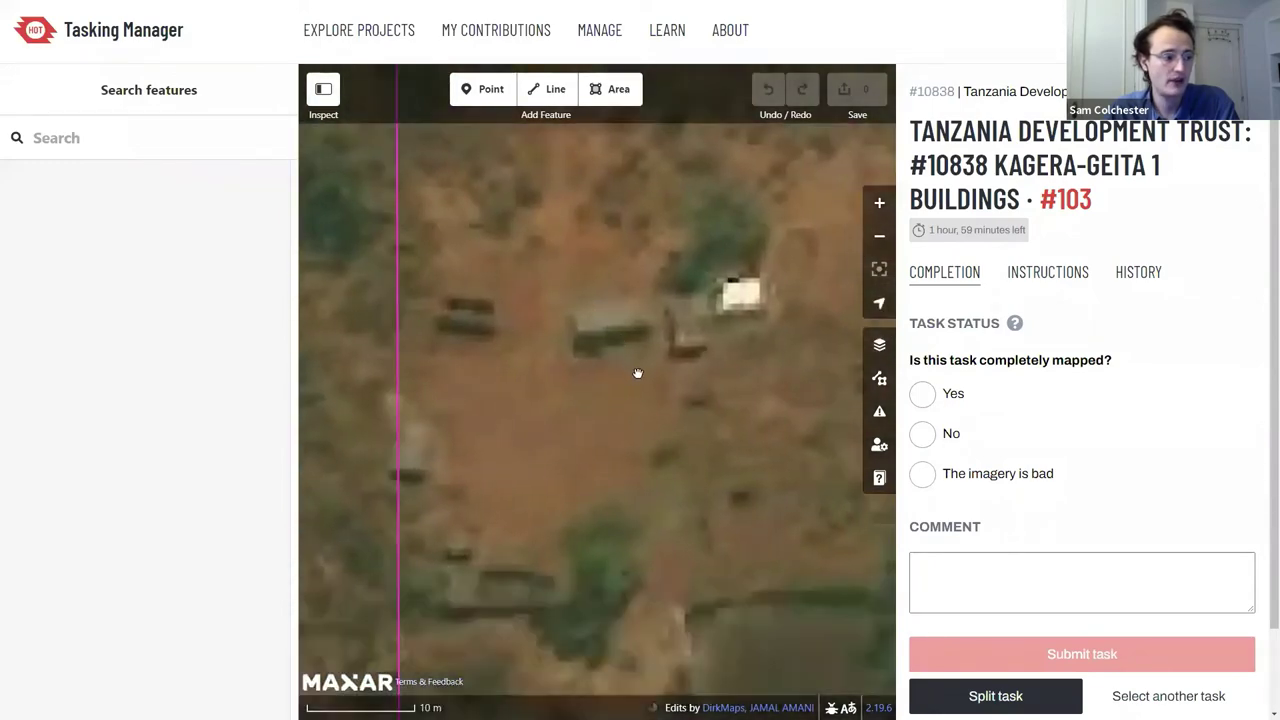
{"action": "scroll", "coordinate": [649, 391], "scroll_direction": "down", "scroll_amount": 3}
{"action": "scroll", "coordinate": [649, 391], "scroll_direction": "up", "scroll_amount": 1}
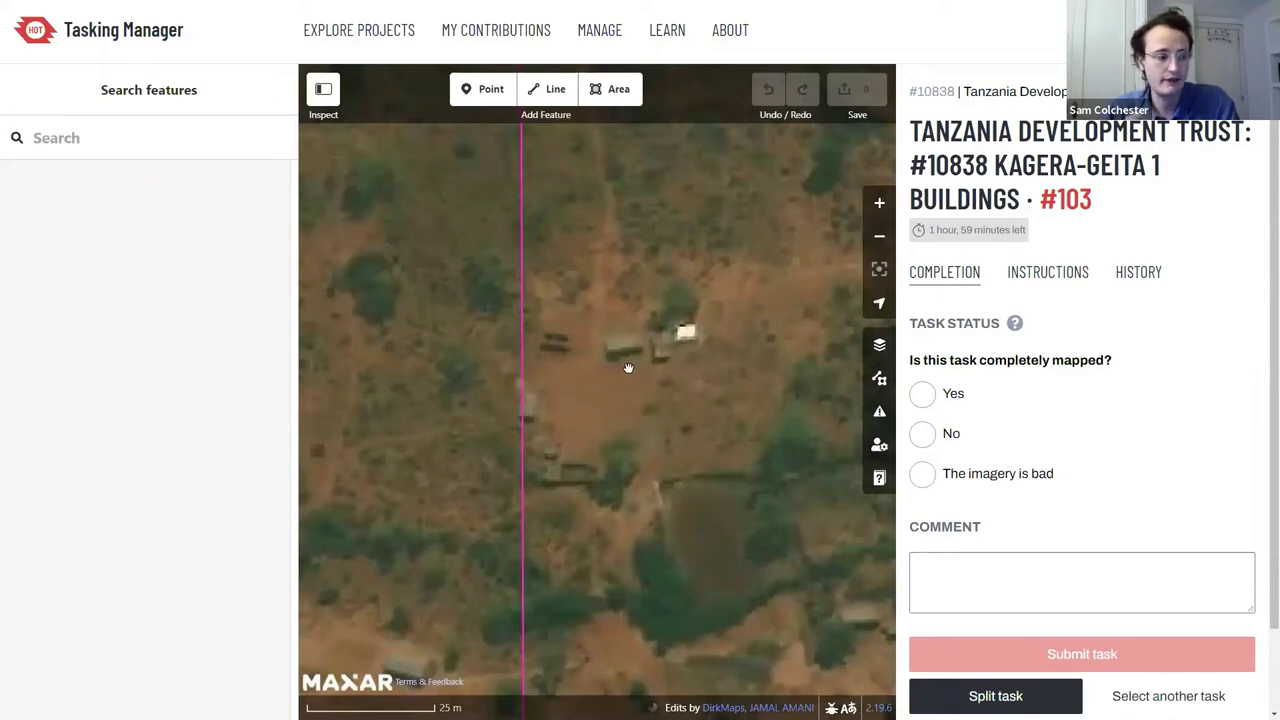
{"action": "scroll", "coordinate": [628, 368], "scroll_direction": "up", "scroll_amount": 2}
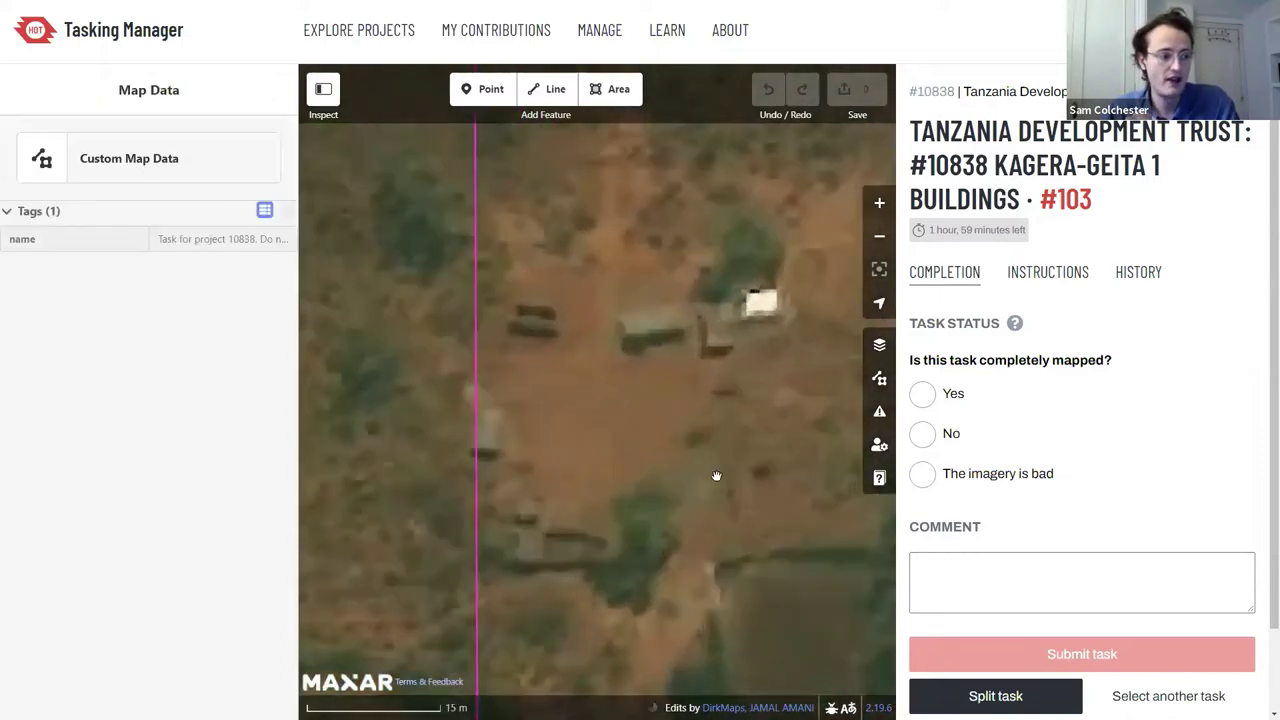
{"action": "scroll", "coordinate": [606, 346], "scroll_direction": "down", "scroll_amount": 3}
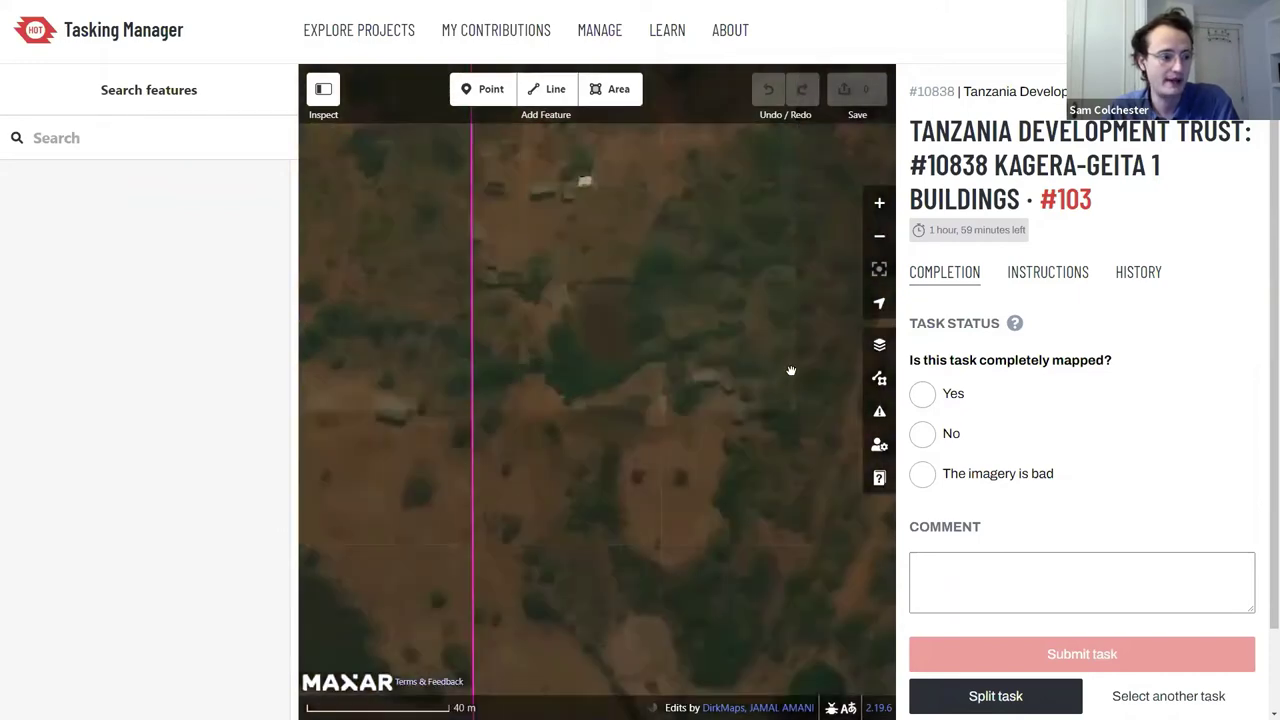
{"action": "scroll", "coordinate": [757, 340], "scroll_direction": "up", "scroll_amount": 2}
{"action": "scroll", "coordinate": [760, 461], "scroll_direction": "down", "scroll_amount": 4}
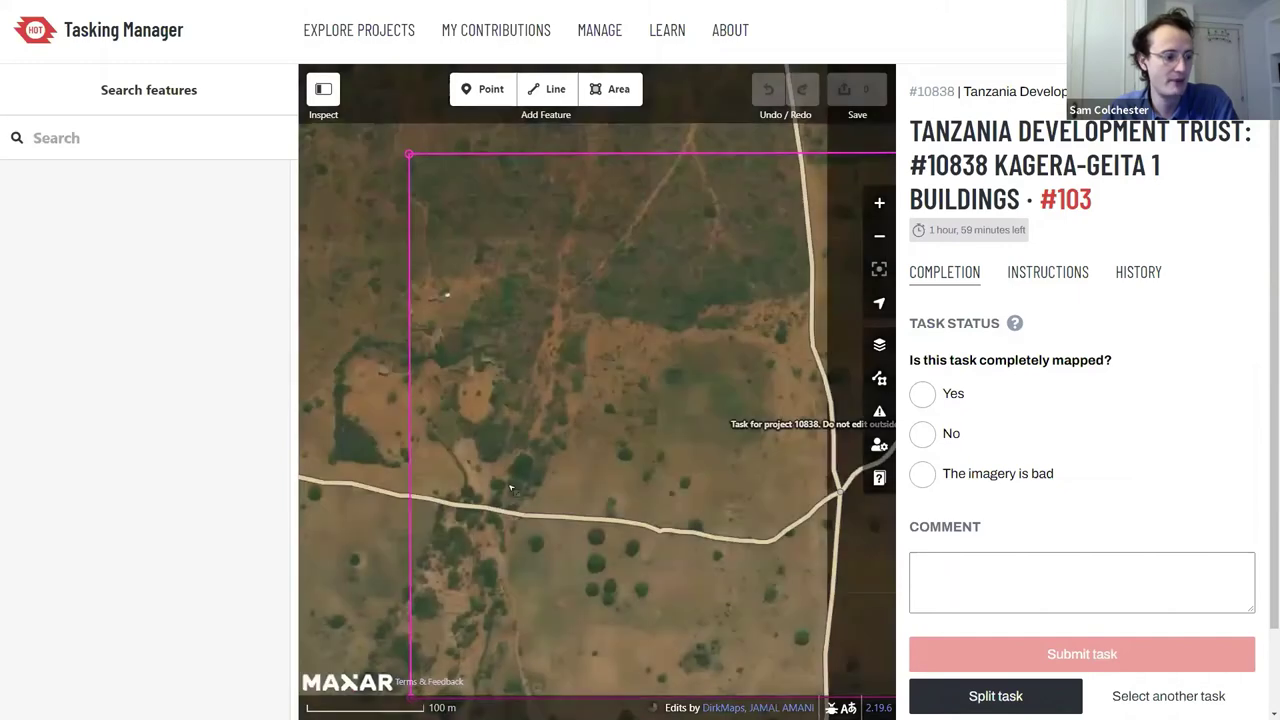
{"action": "scroll", "coordinate": [650, 510], "scroll_direction": "down", "scroll_amount": 2}
{"action": "left_click", "coordinate": [500, 540]}
{"action": "left_click", "coordinate": [457, 510]}
{"action": "scroll", "coordinate": [457, 510], "scroll_direction": "up", "scroll_amount": 3}
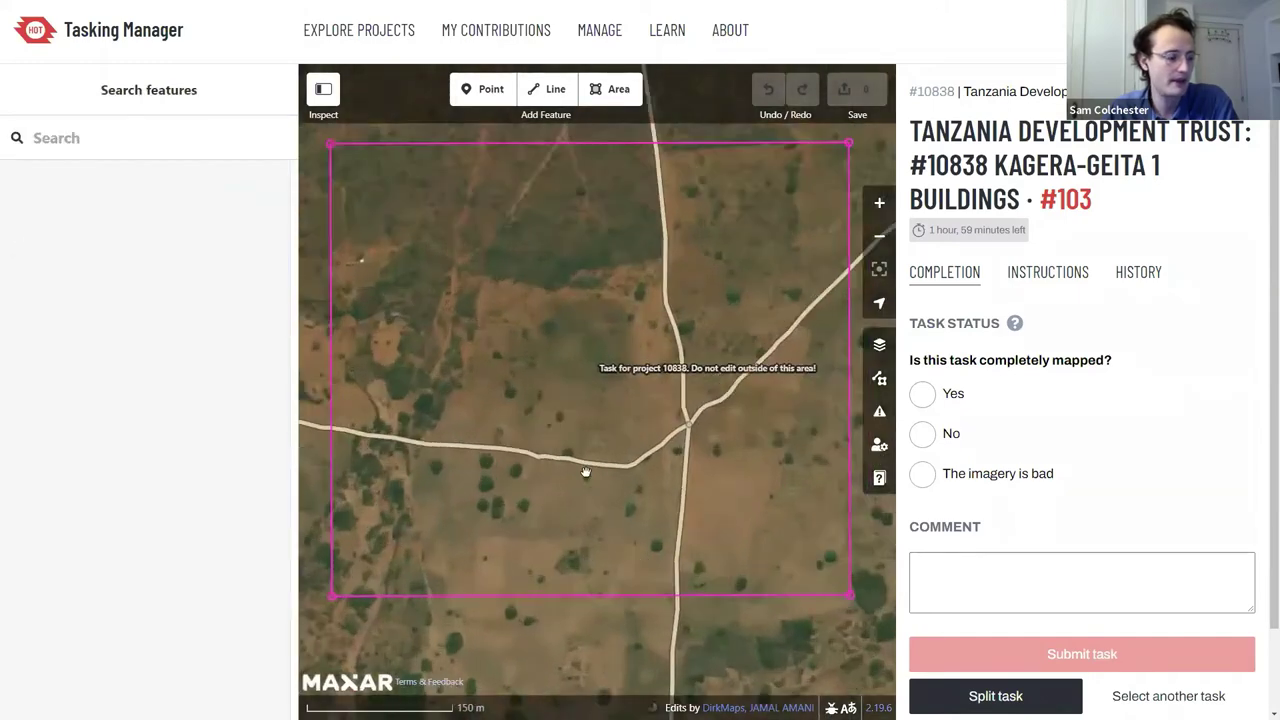
{"action": "scroll", "coordinate": [700, 505], "scroll_direction": "up", "scroll_amount": 5}
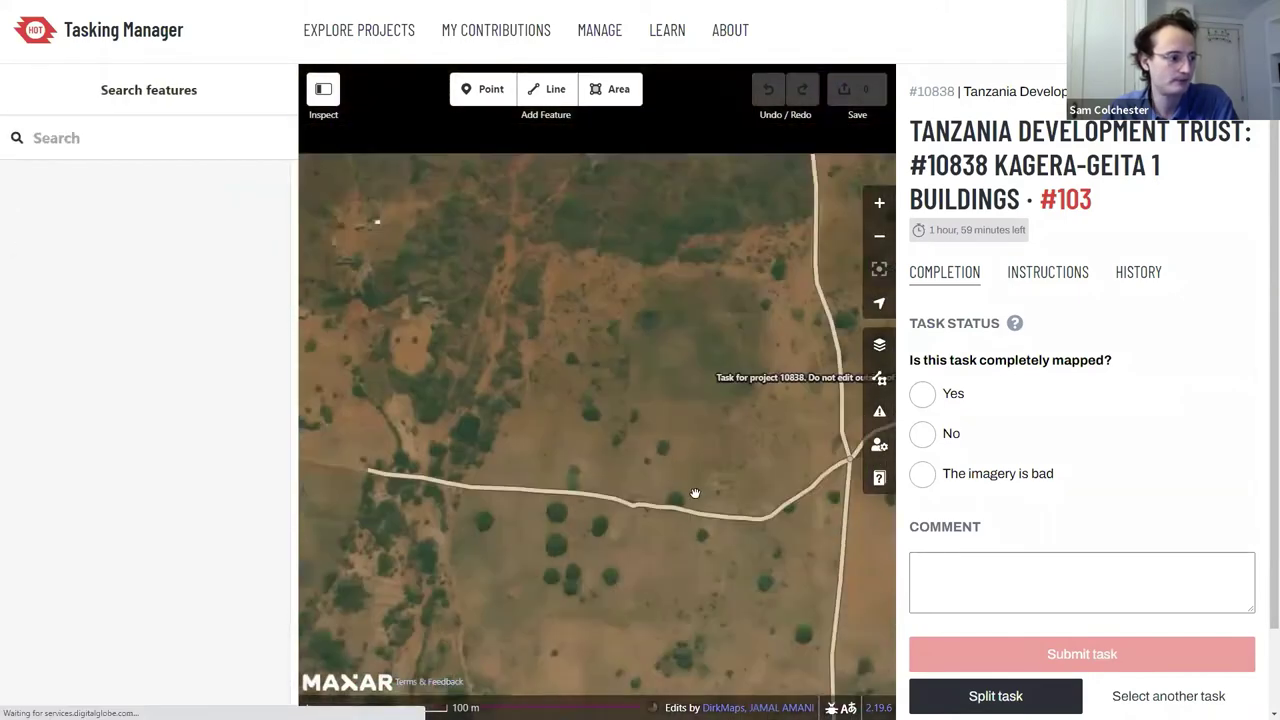
{"action": "scroll", "coordinate": [631, 449], "scroll_direction": "up", "scroll_amount": 3}
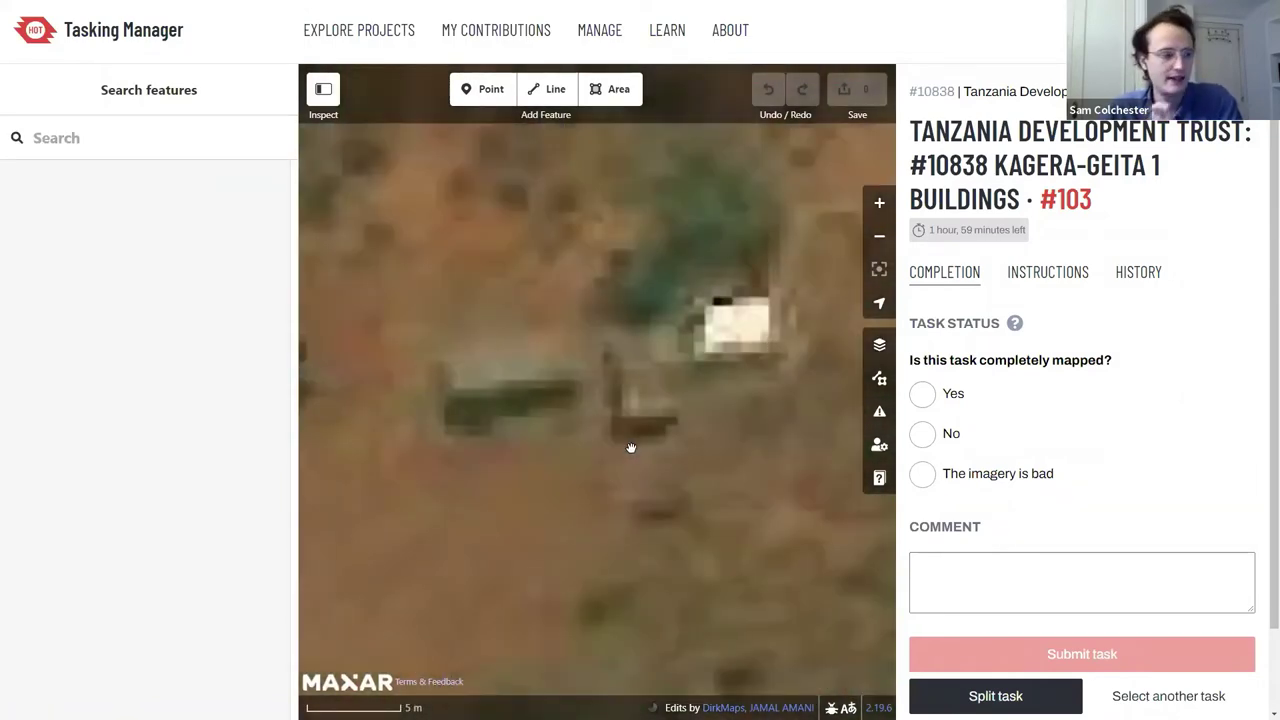
Center and zoom in on the white rooftop, then pick the Area drawing tool
{"action": "left_click_drag", "start_coordinate": [590, 432], "coordinate": [708, 410]}
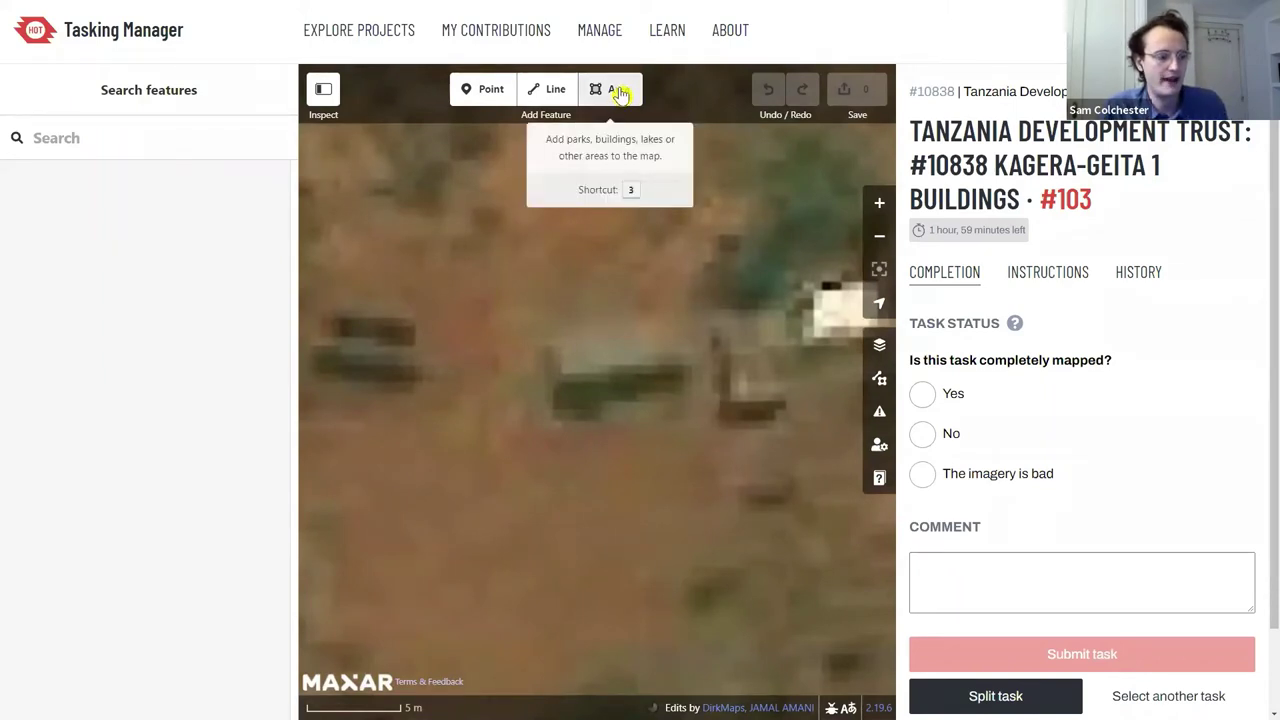
{"action": "scroll", "coordinate": [614, 334], "scroll_direction": "up", "scroll_amount": 2}
{"action": "scroll", "coordinate": [633, 380], "scroll_direction": "down", "scroll_amount": 2}
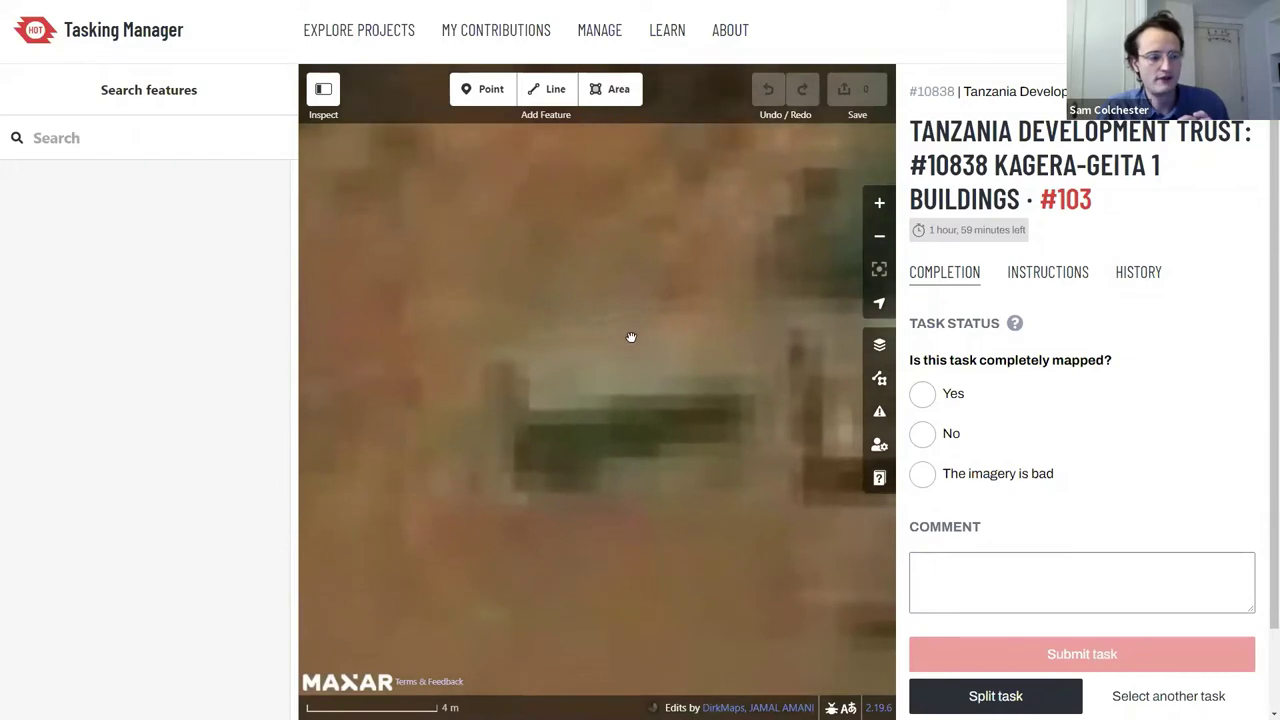
{"action": "left_click_drag", "start_coordinate": [531, 400], "coordinate": [628, 400]}
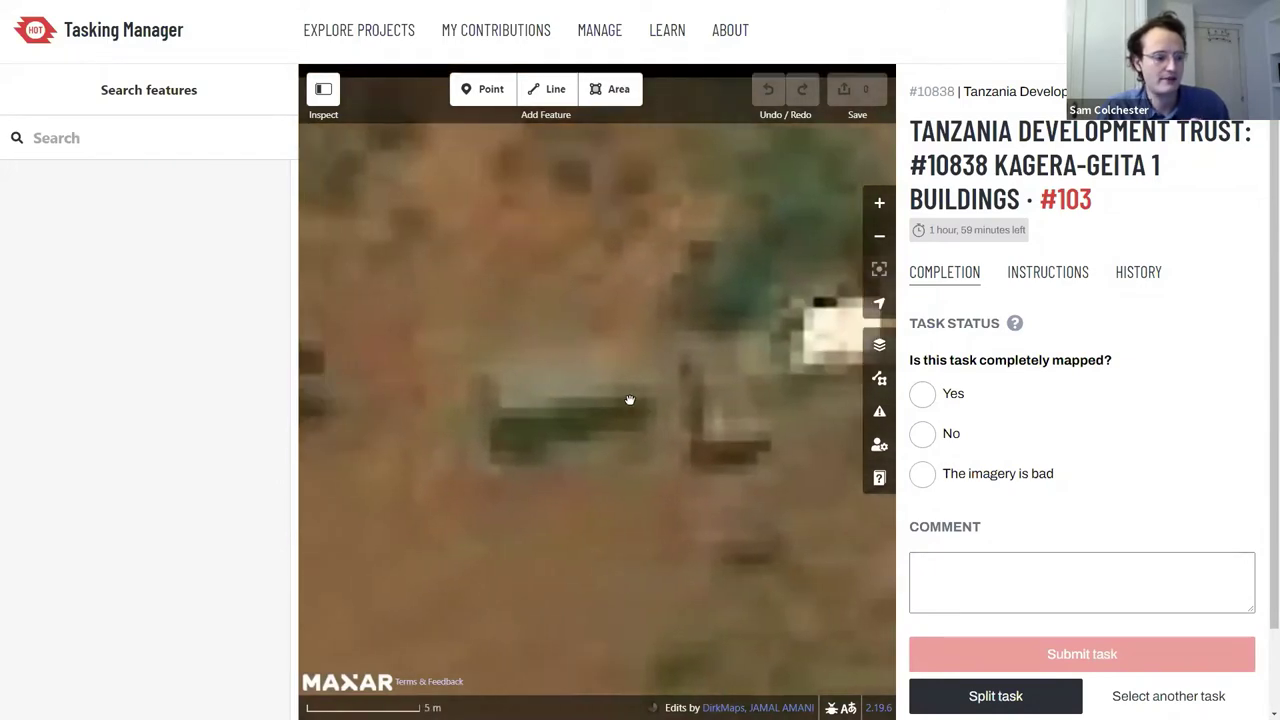
{"action": "scroll", "coordinate": [663, 346], "scroll_direction": "up", "scroll_amount": 3}
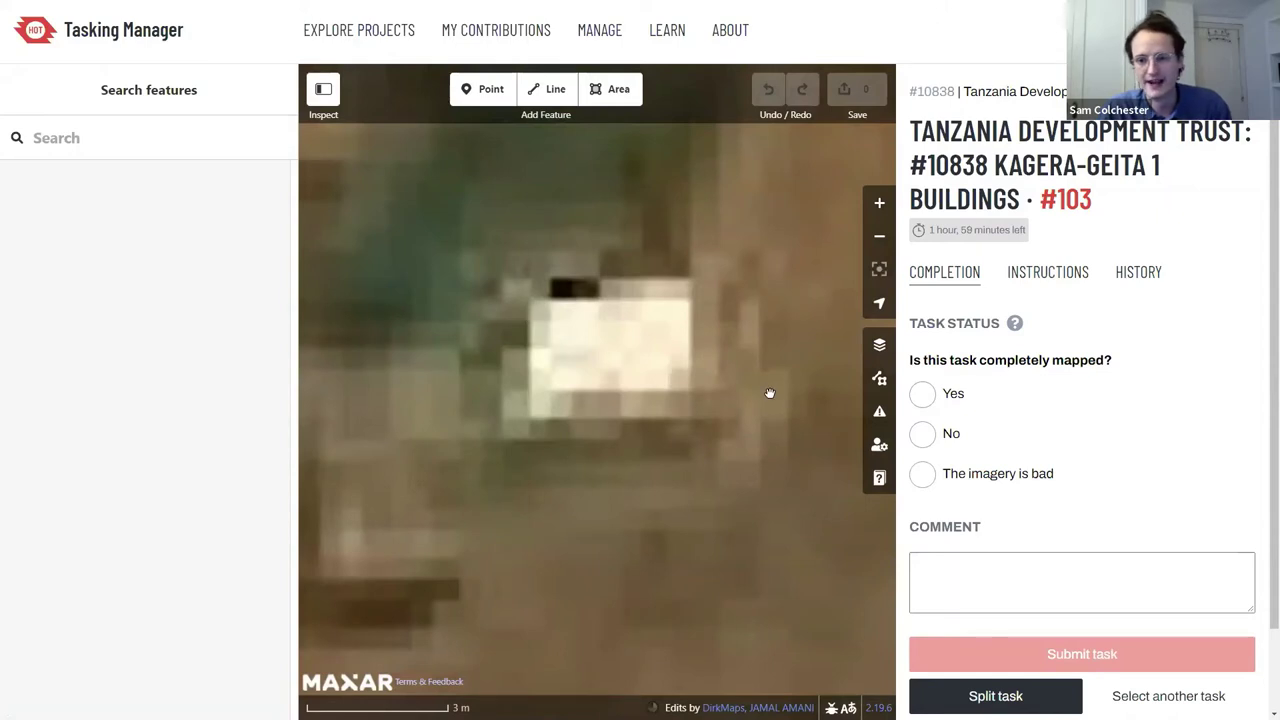
{"action": "scroll", "coordinate": [720, 425], "scroll_direction": "up", "scroll_amount": 3}
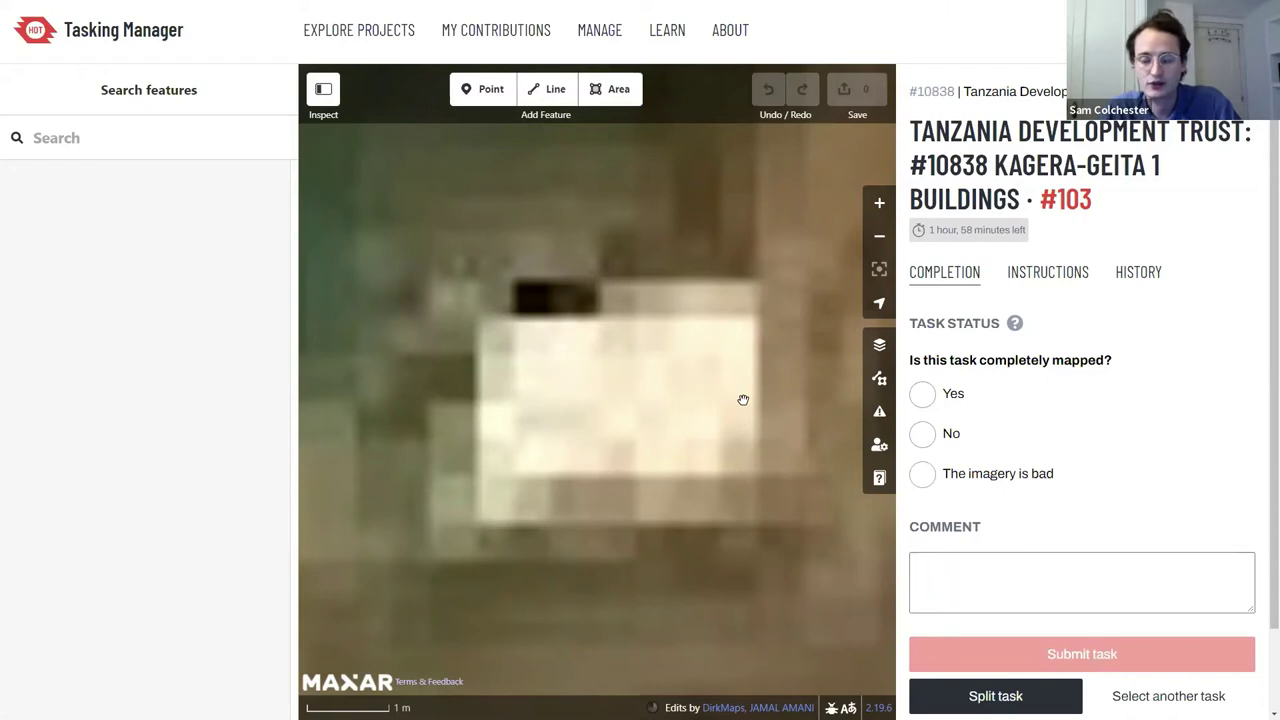
{"action": "left_click", "coordinate": [612, 95]}
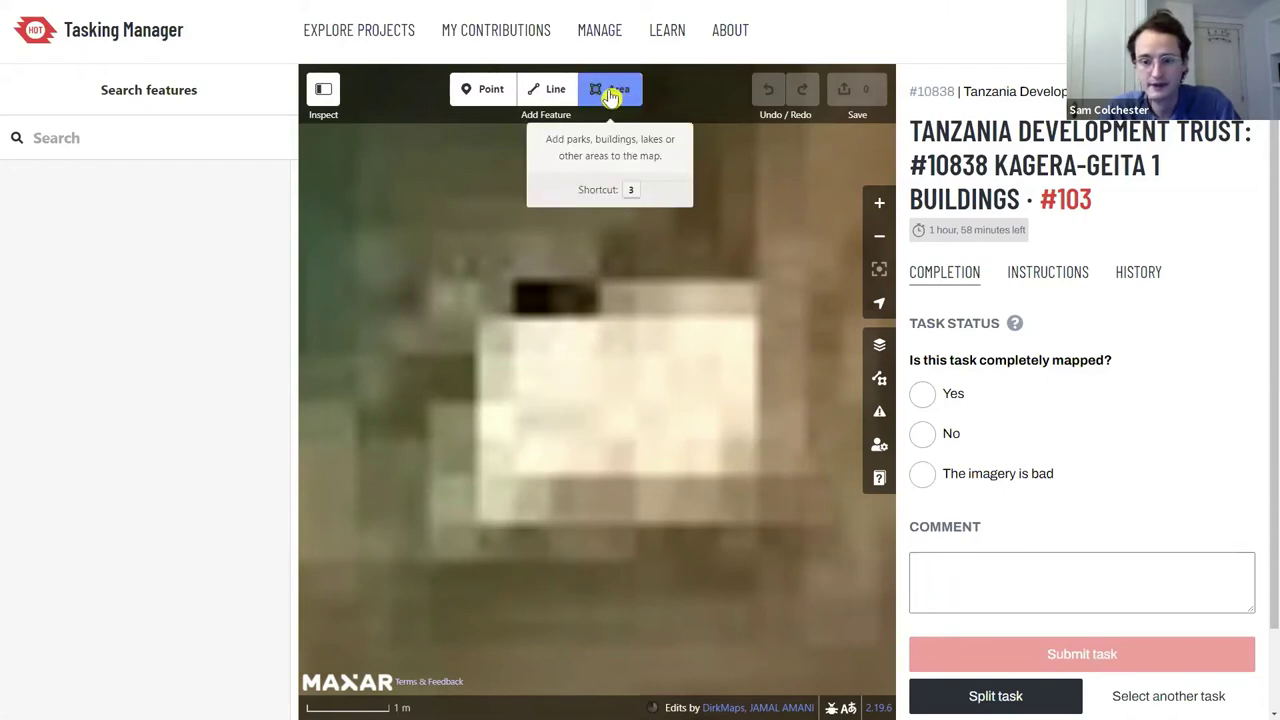
Draw an area through the building's top-left, bottom-left, bottom-right and top-right corners
{"action": "left_click", "coordinate": [598, 92]}
{"action": "left_click", "coordinate": [614, 102]}
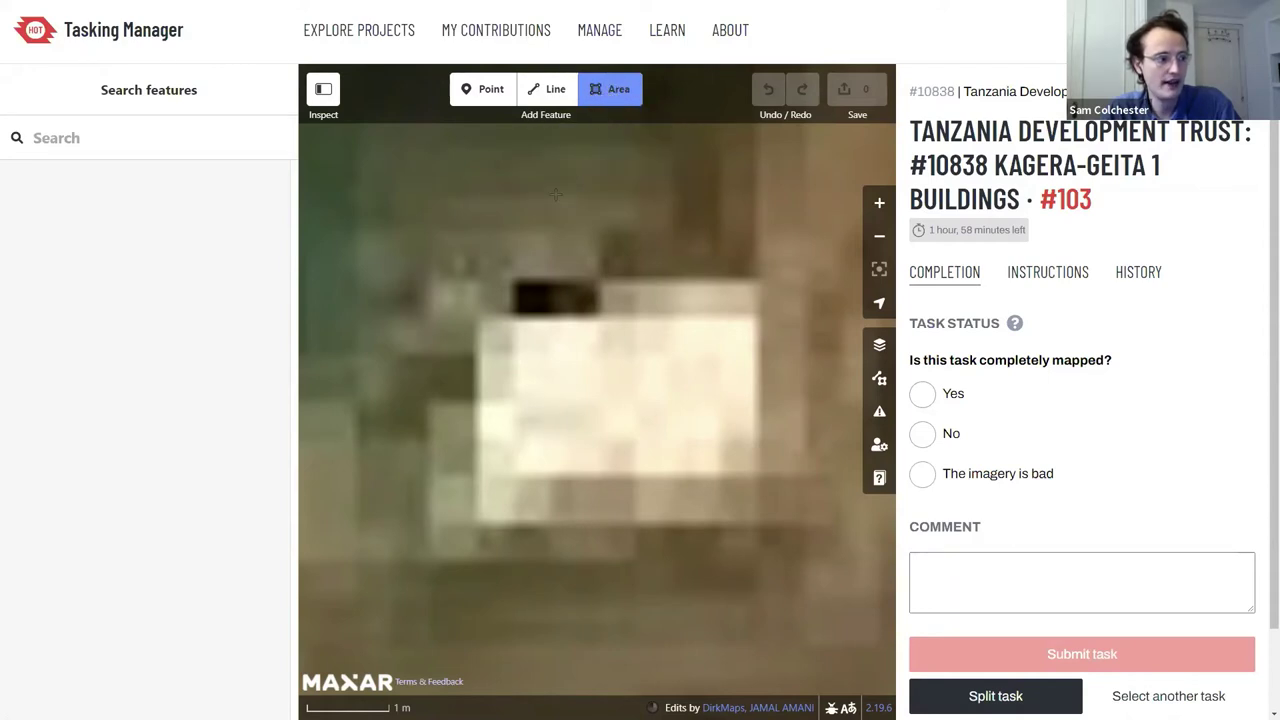
{"action": "left_click", "coordinate": [474, 307]}
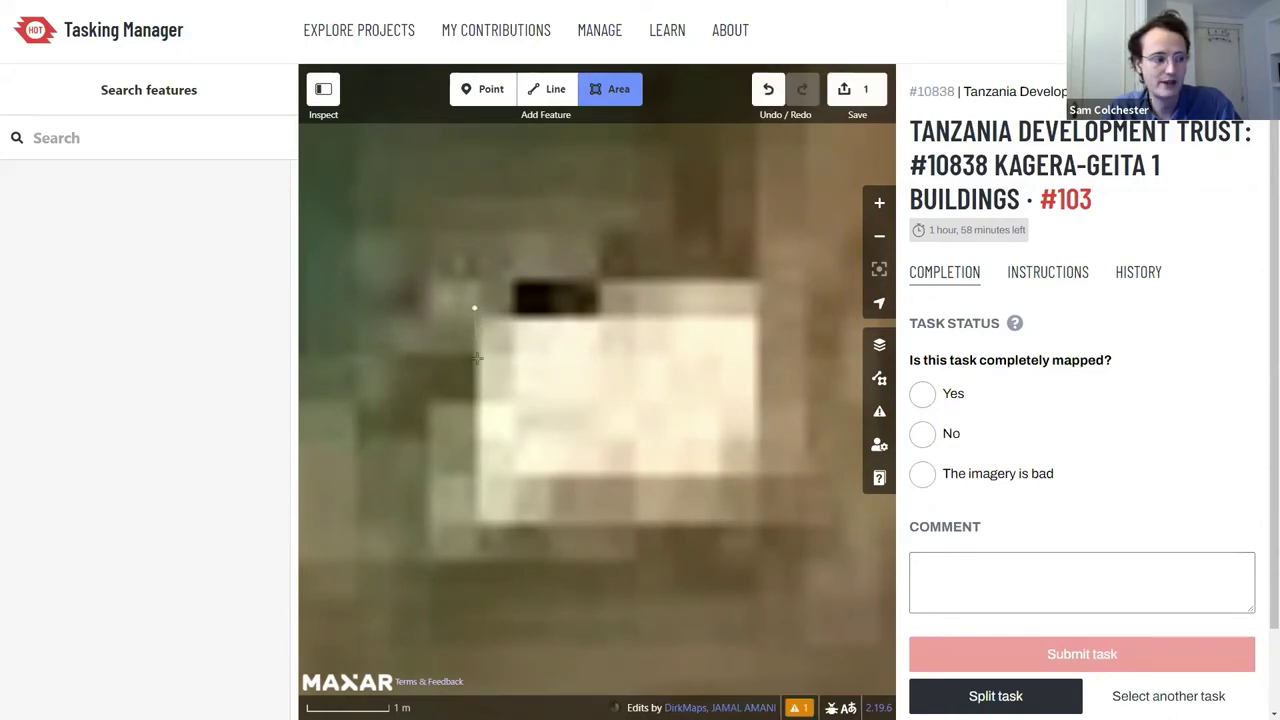
{"action": "left_click", "coordinate": [471, 530]}
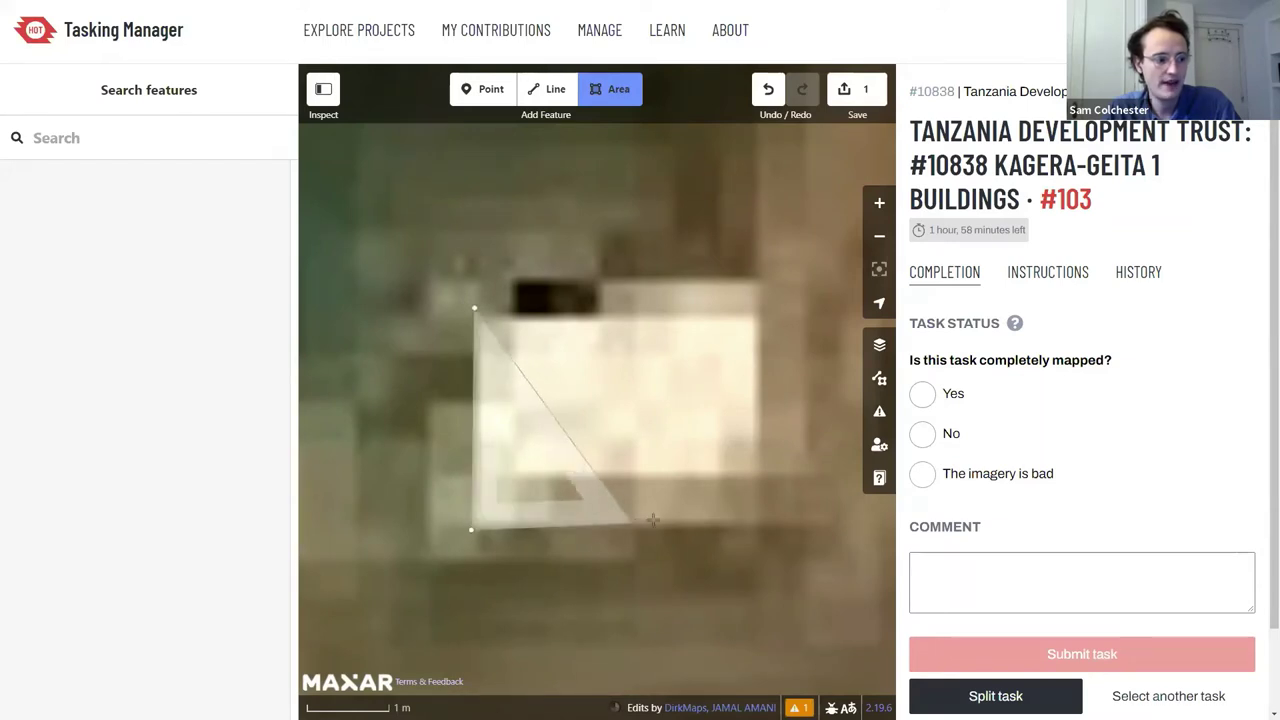
{"action": "left_click", "coordinate": [761, 521]}
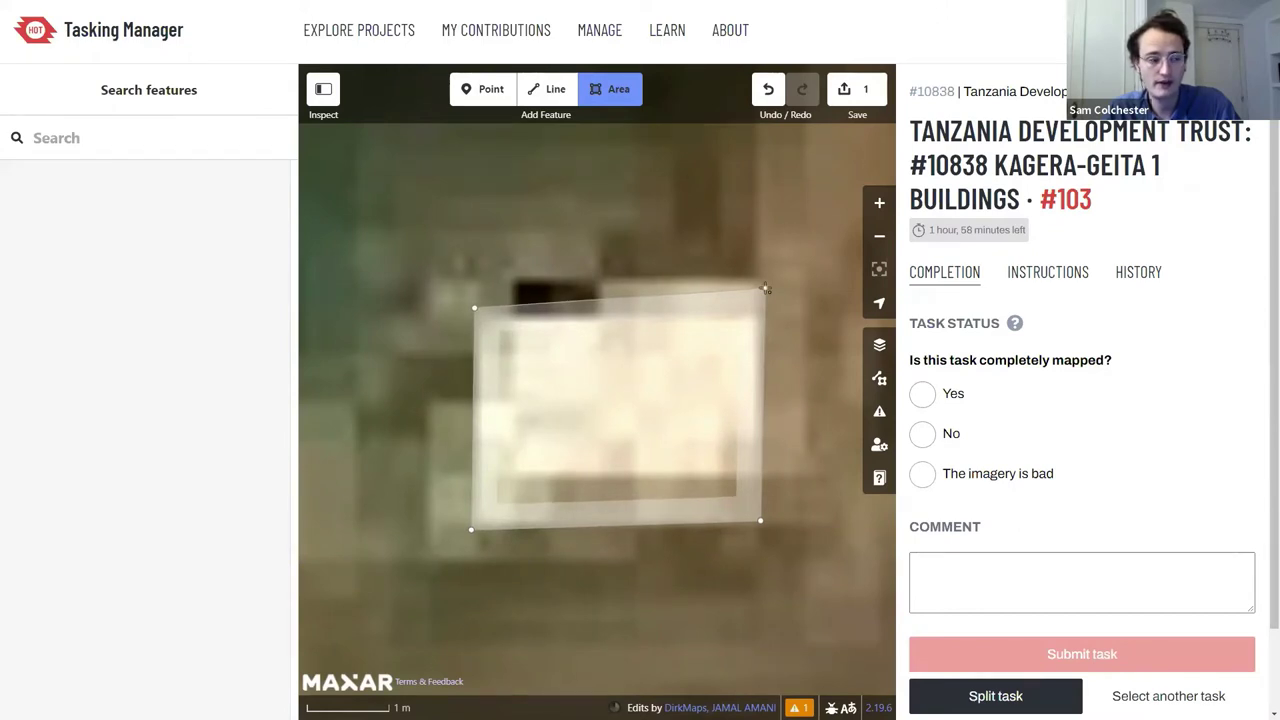
{"action": "left_click", "coordinate": [765, 288]}
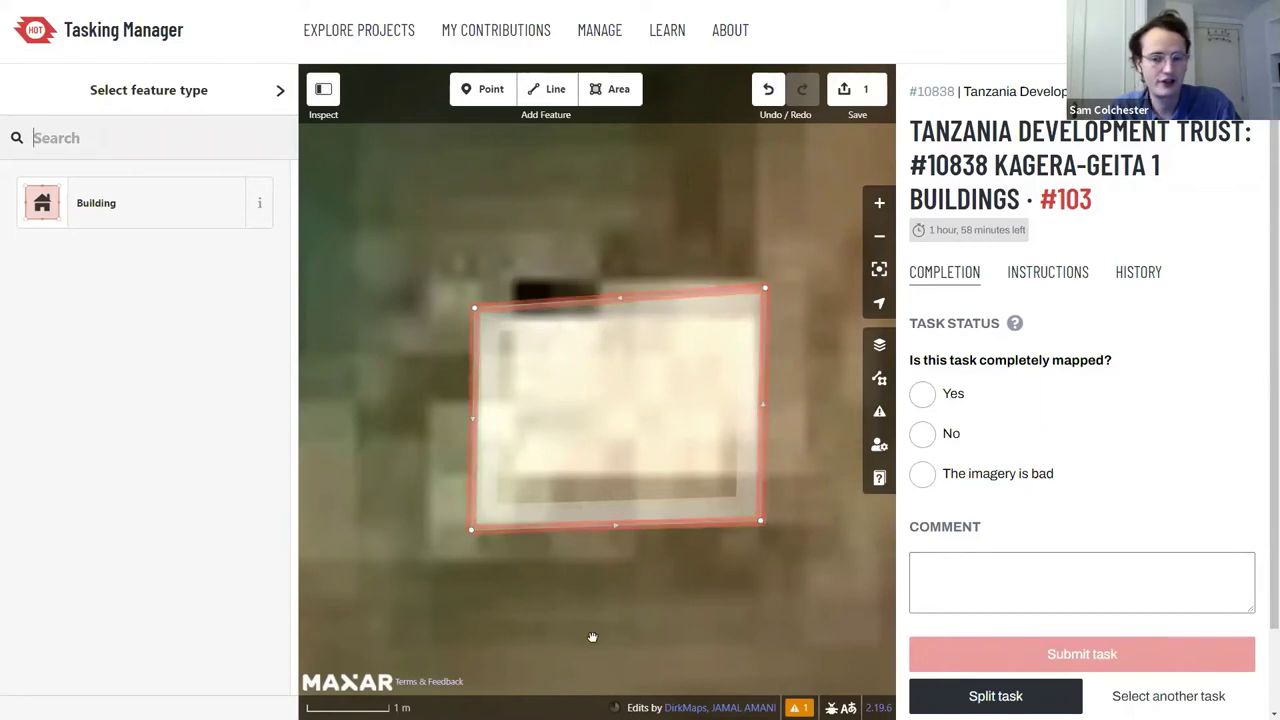
Choose the Building preset so the traced outline is tagged building=yes
{"action": "scroll", "coordinate": [690, 525], "scroll_direction": "down", "scroll_amount": 2}
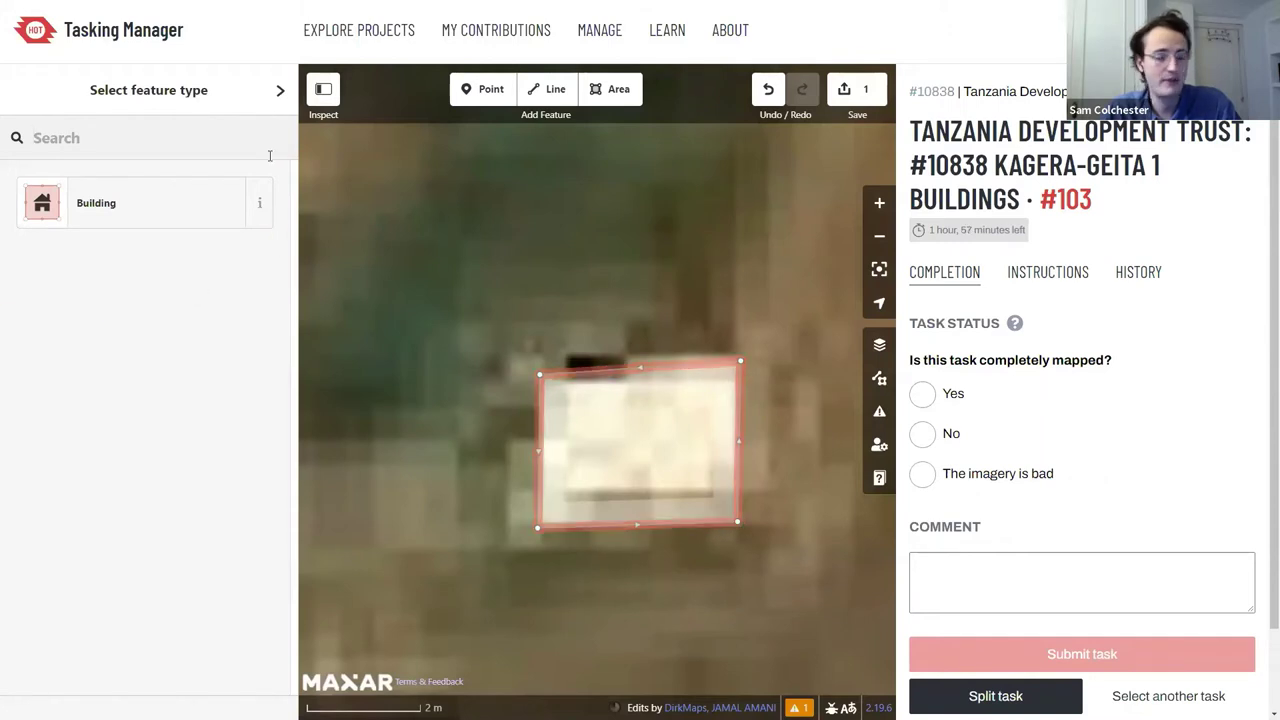
{"action": "left_click", "coordinate": [128, 201]}
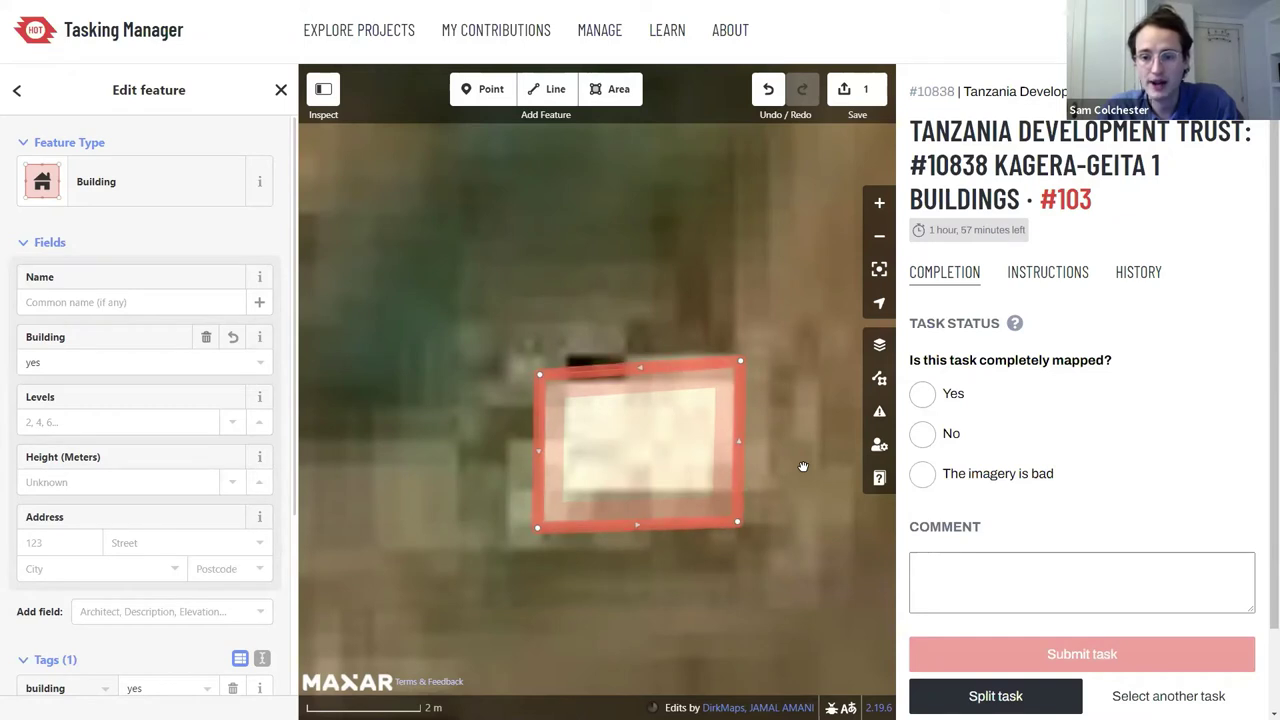
Square the corners of the white building's outline
{"action": "right_click", "coordinate": [713, 386]}
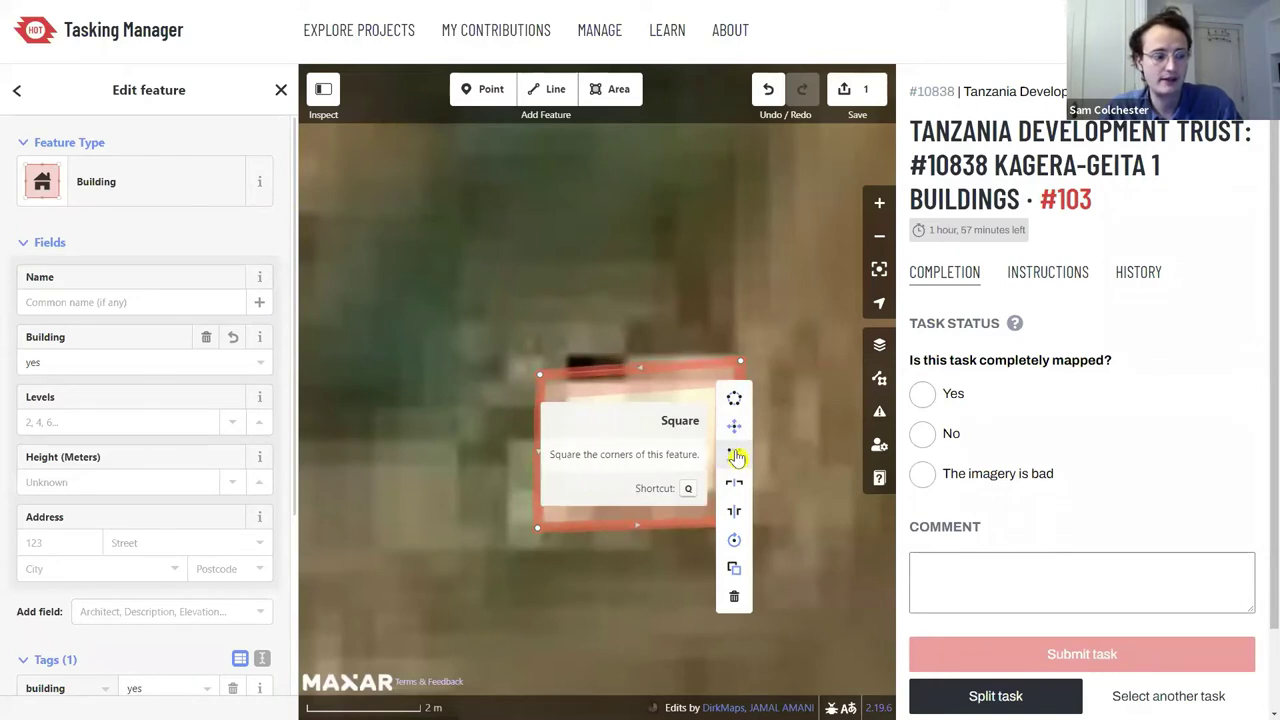
{"action": "left_click", "coordinate": [738, 456]}
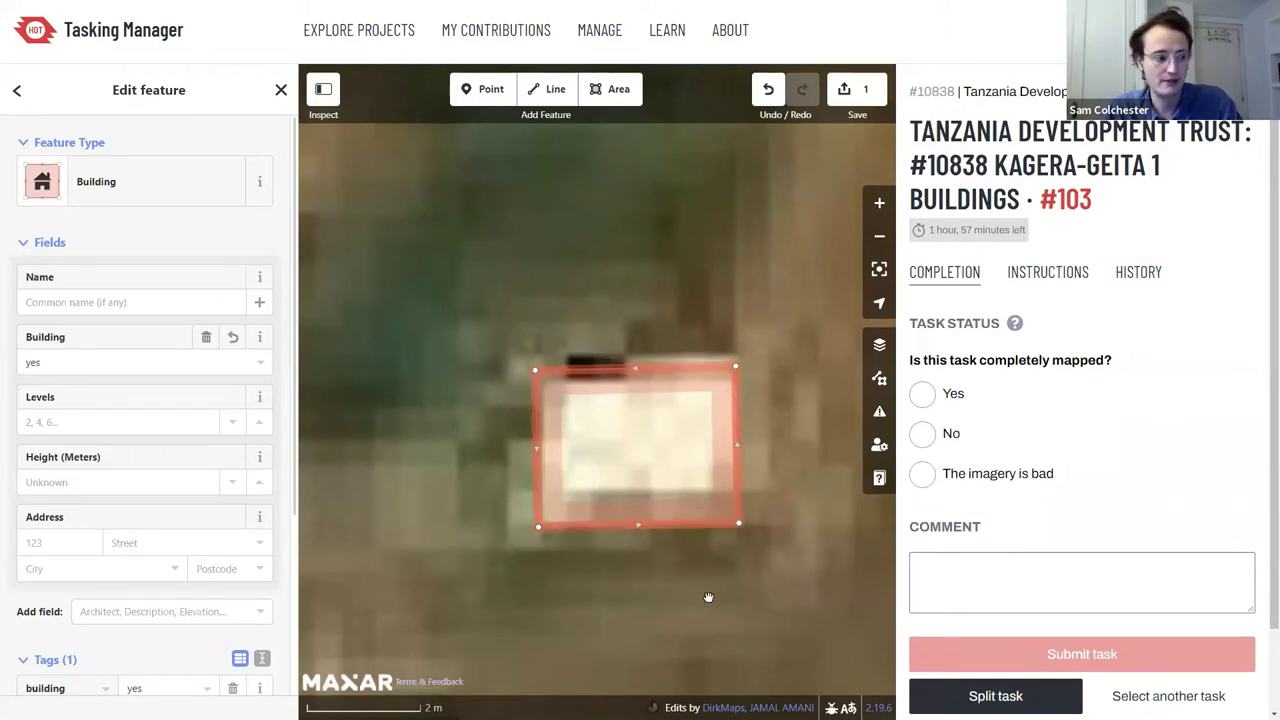
{"action": "scroll", "coordinate": [614, 586], "scroll_direction": "down", "scroll_amount": 3}
Pan and zoom the map to inspect the area beside the white building
{"action": "left_click_drag", "start_coordinate": [614, 586], "coordinate": [712, 400]}
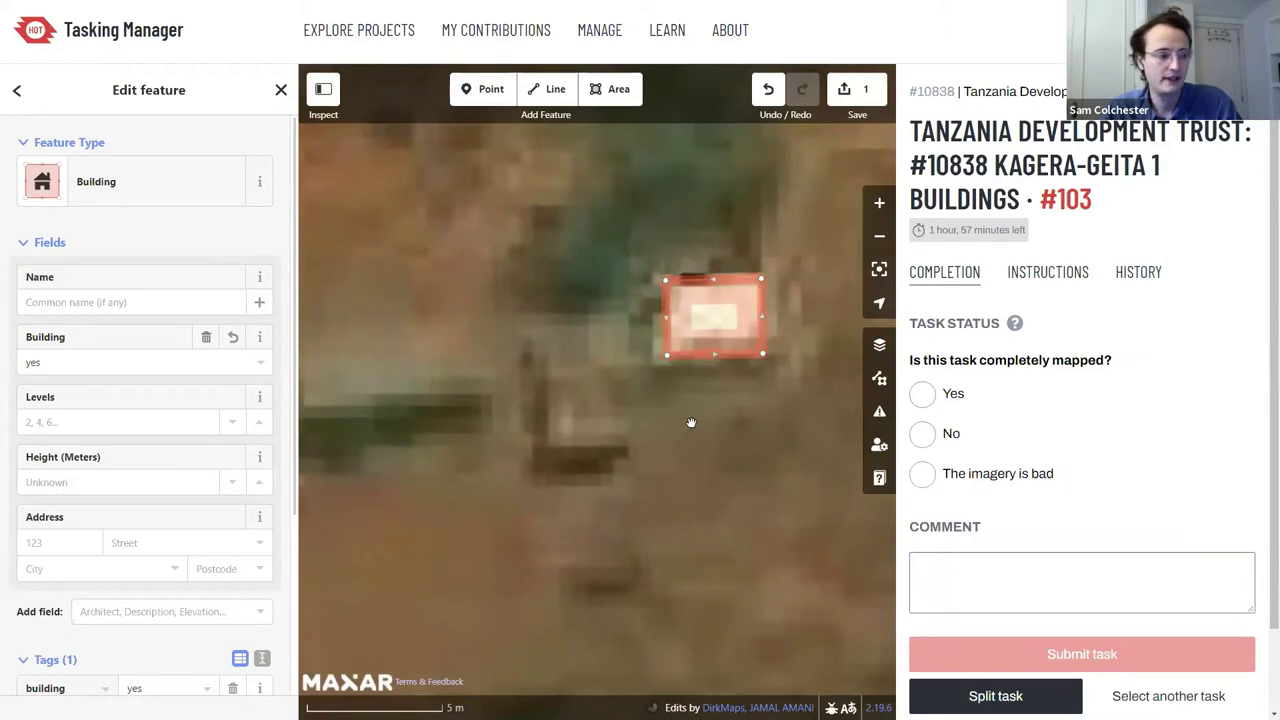
{"action": "left_click_drag", "start_coordinate": [689, 423], "coordinate": [754, 432]}
{"action": "scroll", "coordinate": [740, 442], "scroll_direction": "down", "scroll_amount": 1}
{"action": "scroll", "coordinate": [763, 443], "scroll_direction": "up", "scroll_amount": 3}
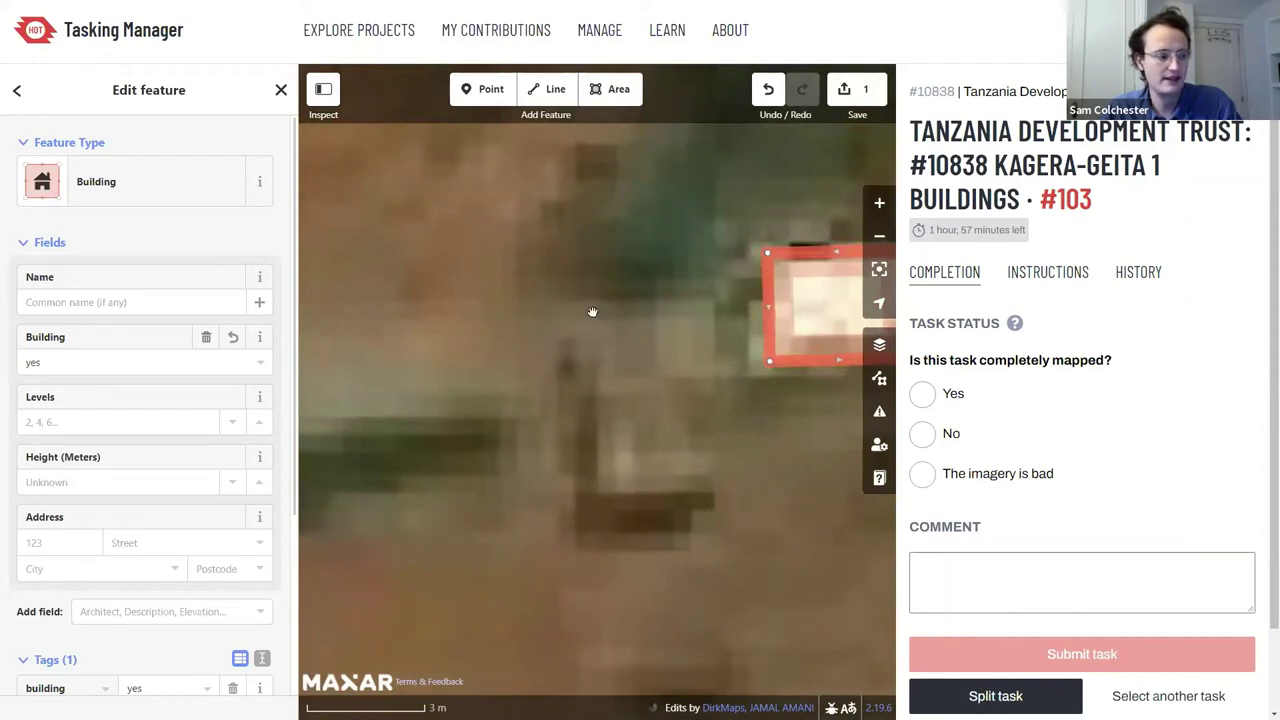
{"action": "scroll", "coordinate": [680, 520], "scroll_direction": "up", "scroll_amount": 2}
{"action": "scroll", "coordinate": [680, 520], "scroll_direction": "right", "scroll_amount": 2}
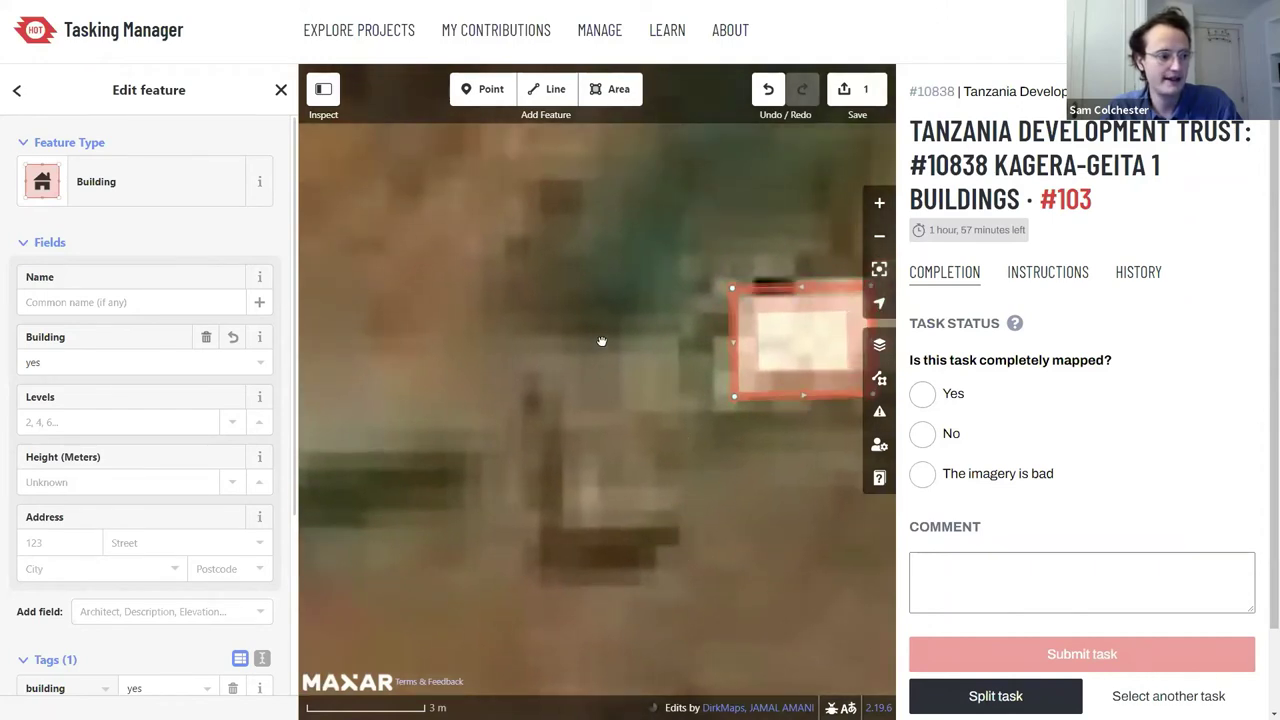
{"action": "scroll", "coordinate": [626, 429], "scroll_direction": "down", "scroll_amount": 2}
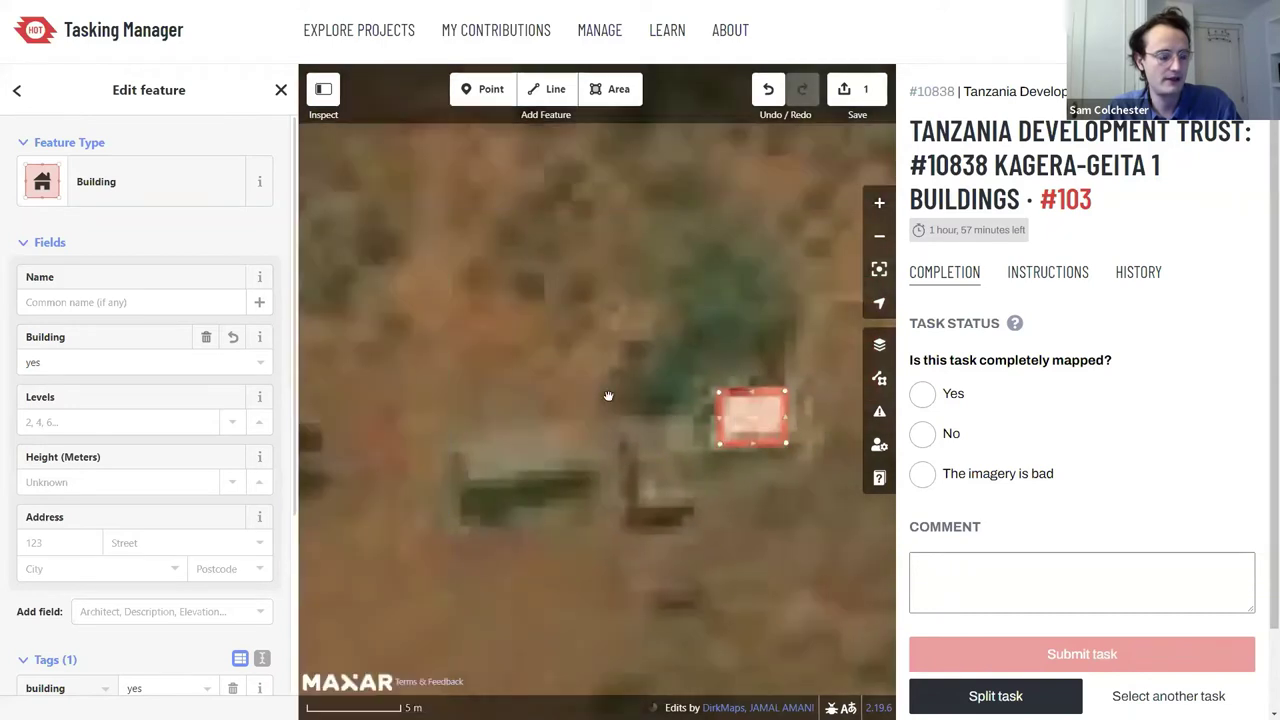
{"action": "scroll", "coordinate": [668, 537], "scroll_direction": "up", "scroll_amount": 3}
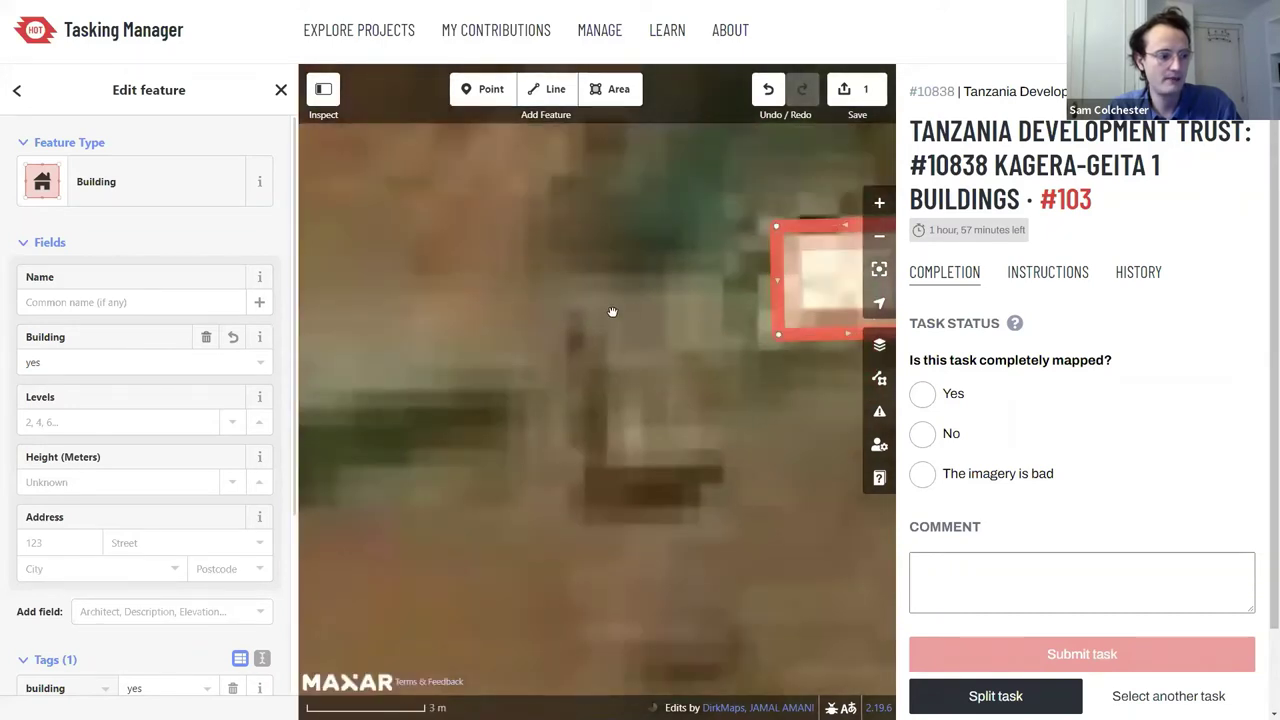
{"action": "scroll", "coordinate": [700, 380], "scroll_direction": "up", "scroll_amount": 1}
{"action": "scroll", "coordinate": [700, 380], "scroll_direction": "right", "scroll_amount": 2}
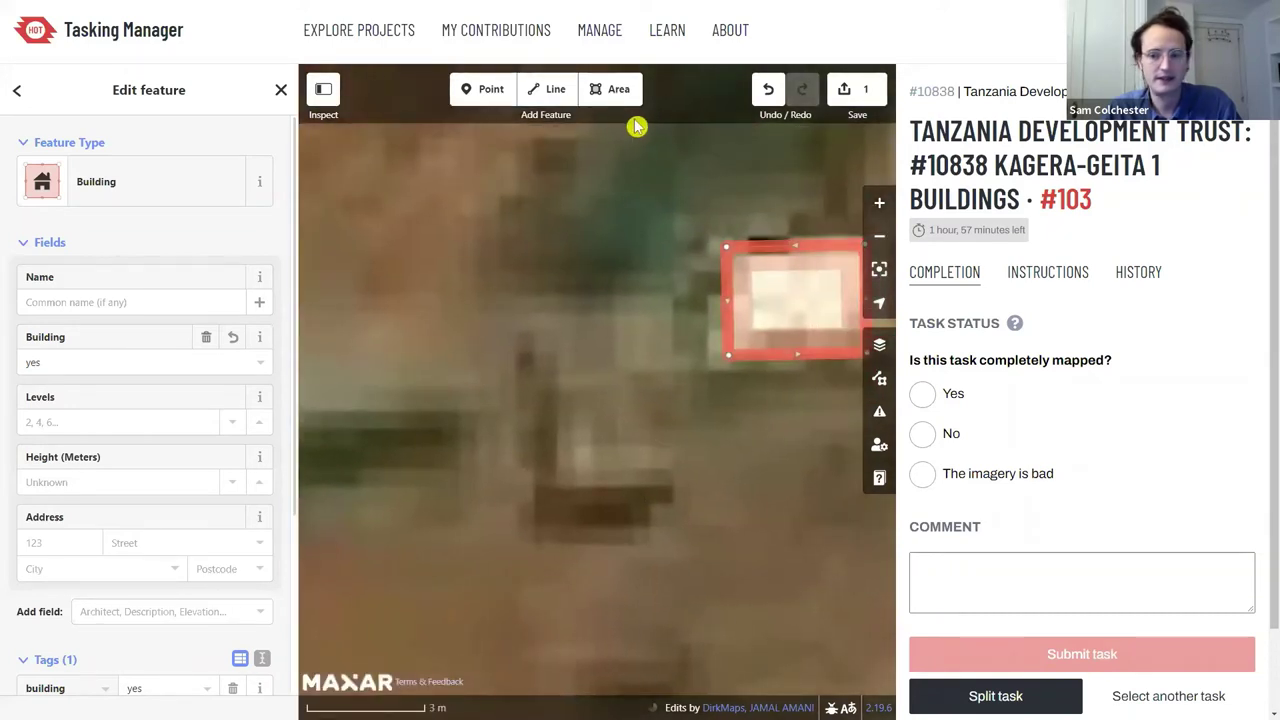
{"action": "scroll", "coordinate": [596, 410], "scroll_direction": "up", "scroll_amount": 2}
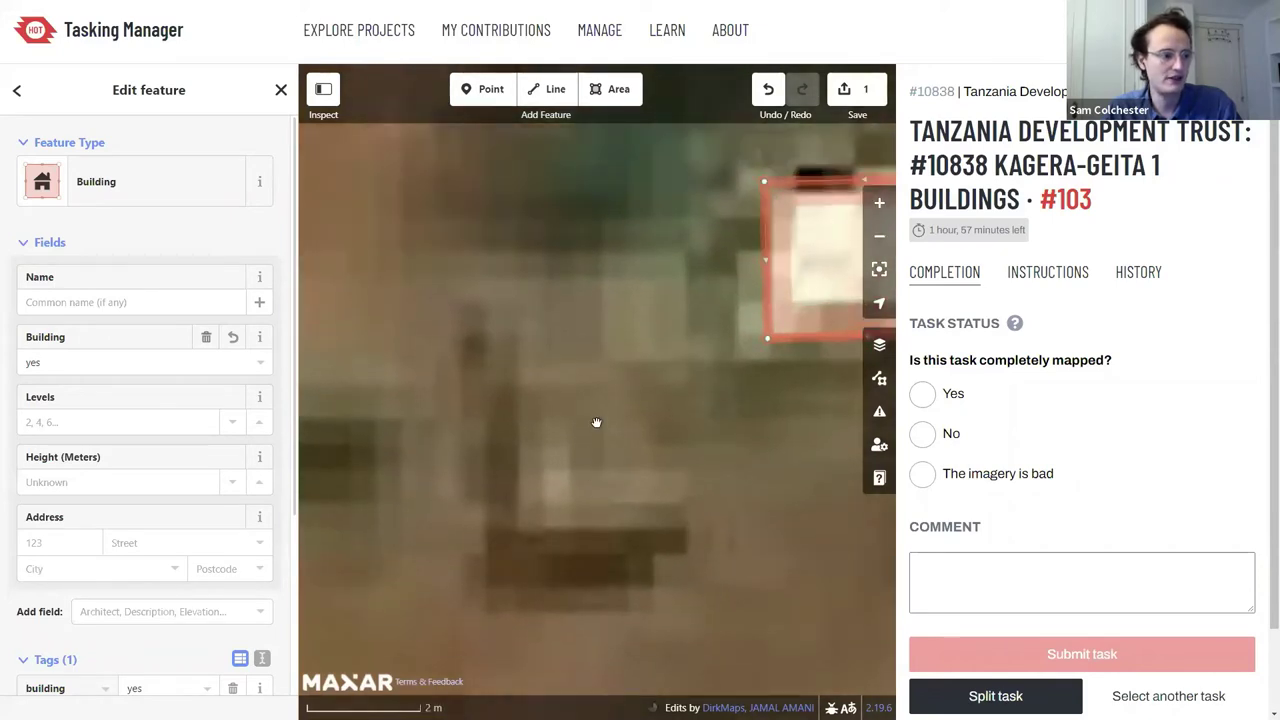
Trace the building beside the white one as a four-corner area, tag it Building, and square its corners
{"action": "left_click", "coordinate": [610, 89]}
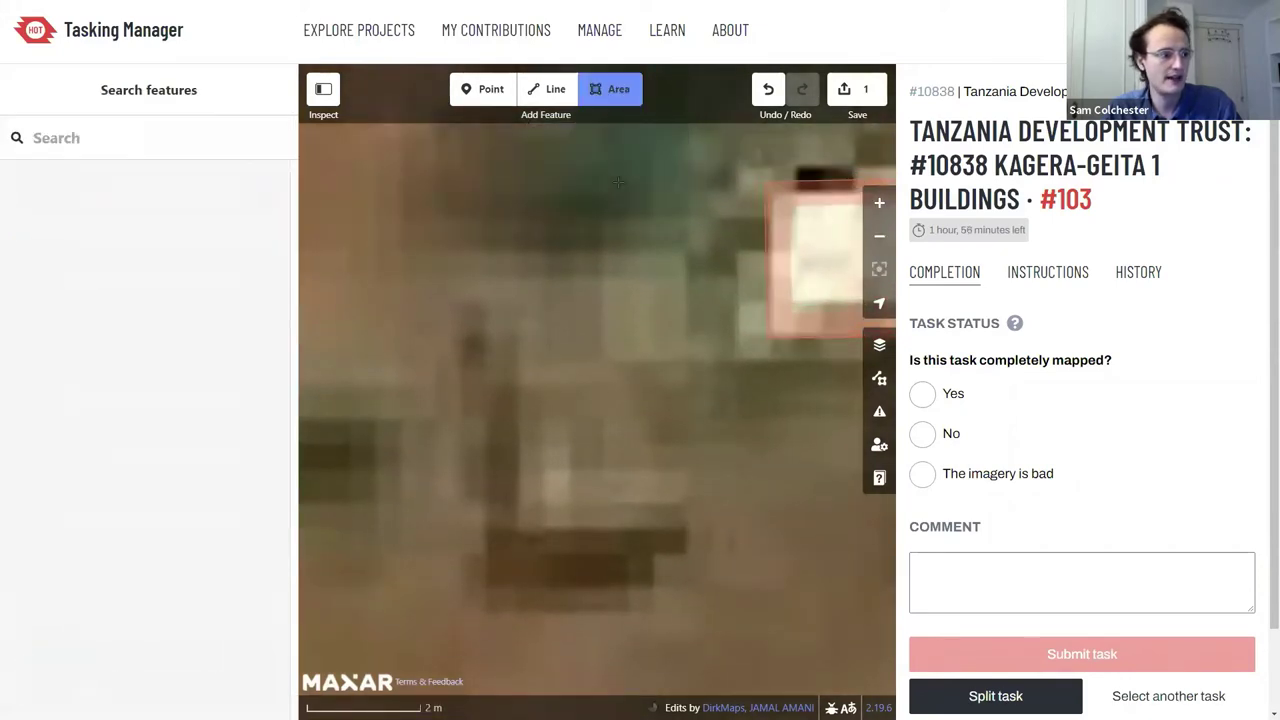
{"action": "left_click", "coordinate": [517, 264]}
{"action": "left_click", "coordinate": [506, 540]}
{"action": "left_click", "coordinate": [688, 538]}
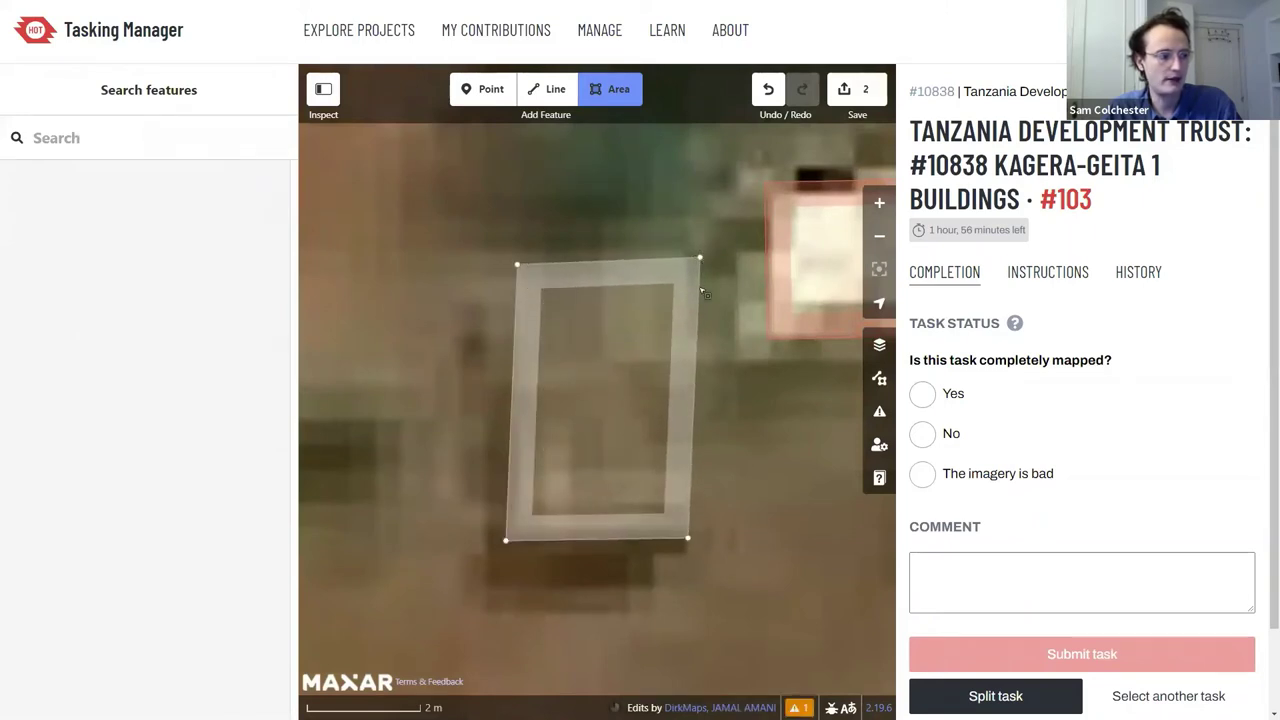
{"action": "left_click", "coordinate": [700, 258]}
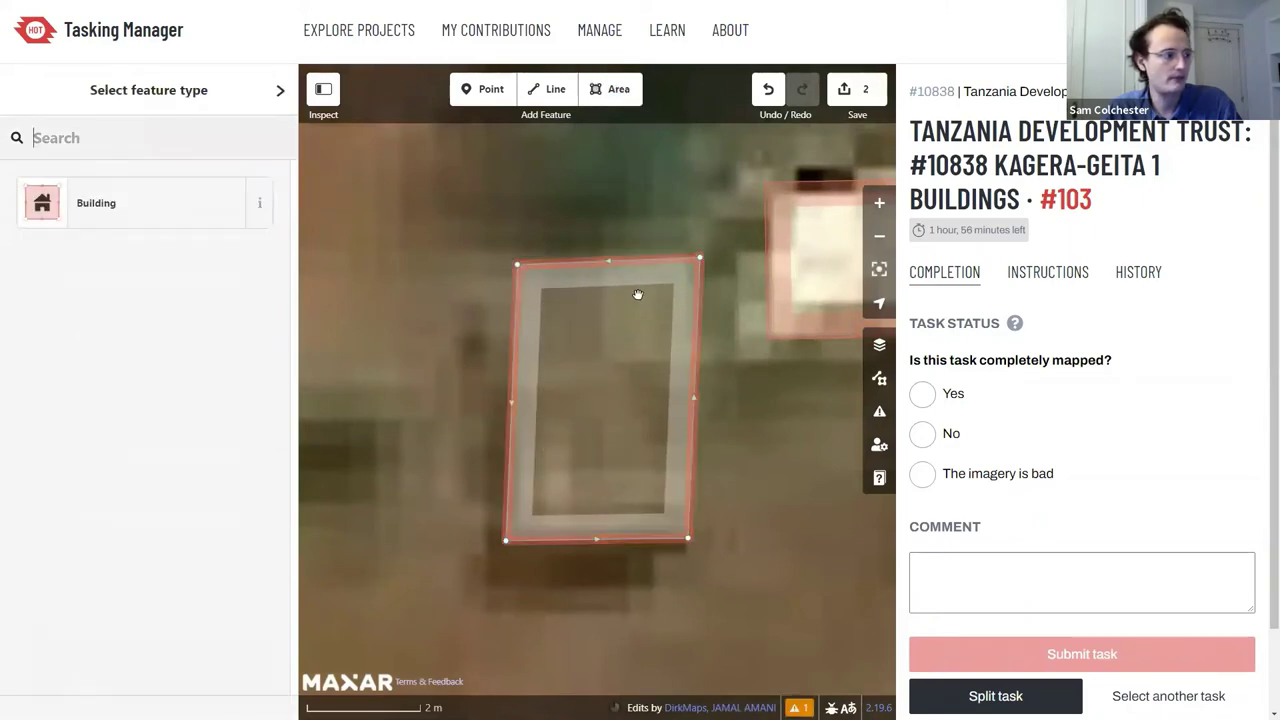
{"action": "left_click", "coordinate": [118, 214]}
{"action": "right_click", "coordinate": [543, 296]}
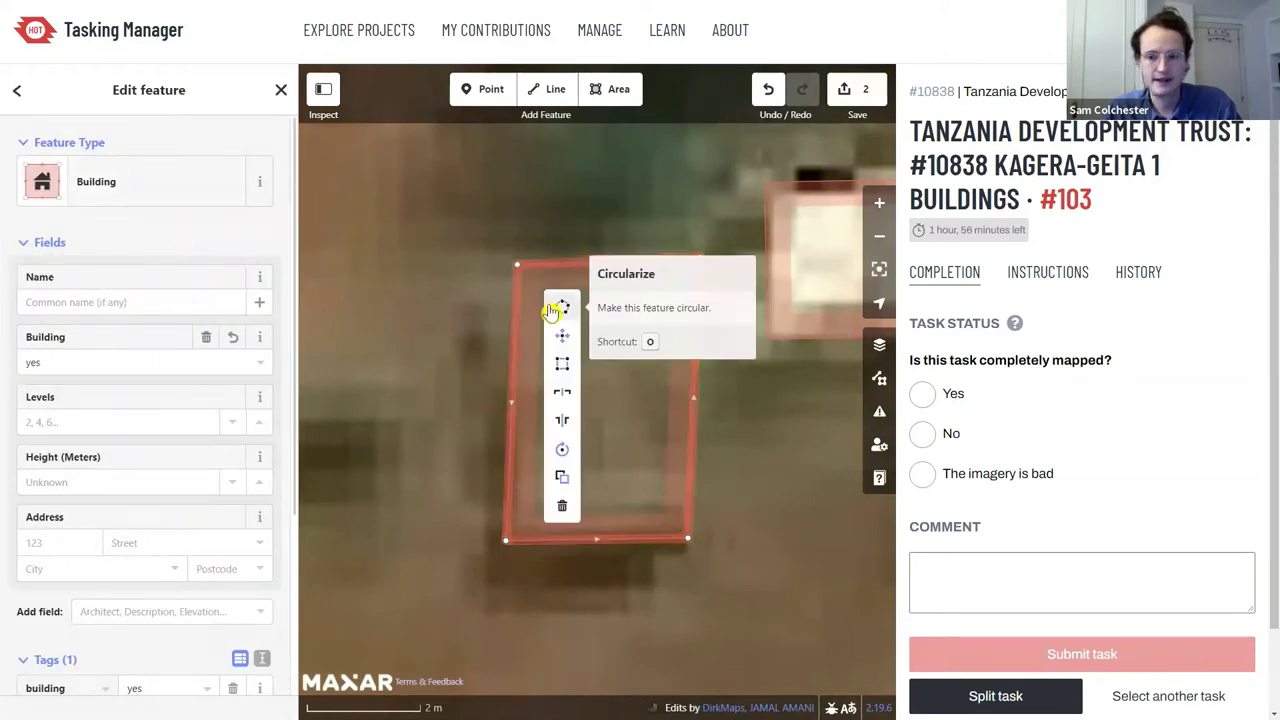
{"action": "left_click", "coordinate": [562, 364]}
{"action": "left_click", "coordinate": [742, 457]}
{"action": "scroll", "coordinate": [744, 457], "scroll_direction": "down", "scroll_amount": 1}
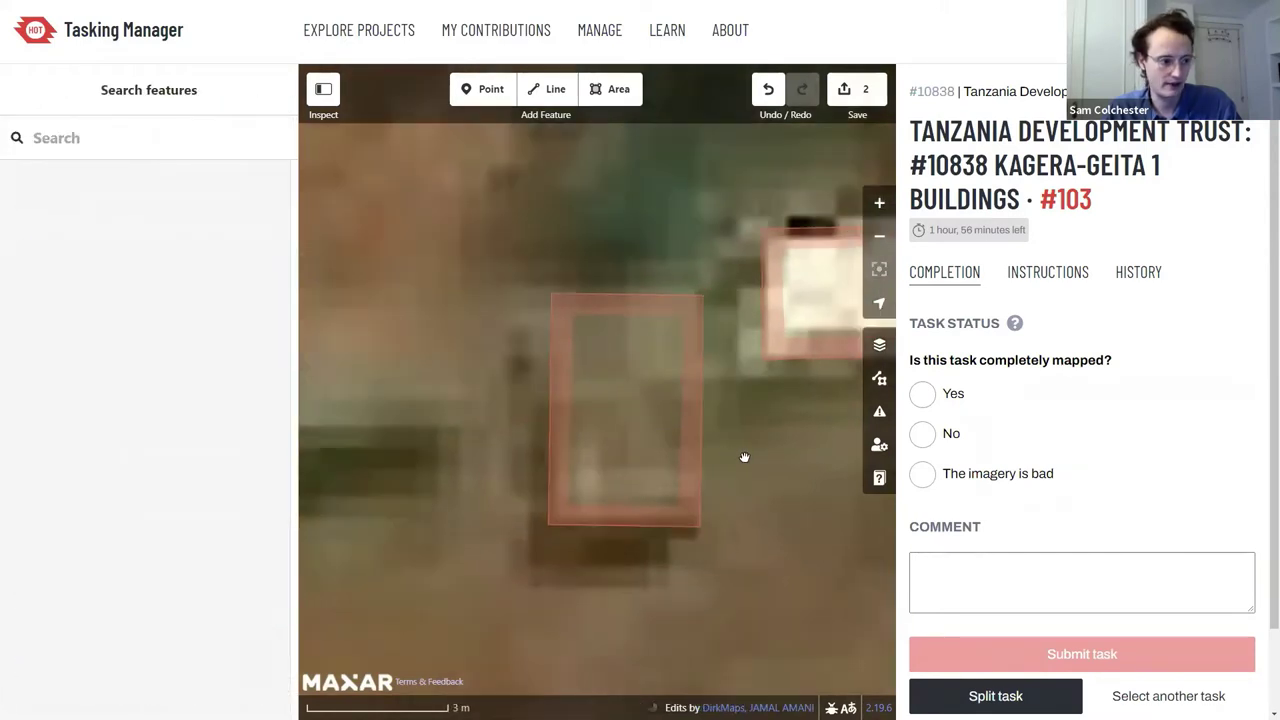
{"action": "scroll", "coordinate": [744, 457], "scroll_direction": "down", "scroll_amount": 2}
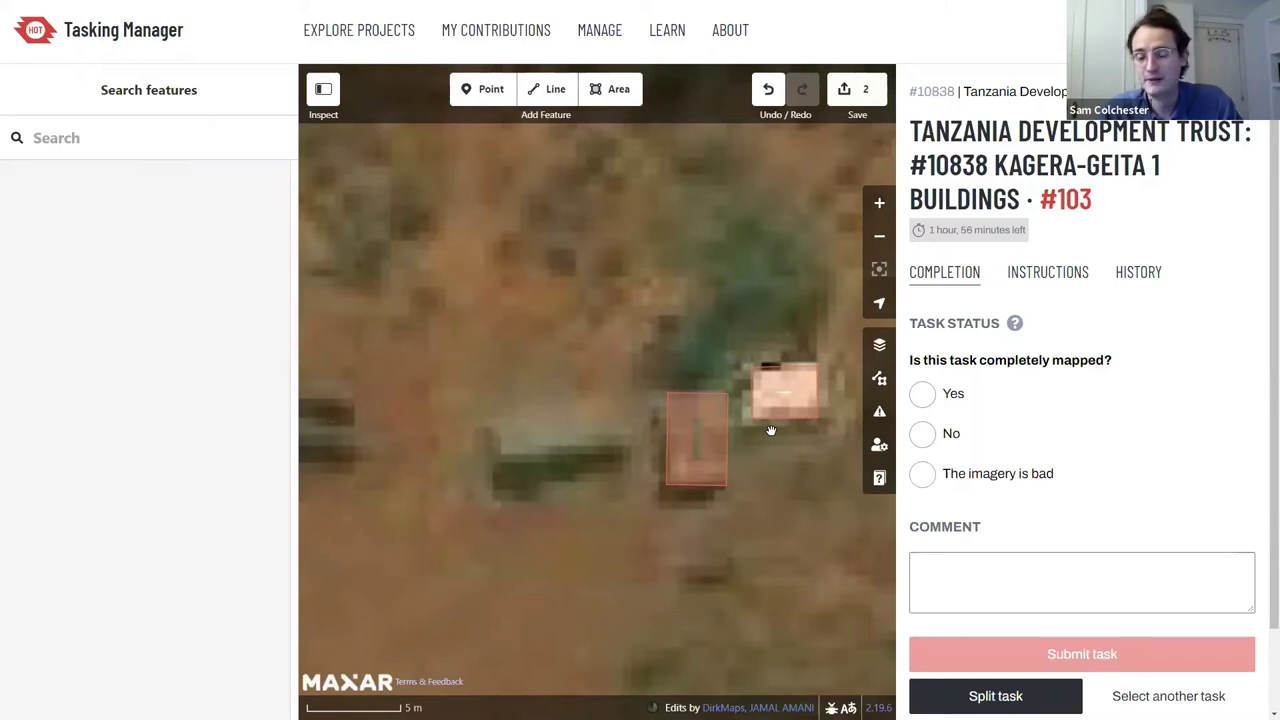
Inspect the second traced building, then zoom out to review both outlines
{"action": "left_click", "coordinate": [708, 455]}
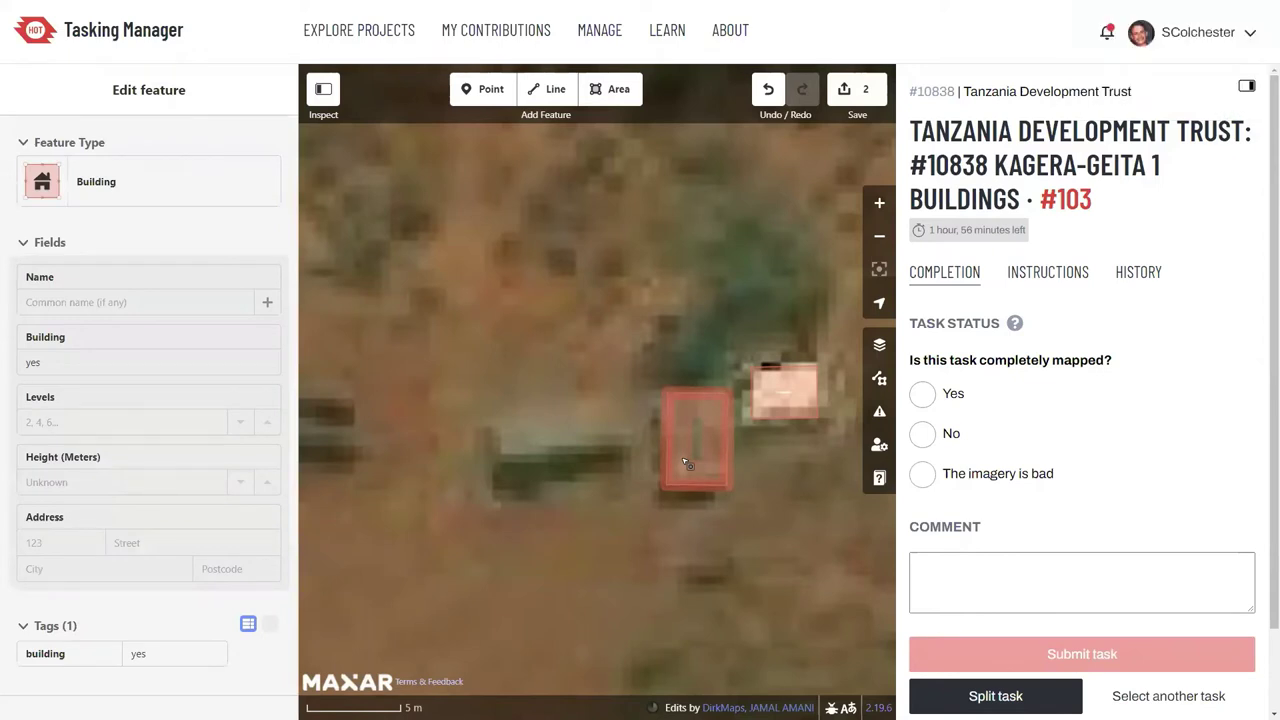
{"action": "left_click", "coordinate": [514, 514]}
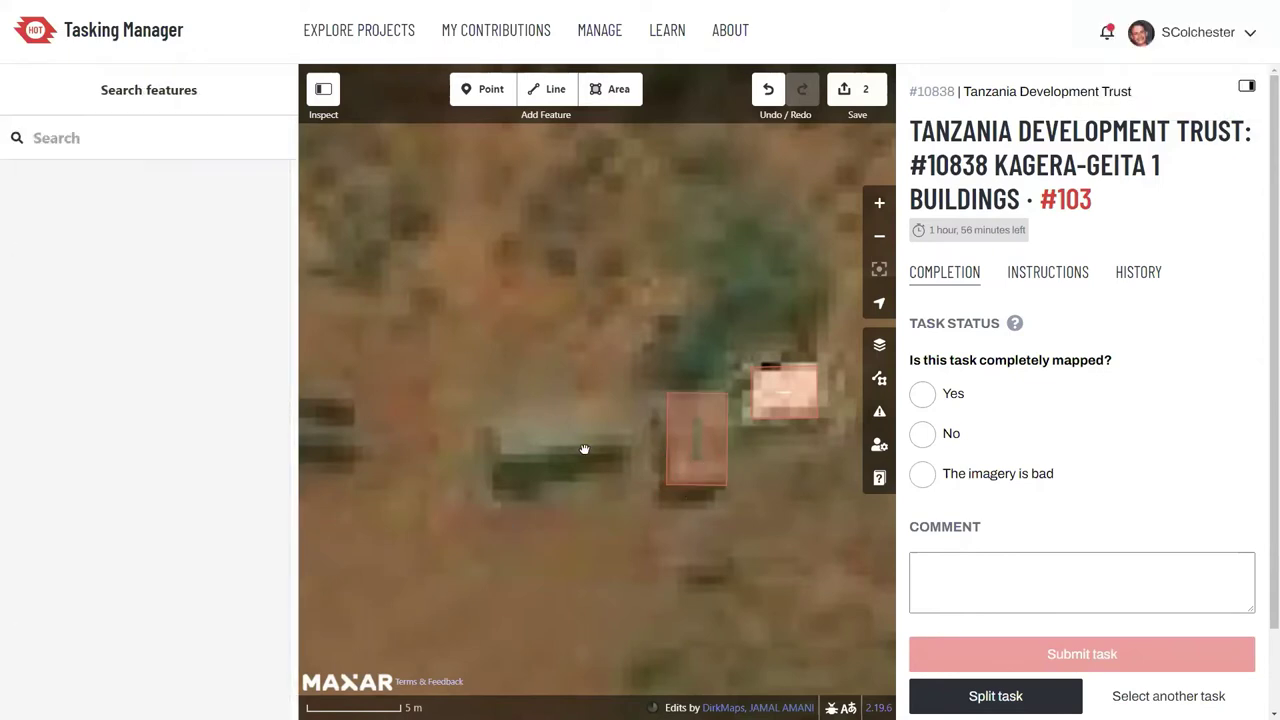
{"action": "scroll", "coordinate": [610, 470], "scroll_direction": "up", "scroll_amount": 2}
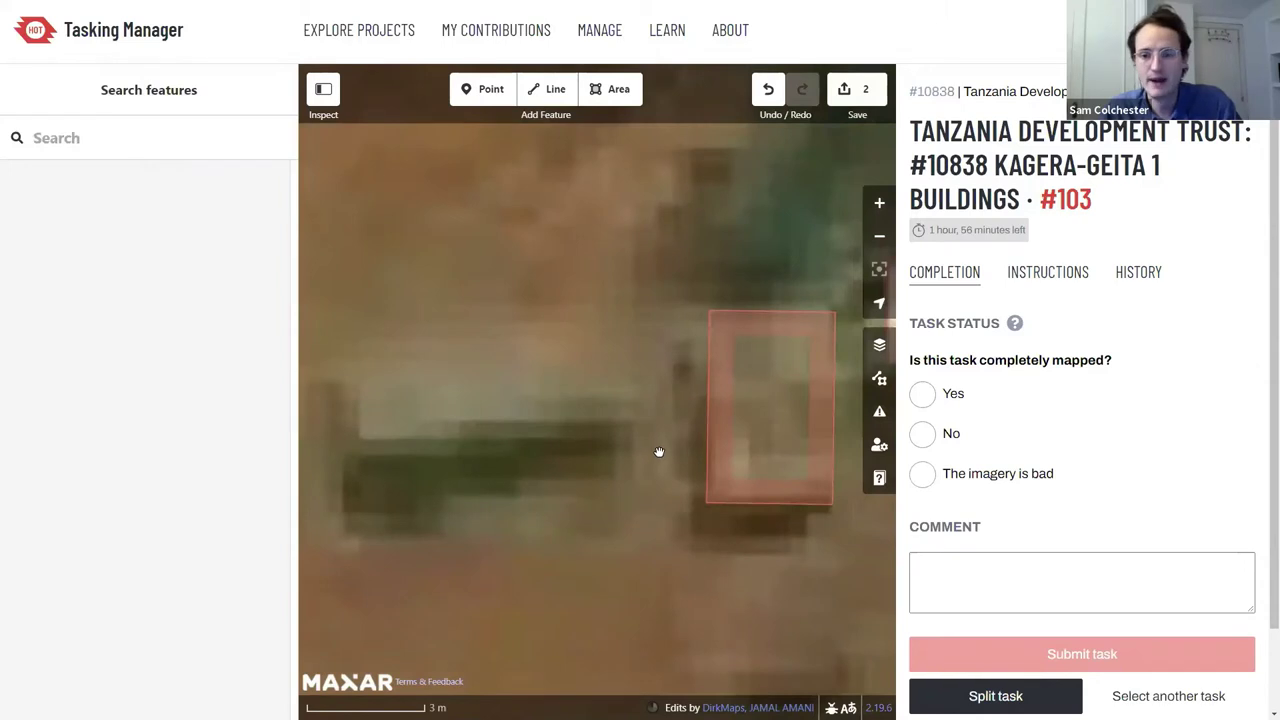
{"action": "scroll", "coordinate": [659, 452], "scroll_direction": "down", "scroll_amount": 2}
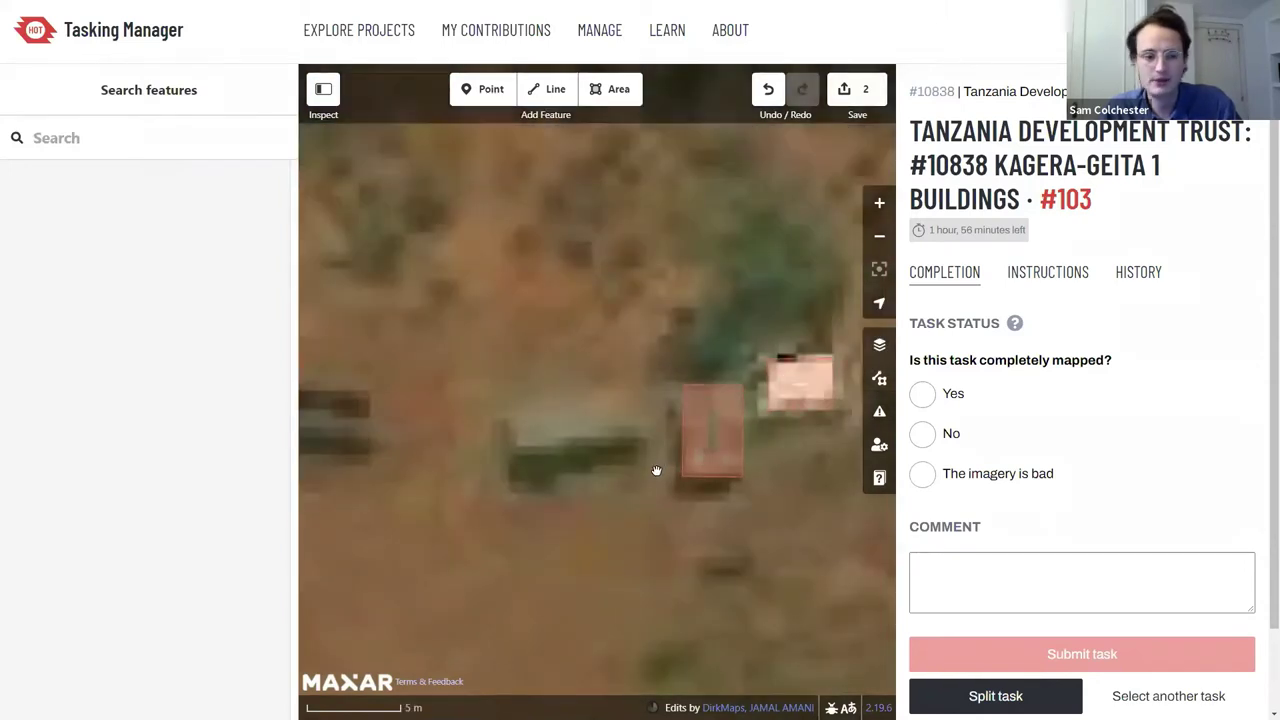
{"action": "scroll", "coordinate": [695, 430], "scroll_direction": "down", "scroll_amount": 2}
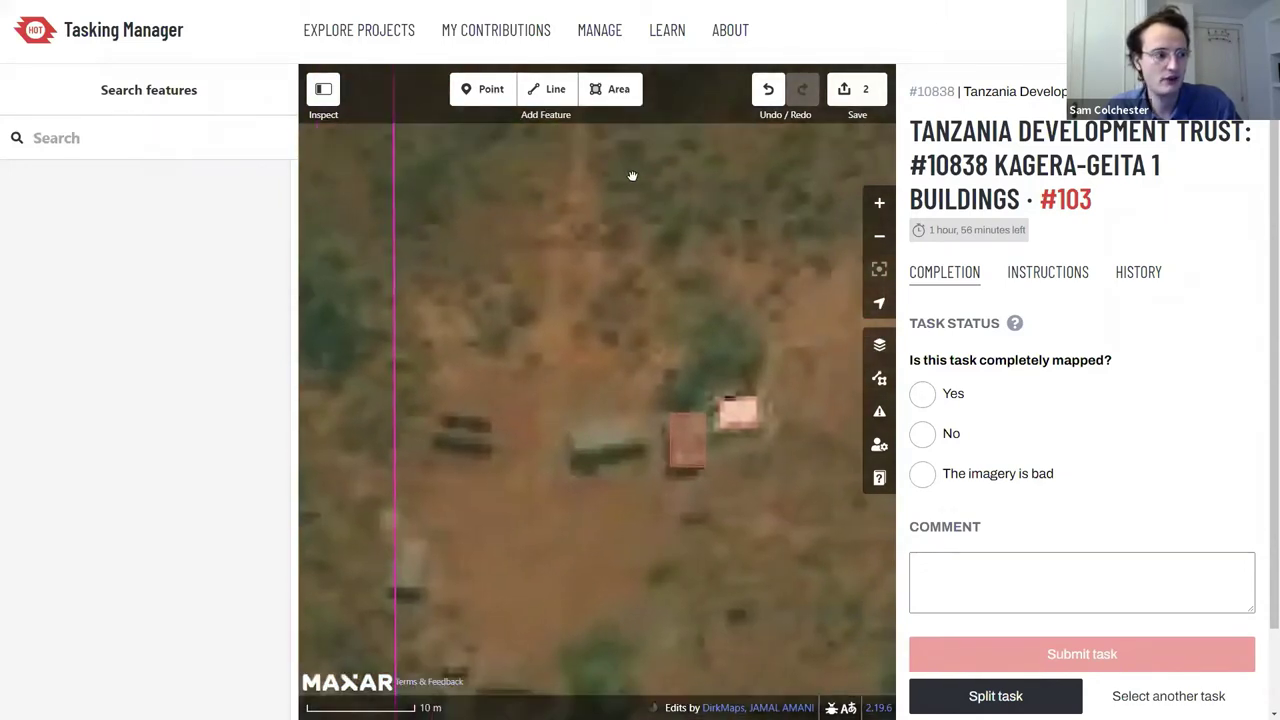
Enter Area drawing mode with the 3 shortcut and adjust the zoom around the traced building
{"action": "left_click", "coordinate": [620, 95]}
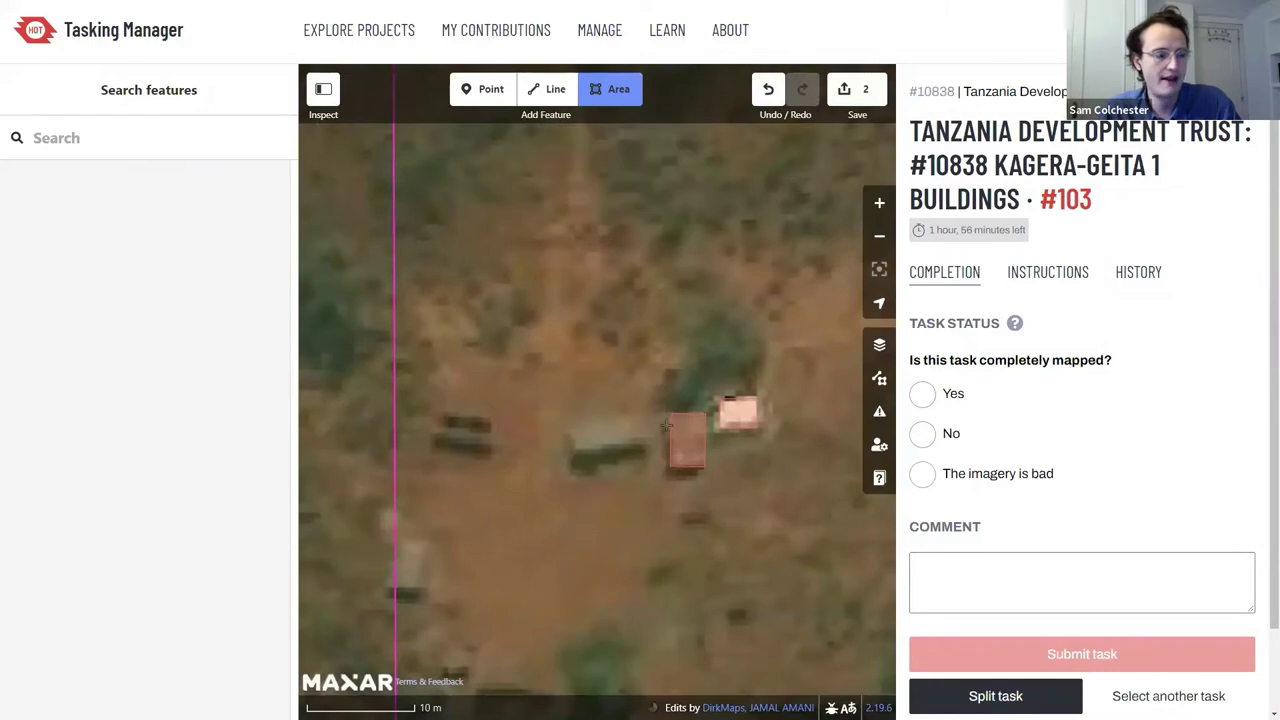
{"action": "scroll", "coordinate": [665, 425], "scroll_direction": "down", "scroll_amount": 2}
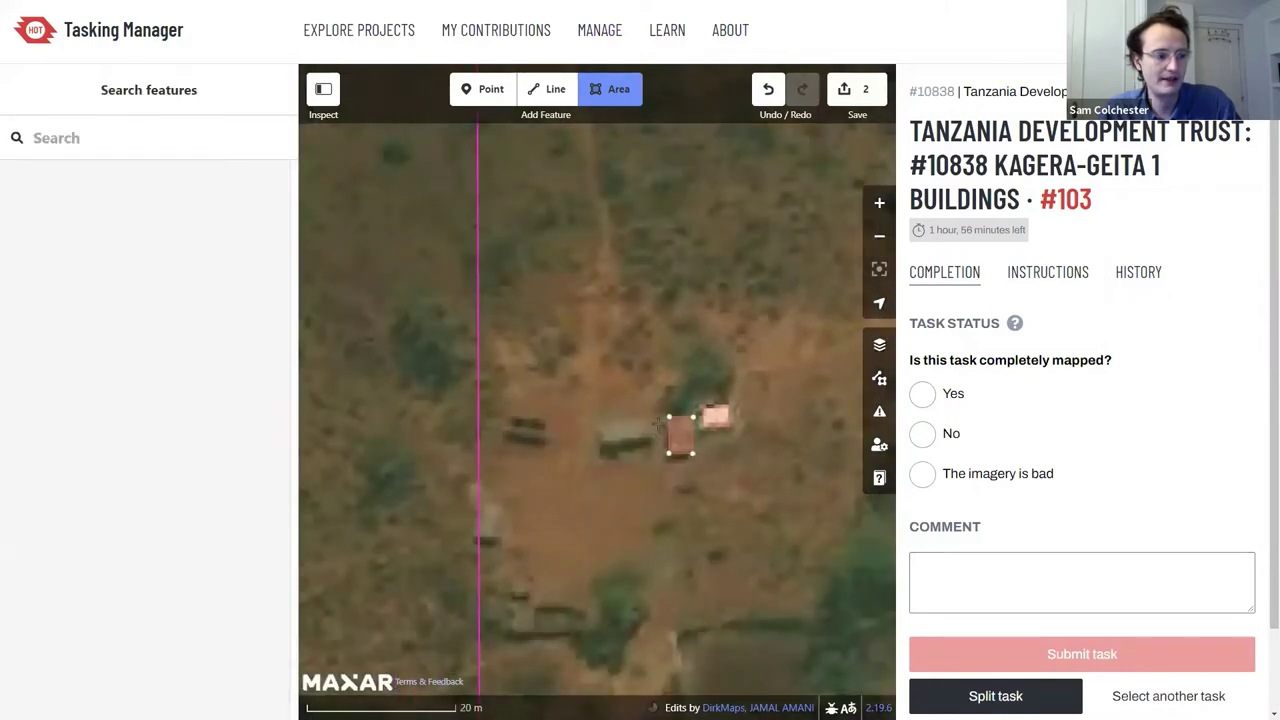
{"action": "key", "text": "Return"}
{"action": "key", "text": "3"}
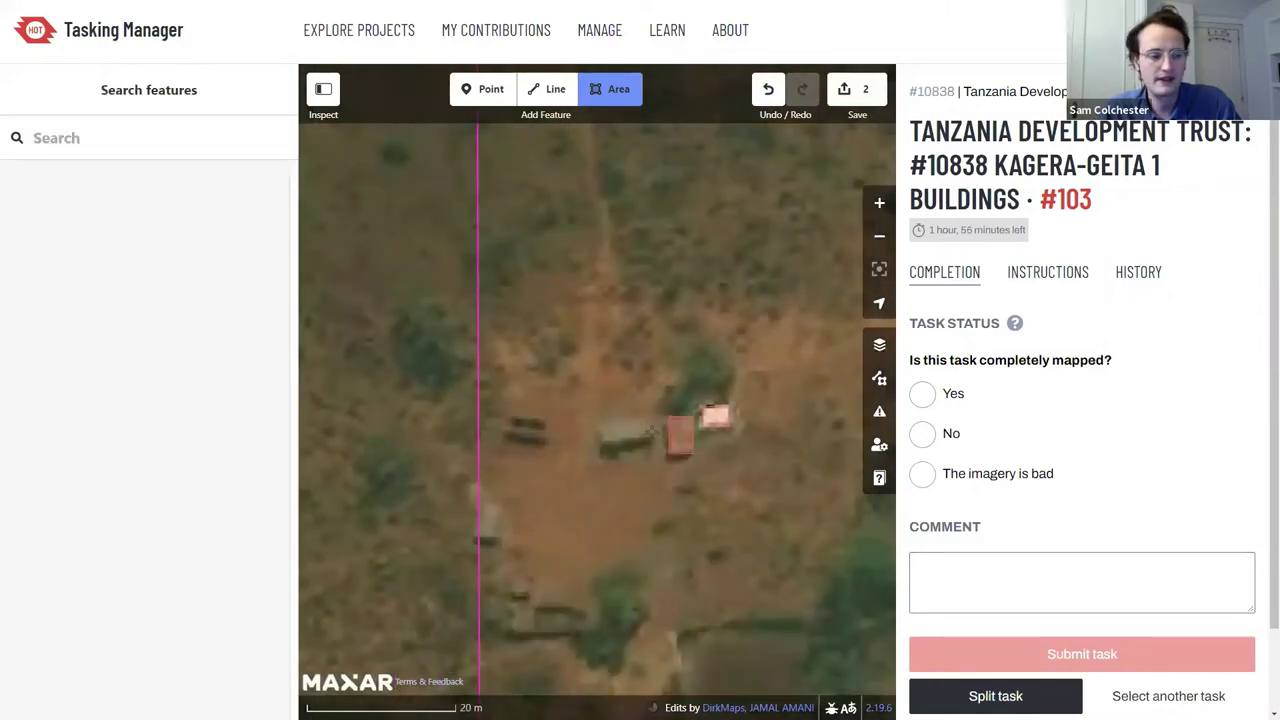
{"action": "key", "text": "Return"}
{"action": "key", "text": "3"}
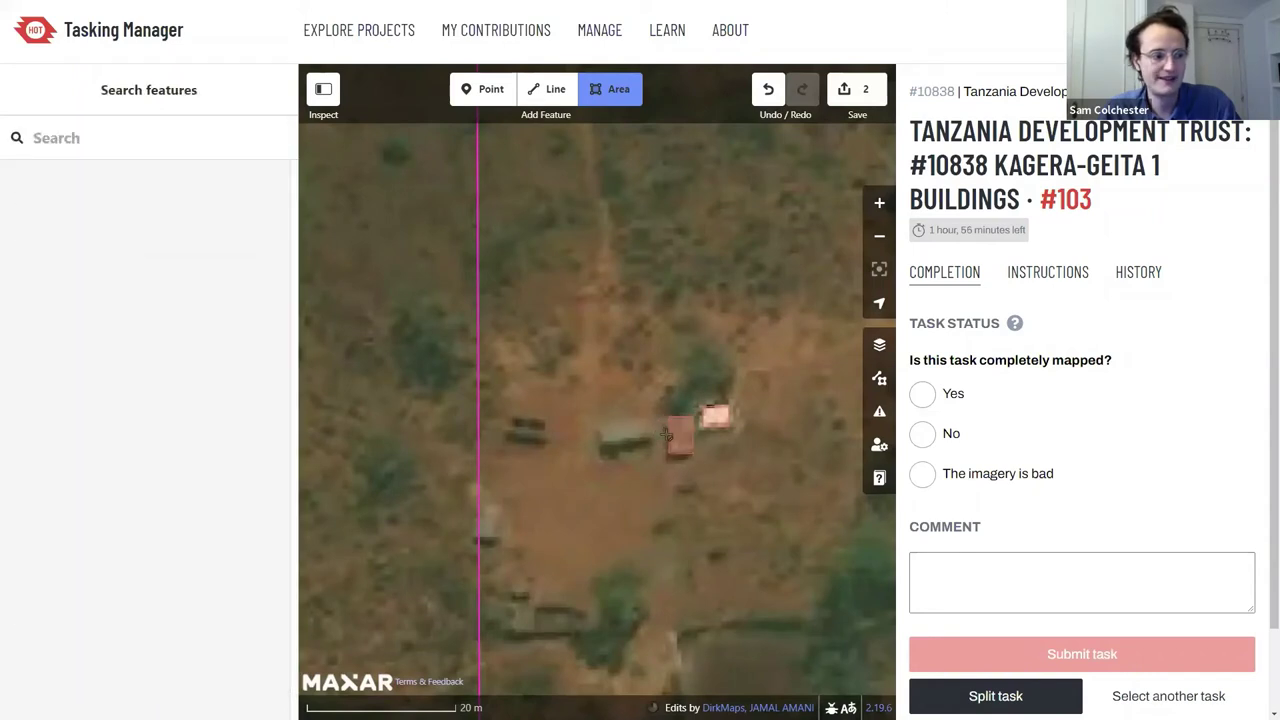
{"action": "key", "text": "Return"}
{"action": "key", "text": "3"}
{"action": "key", "text": "Return"}
{"action": "key", "text": "3"}
{"action": "key", "text": "Return"}
{"action": "key", "text": "3"}
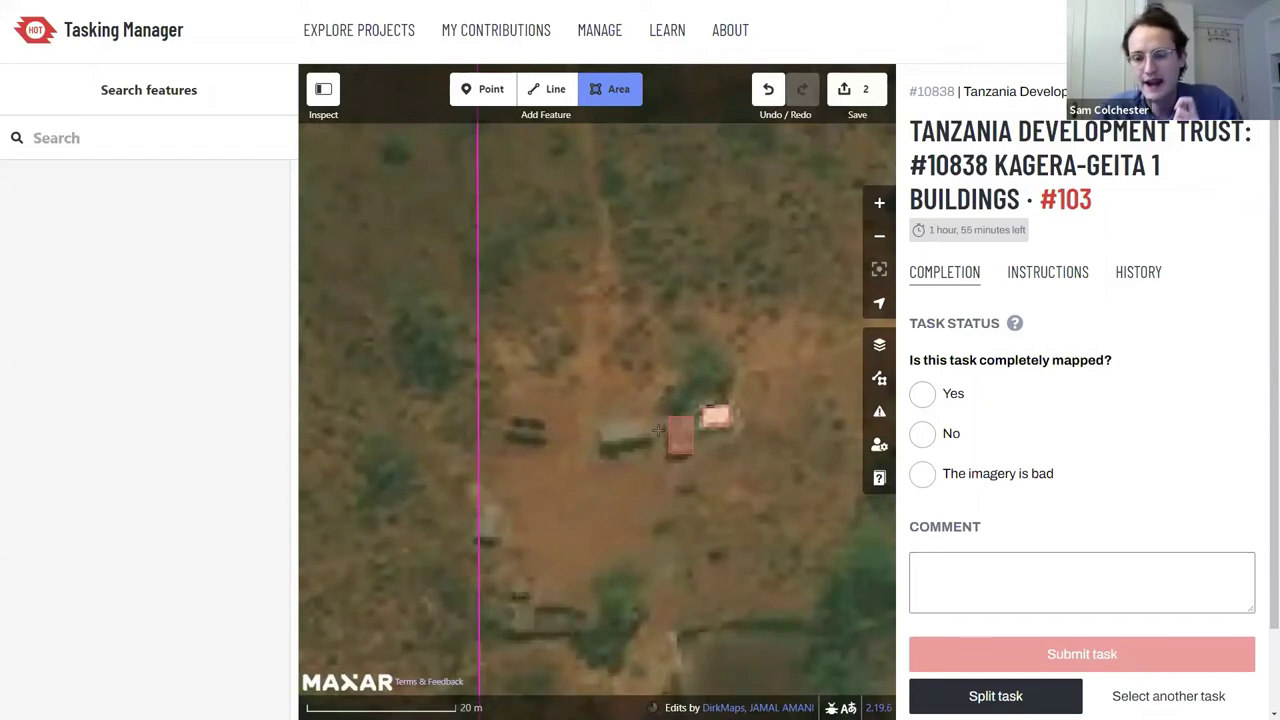
{"action": "key", "text": "Return"}
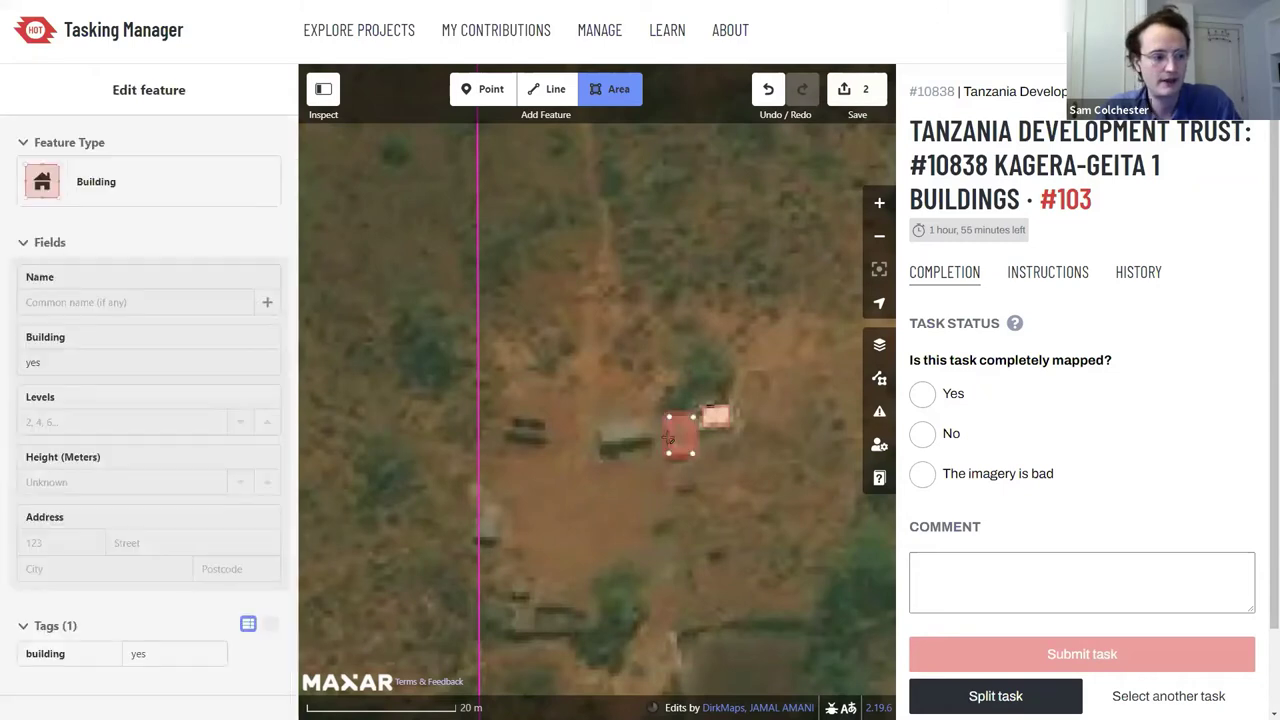
{"action": "key", "text": "3"}
{"action": "scroll", "coordinate": [652, 410], "scroll_direction": "up", "scroll_amount": 5}
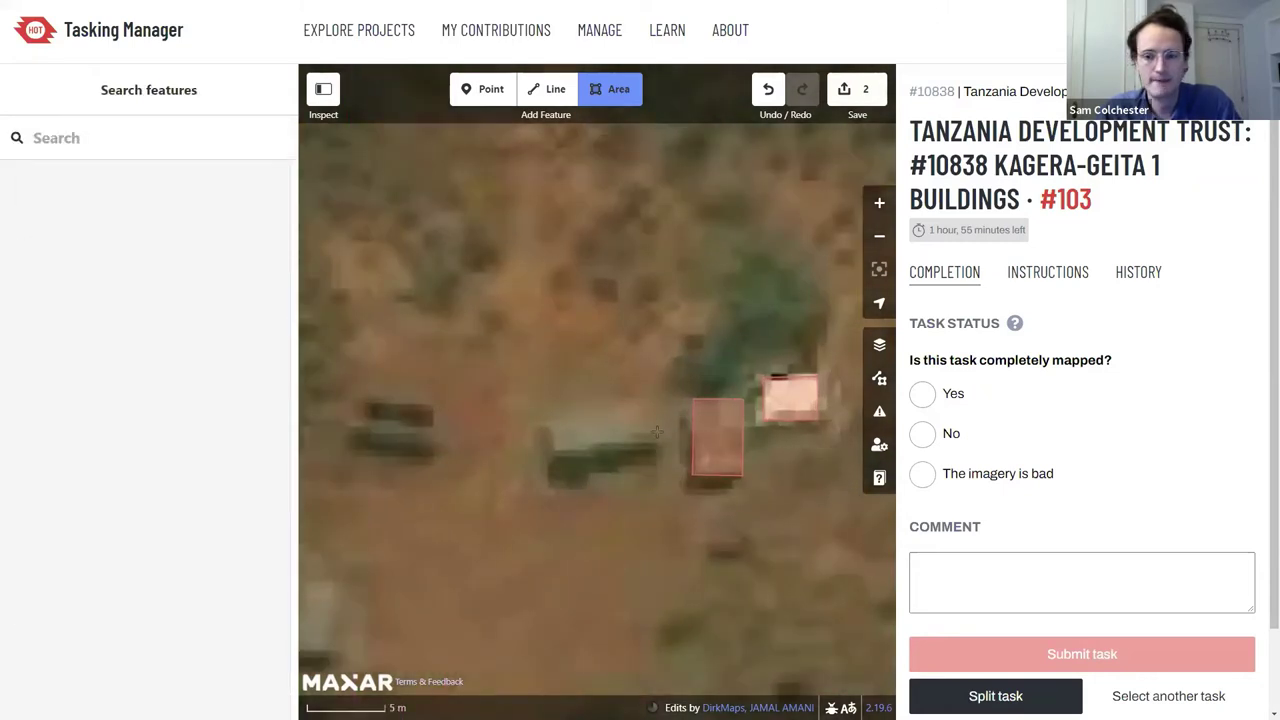
{"action": "scroll", "coordinate": [657, 431], "scroll_direction": "down", "scroll_amount": 3}
{"action": "scroll", "coordinate": [655, 405], "scroll_direction": "up", "scroll_amount": 4}
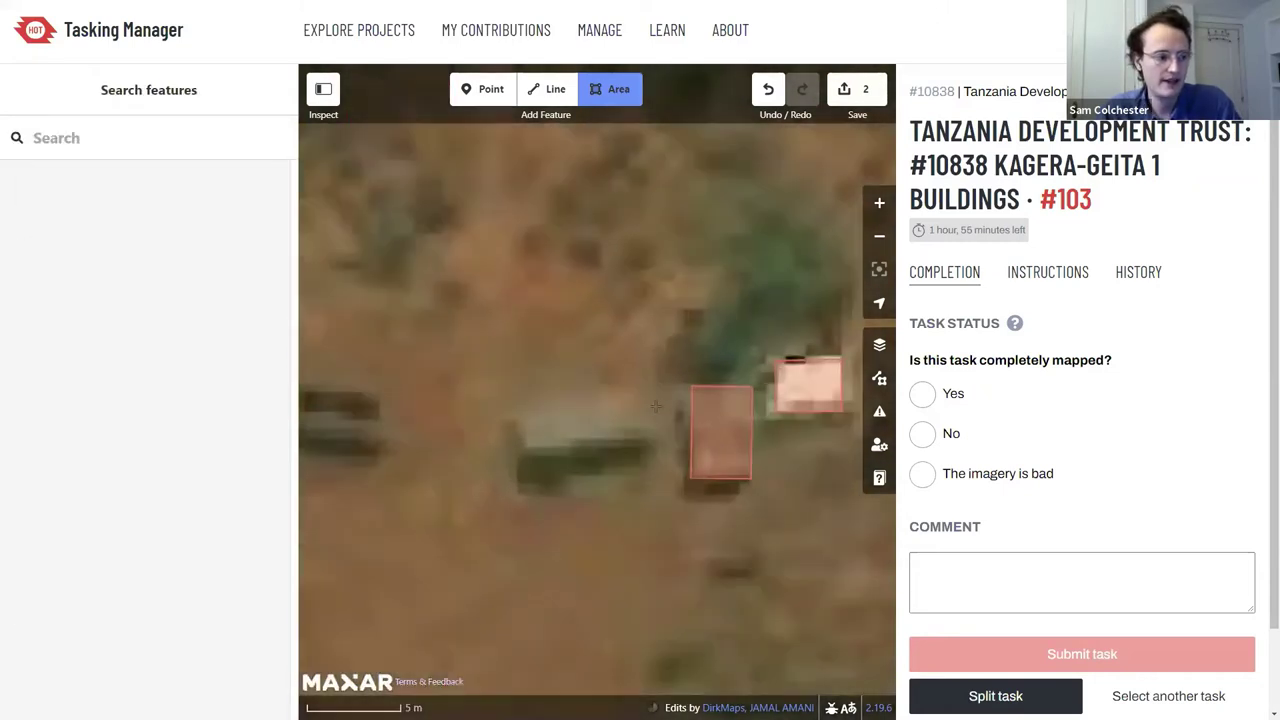
Select the traced building to check its building=yes tags, panning along its edge
{"action": "left_click", "coordinate": [697, 471]}
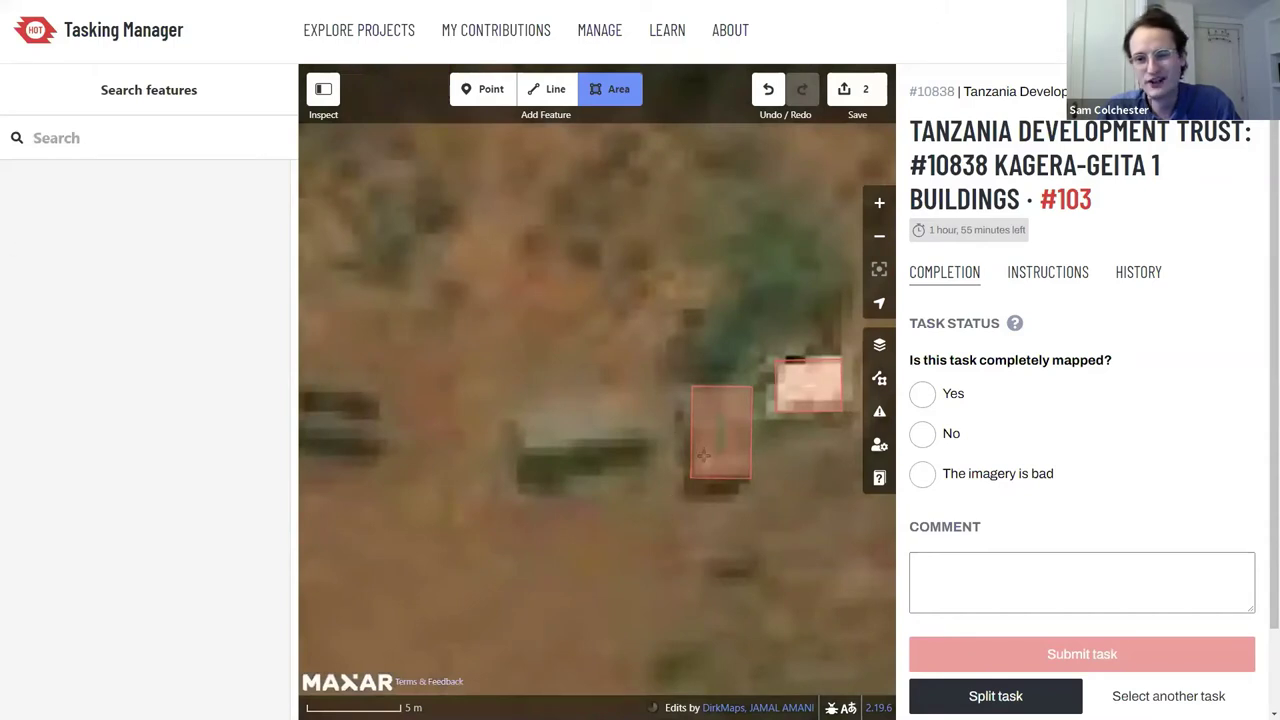
{"action": "key", "text": "Return"}
{"action": "scroll", "coordinate": [690, 460], "scroll_direction": "down", "scroll_amount": 3}
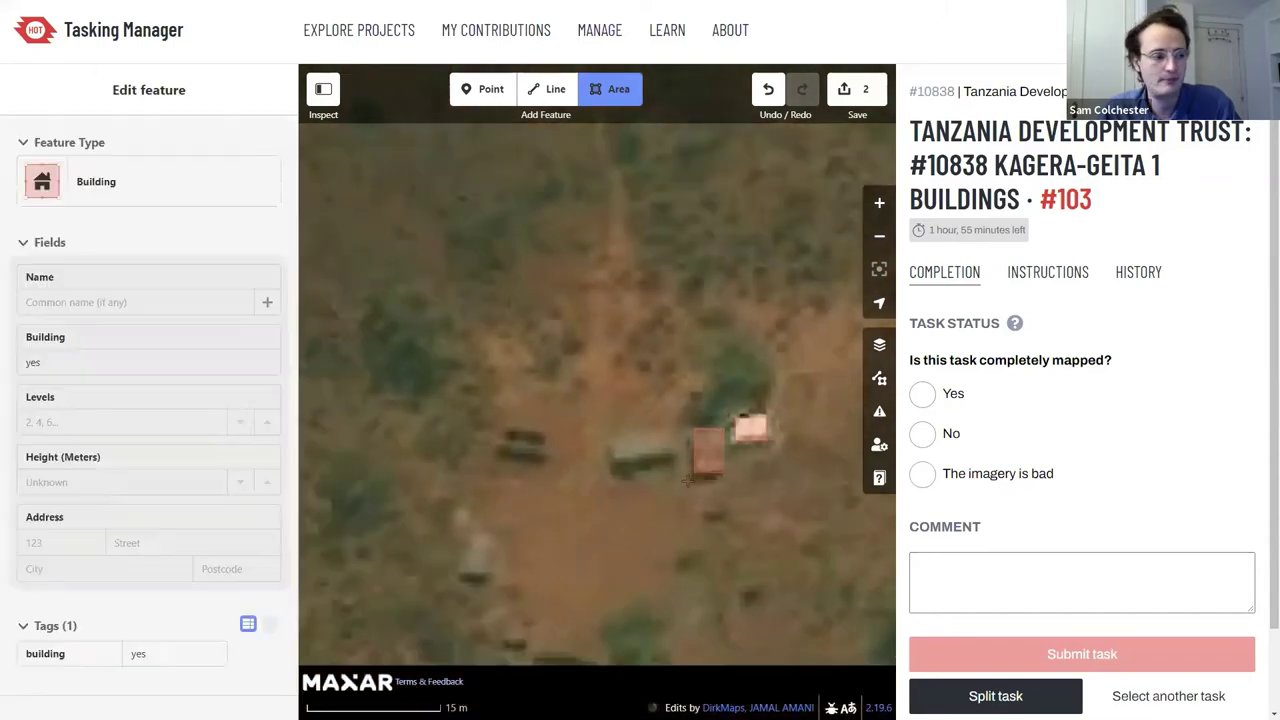
{"action": "key", "text": "3"}
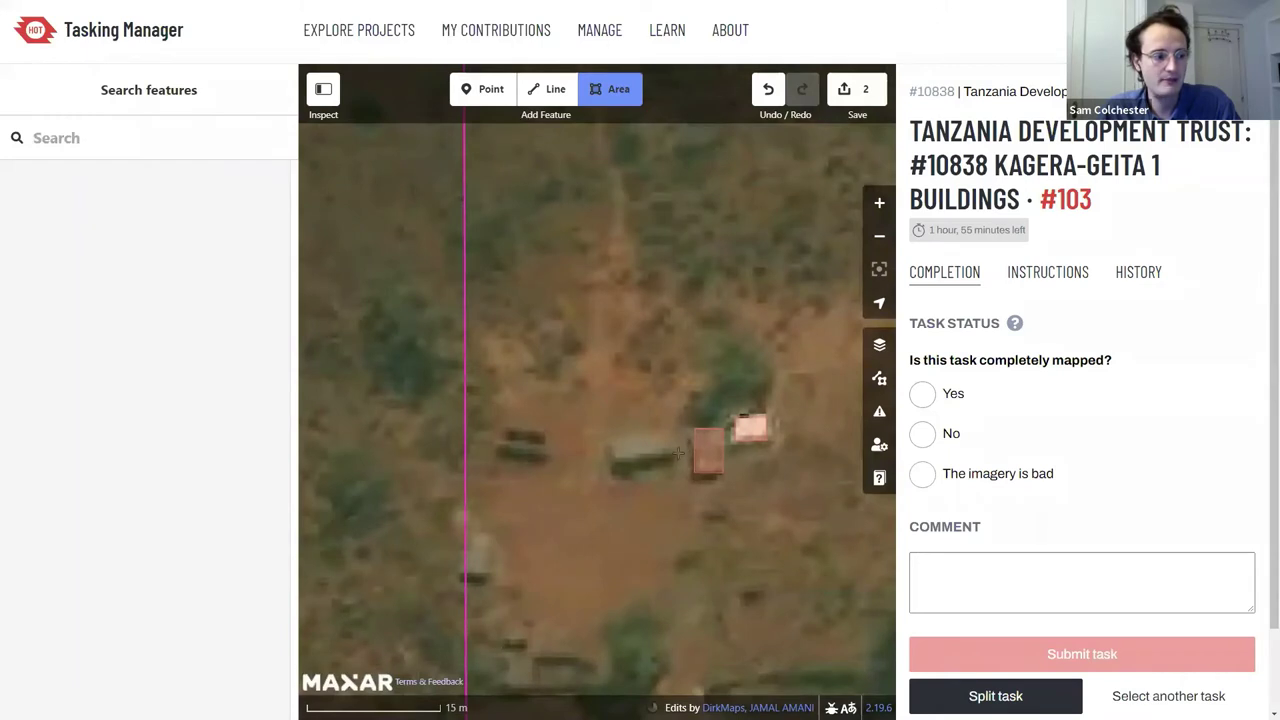
{"action": "scroll", "coordinate": [686, 453], "scroll_direction": "up", "scroll_amount": 10}
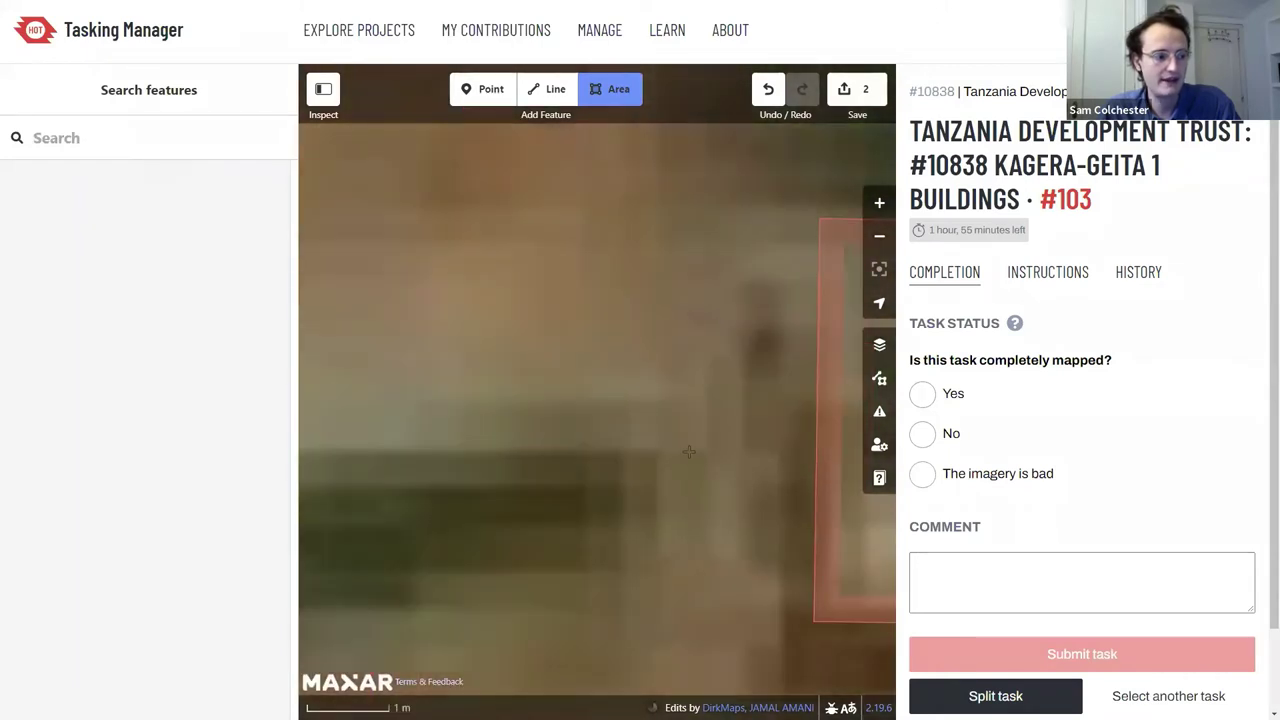
{"action": "left_click_drag", "start_coordinate": [688, 458], "coordinate": [636, 490]}
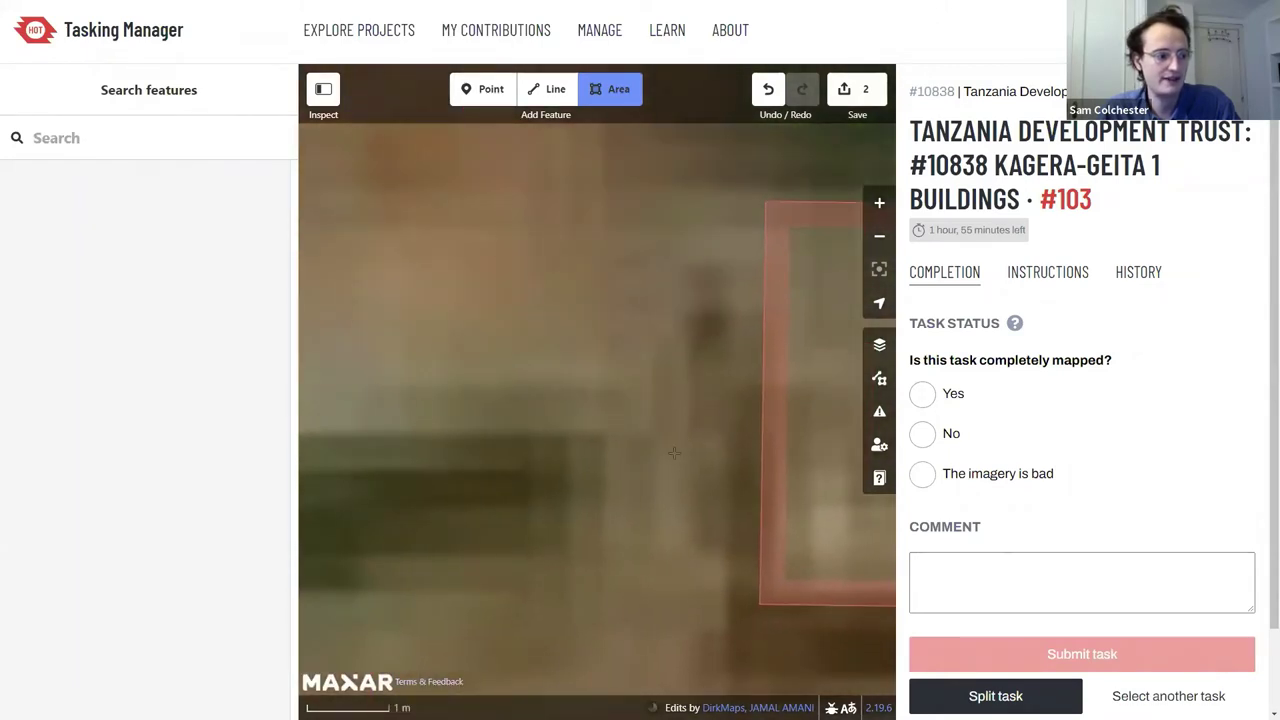
{"action": "scroll", "coordinate": [670, 448], "scroll_direction": "down", "scroll_amount": 1}
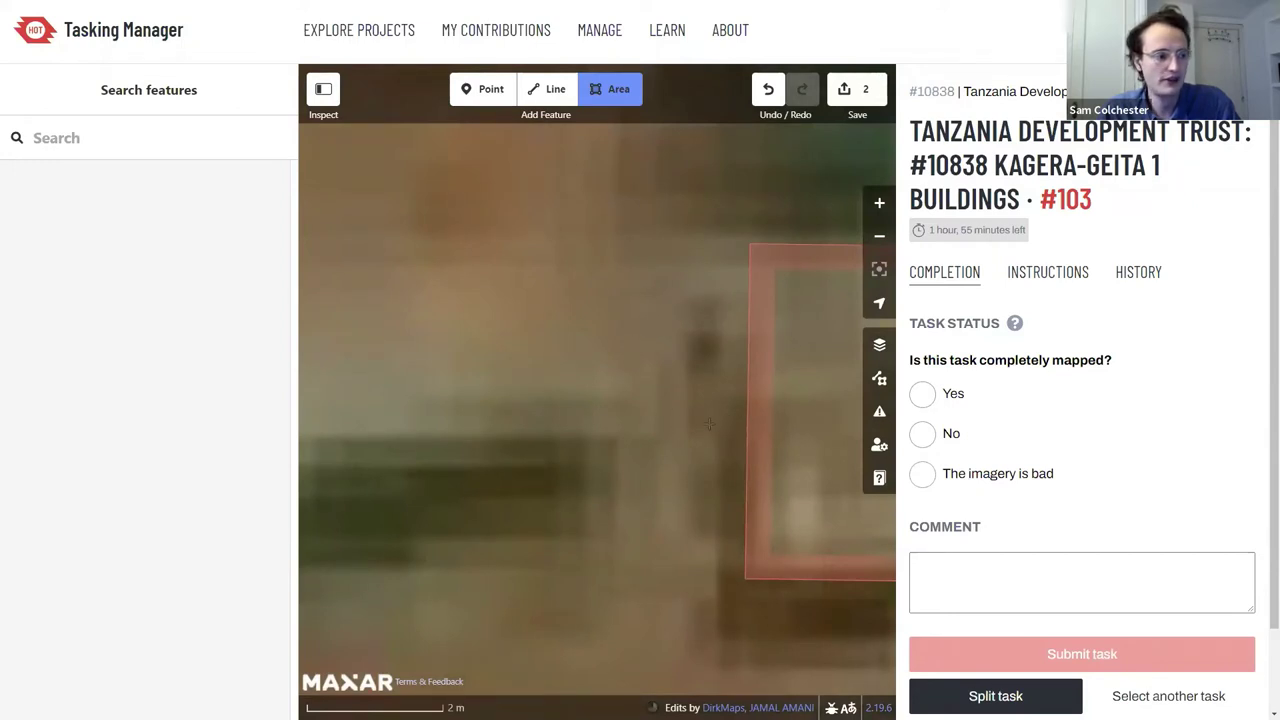
{"action": "scroll", "coordinate": [708, 424], "scroll_direction": "down", "scroll_amount": 10}
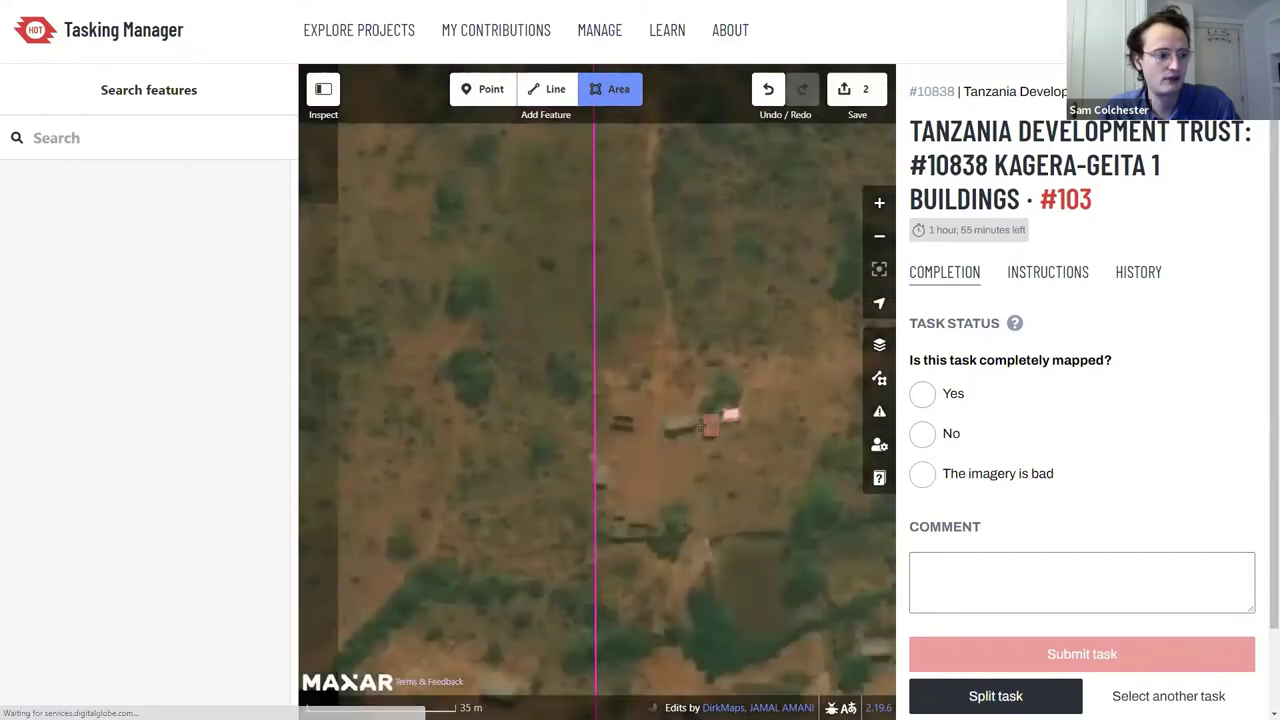
{"action": "left_click", "coordinate": [705, 425]}
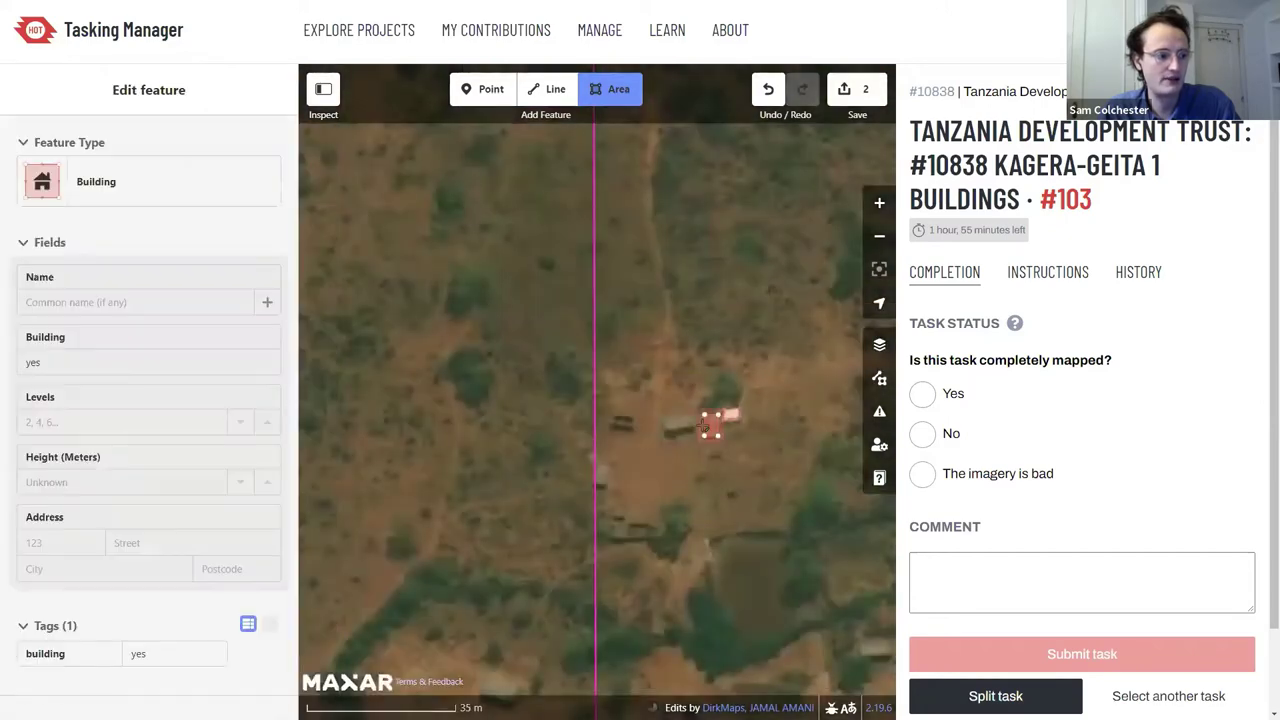
{"action": "key", "text": "3"}
{"action": "left_click", "coordinate": [696, 410]}
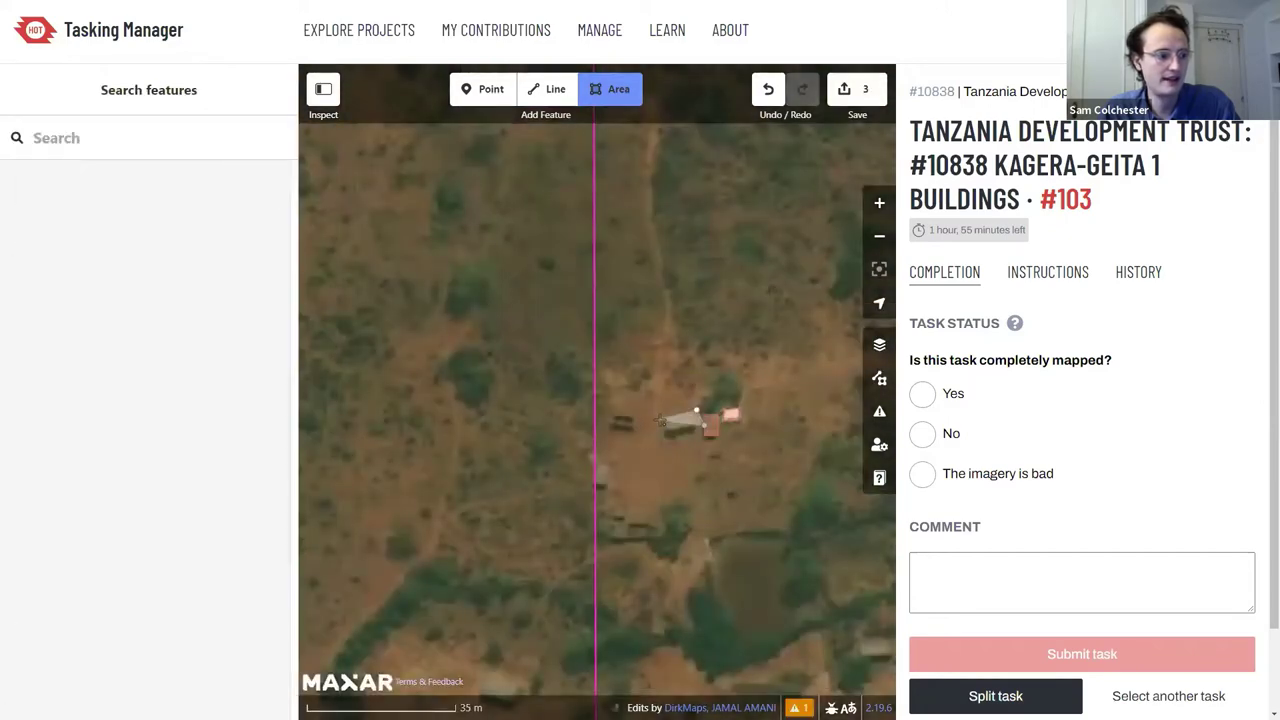
{"action": "double_click", "coordinate": [663, 432]}
{"action": "scroll", "coordinate": [665, 440], "scroll_direction": "up", "scroll_amount": 6}
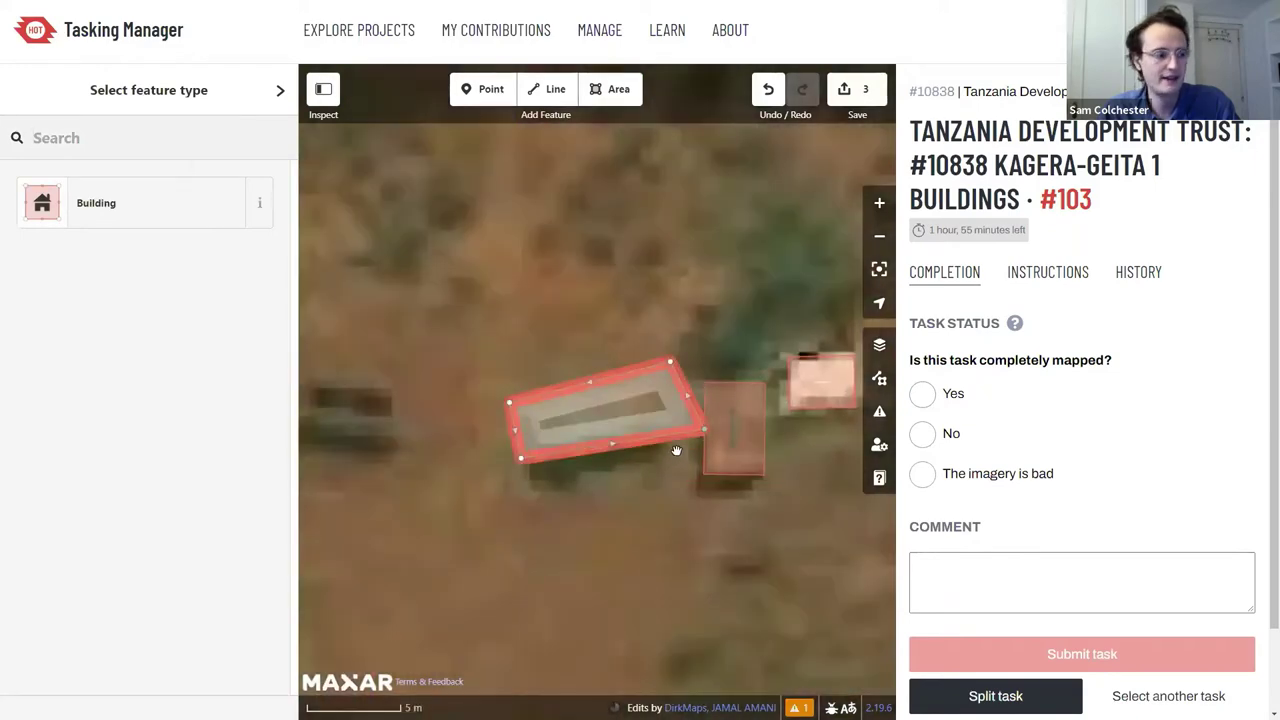
{"action": "left_click", "coordinate": [137, 192]}
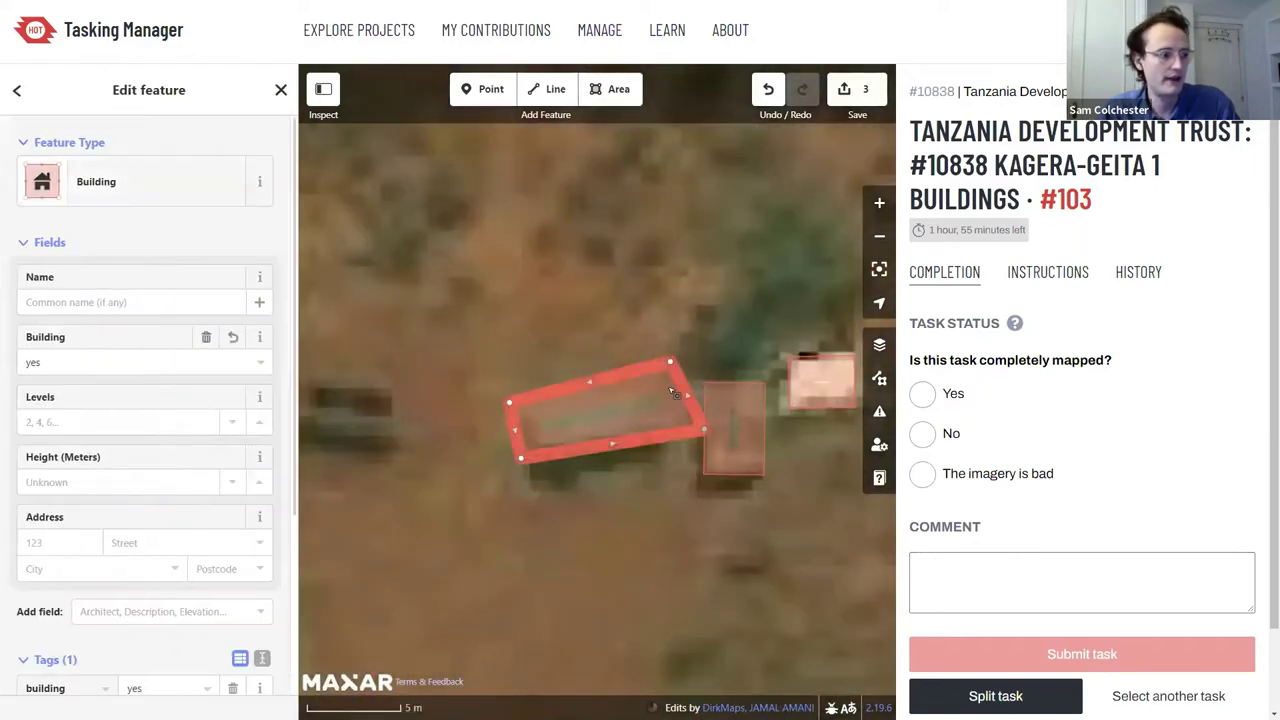
{"action": "right_click", "coordinate": [685, 413]}
{"action": "left_click", "coordinate": [695, 489]}
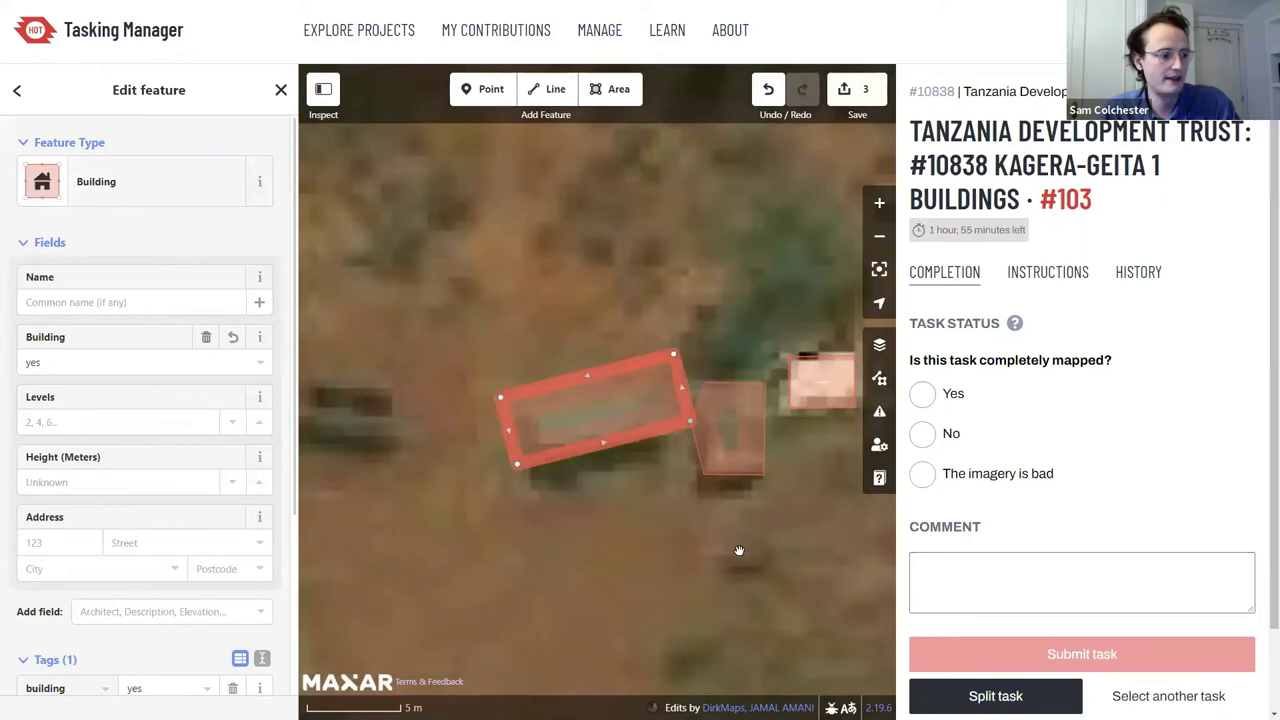
{"action": "right_click", "coordinate": [679, 412]}
{"action": "left_click", "coordinate": [700, 480]}
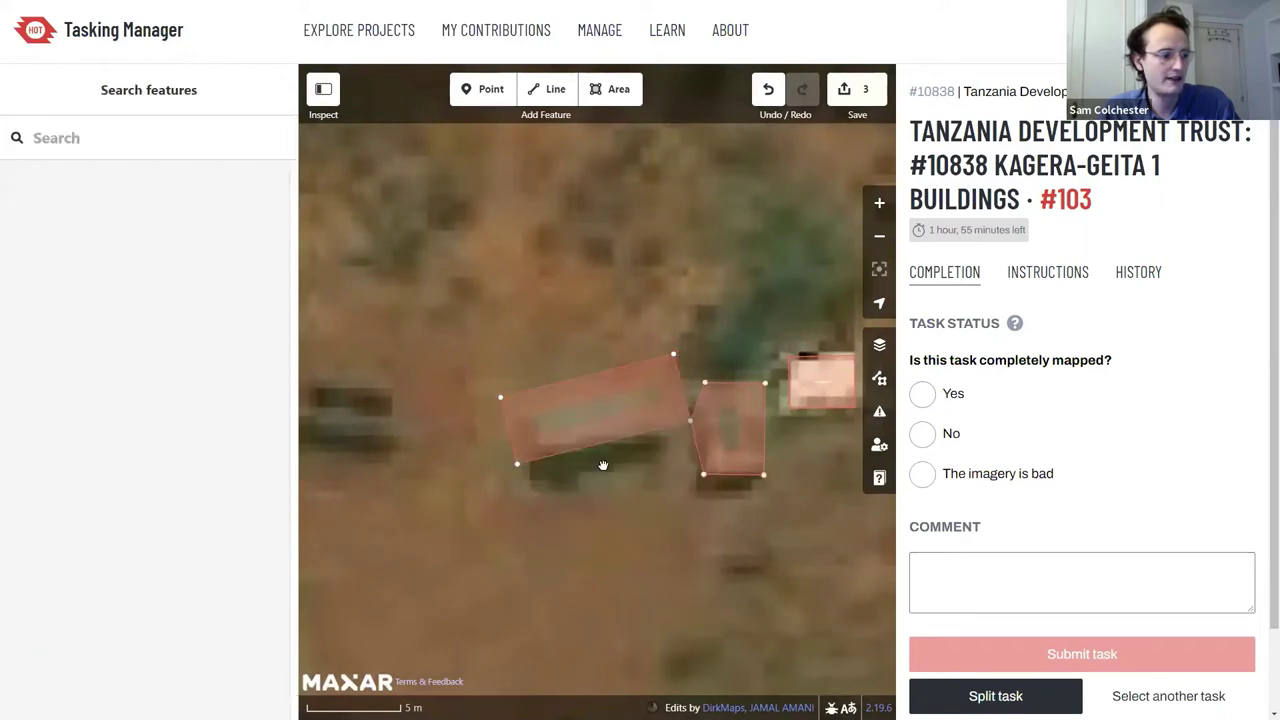
{"action": "left_click", "coordinate": [669, 390]}
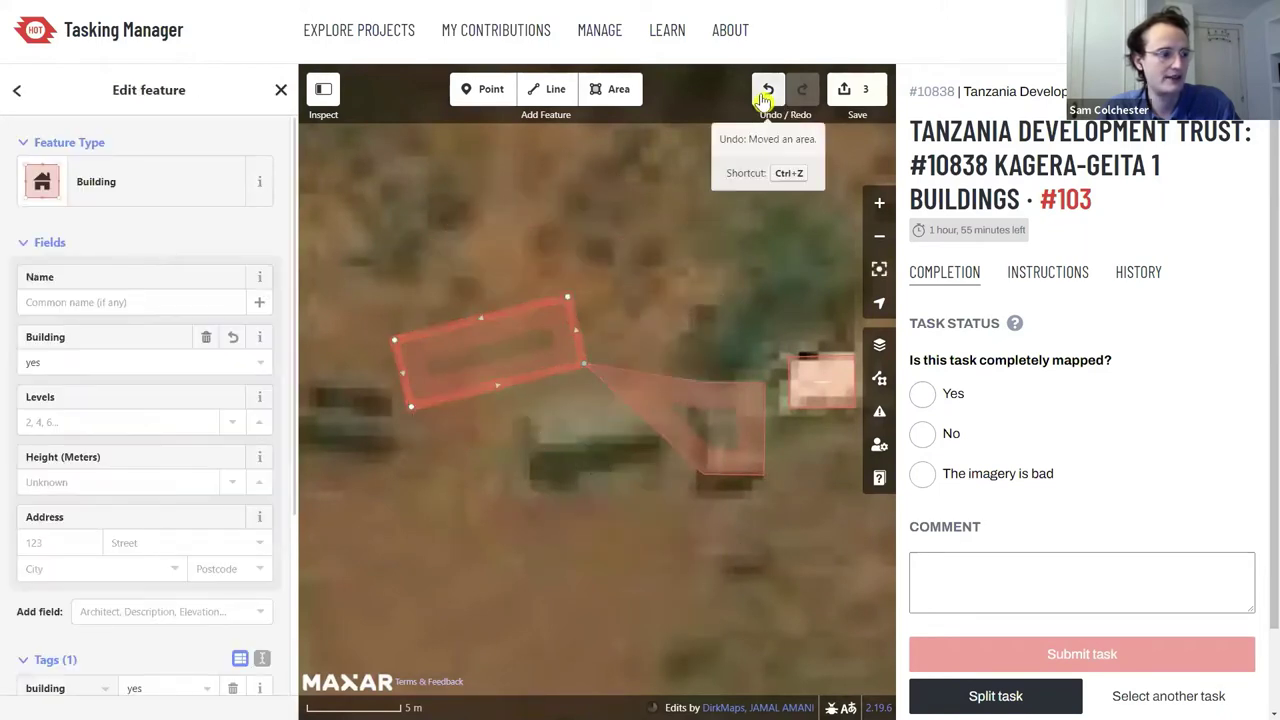
{"action": "left_click", "coordinate": [767, 92]}
{"action": "left_click", "coordinate": [767, 92]}
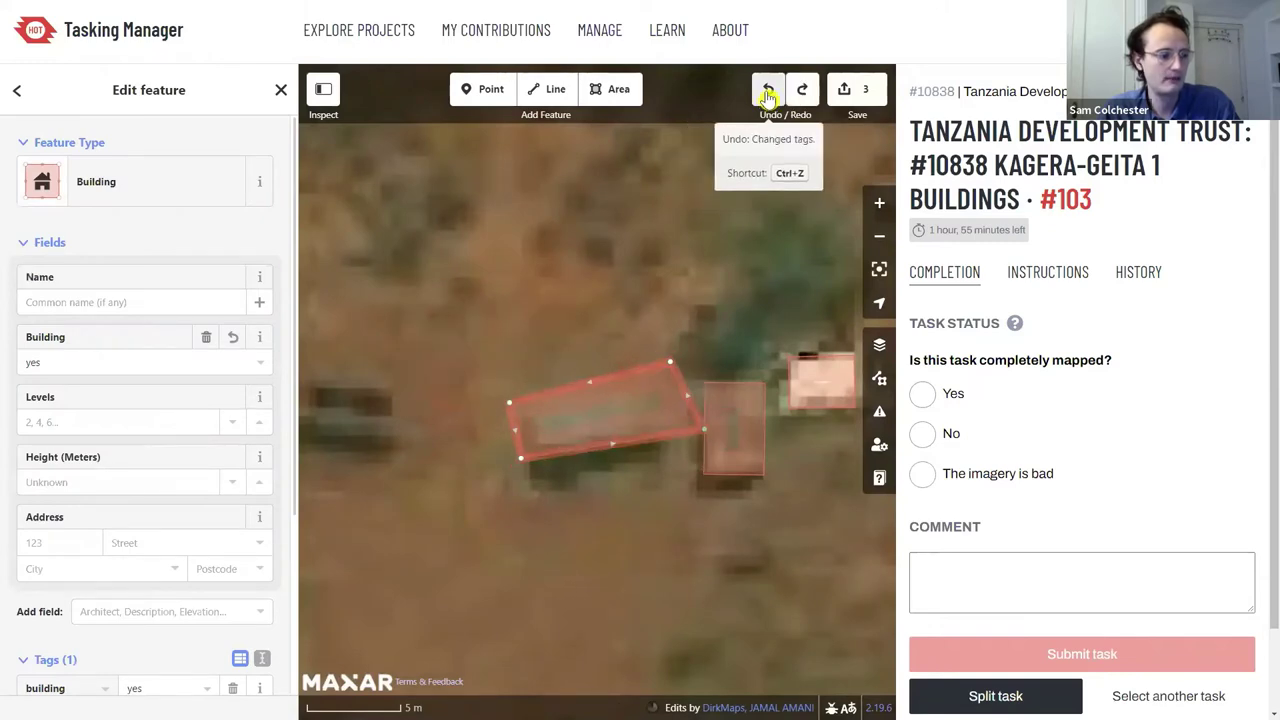
{"action": "left_click", "coordinate": [767, 92]}
{"action": "left_click", "coordinate": [767, 92]}
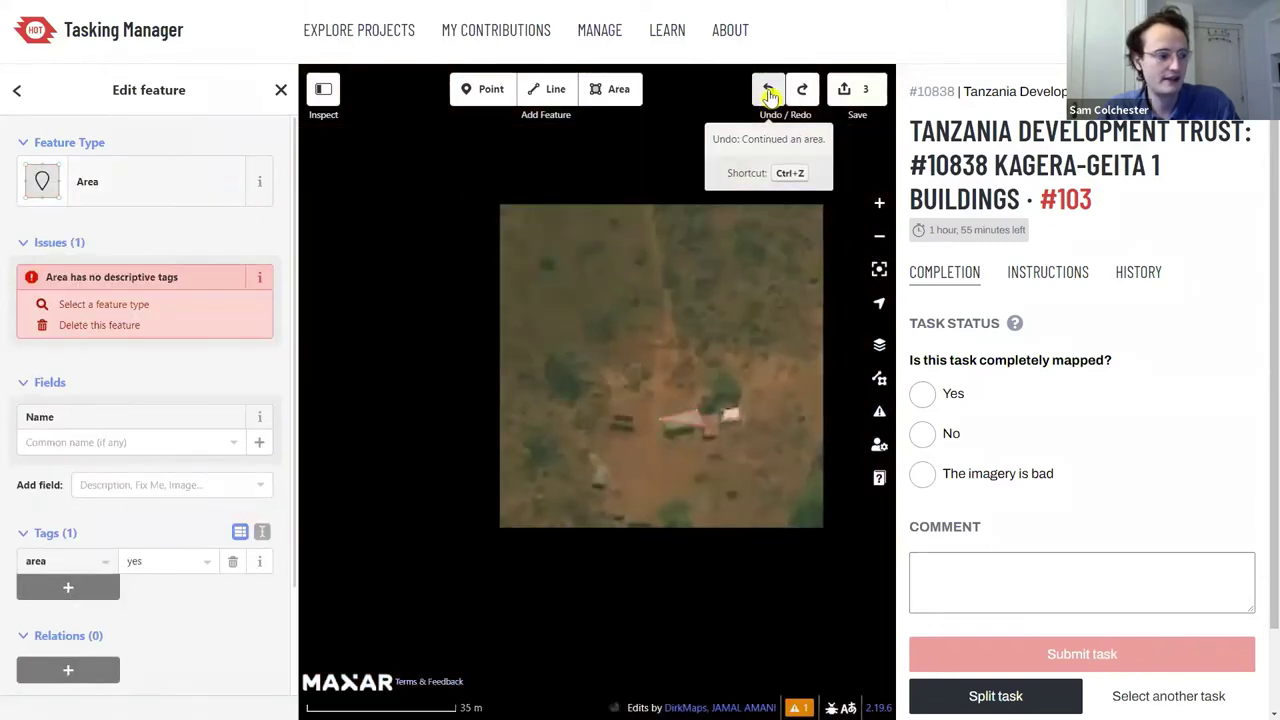
{"action": "left_click", "coordinate": [767, 92]}
{"action": "scroll", "coordinate": [717, 463], "scroll_direction": "up", "scroll_amount": 10}
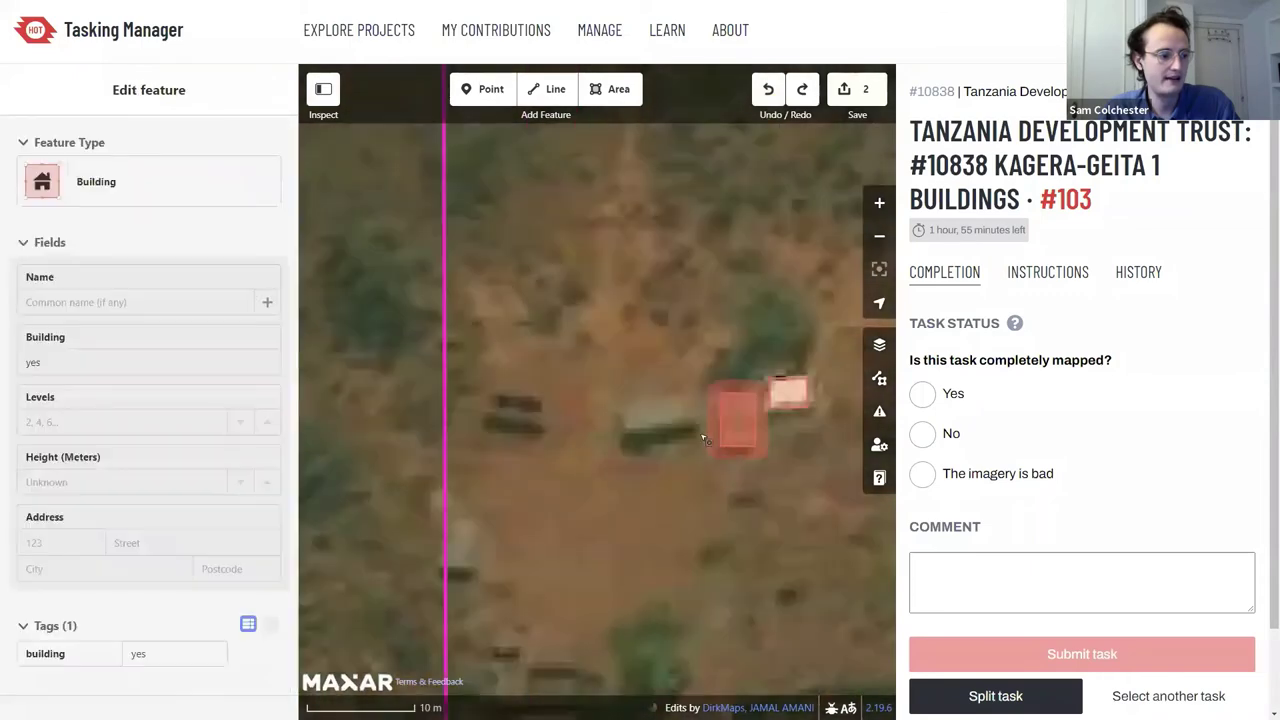
Re-trace the long grey roof as an area, tag it Building, and deselect it
{"action": "left_click", "coordinate": [612, 96]}
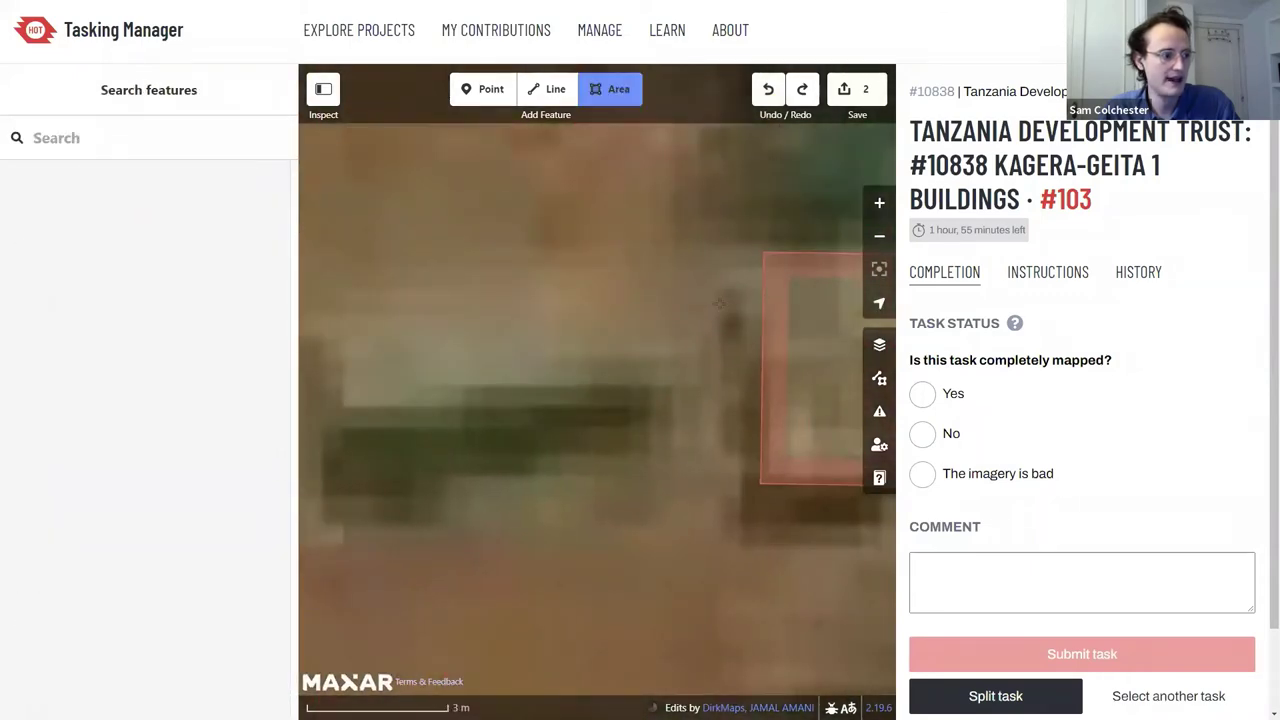
{"action": "left_click", "coordinate": [685, 373]}
{"action": "left_click_drag", "start_coordinate": [670, 380], "coordinate": [860, 420]}
{"action": "left_click", "coordinate": [541, 434]}
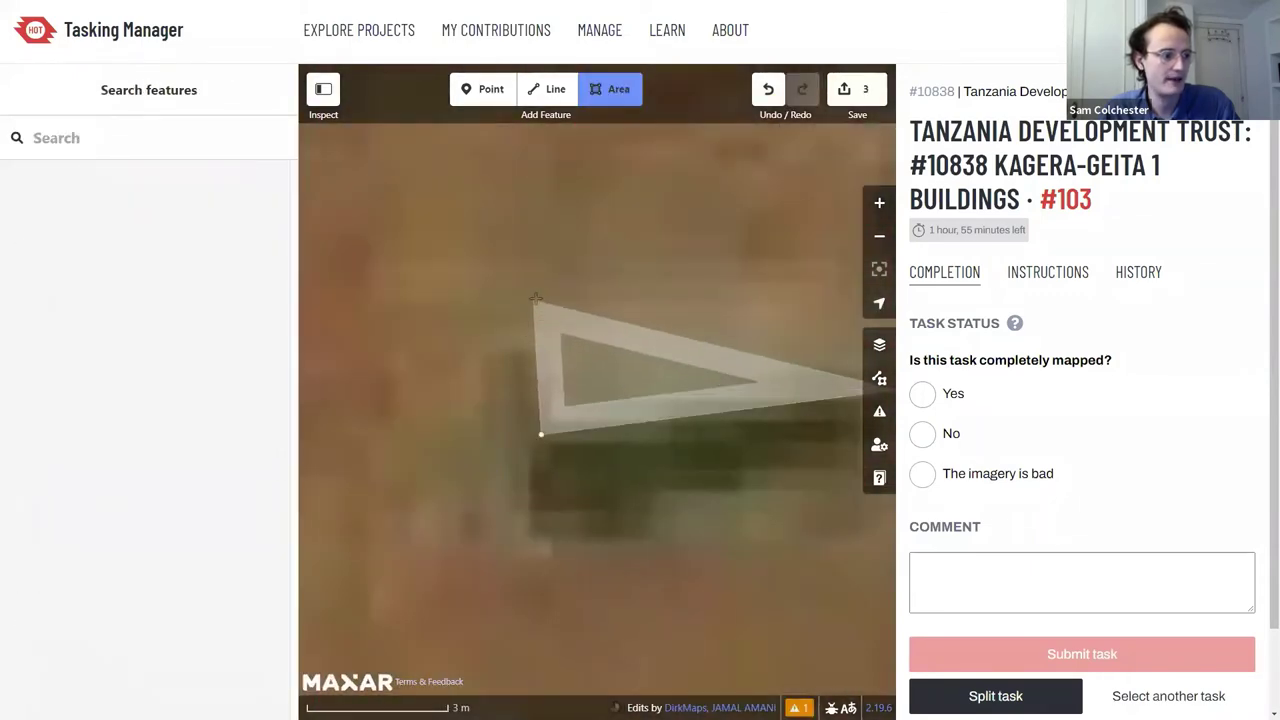
{"action": "left_click", "coordinate": [536, 297]}
{"action": "scroll", "coordinate": [537, 298], "scroll_direction": "down", "scroll_amount": 3}
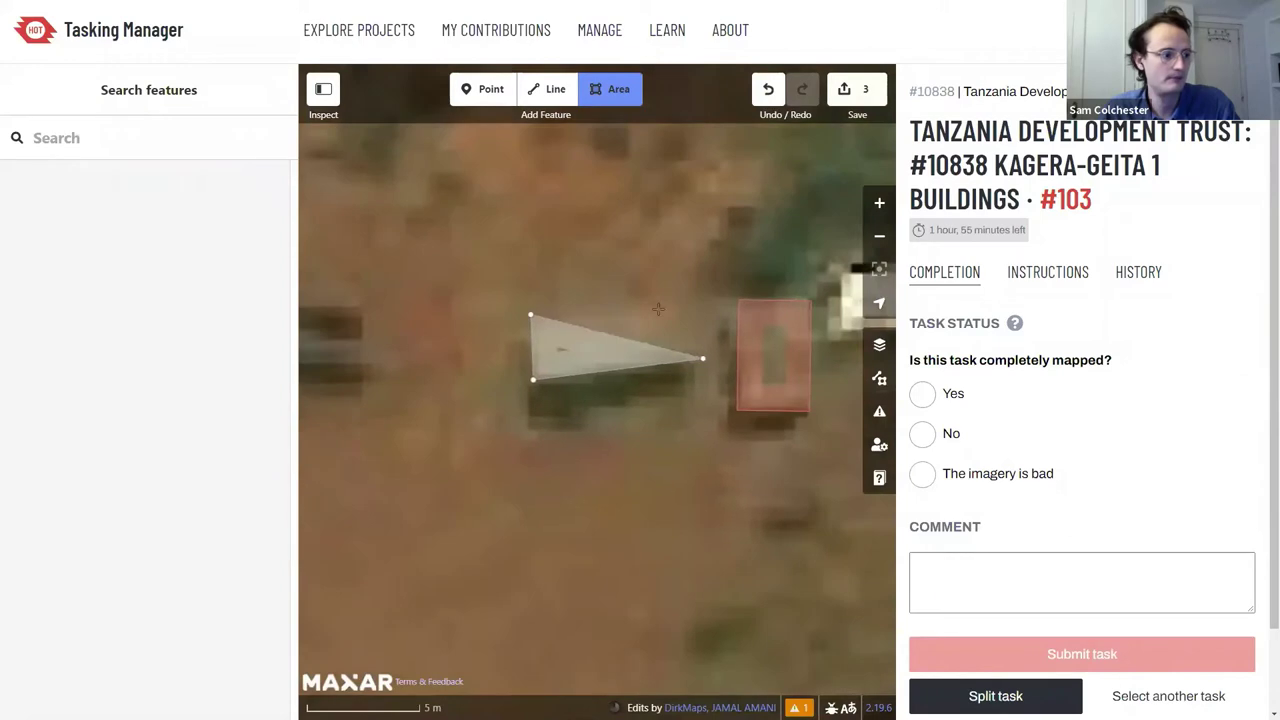
{"action": "double_click", "coordinate": [708, 279]}
{"action": "left_click", "coordinate": [238, 214]}
{"action": "right_click", "coordinate": [615, 347]}
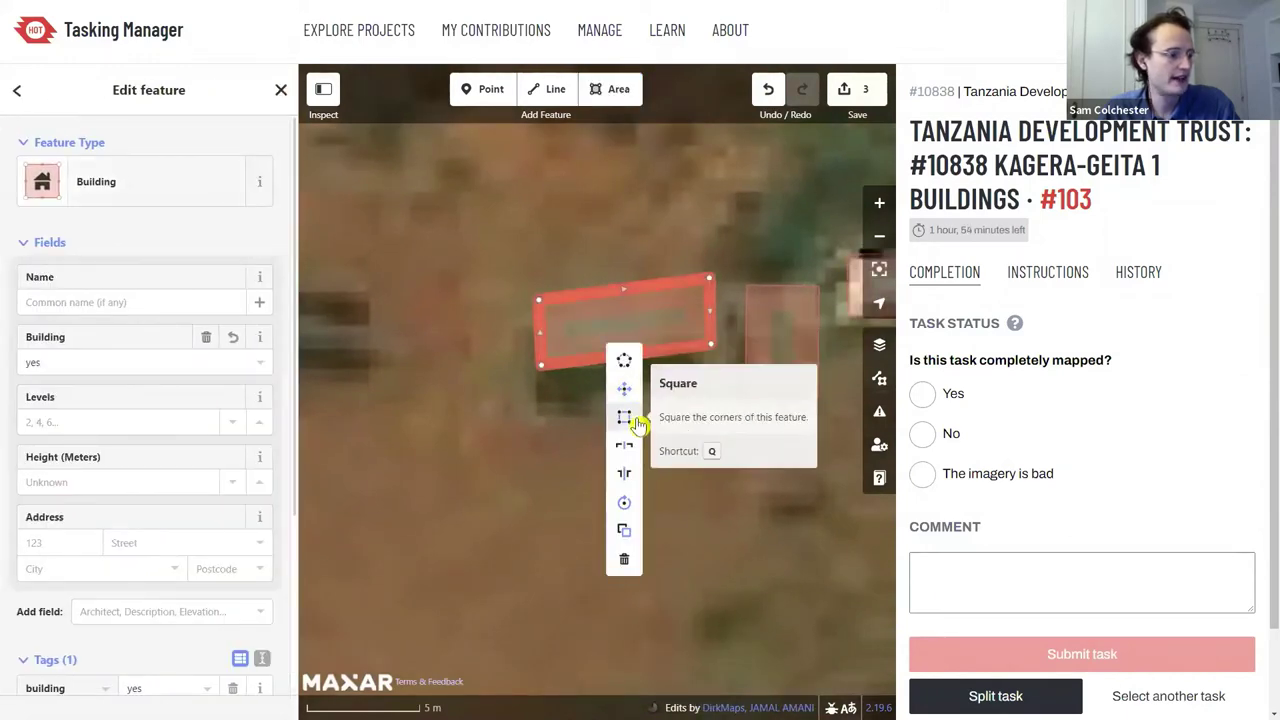
{"action": "left_click", "coordinate": [623, 486]}
Zoom and pan the imagery to another part of the task area
{"action": "scroll", "coordinate": [606, 463], "scroll_direction": "down", "scroll_amount": 5}
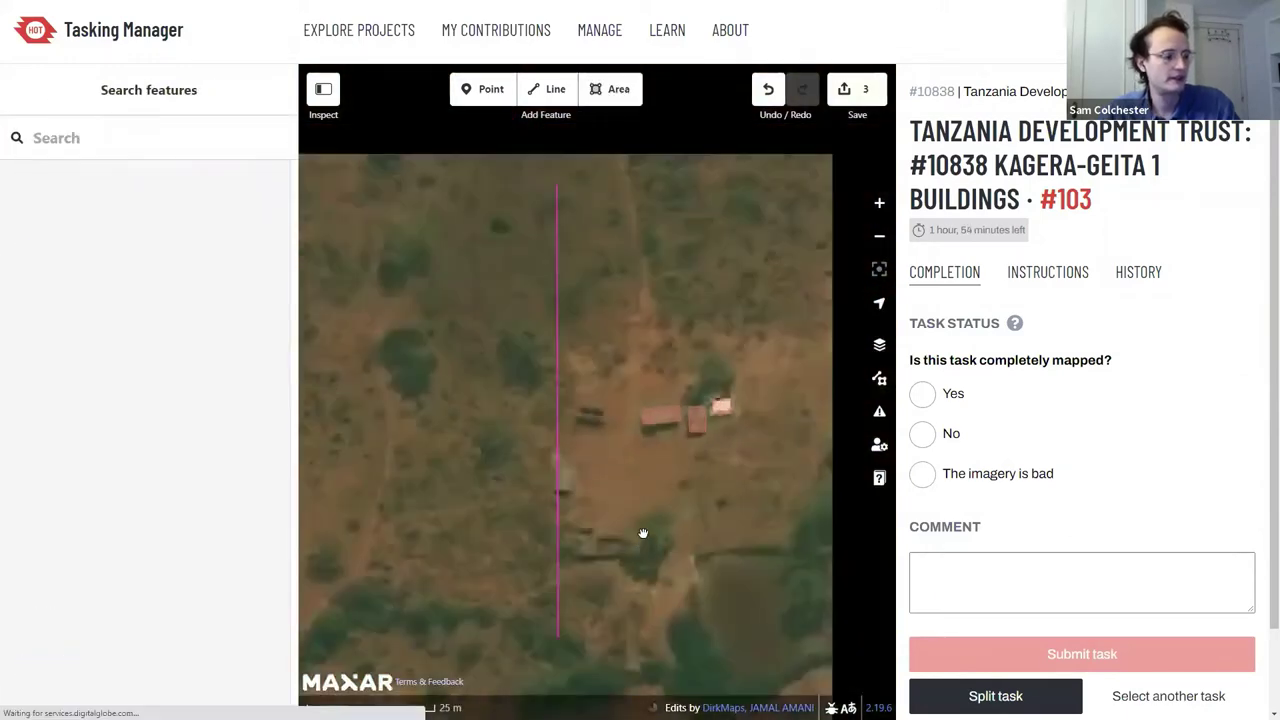
{"action": "scroll", "coordinate": [610, 490], "scroll_direction": "down", "scroll_amount": 2}
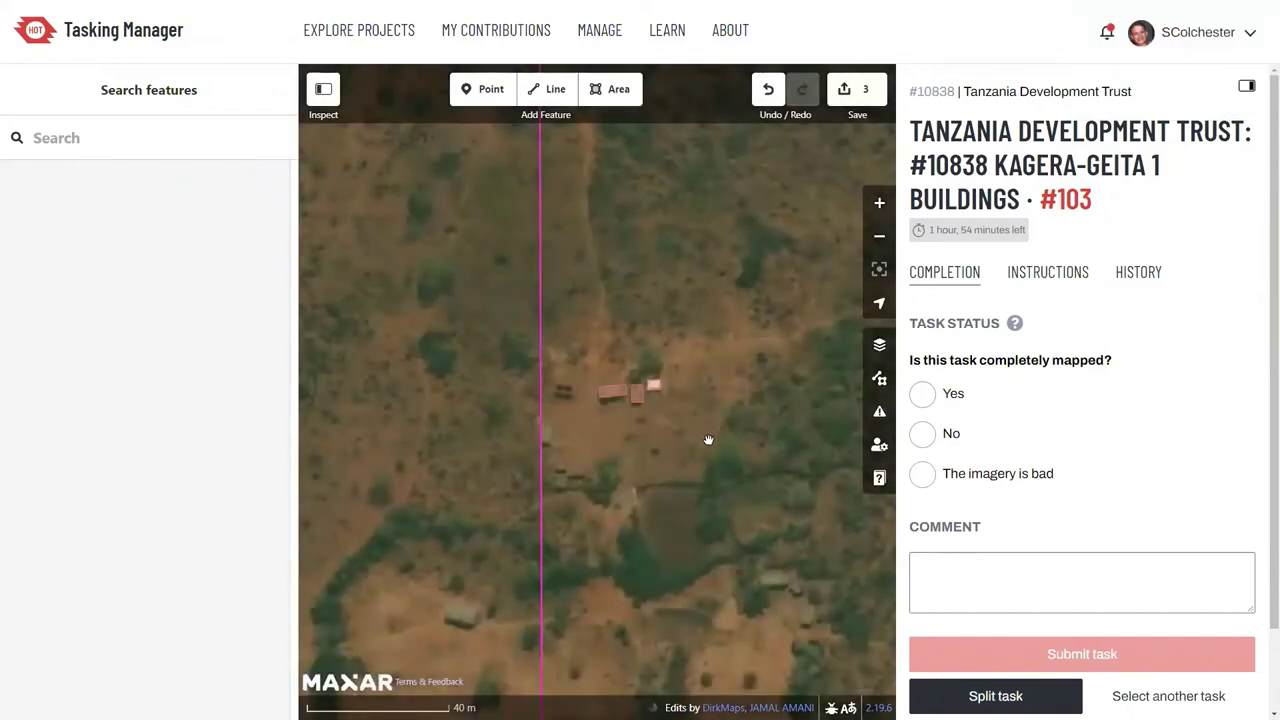
{"action": "left_click_drag", "start_coordinate": [736, 461], "coordinate": [629, 386]}
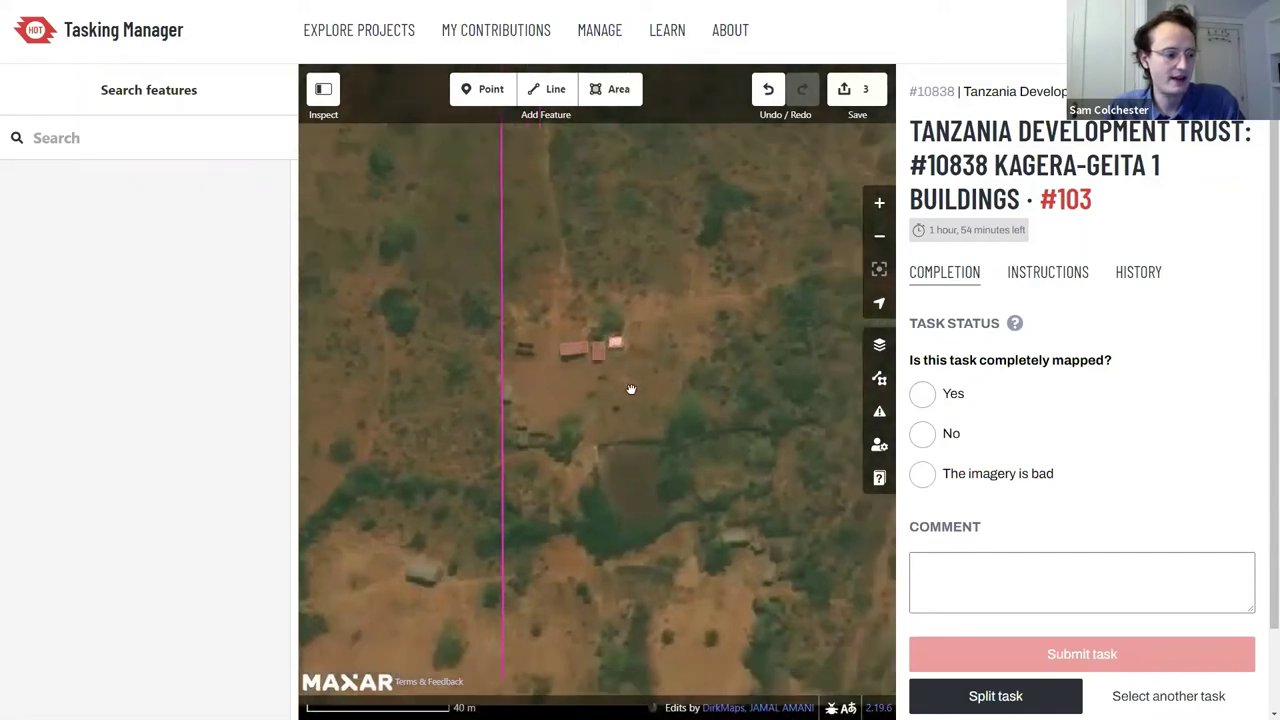
{"action": "scroll", "coordinate": [690, 570], "scroll_direction": "up", "scroll_amount": 1}
{"action": "scroll", "coordinate": [718, 545], "scroll_direction": "up", "scroll_amount": 2}
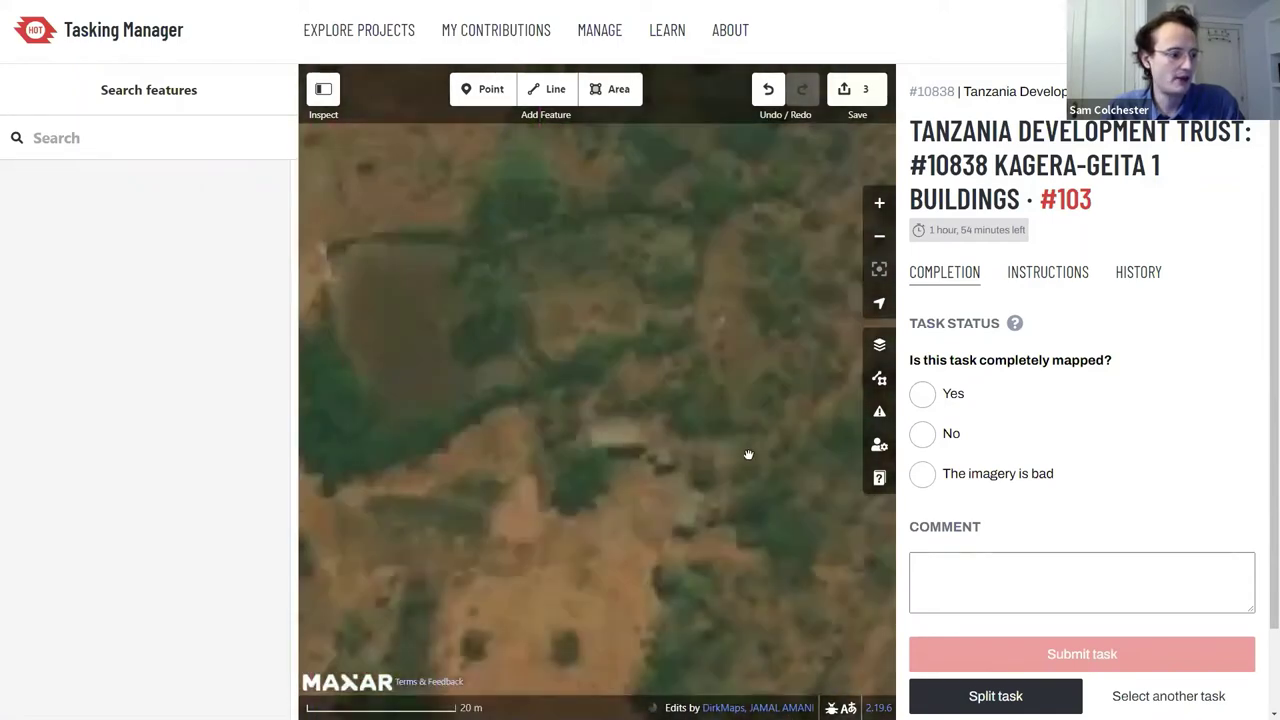
Zoom in on the round tree beside the road and select the Area tool there
{"action": "scroll", "coordinate": [571, 366], "scroll_direction": "down", "scroll_amount": 2}
{"action": "scroll", "coordinate": [694, 433], "scroll_direction": "down", "scroll_amount": 2}
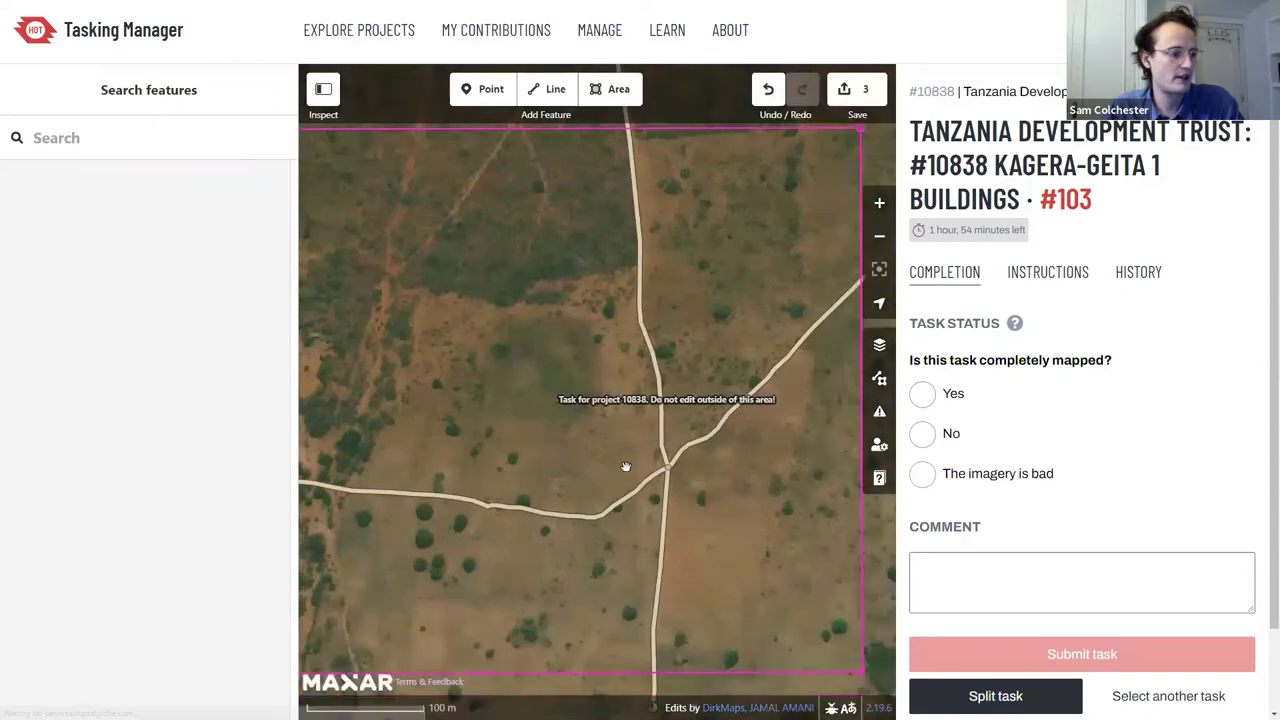
{"action": "left_click_drag", "start_coordinate": [625, 466], "coordinate": [505, 441]}
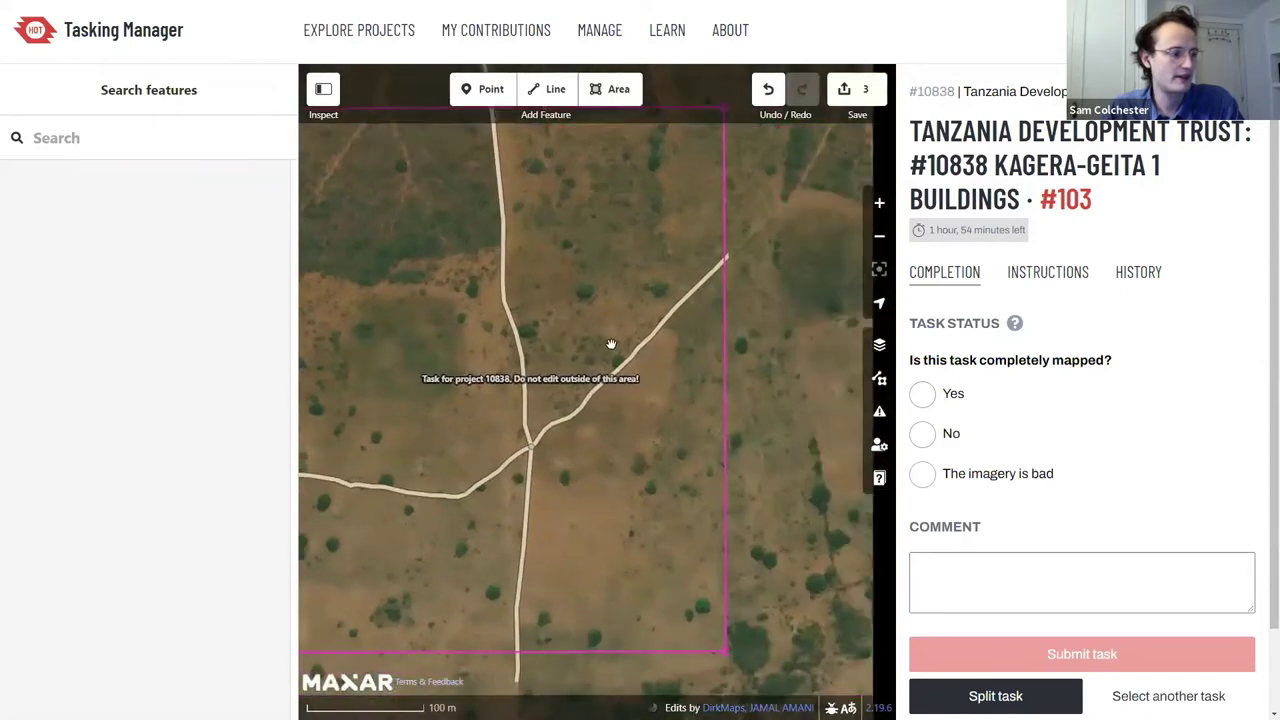
{"action": "scroll", "coordinate": [654, 634], "scroll_direction": "up", "scroll_amount": 4}
{"action": "scroll", "coordinate": [583, 517], "scroll_direction": "down", "scroll_amount": 2}
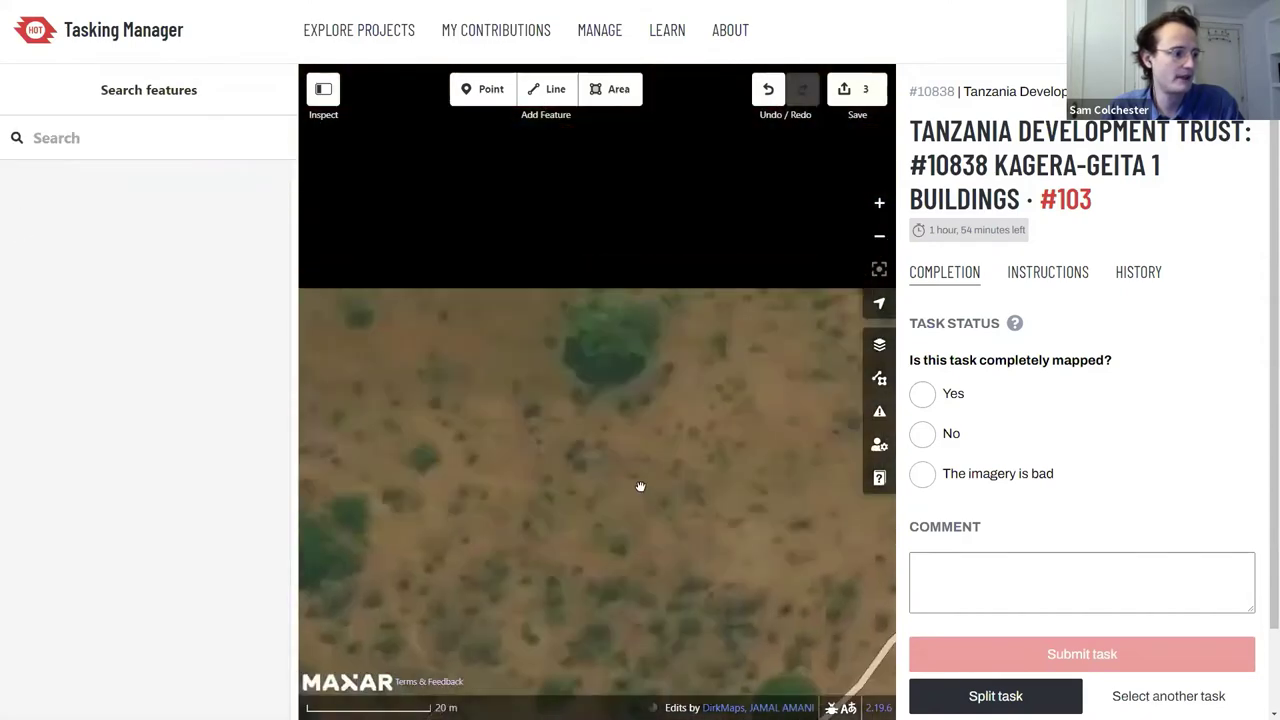
{"action": "left_click_drag", "start_coordinate": [623, 386], "coordinate": [720, 420]}
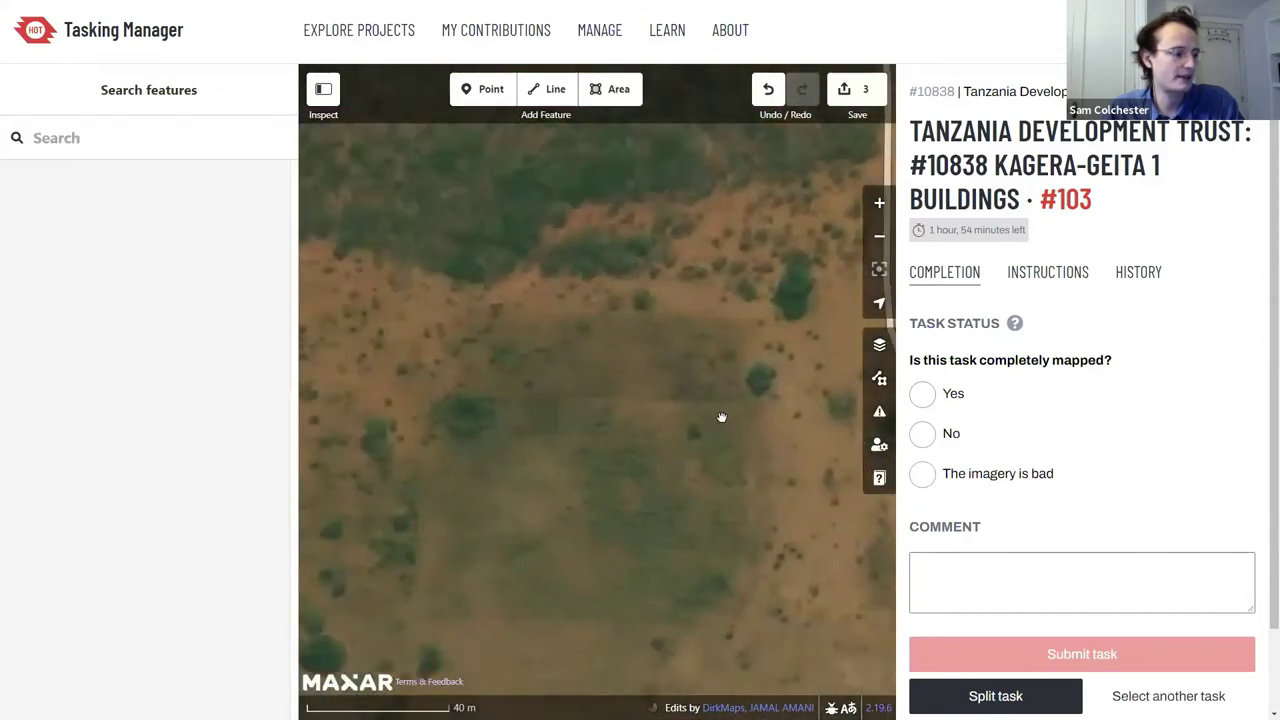
{"action": "scroll", "coordinate": [628, 449], "scroll_direction": "down", "scroll_amount": 1}
{"action": "left_click_drag", "start_coordinate": [628, 449], "coordinate": [671, 481]}
{"action": "scroll", "coordinate": [594, 566], "scroll_direction": "up", "scroll_amount": 4}
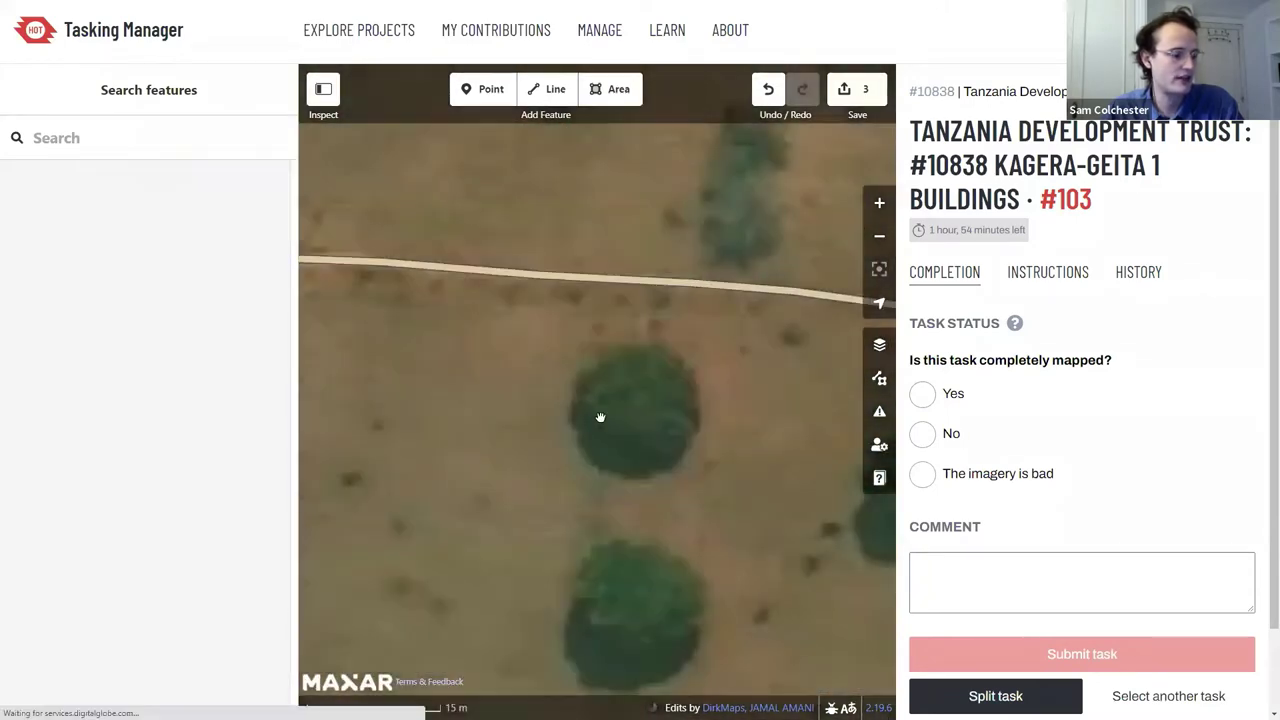
{"action": "scroll", "coordinate": [560, 415], "scroll_direction": "up", "scroll_amount": 3}
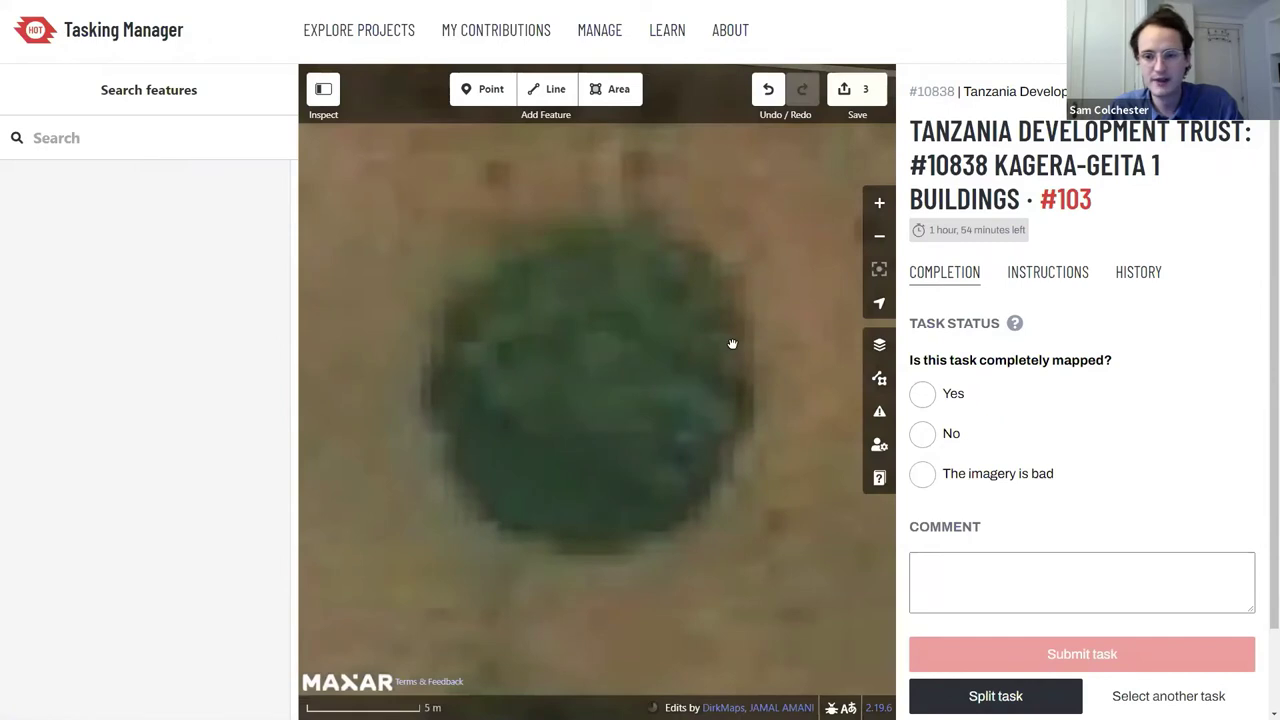
{"action": "left_click", "coordinate": [611, 90]}
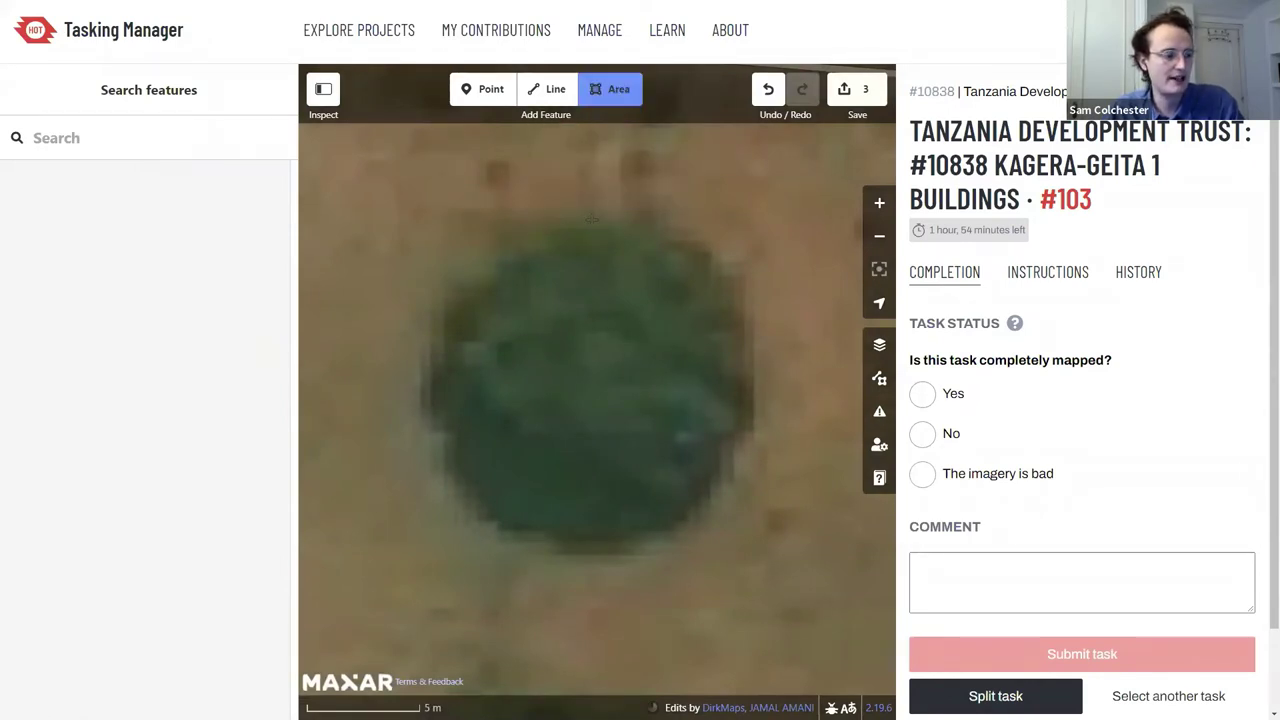
{"action": "scroll", "coordinate": [633, 360], "scroll_direction": "down", "scroll_amount": 3}
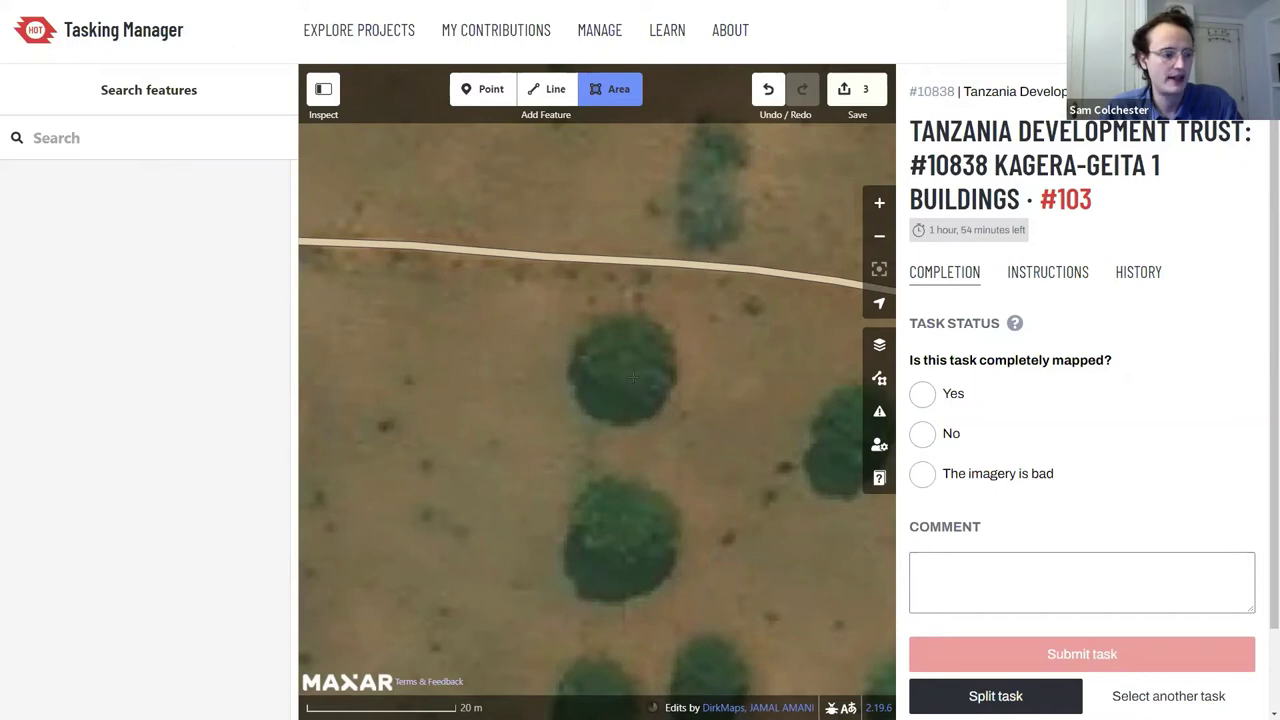
{"action": "scroll", "coordinate": [633, 376], "scroll_direction": "up", "scroll_amount": 5}
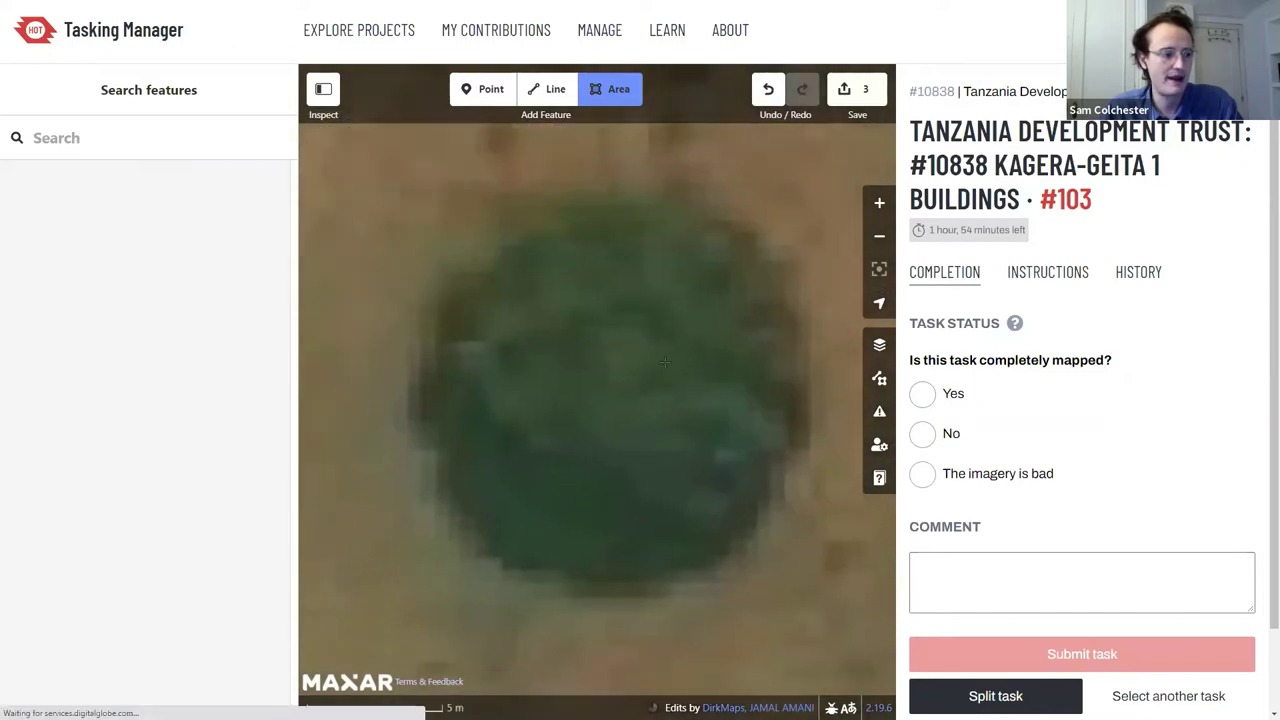
{"action": "scroll", "coordinate": [463, 292], "scroll_direction": "down", "scroll_amount": 1}
{"action": "left_click", "coordinate": [434, 251]}
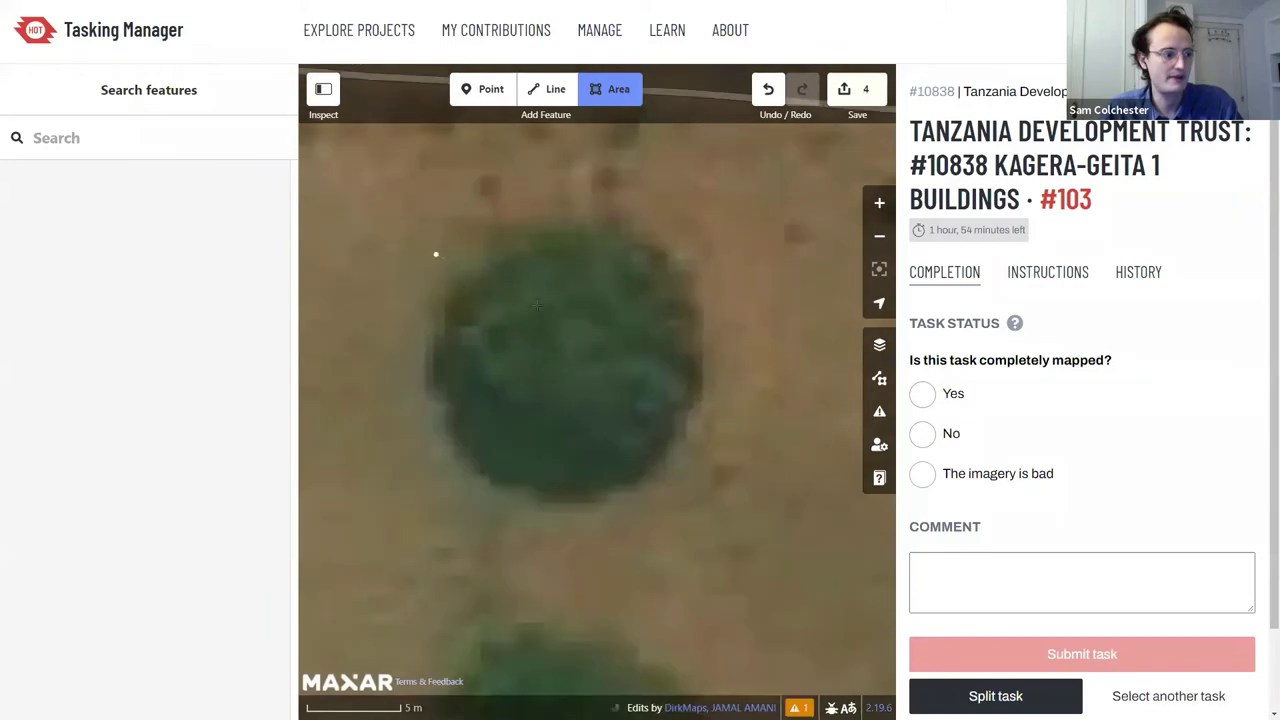
{"action": "key", "text": "Escape"}
{"action": "scroll", "coordinate": [629, 155], "scroll_direction": "down", "scroll_amount": 1}
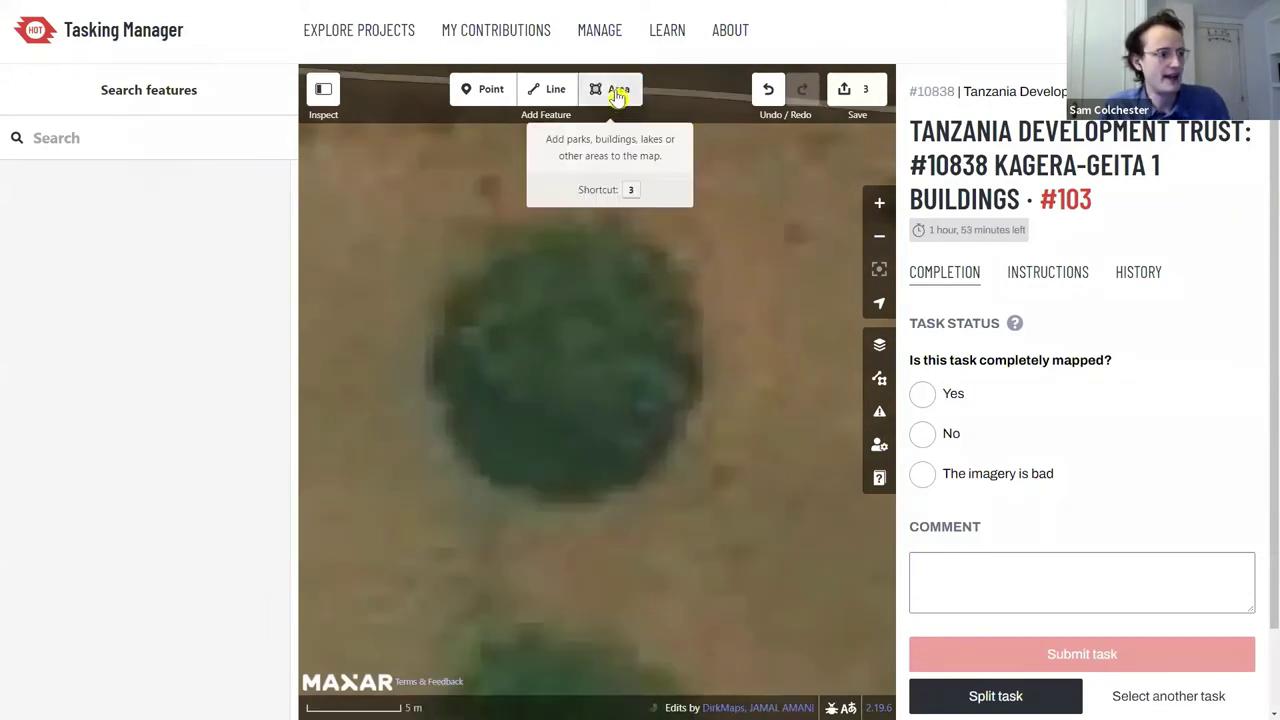
{"action": "left_click", "coordinate": [612, 89]}
{"action": "key", "text": "plus"}
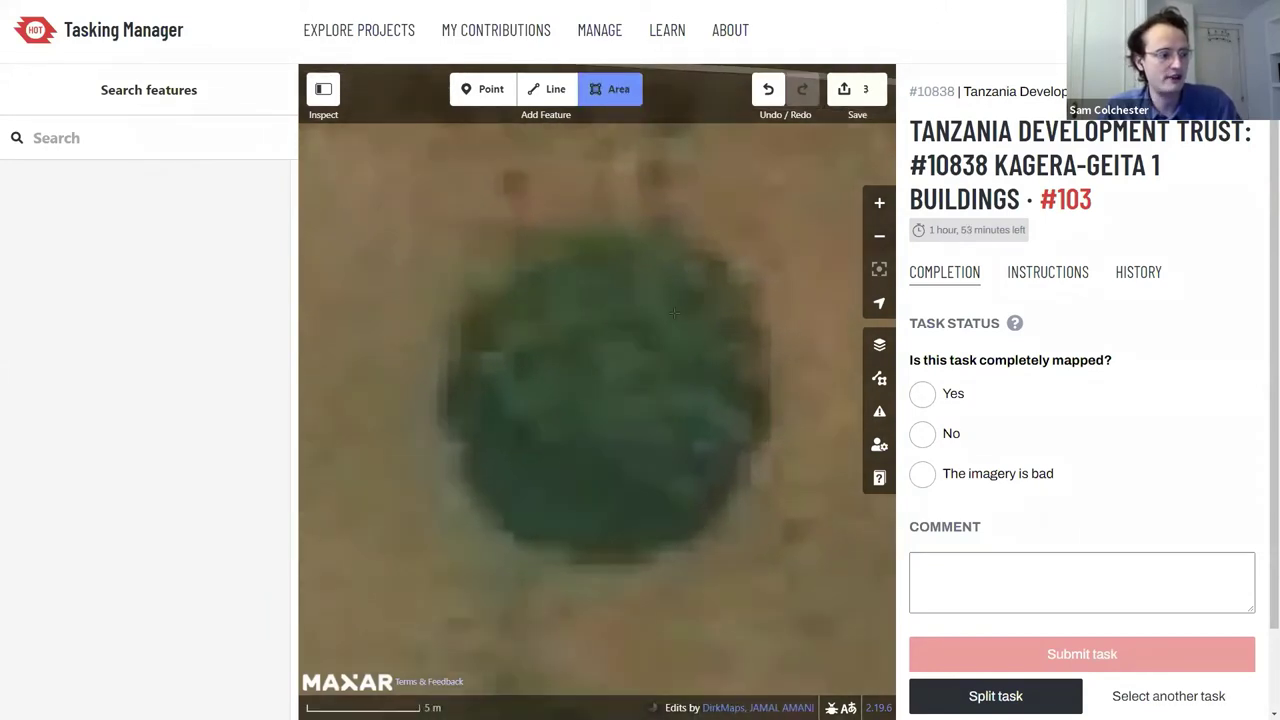
{"action": "left_click", "coordinate": [511, 281]}
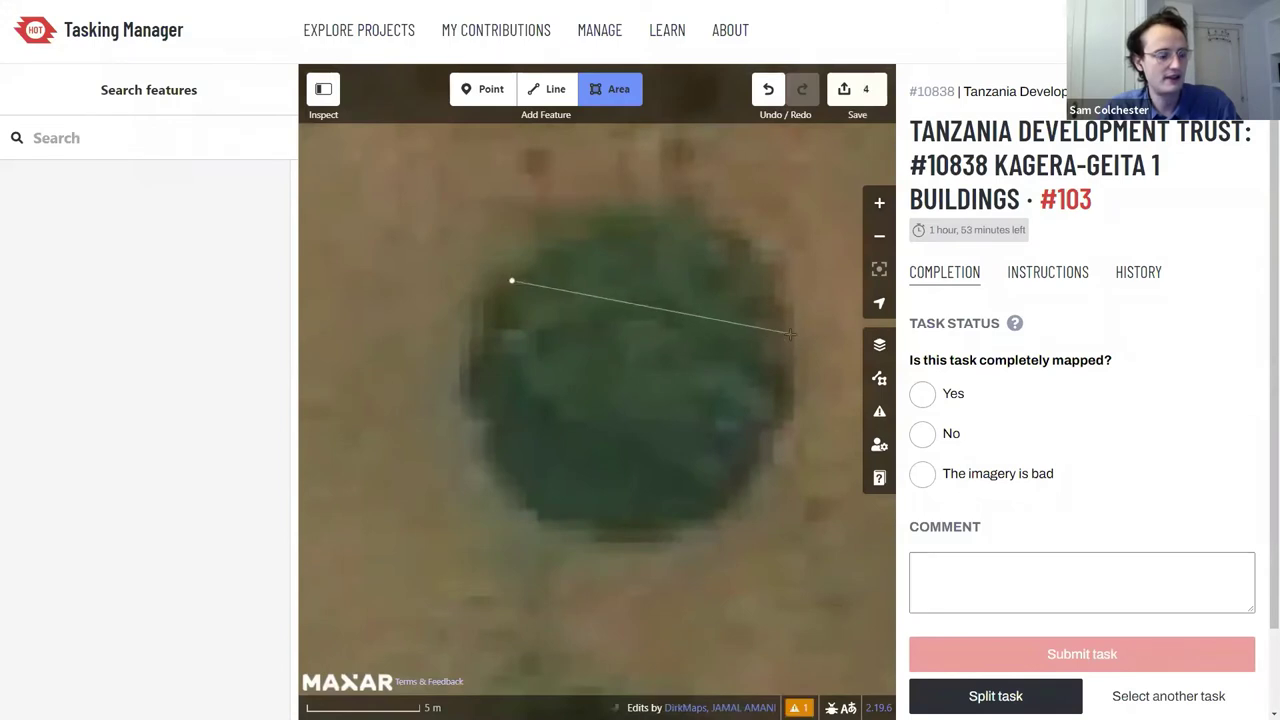
{"action": "left_click", "coordinate": [790, 334]}
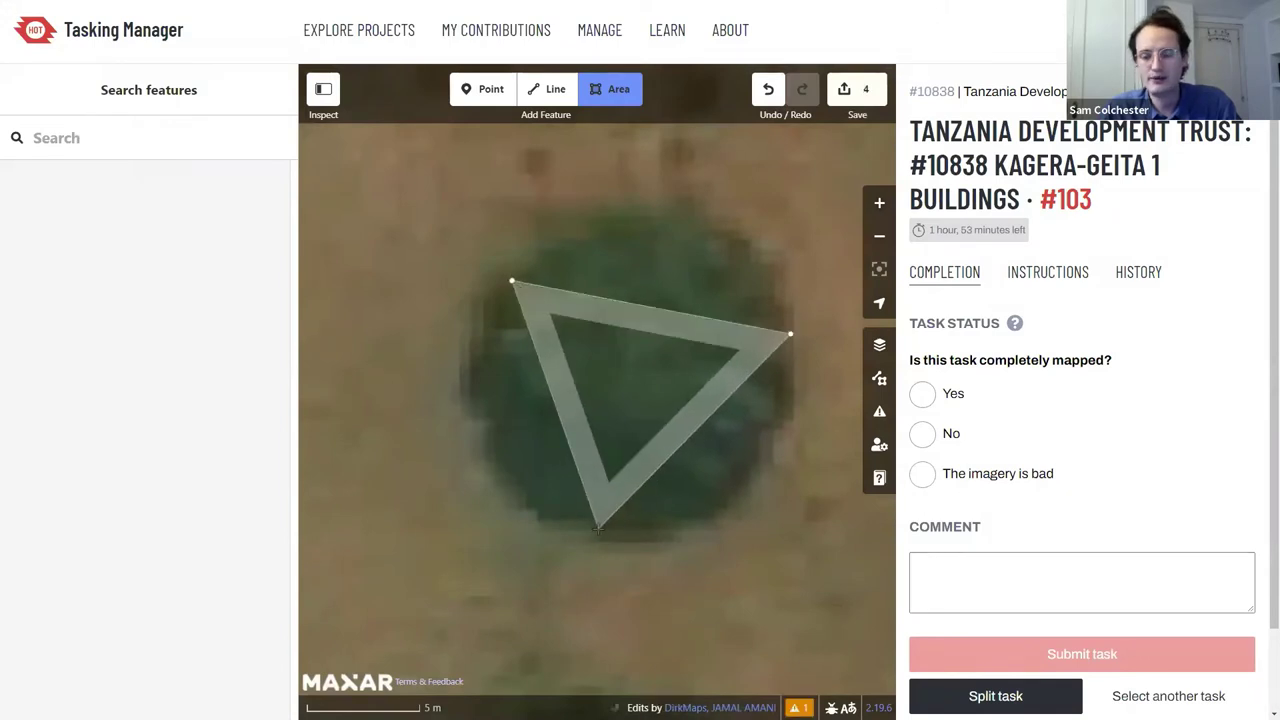
{"action": "left_click", "coordinate": [587, 521]}
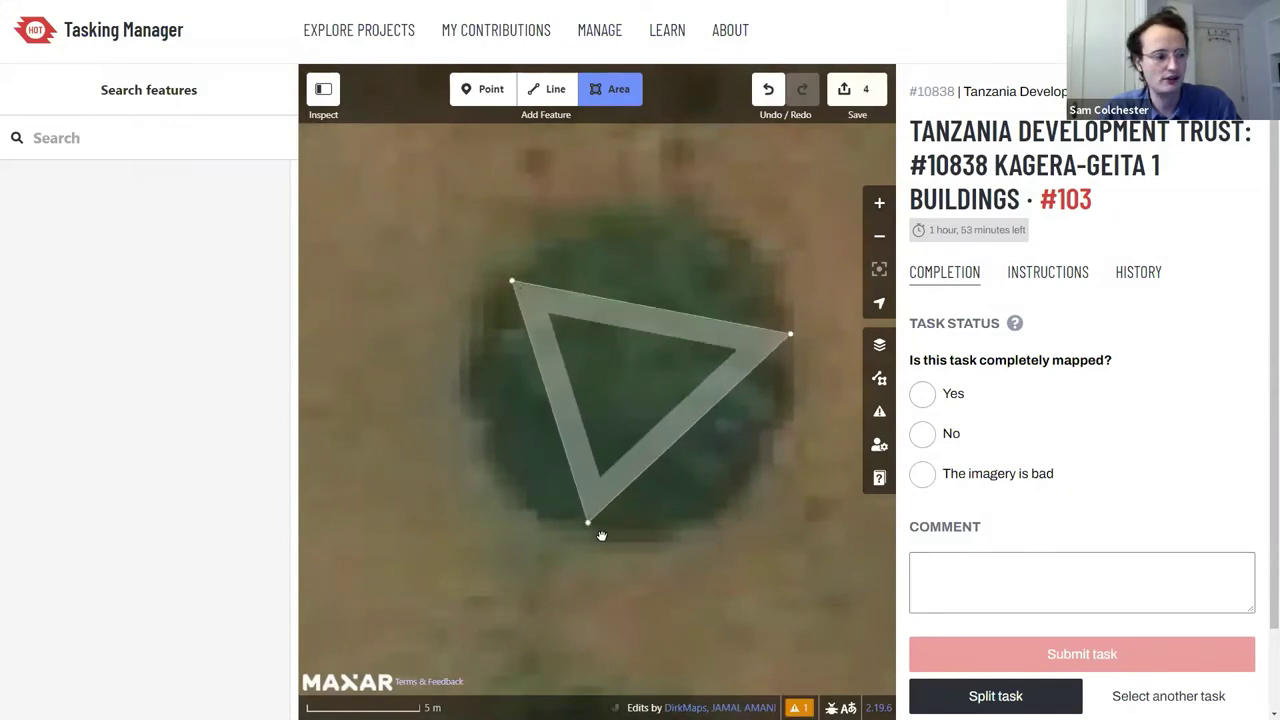
{"action": "left_click", "coordinate": [588, 523]}
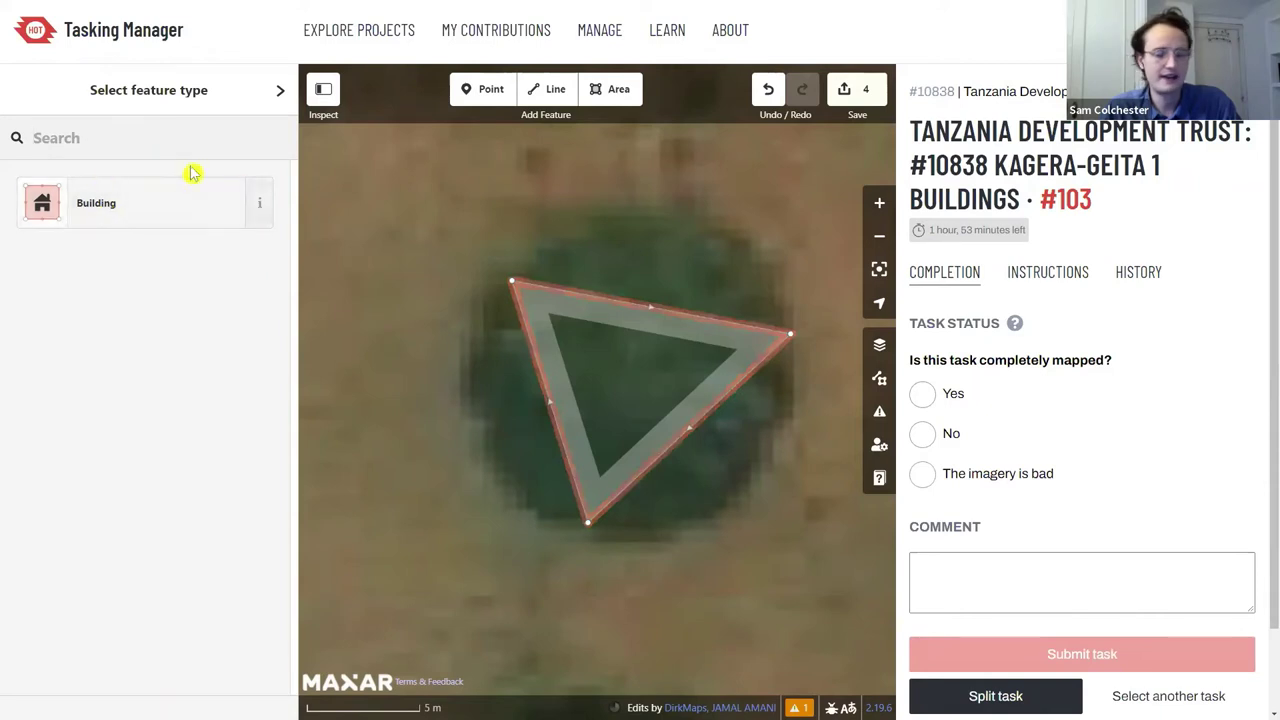
{"action": "left_click", "coordinate": [163, 212]}
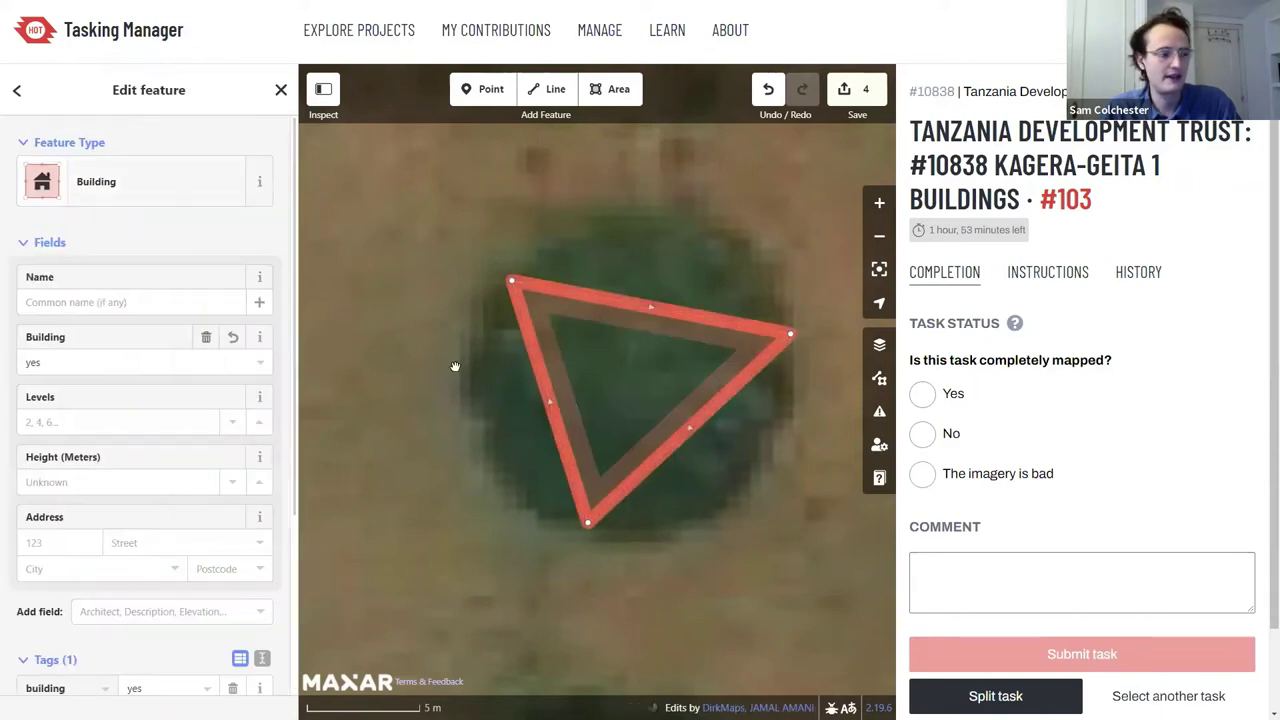
{"action": "right_click", "coordinate": [558, 308]}
{"action": "left_click", "coordinate": [578, 320]}
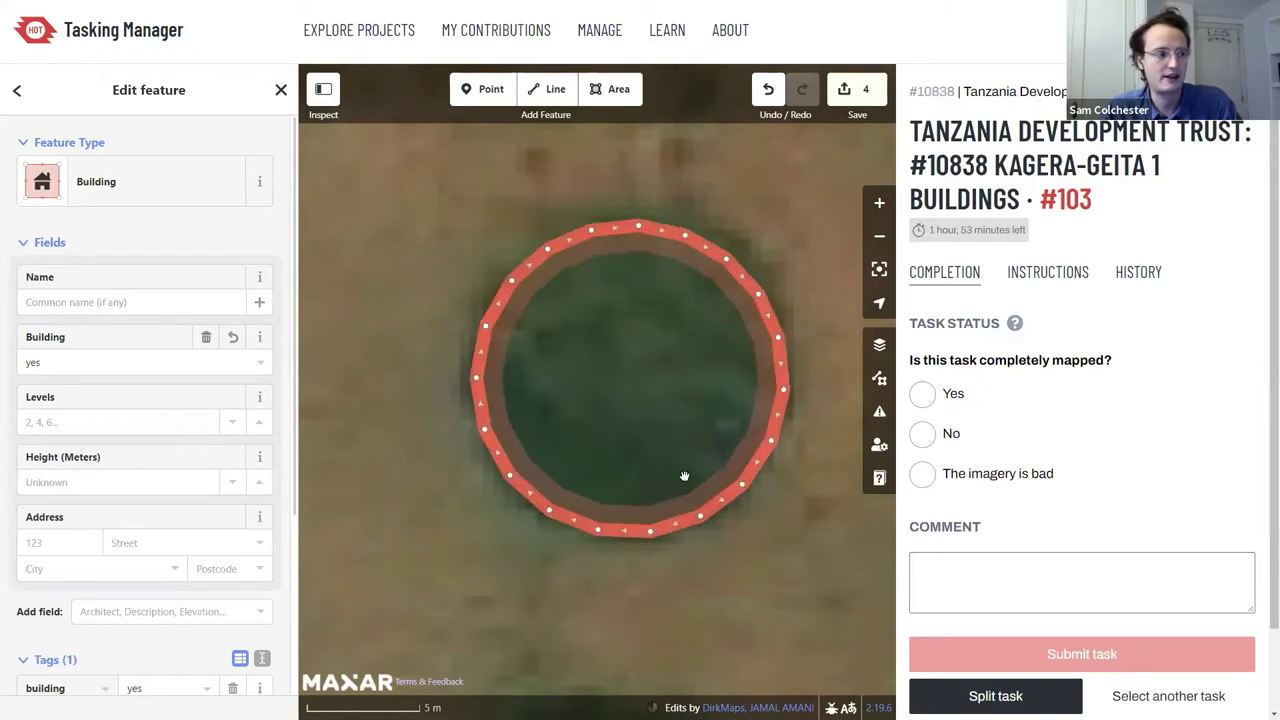
{"action": "scroll", "coordinate": [684, 476], "scroll_direction": "down", "scroll_amount": 5}
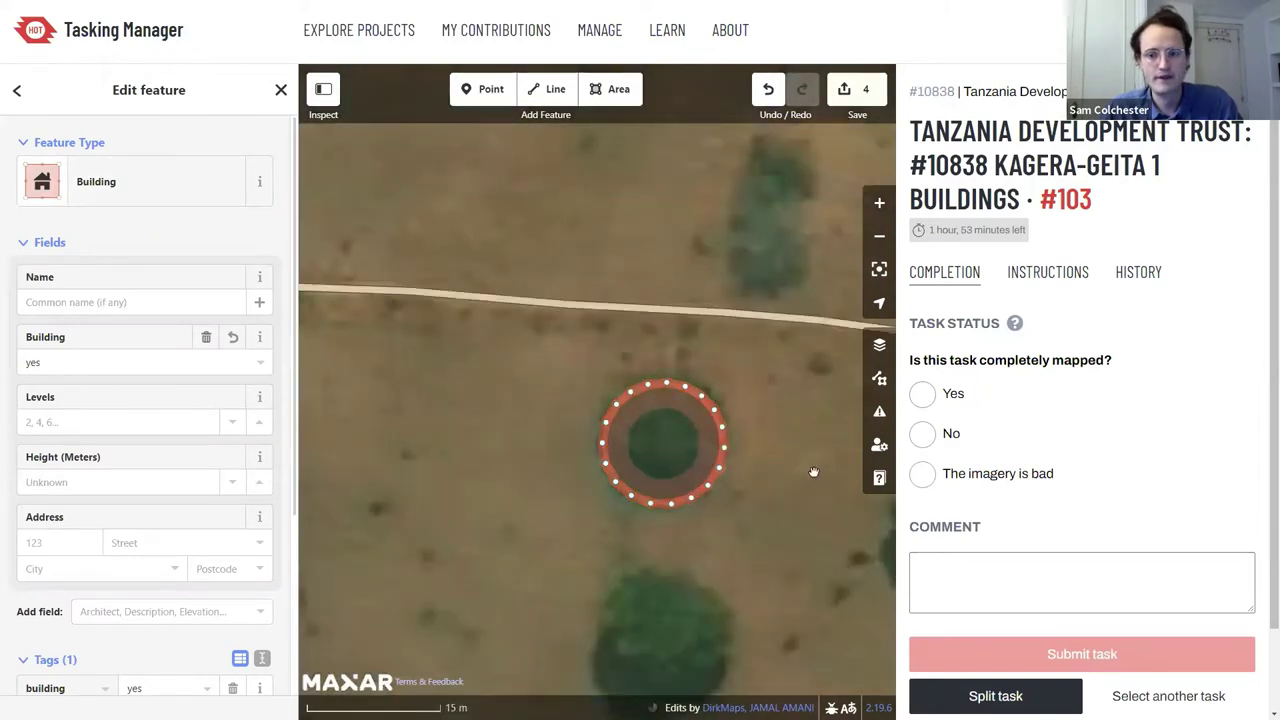
{"action": "scroll", "coordinate": [625, 528], "scroll_direction": "down", "scroll_amount": 3}
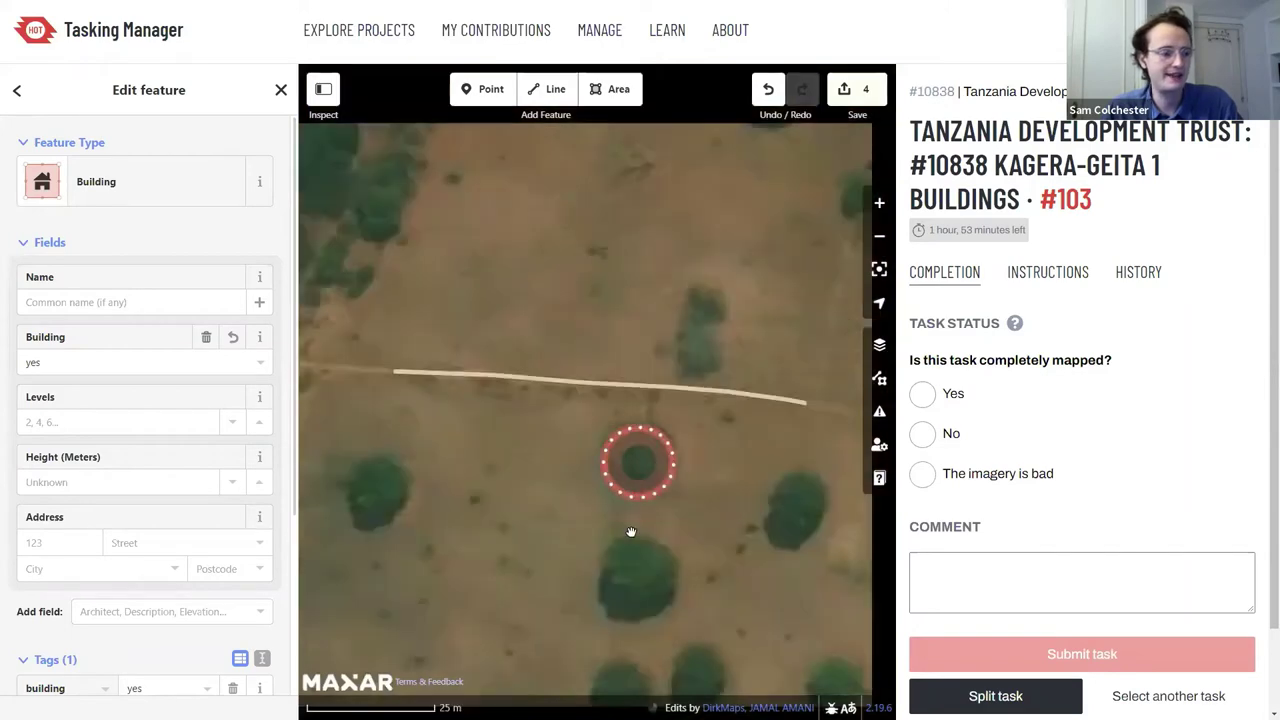
{"action": "scroll", "coordinate": [668, 527], "scroll_direction": "up", "scroll_amount": 3}
{"action": "key", "text": "ctrl+z"}
{"action": "key", "text": "ctrl+z"}
{"action": "key", "text": "ctrl+z"}
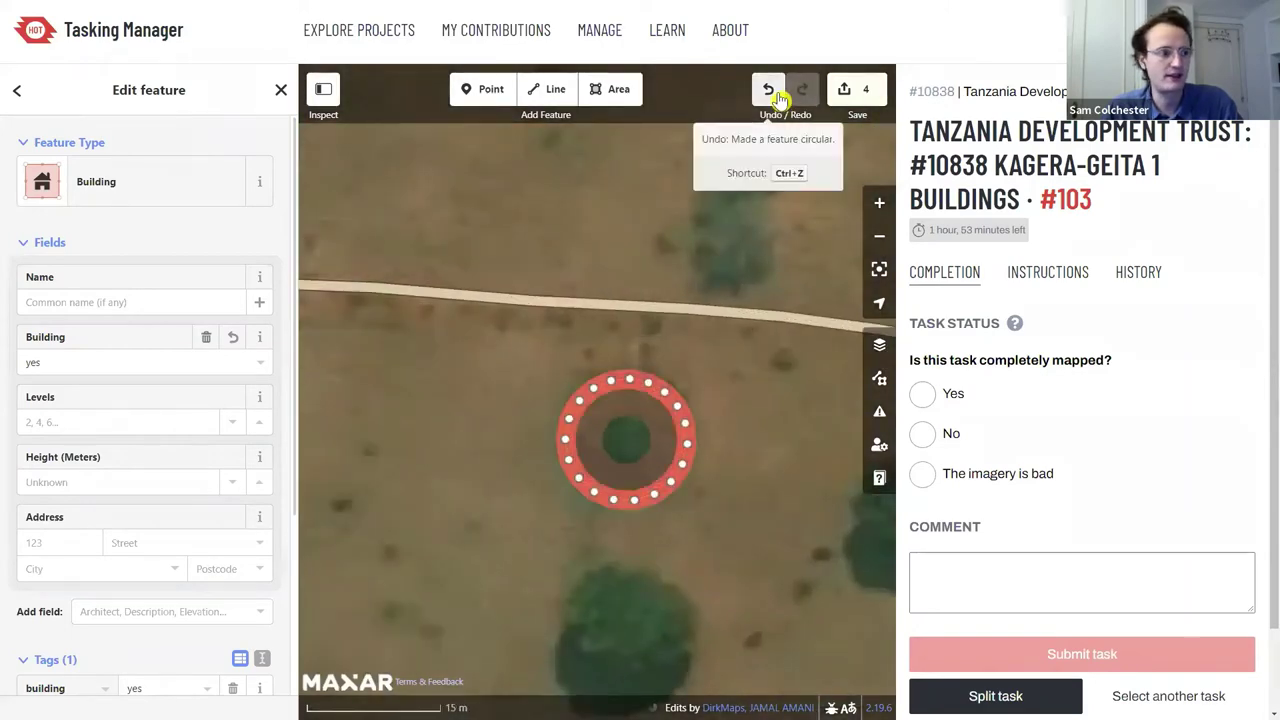
Zoom in and outline the first small rectangular roof with four corners
{"action": "scroll", "coordinate": [651, 343], "scroll_direction": "down", "scroll_amount": 5}
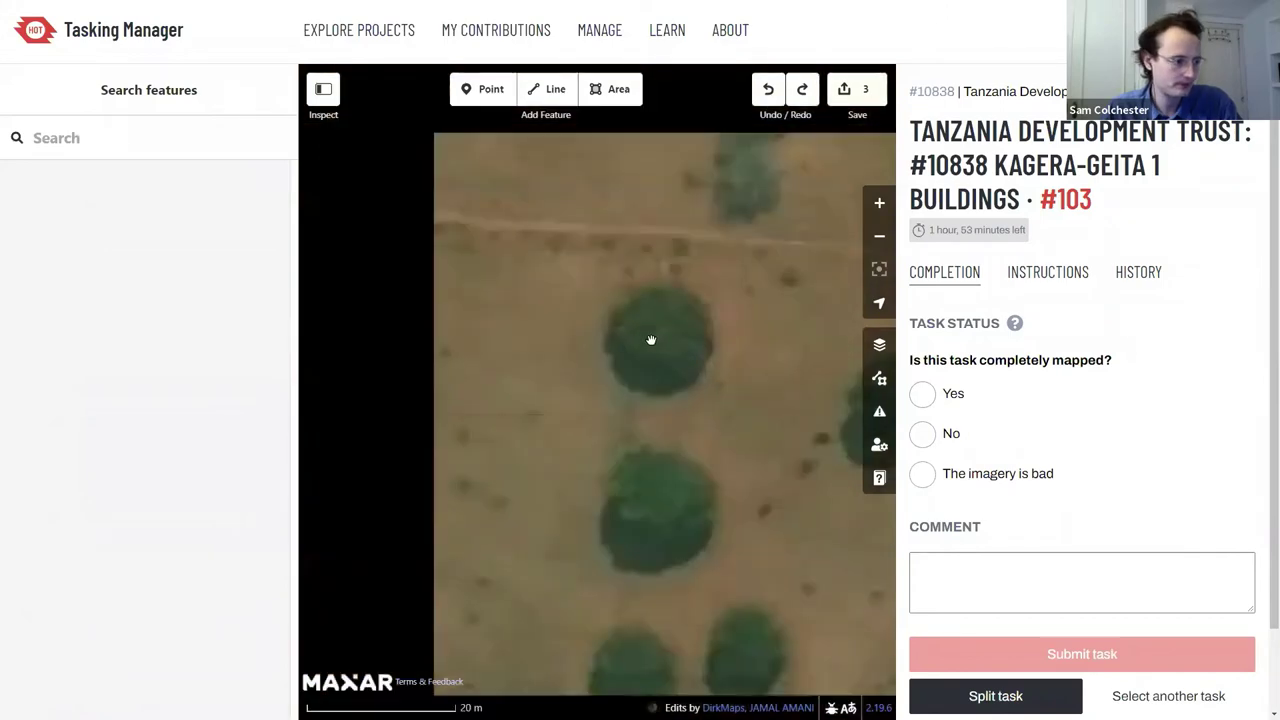
{"action": "scroll", "coordinate": [637, 486], "scroll_direction": "up", "scroll_amount": 1}
{"action": "scroll", "coordinate": [500, 294], "scroll_direction": "up", "scroll_amount": 3}
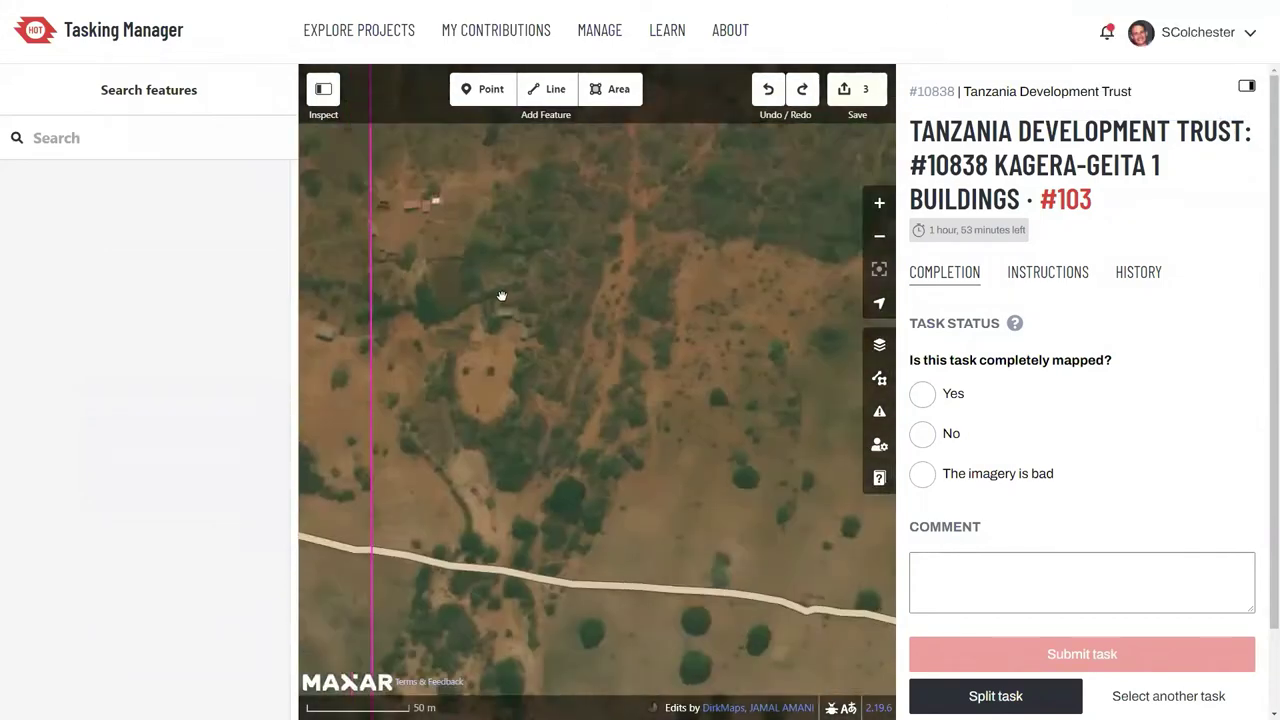
{"action": "scroll", "coordinate": [599, 368], "scroll_direction": "up", "scroll_amount": 1}
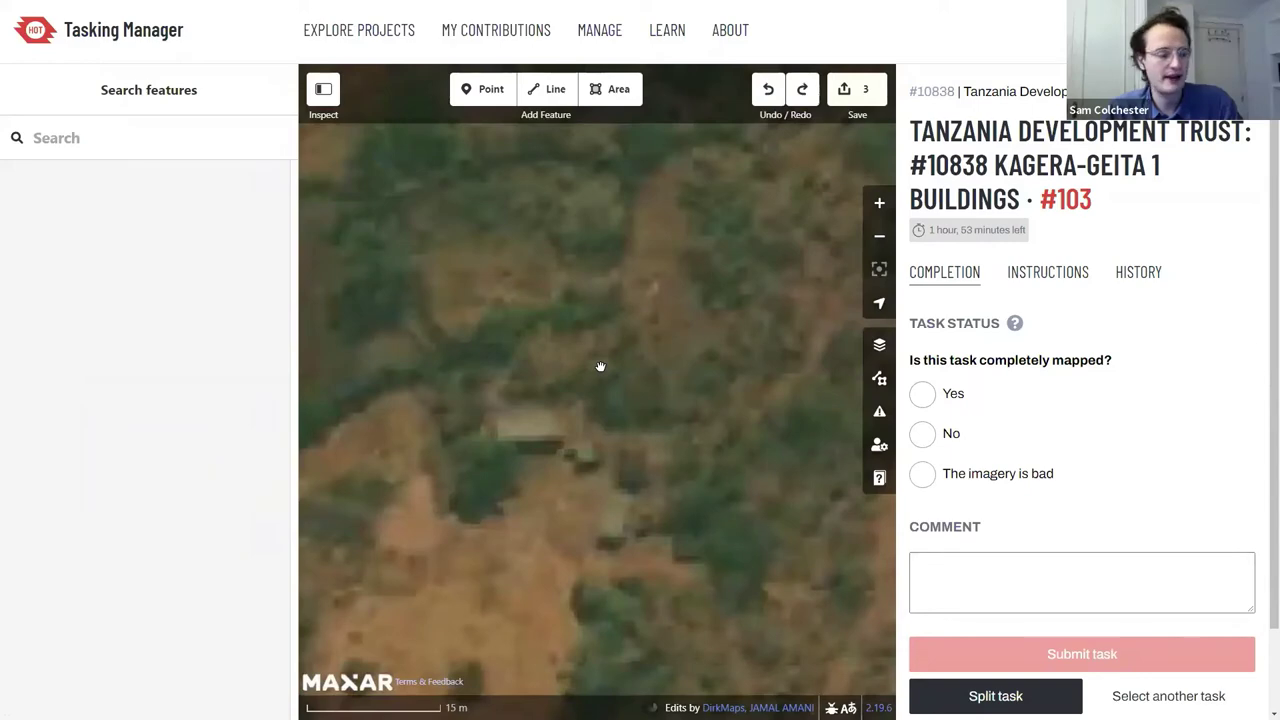
{"action": "scroll", "coordinate": [559, 398], "scroll_direction": "down", "scroll_amount": 2}
{"action": "scroll", "coordinate": [543, 422], "scroll_direction": "up", "scroll_amount": 2}
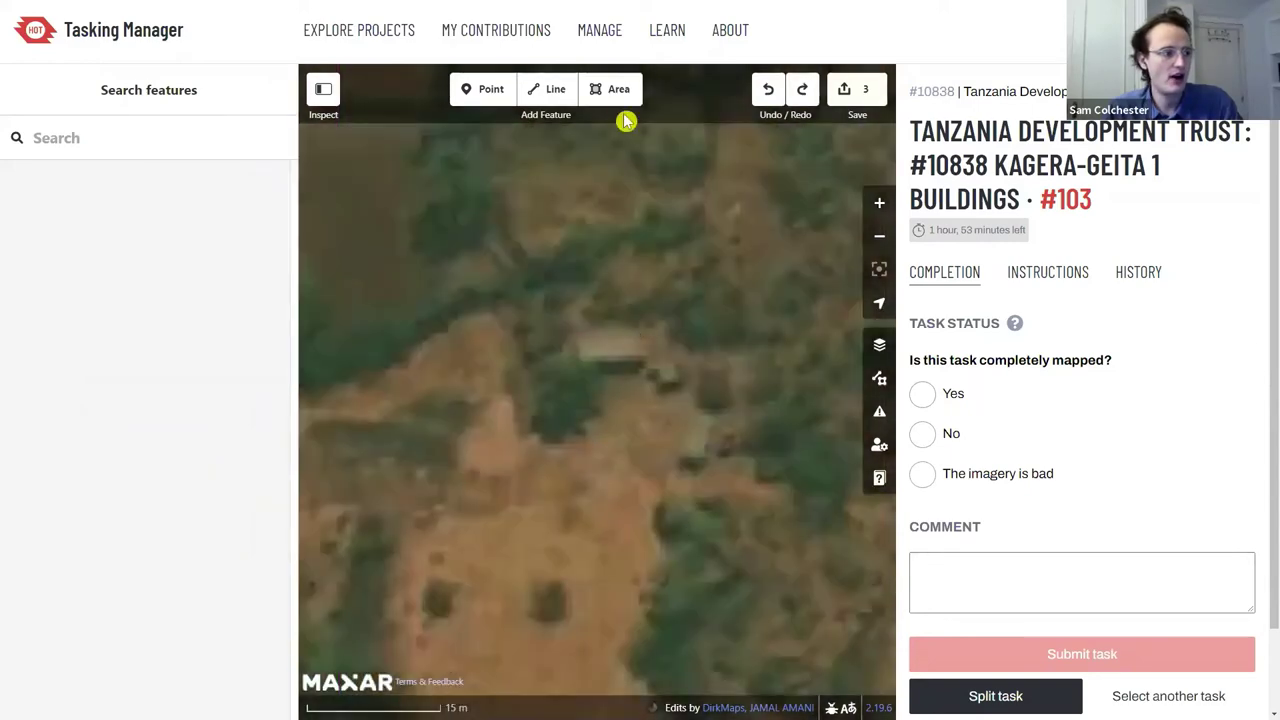
{"action": "left_click", "coordinate": [620, 100]}
{"action": "scroll", "coordinate": [562, 390], "scroll_direction": "up", "scroll_amount": 2}
{"action": "left_click", "coordinate": [538, 405]}
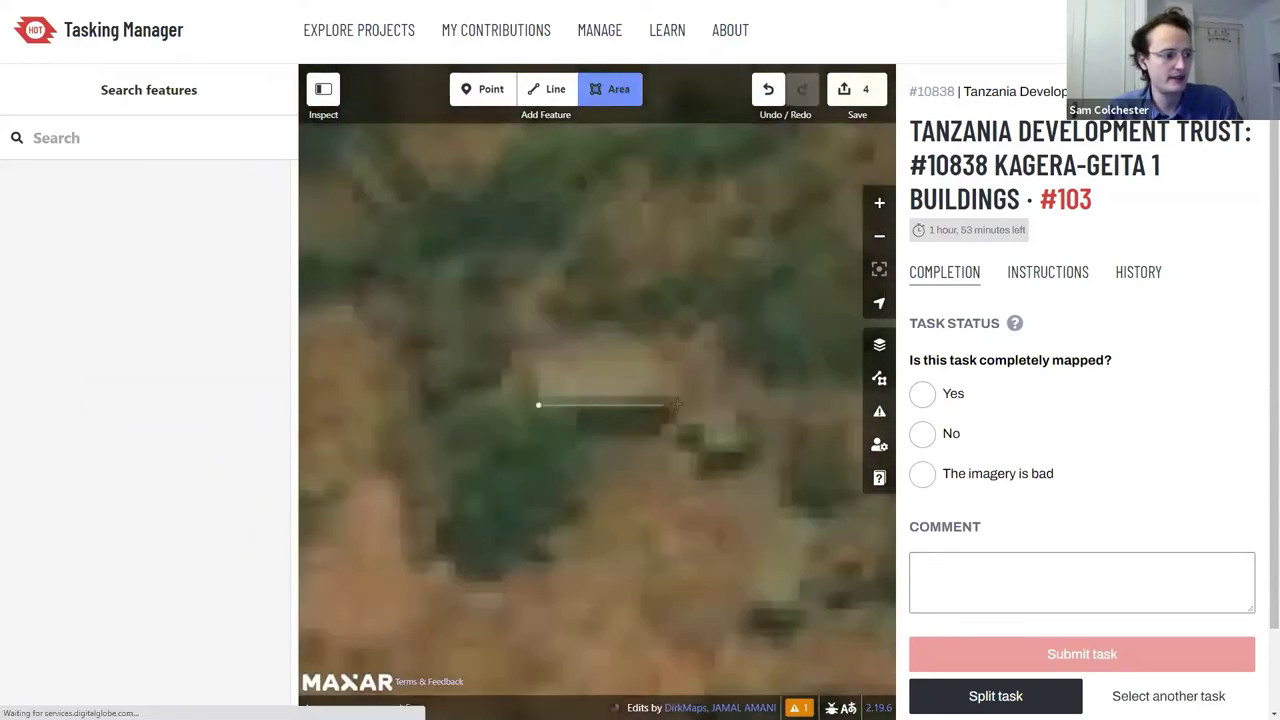
{"action": "left_click", "coordinate": [678, 406]}
{"action": "left_click", "coordinate": [681, 343]}
{"action": "left_click", "coordinate": [540, 341]}
{"action": "left_click", "coordinate": [540, 341]}
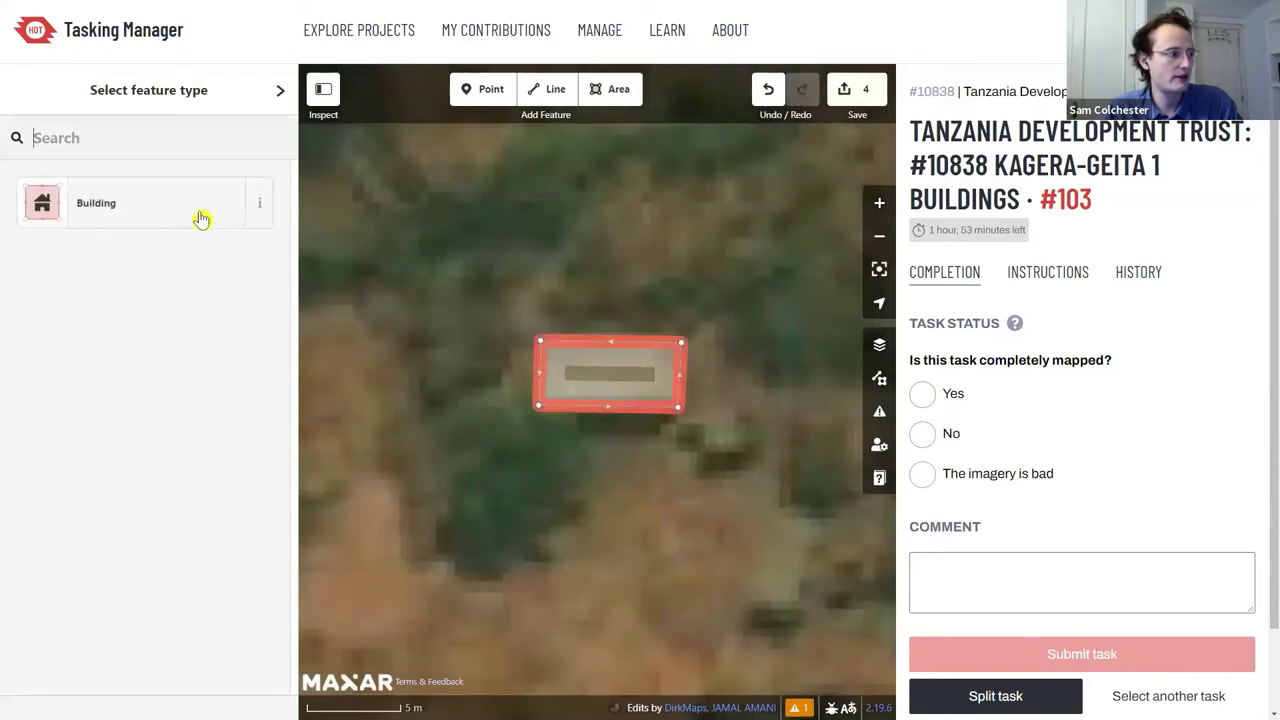
Tag the first outline as a Building and deselect it
{"action": "left_click", "coordinate": [200, 210]}
{"action": "right_click", "coordinate": [585, 400]}
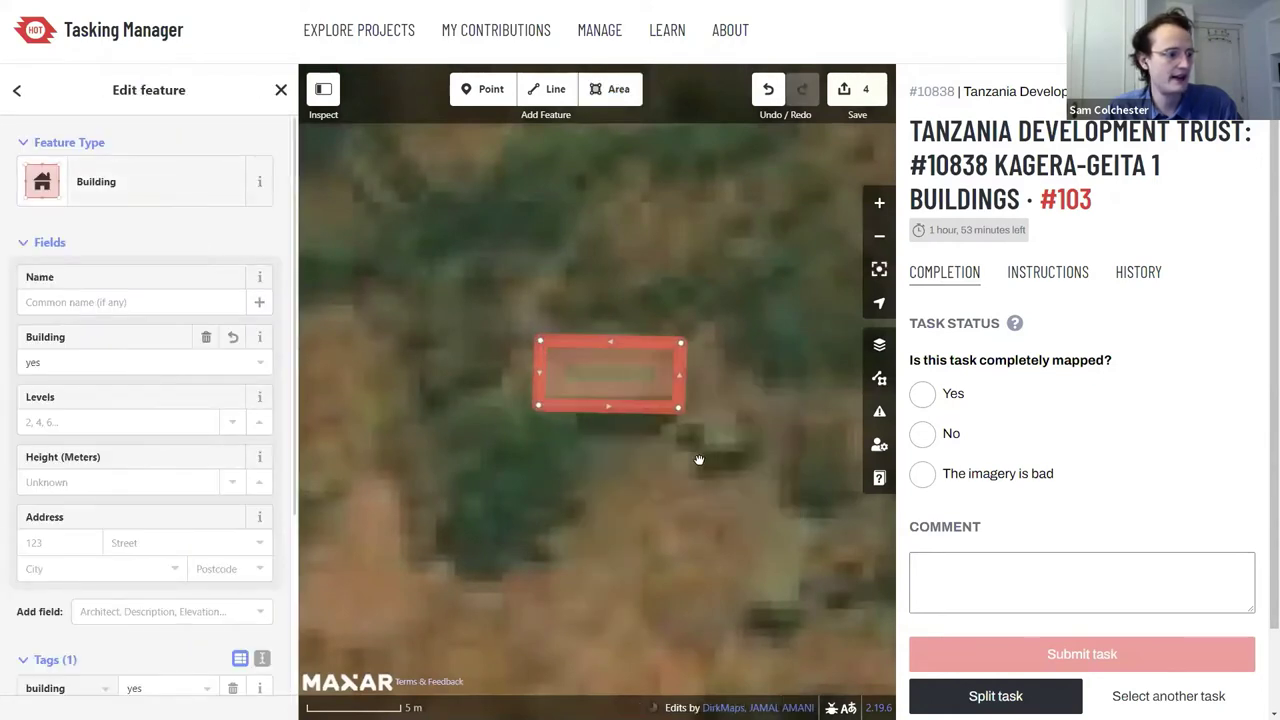
{"action": "left_click_drag", "start_coordinate": [697, 457], "coordinate": [626, 400]}
{"action": "left_click", "coordinate": [657, 392]}
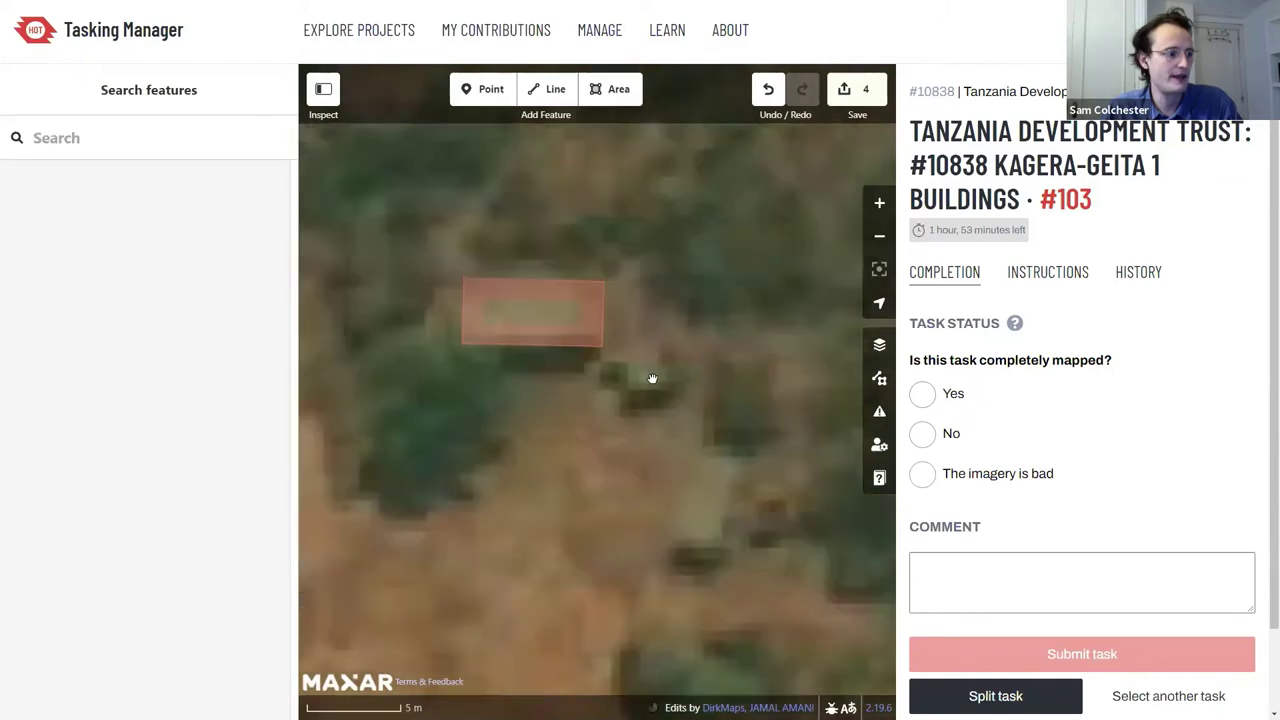
Trace the second small roof as an area and tag it Building
{"action": "scroll", "coordinate": [577, 349], "scroll_direction": "down", "scroll_amount": 3}
{"action": "left_click", "coordinate": [612, 103]}
{"action": "scroll", "coordinate": [641, 444], "scroll_direction": "up", "scroll_amount": 3}
{"action": "left_click", "coordinate": [578, 490]}
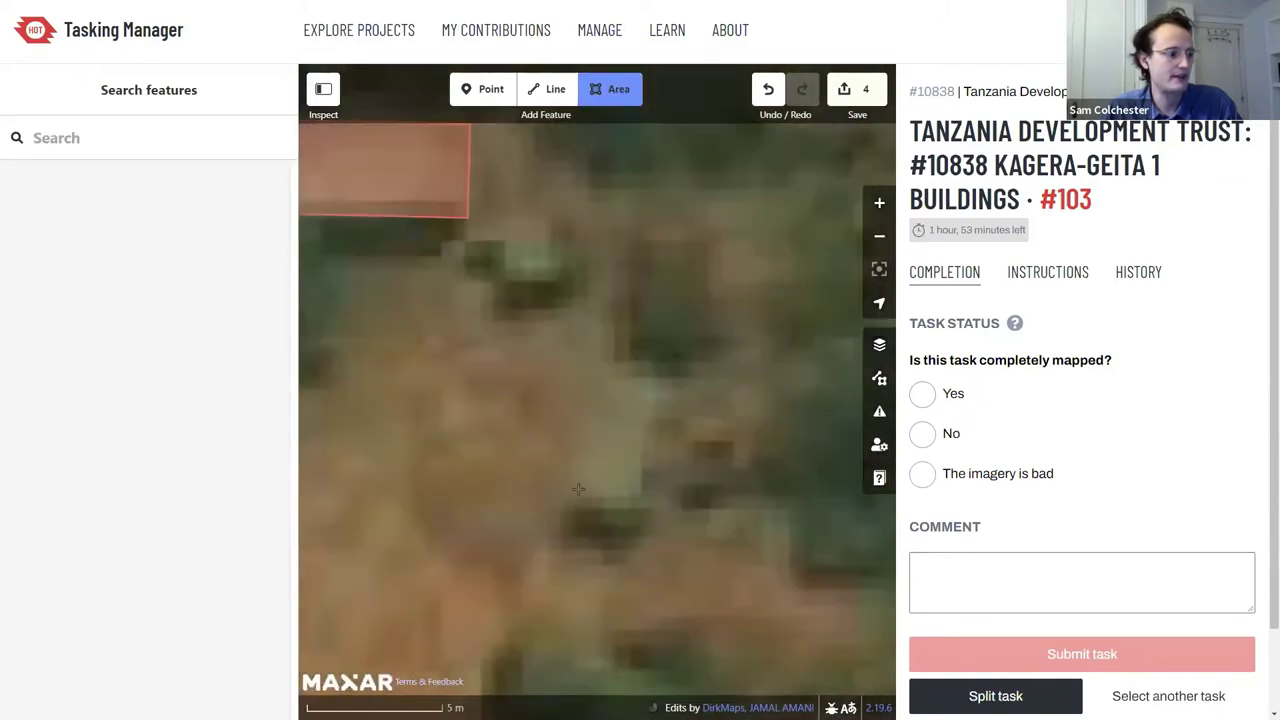
{"action": "left_click", "coordinate": [666, 381]}
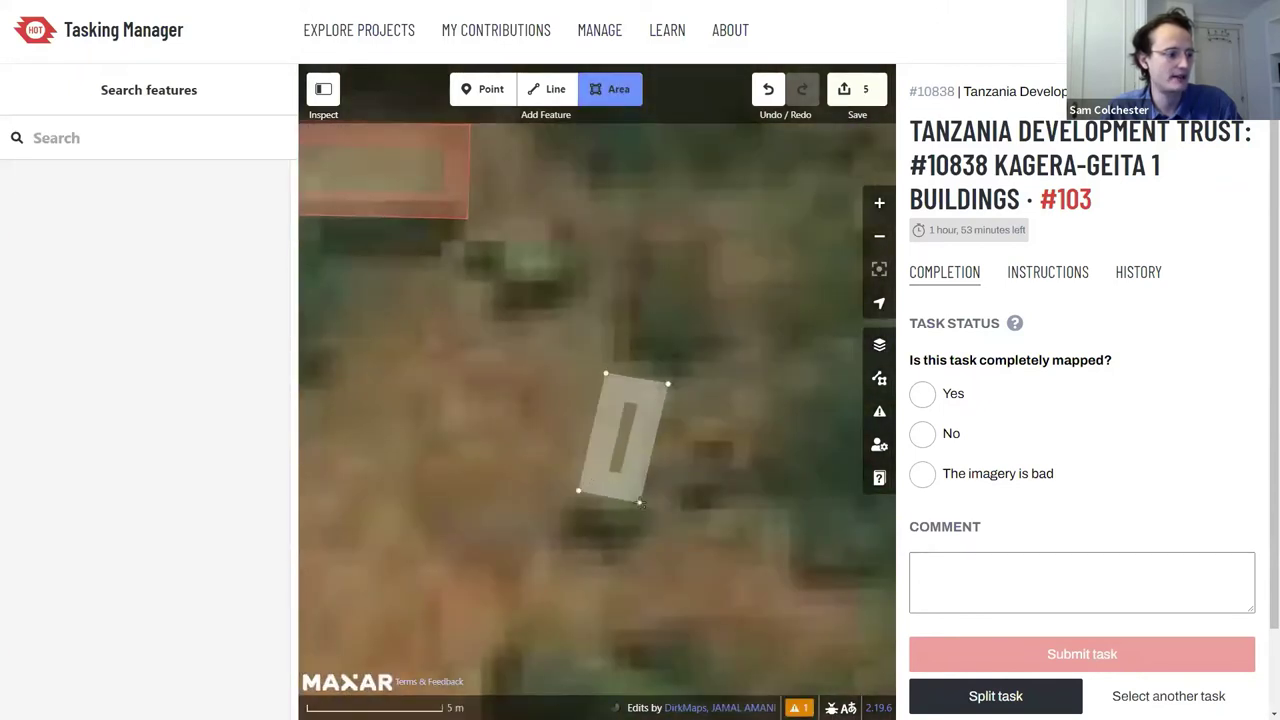
{"action": "double_click", "coordinate": [640, 503]}
{"action": "left_click", "coordinate": [228, 215]}
{"action": "right_click", "coordinate": [605, 452]}
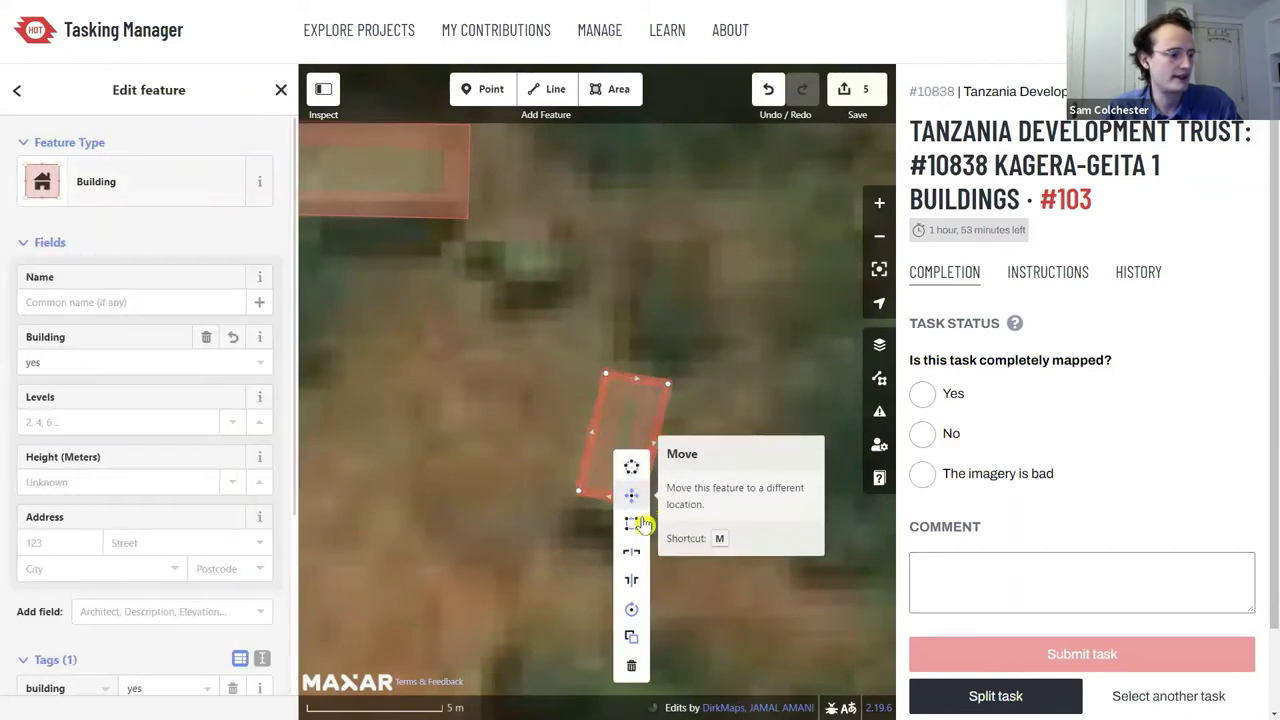
{"action": "key", "text": "Escape"}
{"action": "scroll", "coordinate": [712, 325], "scroll_direction": "down", "scroll_amount": 2}
{"action": "left_click", "coordinate": [712, 325]}
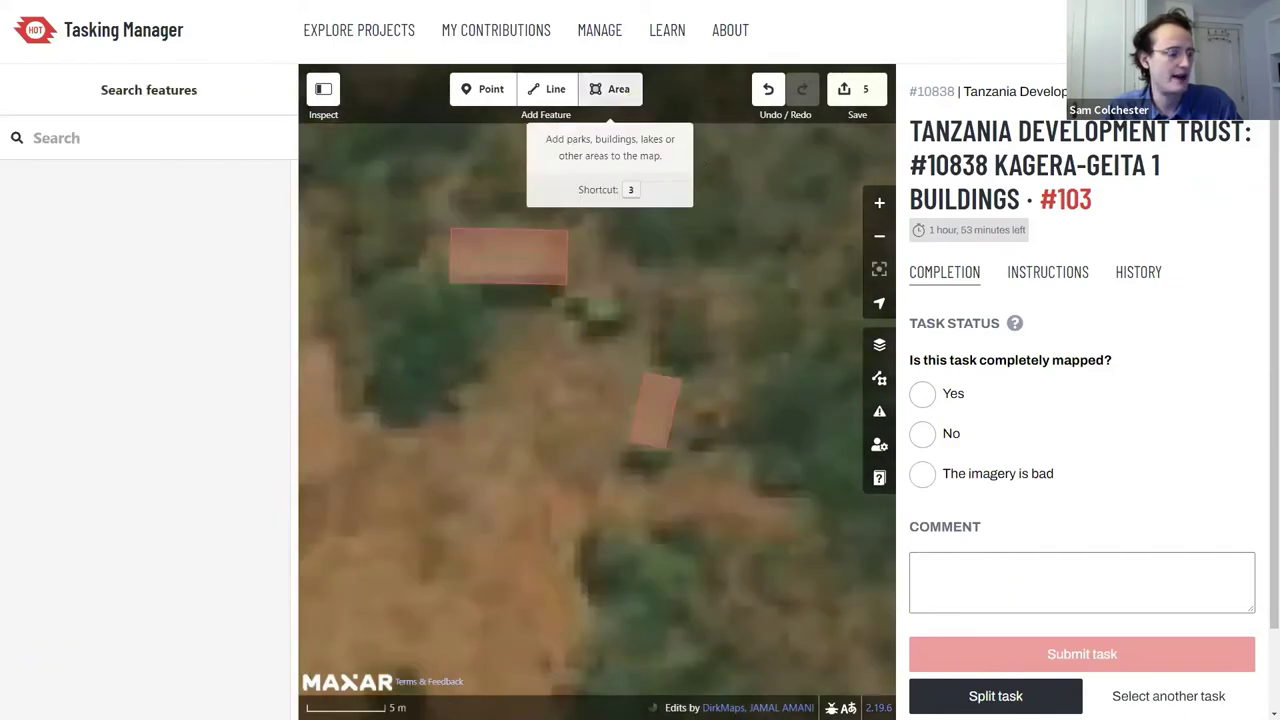
Start a new area and cancel it after placing one corner
{"action": "left_click", "coordinate": [609, 89]}
{"action": "scroll", "coordinate": [606, 484], "scroll_direction": "up", "scroll_amount": 3}
{"action": "left_click", "coordinate": [654, 268]}
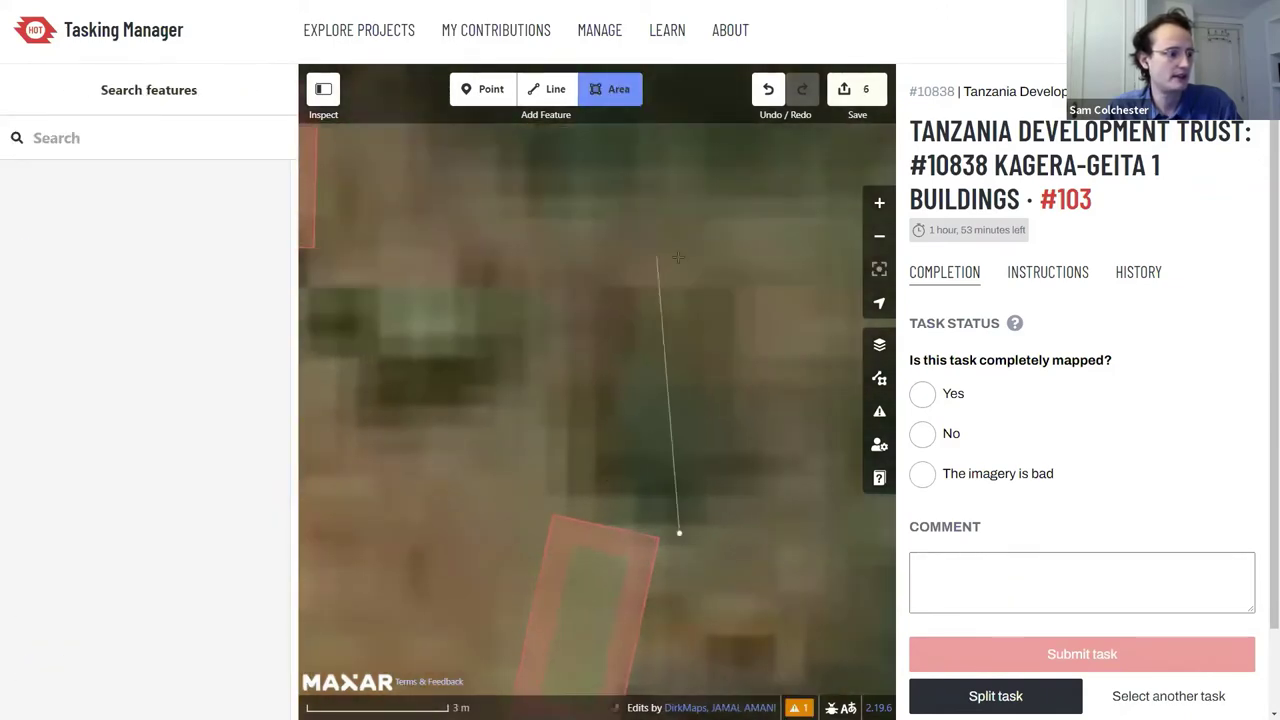
{"action": "key", "text": "Escape"}
{"action": "scroll", "coordinate": [677, 337], "scroll_direction": "down", "scroll_amount": 1}
{"action": "scroll", "coordinate": [651, 241], "scroll_direction": "down", "scroll_amount": 2}
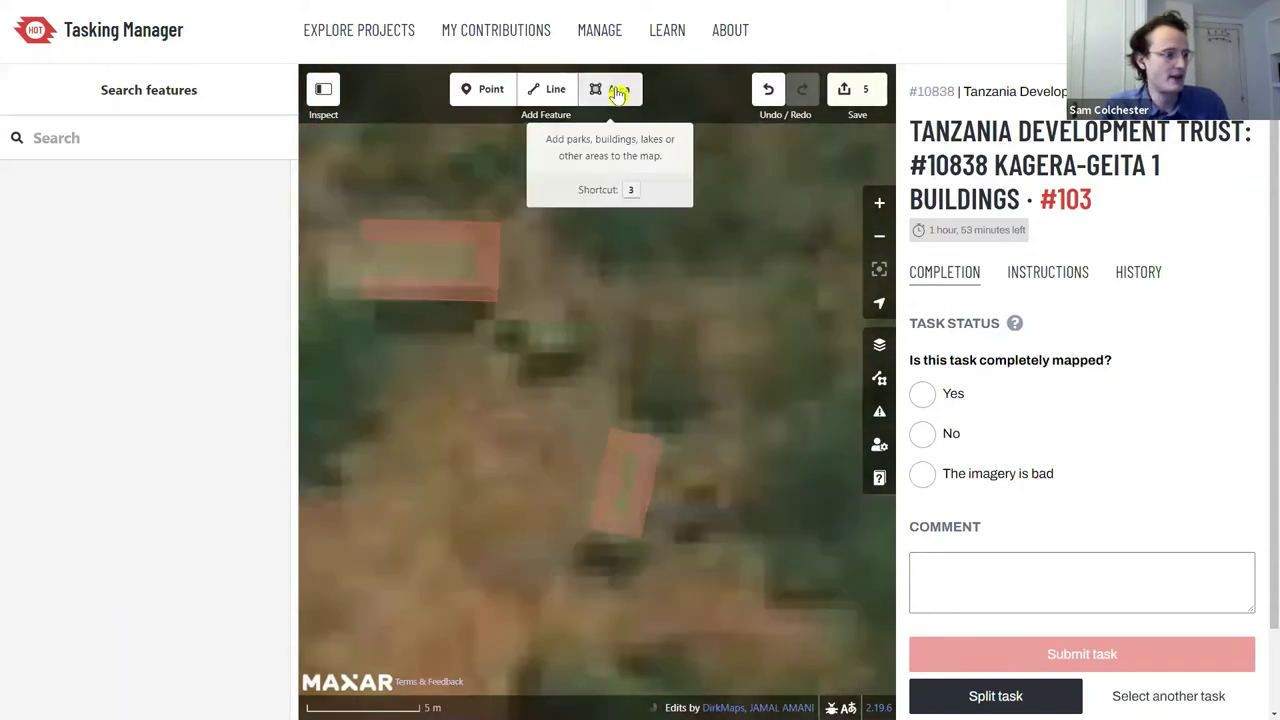
Trace the third roof, confirm it as a Building, and square its corners with Q
{"action": "left_click", "coordinate": [617, 89]}
{"action": "left_click", "coordinate": [634, 402]}
{"action": "left_click", "coordinate": [638, 314]}
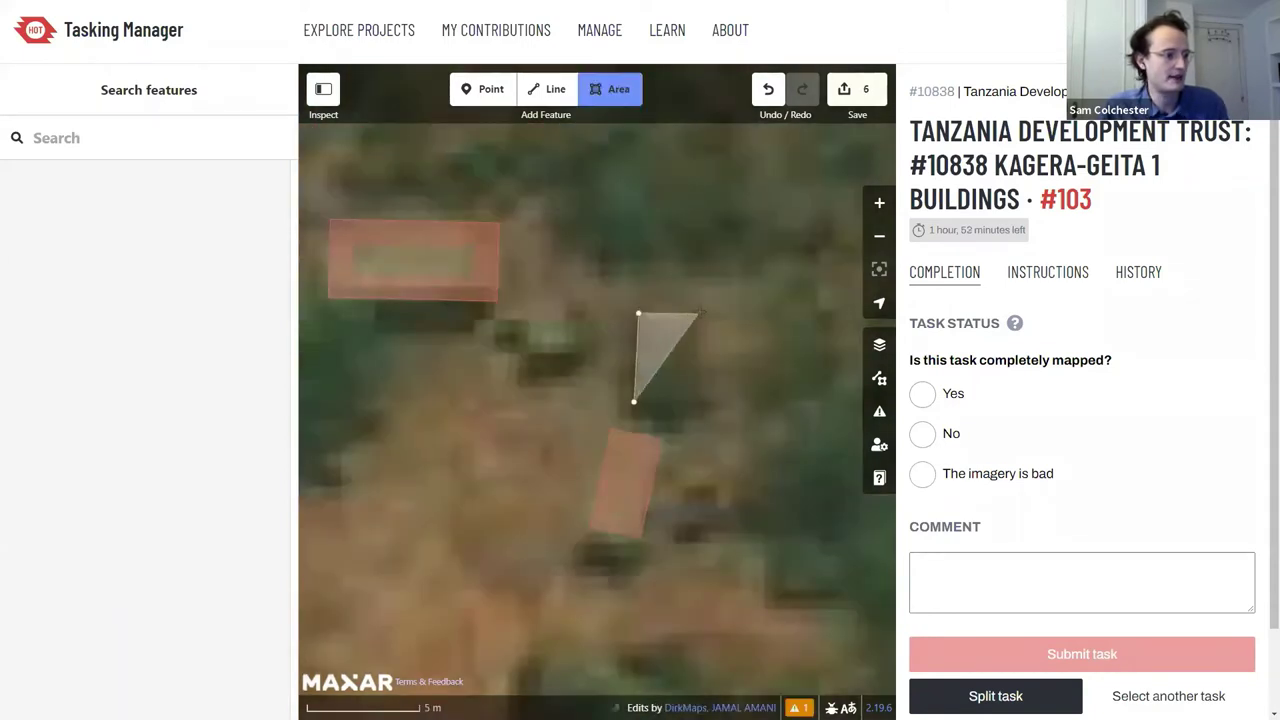
{"action": "left_click", "coordinate": [700, 313]}
{"action": "double_click", "coordinate": [688, 405]}
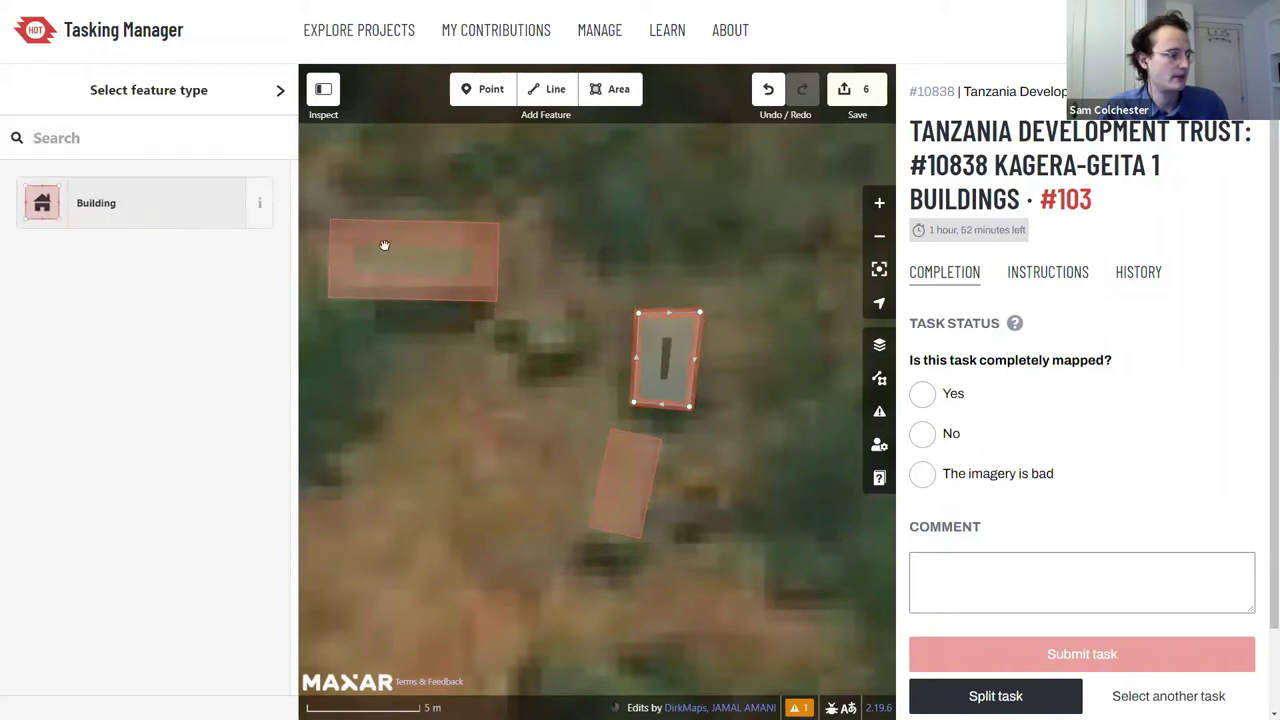
{"action": "key", "text": "Return"}
{"action": "key", "text": "Escape"}
{"action": "left_click", "coordinate": [690, 374]}
{"action": "key", "text": "q"}
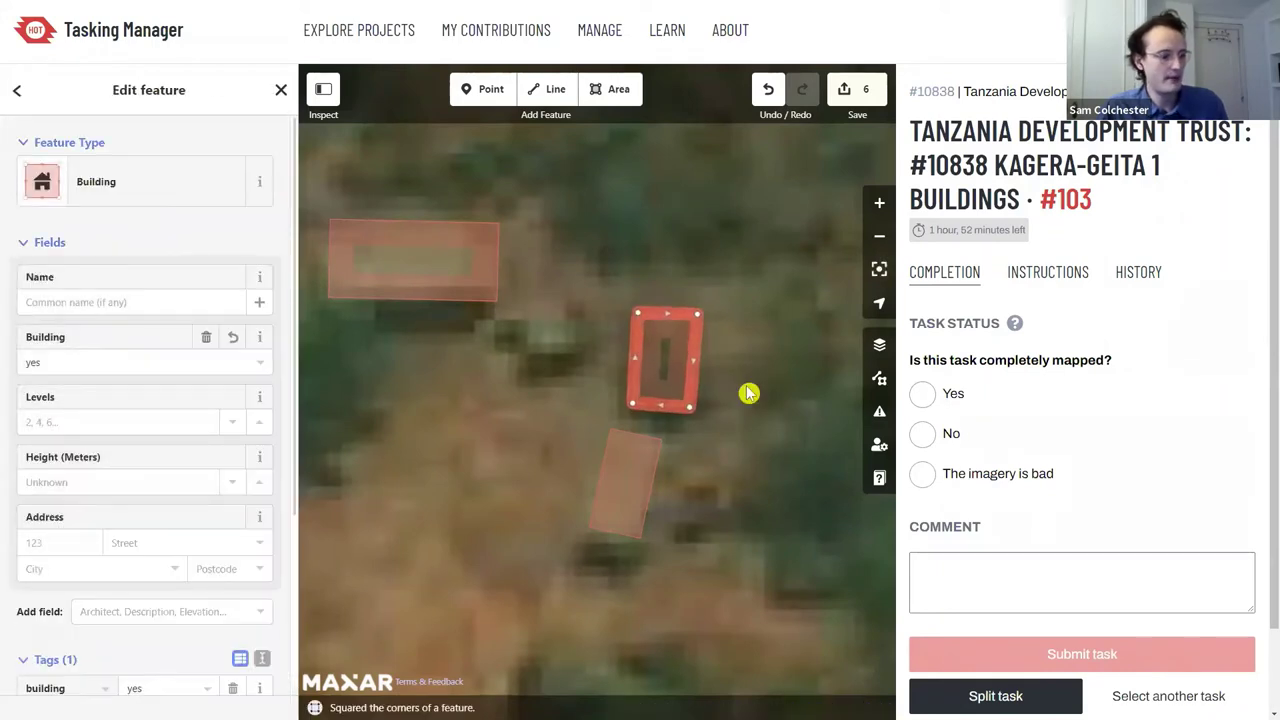
{"action": "left_click", "coordinate": [749, 391]}
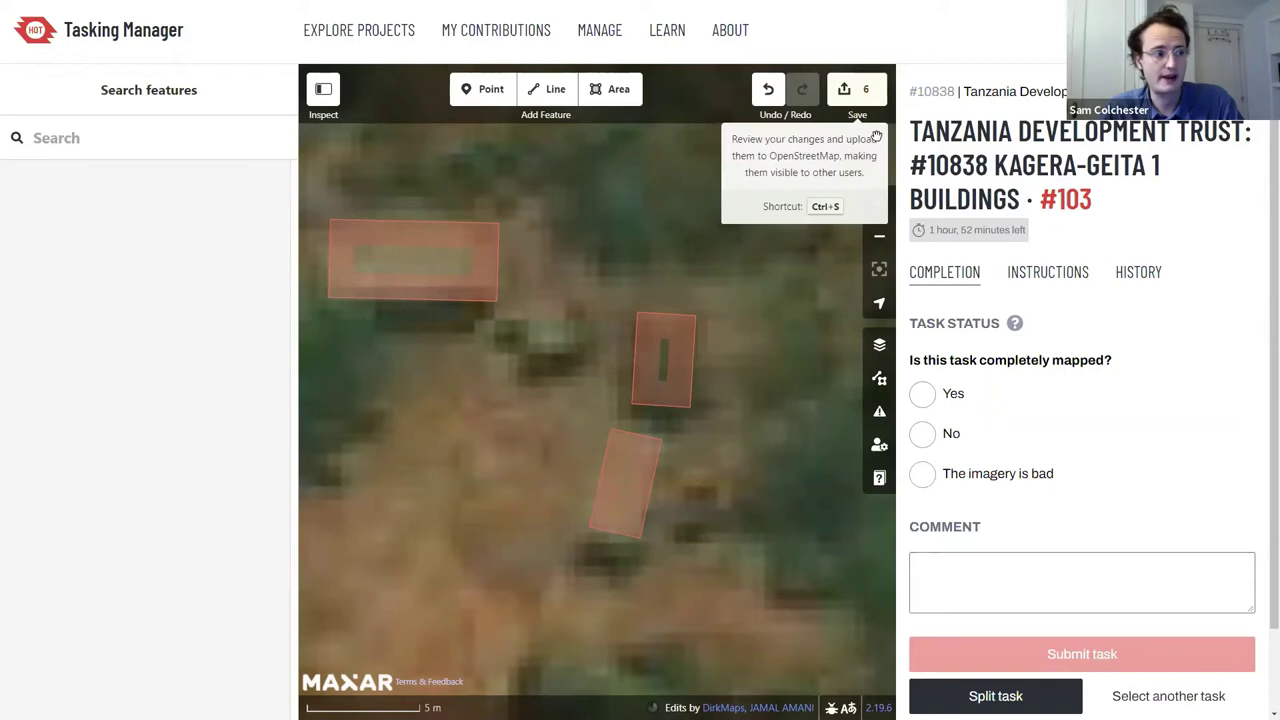
Open the upload review listing the six edits with the project's changeset comment
{"action": "left_click", "coordinate": [876, 134]}
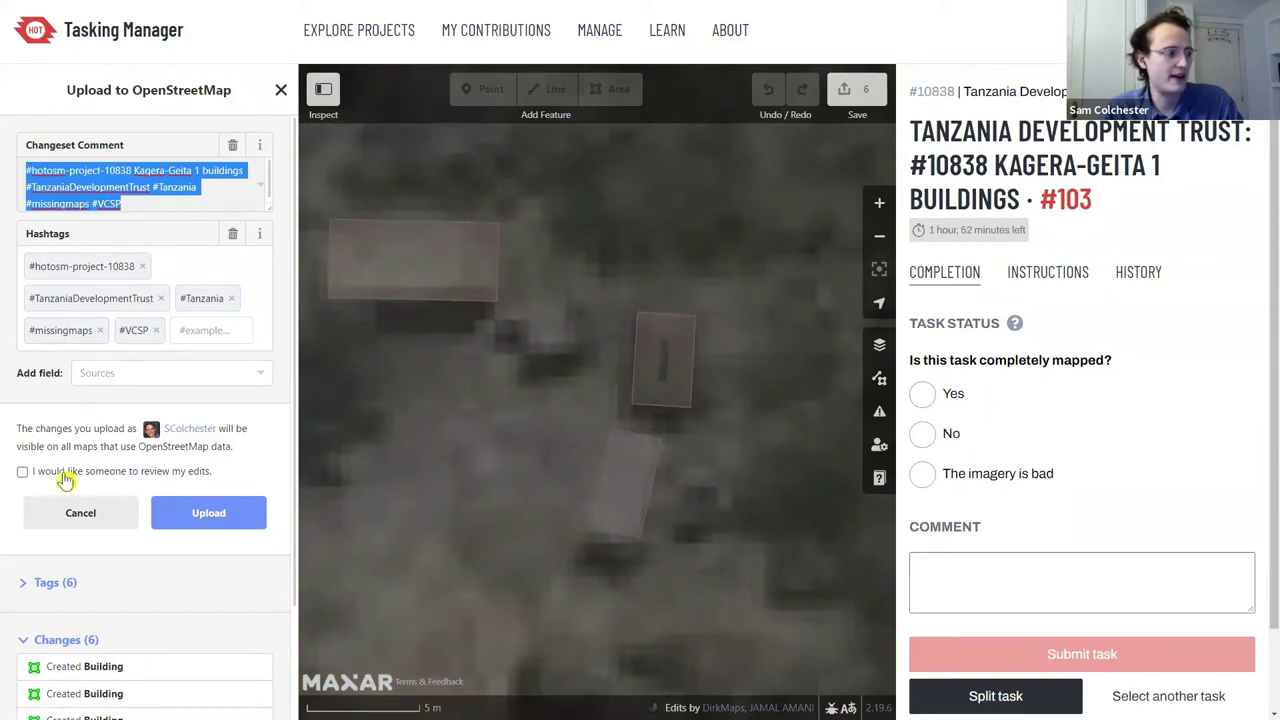
Upload the six edits to OpenStreetMap and view the success confirmation
{"action": "left_click", "coordinate": [190, 518]}
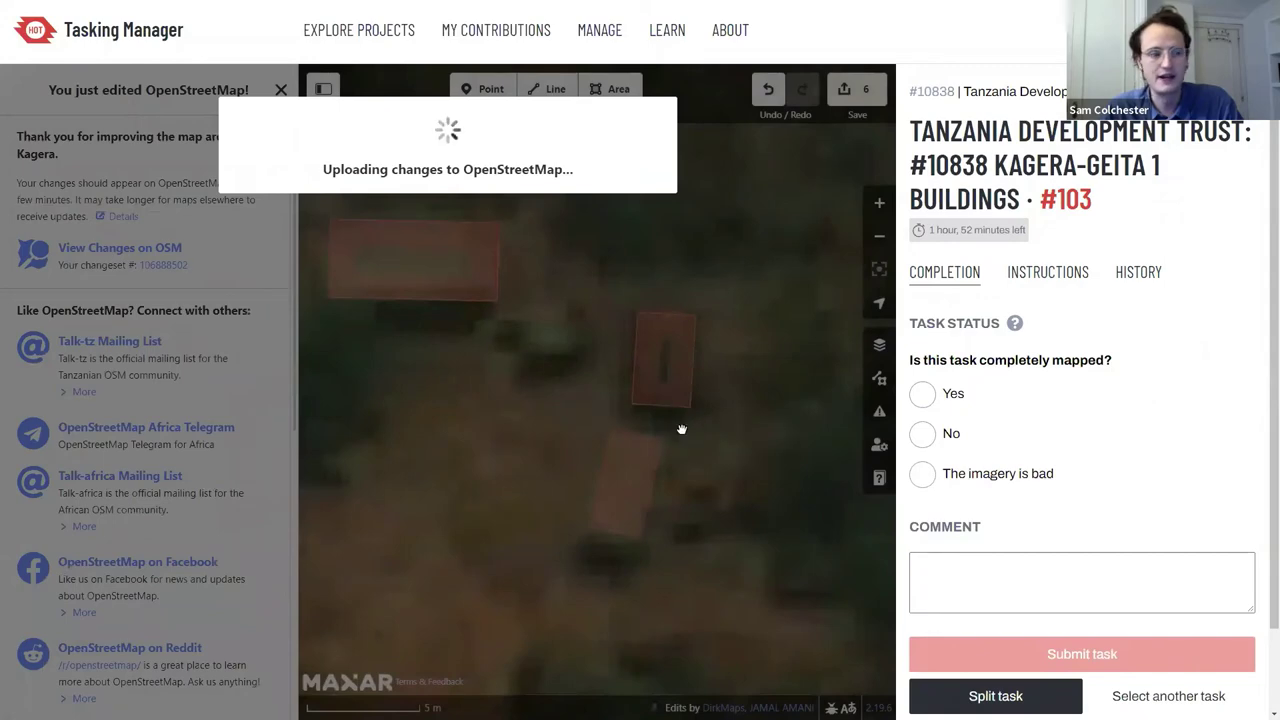
{"action": "scroll", "coordinate": [729, 468], "scroll_direction": "down", "scroll_amount": 4}
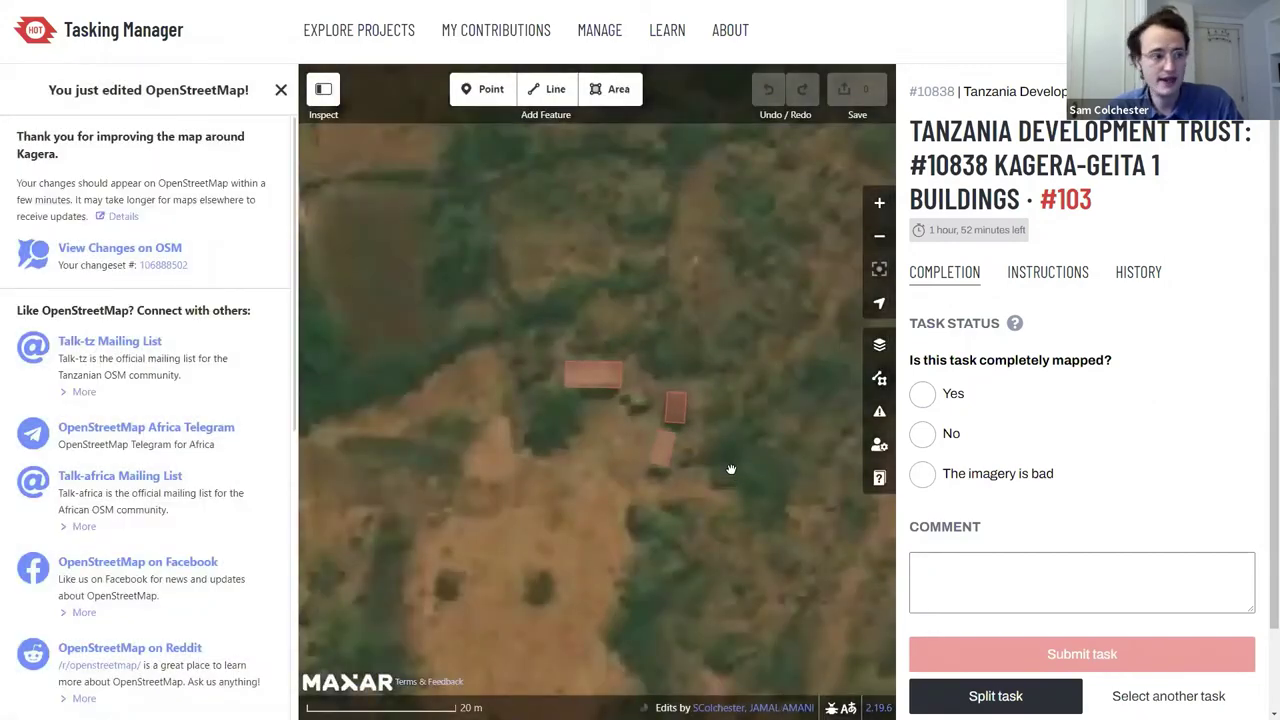
Trace the first roof as a four-corner area and tag it Building
{"action": "scroll", "coordinate": [523, 331], "scroll_direction": "down", "scroll_amount": 2}
{"action": "scroll", "coordinate": [626, 363], "scroll_direction": "up", "scroll_amount": 5}
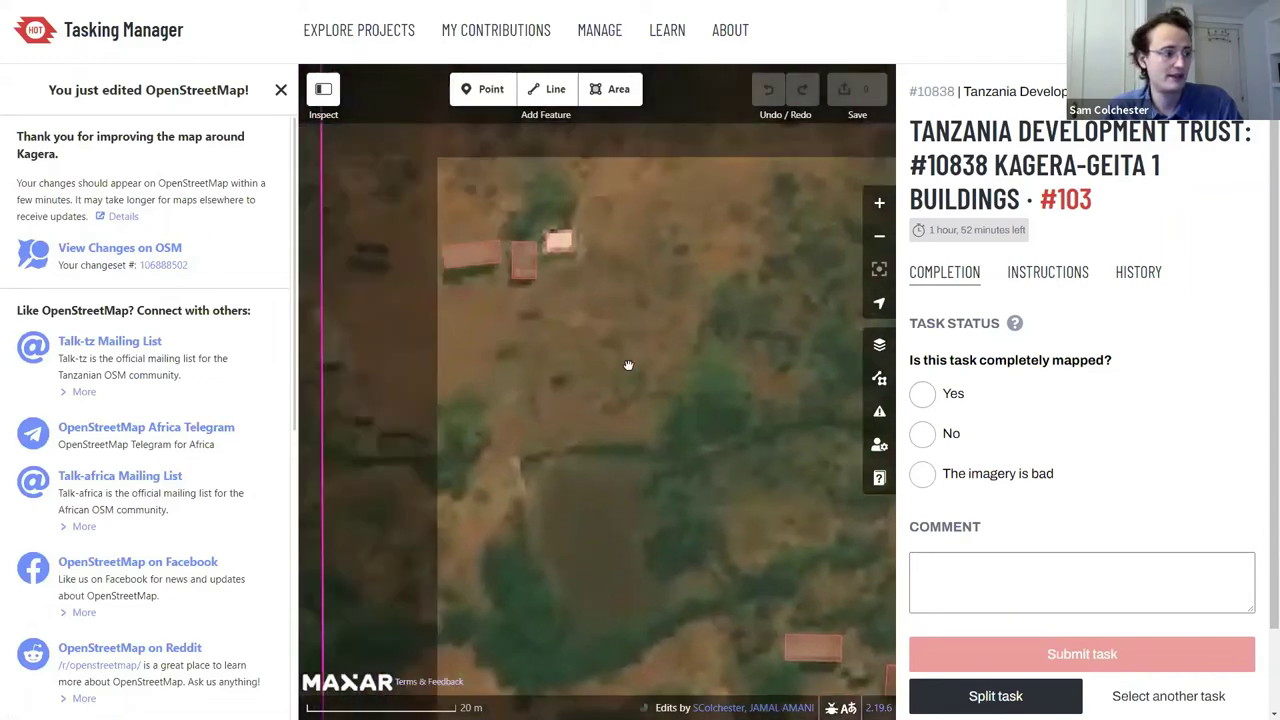
{"action": "scroll", "coordinate": [552, 378], "scroll_direction": "up", "scroll_amount": 5}
{"action": "key", "text": "3"}
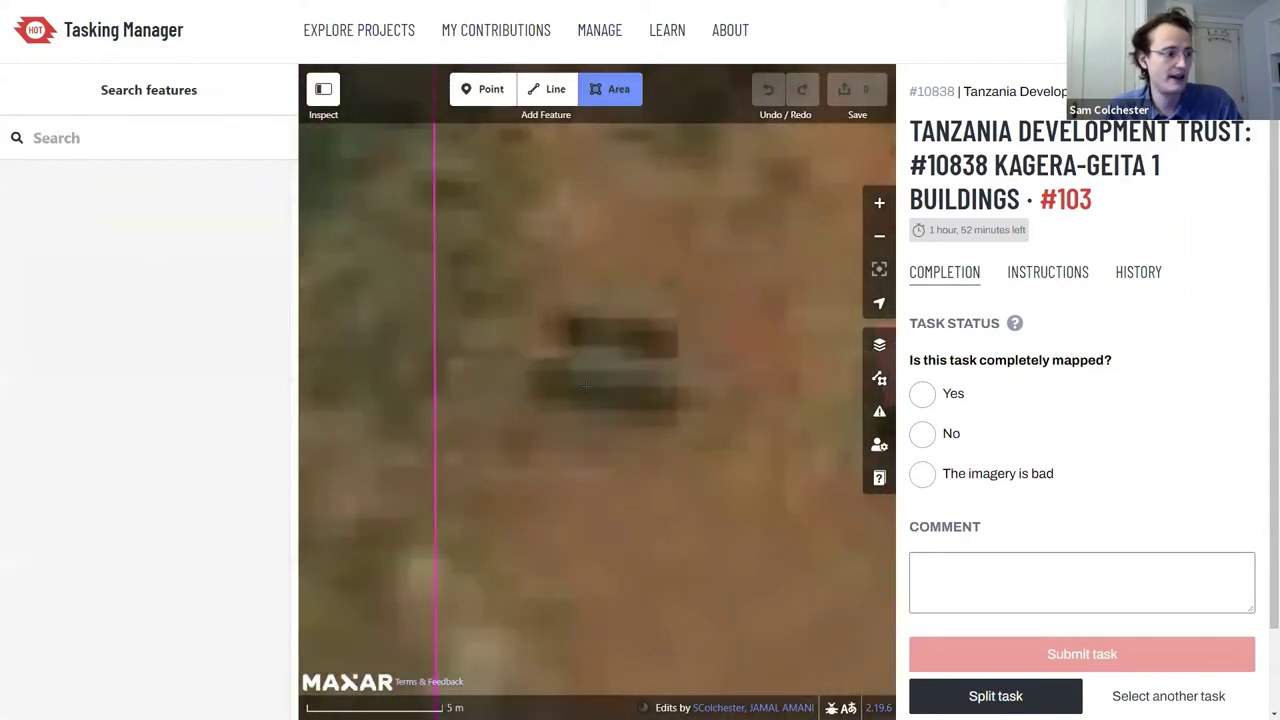
{"action": "left_click", "coordinate": [565, 301]}
{"action": "left_click", "coordinate": [684, 317]}
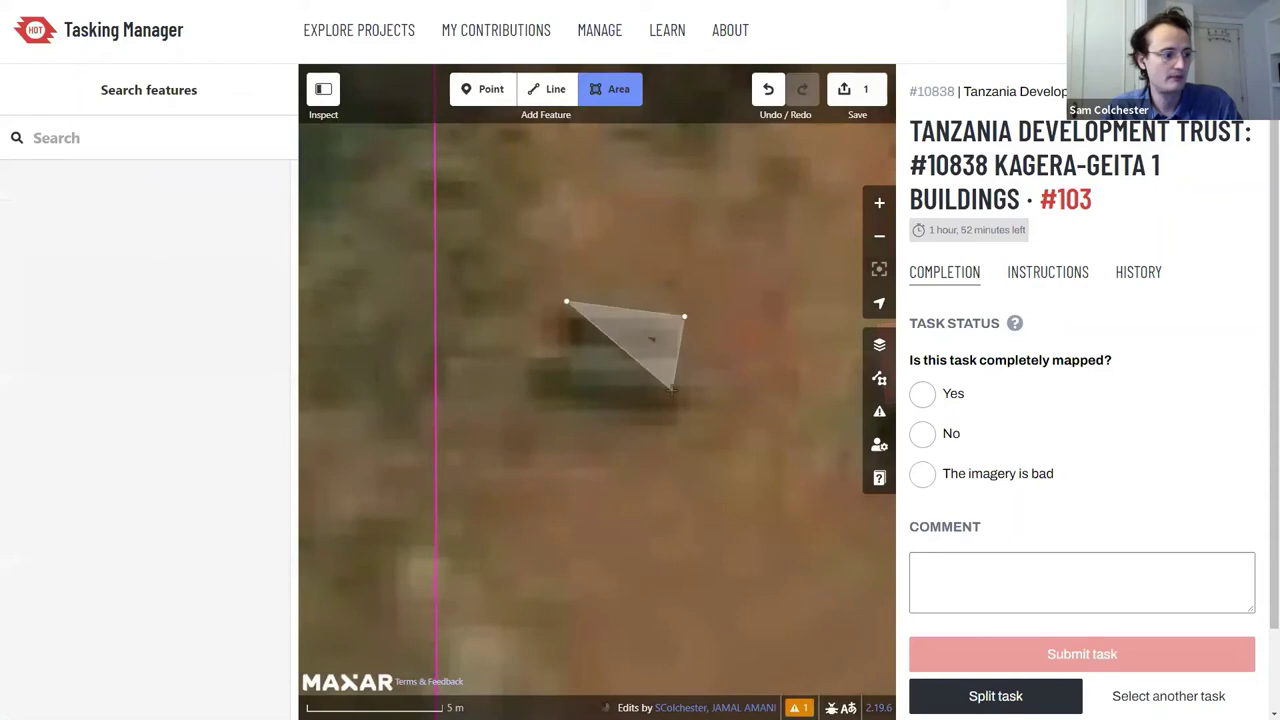
{"action": "left_click", "coordinate": [672, 390]}
{"action": "left_click", "coordinate": [545, 369]}
{"action": "left_click", "coordinate": [545, 369]}
{"action": "left_click", "coordinate": [160, 203]}
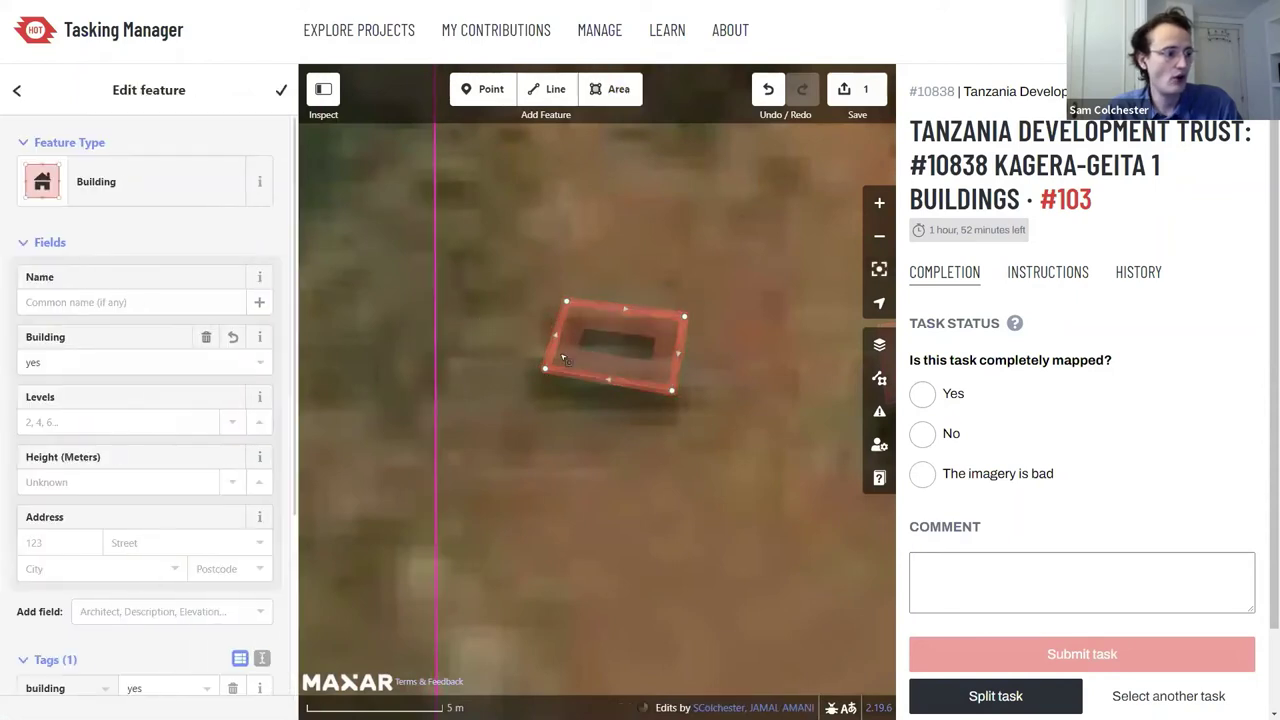
{"action": "right_click", "coordinate": [585, 365]}
{"action": "key", "text": "Escape"}
{"action": "left_click", "coordinate": [586, 517]}
Trace the next roof as an area, tag it Building, and zoom out
{"action": "mouse_move", "coordinate": [587, 234]}
{"action": "left_mouse_down"}
{"action": "mouse_move", "coordinate": [587, 204]}
{"action": "mouse_move", "coordinate": [500, 386]}
{"action": "left_mouse_up"}
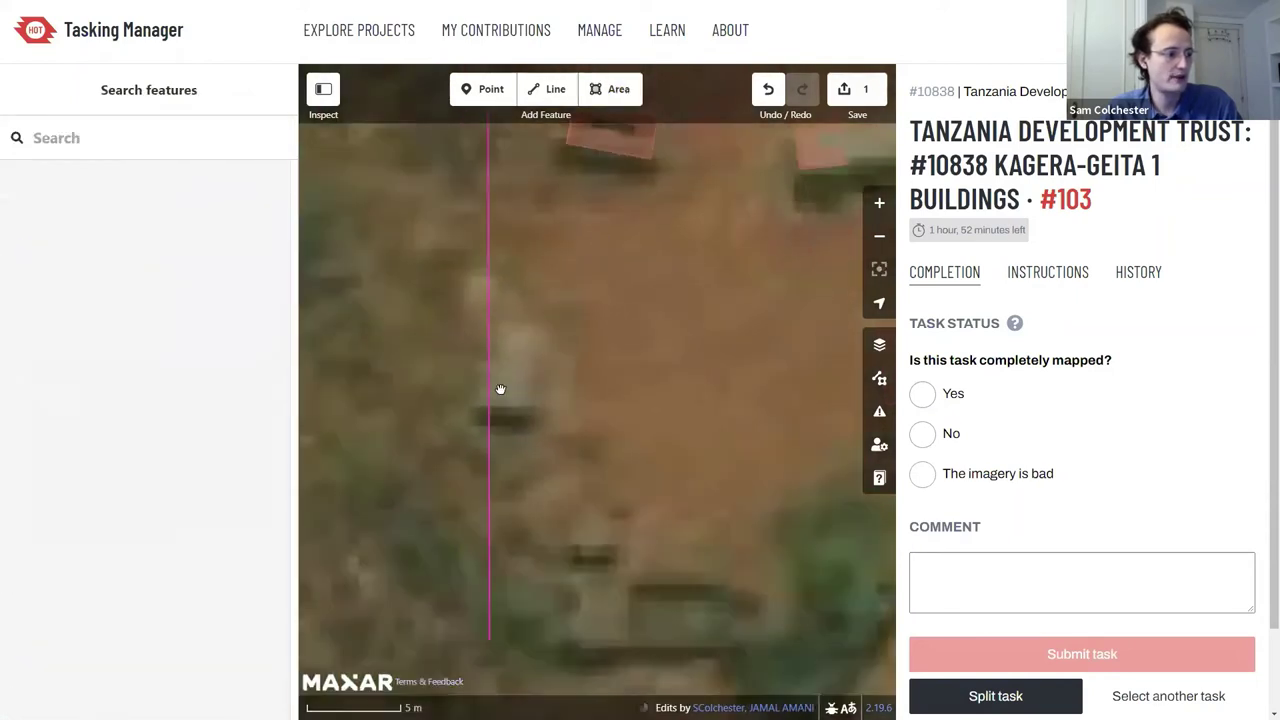
{"action": "left_click", "coordinate": [600, 90]}
{"action": "left_click", "coordinate": [532, 417]}
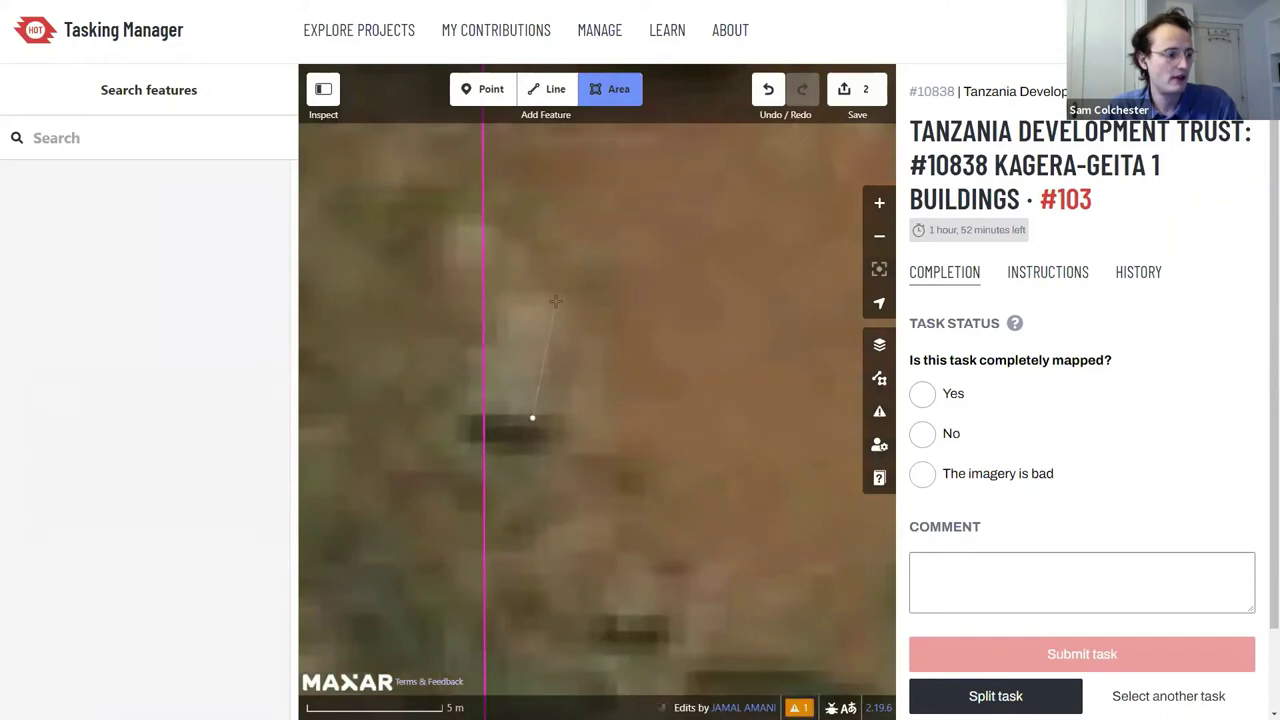
{"action": "left_click", "coordinate": [488, 291]}
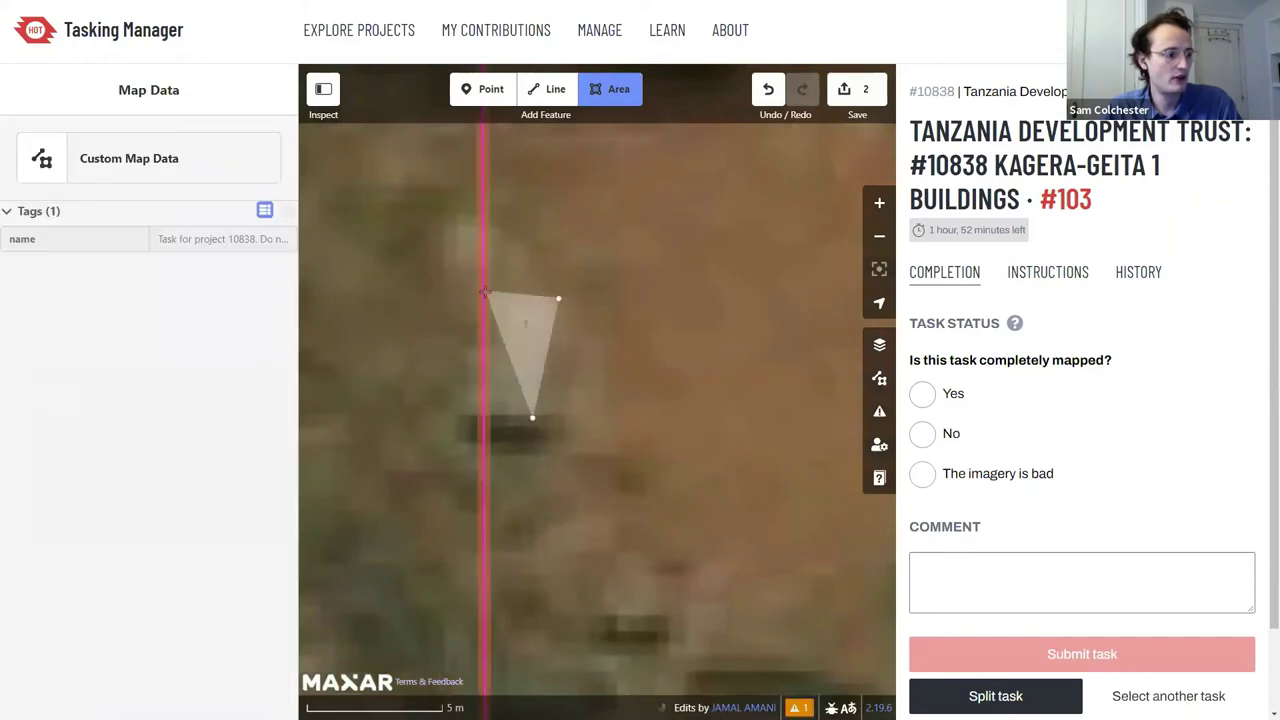
{"action": "double_click", "coordinate": [464, 413]}
{"action": "left_click", "coordinate": [120, 200]}
{"action": "right_click", "coordinate": [535, 395]}
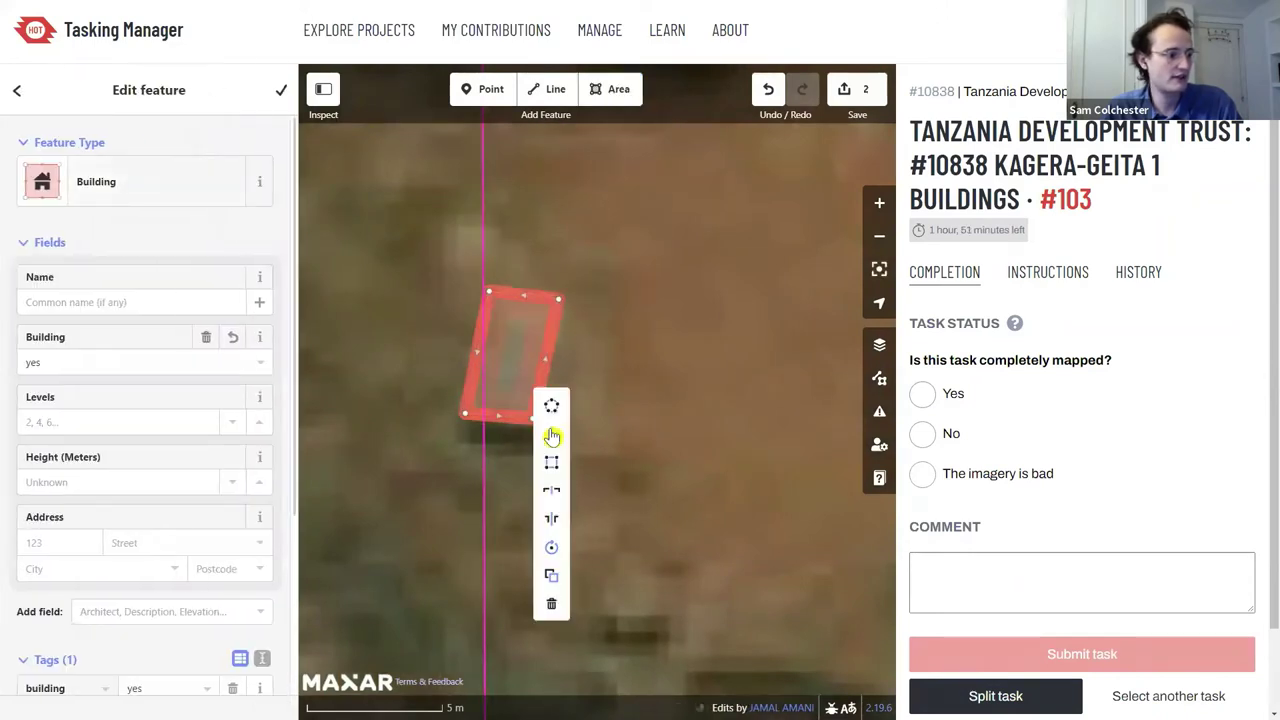
{"action": "key", "text": "Escape"}
{"action": "key", "text": "Escape"}
{"action": "scroll", "coordinate": [731, 317], "scroll_direction": "down", "scroll_amount": 5}
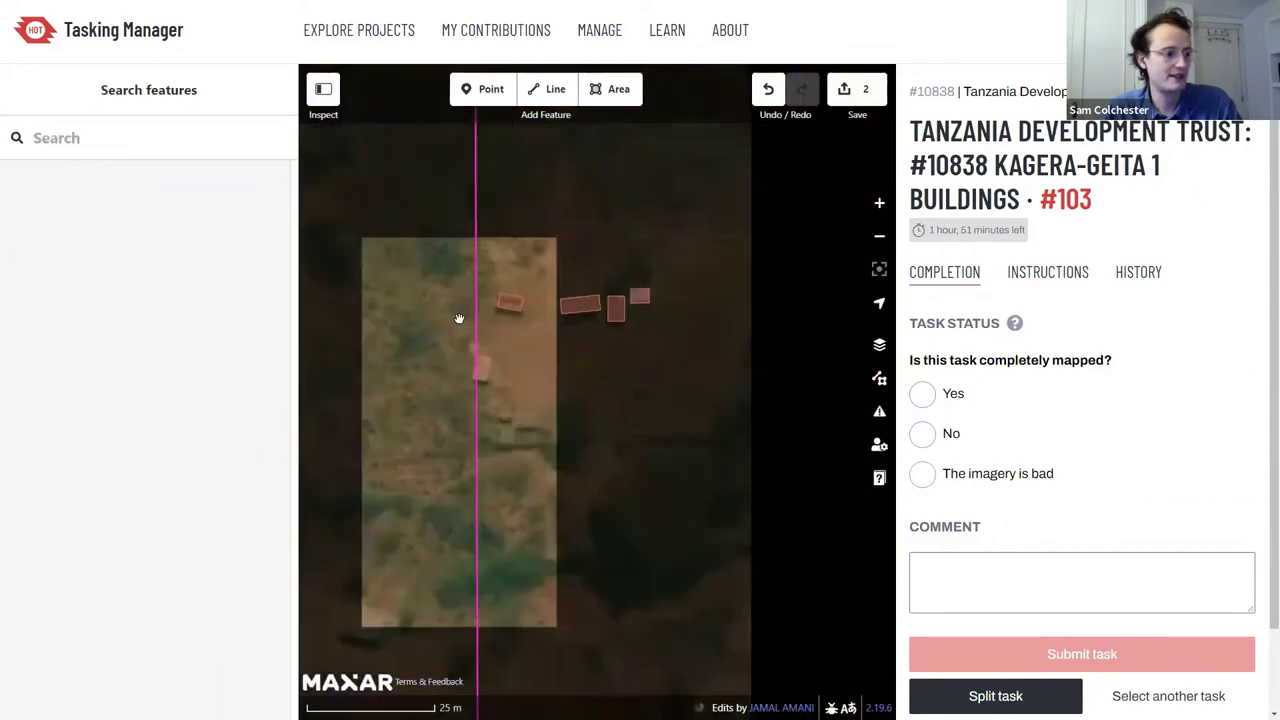
{"action": "scroll", "coordinate": [600, 428], "scroll_direction": "down", "scroll_amount": 4}
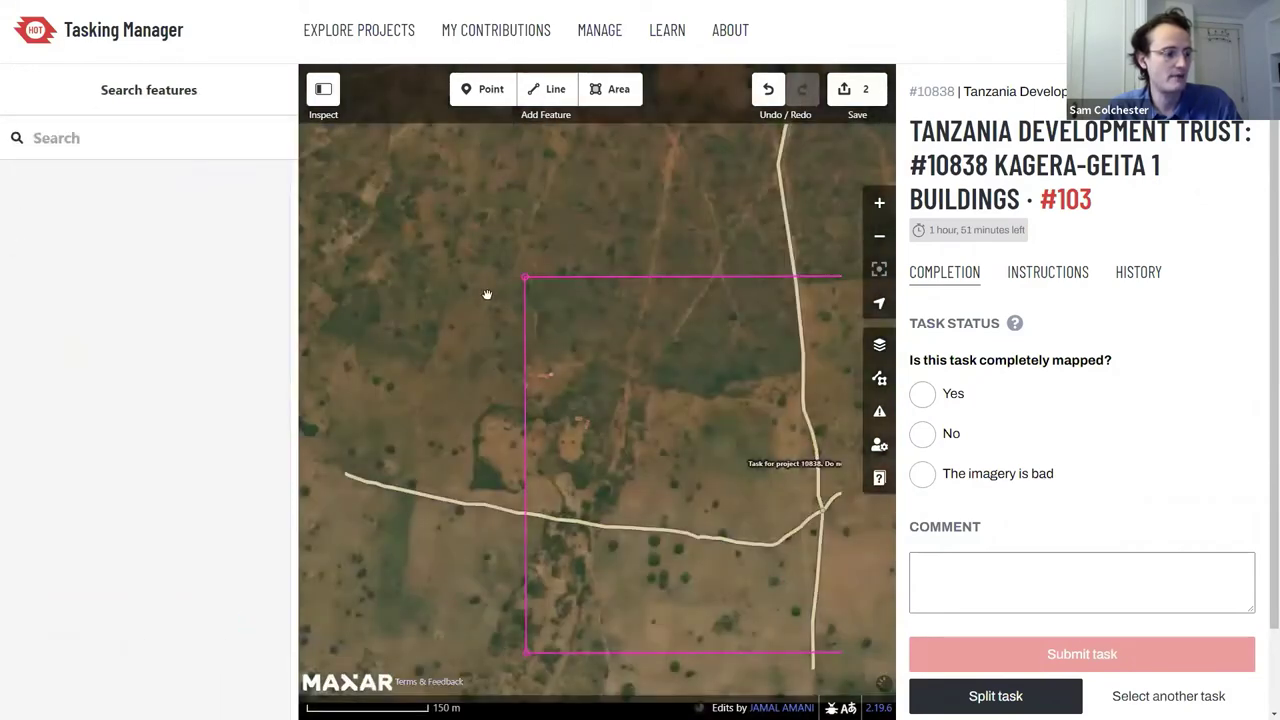
Centre the task area and answer Yes to 'Is this task completely mapped?'
{"action": "left_click_drag", "start_coordinate": [564, 540], "coordinate": [446, 493]}
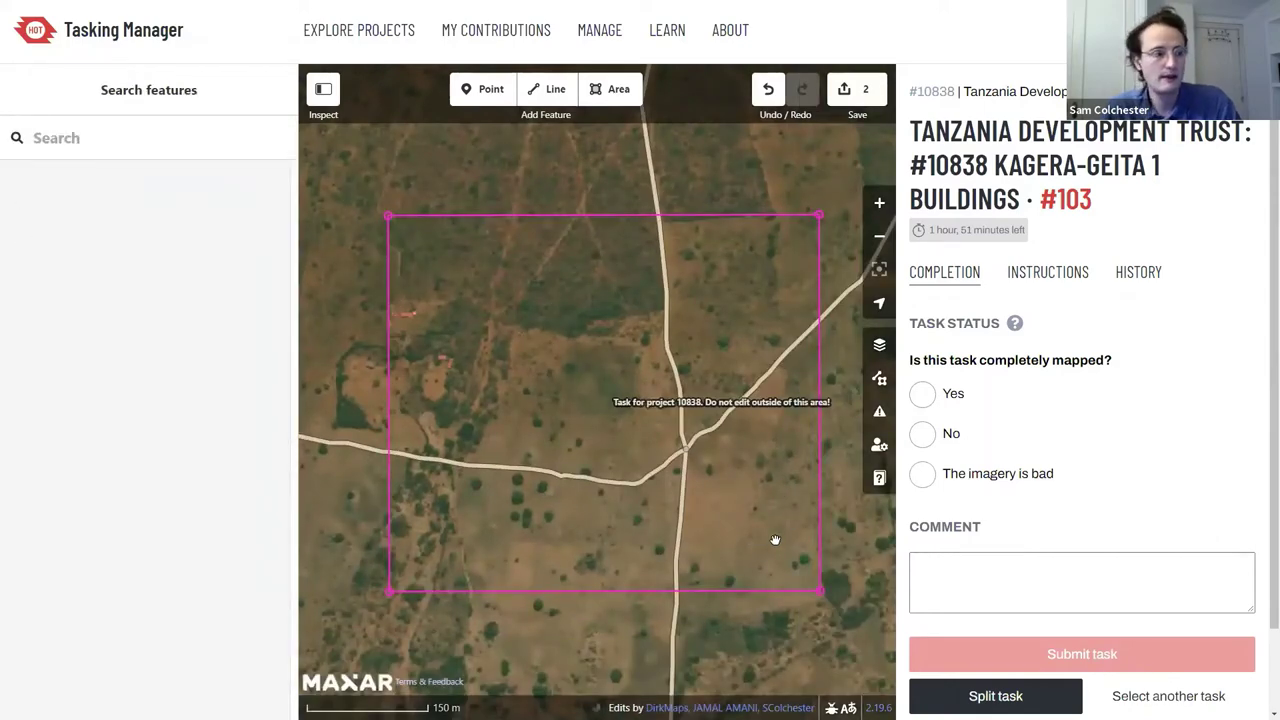
{"action": "left_click_drag", "start_coordinate": [911, 323], "coordinate": [1000, 325]}
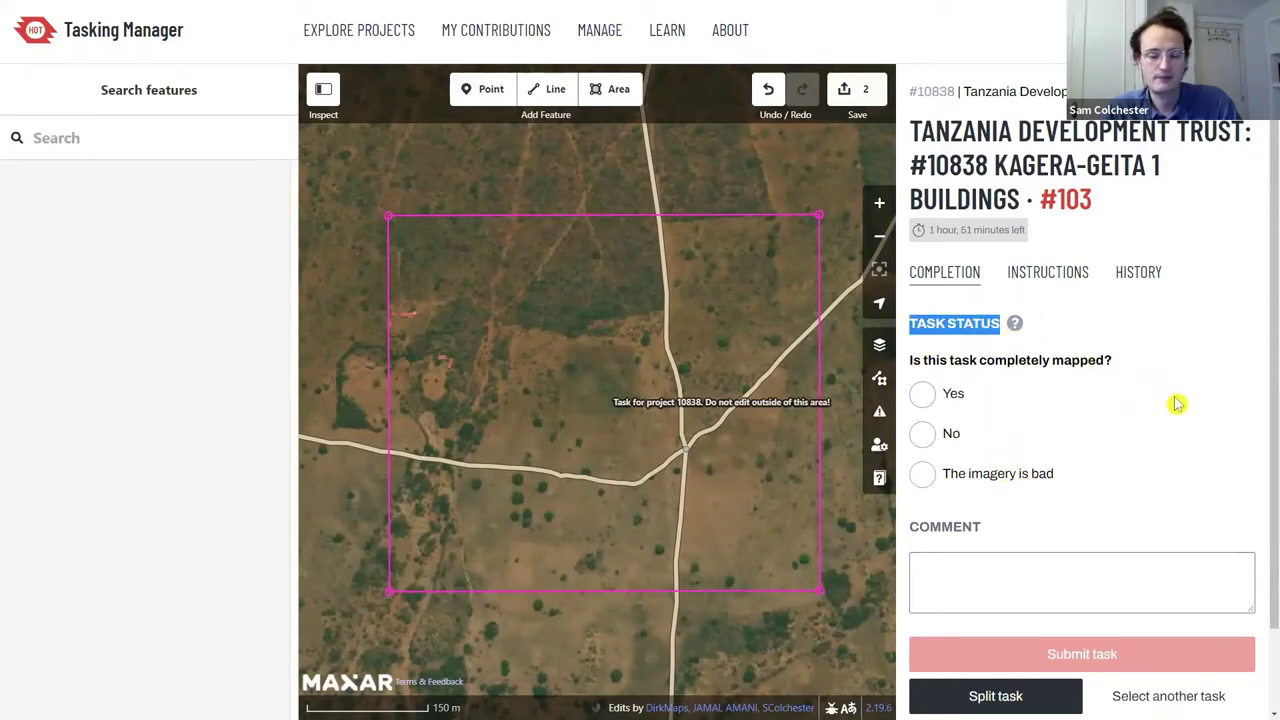
{"action": "left_click_drag", "start_coordinate": [911, 360], "coordinate": [1143, 363]}
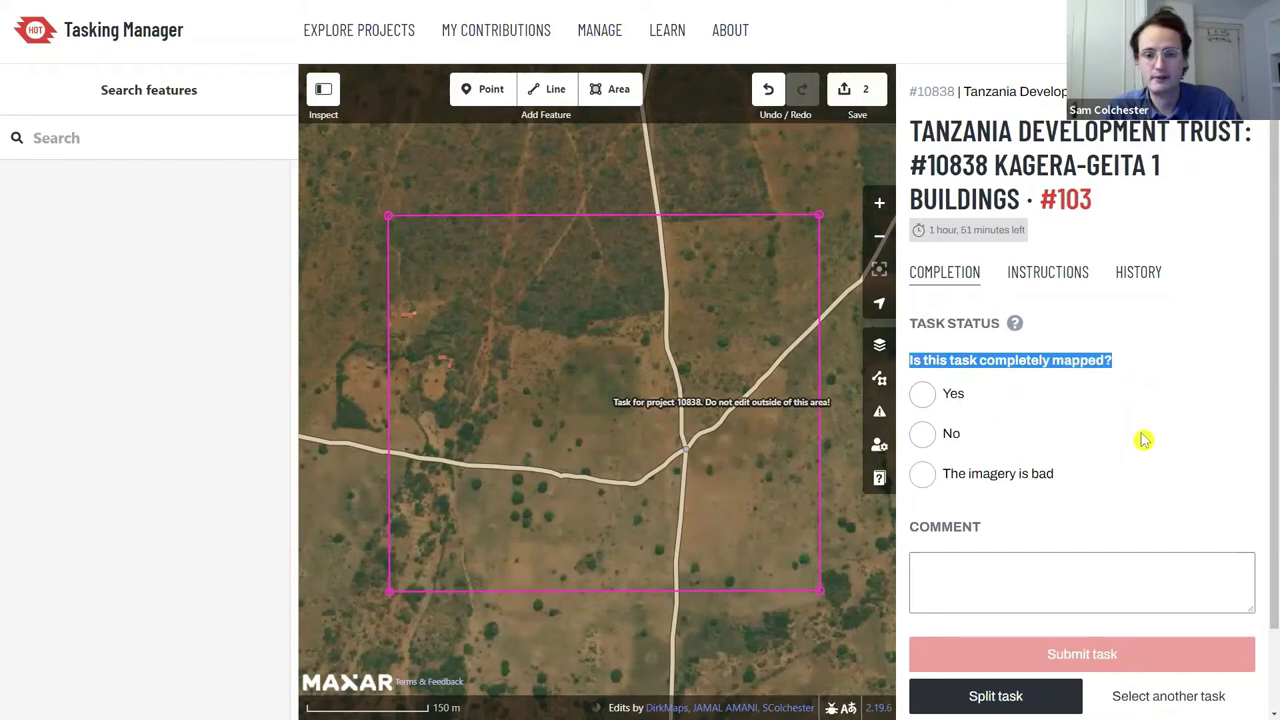
{"action": "left_click_drag", "start_coordinate": [929, 361], "coordinate": [1090, 500]}
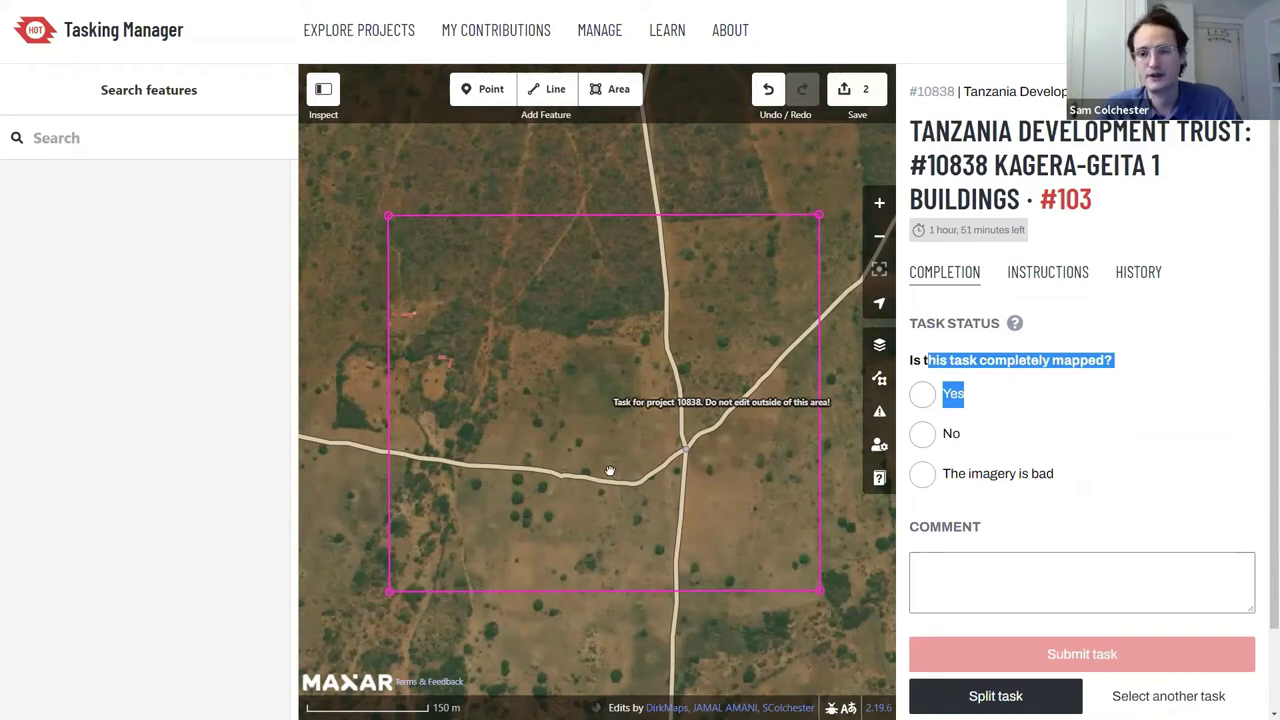
{"action": "left_click", "coordinate": [920, 398]}
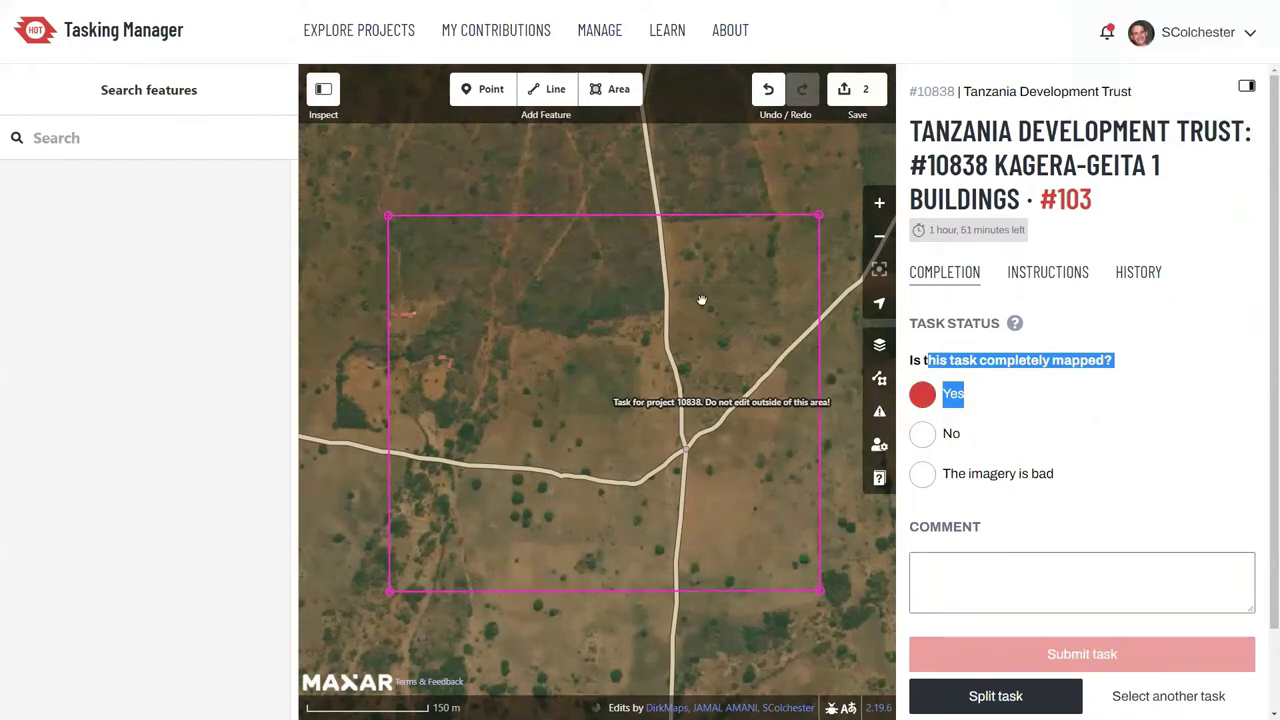
Zoom into the imagery to check the buildings, then switch the answer to No
{"action": "scroll", "coordinate": [491, 535], "scroll_direction": "up", "scroll_amount": 5}
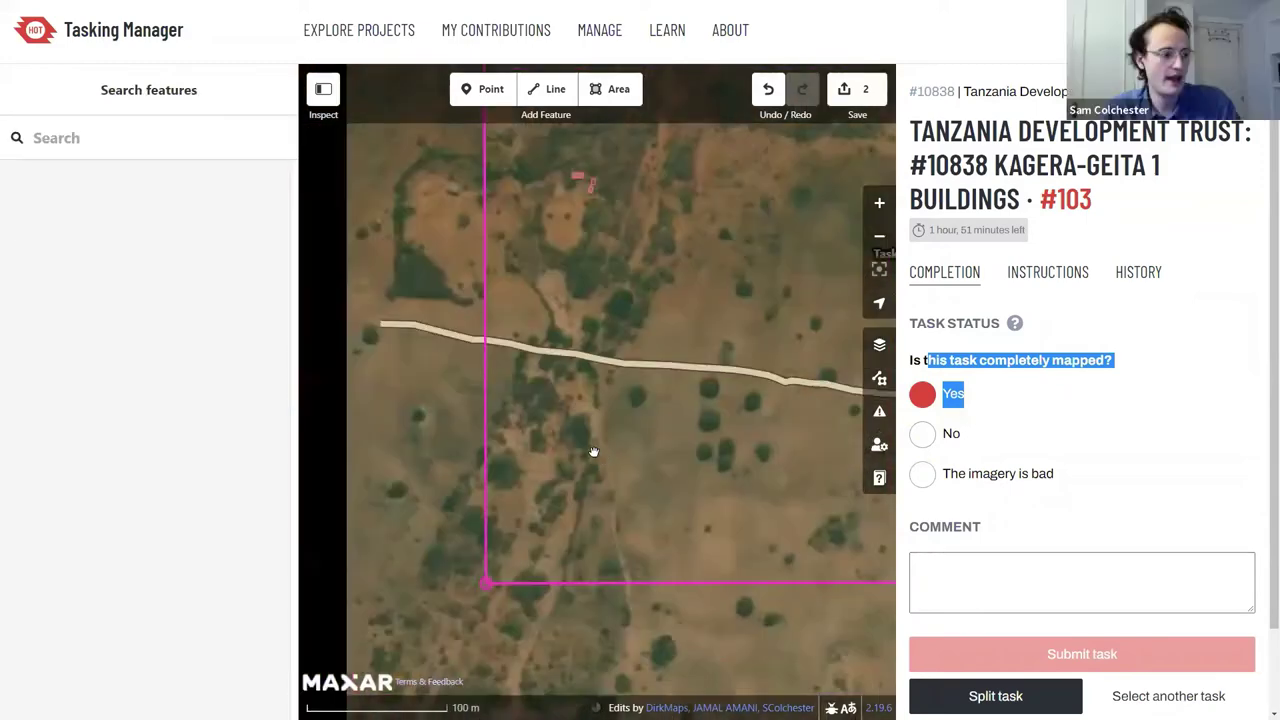
{"action": "scroll", "coordinate": [603, 443], "scroll_direction": "up", "scroll_amount": 3}
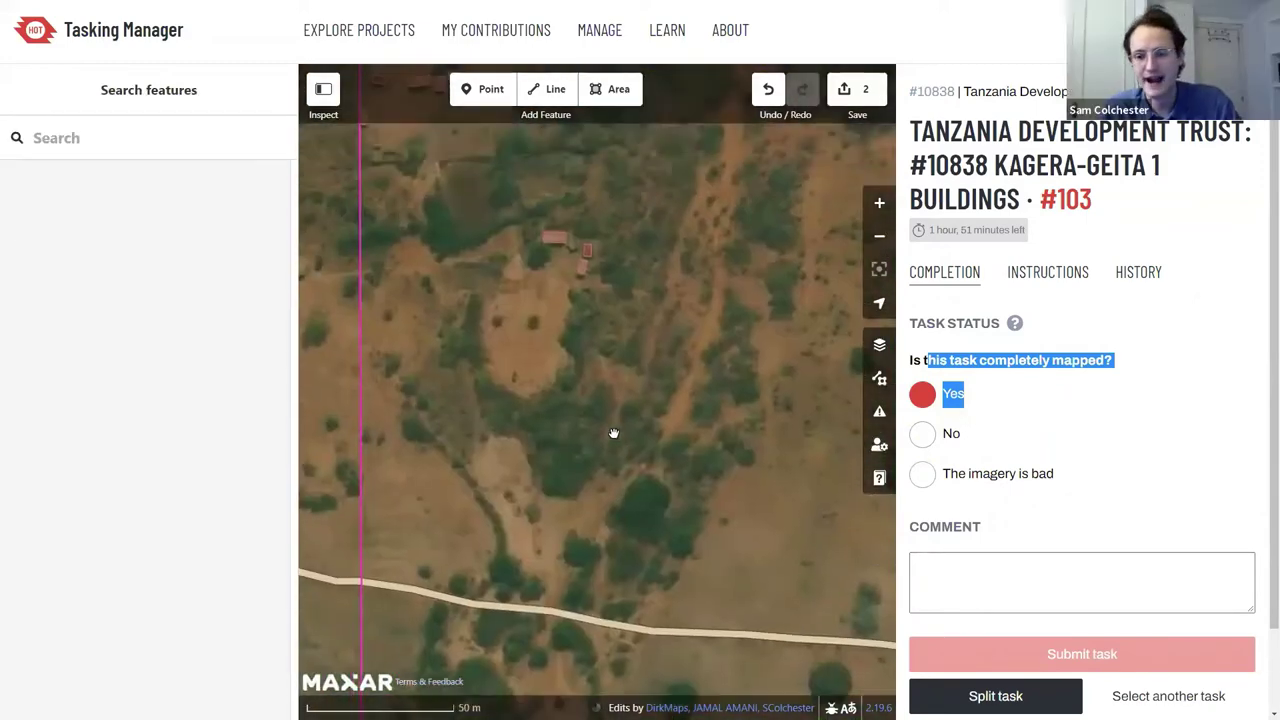
{"action": "scroll", "coordinate": [613, 433], "scroll_direction": "up", "scroll_amount": 2}
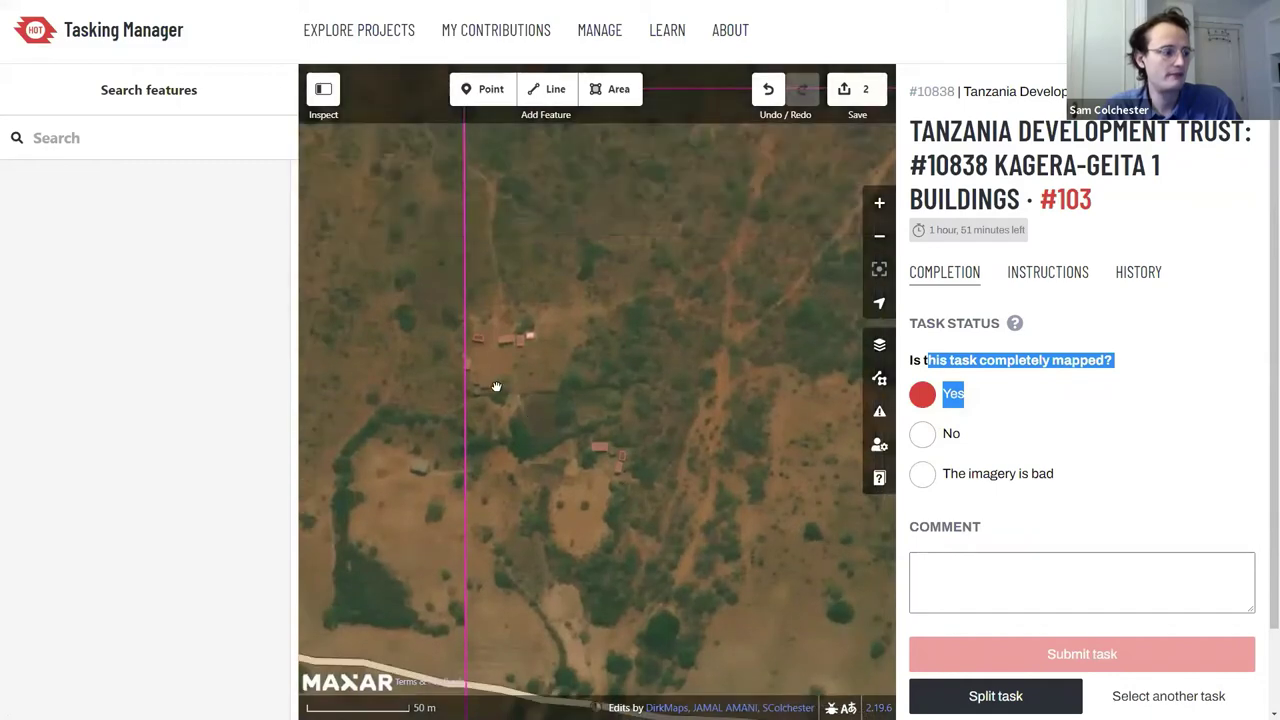
{"action": "scroll", "coordinate": [448, 409], "scroll_direction": "up", "scroll_amount": 2}
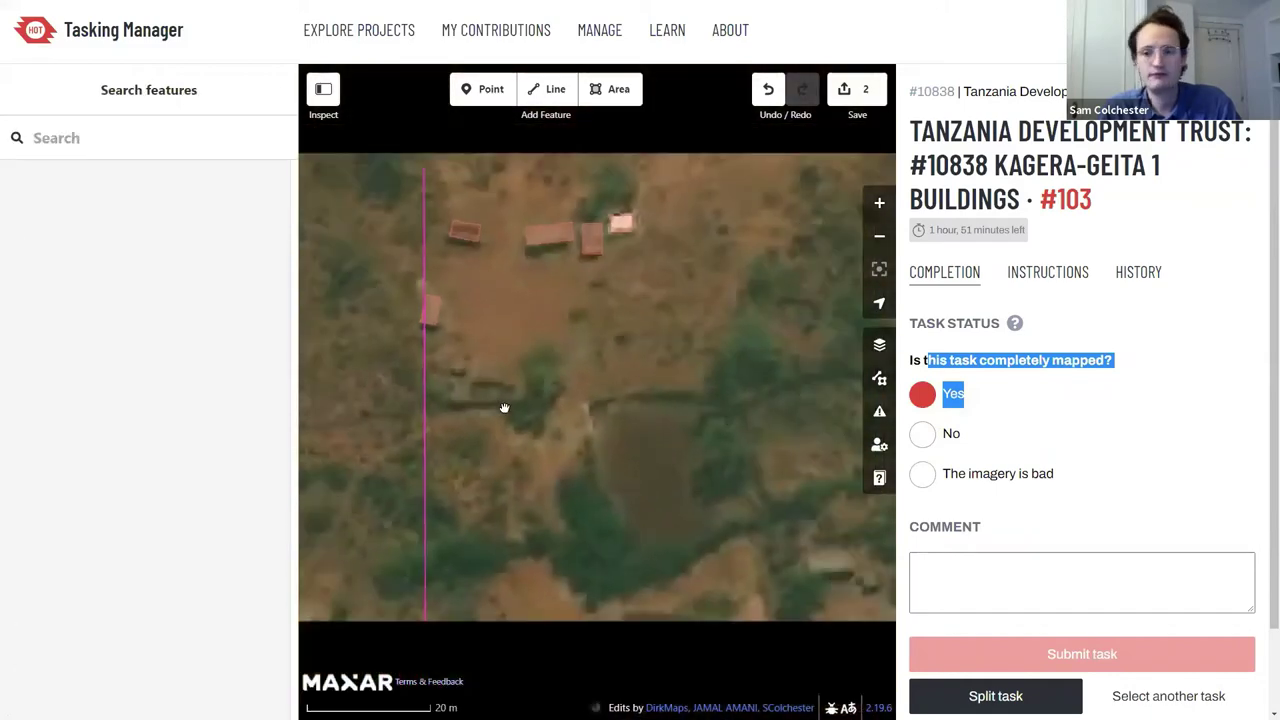
{"action": "scroll", "coordinate": [530, 409], "scroll_direction": "down", "scroll_amount": 3}
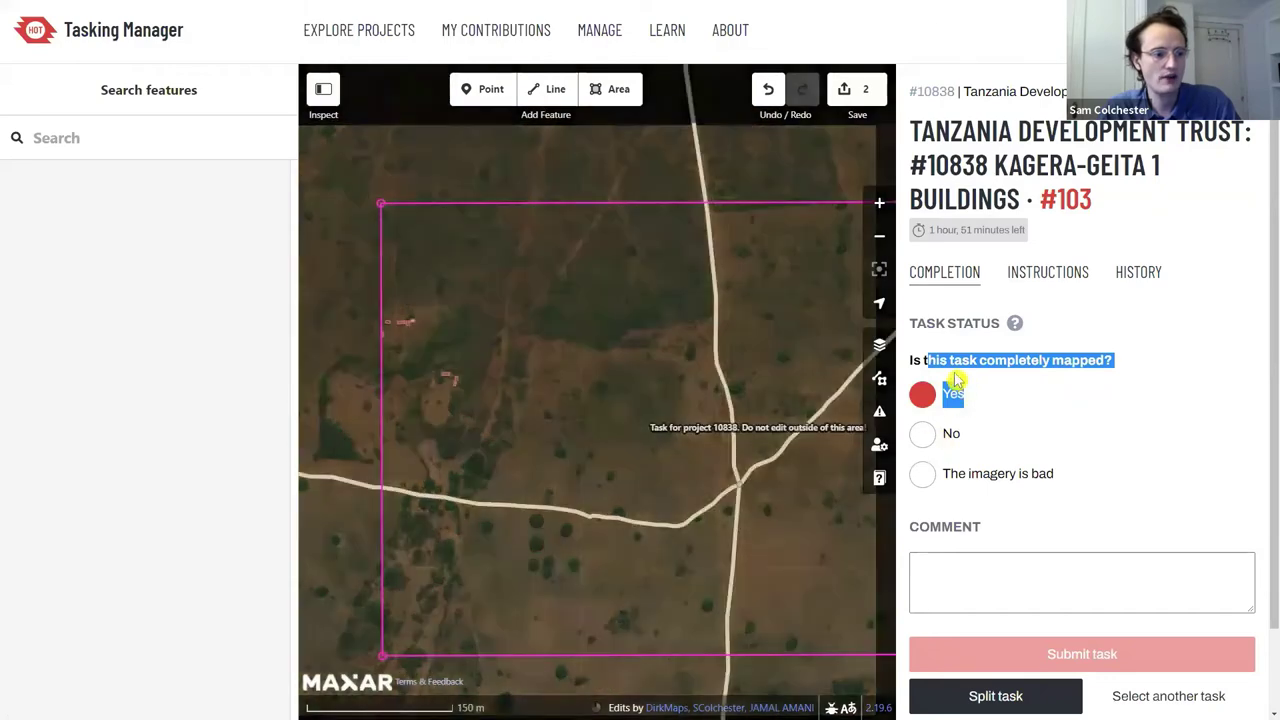
{"action": "left_click", "coordinate": [922, 433]}
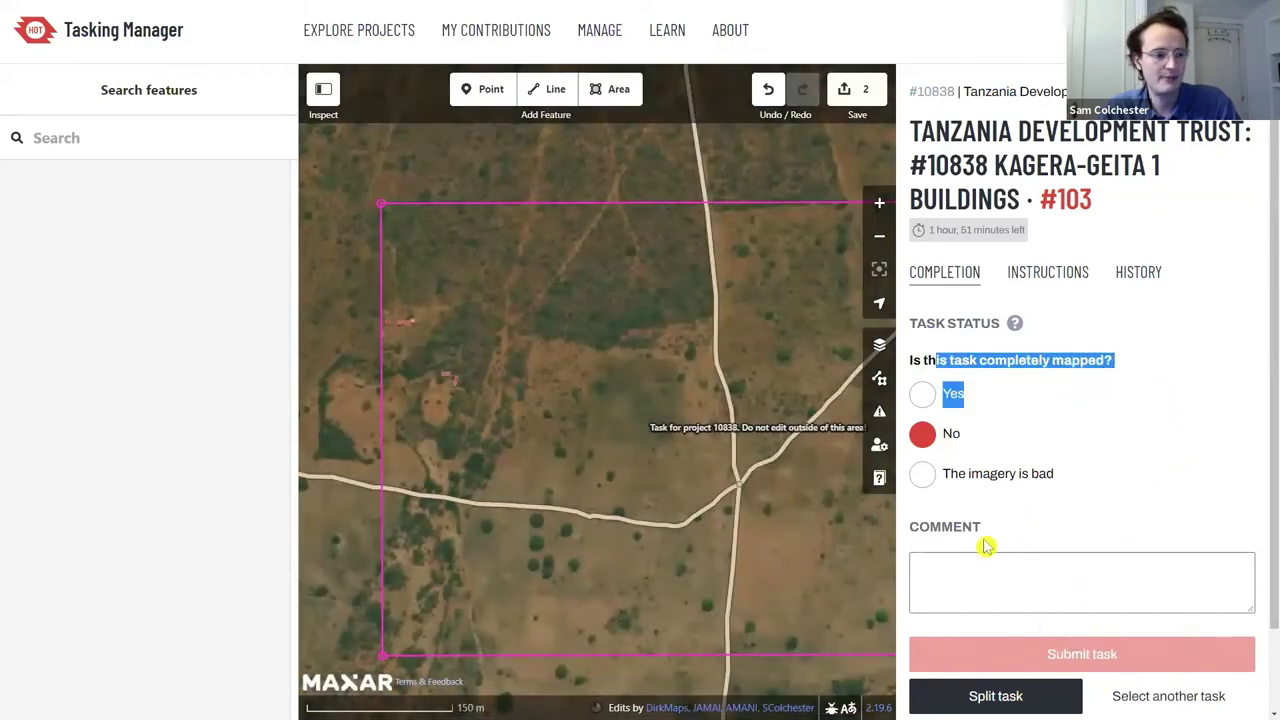
Select and deselect the minor road, then zoom around the task boundary
{"action": "left_click", "coordinate": [1040, 422]}
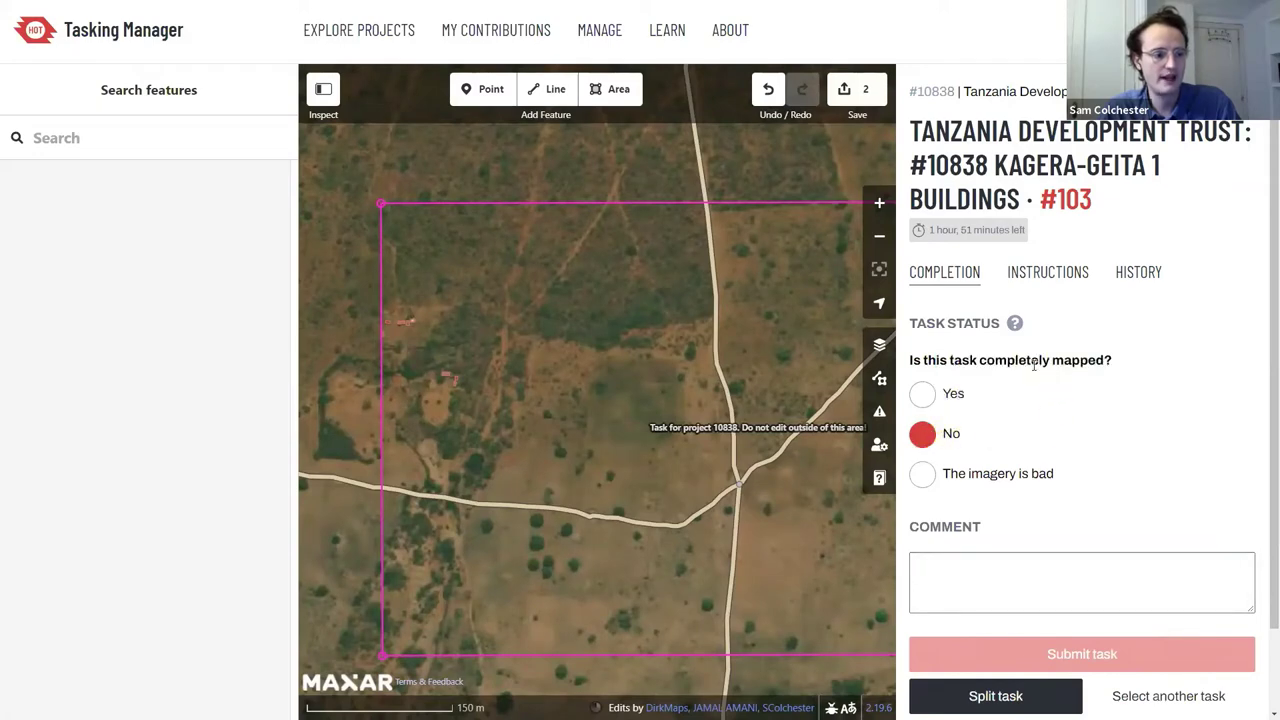
{"action": "left_click", "coordinate": [620, 520]}
{"action": "left_click", "coordinate": [617, 542]}
{"action": "scroll", "coordinate": [617, 542], "scroll_direction": "up", "scroll_amount": 5}
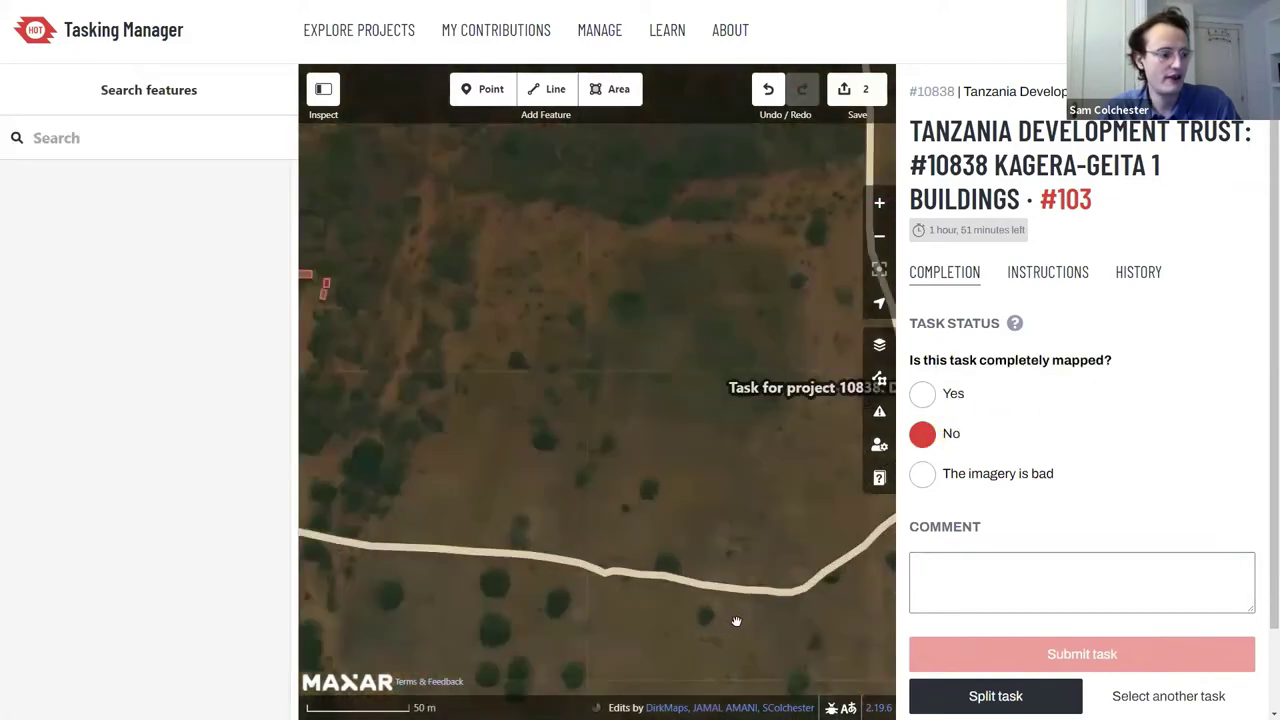
{"action": "scroll", "coordinate": [611, 496], "scroll_direction": "down", "scroll_amount": 5}
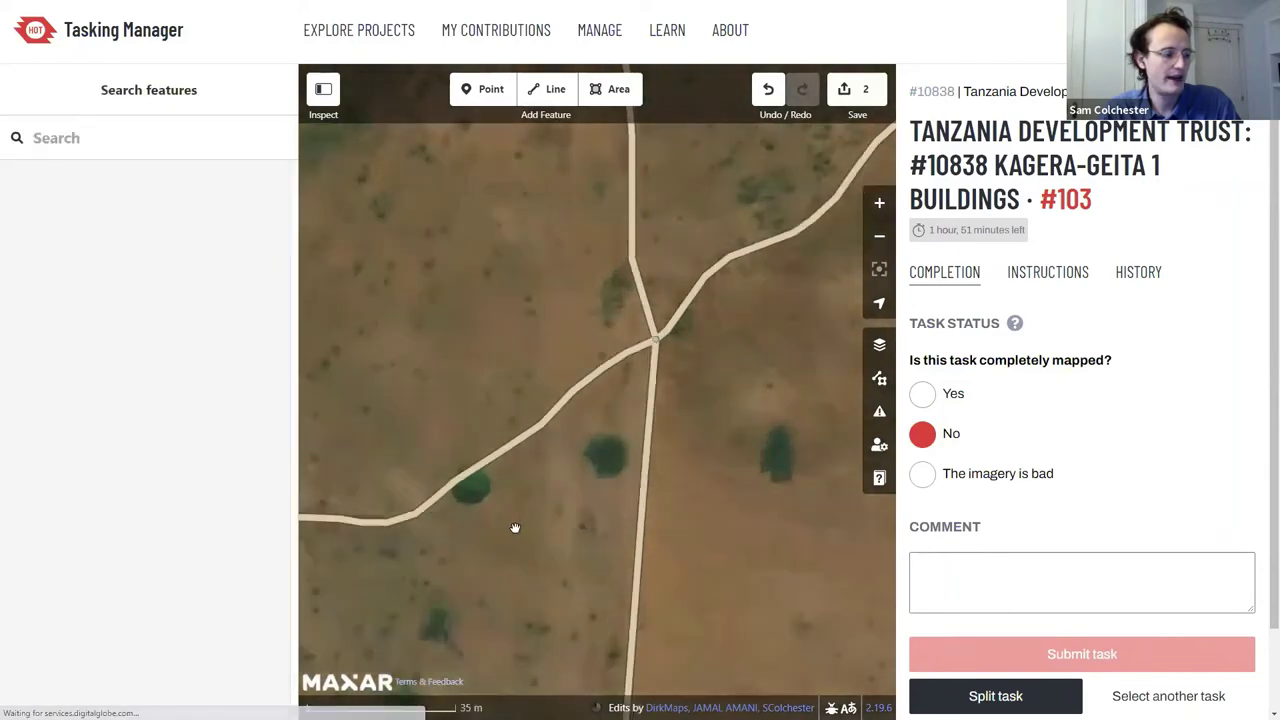
{"action": "scroll", "coordinate": [694, 511], "scroll_direction": "up", "scroll_amount": 5}
{"action": "scroll", "coordinate": [563, 246], "scroll_direction": "down", "scroll_amount": 3}
{"action": "scroll", "coordinate": [614, 528], "scroll_direction": "up", "scroll_amount": 3}
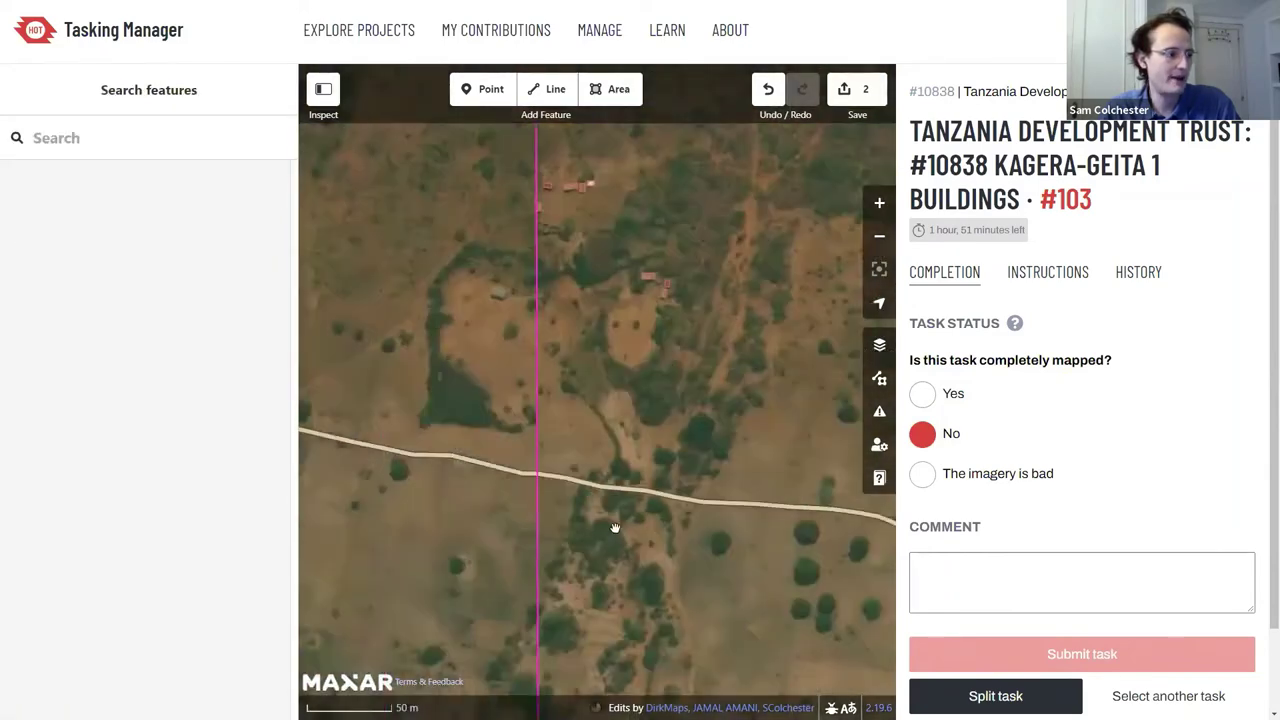
{"action": "scroll", "coordinate": [503, 357], "scroll_direction": "up", "scroll_amount": 4}
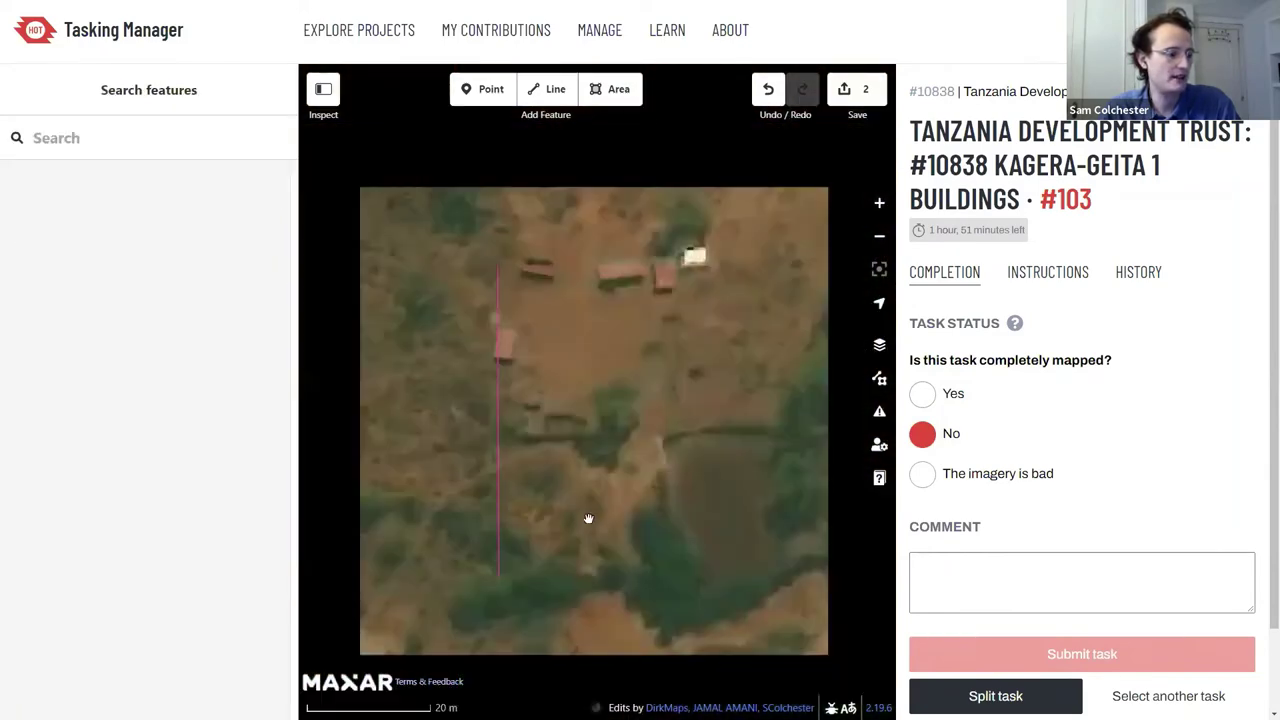
{"action": "scroll", "coordinate": [572, 247], "scroll_direction": "down", "scroll_amount": 5}
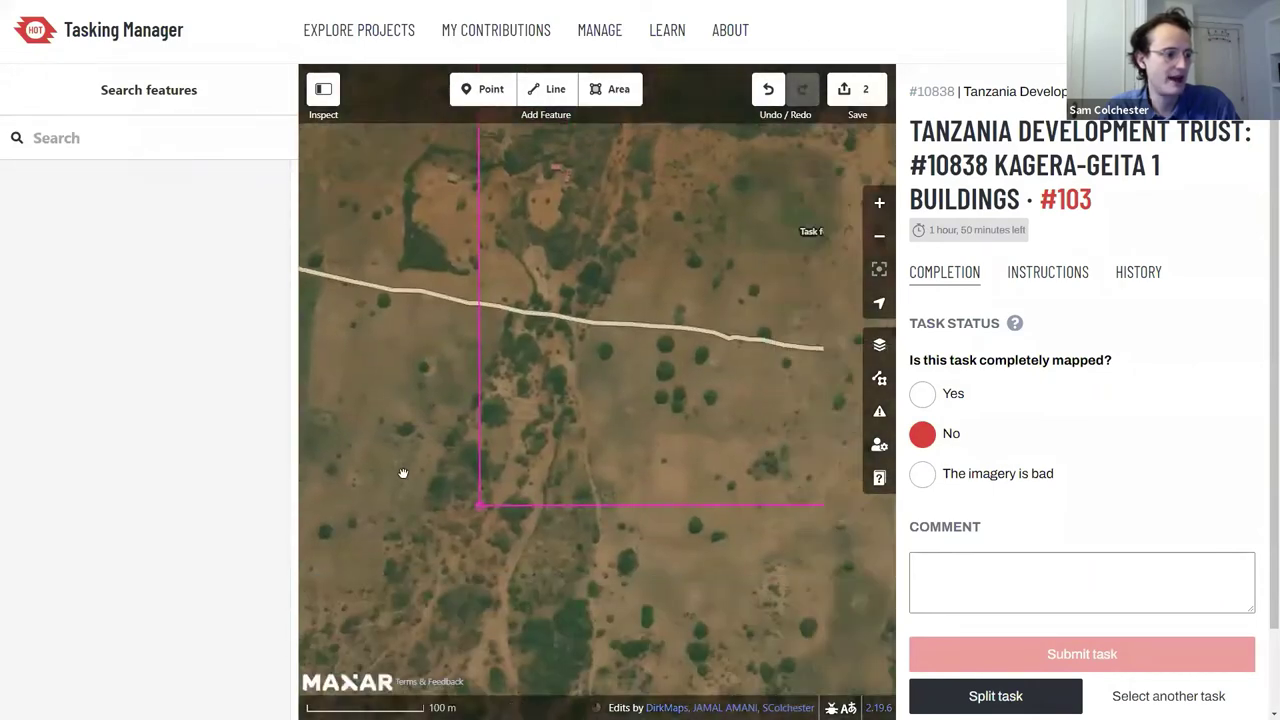
Bring the mapped buildings near the boundary into view and open the OpenStreetMap upload panel
{"action": "left_click_drag", "start_coordinate": [403, 473], "coordinate": [520, 470]}
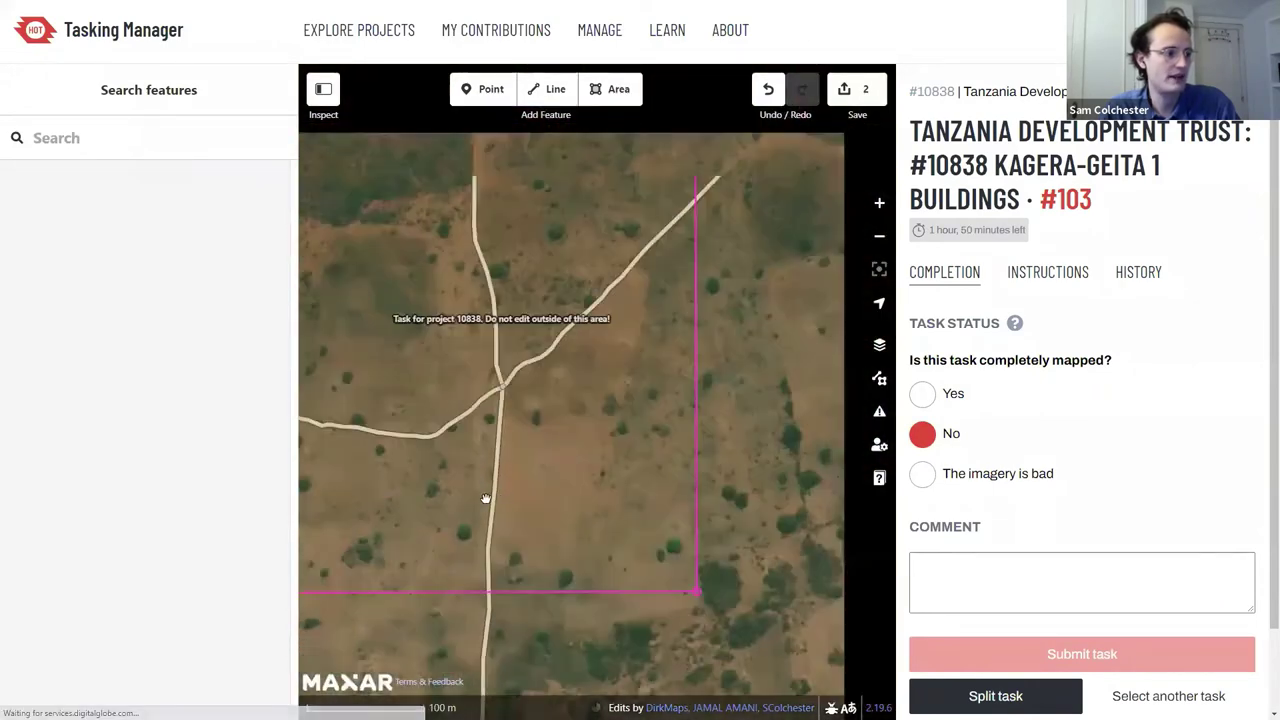
{"action": "left_click", "coordinate": [723, 323]}
{"action": "left_click", "coordinate": [637, 425]}
{"action": "scroll", "coordinate": [637, 425], "scroll_direction": "right", "scroll_amount": 5}
{"action": "scroll", "coordinate": [586, 486], "scroll_direction": "up", "scroll_amount": 3}
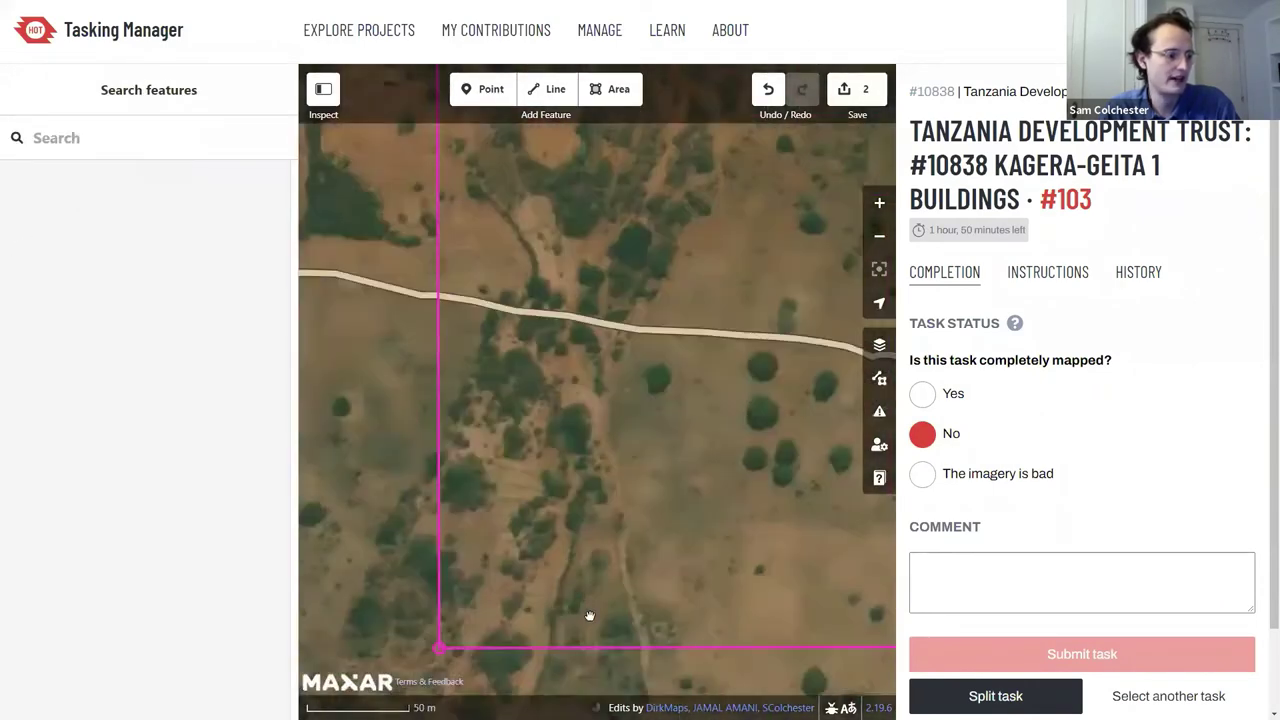
{"action": "left_click", "coordinate": [573, 455]}
{"action": "left_click_drag", "start_coordinate": [573, 455], "coordinate": [586, 391]}
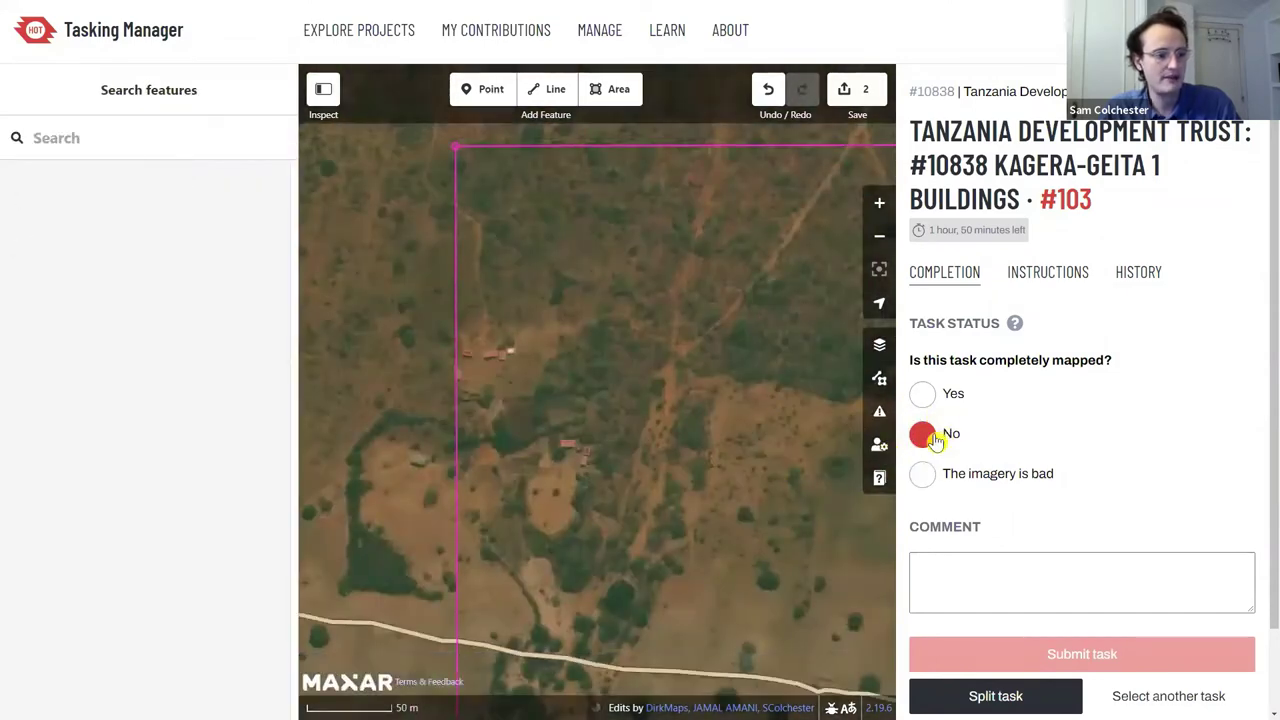
{"action": "left_click", "coordinate": [862, 89]}
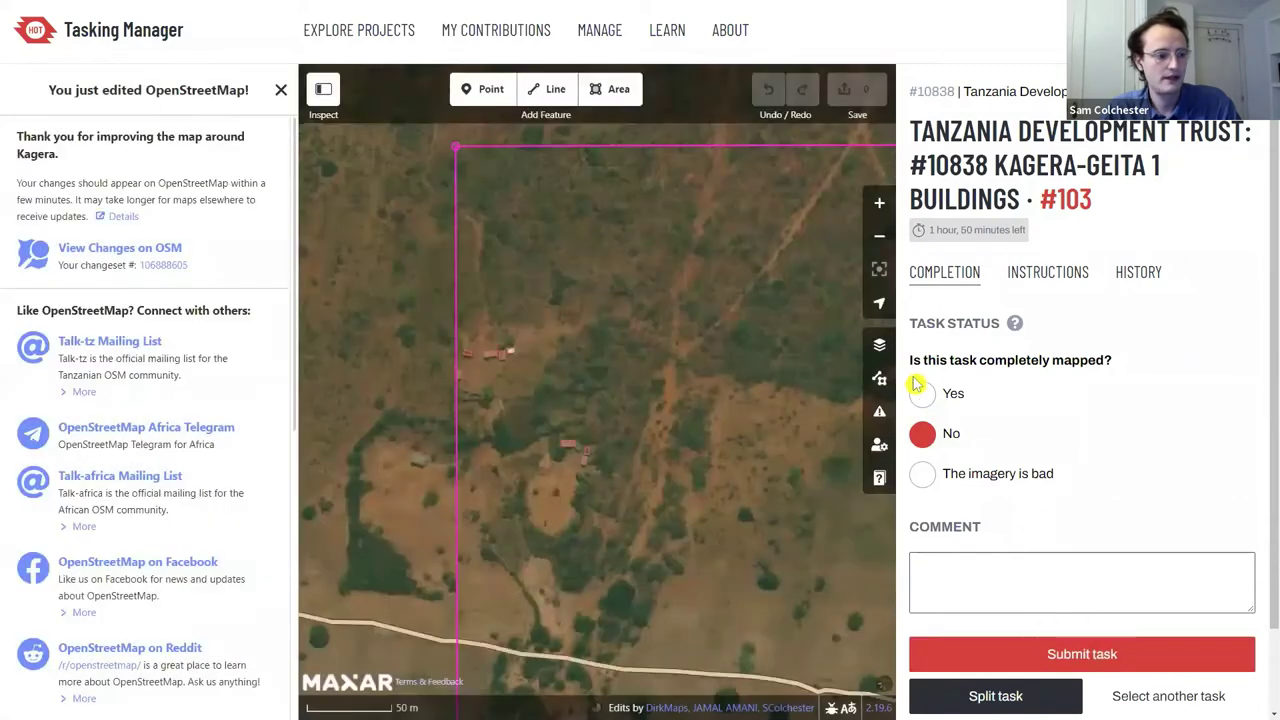
Answer Yes under Task Status to mark task #103 completely mapped
{"action": "left_click", "coordinate": [922, 393]}
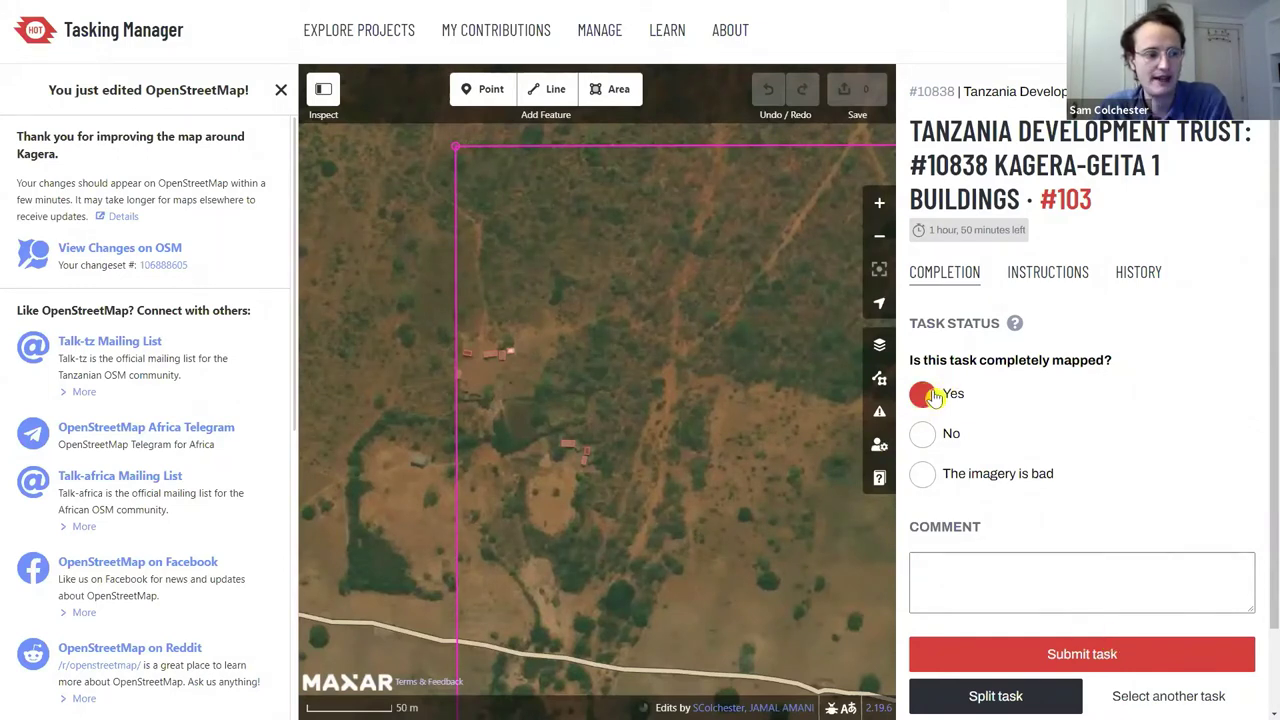
Change the completion answer to No and submit task #103
{"action": "left_click_drag", "start_coordinate": [922, 361], "coordinate": [1104, 361]}
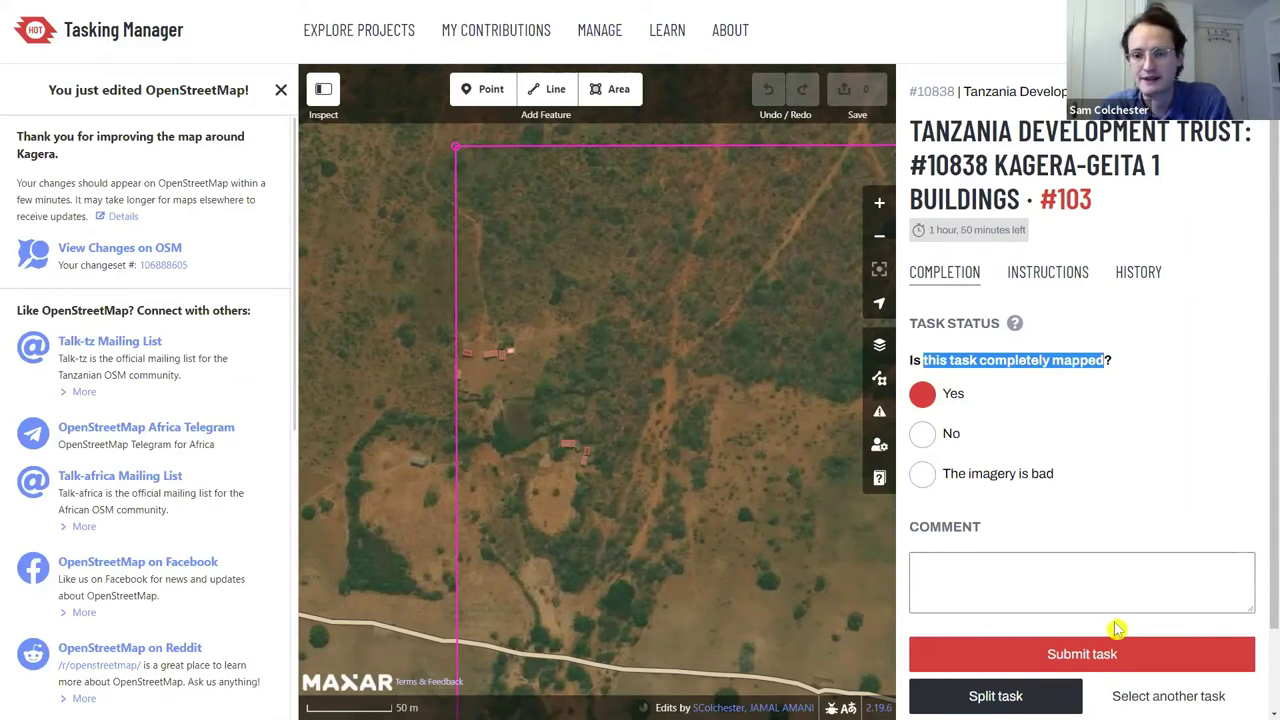
{"action": "left_click", "coordinate": [948, 433]}
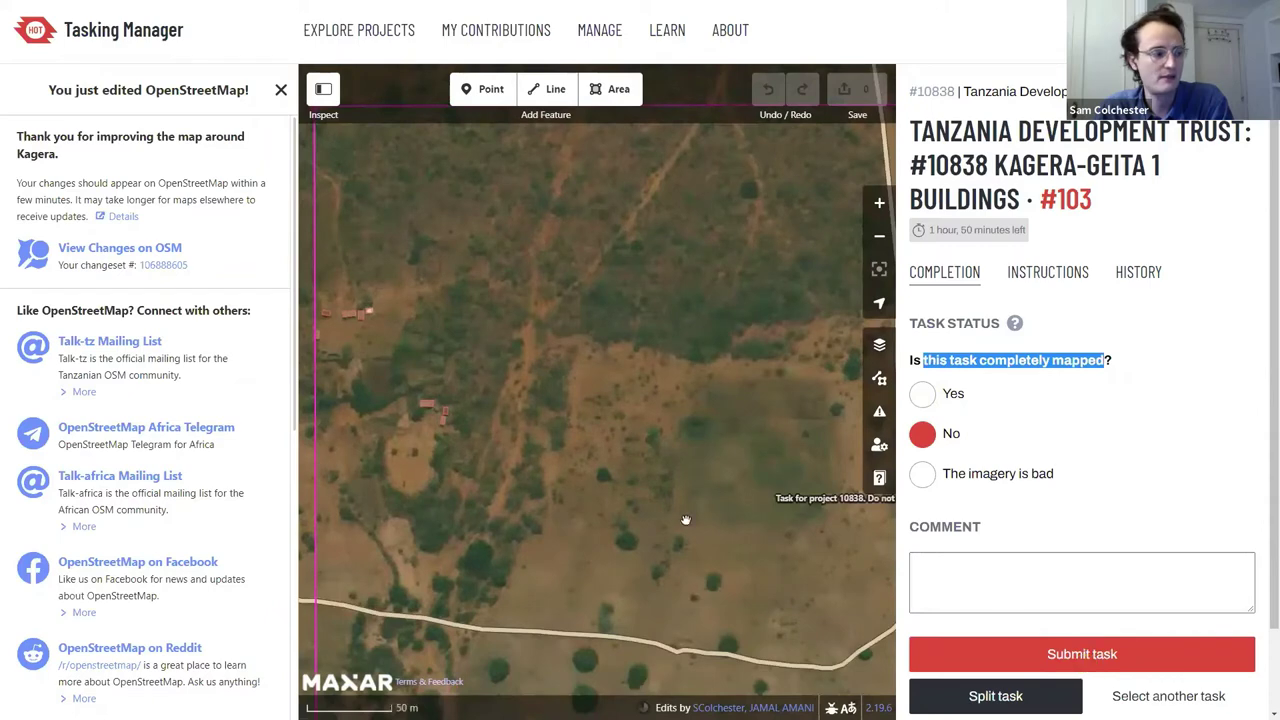
{"action": "left_click", "coordinate": [1158, 667]}
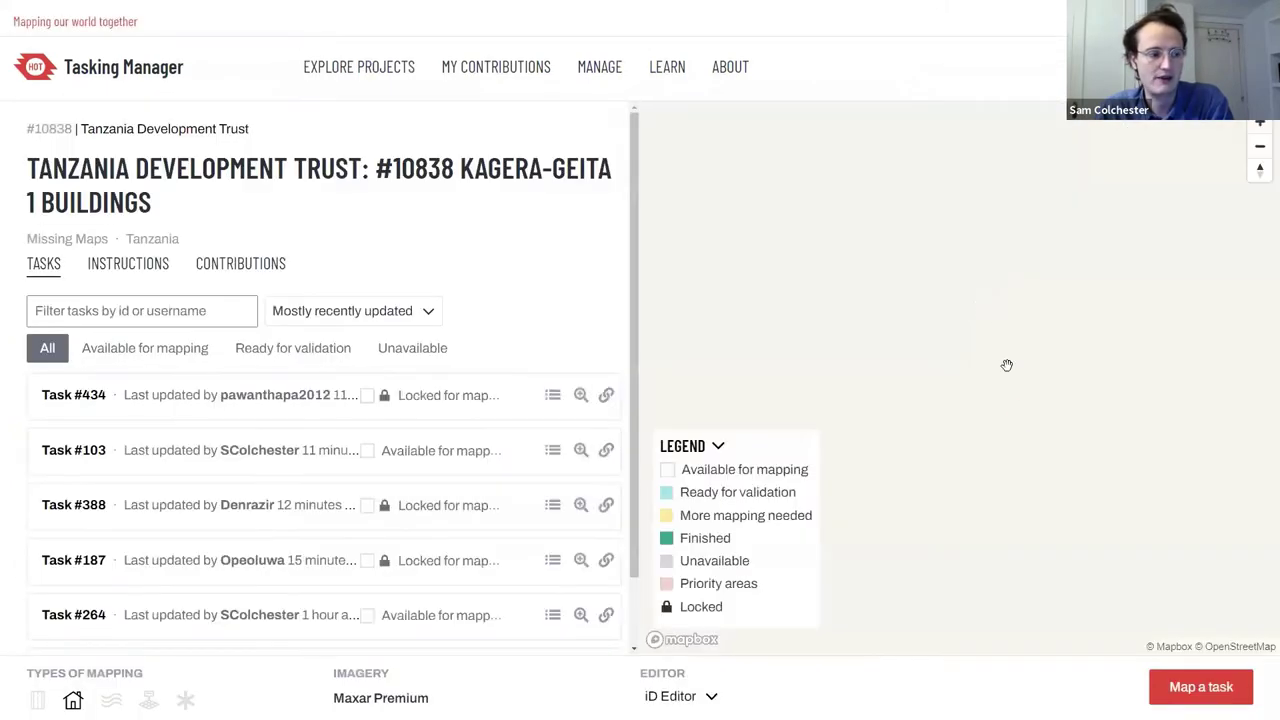
{"action": "scroll", "coordinate": [930, 520], "scroll_direction": "up", "scroll_amount": 2}
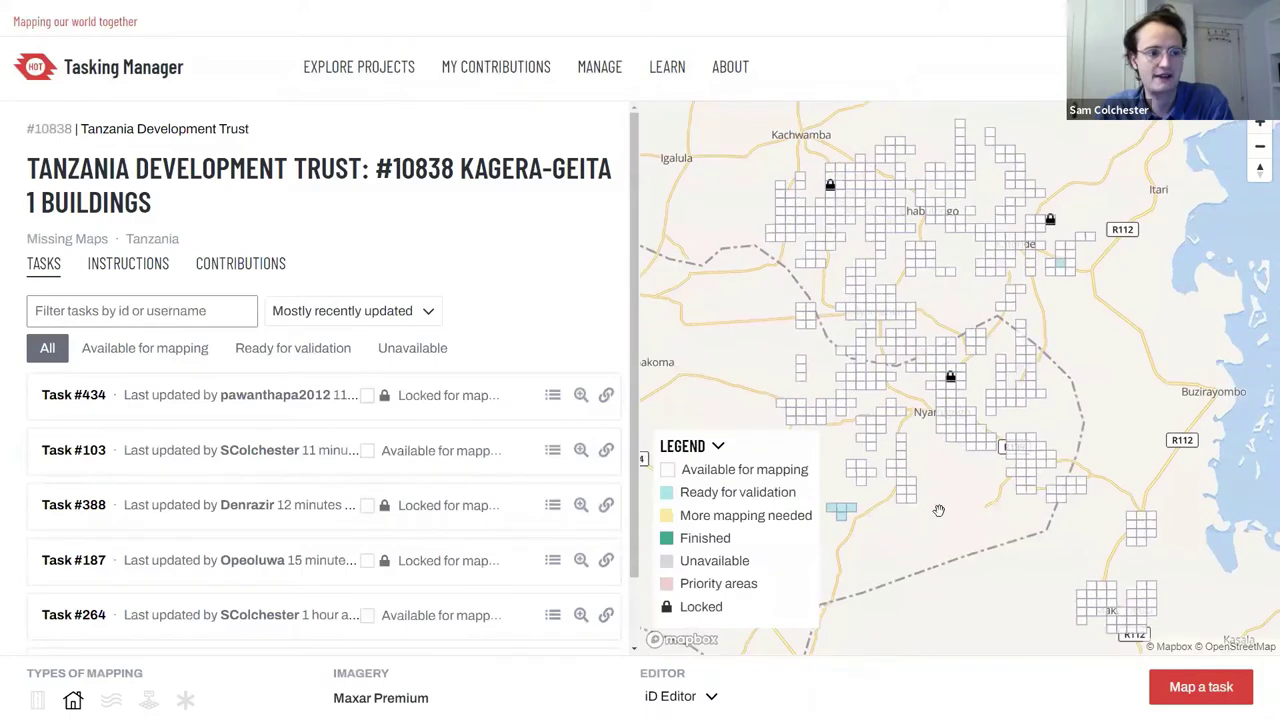
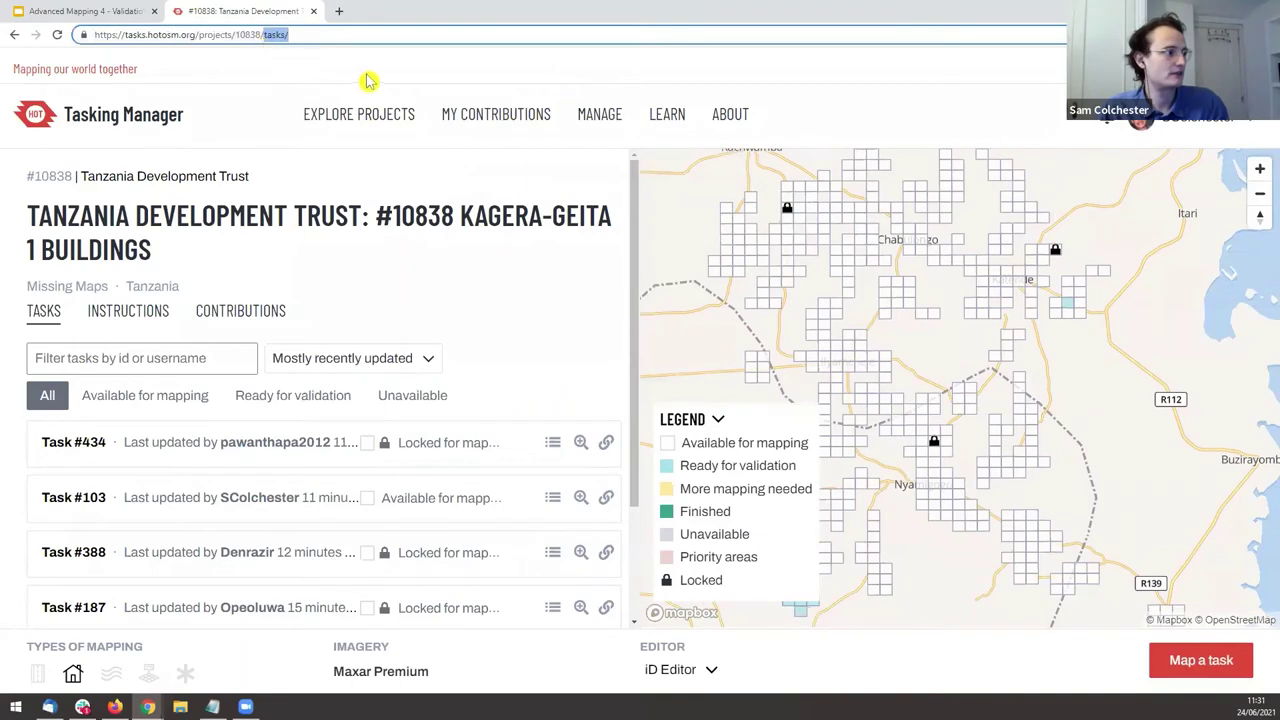
Load project #10838's overview page and scroll down to Teams & Permissions
{"action": "key", "text": "Return"}
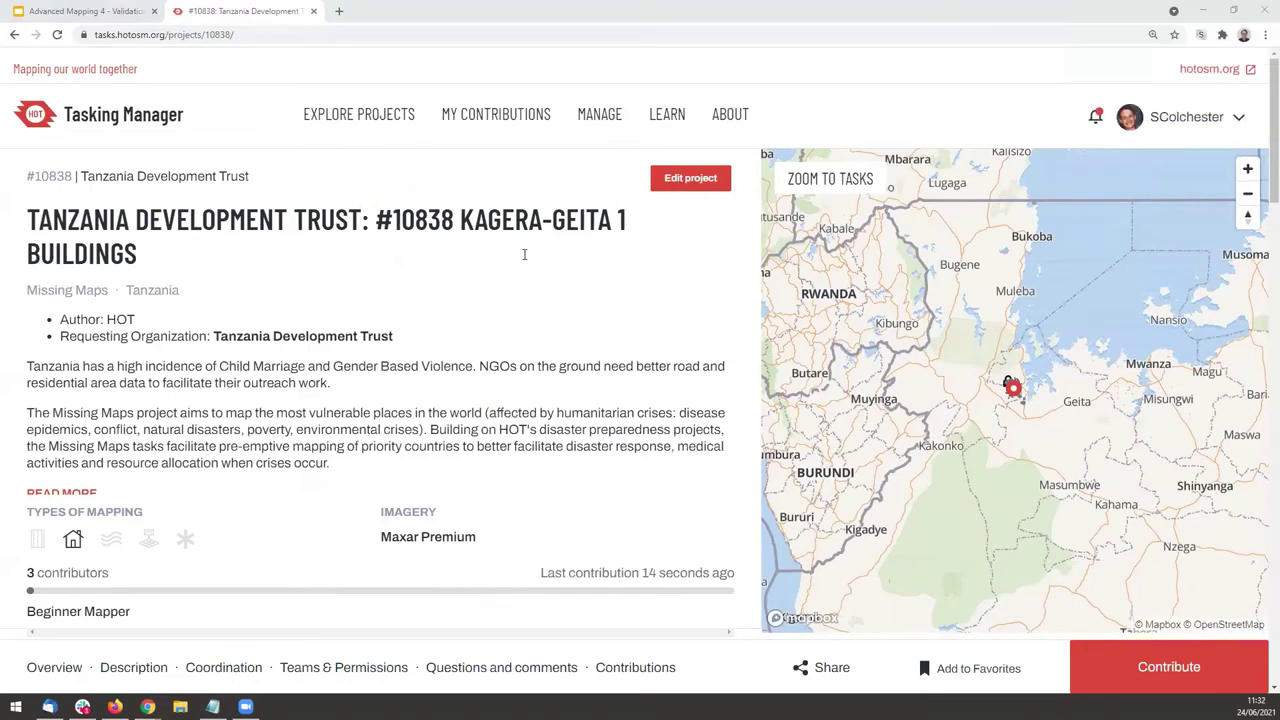
{"action": "scroll", "coordinate": [524, 264], "scroll_direction": "down", "scroll_amount": 1}
{"action": "scroll", "coordinate": [524, 262], "scroll_direction": "down", "scroll_amount": 10}
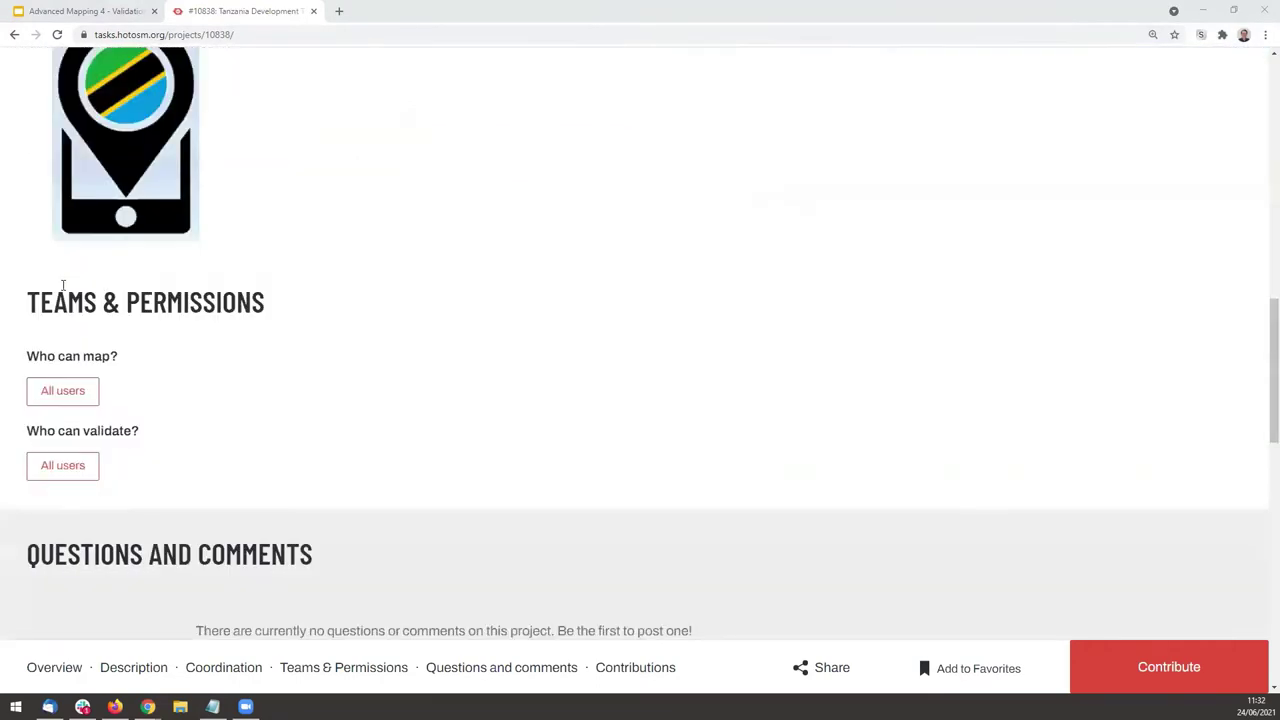
Highlight the 'Who can map?' and 'Who can validate?' questions, both open to all users
{"action": "left_click_drag", "start_coordinate": [40, 272], "coordinate": [320, 294]}
{"action": "left_click", "coordinate": [313, 316]}
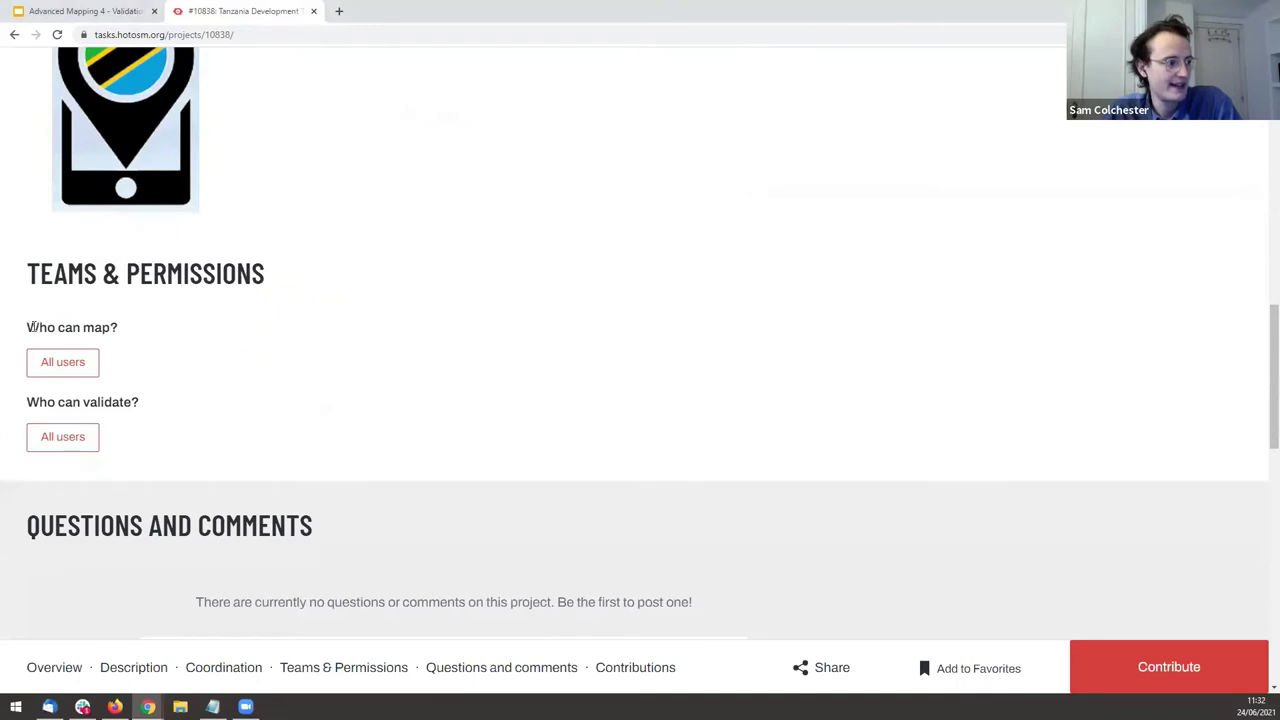
{"action": "left_click_drag", "start_coordinate": [30, 327], "coordinate": [151, 331]}
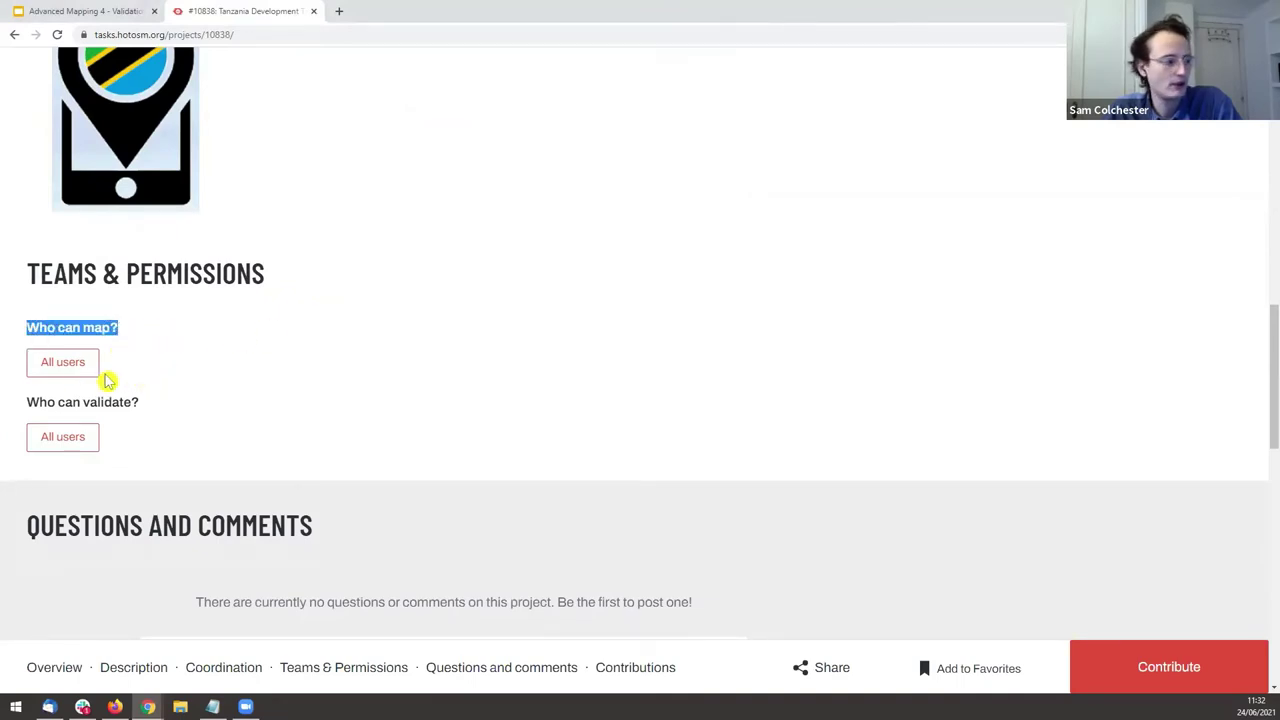
{"action": "left_click_drag", "start_coordinate": [25, 401], "coordinate": [110, 443]}
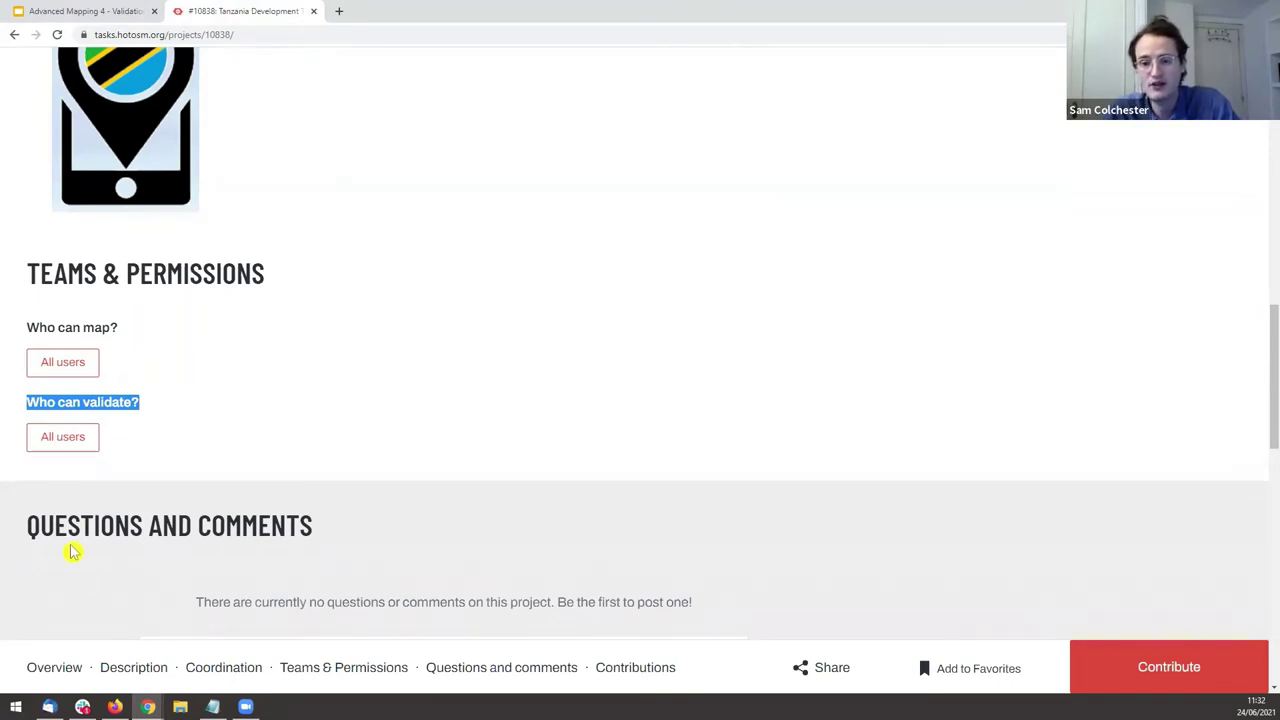
{"action": "left_click", "coordinate": [131, 349]}
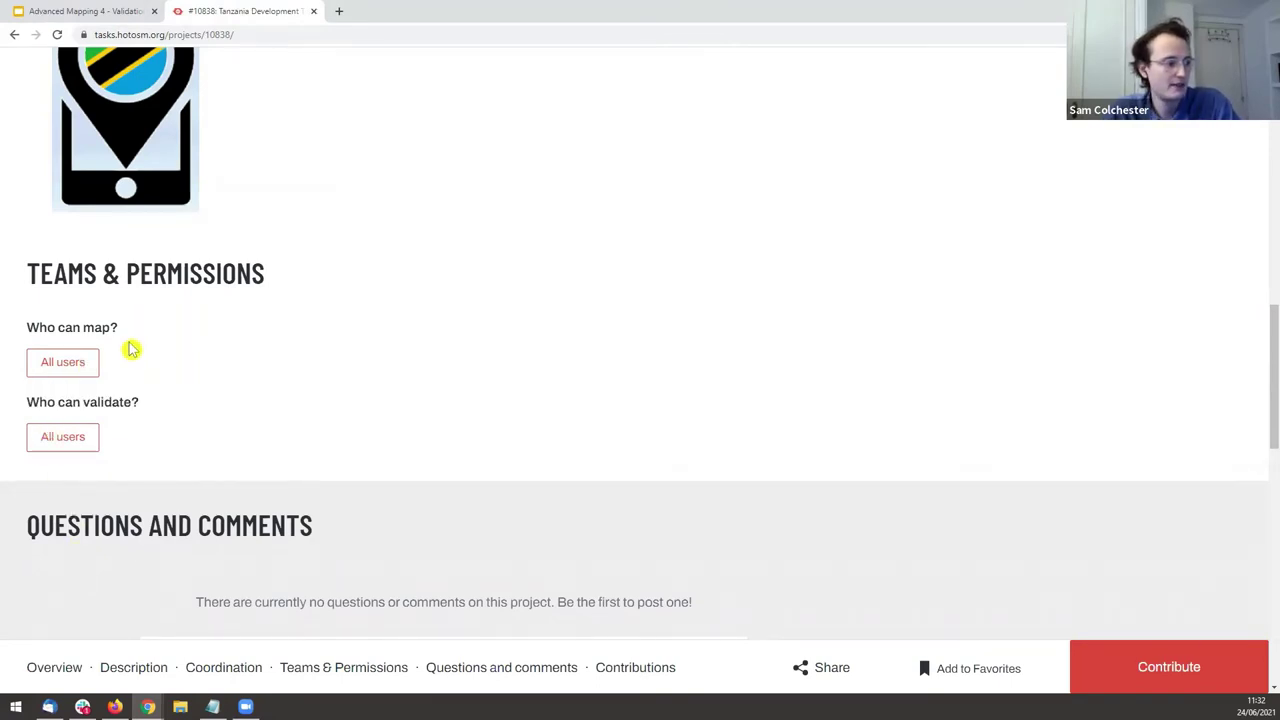
{"action": "left_click_drag", "start_coordinate": [26, 330], "coordinate": [137, 329]}
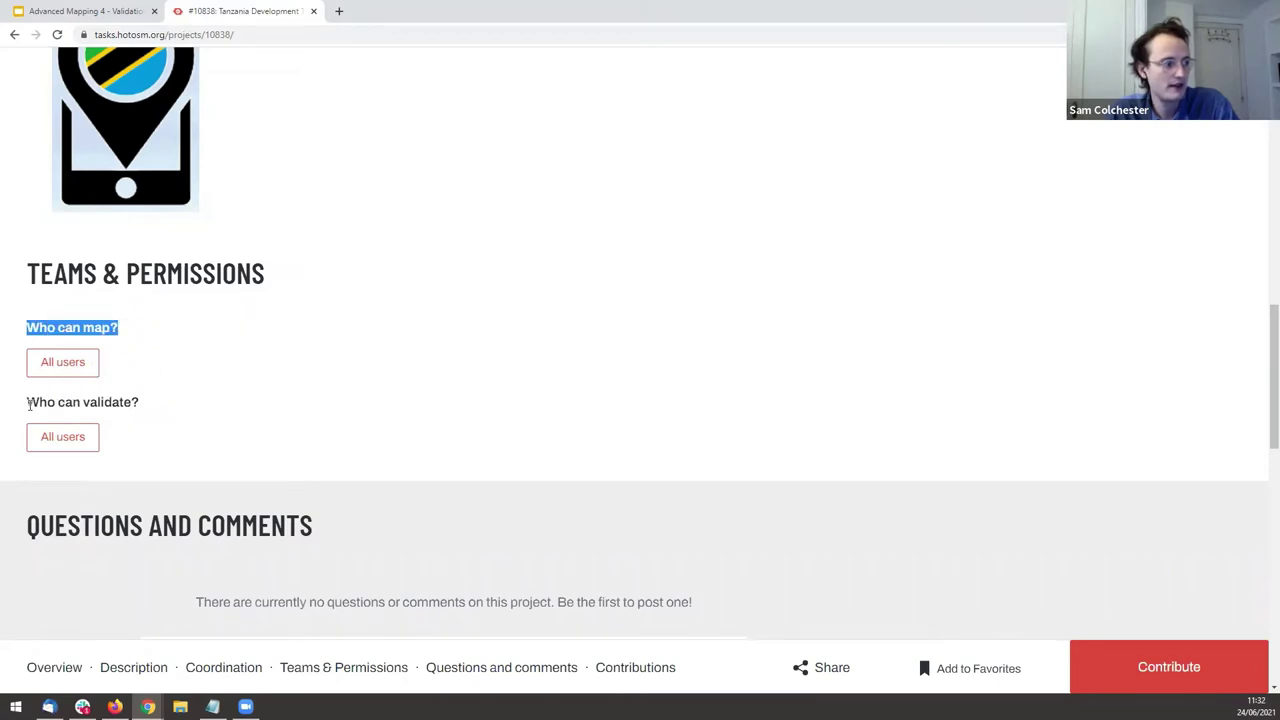
{"action": "left_click", "coordinate": [78, 402]}
{"action": "triple_click", "coordinate": [78, 402]}
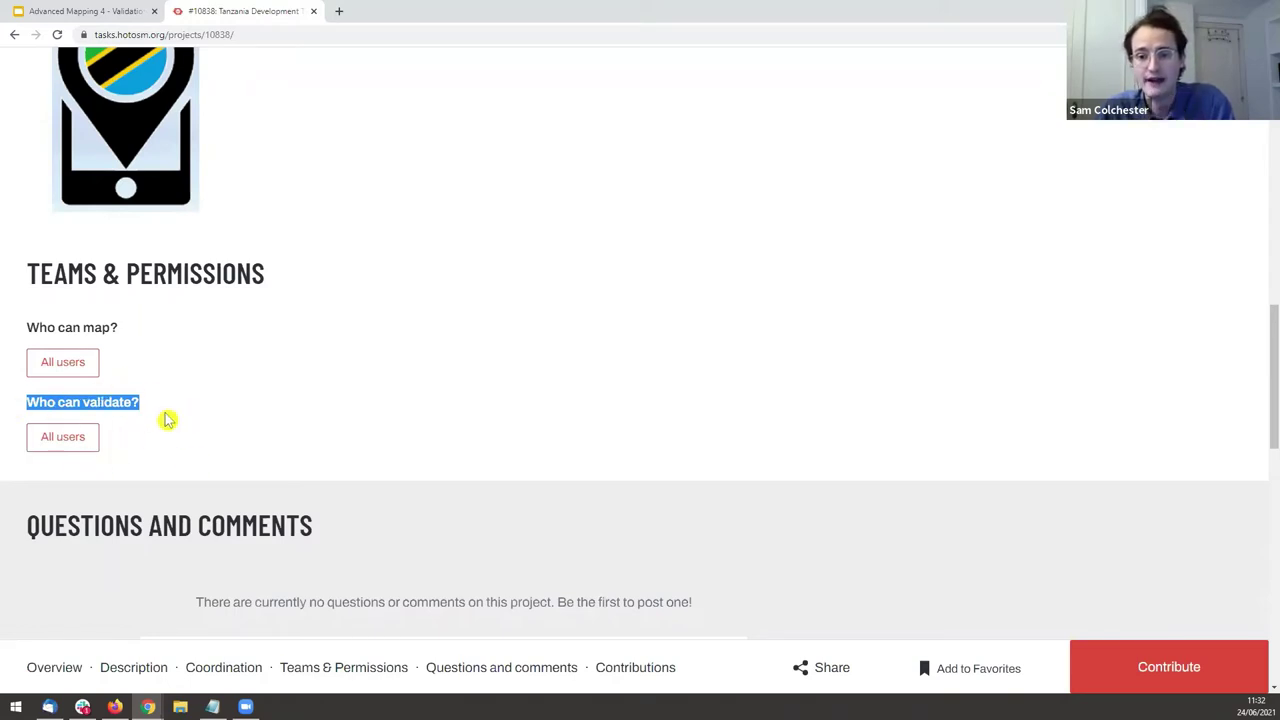
{"action": "scroll", "coordinate": [398, 316], "scroll_direction": "up", "scroll_amount": 6}
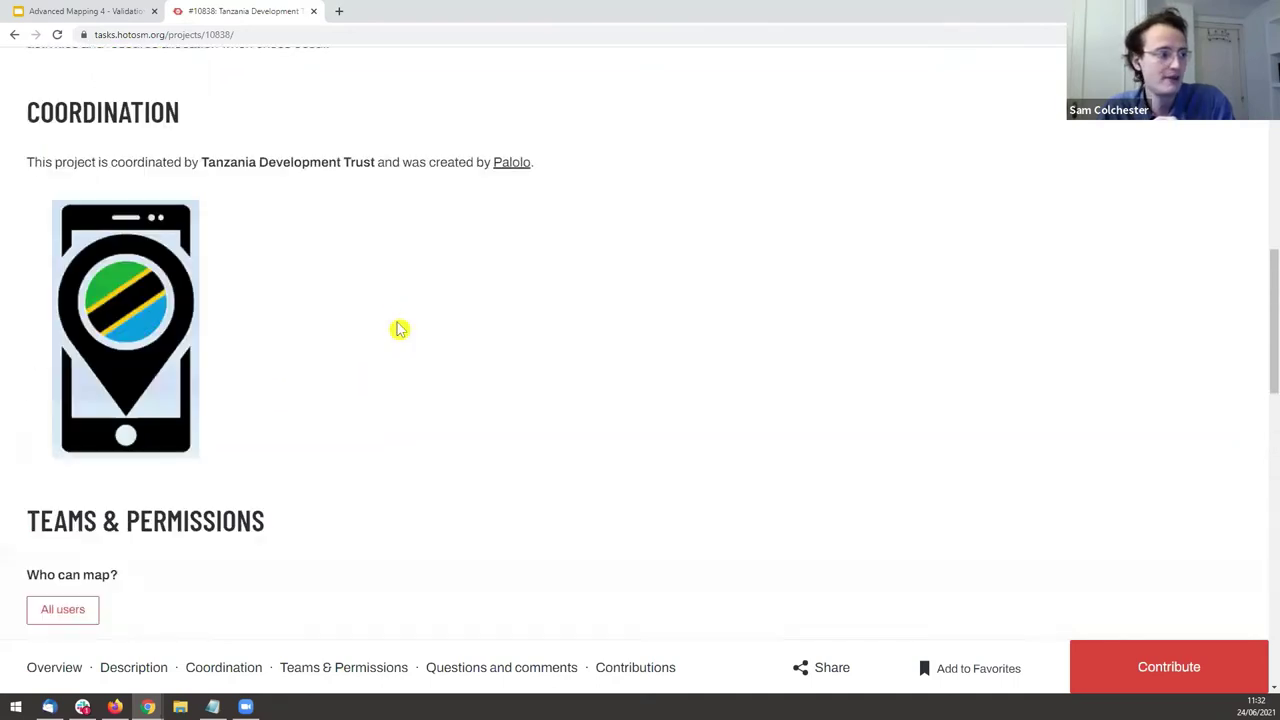
Check the account menu, then move from the overview to project #10838's task grid via Contribute
{"action": "scroll", "coordinate": [1178, 143], "scroll_direction": "up", "scroll_amount": 5}
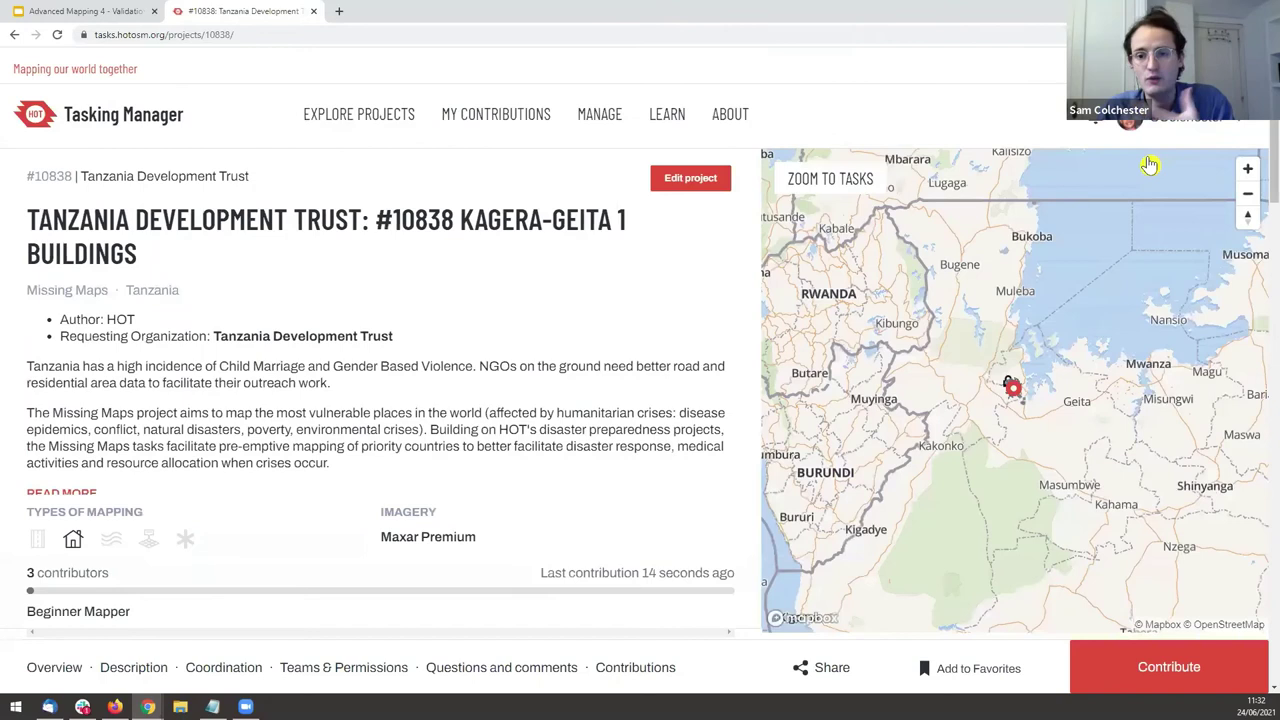
{"action": "left_click", "coordinate": [1140, 120]}
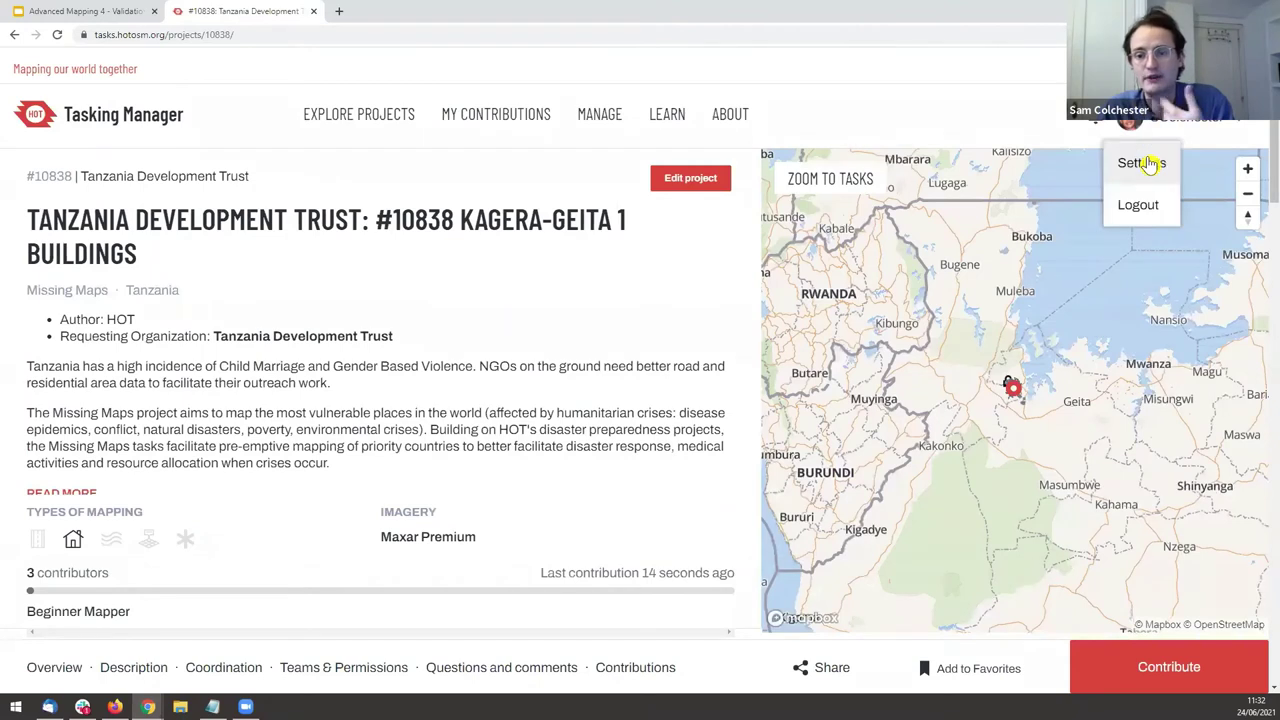
{"action": "left_click", "coordinate": [458, 338]}
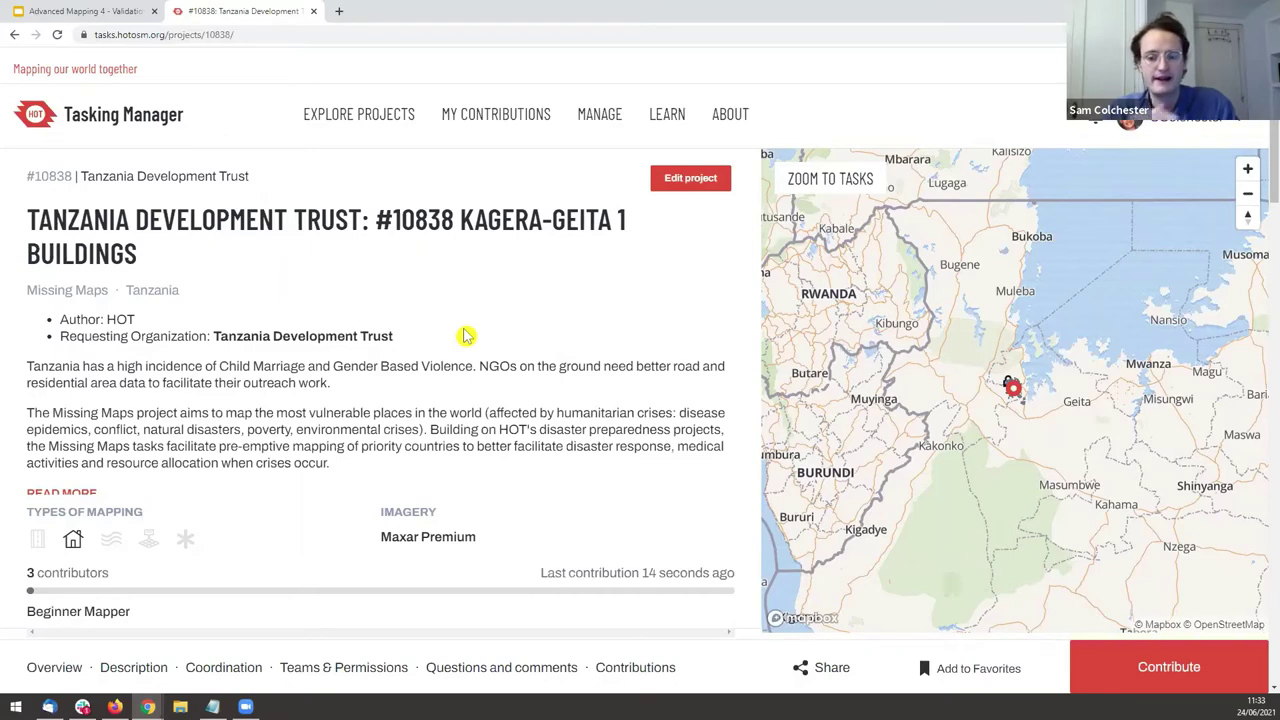
{"action": "scroll", "coordinate": [534, 357], "scroll_direction": "down", "scroll_amount": 1}
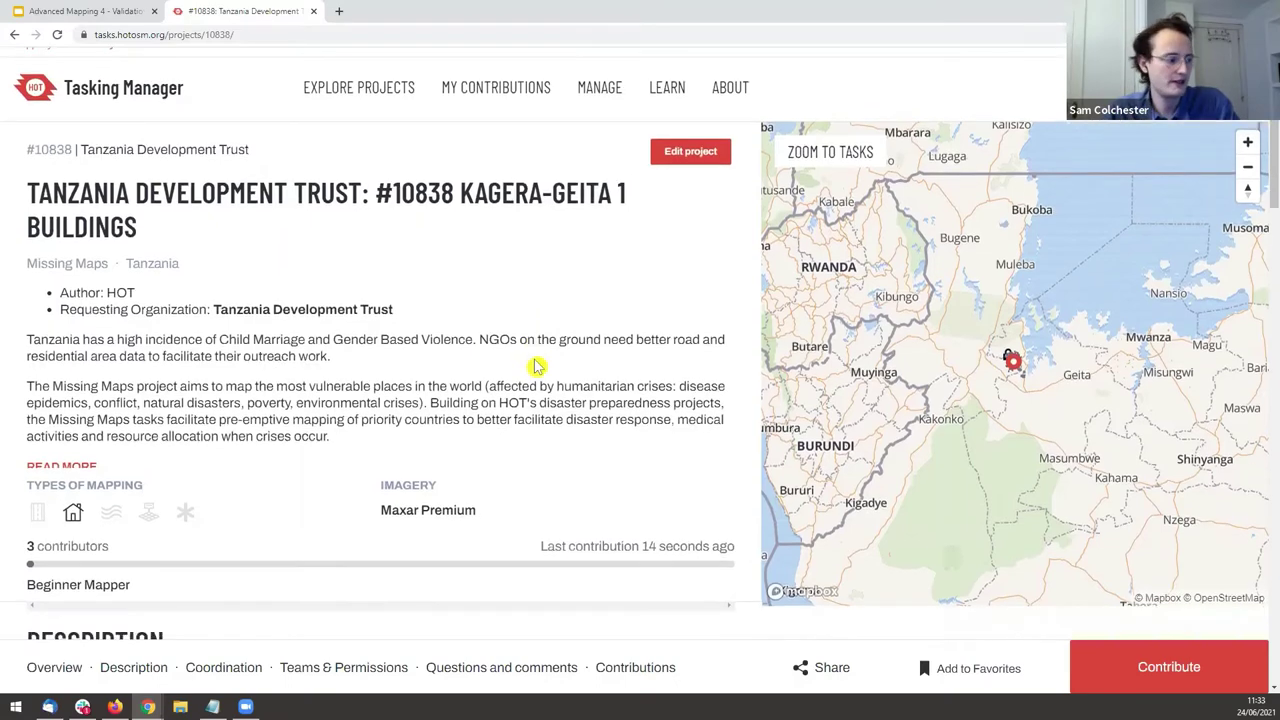
{"action": "scroll", "coordinate": [220, 551], "scroll_direction": "down", "scroll_amount": 2}
{"action": "scroll", "coordinate": [220, 551], "scroll_direction": "down", "scroll_amount": 10}
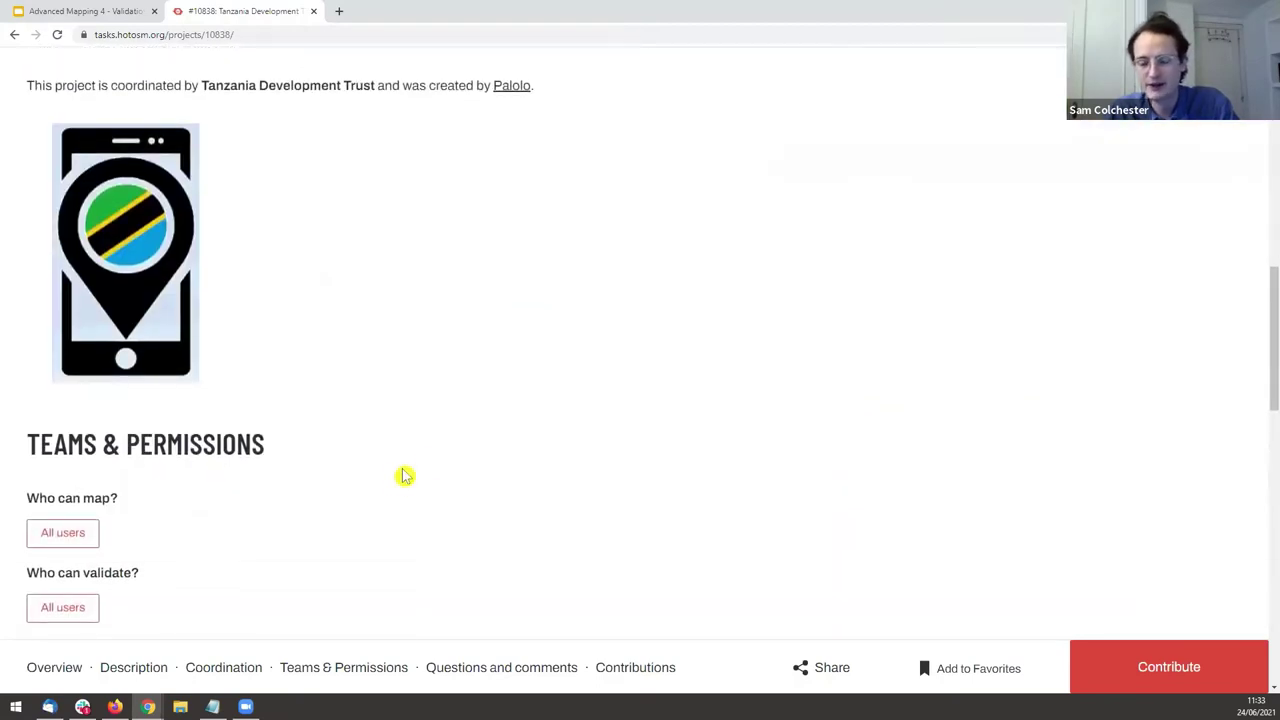
{"action": "scroll", "coordinate": [428, 426], "scroll_direction": "up", "scroll_amount": 12}
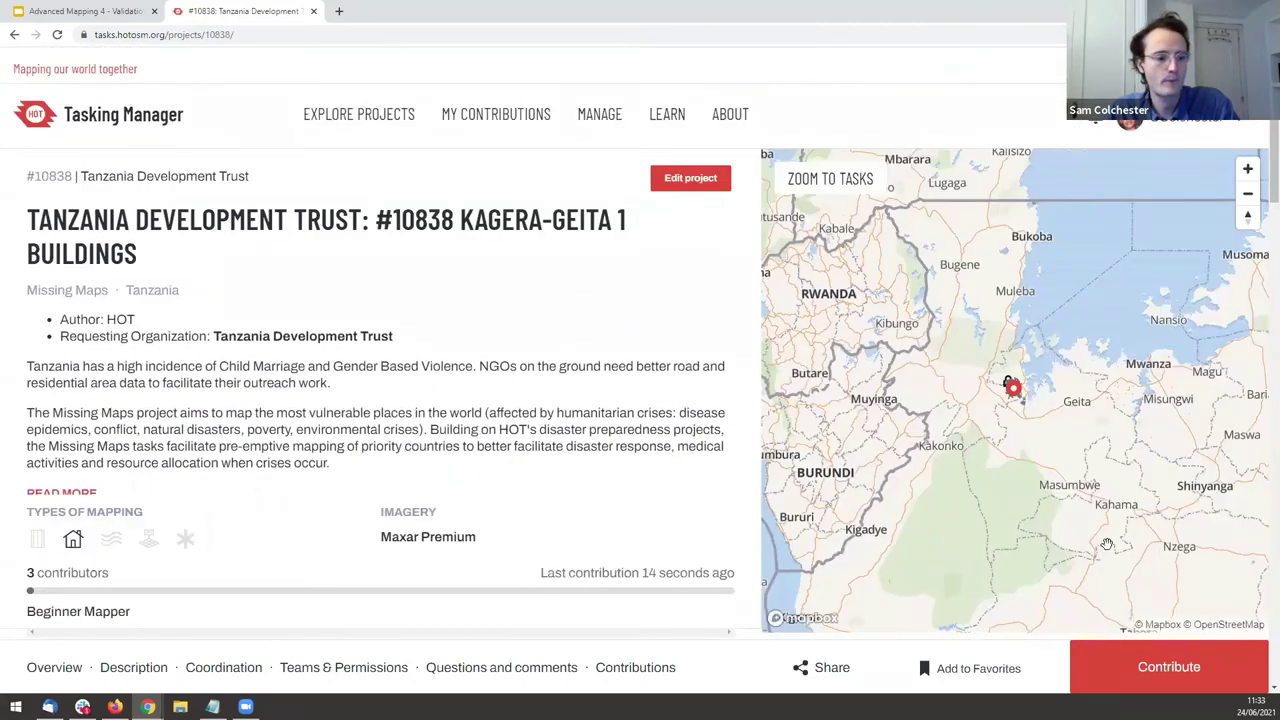
{"action": "left_click", "coordinate": [1168, 680]}
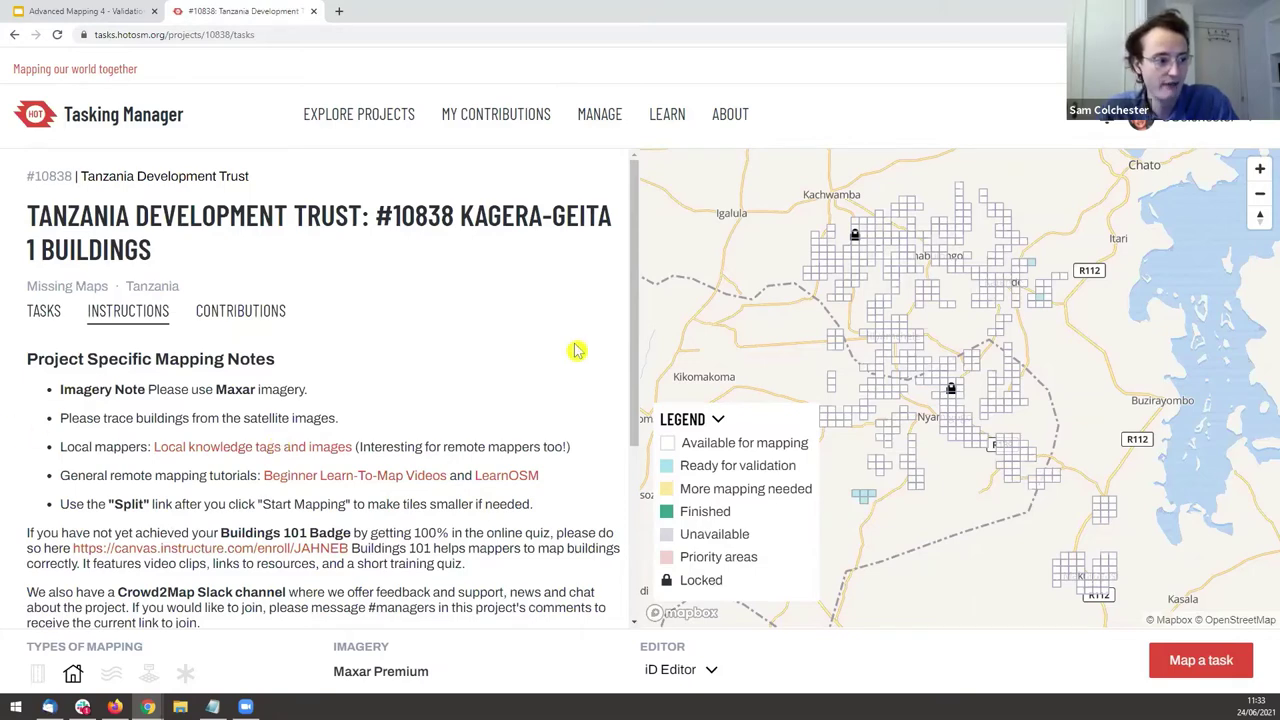
{"action": "scroll", "coordinate": [626, 471], "scroll_direction": "down", "scroll_amount": 1}
{"action": "scroll", "coordinate": [626, 490], "scroll_direction": "down", "scroll_amount": 5}
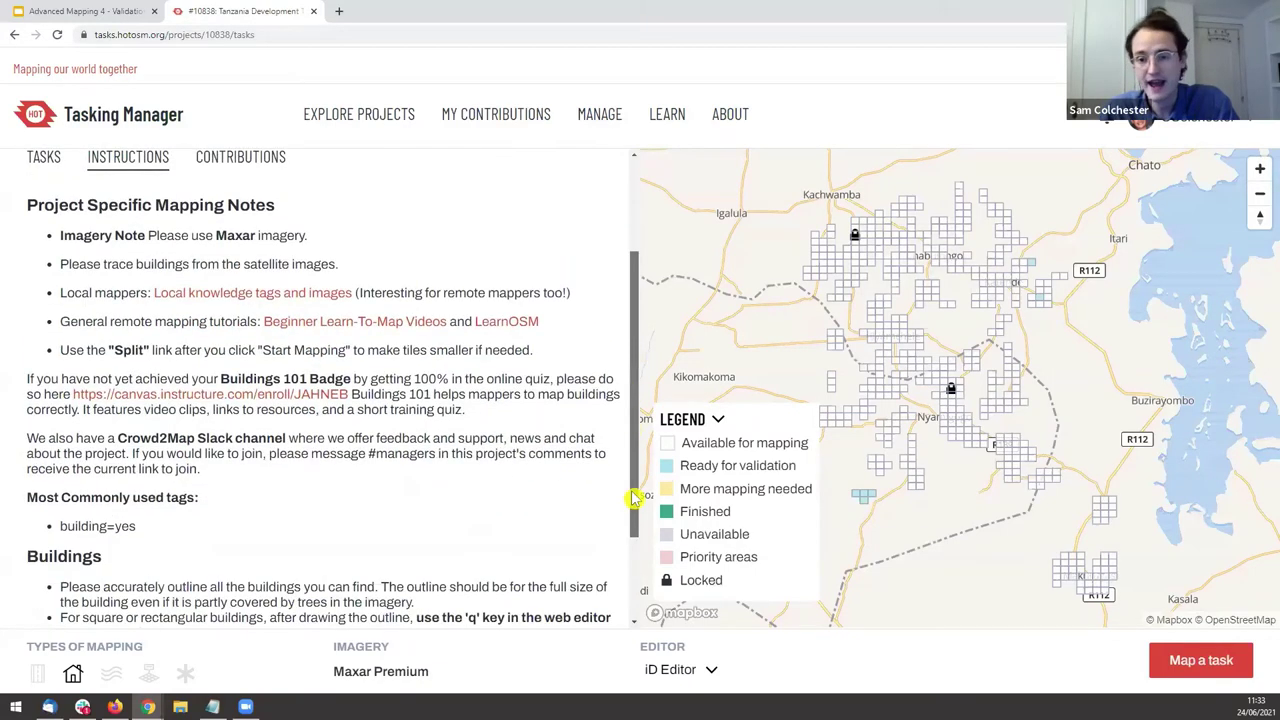
{"action": "scroll", "coordinate": [633, 497], "scroll_direction": "down", "scroll_amount": 1}
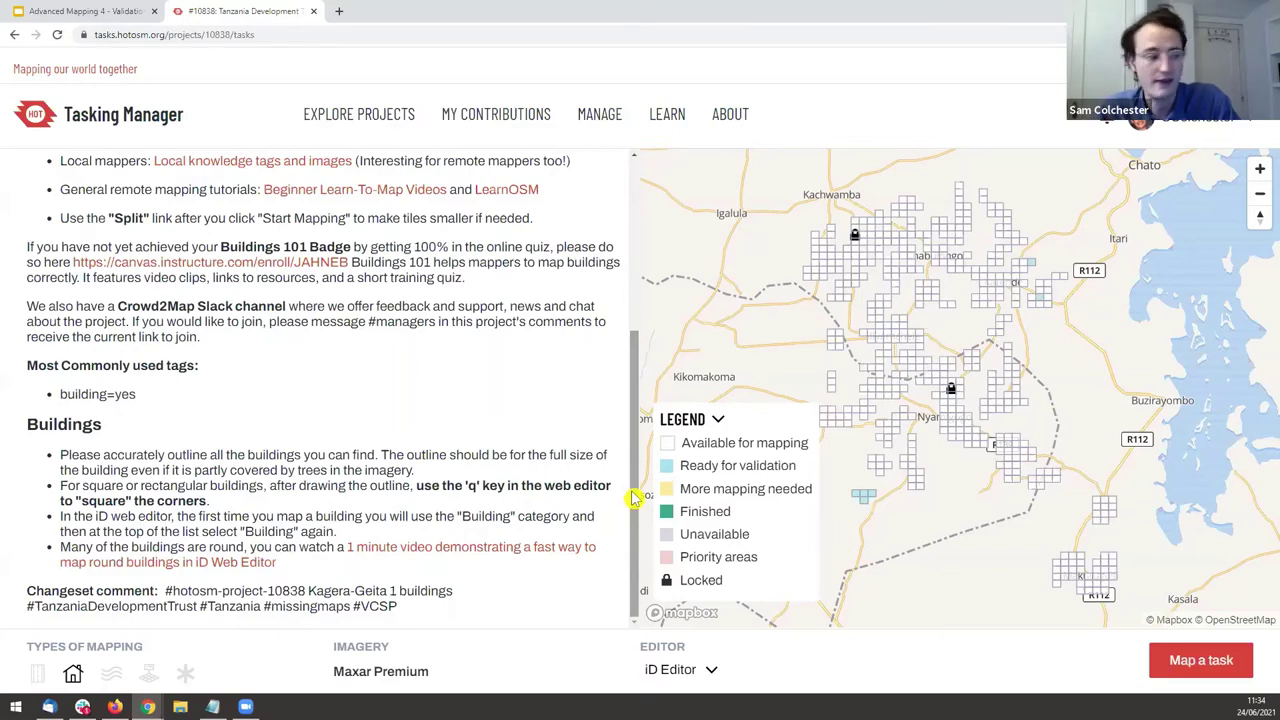
{"action": "scroll", "coordinate": [503, 429], "scroll_direction": "up", "scroll_amount": 2}
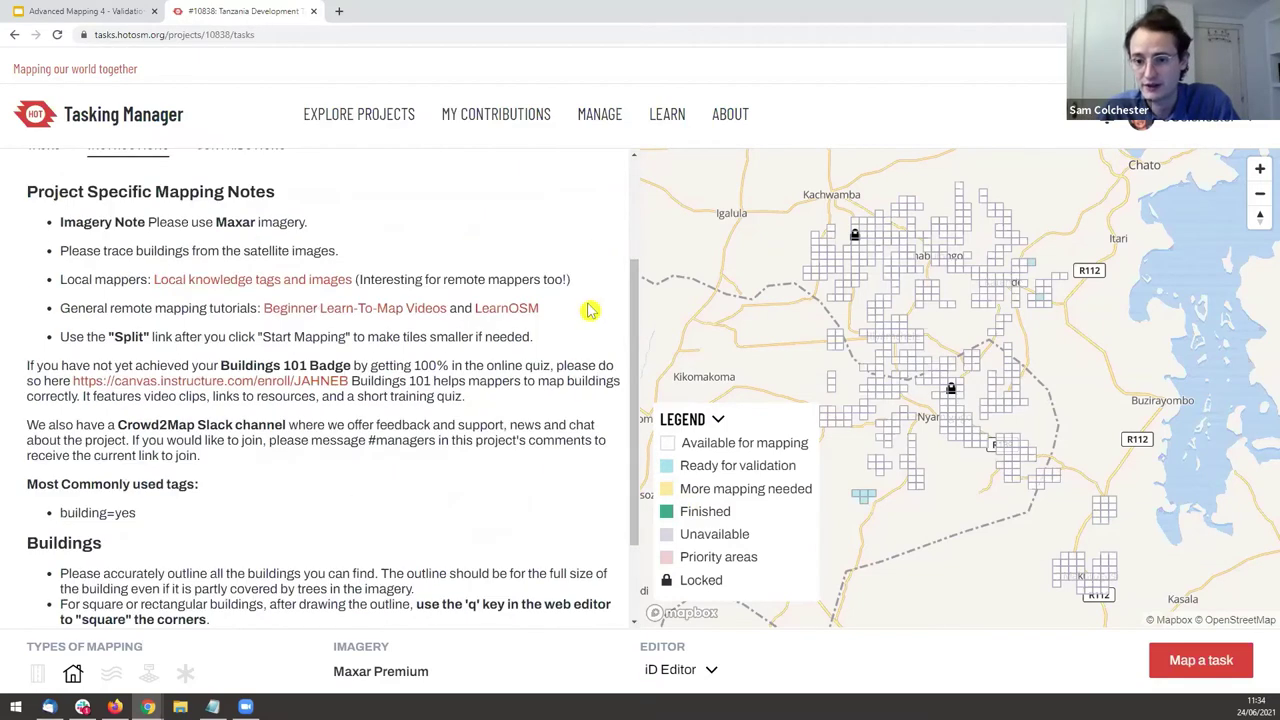
{"action": "scroll", "coordinate": [590, 311], "scroll_direction": "up", "scroll_amount": 3}
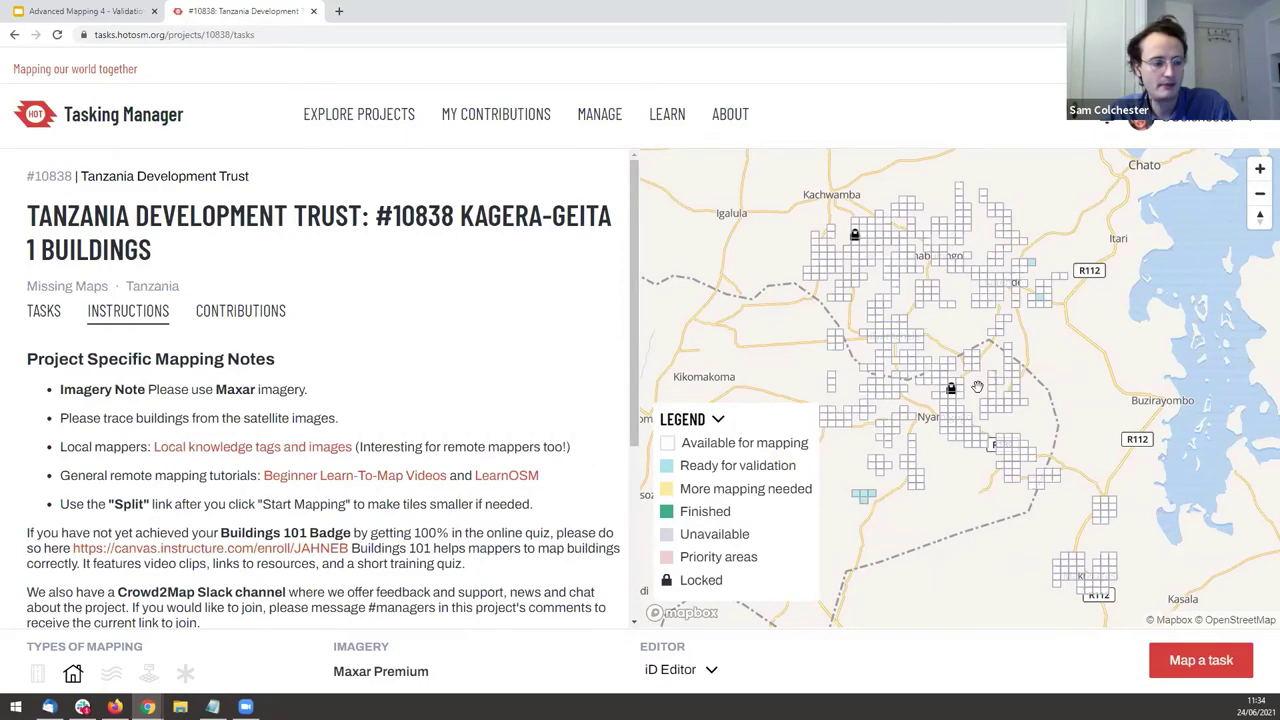
Find the blue 'Ready for validation' tasks near Katende and select one
{"action": "scroll", "coordinate": [945, 290], "scroll_direction": "up", "scroll_amount": 3}
{"action": "scroll", "coordinate": [1057, 363], "scroll_direction": "up", "scroll_amount": 3}
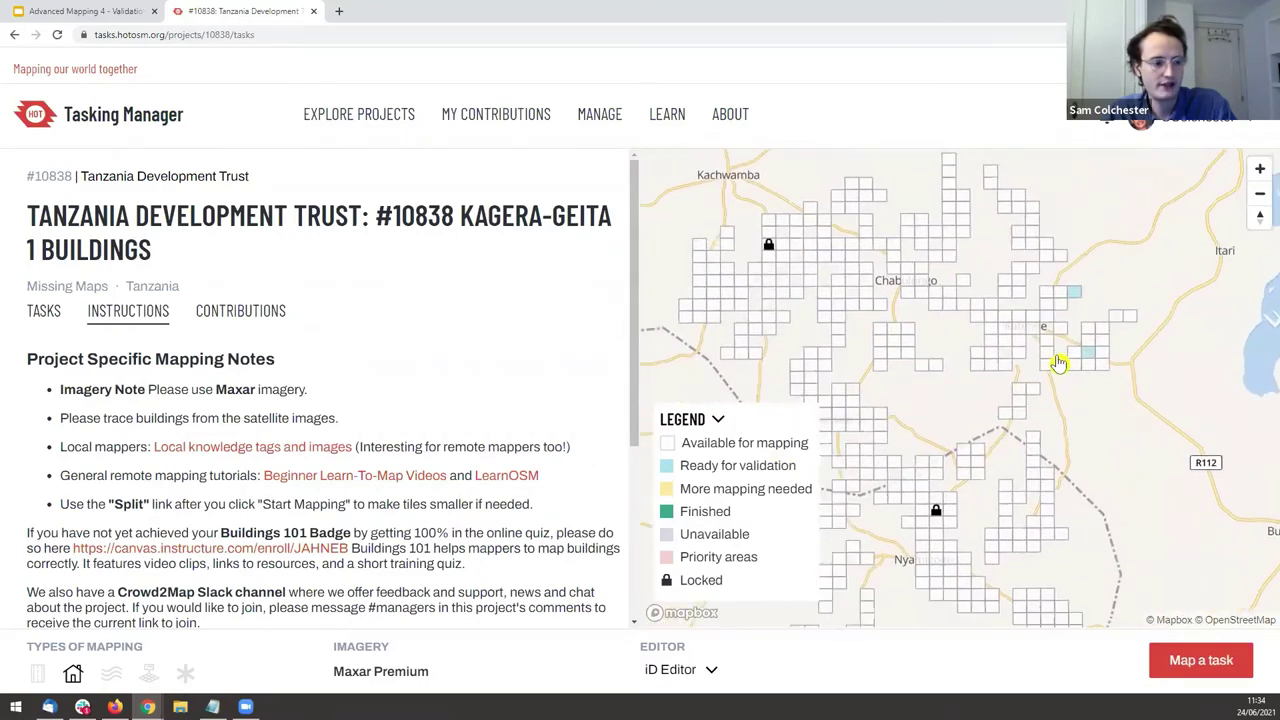
{"action": "scroll", "coordinate": [1125, 428], "scroll_direction": "down", "scroll_amount": 2}
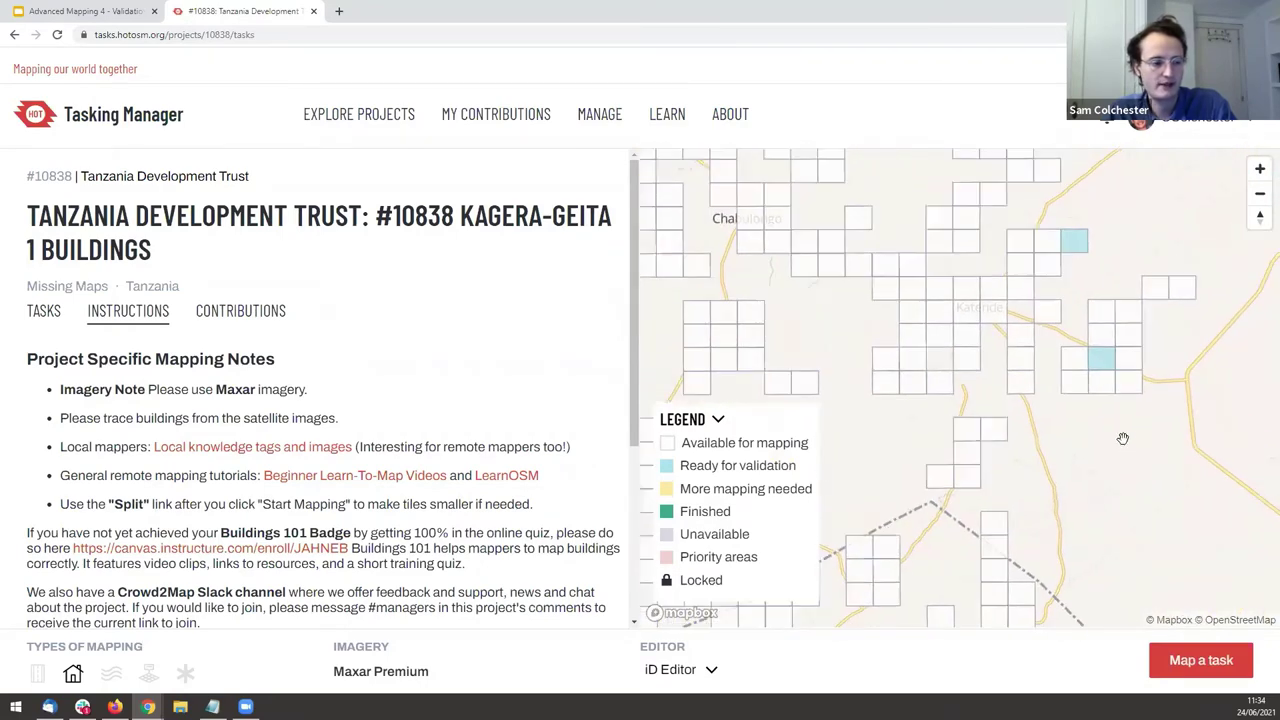
{"action": "left_click_drag", "start_coordinate": [803, 470], "coordinate": [676, 472]}
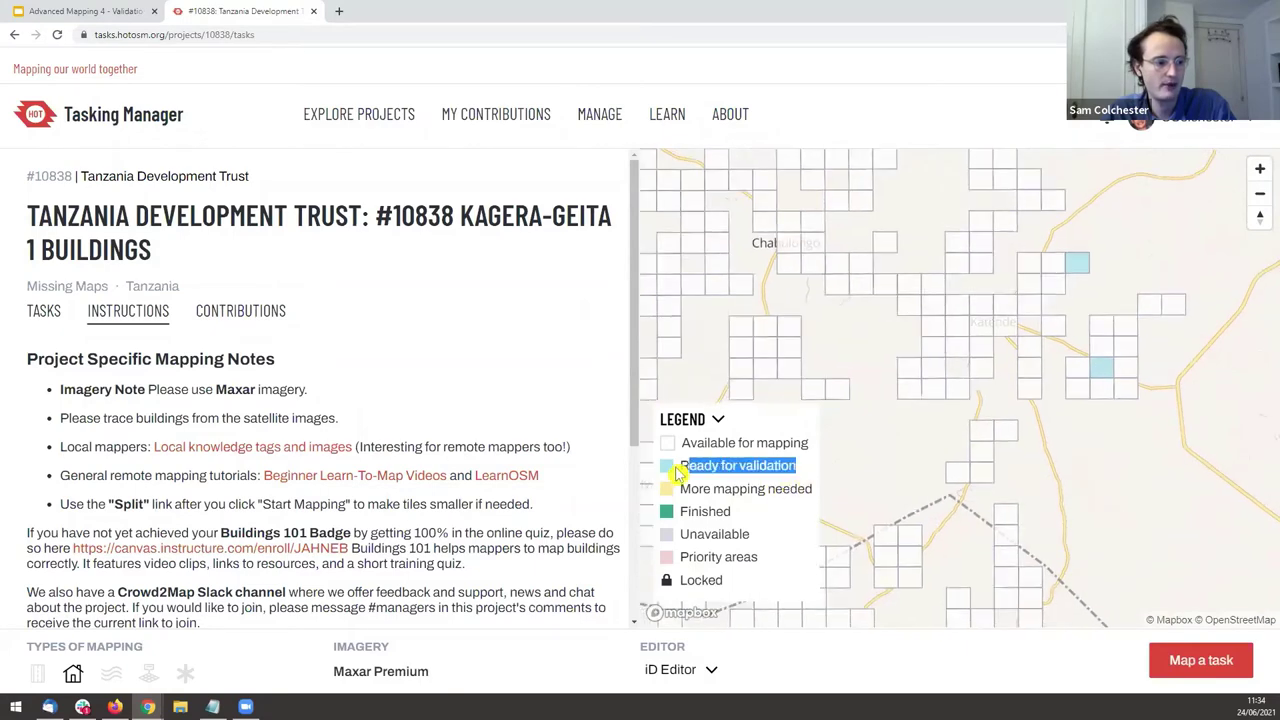
{"action": "scroll", "coordinate": [1063, 334], "scroll_direction": "down", "scroll_amount": 1}
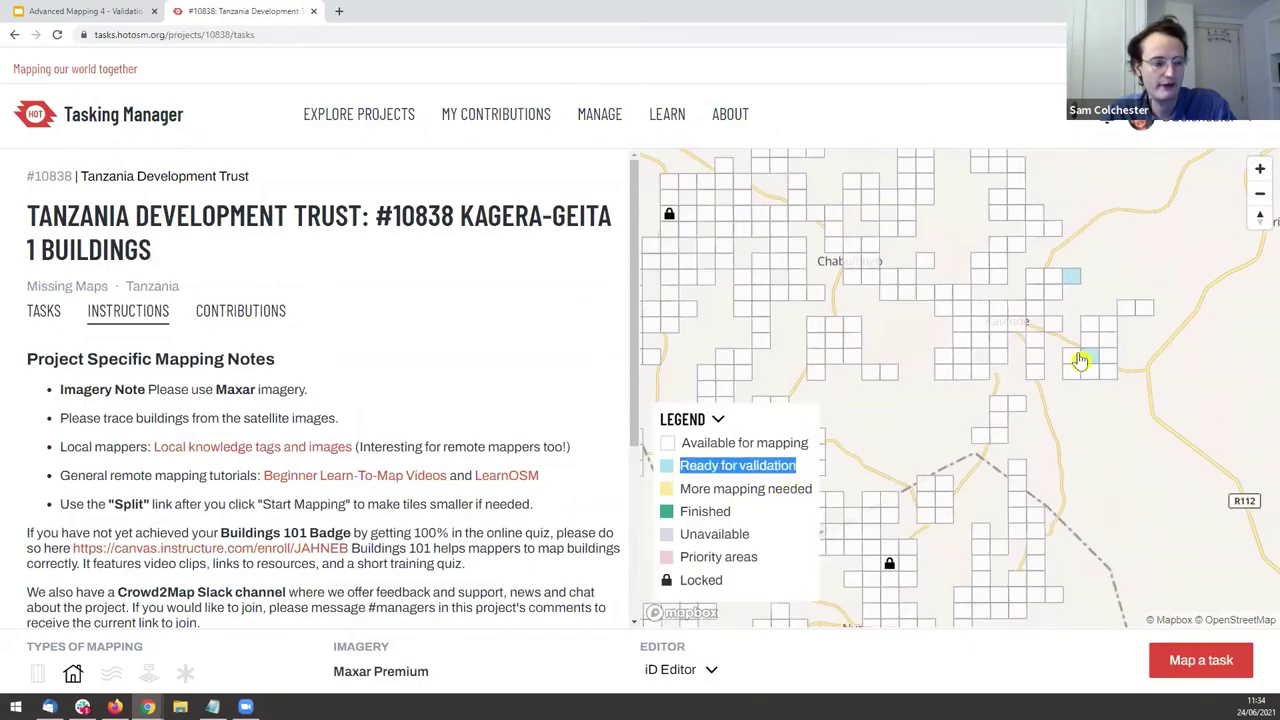
{"action": "scroll", "coordinate": [1114, 363], "scroll_direction": "down", "scroll_amount": 2}
{"action": "left_click_drag", "start_coordinate": [1114, 363], "coordinate": [1110, 318]}
{"action": "scroll", "coordinate": [1095, 345], "scroll_direction": "down", "scroll_amount": 3}
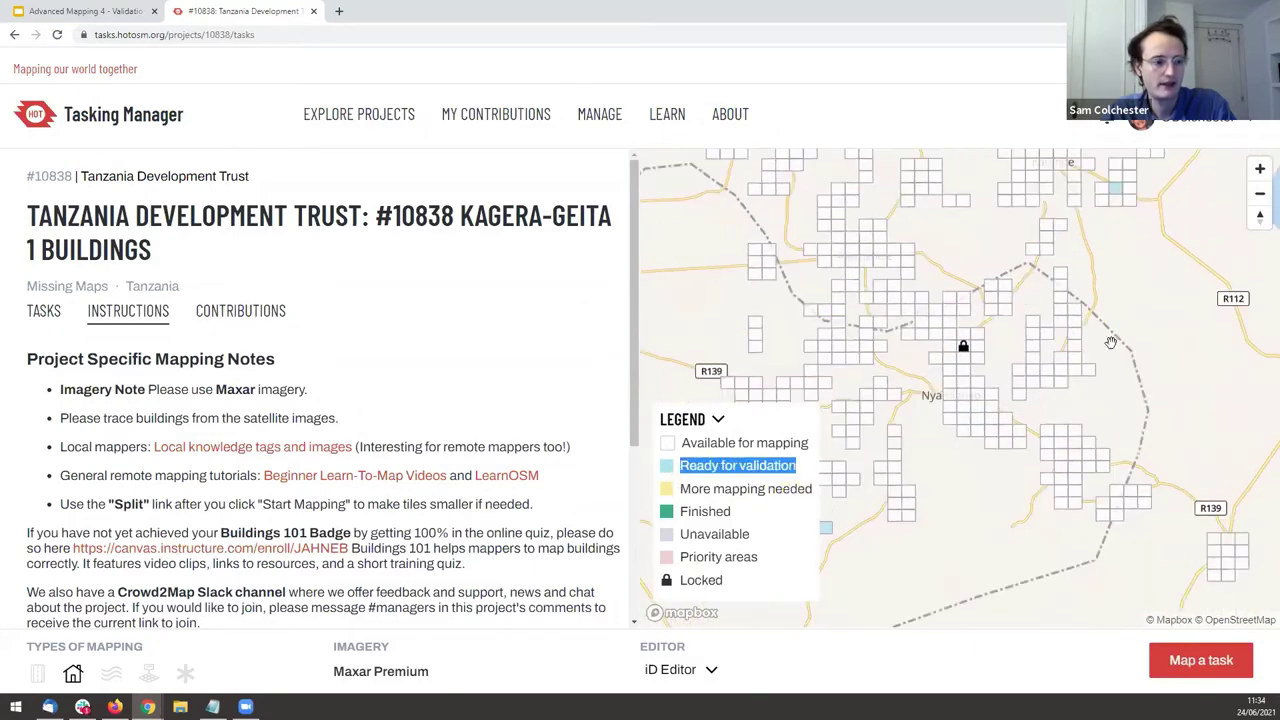
{"action": "scroll", "coordinate": [1074, 364], "scroll_direction": "up", "scroll_amount": 5}
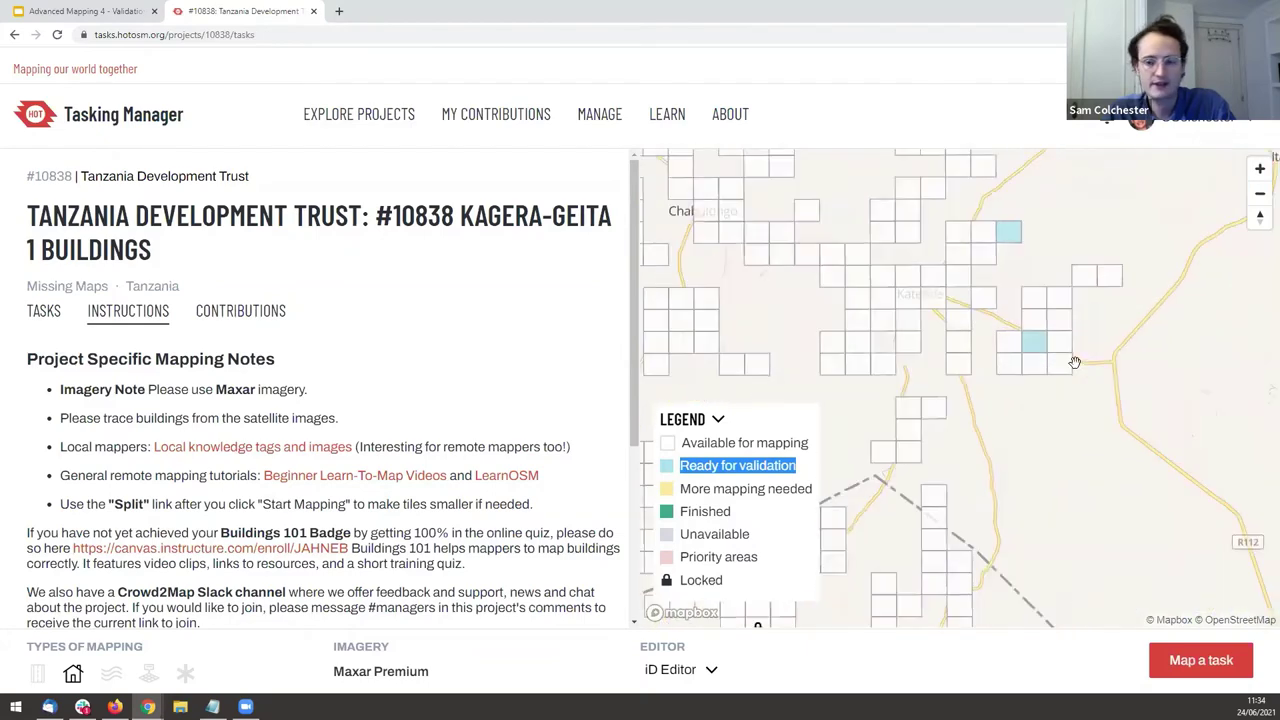
{"action": "left_click", "coordinate": [1006, 358]}
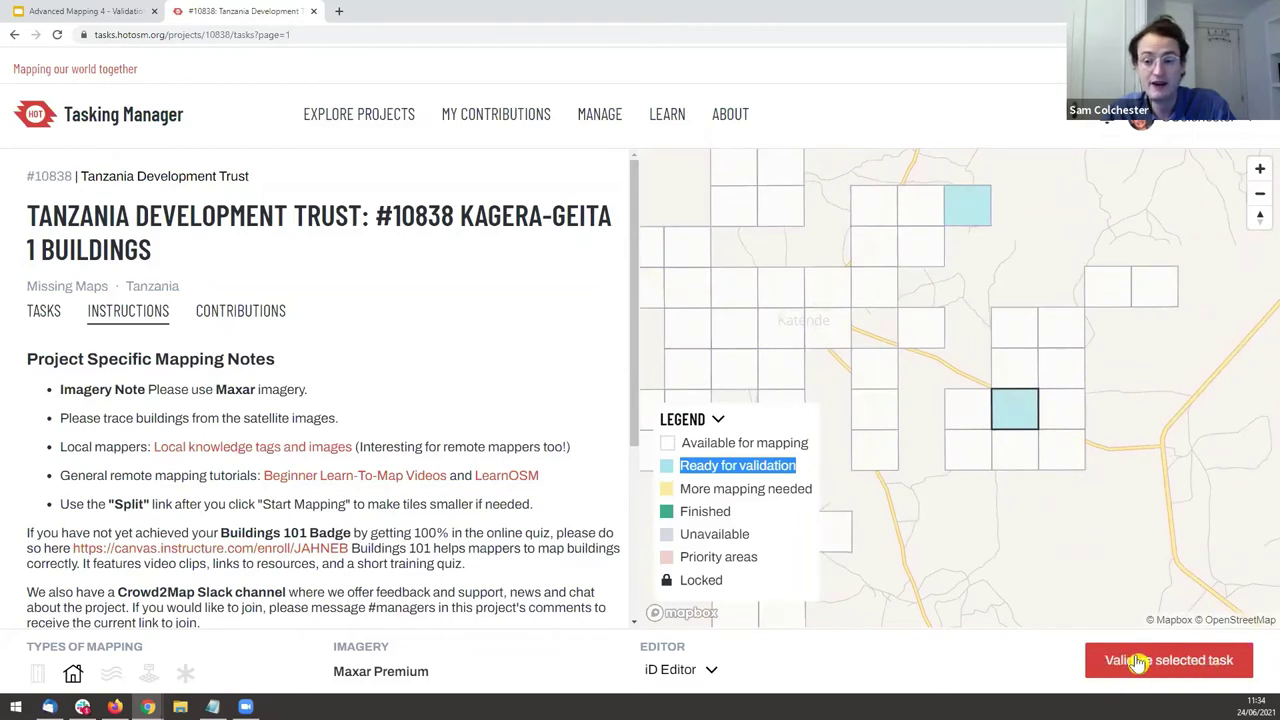
Keep iD Editor as the editor and start validating task #309
{"action": "left_click", "coordinate": [668, 670]}
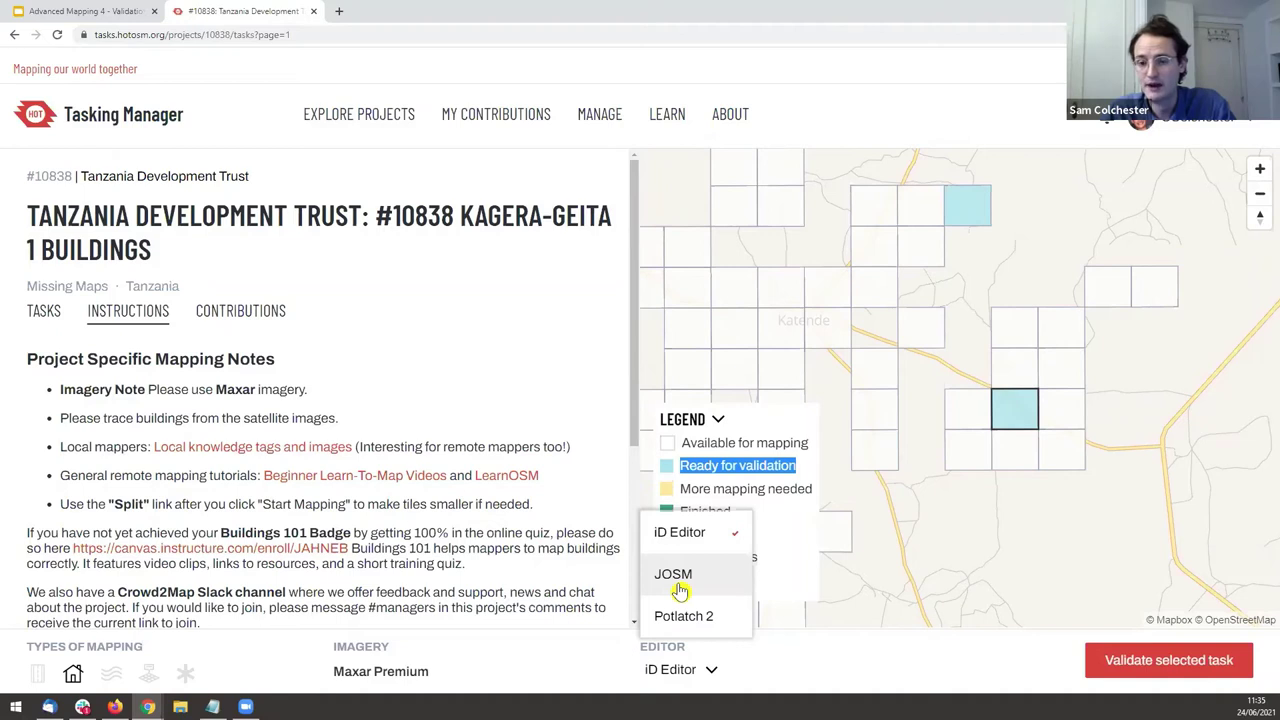
{"action": "left_click", "coordinate": [705, 535]}
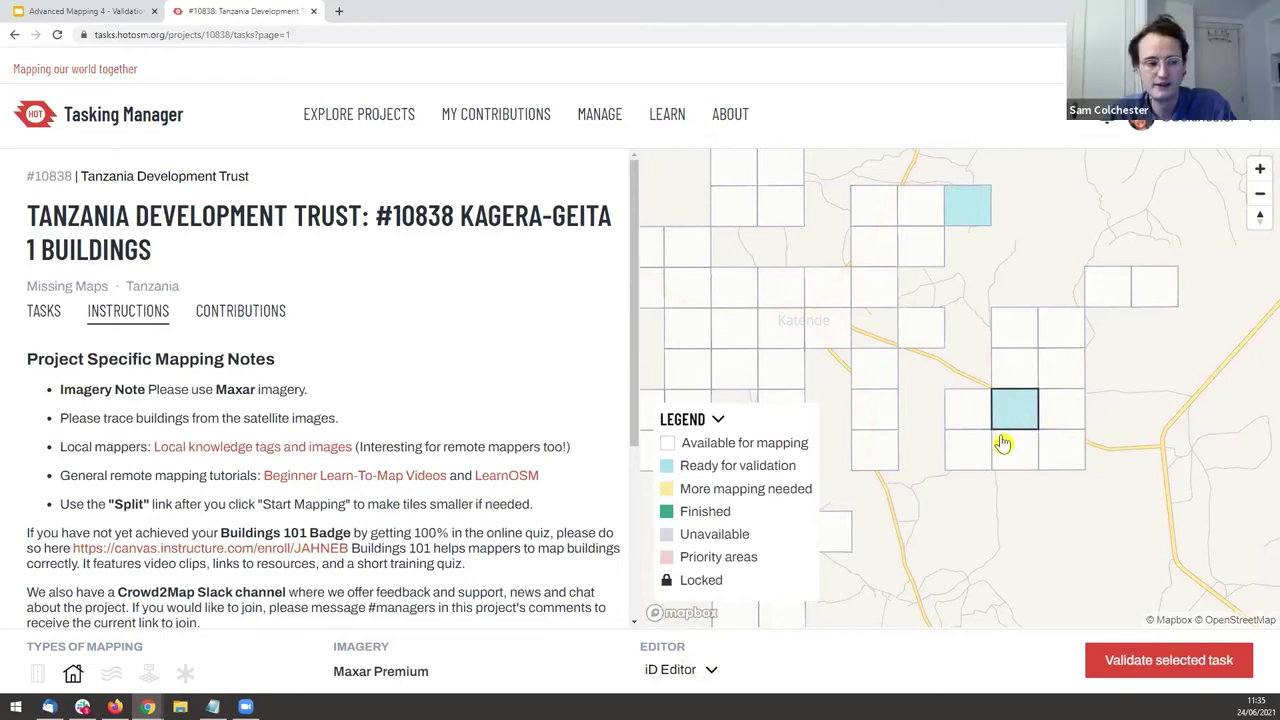
{"action": "left_click", "coordinate": [1145, 668]}
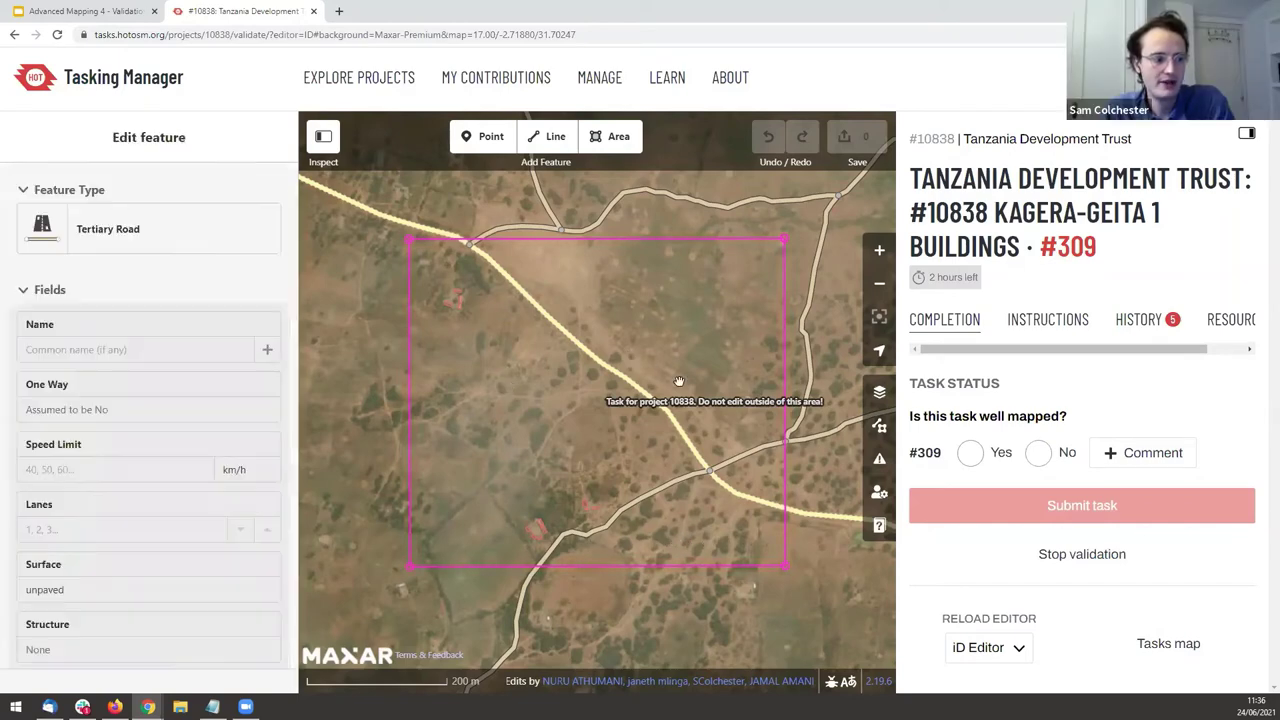
Zoom out to the full task #309 boundary, then back in until editing is enabled
{"action": "scroll", "coordinate": [696, 439], "scroll_direction": "down", "scroll_amount": 5}
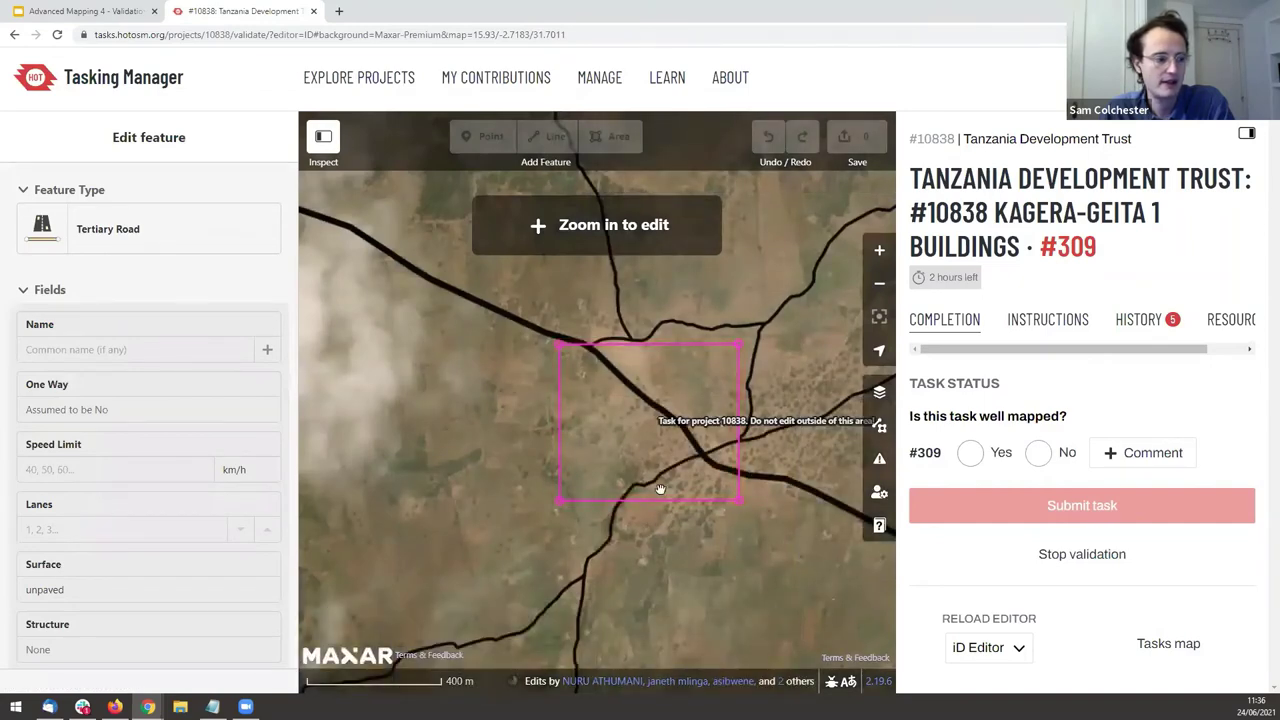
{"action": "scroll", "coordinate": [660, 488], "scroll_direction": "up", "scroll_amount": 5}
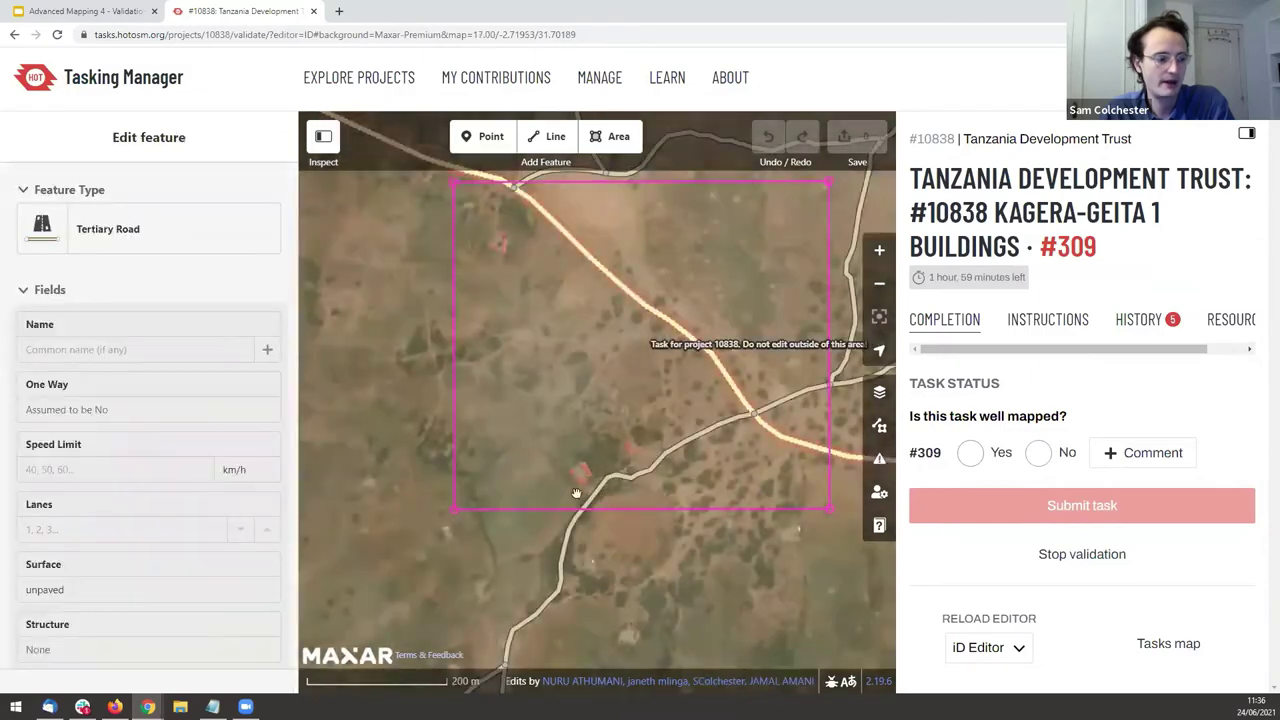
Zoom in on the red-roofed building cluster and the row of small buildings beside the road
{"action": "scroll", "coordinate": [576, 494], "scroll_direction": "up", "scroll_amount": 5}
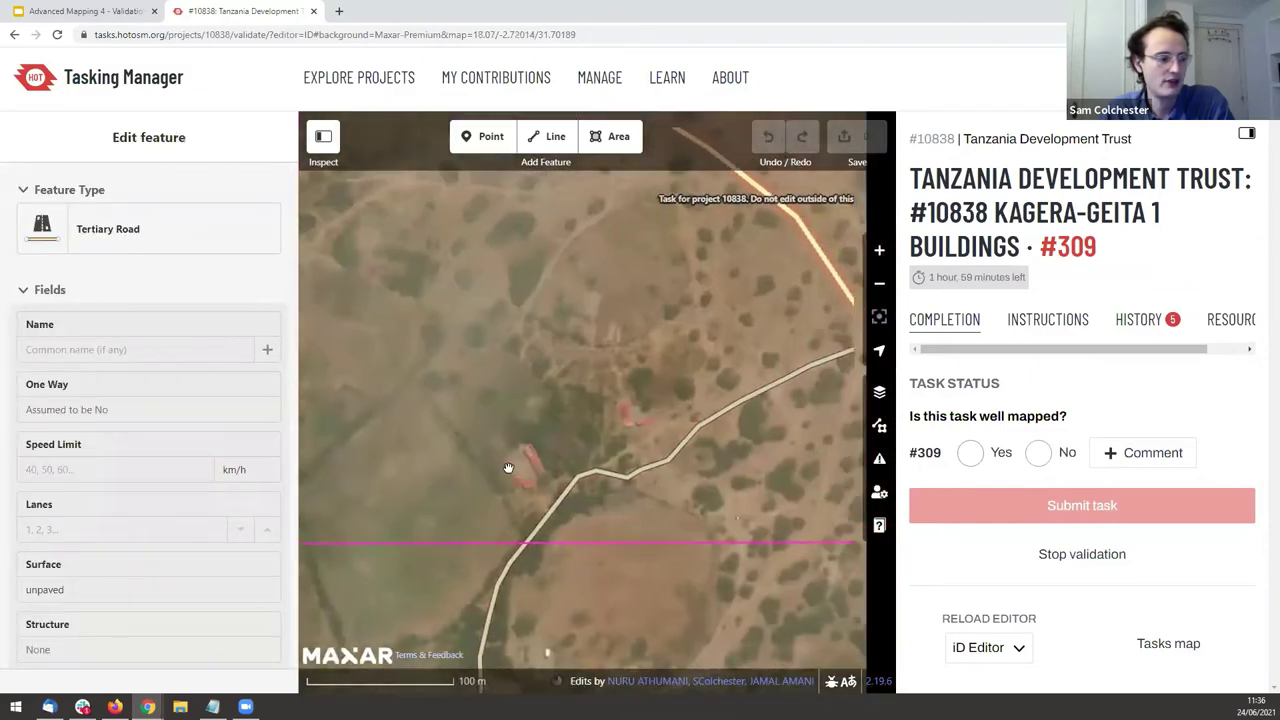
{"action": "scroll", "coordinate": [510, 466], "scroll_direction": "up", "scroll_amount": 4}
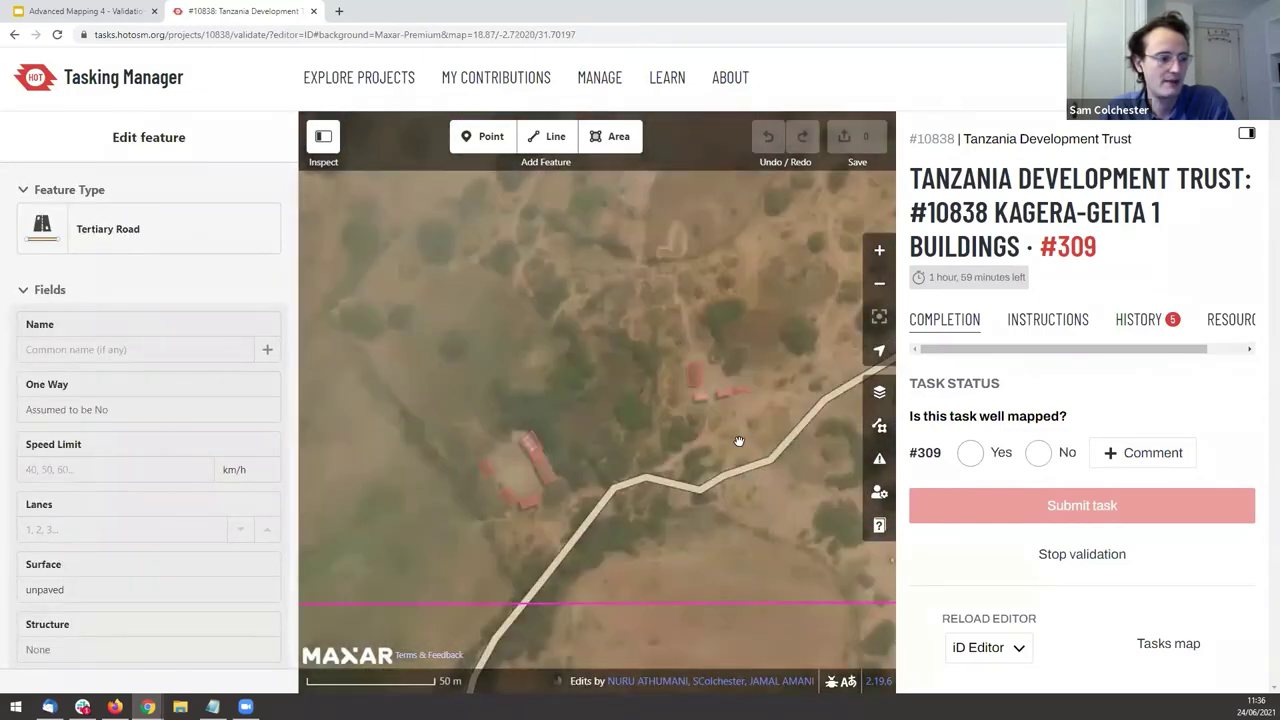
{"action": "scroll", "coordinate": [739, 441], "scroll_direction": "up", "scroll_amount": 4}
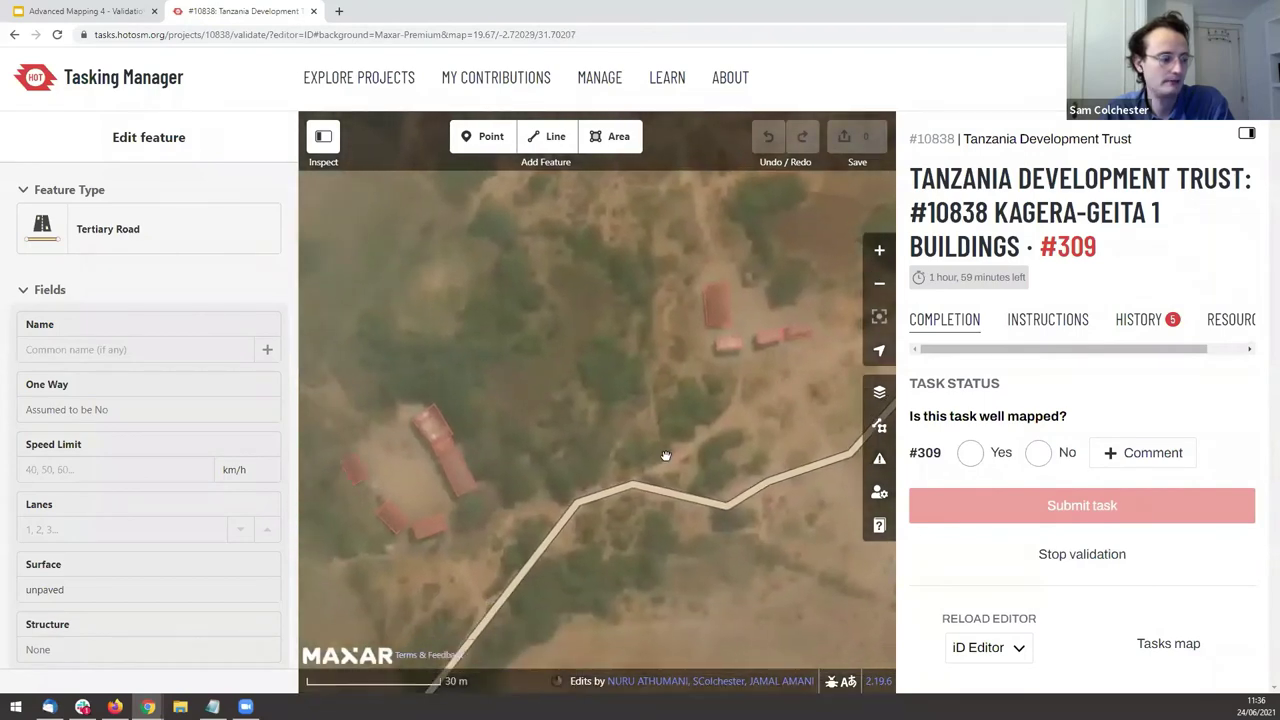
{"action": "left_click_drag", "start_coordinate": [542, 463], "coordinate": [609, 429]}
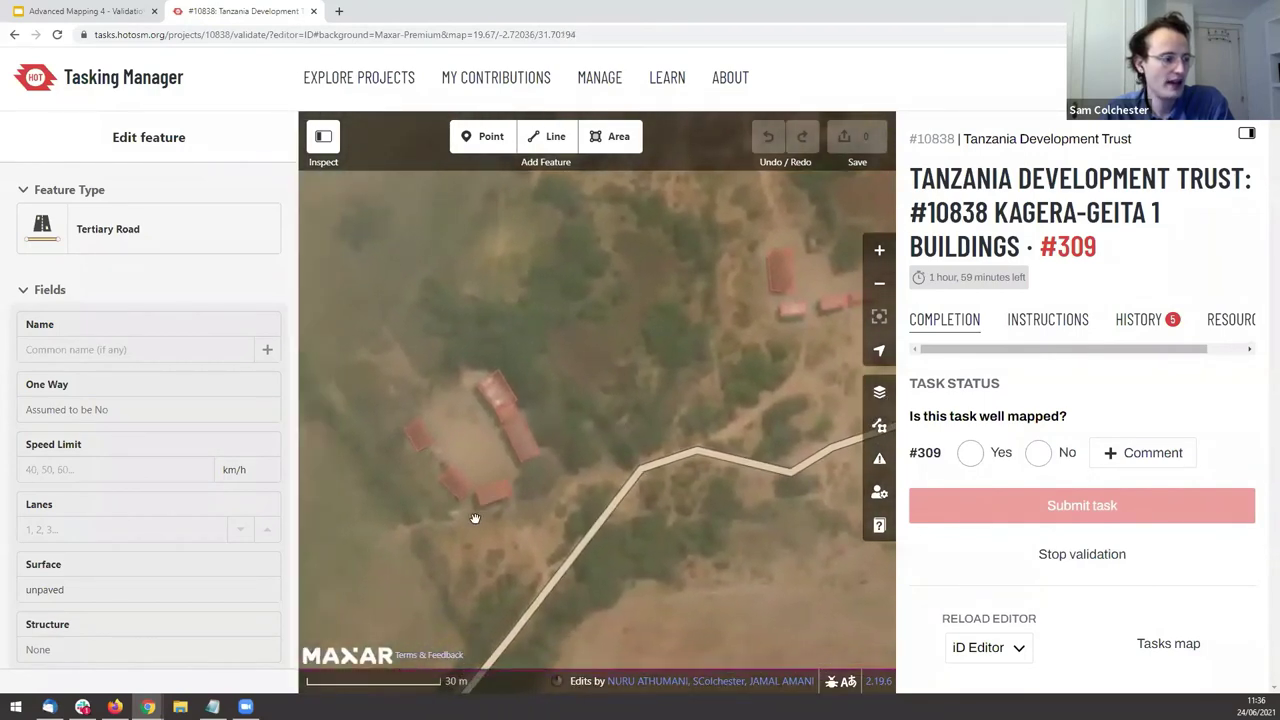
{"action": "scroll", "coordinate": [490, 541], "scroll_direction": "up", "scroll_amount": 4}
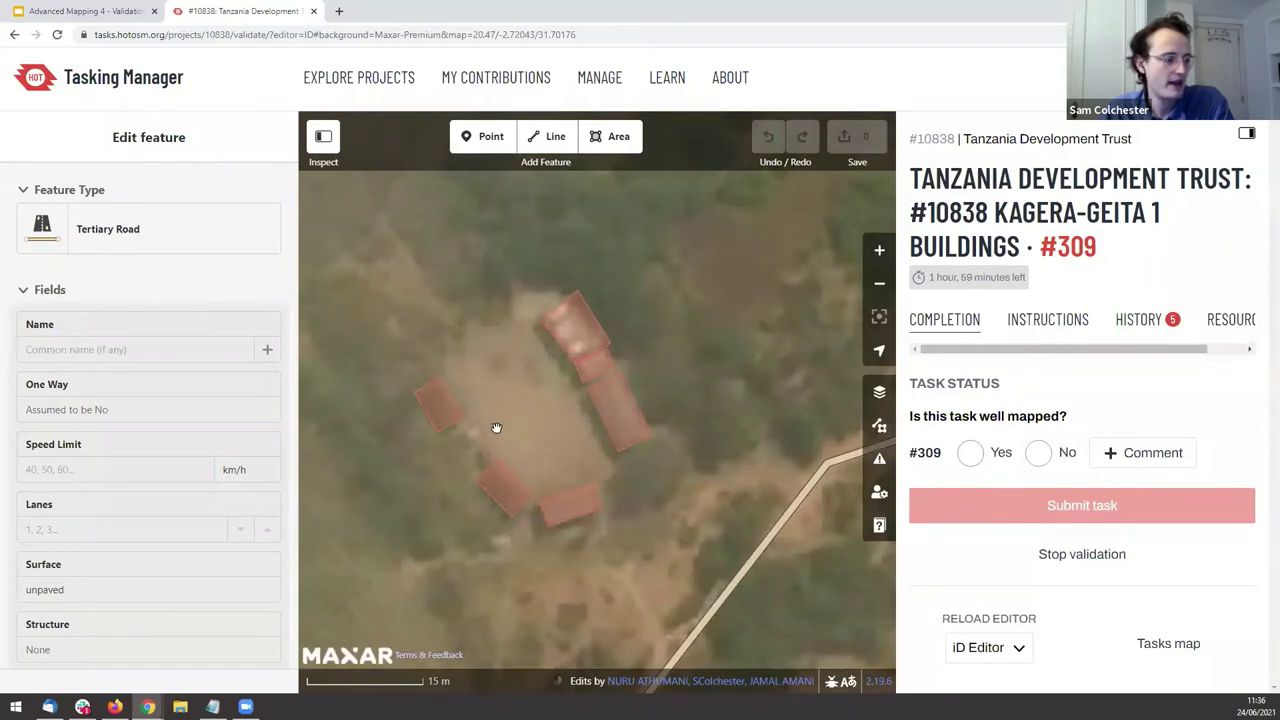
{"action": "scroll", "coordinate": [496, 428], "scroll_direction": "up", "scroll_amount": 3}
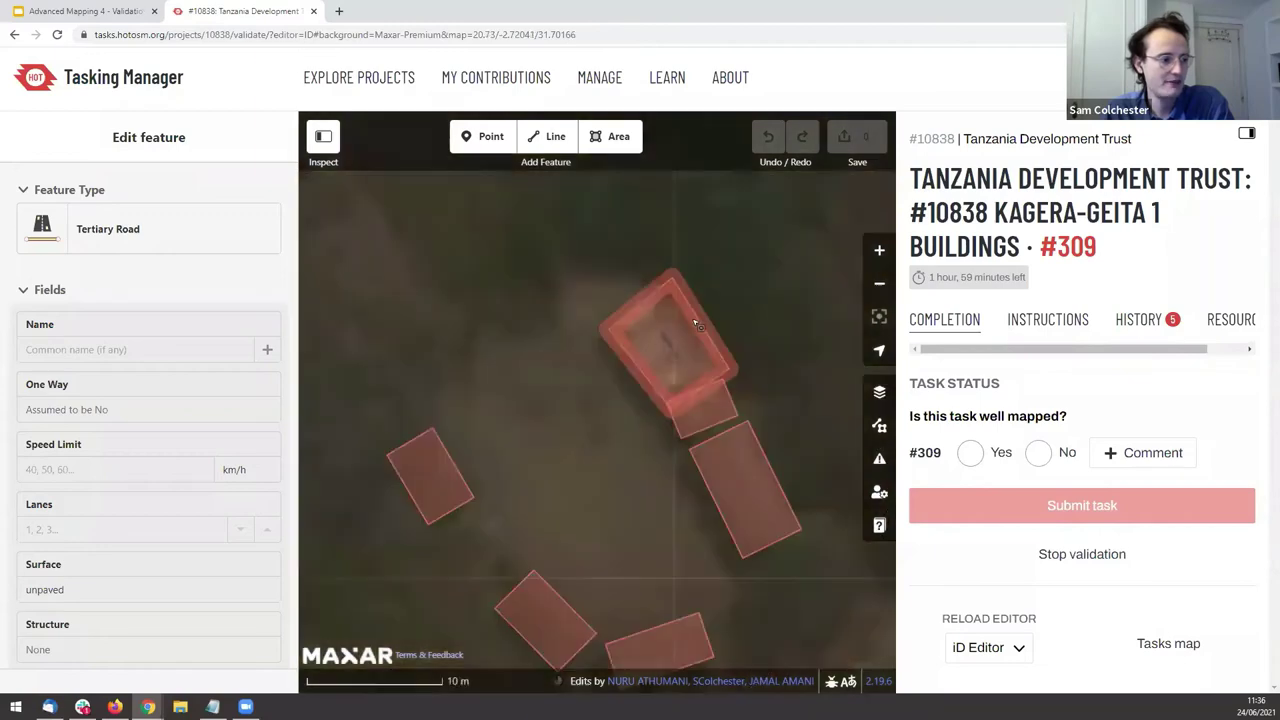
{"action": "scroll", "coordinate": [705, 360], "scroll_direction": "up", "scroll_amount": 3}
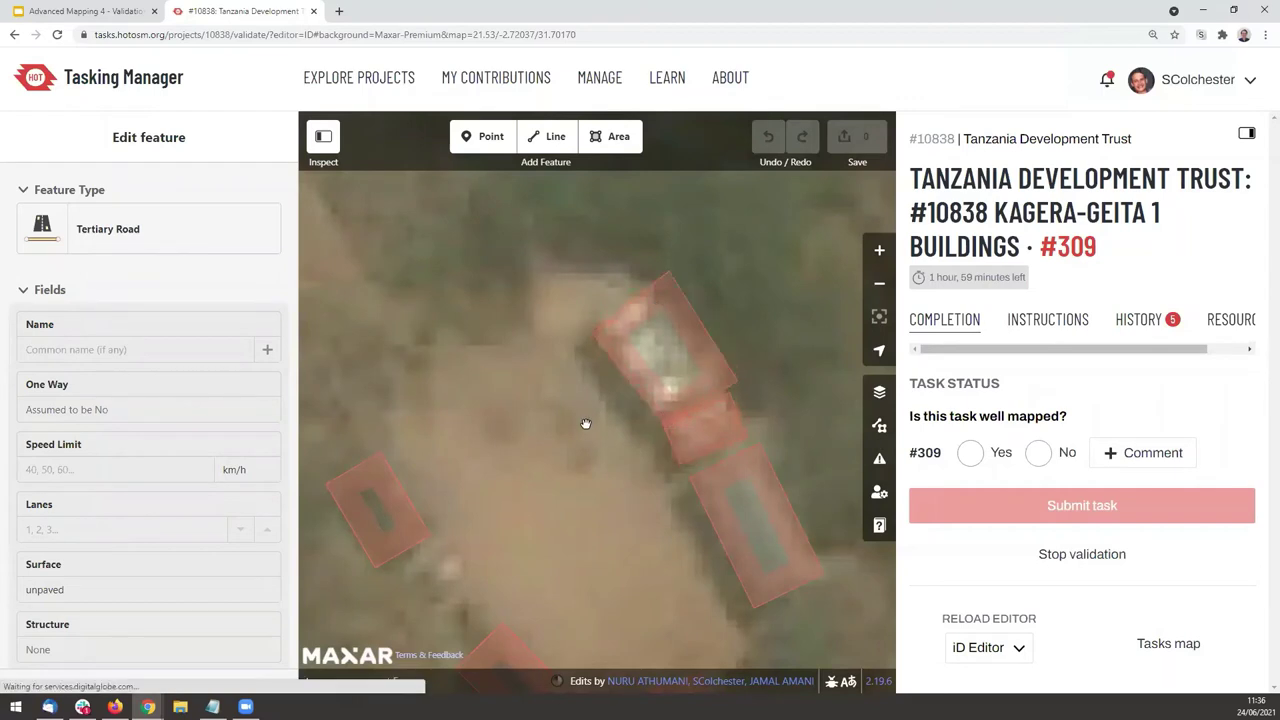
{"action": "scroll", "coordinate": [586, 424], "scroll_direction": "down", "scroll_amount": 3}
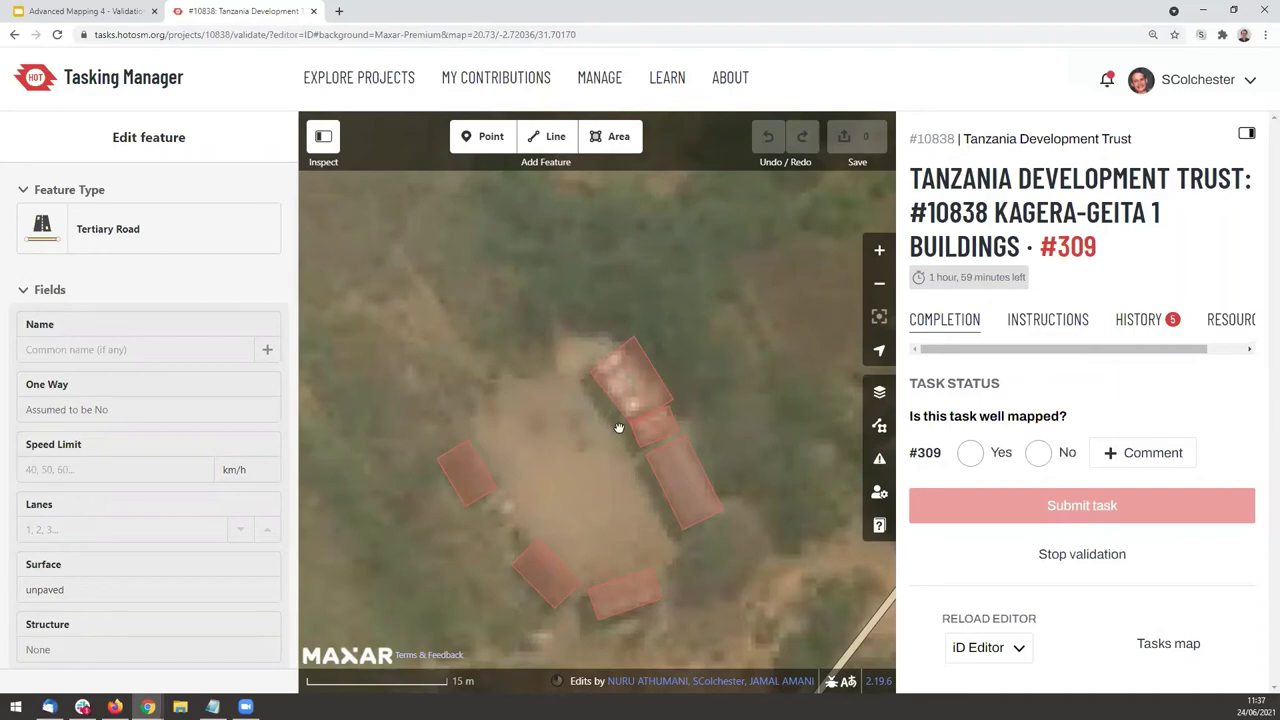
{"action": "scroll", "coordinate": [617, 429], "scroll_direction": "down", "scroll_amount": 3}
{"action": "scroll", "coordinate": [634, 314], "scroll_direction": "down", "scroll_amount": 4}
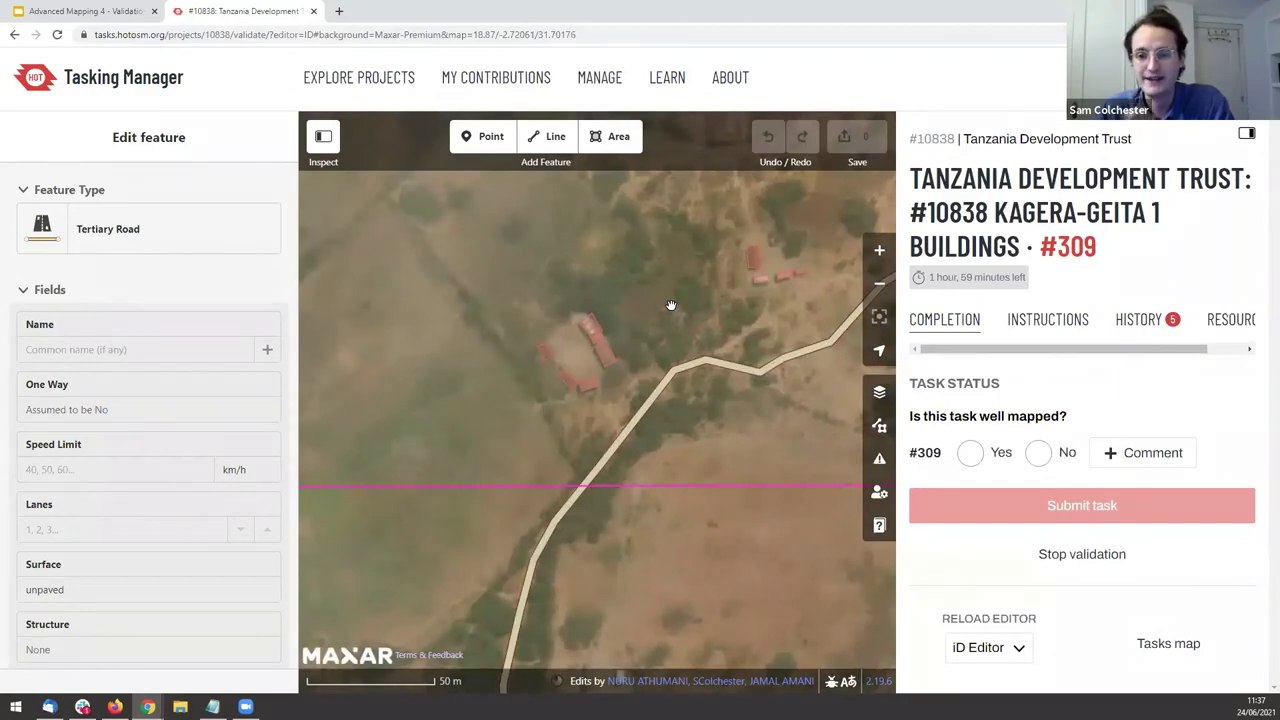
{"action": "scroll", "coordinate": [668, 320], "scroll_direction": "up", "scroll_amount": 4}
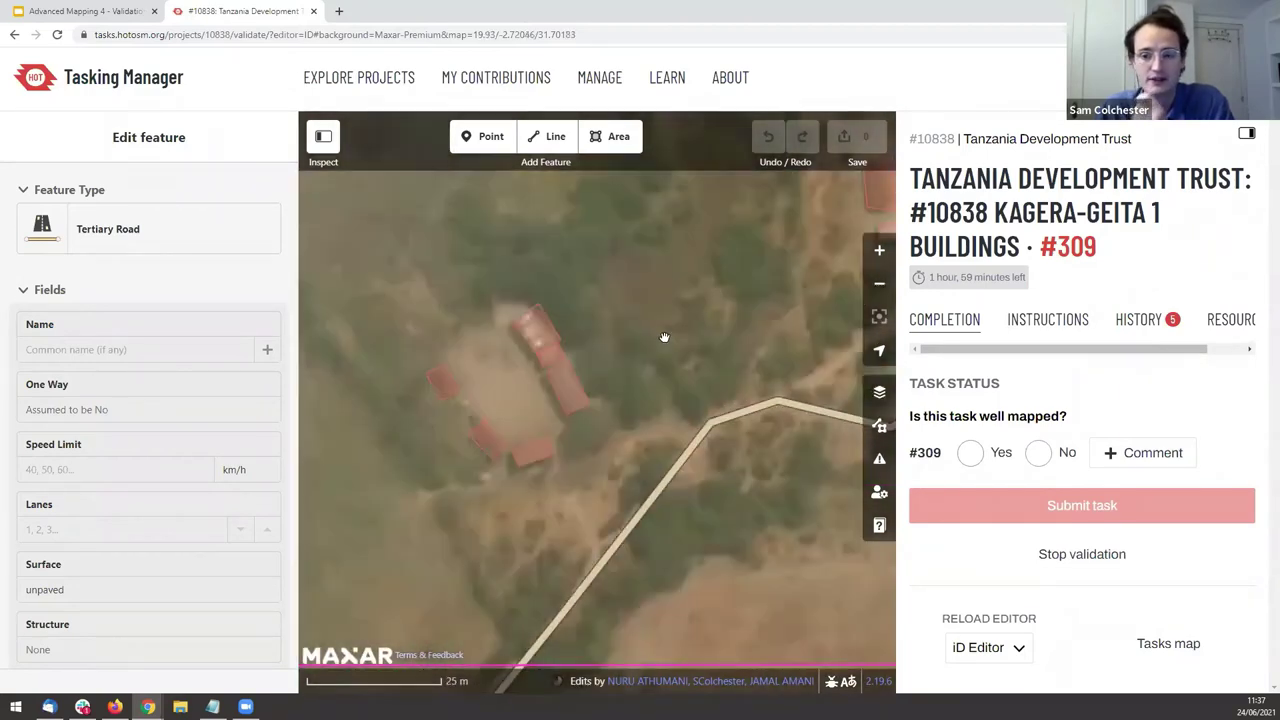
{"action": "left_click_drag", "start_coordinate": [664, 337], "coordinate": [427, 491]}
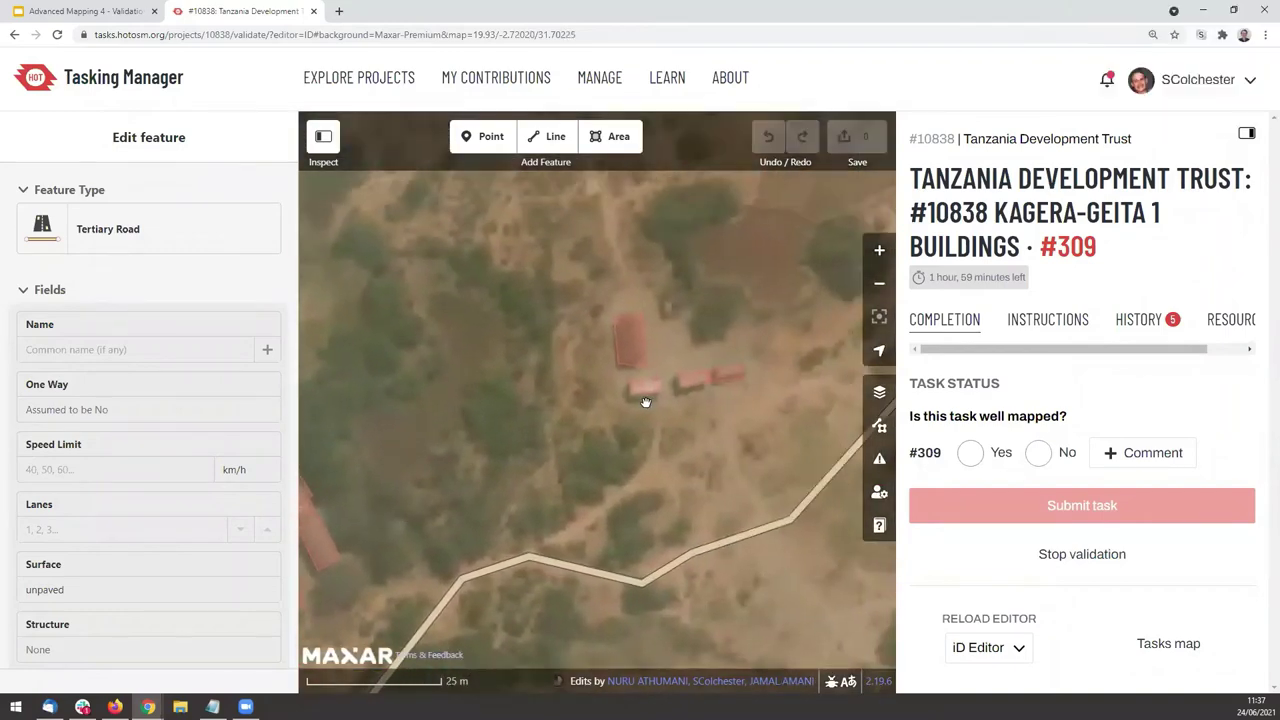
{"action": "scroll", "coordinate": [700, 415], "scroll_direction": "up", "scroll_amount": 3}
{"action": "left_click_drag", "start_coordinate": [591, 380], "coordinate": [518, 450]}
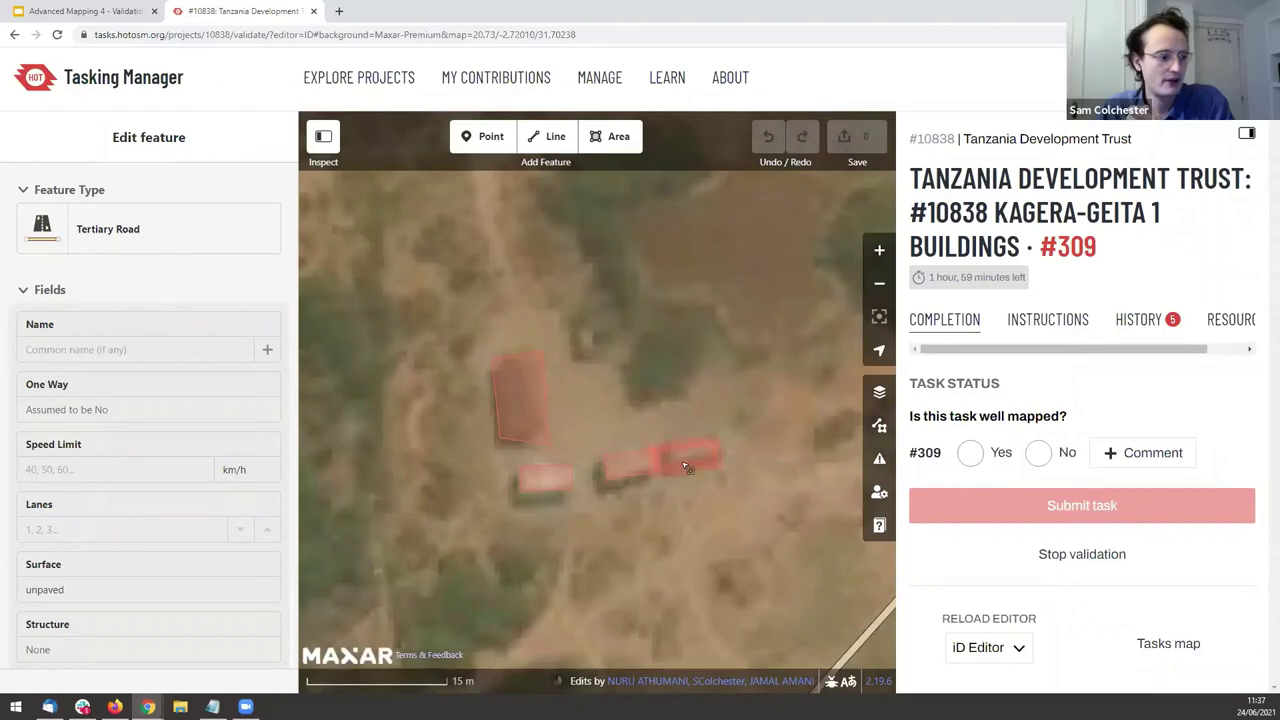
{"action": "scroll", "coordinate": [565, 397], "scroll_direction": "up", "scroll_amount": 2}
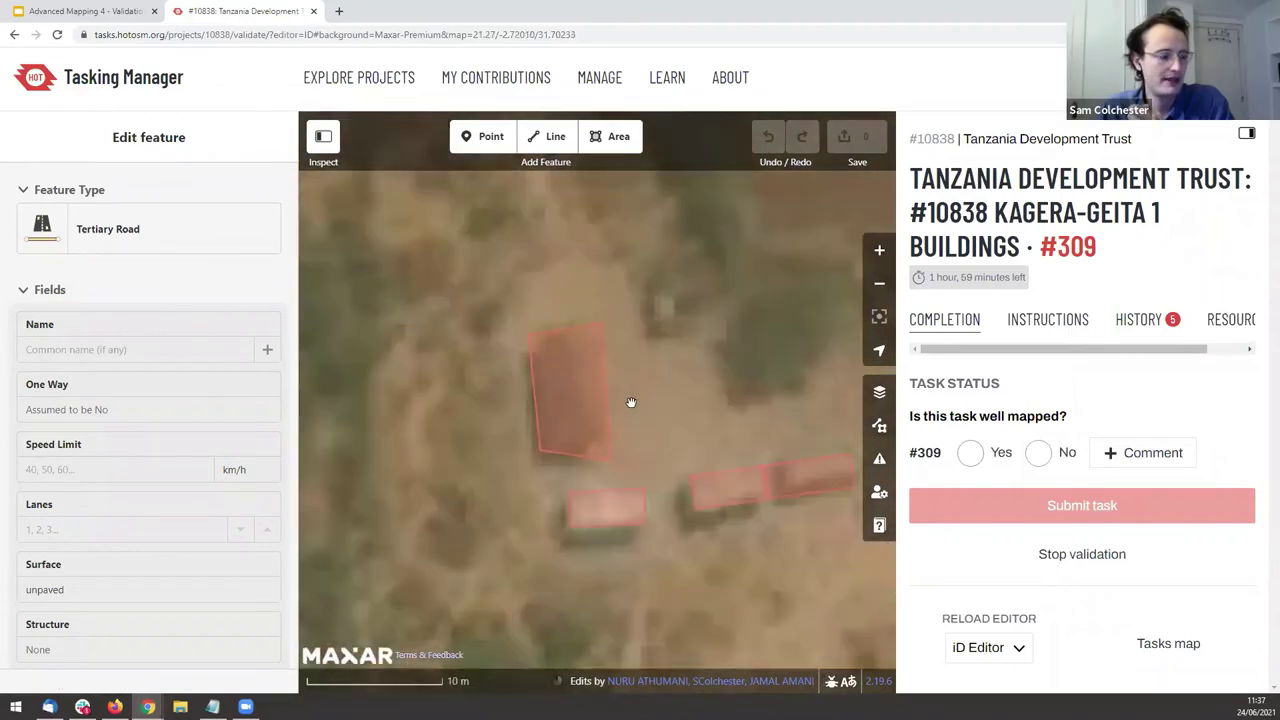
{"action": "scroll", "coordinate": [631, 402], "scroll_direction": "down", "scroll_amount": 3}
{"action": "scroll", "coordinate": [575, 420], "scroll_direction": "up", "scroll_amount": 3}
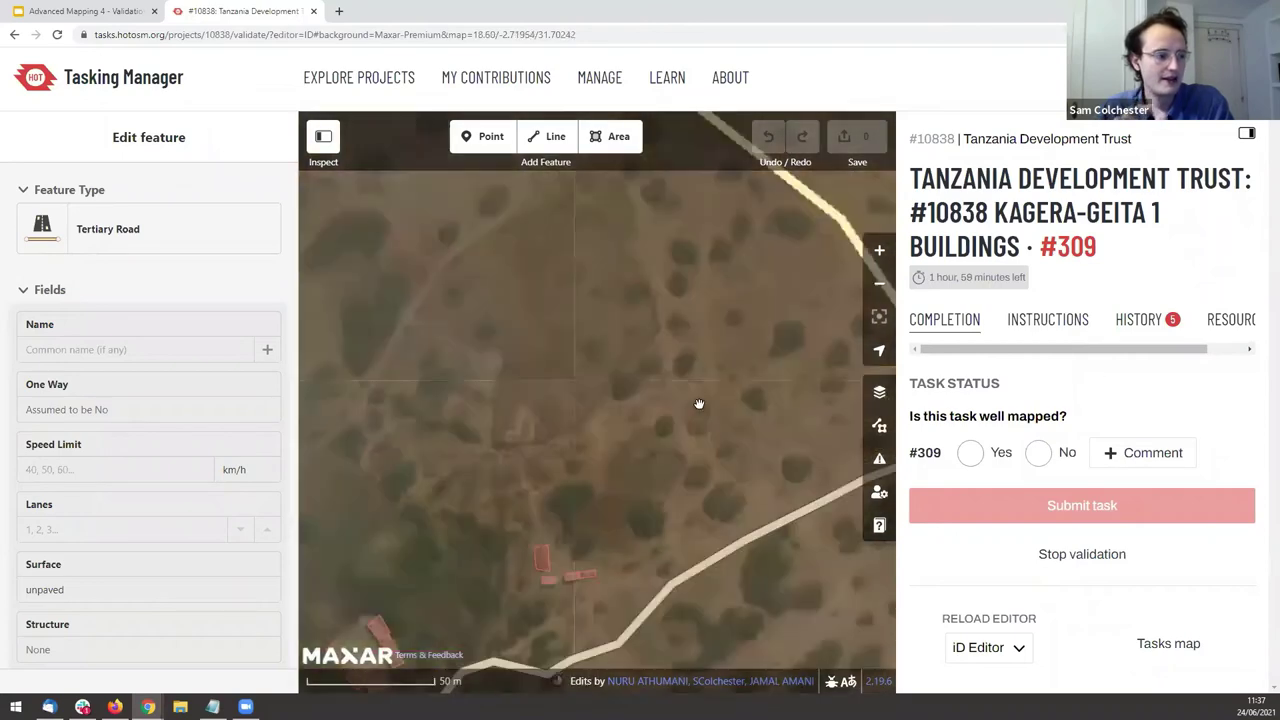
Follow the yellow road across the task area to the three buildings near the boundary
{"action": "left_click_drag", "start_coordinate": [699, 404], "coordinate": [543, 477]}
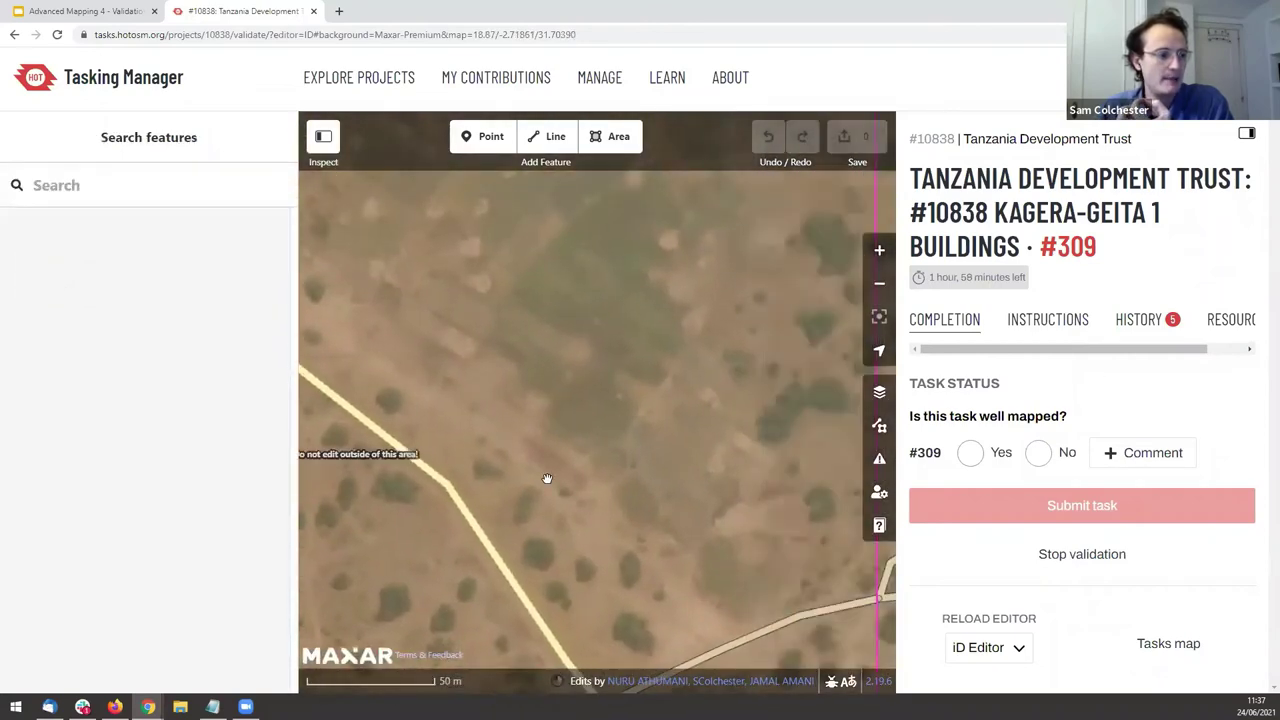
{"action": "left_click_drag", "start_coordinate": [520, 363], "coordinate": [480, 537]}
{"action": "left_click_drag", "start_coordinate": [509, 456], "coordinate": [720, 423]}
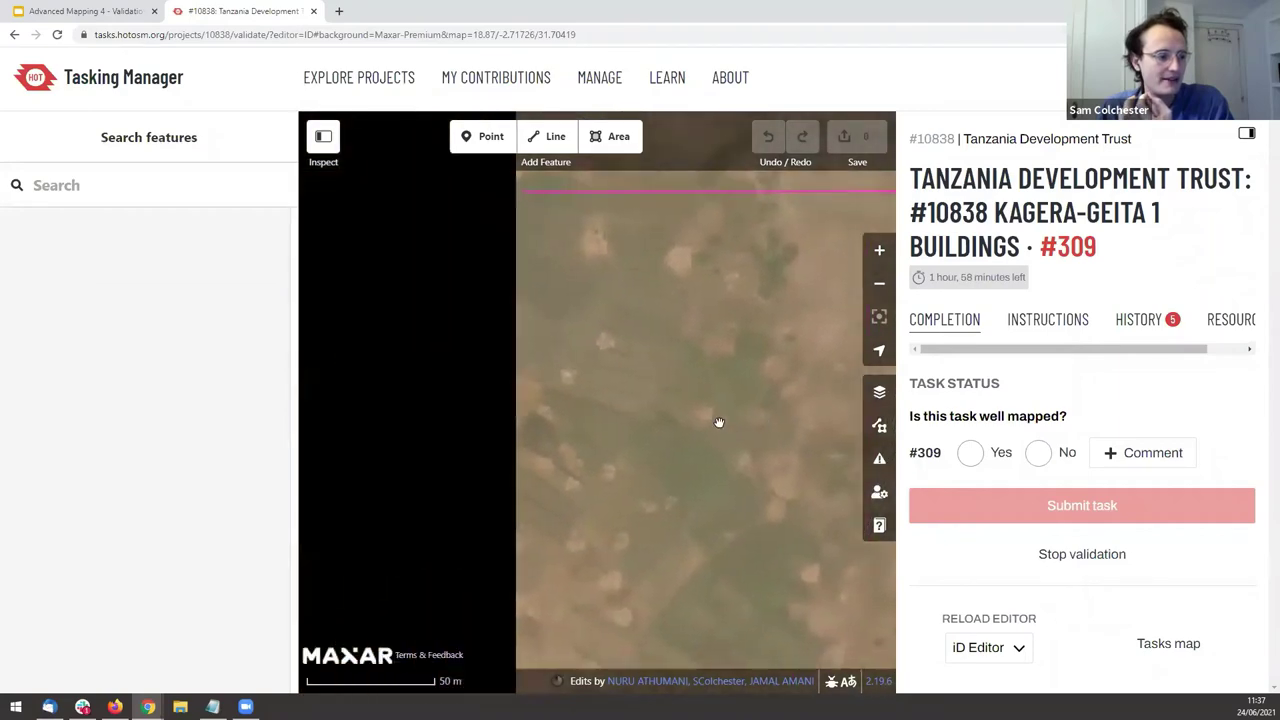
{"action": "left_click_drag", "start_coordinate": [551, 437], "coordinate": [774, 443]}
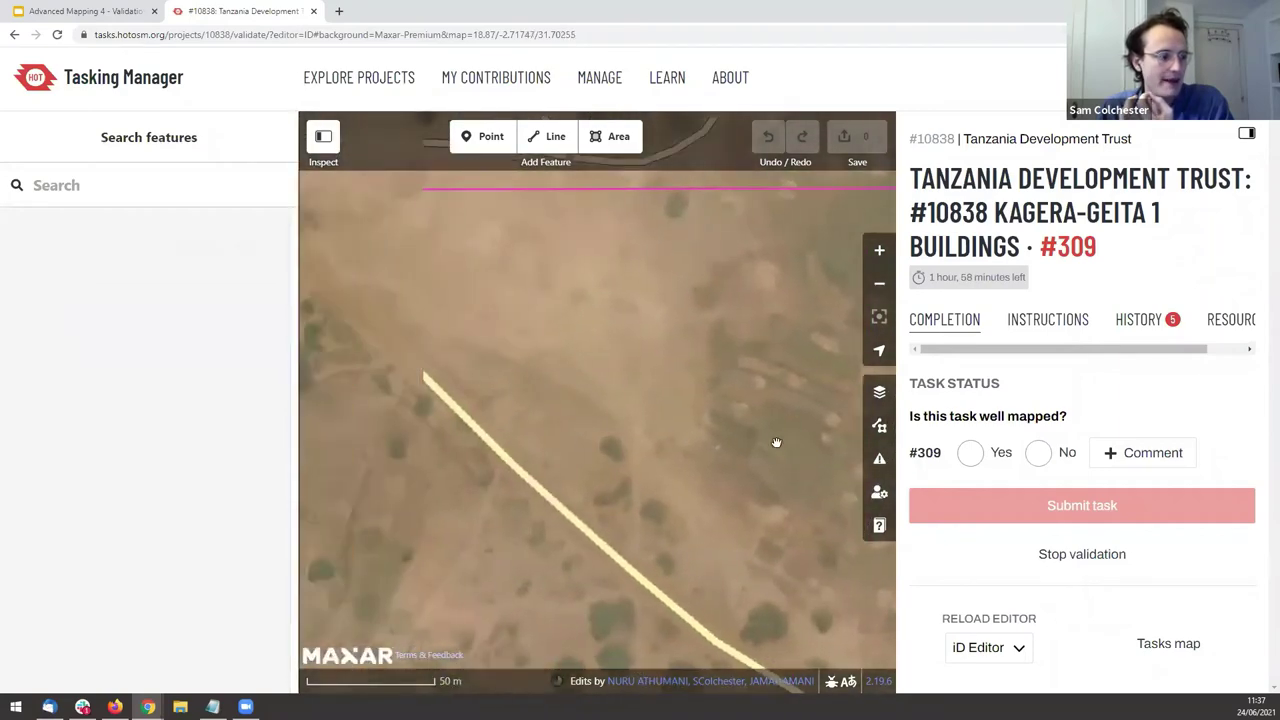
{"action": "left_click_drag", "start_coordinate": [503, 491], "coordinate": [713, 479]}
{"action": "left_click_drag", "start_coordinate": [532, 457], "coordinate": [654, 517]}
{"action": "scroll", "coordinate": [529, 428], "scroll_direction": "up", "scroll_amount": 2}
{"action": "scroll", "coordinate": [672, 435], "scroll_direction": "up", "scroll_amount": 2}
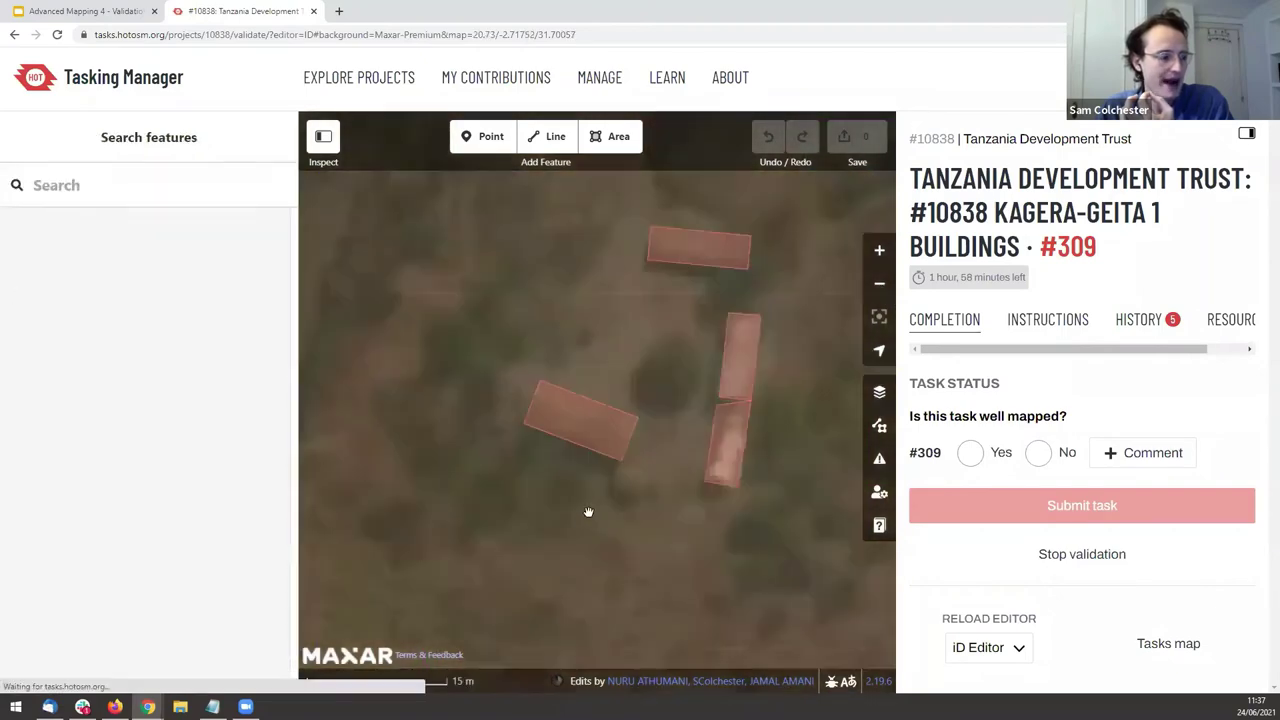
{"action": "scroll", "coordinate": [500, 400], "scroll_direction": "down", "scroll_amount": 5}
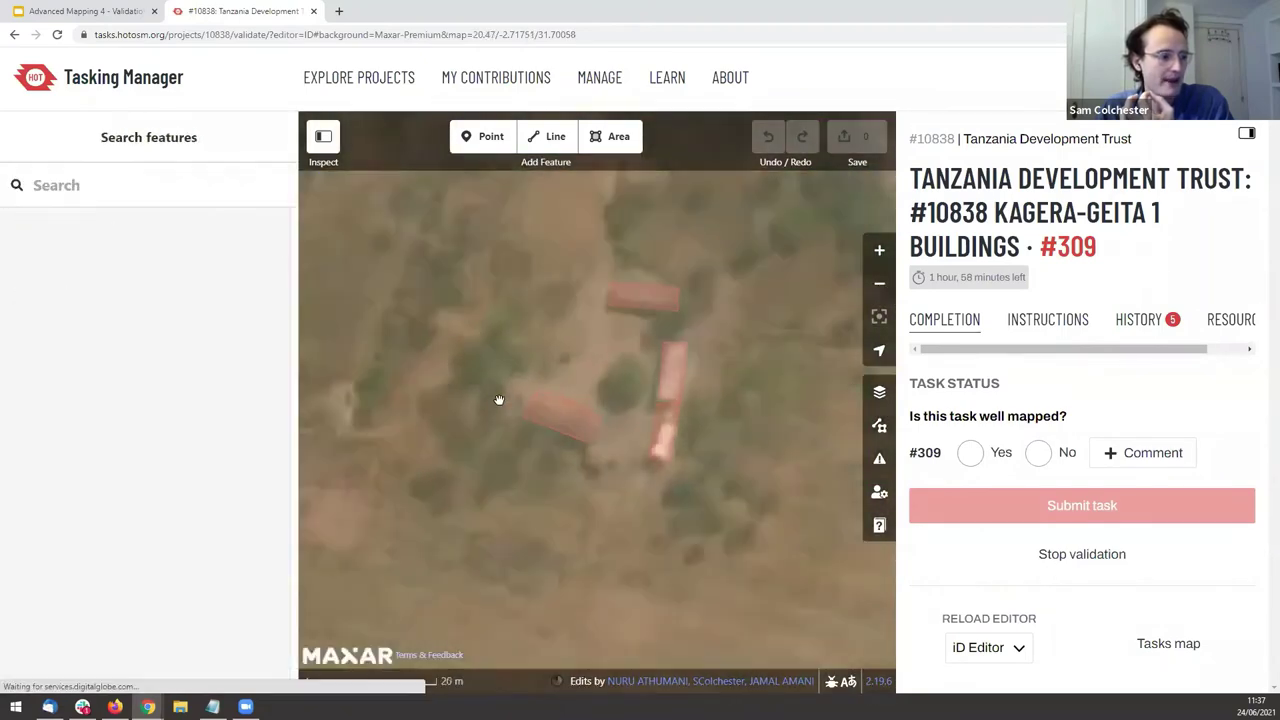
{"action": "left_click_drag", "start_coordinate": [614, 463], "coordinate": [718, 566]}
{"action": "scroll", "coordinate": [676, 478], "scroll_direction": "down", "scroll_amount": 2}
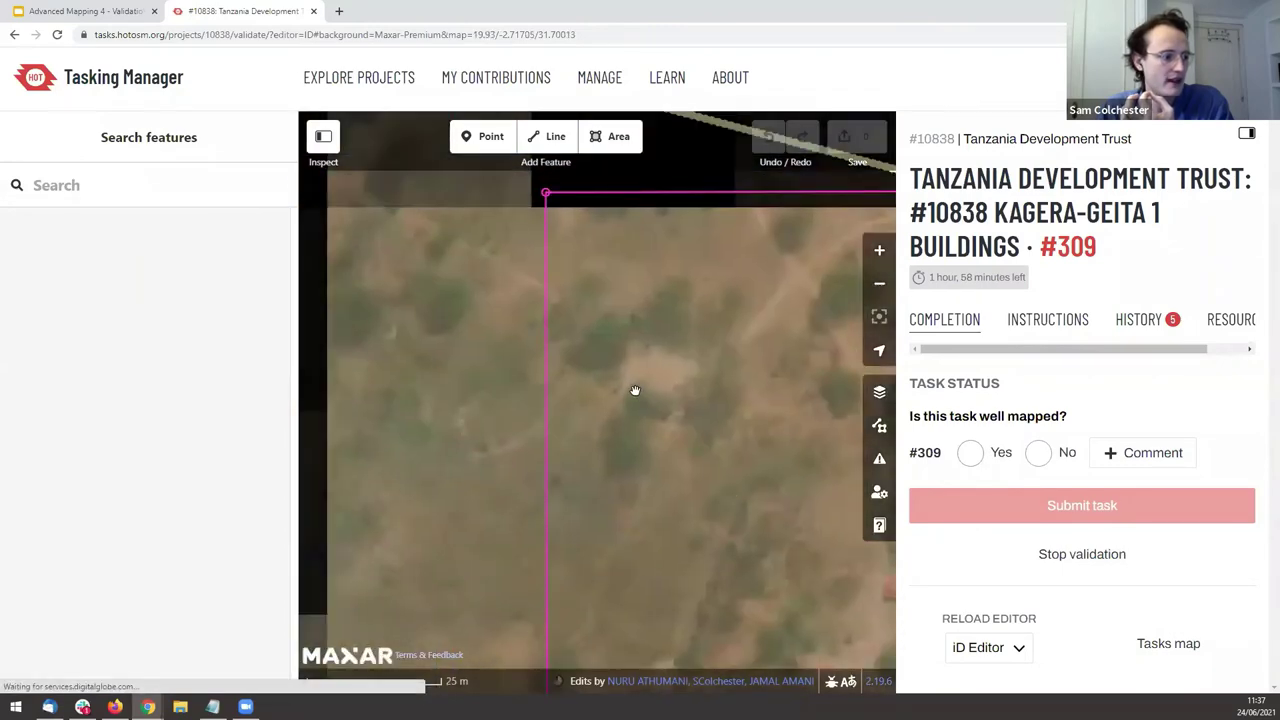
{"action": "scroll", "coordinate": [650, 415], "scroll_direction": "up", "scroll_amount": 7}
{"action": "scroll", "coordinate": [723, 505], "scroll_direction": "down", "scroll_amount": 8}
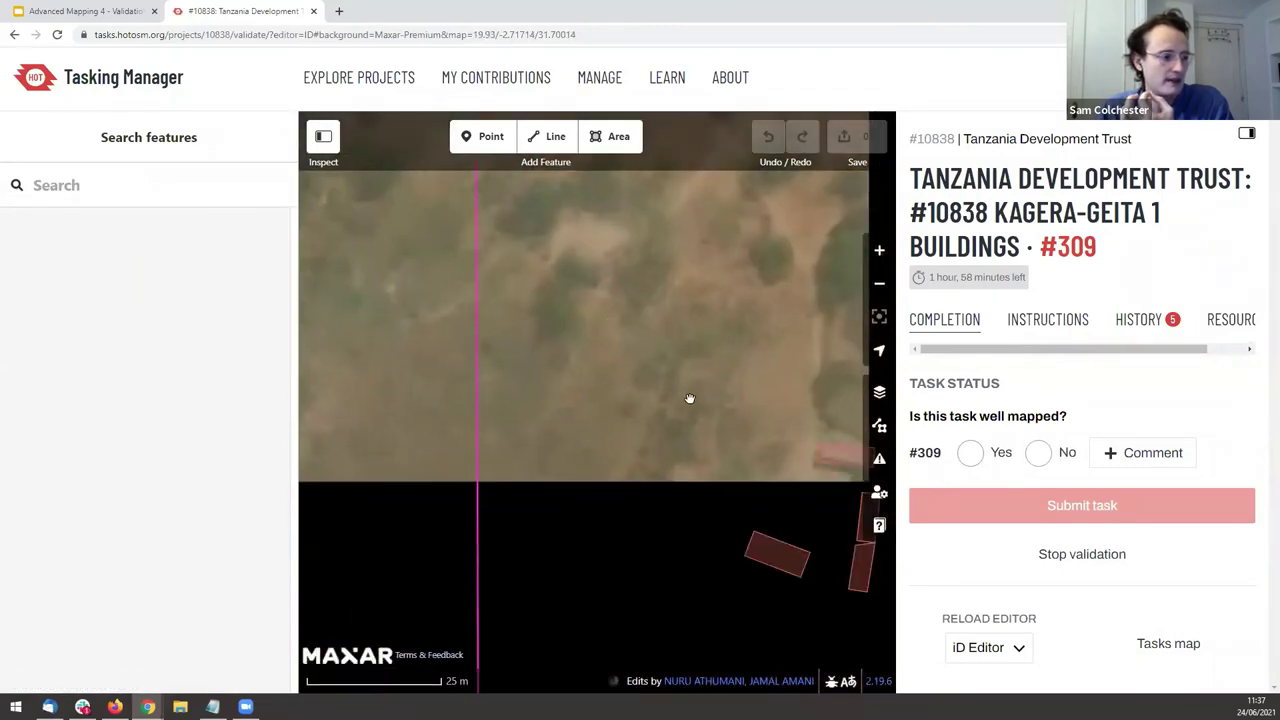
{"action": "left_click_drag", "start_coordinate": [697, 506], "coordinate": [514, 371]}
{"action": "scroll", "coordinate": [557, 486], "scroll_direction": "down", "scroll_amount": 8}
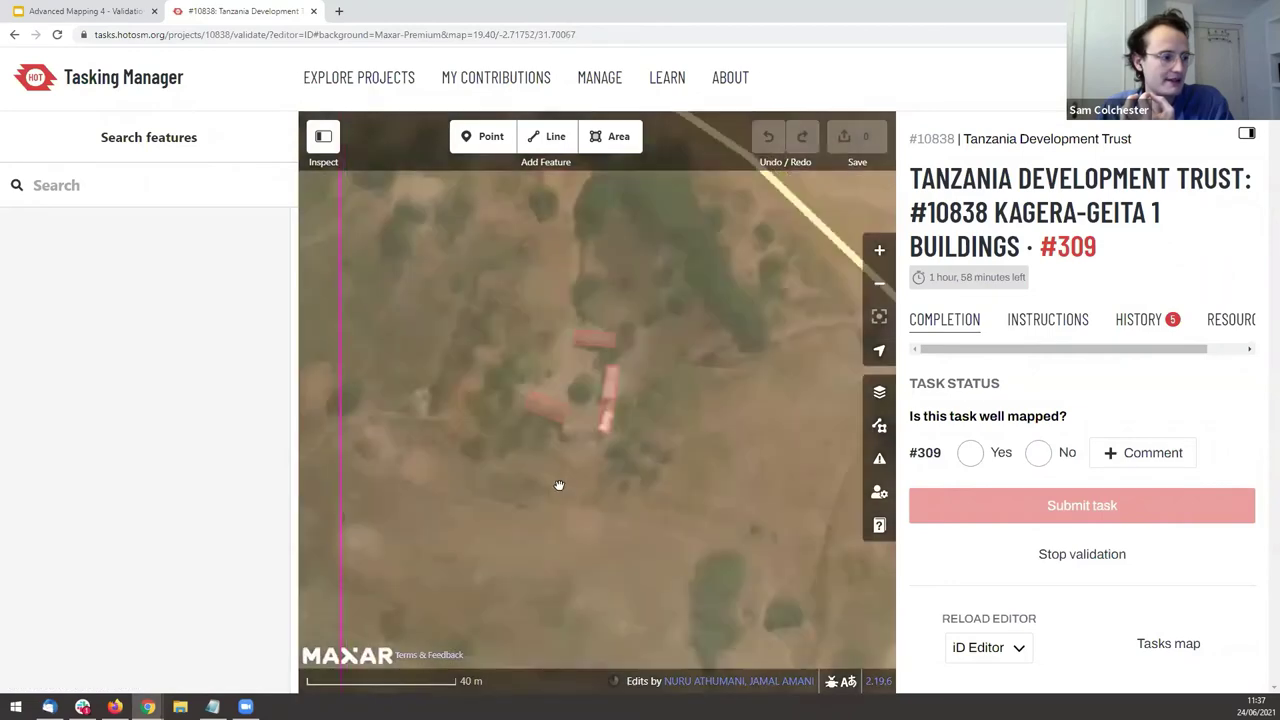
{"action": "scroll", "coordinate": [580, 463], "scroll_direction": "up", "scroll_amount": 3}
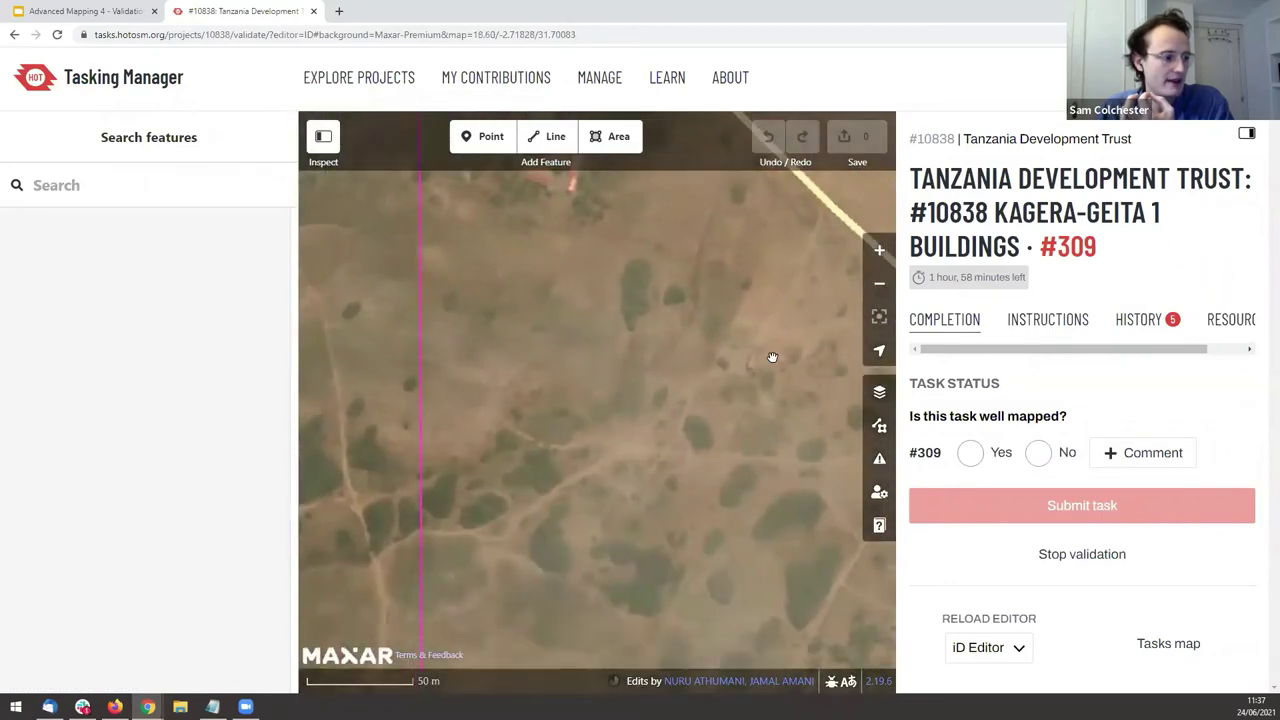
{"action": "scroll", "coordinate": [709, 380], "scroll_direction": "up", "scroll_amount": 10}
{"action": "scroll", "coordinate": [588, 380], "scroll_direction": "down", "scroll_amount": 9}
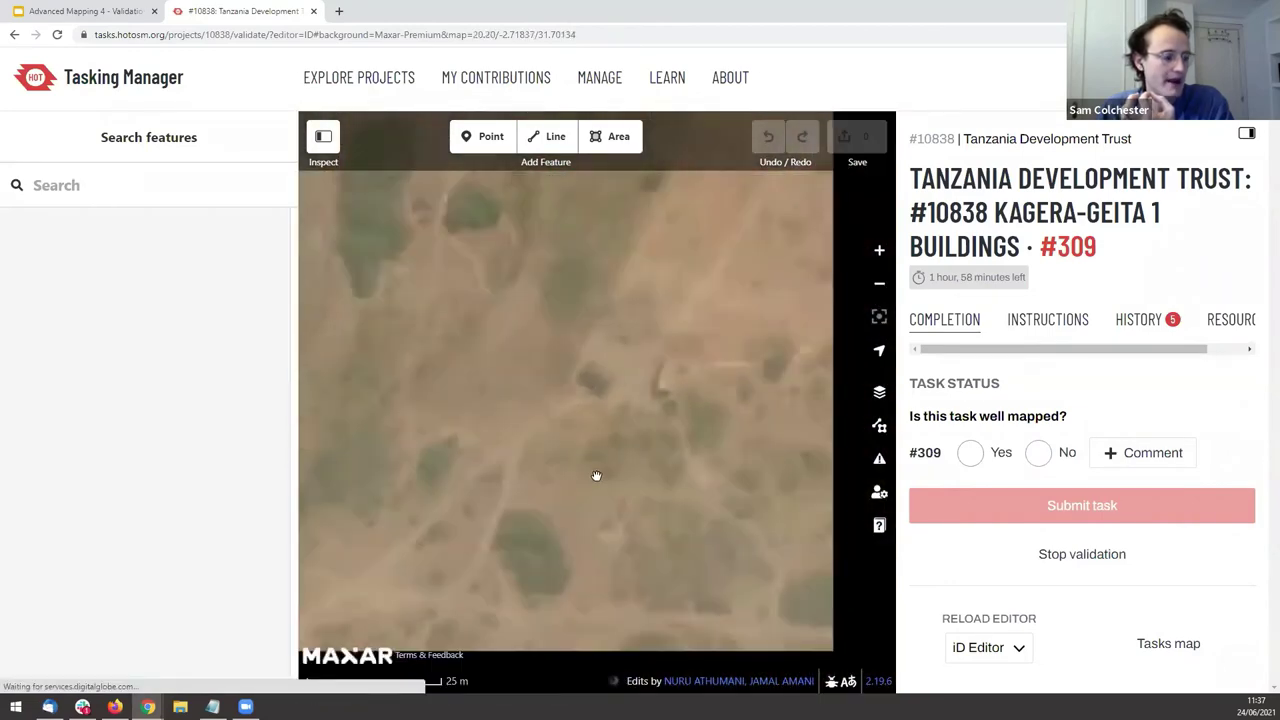
{"action": "scroll", "coordinate": [587, 305], "scroll_direction": "down", "scroll_amount": 3}
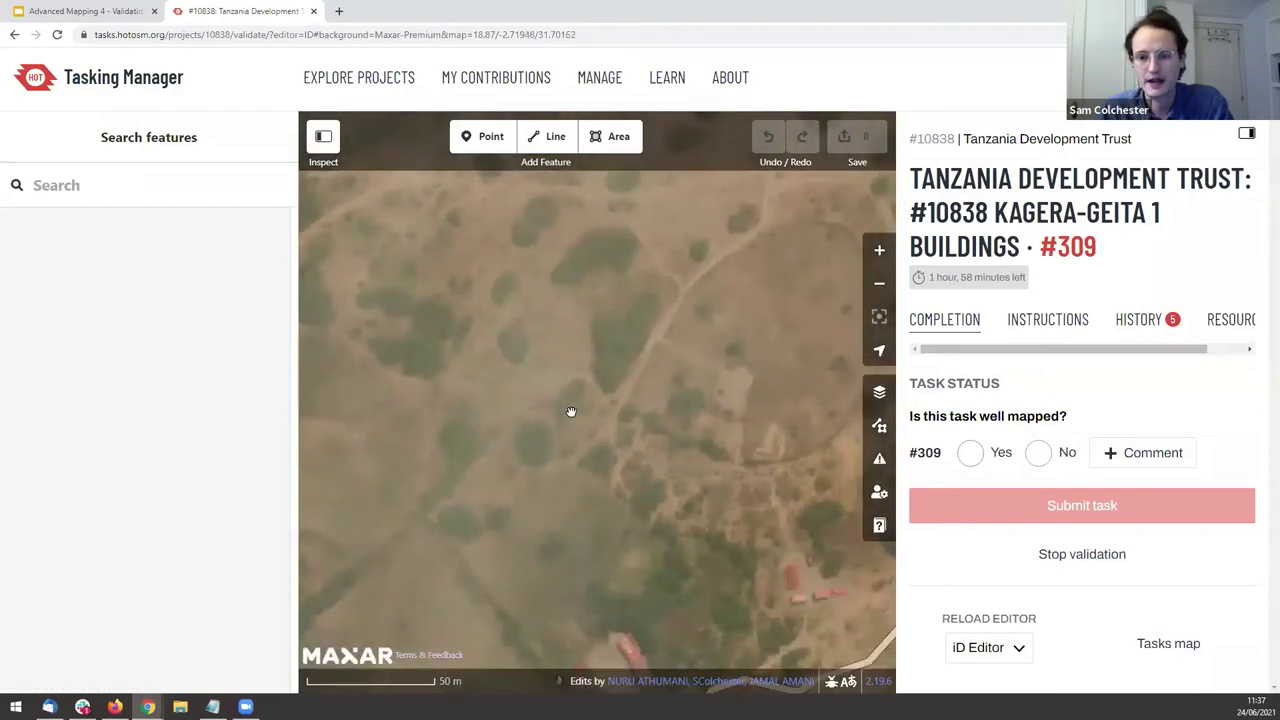
{"action": "scroll", "coordinate": [600, 350], "scroll_direction": "down", "scroll_amount": 3}
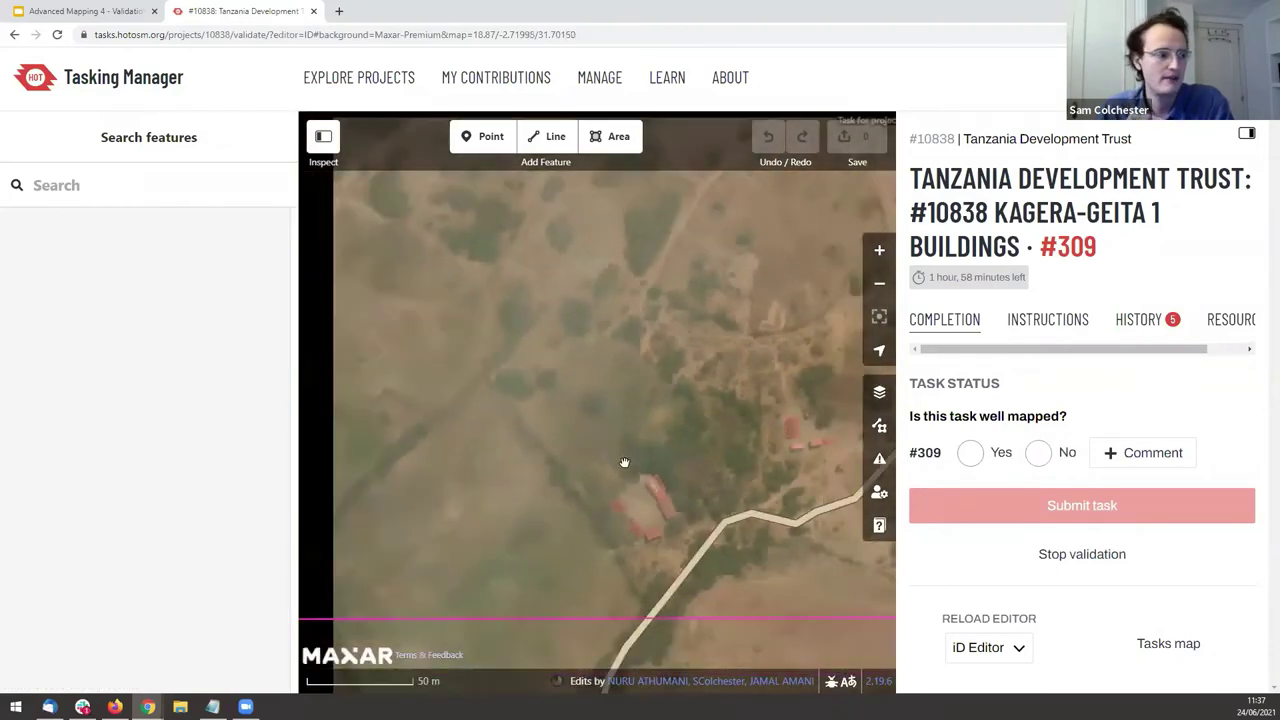
Select a building to check its issues, then deselect it and adjust the view
{"action": "left_click", "coordinate": [640, 475]}
{"action": "key", "text": "Escape"}
{"action": "scroll", "coordinate": [600, 480], "scroll_direction": "right", "scroll_amount": 3}
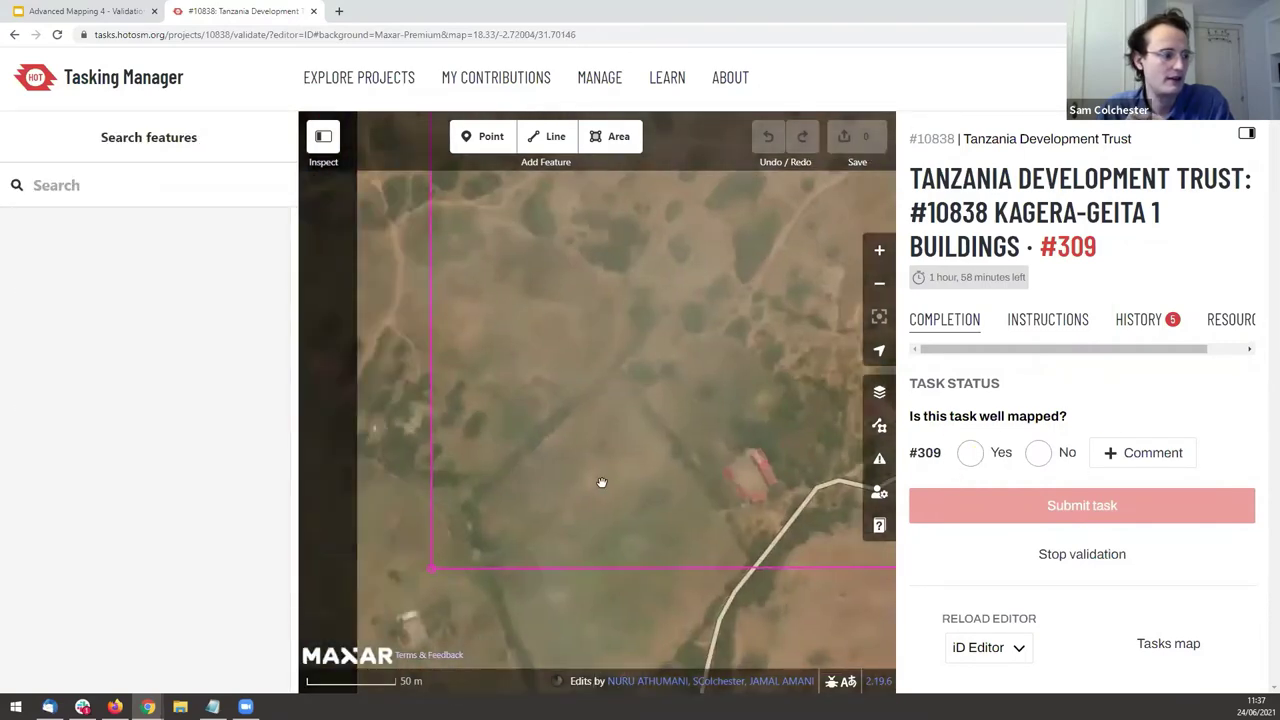
{"action": "scroll", "coordinate": [730, 510], "scroll_direction": "right", "scroll_amount": 3}
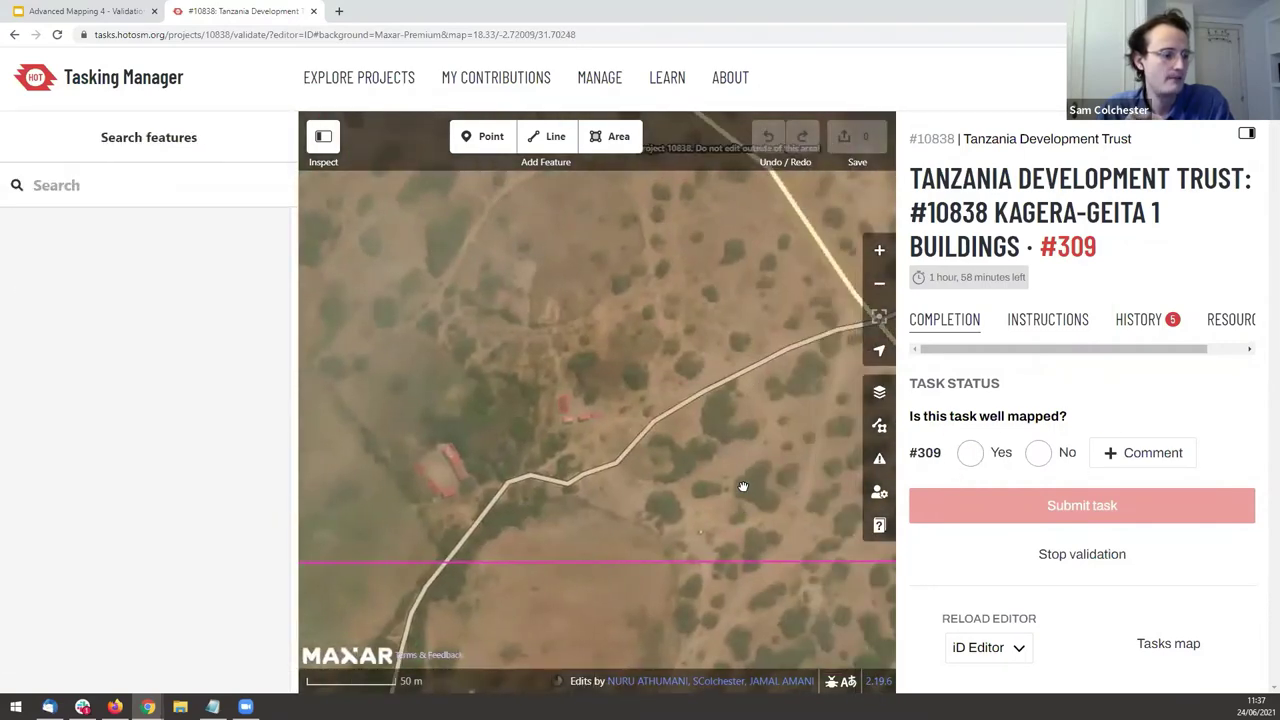
{"action": "scroll", "coordinate": [697, 535], "scroll_direction": "up", "scroll_amount": 5}
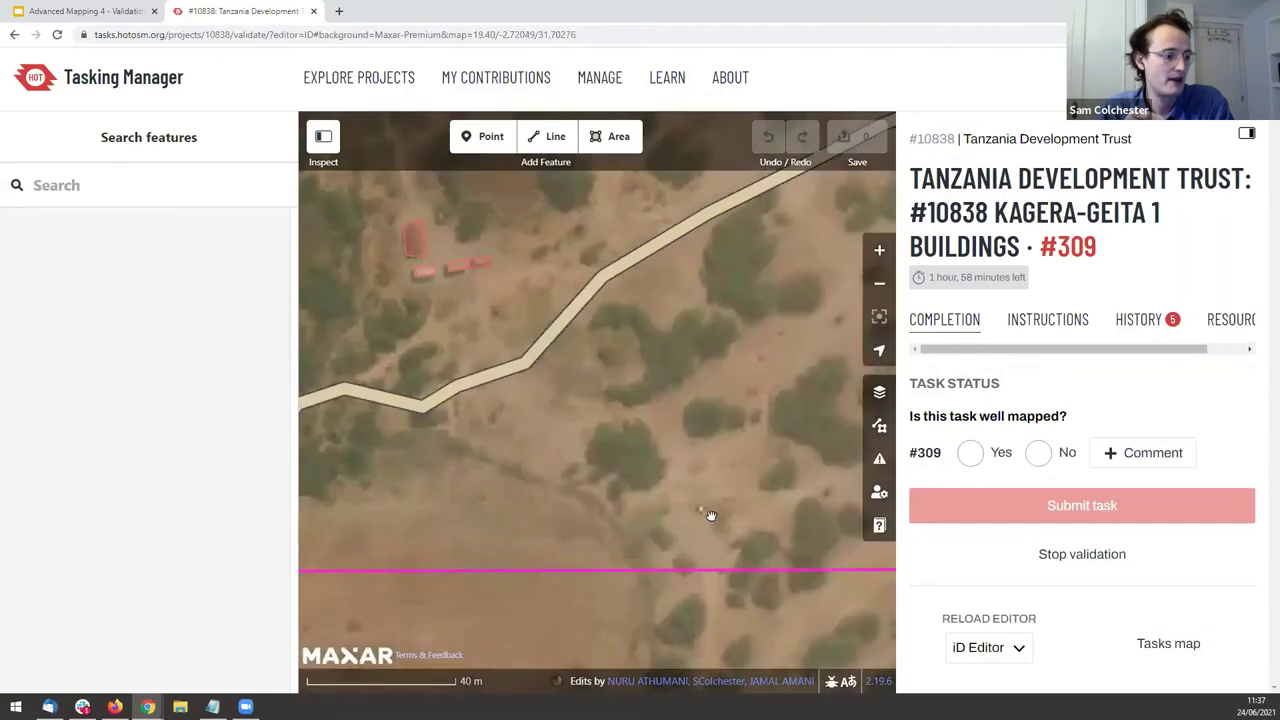
{"action": "scroll", "coordinate": [686, 400], "scroll_direction": "up", "scroll_amount": 5}
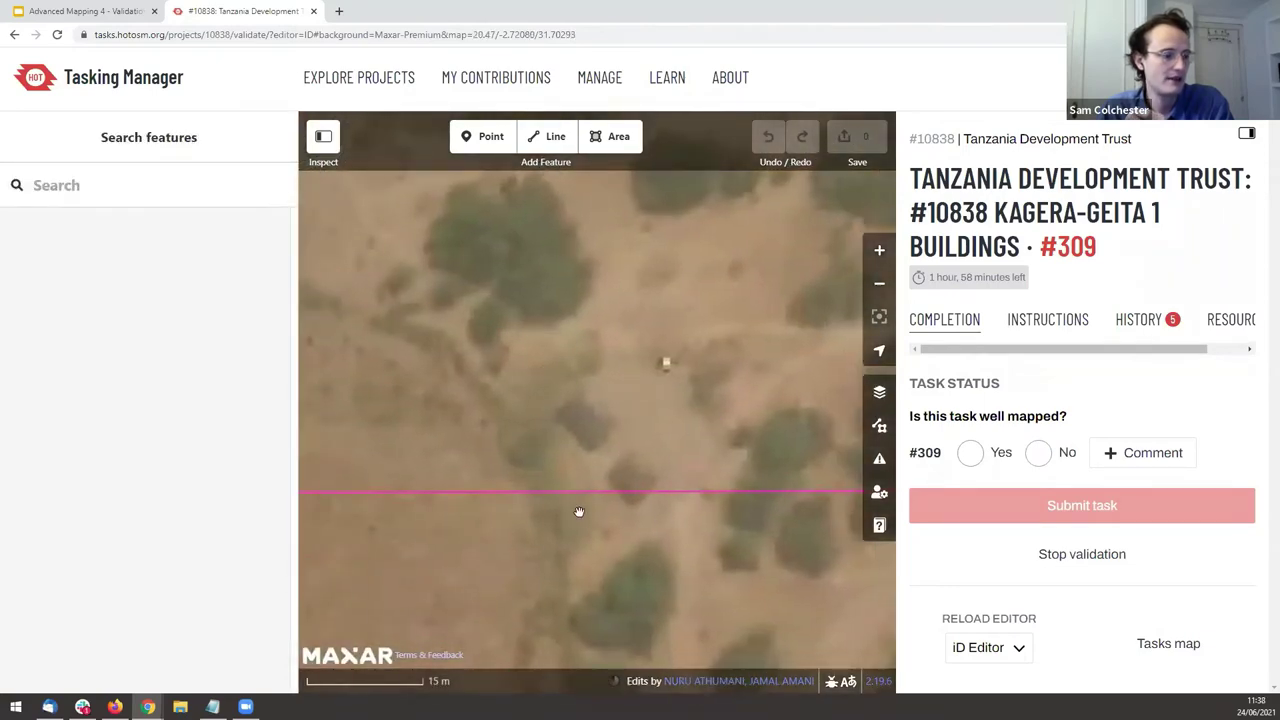
{"action": "scroll", "coordinate": [660, 414], "scroll_direction": "down", "scroll_amount": 7}
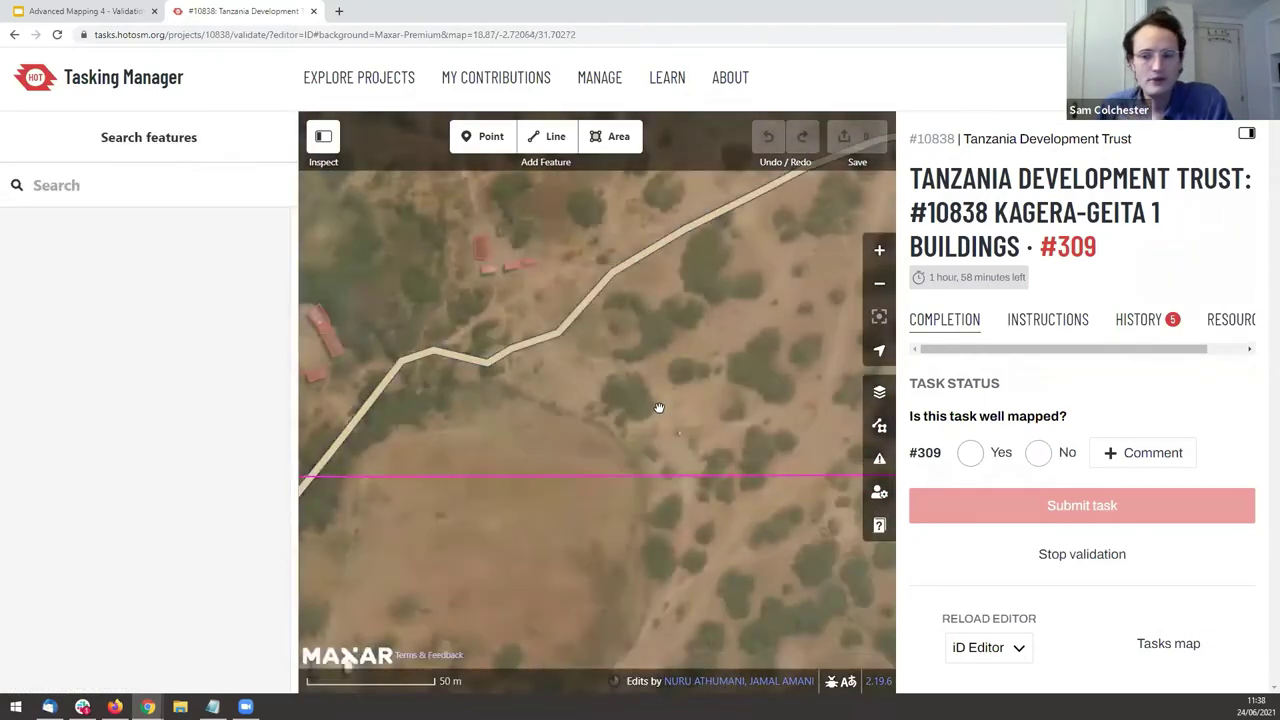
Inspect a mapped building in the roadside cluster and centre the cluster in view
{"action": "left_click_drag", "start_coordinate": [659, 408], "coordinate": [786, 510]}
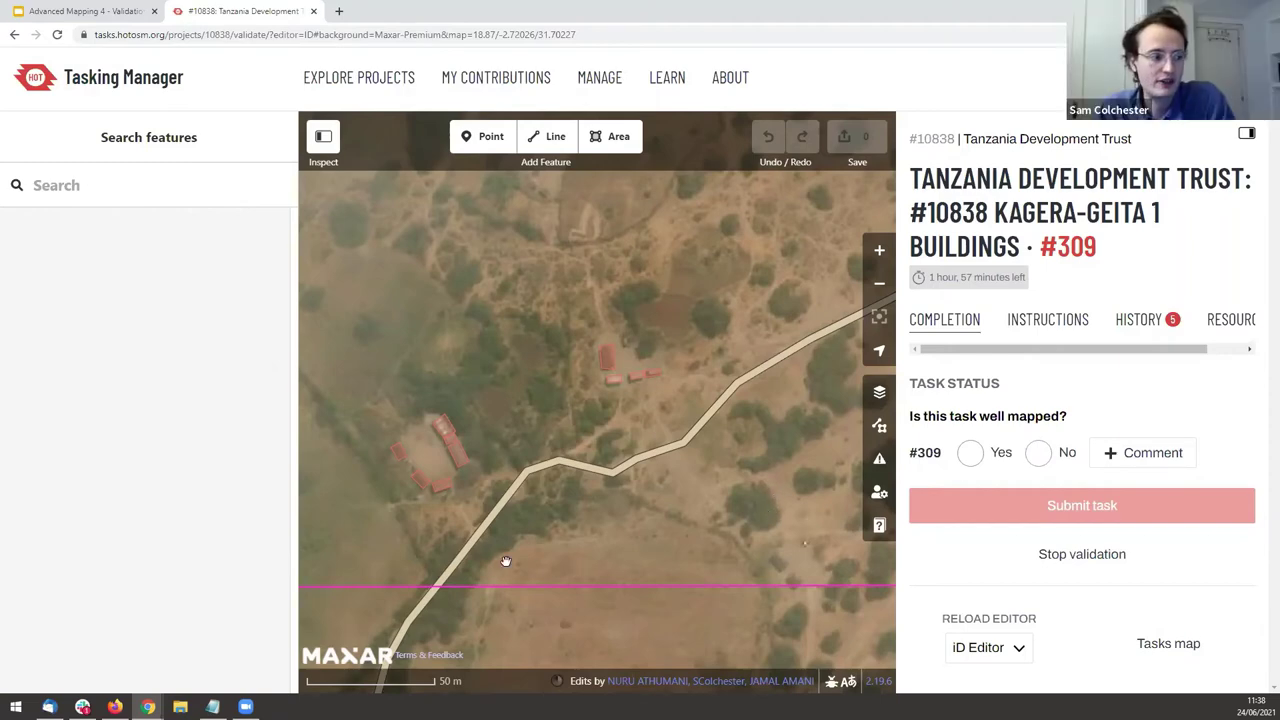
{"action": "left_click", "coordinate": [432, 484]}
{"action": "scroll", "coordinate": [463, 529], "scroll_direction": "up", "scroll_amount": 2}
{"action": "left_click", "coordinate": [463, 529]}
{"action": "left_click_drag", "start_coordinate": [463, 529], "coordinate": [549, 571]}
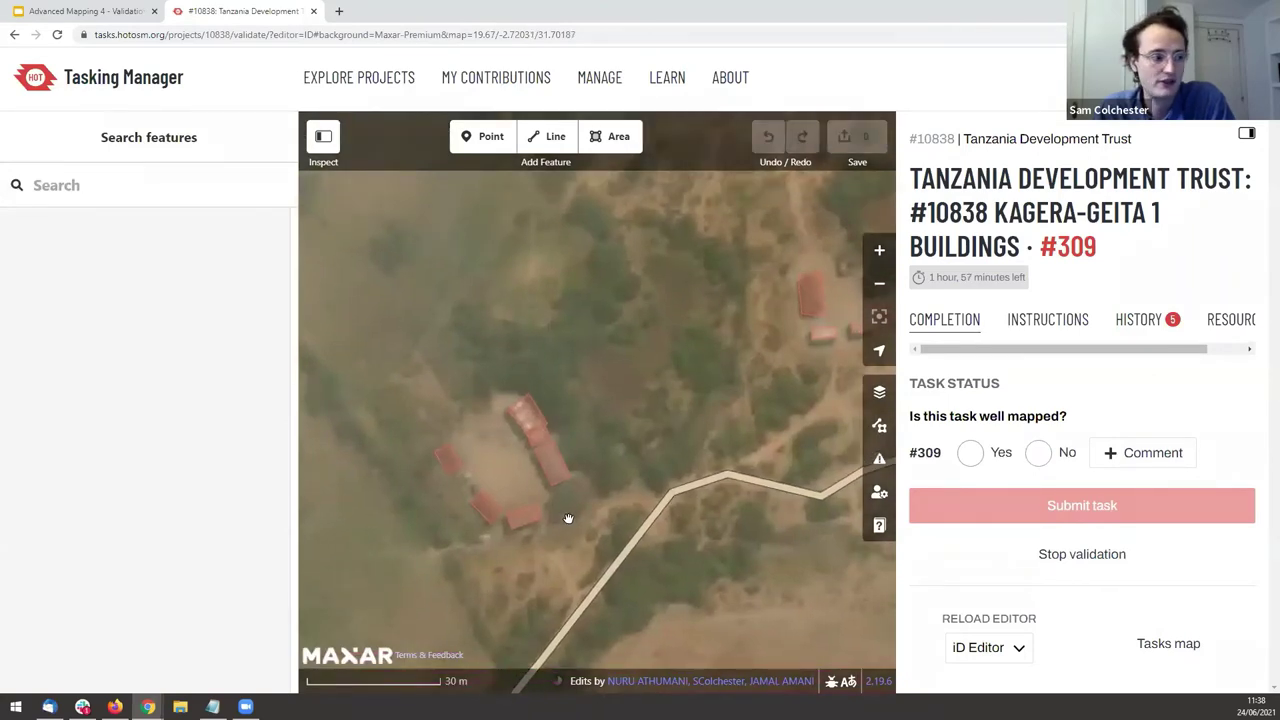
{"action": "left_click_drag", "start_coordinate": [740, 357], "coordinate": [666, 354]}
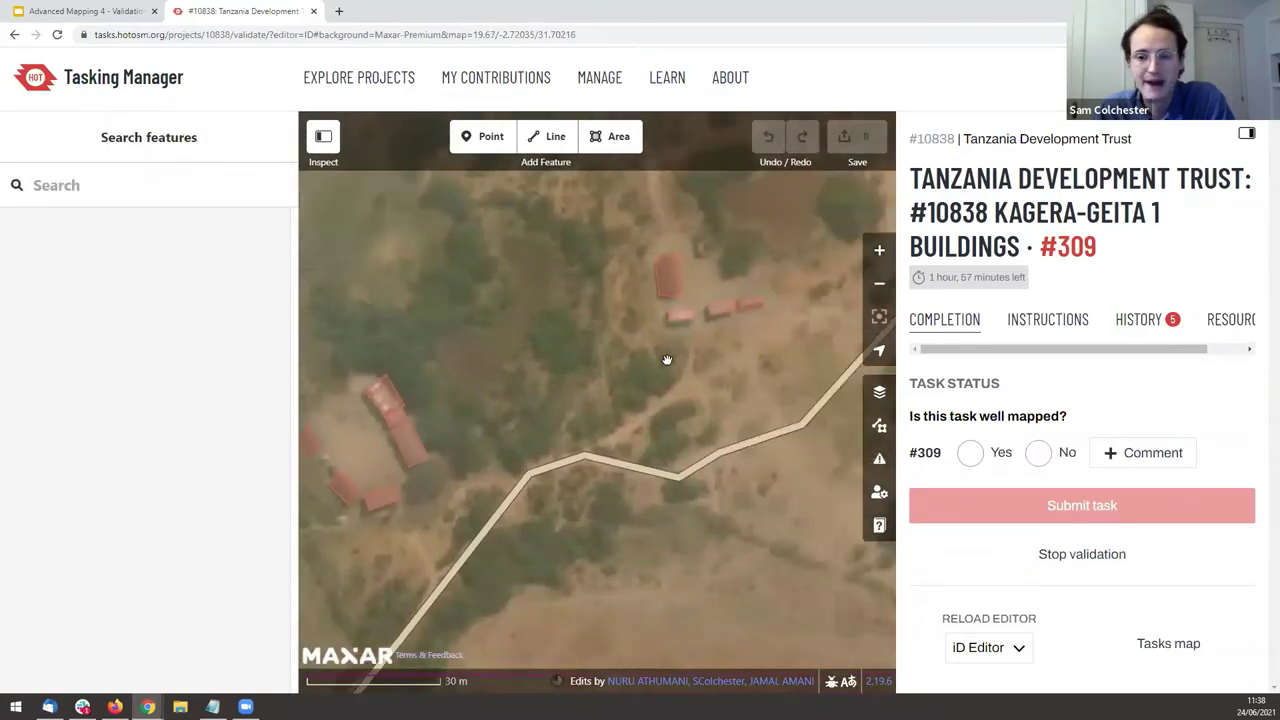
{"action": "left_click_drag", "start_coordinate": [658, 486], "coordinate": [653, 528]}
{"action": "key", "text": "Up"}
{"action": "key", "text": "Up"}
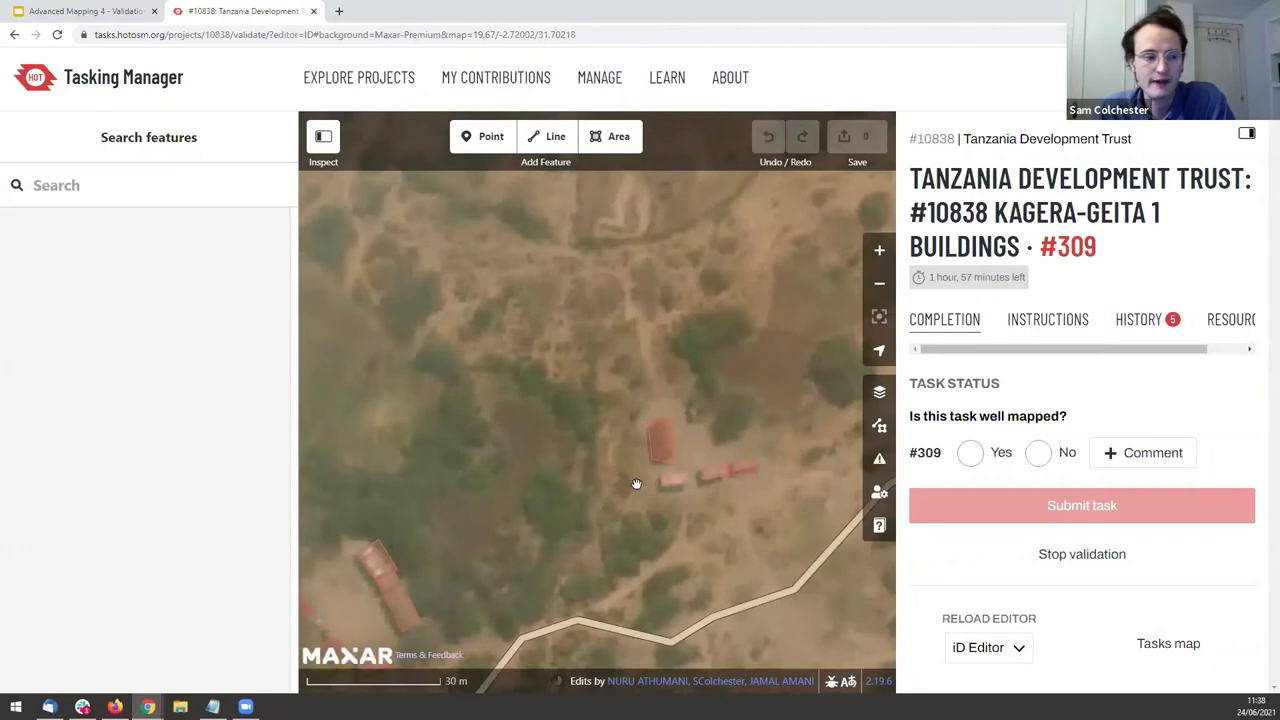
Zoom out to show the whole task #309 square
{"action": "scroll", "coordinate": [636, 484], "scroll_direction": "up", "scroll_amount": 3}
{"action": "scroll", "coordinate": [660, 457], "scroll_direction": "down", "scroll_amount": 2}
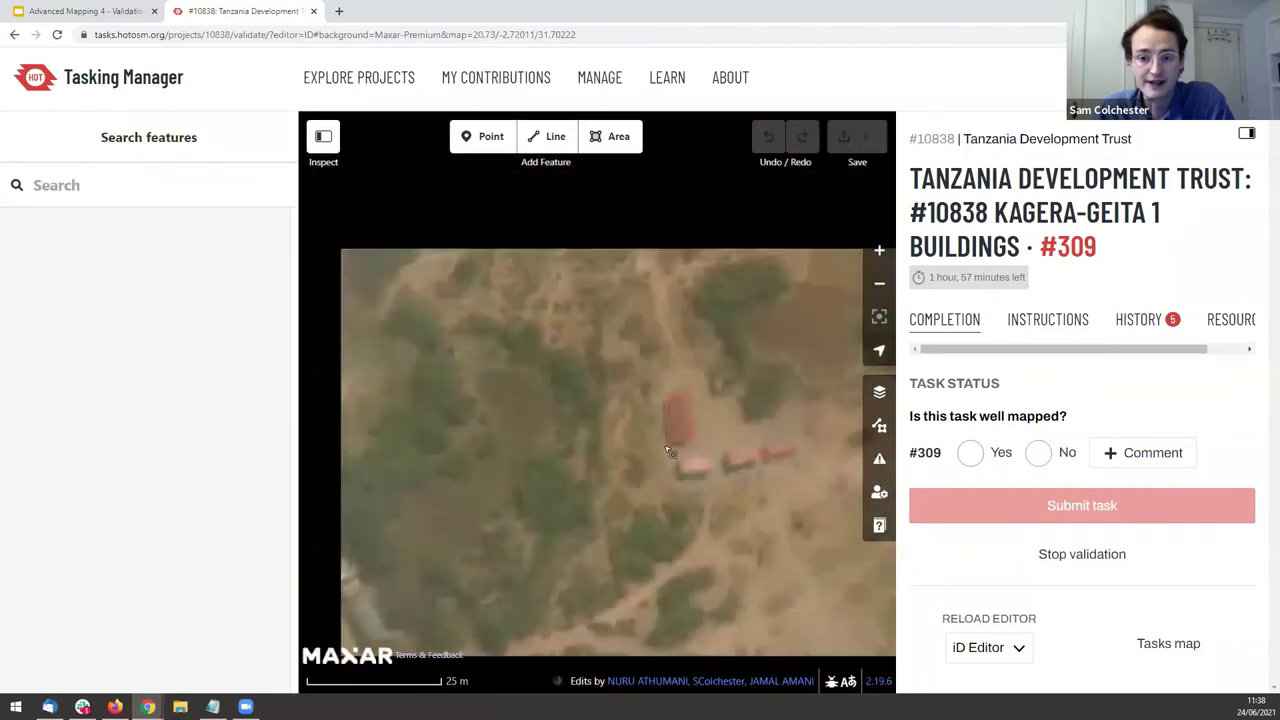
{"action": "scroll", "coordinate": [668, 450], "scroll_direction": "down", "scroll_amount": 5}
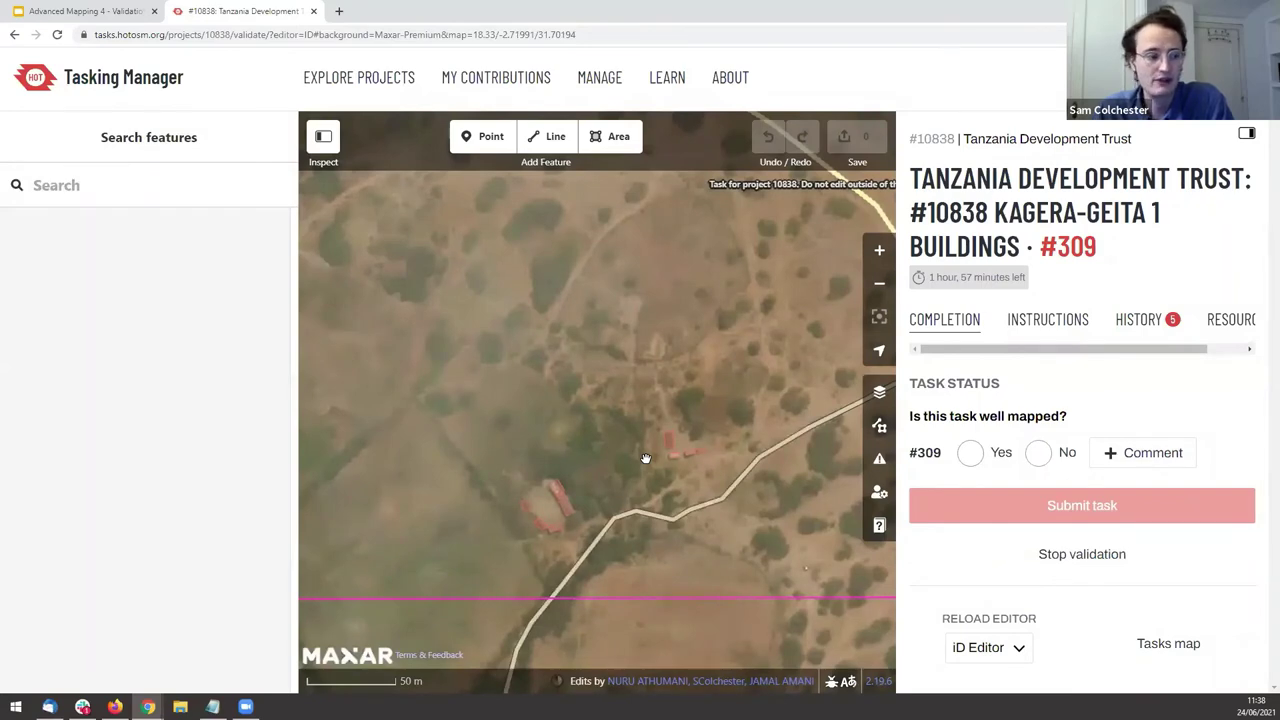
{"action": "scroll", "coordinate": [629, 451], "scroll_direction": "down", "scroll_amount": 2}
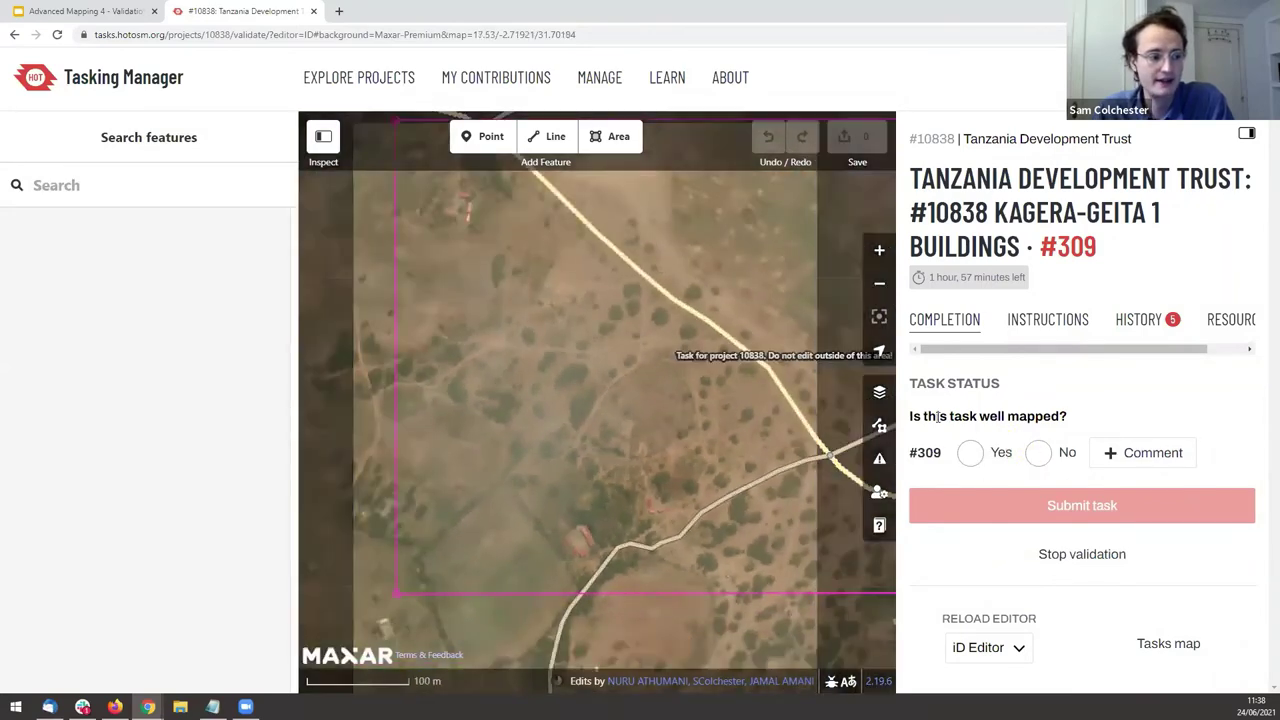
Answer No to 'Is this task well mapped?' and open the mapper comment box
{"action": "left_click_drag", "start_coordinate": [909, 416], "coordinate": [1085, 418]}
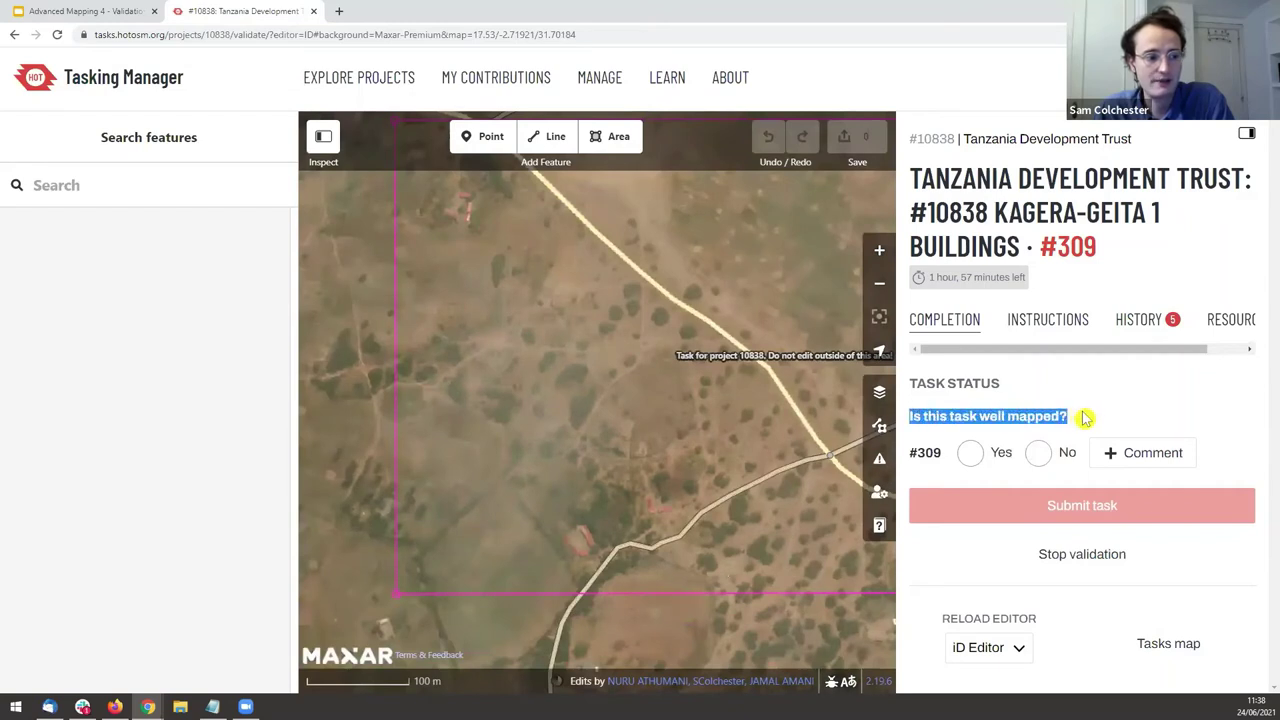
{"action": "left_click", "coordinate": [1040, 456]}
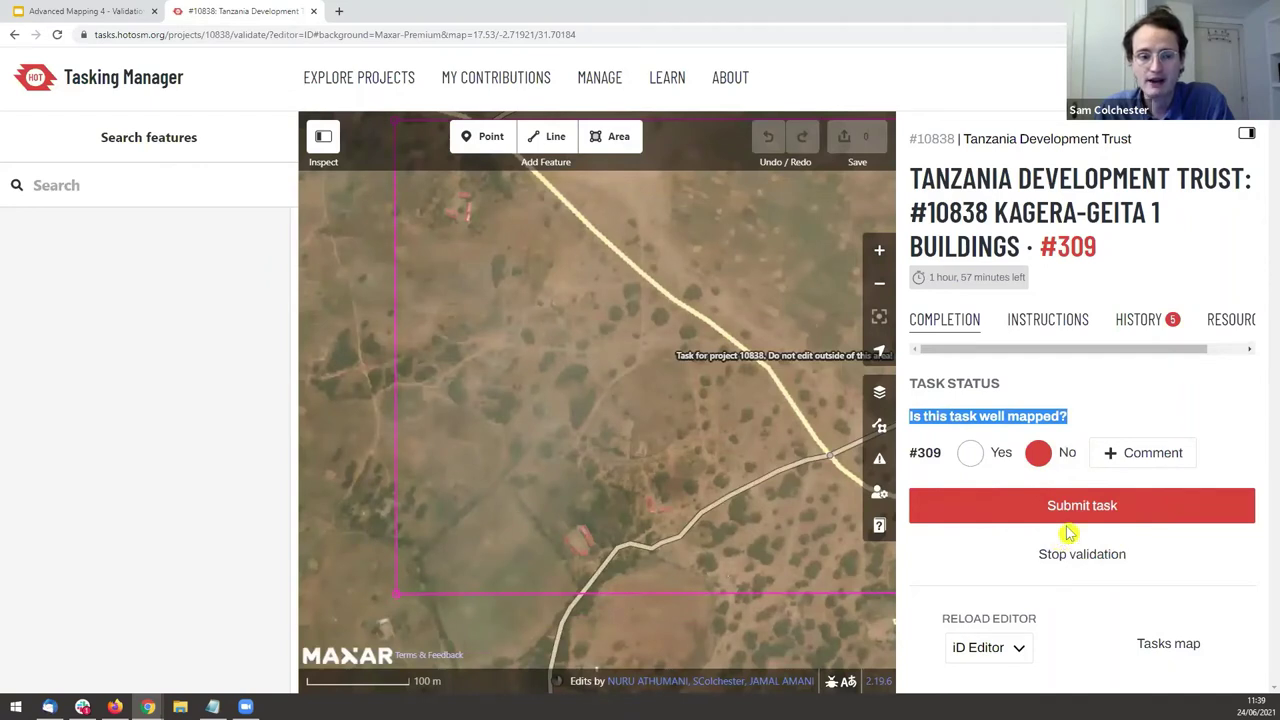
{"action": "left_click", "coordinate": [1145, 453]}
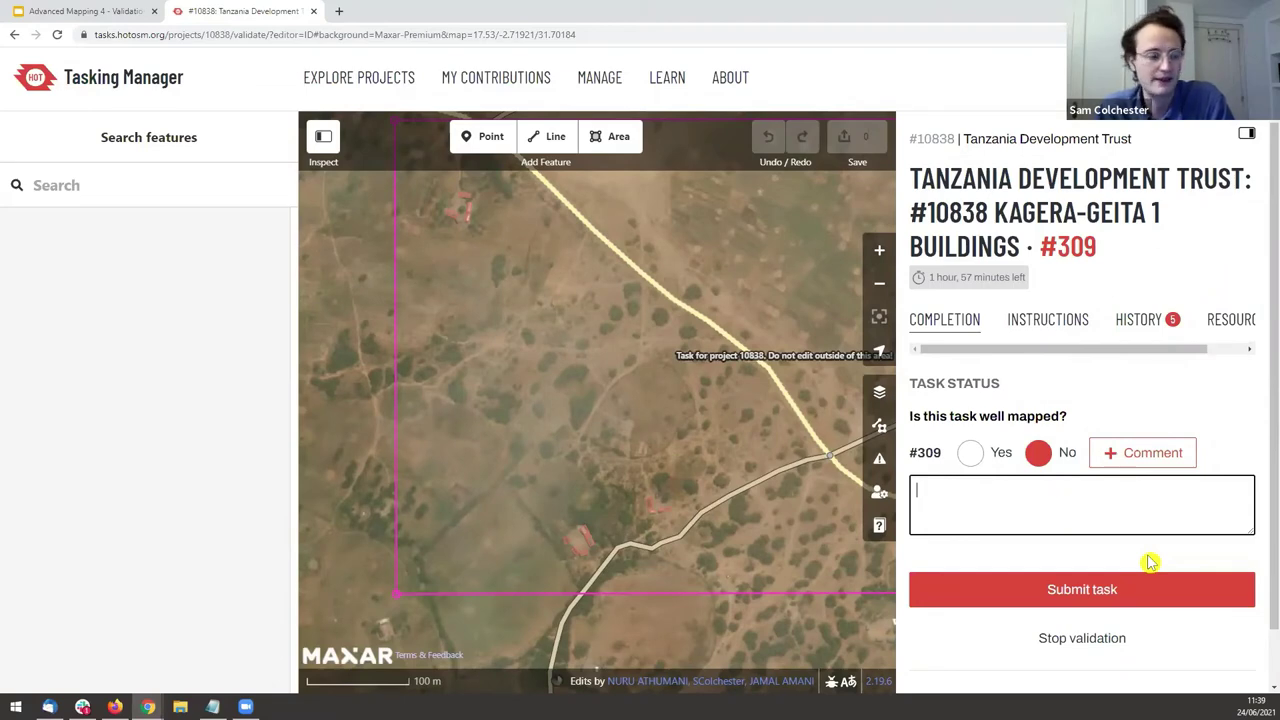
Zoom in on the red-roofed cluster by the unnamed minor road and focus the comment box
{"action": "scroll", "coordinate": [479, 500], "scroll_direction": "up", "scroll_amount": 3}
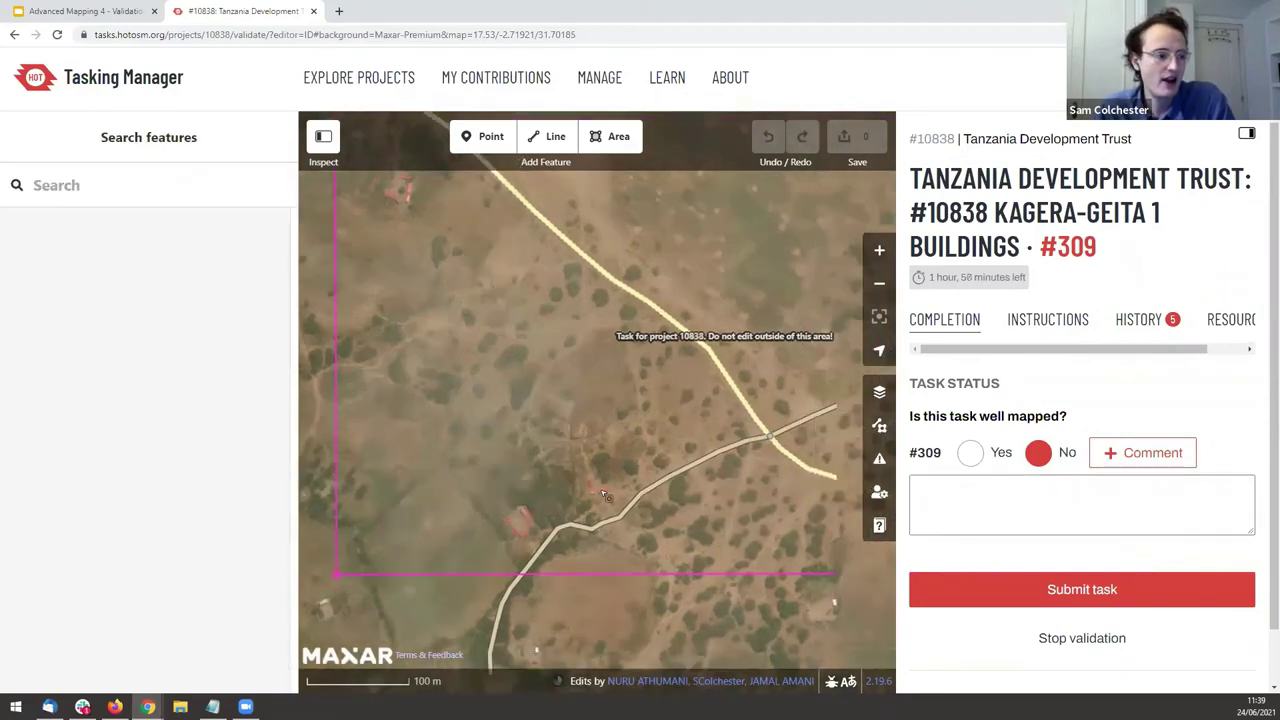
{"action": "scroll", "coordinate": [571, 500], "scroll_direction": "up", "scroll_amount": 6}
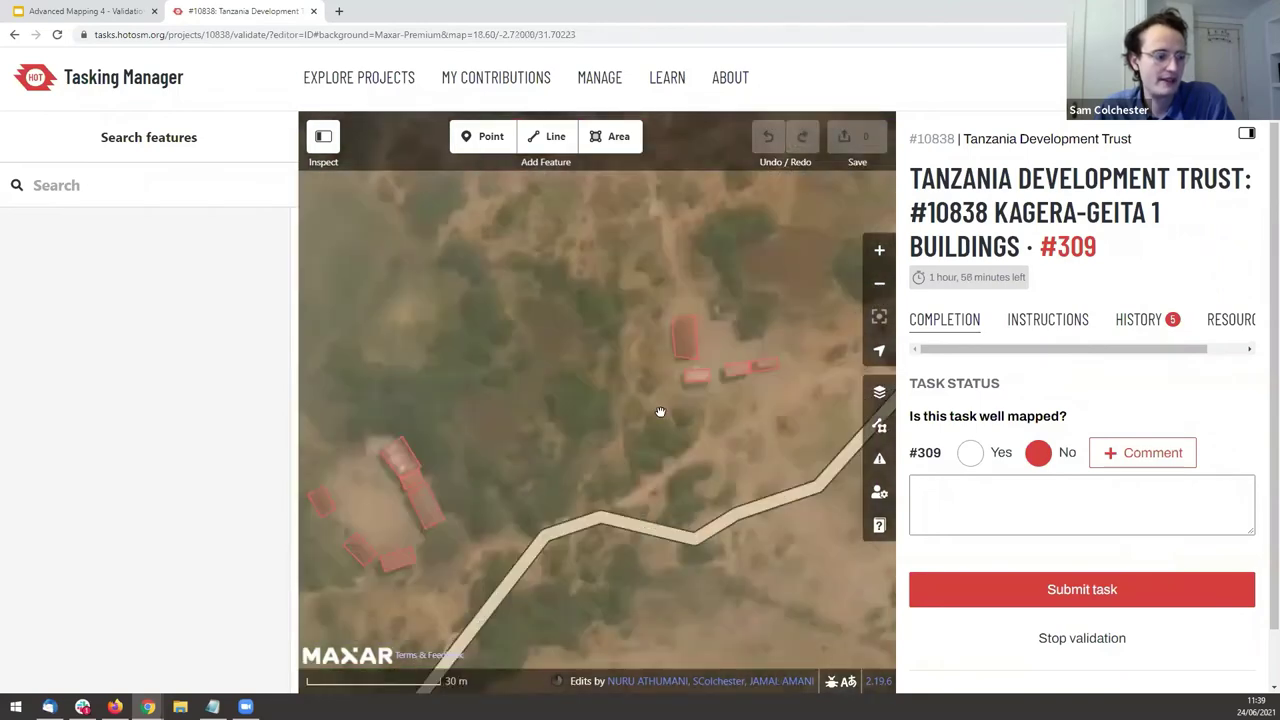
{"action": "left_click_drag", "start_coordinate": [689, 378], "coordinate": [657, 443]}
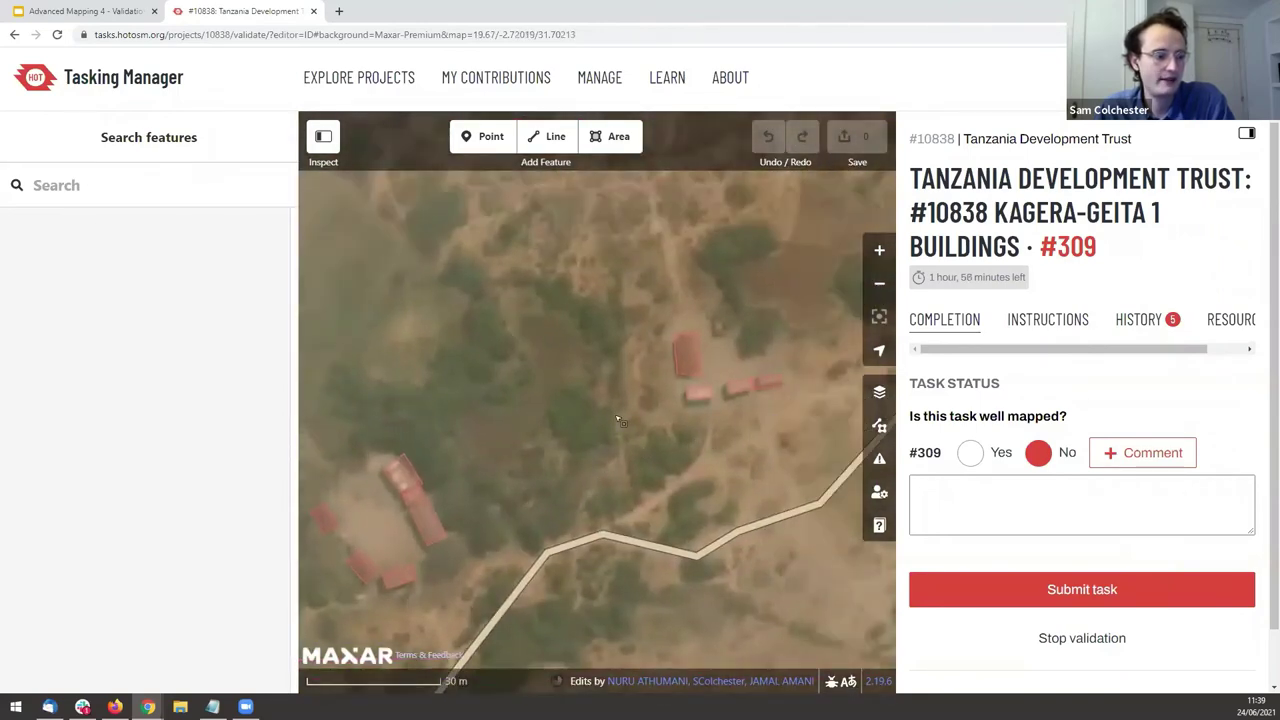
{"action": "left_click_drag", "start_coordinate": [707, 424], "coordinate": [676, 404]}
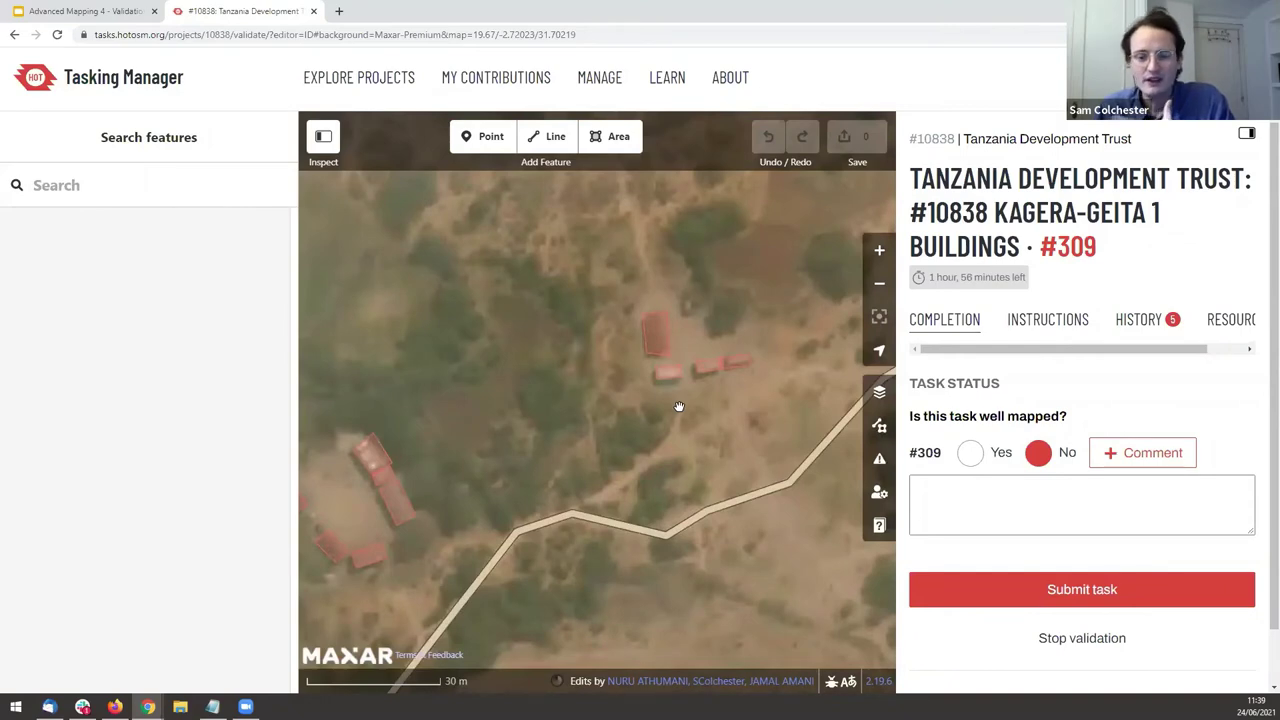
{"action": "scroll", "coordinate": [589, 360], "scroll_direction": "down", "scroll_amount": 2}
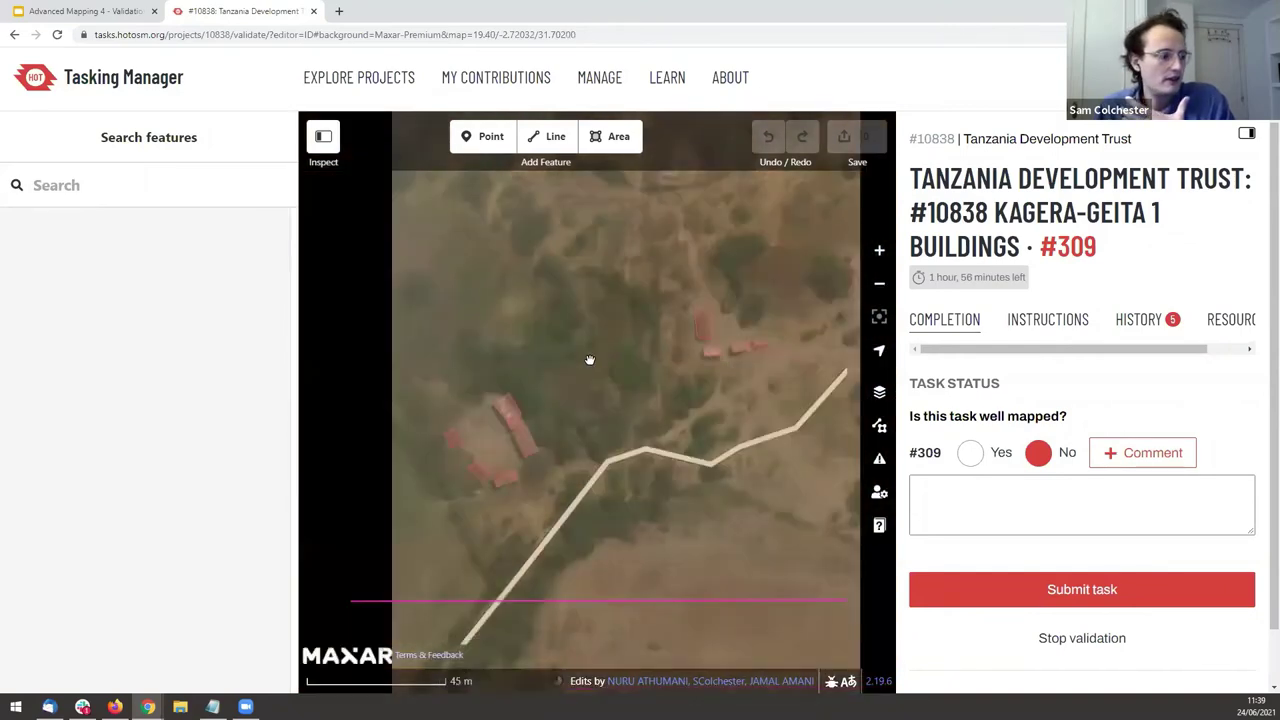
{"action": "scroll", "coordinate": [645, 465], "scroll_direction": "down", "scroll_amount": 2}
{"action": "scroll", "coordinate": [603, 334], "scroll_direction": "up", "scroll_amount": 3}
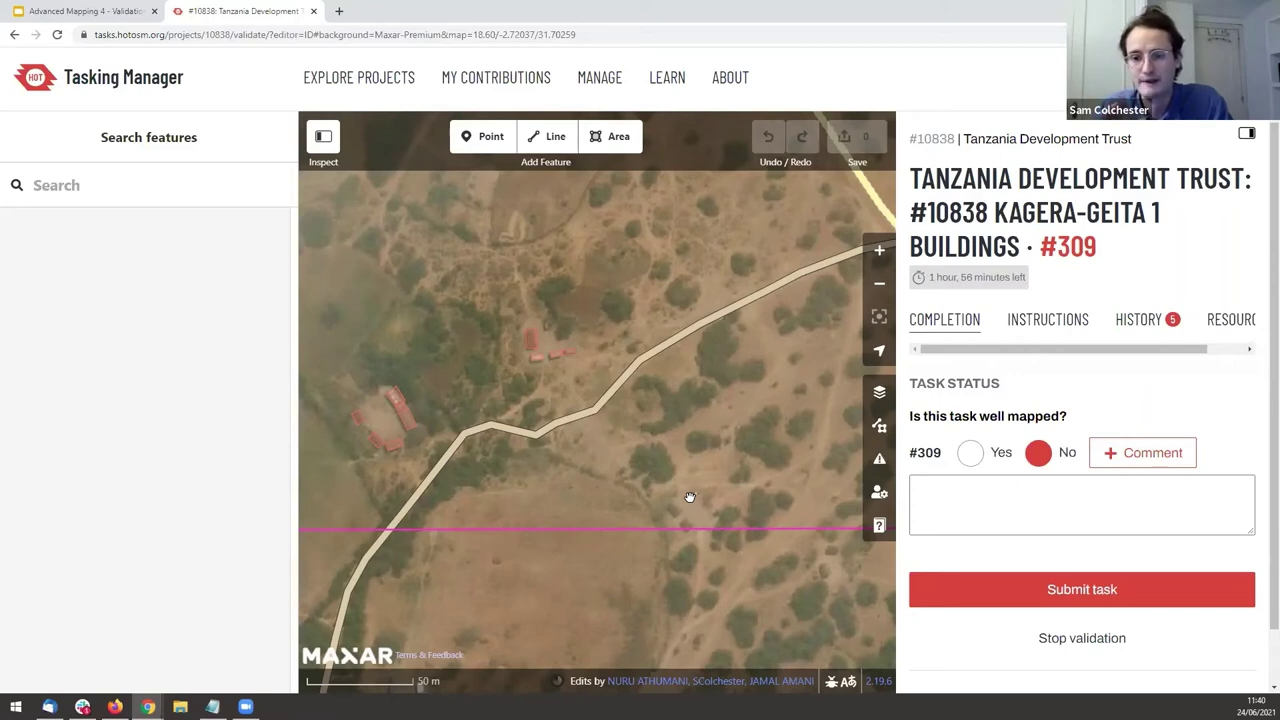
{"action": "scroll", "coordinate": [694, 443], "scroll_direction": "down", "scroll_amount": 5}
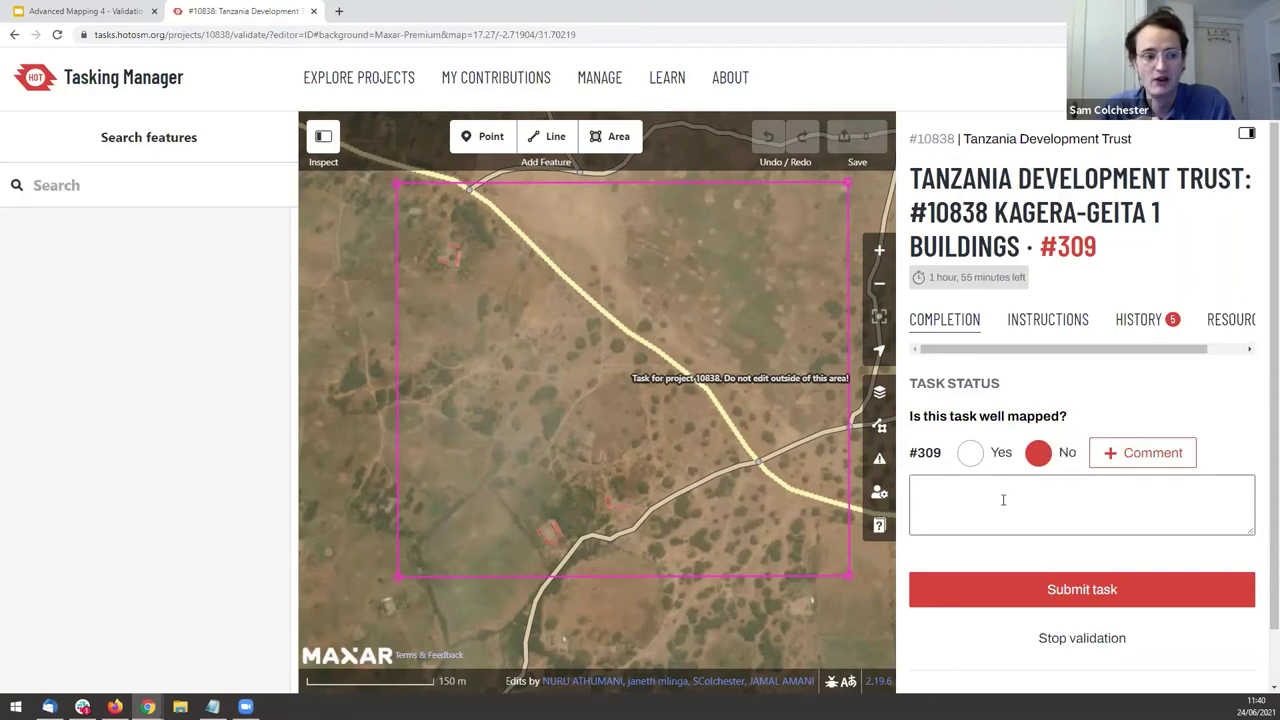
{"action": "left_click", "coordinate": [1076, 508]}
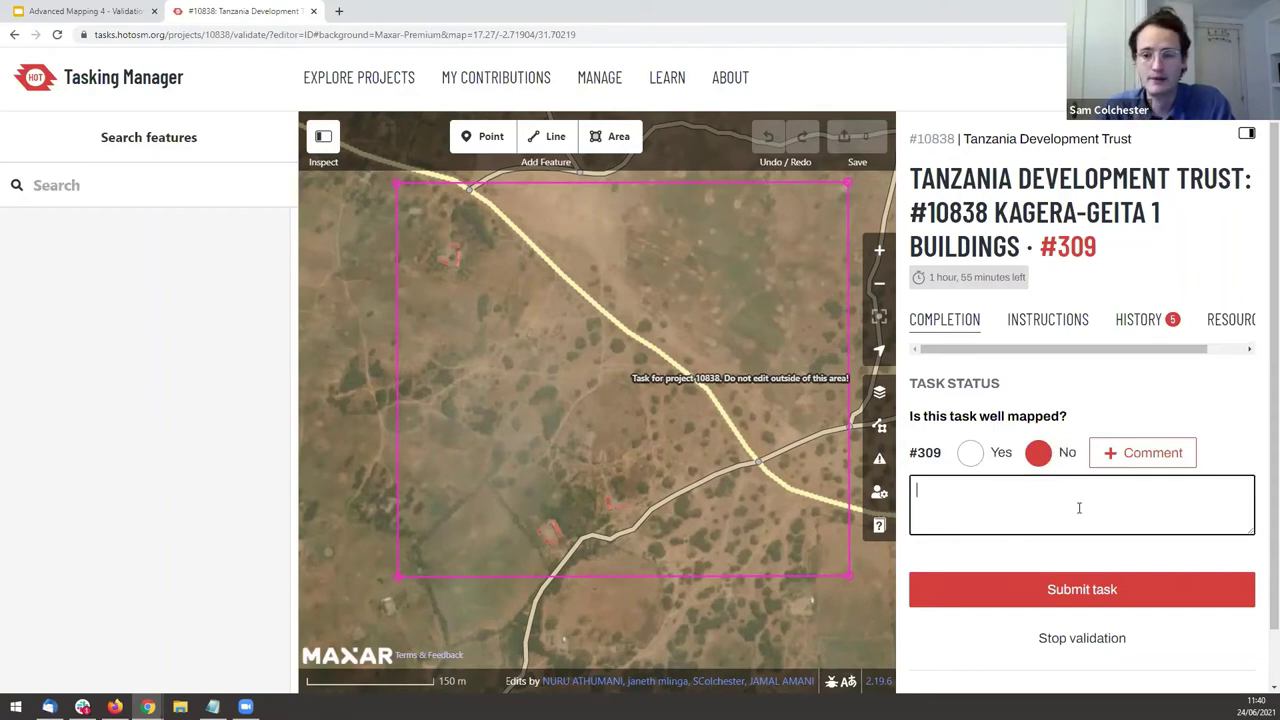
{"action": "scroll", "coordinate": [543, 534], "scroll_direction": "up", "scroll_amount": 3}
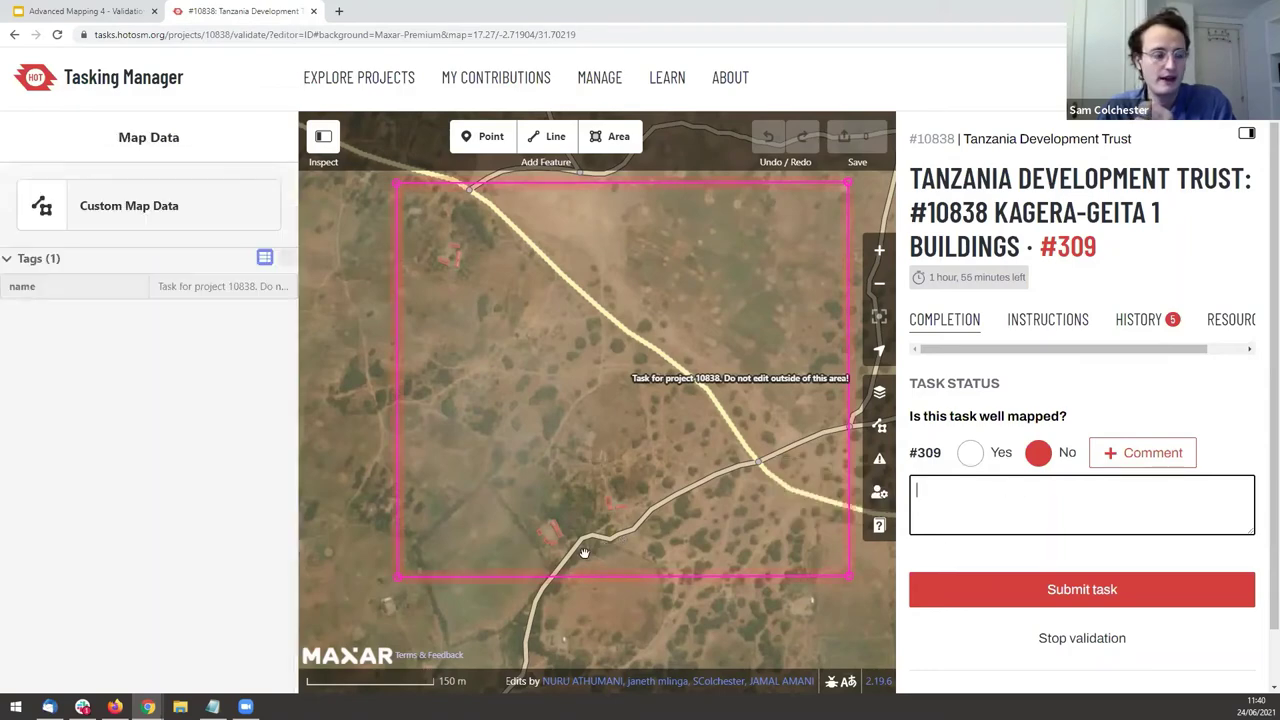
{"action": "scroll", "coordinate": [756, 491], "scroll_direction": "up", "scroll_amount": 3}
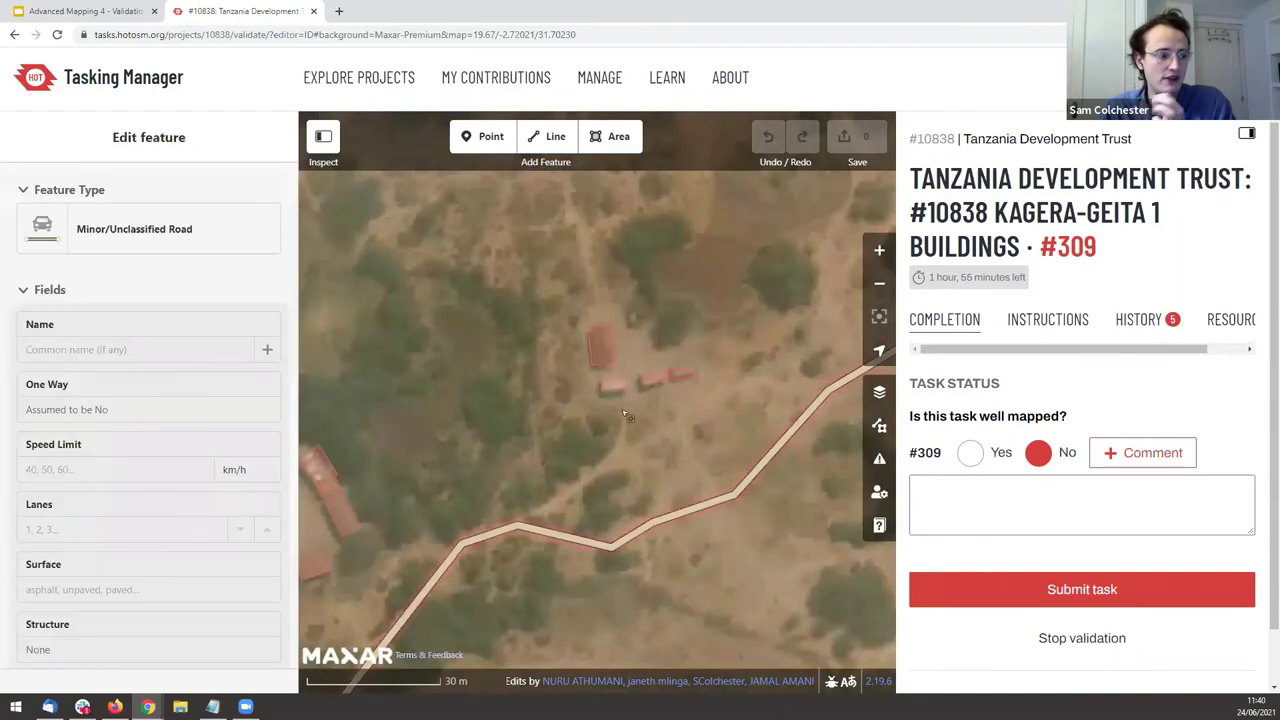
Drag the upright building's lower corners to fit its roof and square its corners
{"action": "left_click_drag", "start_coordinate": [637, 346], "coordinate": [662, 401]}
{"action": "left_click", "coordinate": [625, 405]}
{"action": "scroll", "coordinate": [635, 400], "scroll_direction": "up", "scroll_amount": 5}
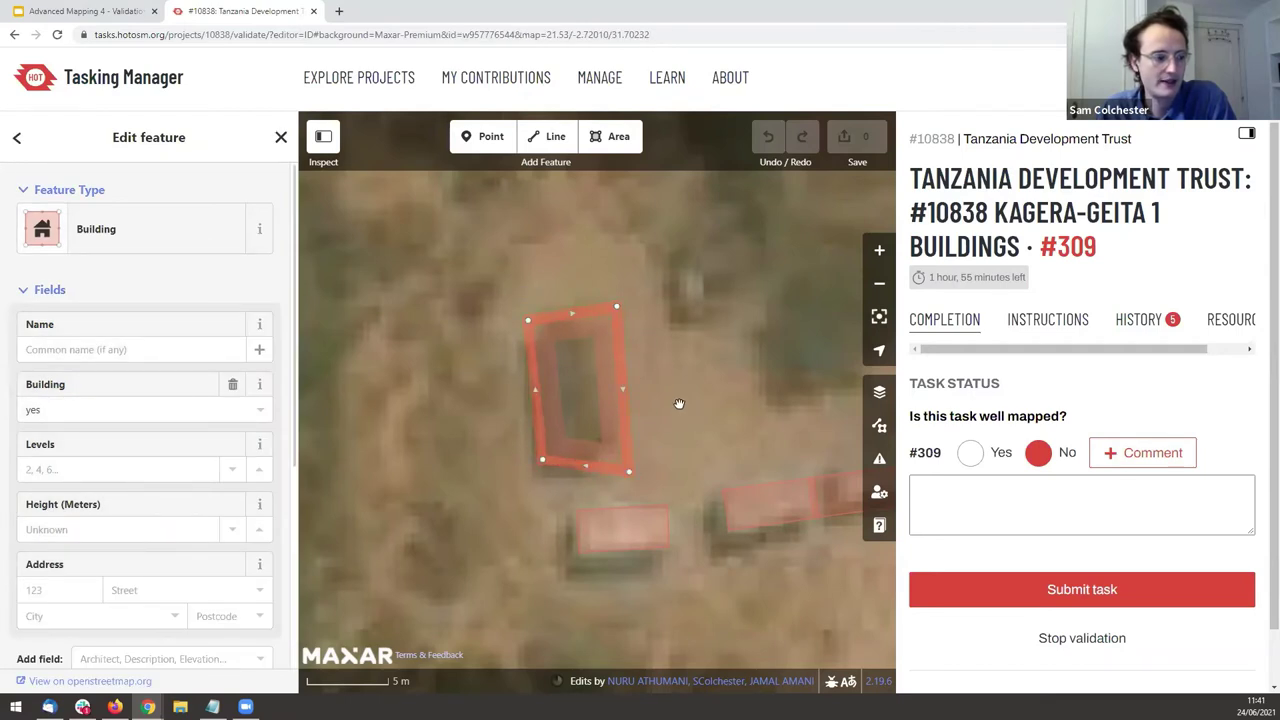
{"action": "scroll", "coordinate": [682, 418], "scroll_direction": "up", "scroll_amount": 4}
{"action": "left_click_drag", "start_coordinate": [662, 545], "coordinate": [659, 509]}
{"action": "left_click_drag", "start_coordinate": [513, 525], "coordinate": [507, 527]}
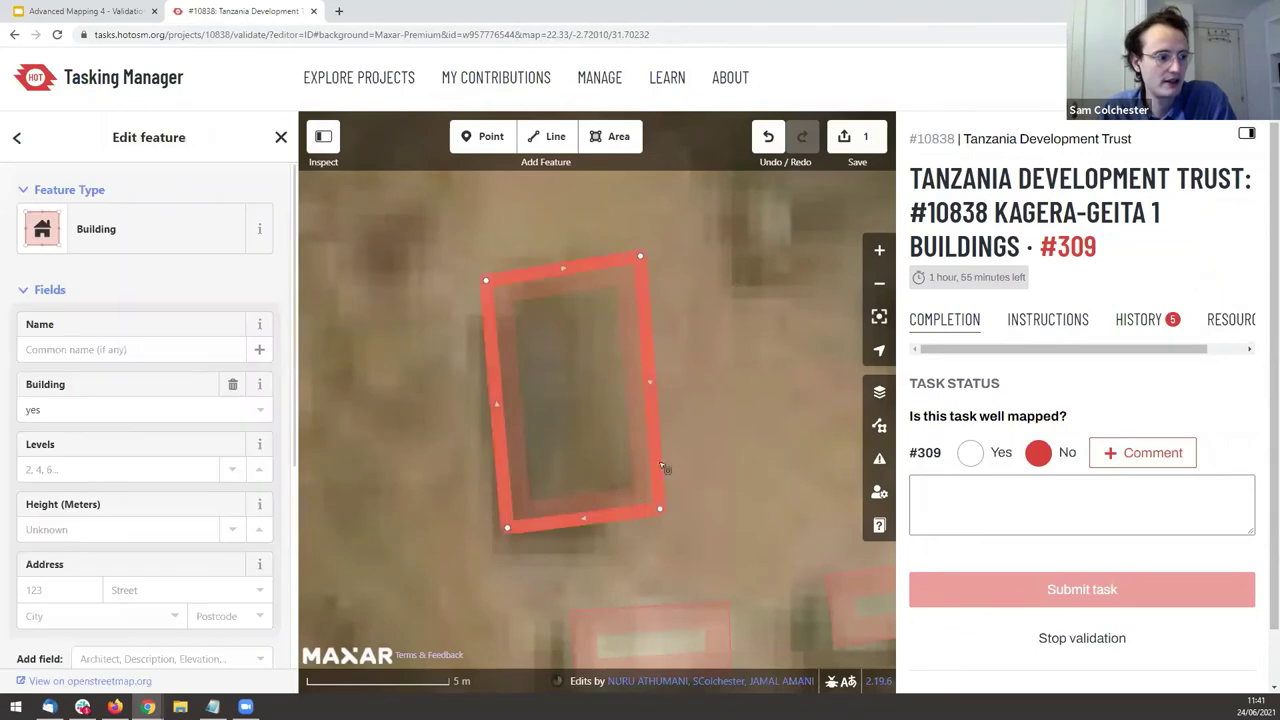
{"action": "right_click", "coordinate": [637, 328]}
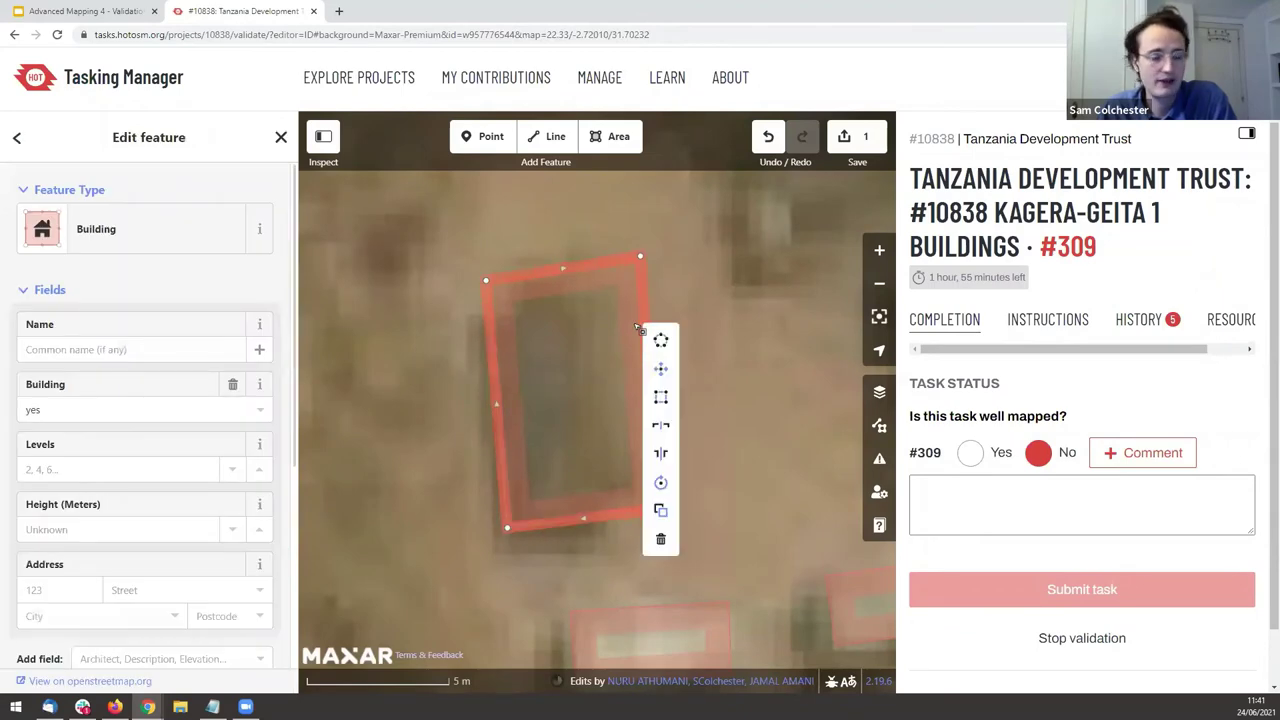
{"action": "left_click", "coordinate": [660, 397]}
{"action": "left_click", "coordinate": [712, 462]}
{"action": "scroll", "coordinate": [726, 468], "scroll_direction": "down", "scroll_amount": 3}
Reshape the small horizontal building, undo the squaring, then square it again with Square (Q)
{"action": "left_click_drag", "start_coordinate": [726, 468], "coordinate": [654, 346]}
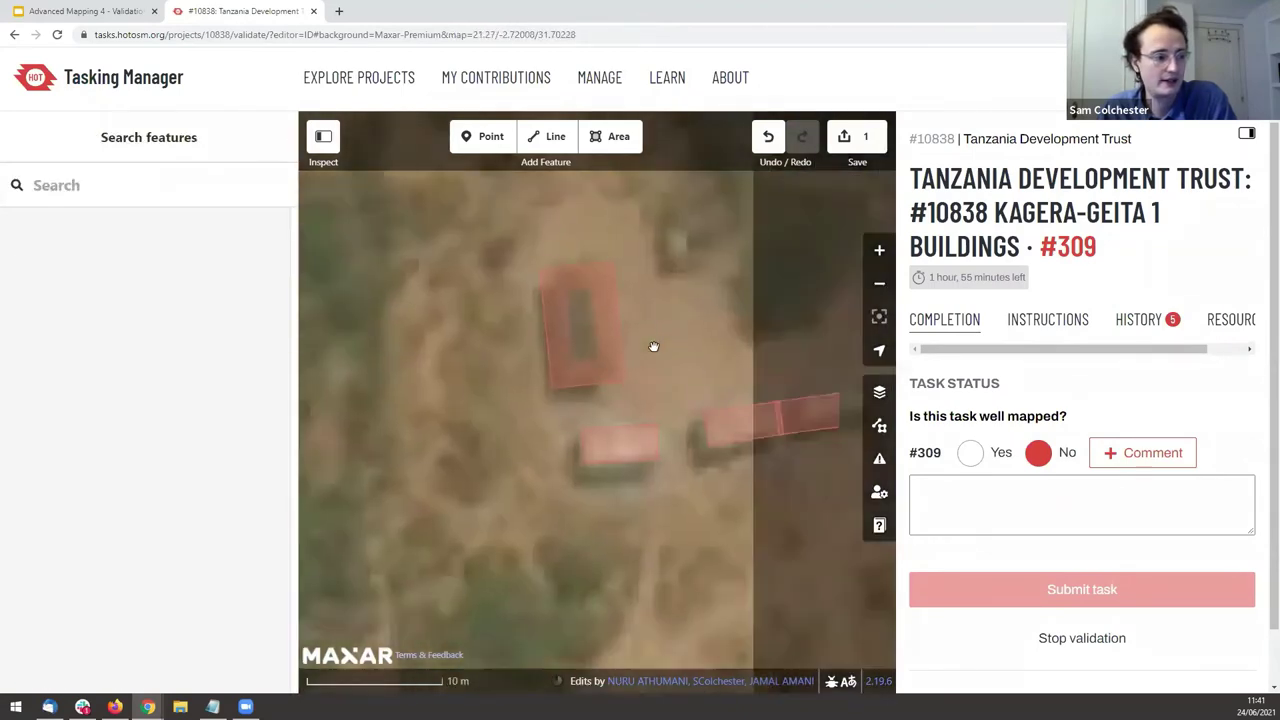
{"action": "left_click", "coordinate": [641, 443]}
{"action": "scroll", "coordinate": [633, 450], "scroll_direction": "up", "scroll_amount": 3}
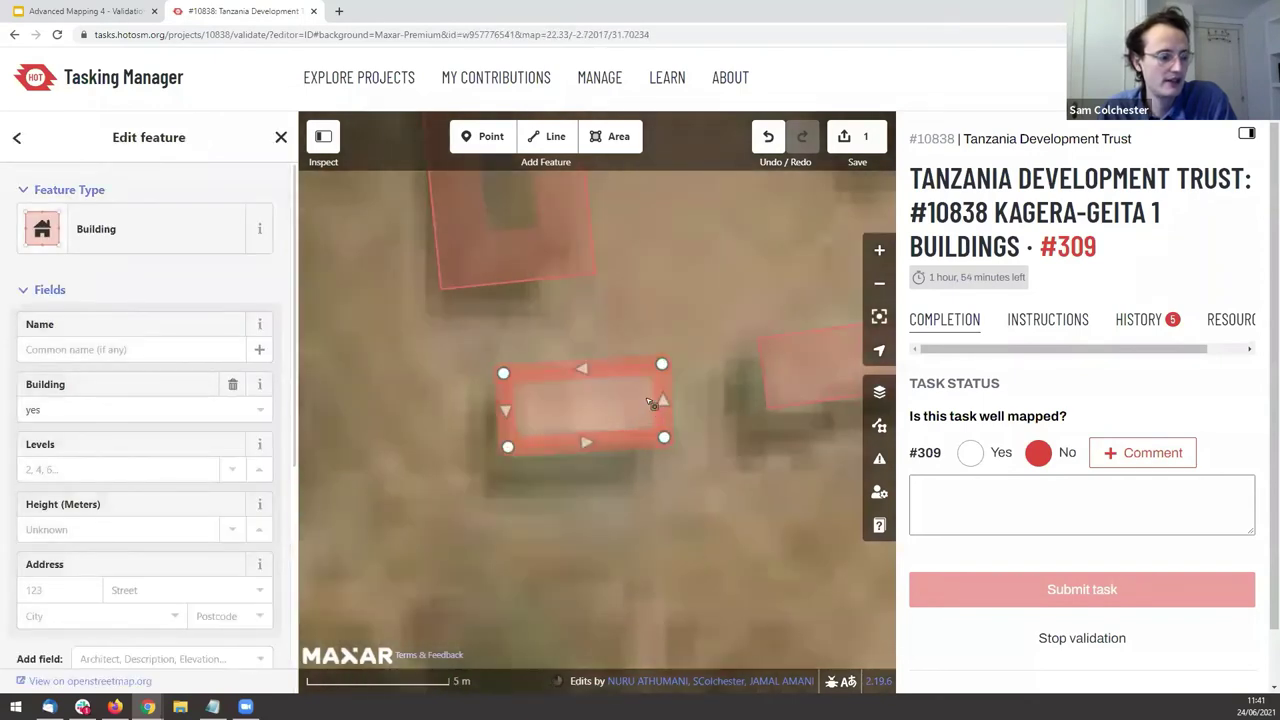
{"action": "scroll", "coordinate": [642, 392], "scroll_direction": "up", "scroll_amount": 2}
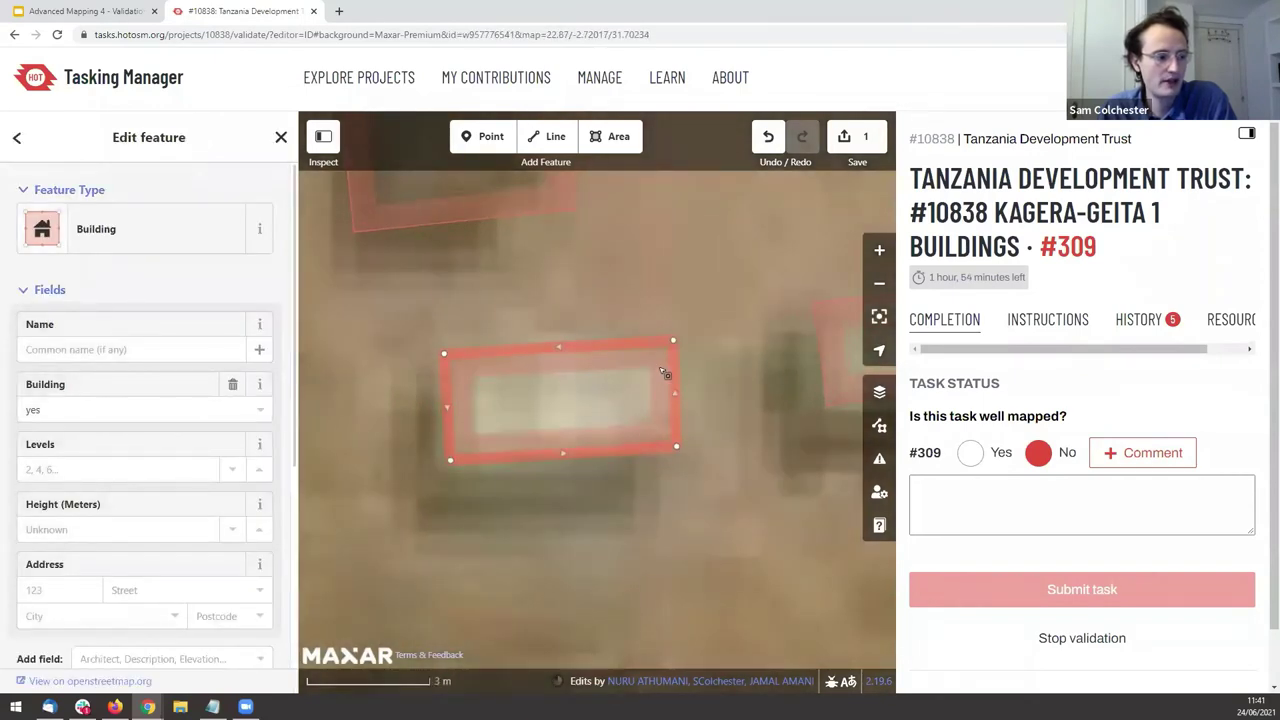
{"action": "right_click", "coordinate": [670, 372]}
{"action": "left_click", "coordinate": [686, 443]}
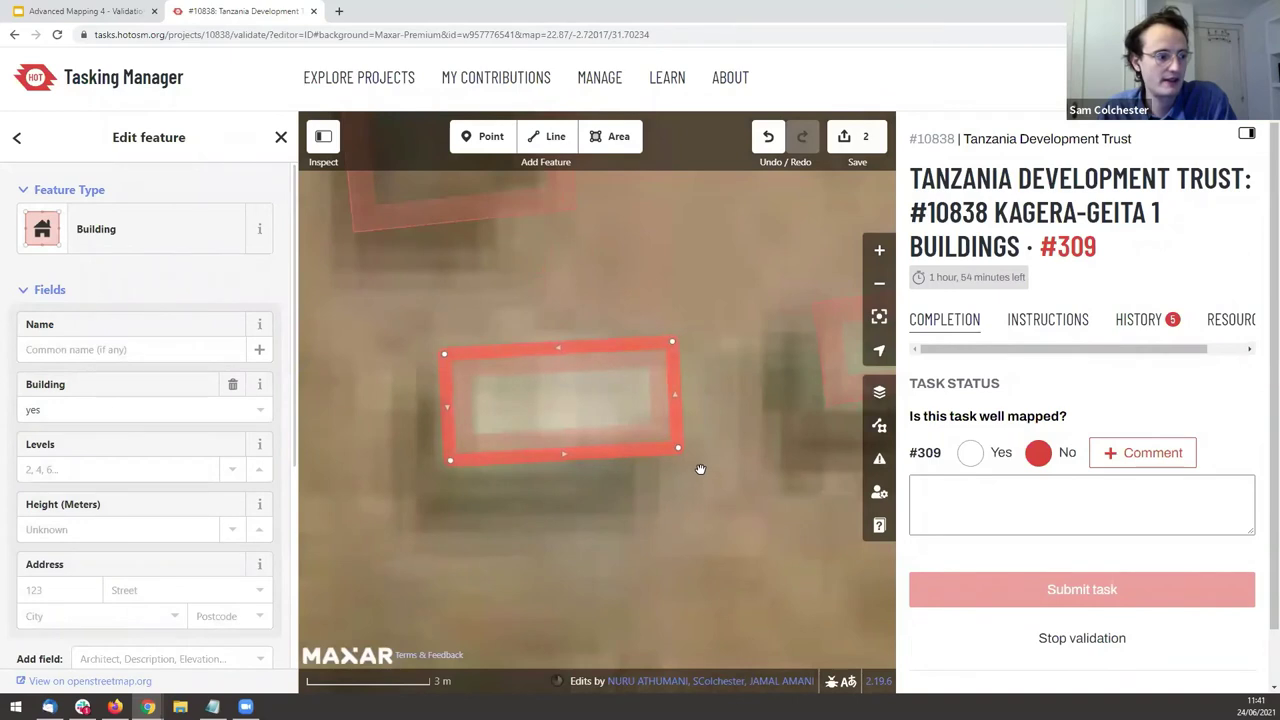
{"action": "left_click", "coordinate": [768, 138]}
{"action": "scroll", "coordinate": [614, 391], "scroll_direction": "up", "scroll_amount": 3}
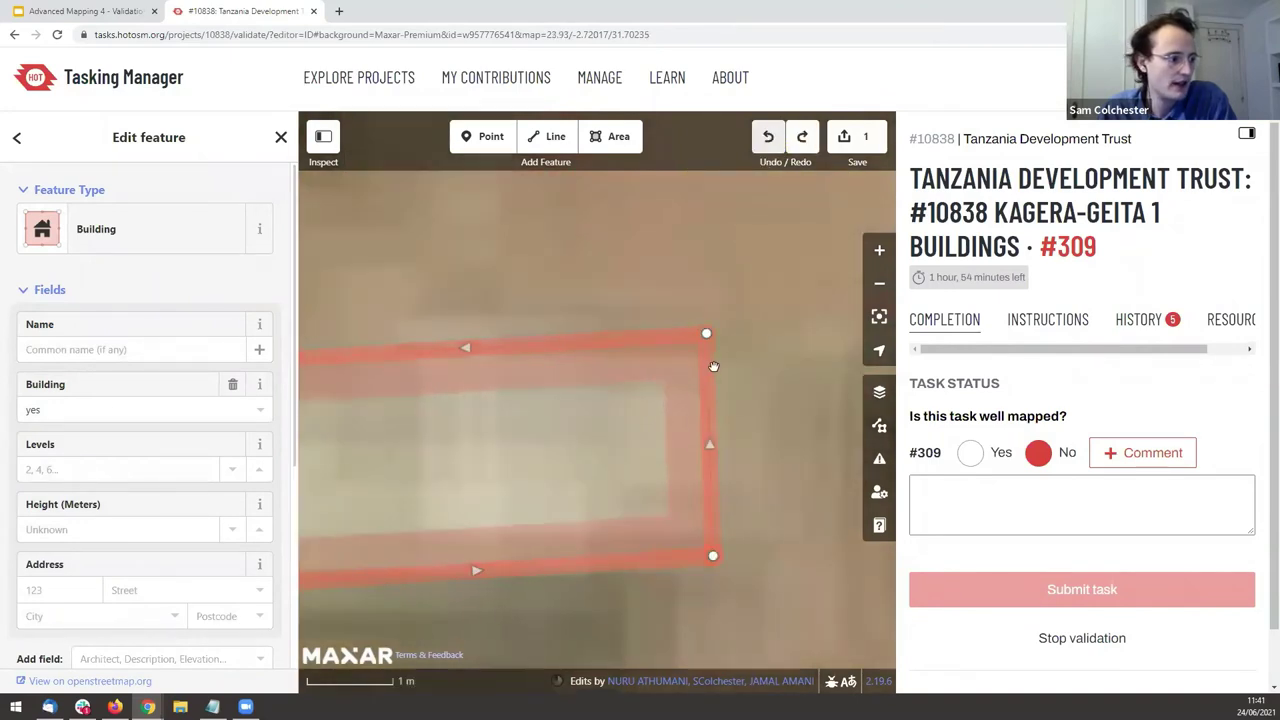
{"action": "left_click_drag", "start_coordinate": [690, 378], "coordinate": [817, 343]}
{"action": "right_click", "coordinate": [817, 343]}
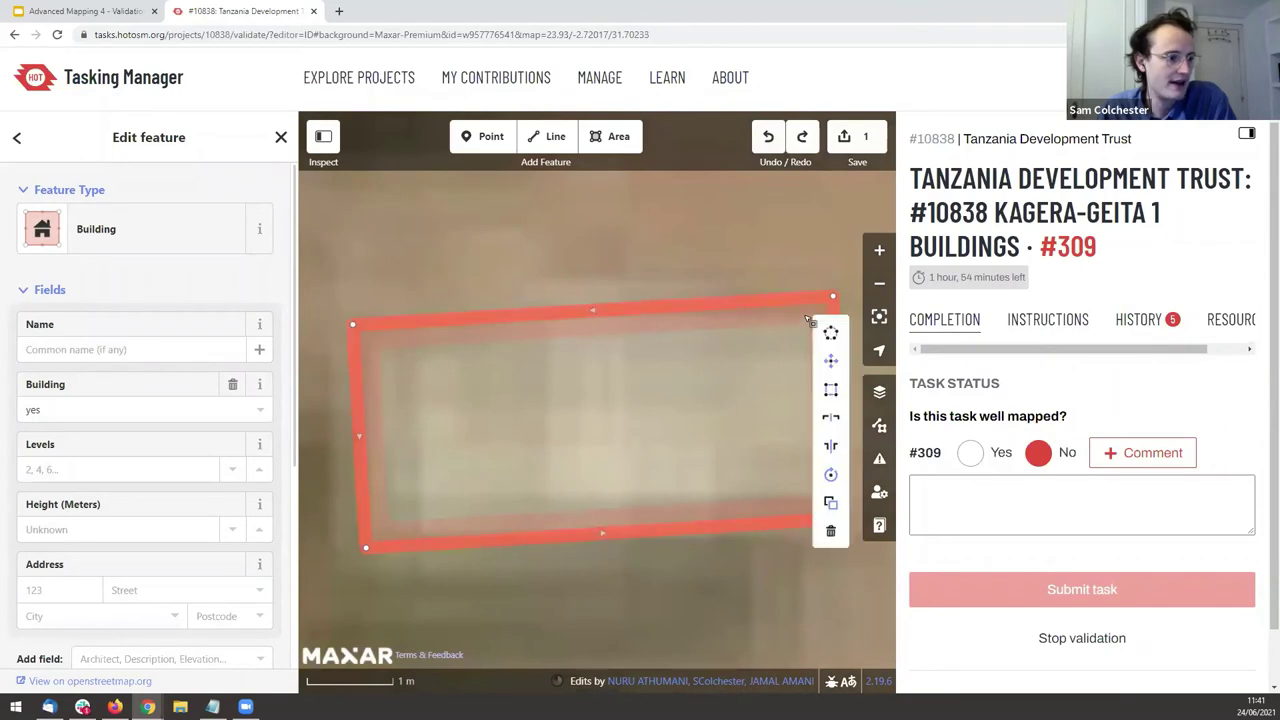
{"action": "left_click", "coordinate": [841, 399]}
{"action": "left_click", "coordinate": [752, 337]}
{"action": "scroll", "coordinate": [691, 449], "scroll_direction": "down", "scroll_amount": 4}
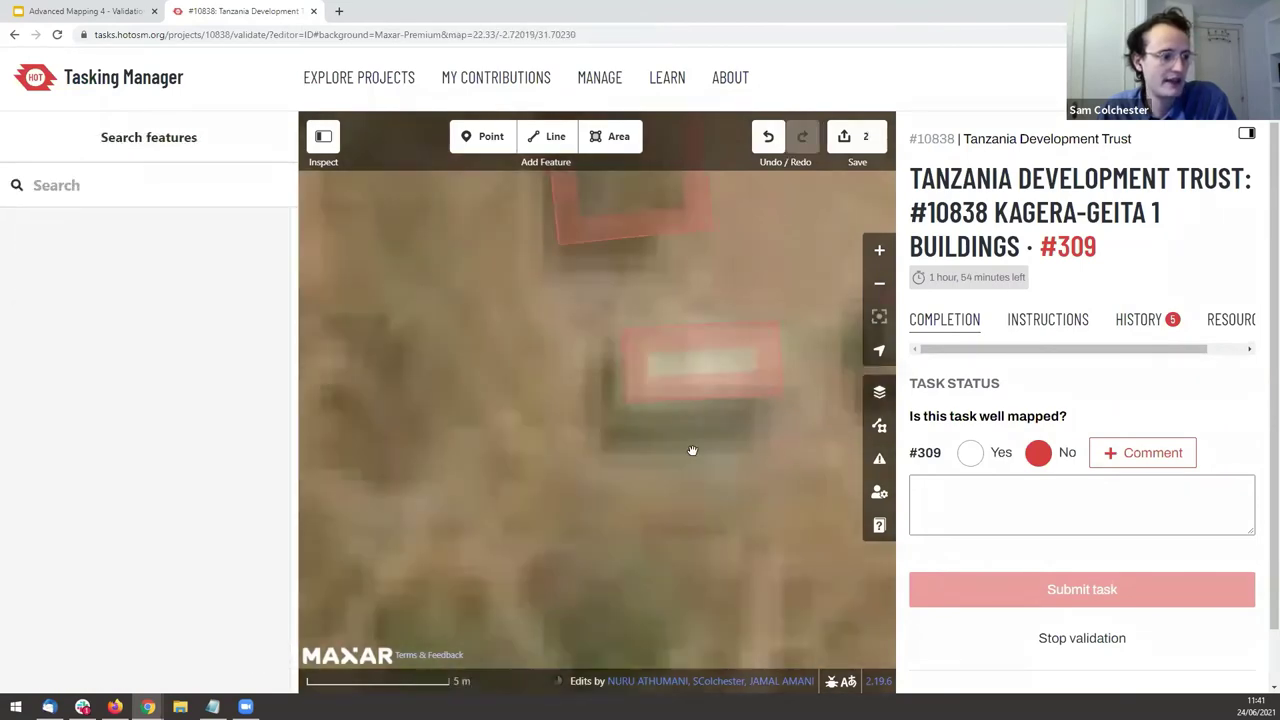
Select the building that crosses its neighbour to view its 'Building crosses Building' issues
{"action": "right_click", "coordinate": [603, 446]}
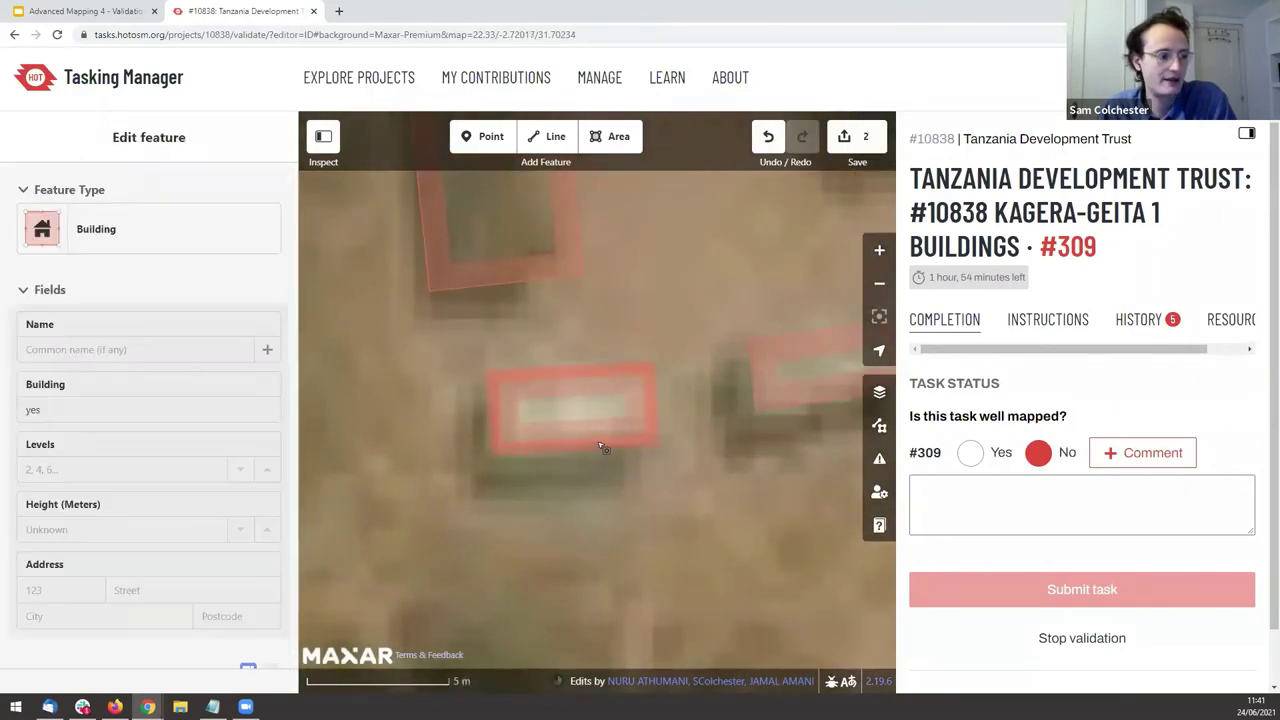
{"action": "left_click", "coordinate": [686, 500]}
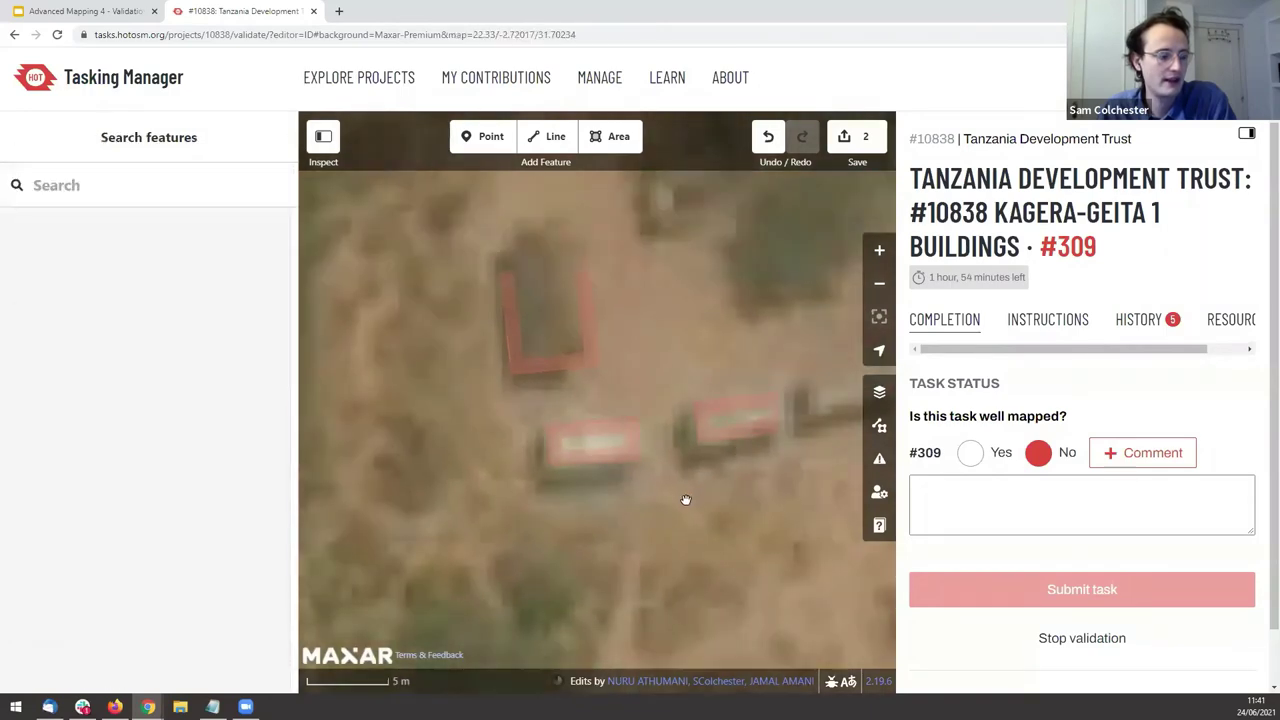
{"action": "scroll", "coordinate": [612, 493], "scroll_direction": "down", "scroll_amount": 3}
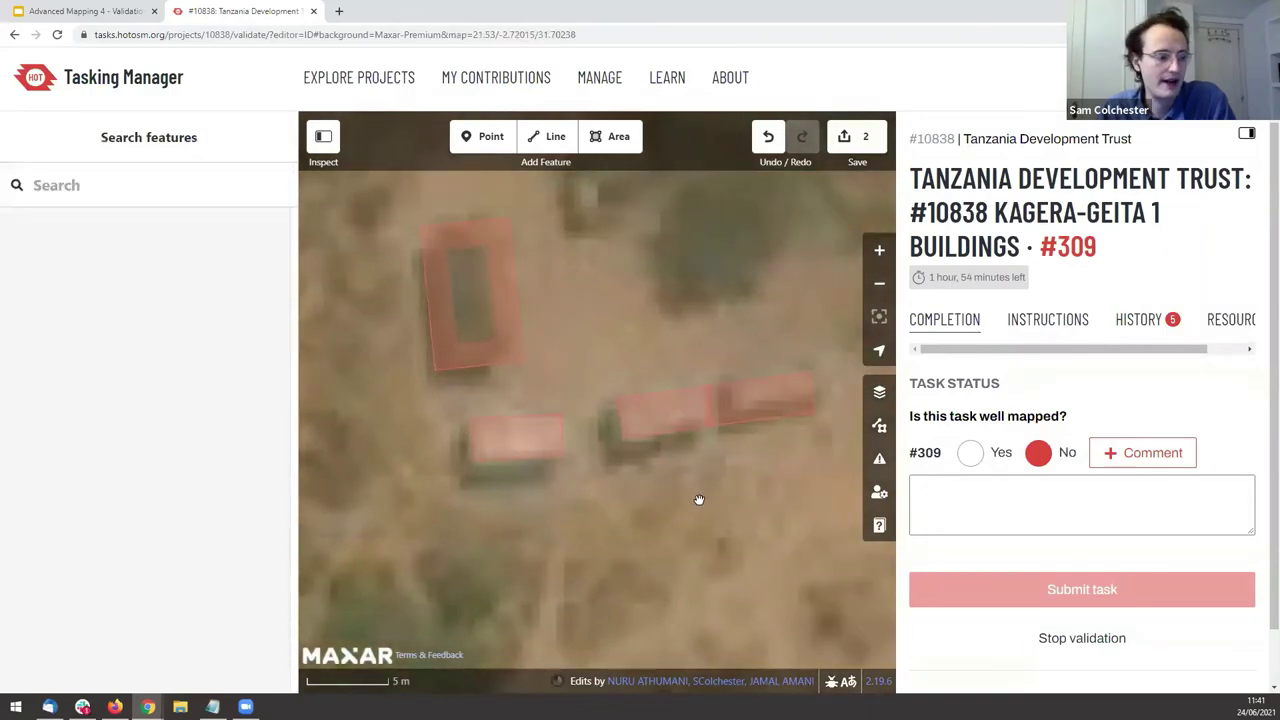
{"action": "scroll", "coordinate": [692, 506], "scroll_direction": "down", "scroll_amount": 4}
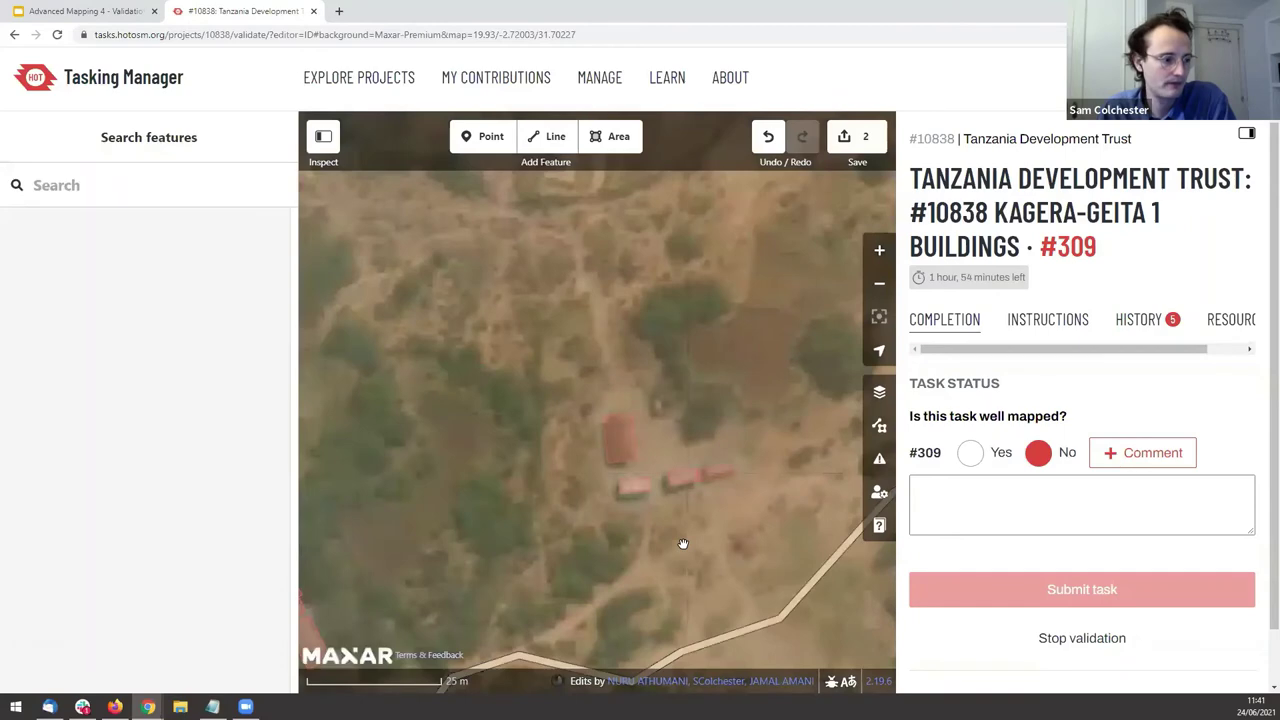
{"action": "scroll", "coordinate": [680, 543], "scroll_direction": "up", "scroll_amount": 3}
{"action": "left_click", "coordinate": [620, 455]}
{"action": "scroll", "coordinate": [624, 458], "scroll_direction": "up", "scroll_amount": 2}
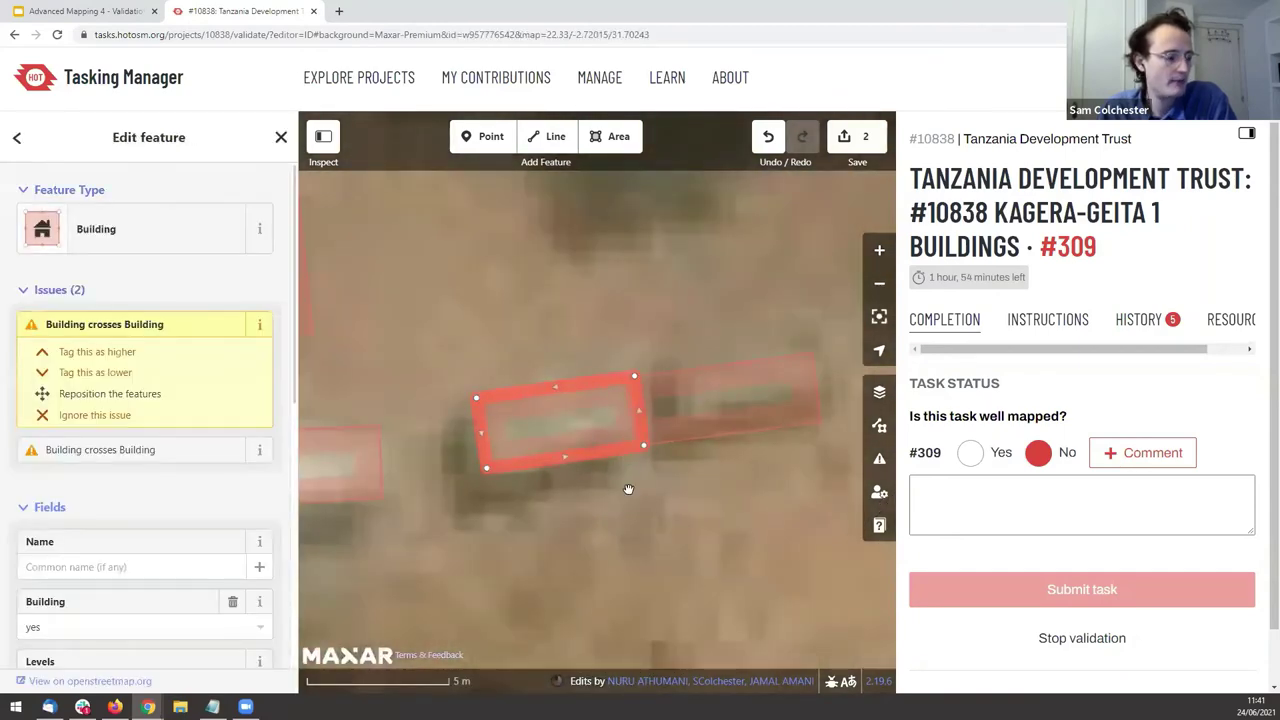
Select the first overlapping building, check its Building crosses Building issue, and move it
{"action": "left_click", "coordinate": [629, 491]}
{"action": "scroll", "coordinate": [640, 460], "scroll_direction": "up", "scroll_amount": 5}
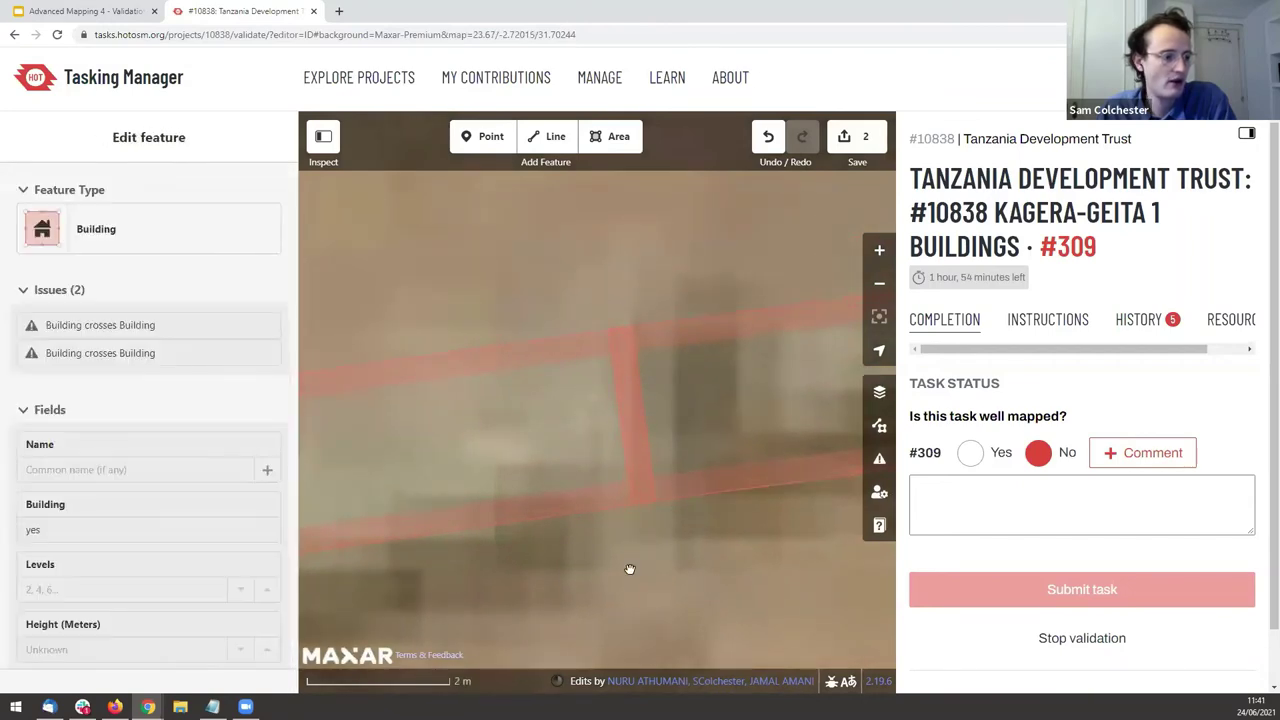
{"action": "left_click", "coordinate": [630, 570]}
{"action": "scroll", "coordinate": [655, 394], "scroll_direction": "down", "scroll_amount": 3}
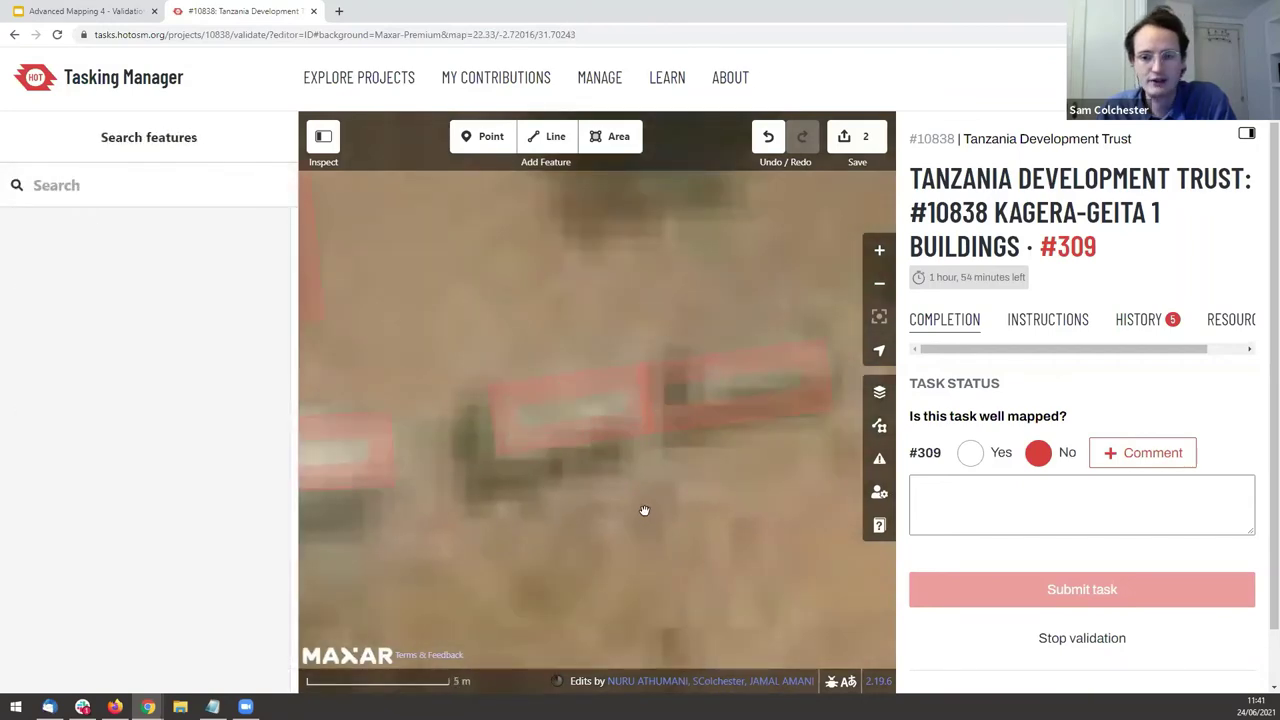
{"action": "left_click", "coordinate": [600, 448]}
{"action": "left_click", "coordinate": [128, 324]}
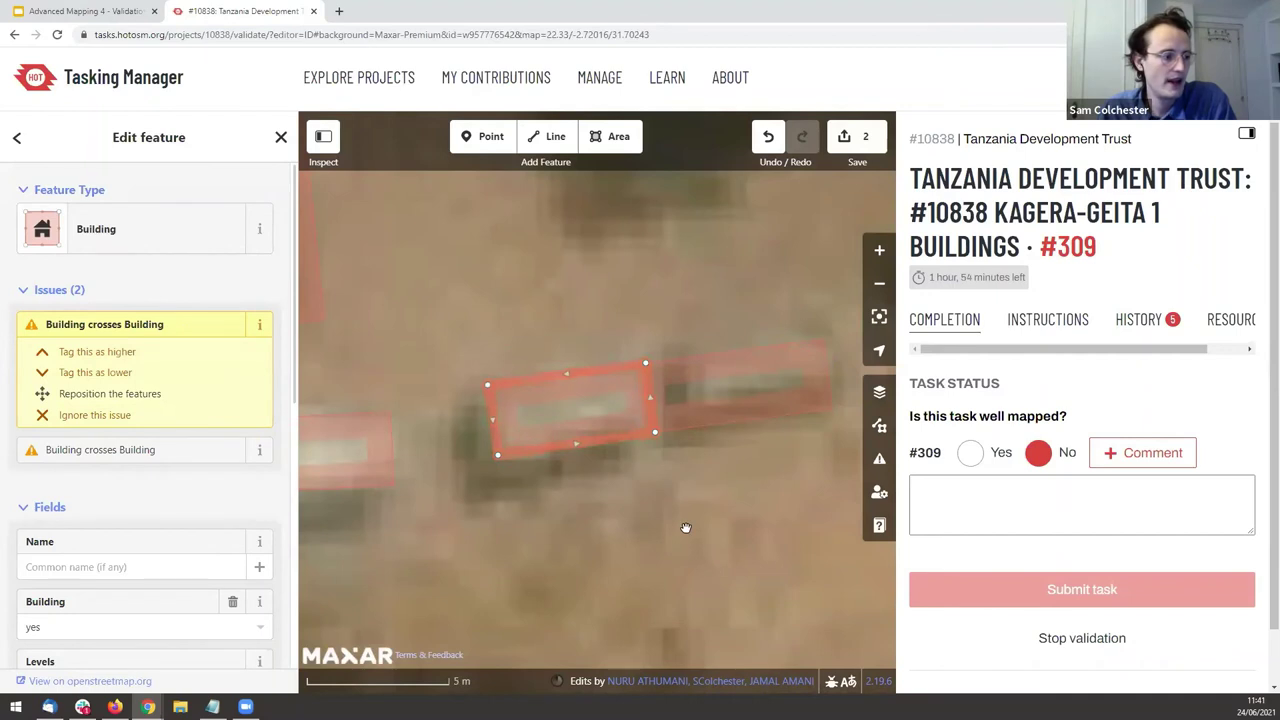
{"action": "right_click", "coordinate": [616, 434]}
{"action": "left_click", "coordinate": [632, 466]}
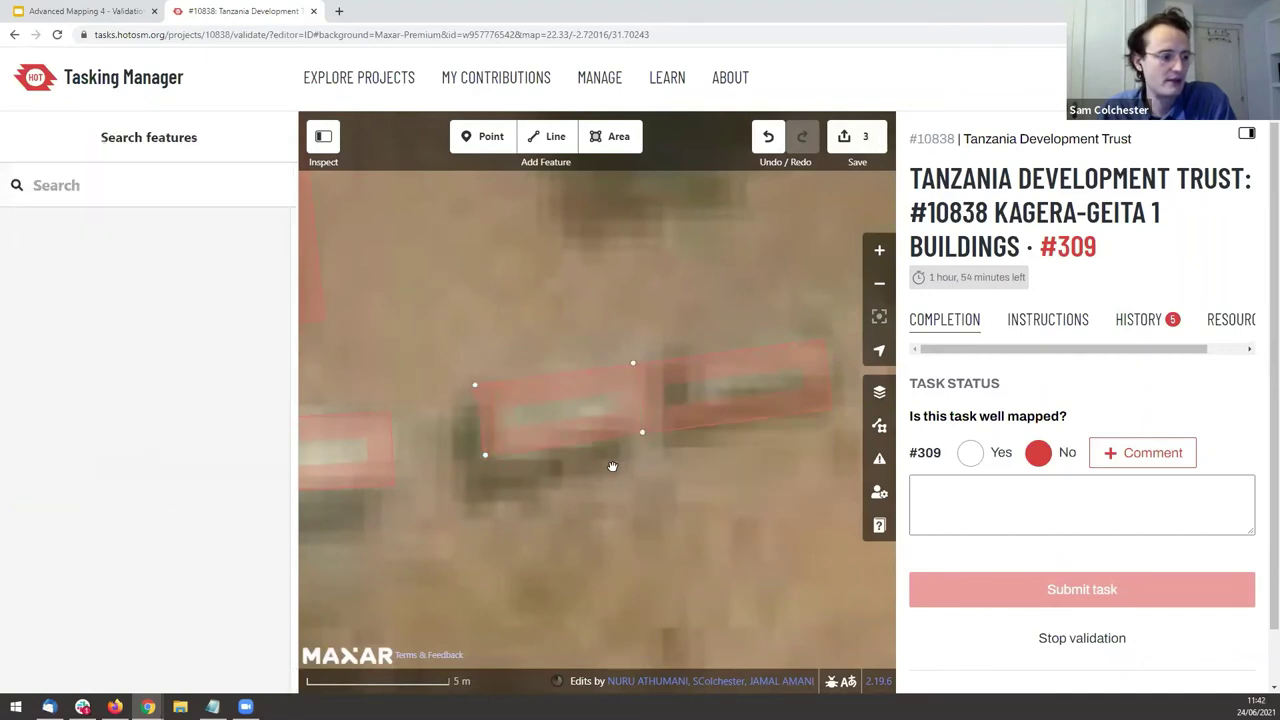
{"action": "left_click", "coordinate": [616, 468]}
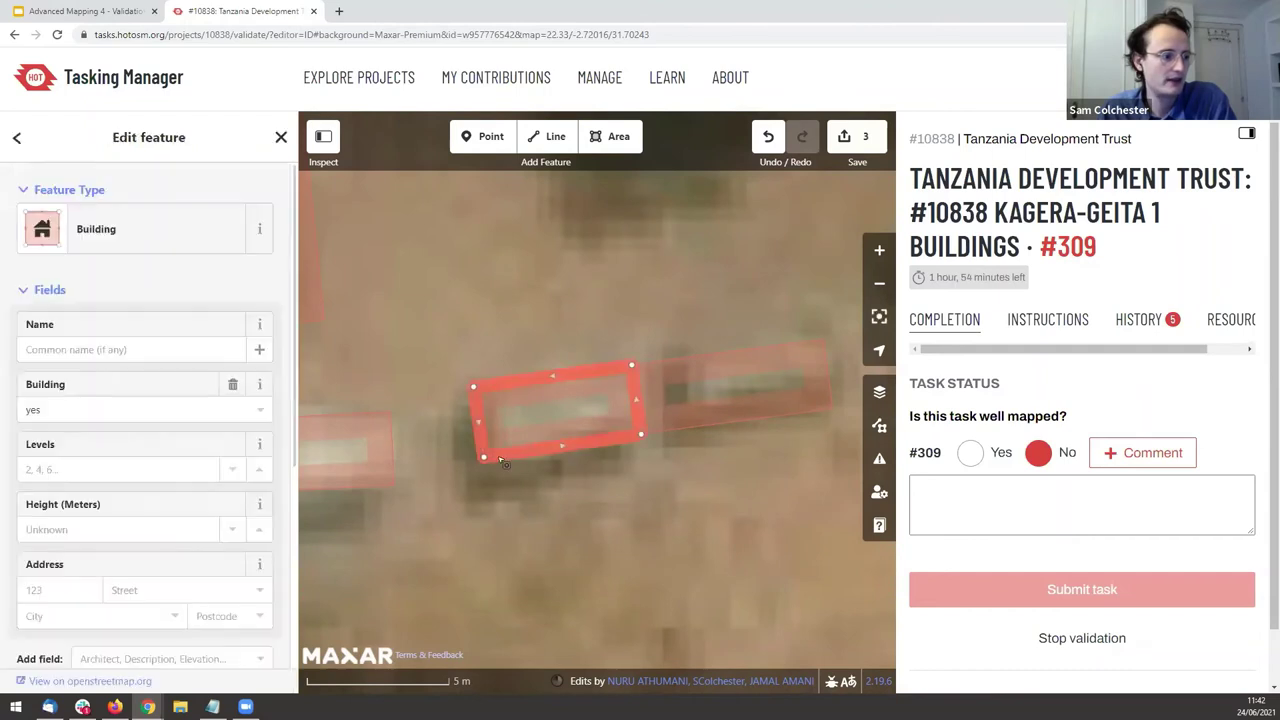
Pull its left corners rightward and shift it up-left onto its rooftop
{"action": "left_click_drag", "start_coordinate": [483, 457], "coordinate": [516, 459]}
{"action": "left_click_drag", "start_coordinate": [492, 390], "coordinate": [505, 390]}
{"action": "right_click", "coordinate": [538, 401]}
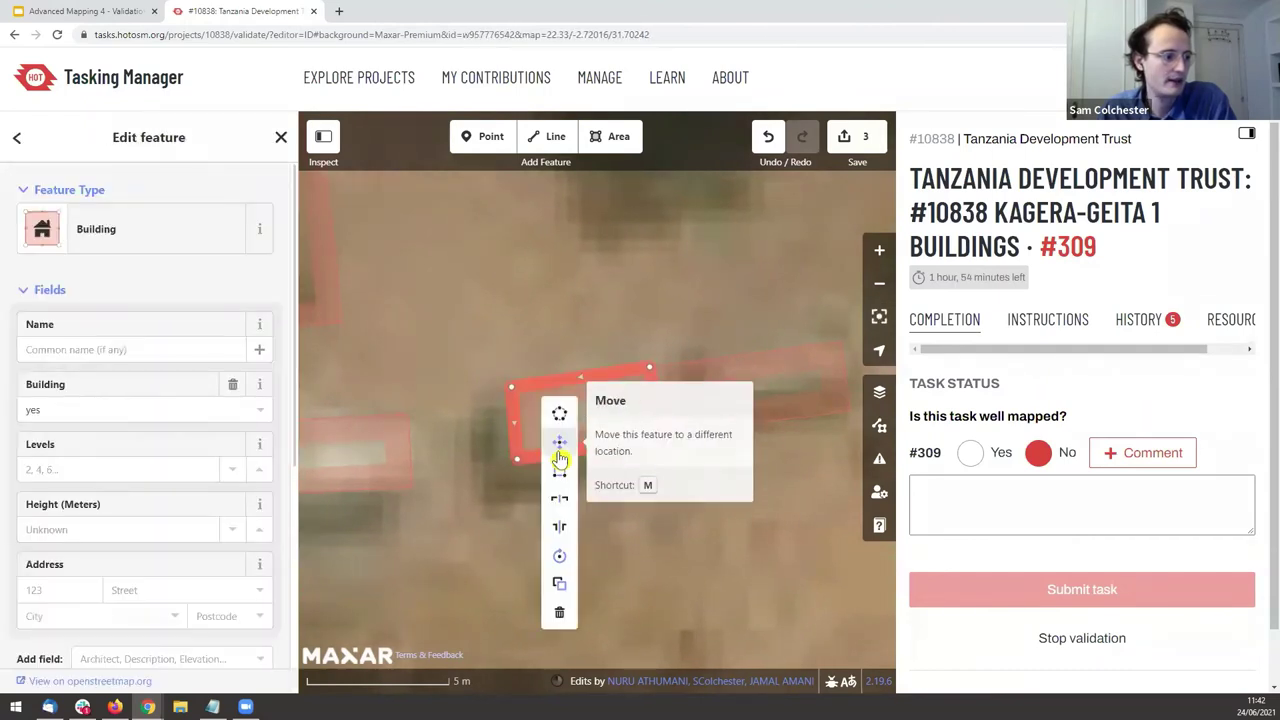
{"action": "left_click", "coordinate": [558, 457]}
{"action": "left_click", "coordinate": [553, 446]}
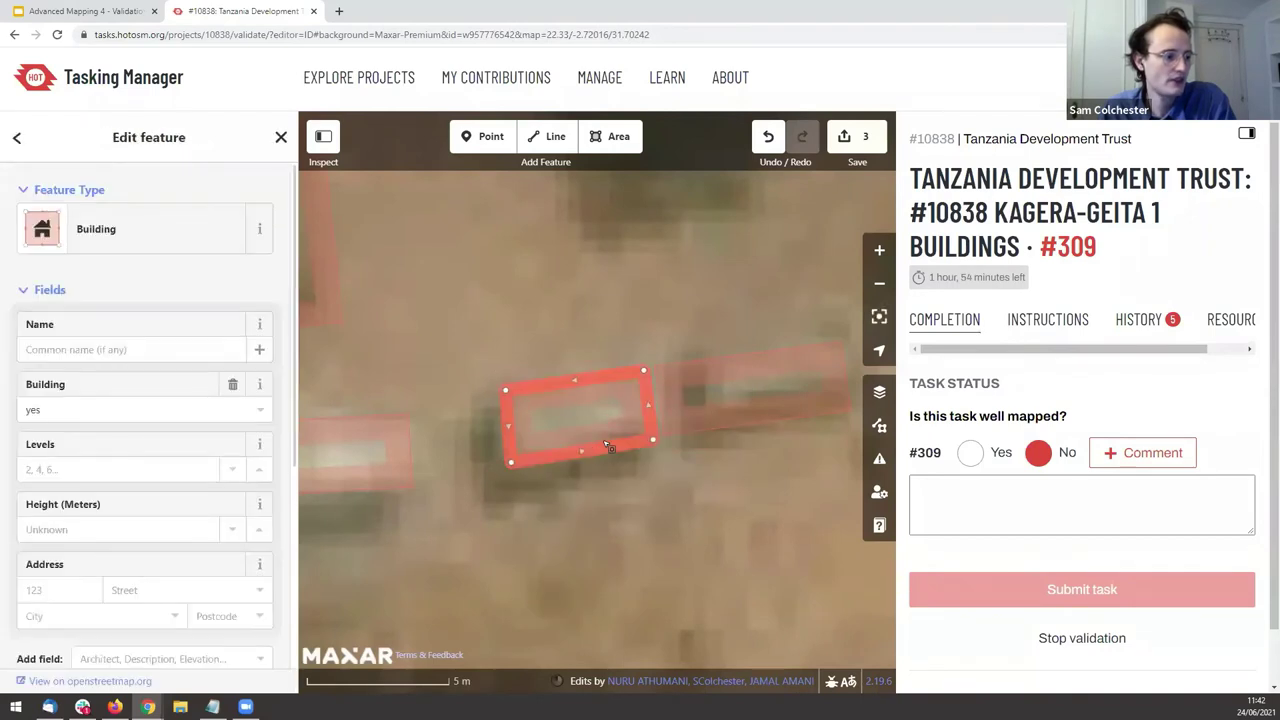
{"action": "right_click", "coordinate": [605, 445]}
{"action": "left_click", "coordinate": [655, 498]}
Move the right-hand building over its rooftop, pull its left corners right, and square it
{"action": "left_click", "coordinate": [623, 429]}
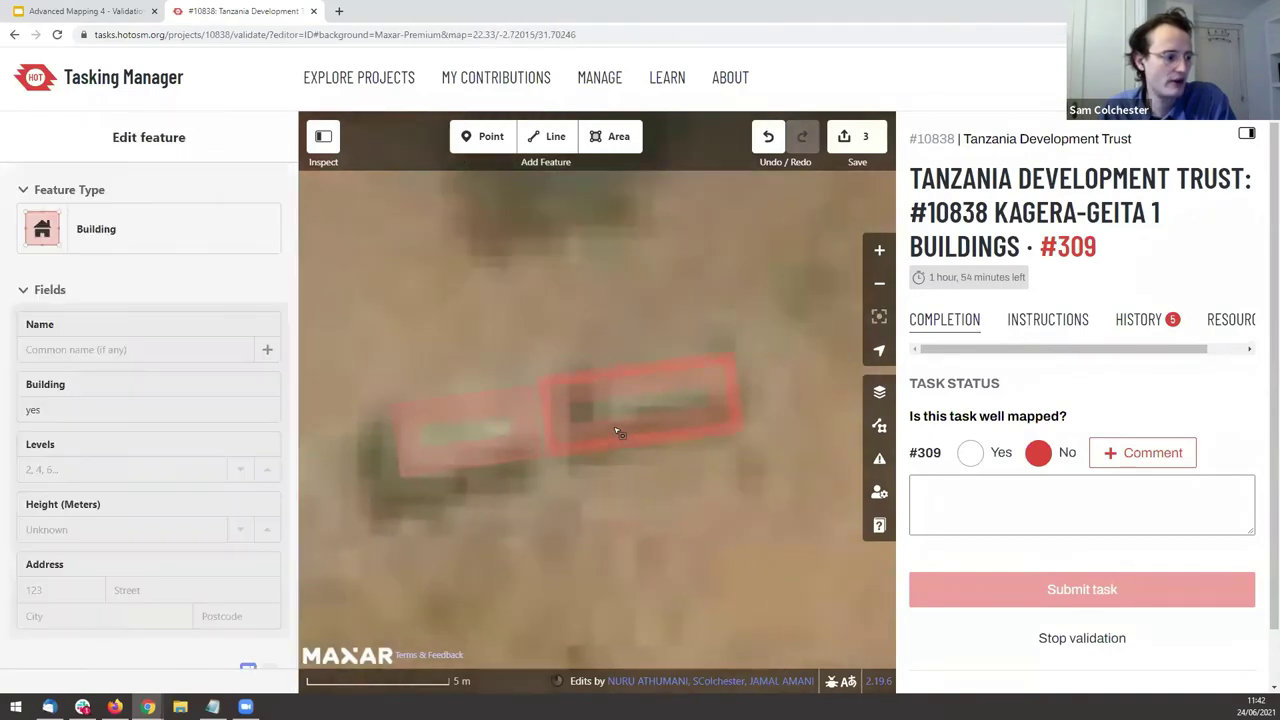
{"action": "right_click", "coordinate": [622, 430]}
{"action": "left_click", "coordinate": [642, 466]}
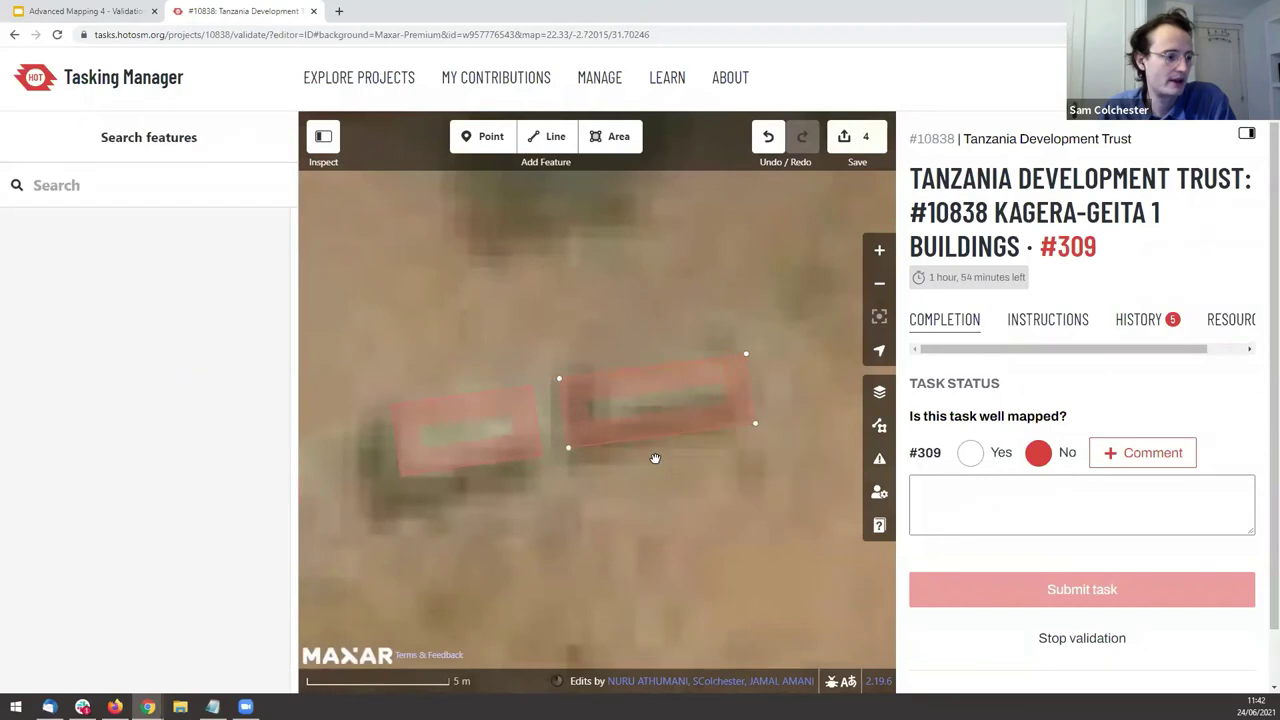
{"action": "left_click", "coordinate": [656, 458]}
{"action": "left_click_drag", "start_coordinate": [565, 445], "coordinate": [594, 440]}
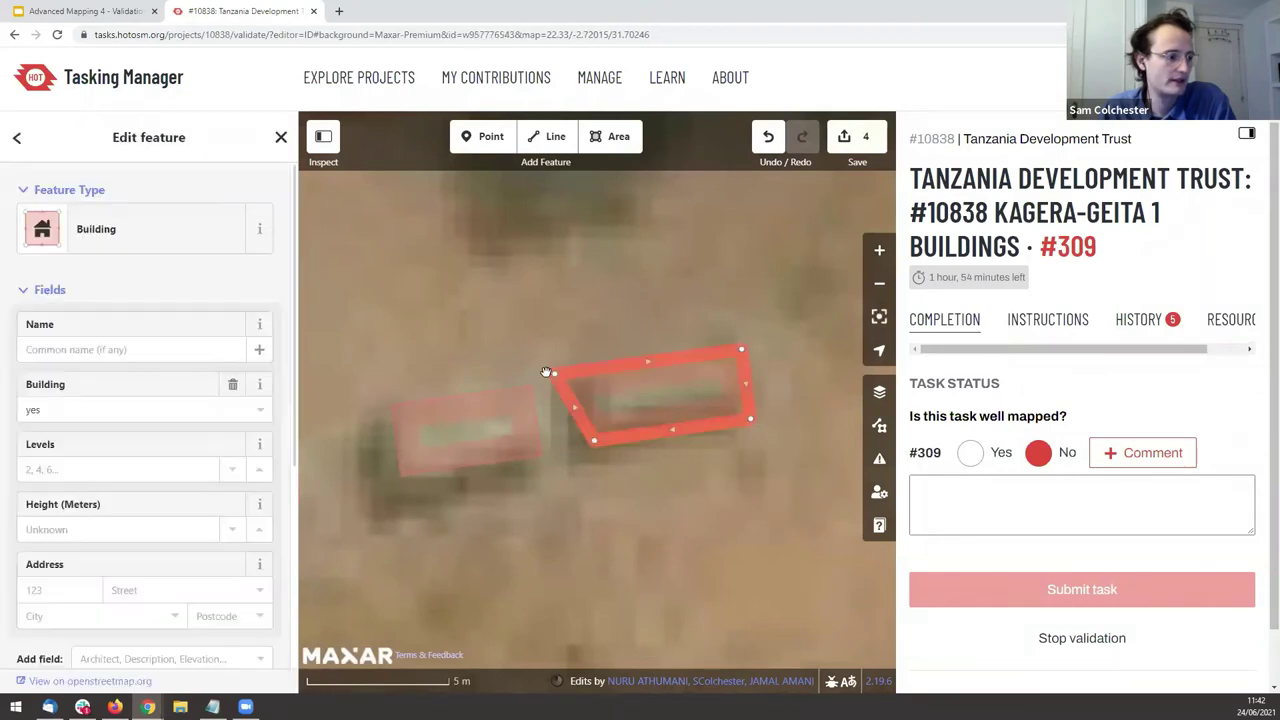
{"action": "left_click_drag", "start_coordinate": [553, 373], "coordinate": [594, 368]}
{"action": "right_click", "coordinate": [634, 382]}
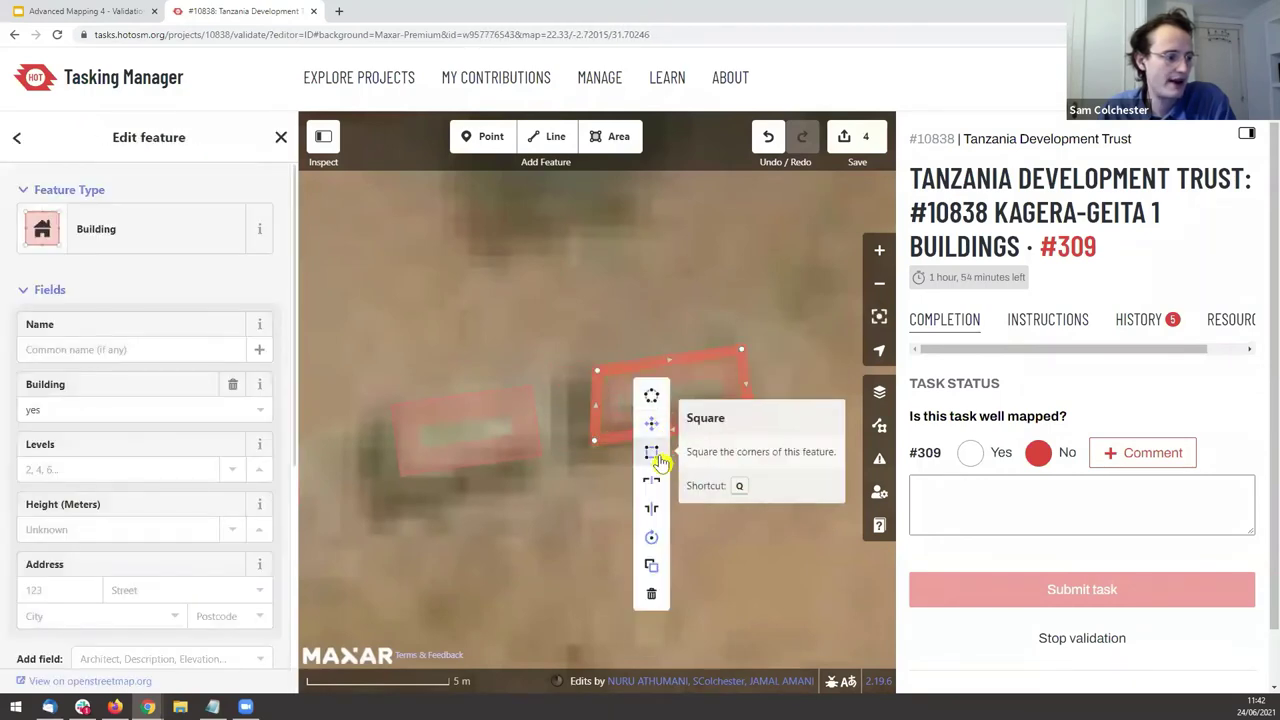
{"action": "left_click", "coordinate": [651, 457]}
{"action": "left_click", "coordinate": [634, 491]}
{"action": "scroll", "coordinate": [657, 476], "scroll_direction": "down", "scroll_amount": 2}
{"action": "scroll", "coordinate": [670, 460], "scroll_direction": "down", "scroll_amount": 3}
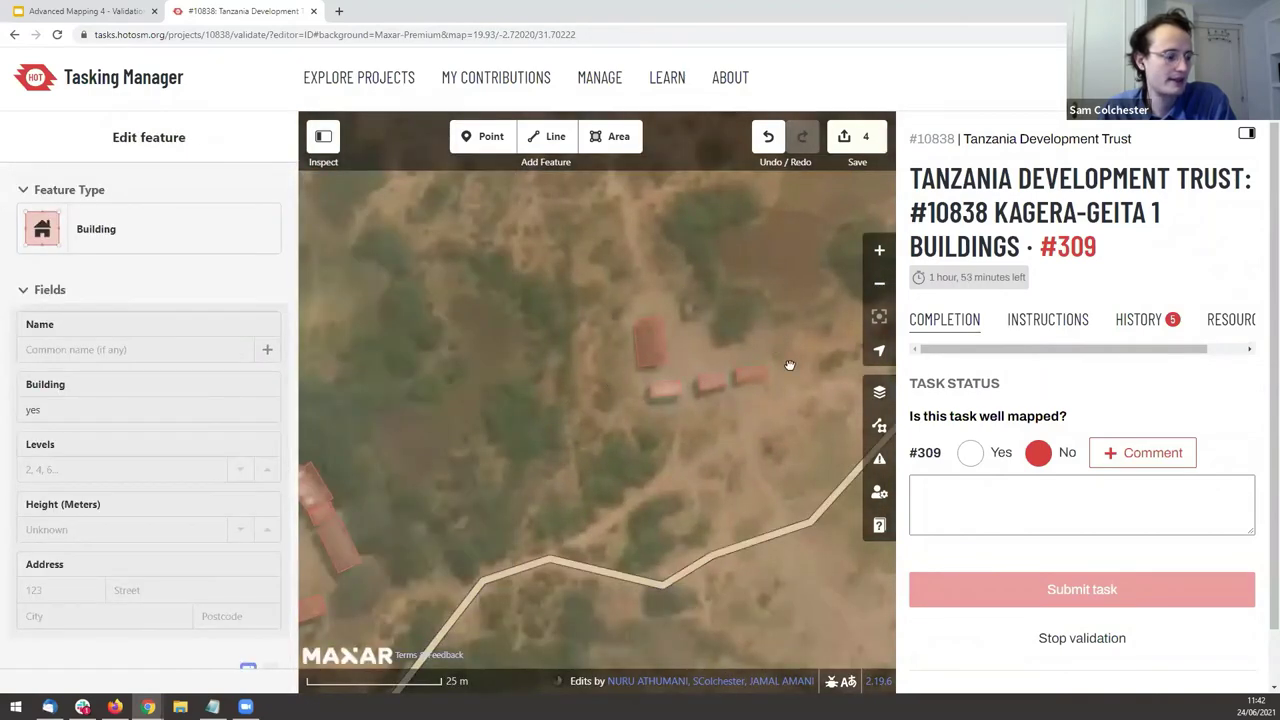
Square the corners of the lower-left and top traced buildings
{"action": "scroll", "coordinate": [789, 365], "scroll_direction": "up", "scroll_amount": 3}
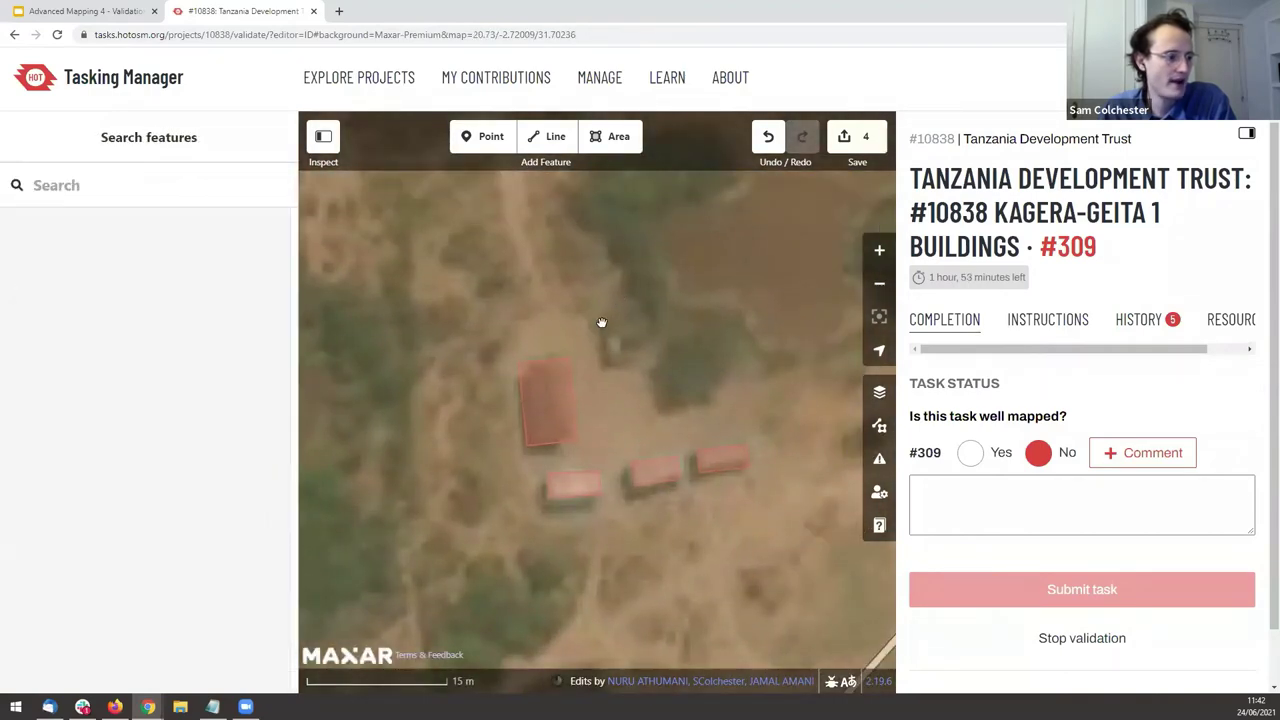
{"action": "scroll", "coordinate": [601, 322], "scroll_direction": "up", "scroll_amount": 2}
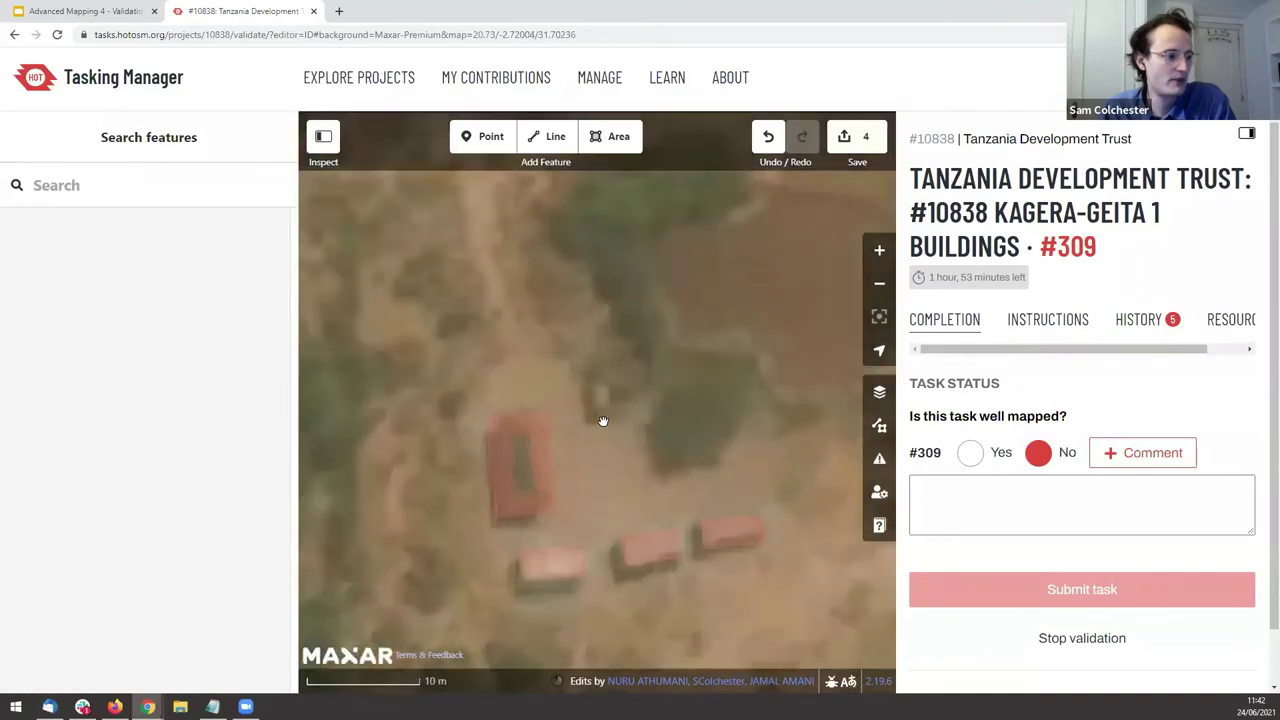
{"action": "scroll", "coordinate": [603, 421], "scroll_direction": "down", "scroll_amount": 3}
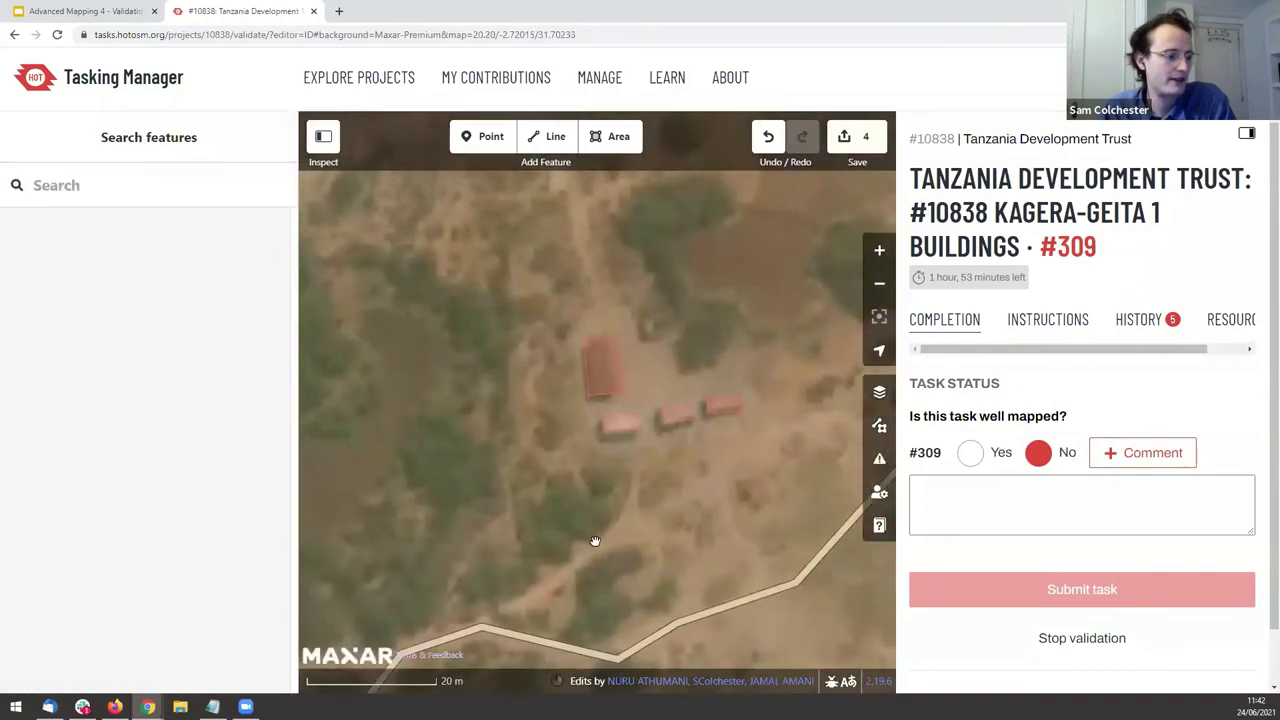
{"action": "scroll", "coordinate": [614, 351], "scroll_direction": "up", "scroll_amount": 3}
{"action": "scroll", "coordinate": [704, 412], "scroll_direction": "down", "scroll_amount": 3}
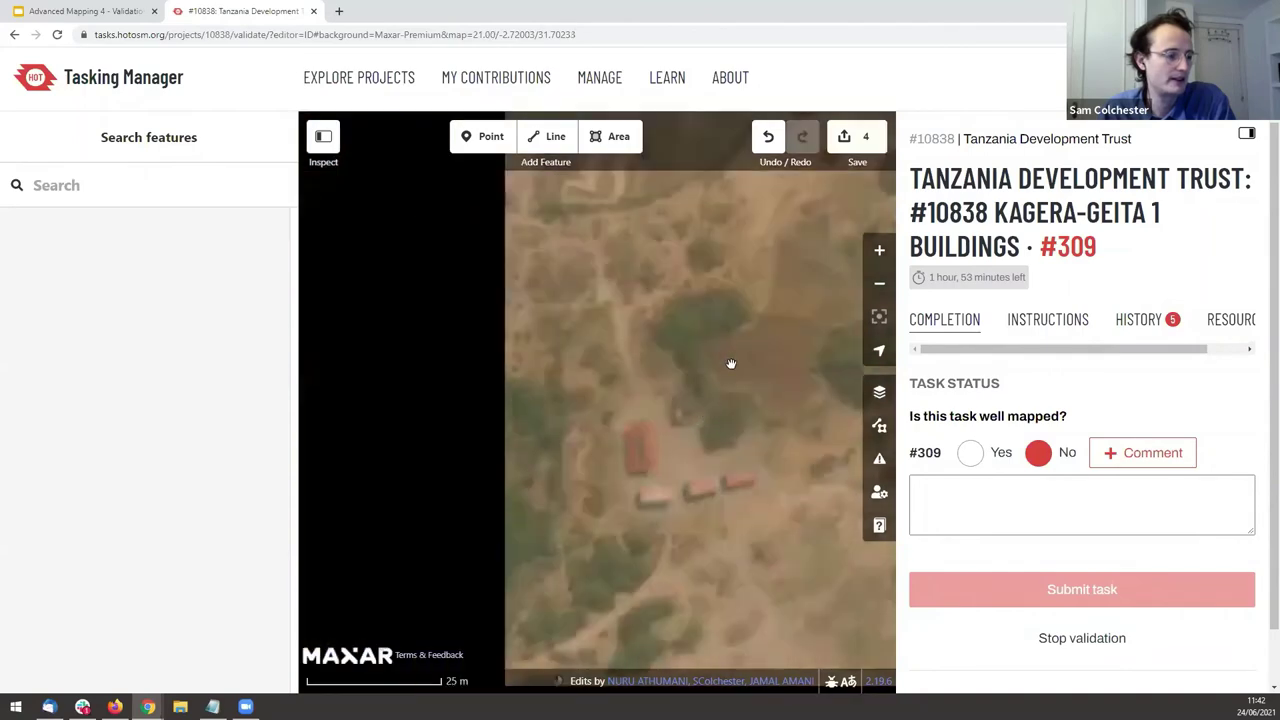
{"action": "left_click_drag", "start_coordinate": [723, 434], "coordinate": [671, 414]}
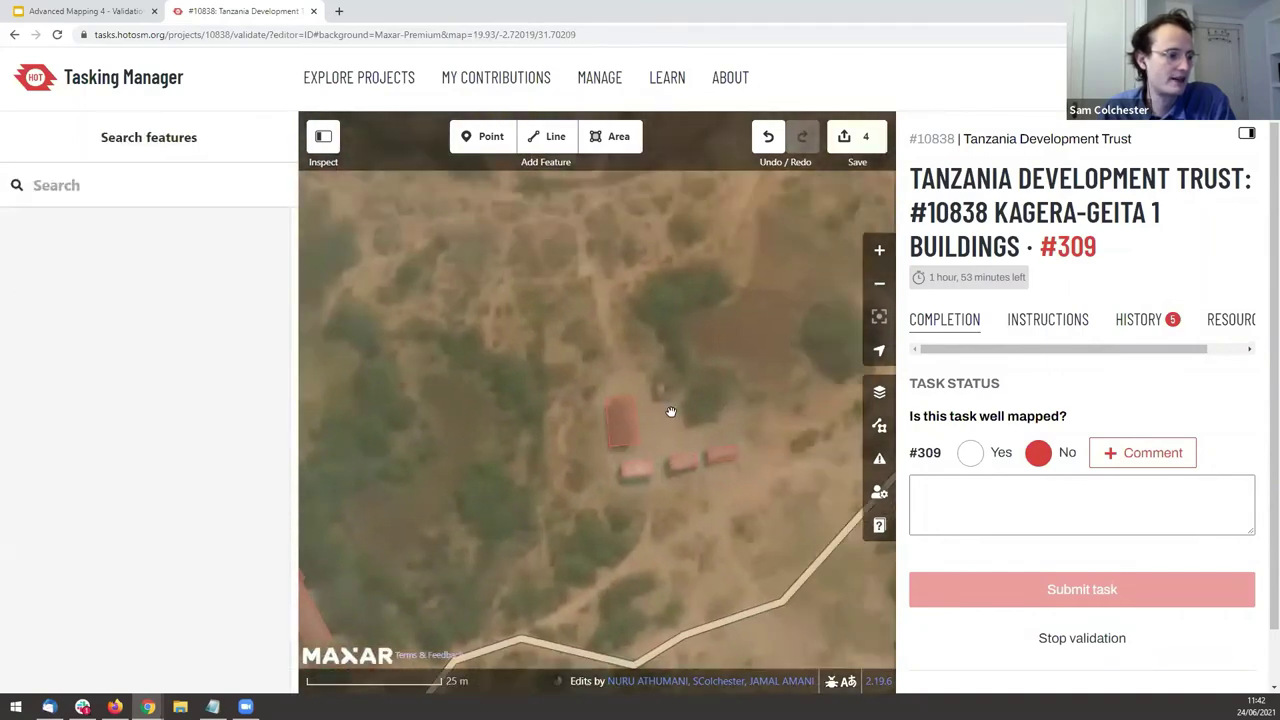
{"action": "scroll", "coordinate": [676, 410], "scroll_direction": "up", "scroll_amount": 3}
{"action": "scroll", "coordinate": [667, 517], "scroll_direction": "down", "scroll_amount": 5}
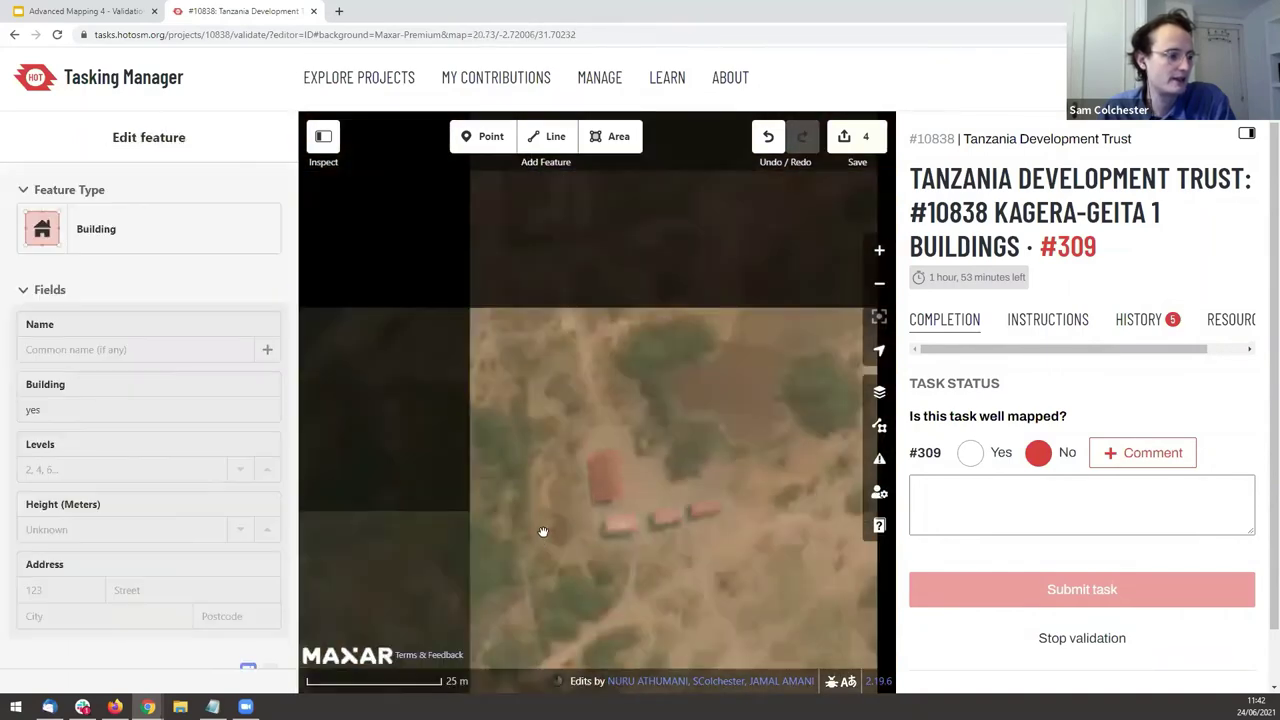
{"action": "scroll", "coordinate": [631, 523], "scroll_direction": "up", "scroll_amount": 4}
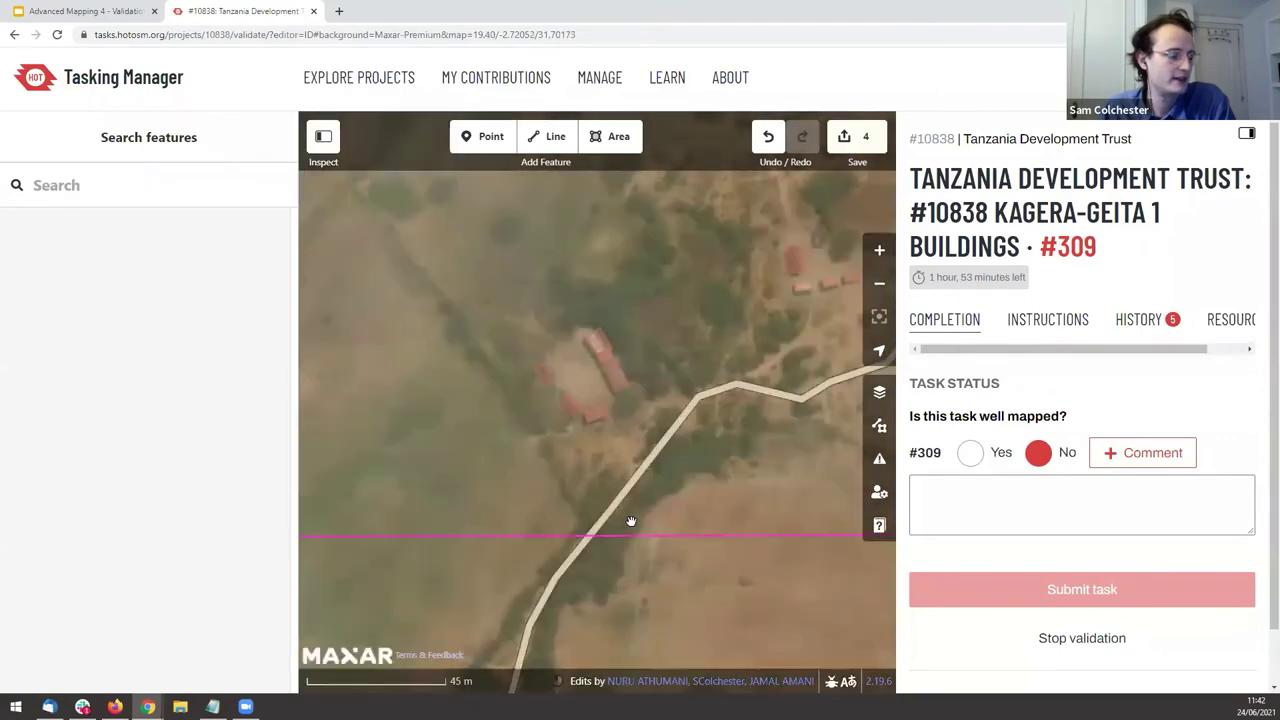
{"action": "scroll", "coordinate": [668, 474], "scroll_direction": "down", "scroll_amount": 5}
{"action": "scroll", "coordinate": [668, 474], "scroll_direction": "down", "scroll_amount": 3}
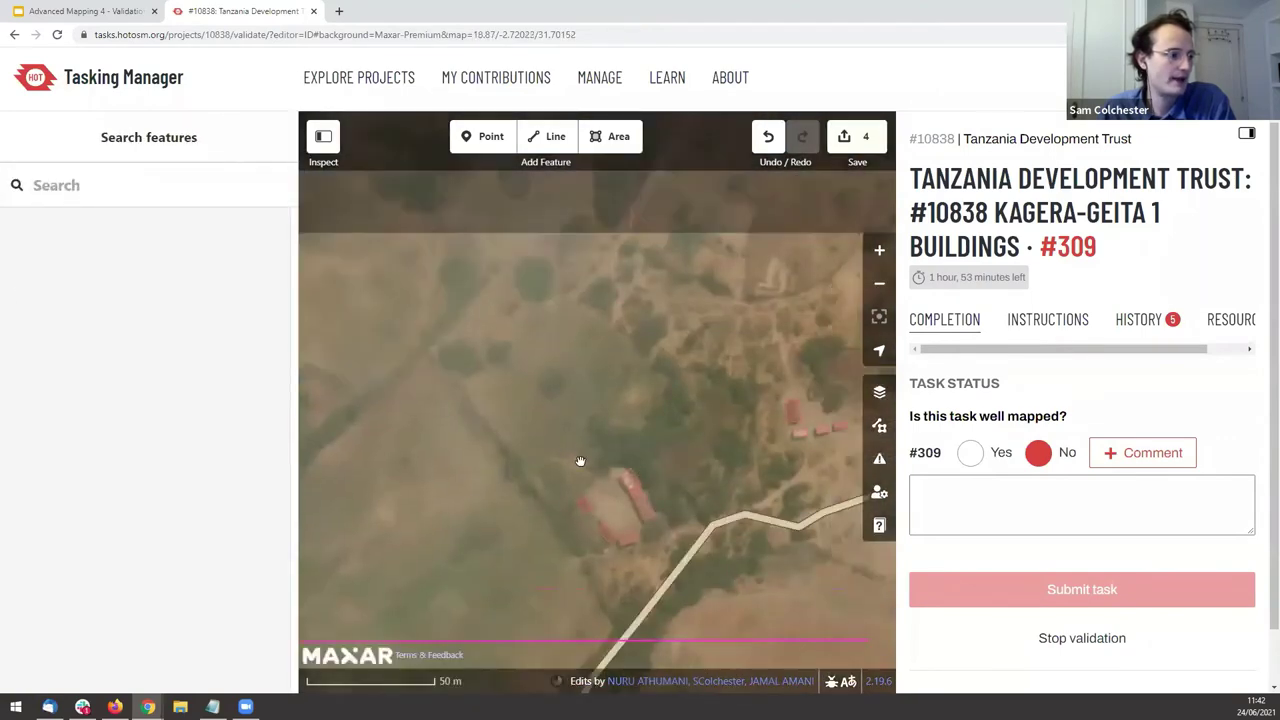
{"action": "scroll", "coordinate": [615, 490], "scroll_direction": "up", "scroll_amount": 7}
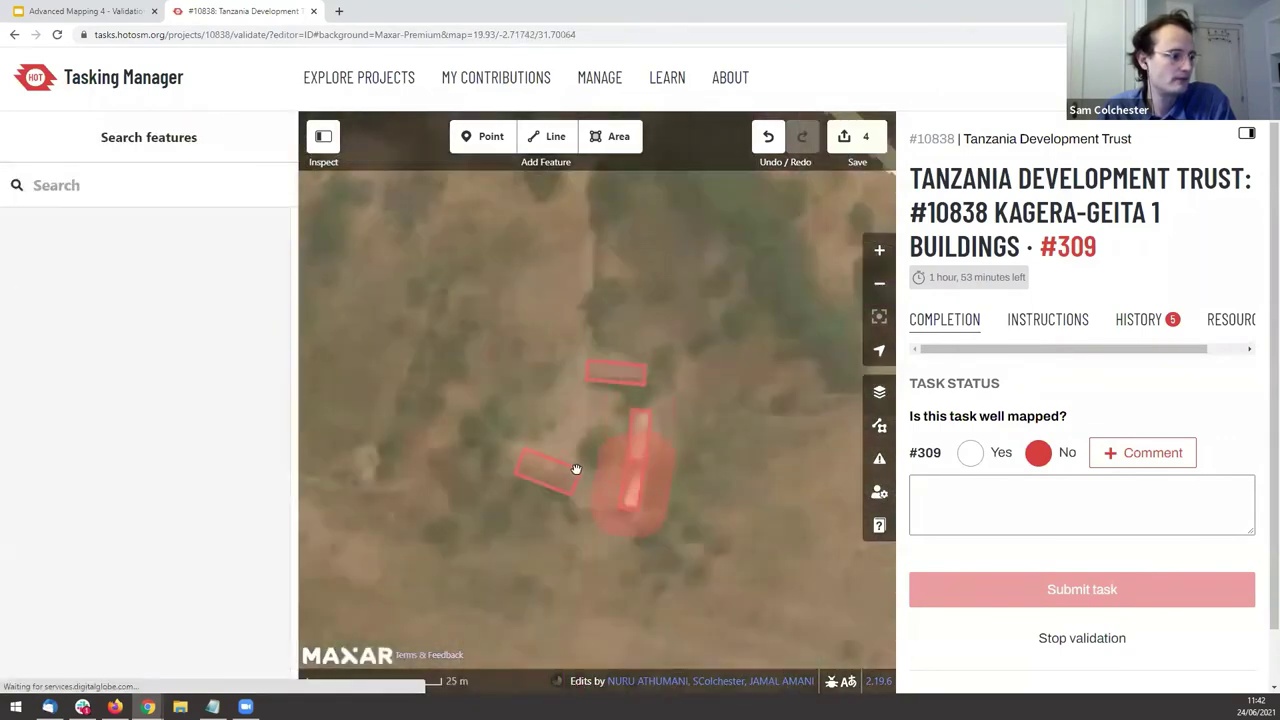
{"action": "scroll", "coordinate": [712, 284], "scroll_direction": "down", "scroll_amount": 1}
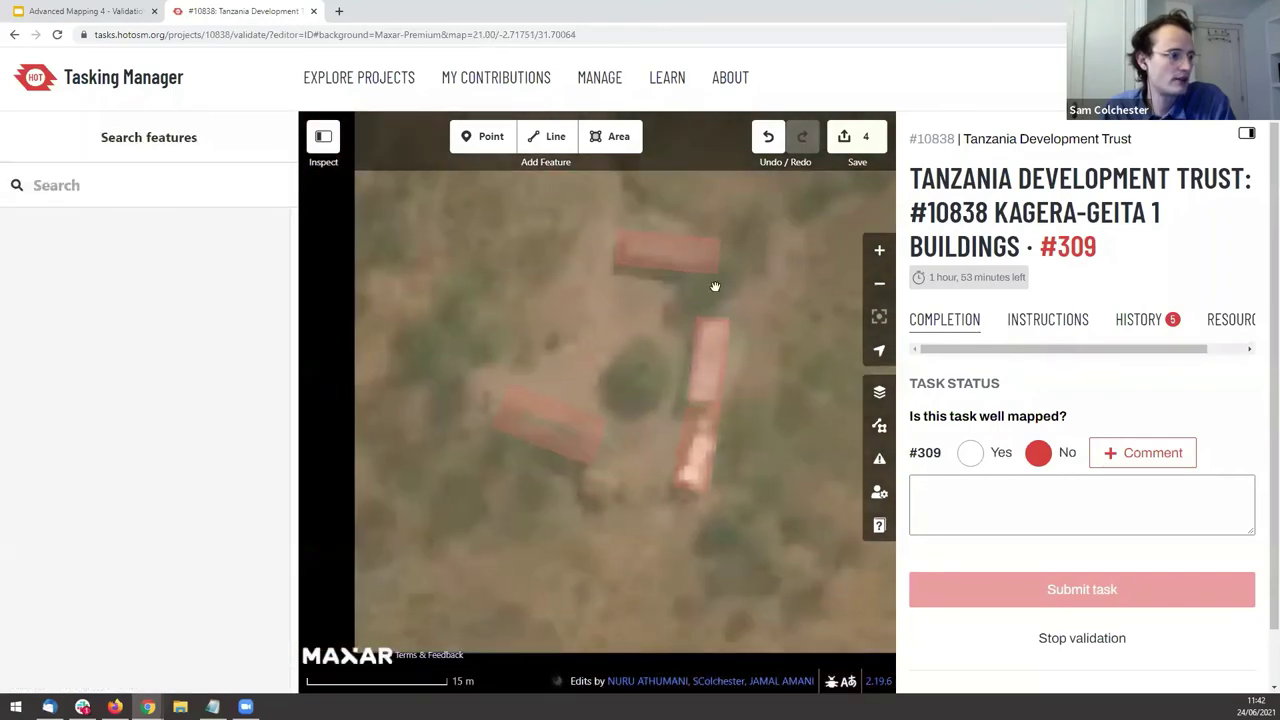
{"action": "left_click", "coordinate": [700, 258]}
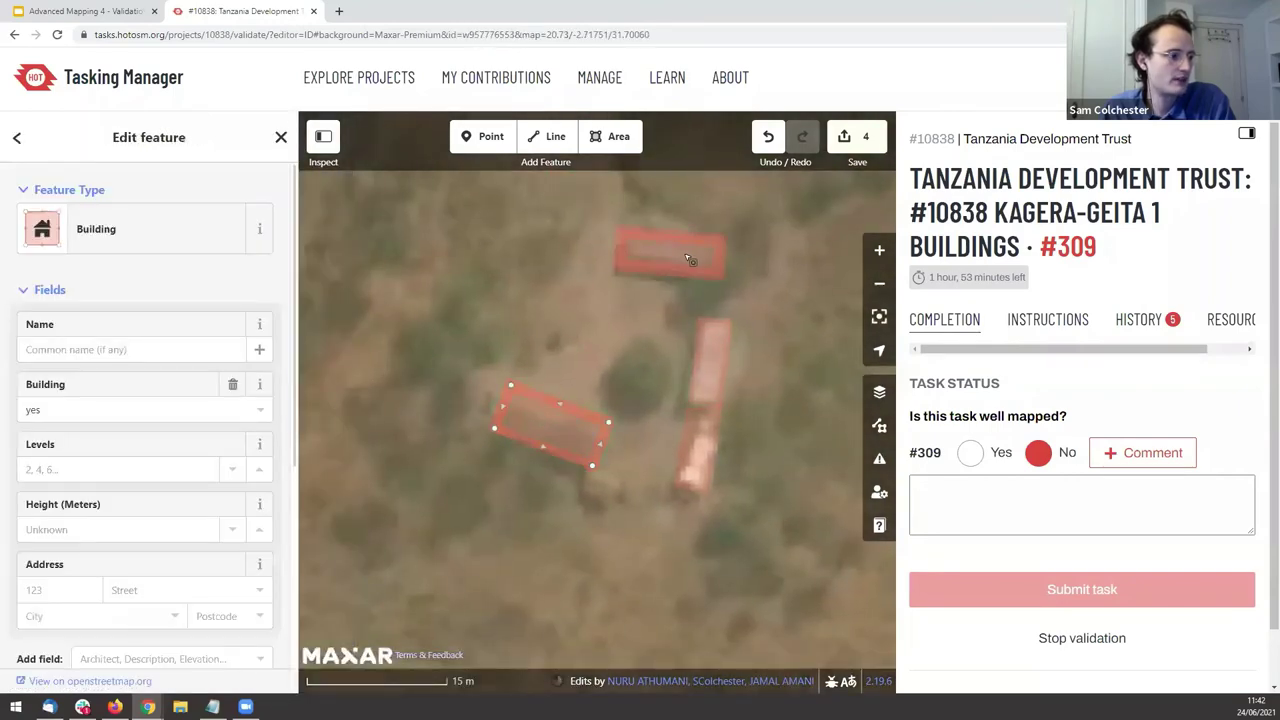
{"action": "right_click", "coordinate": [583, 432]}
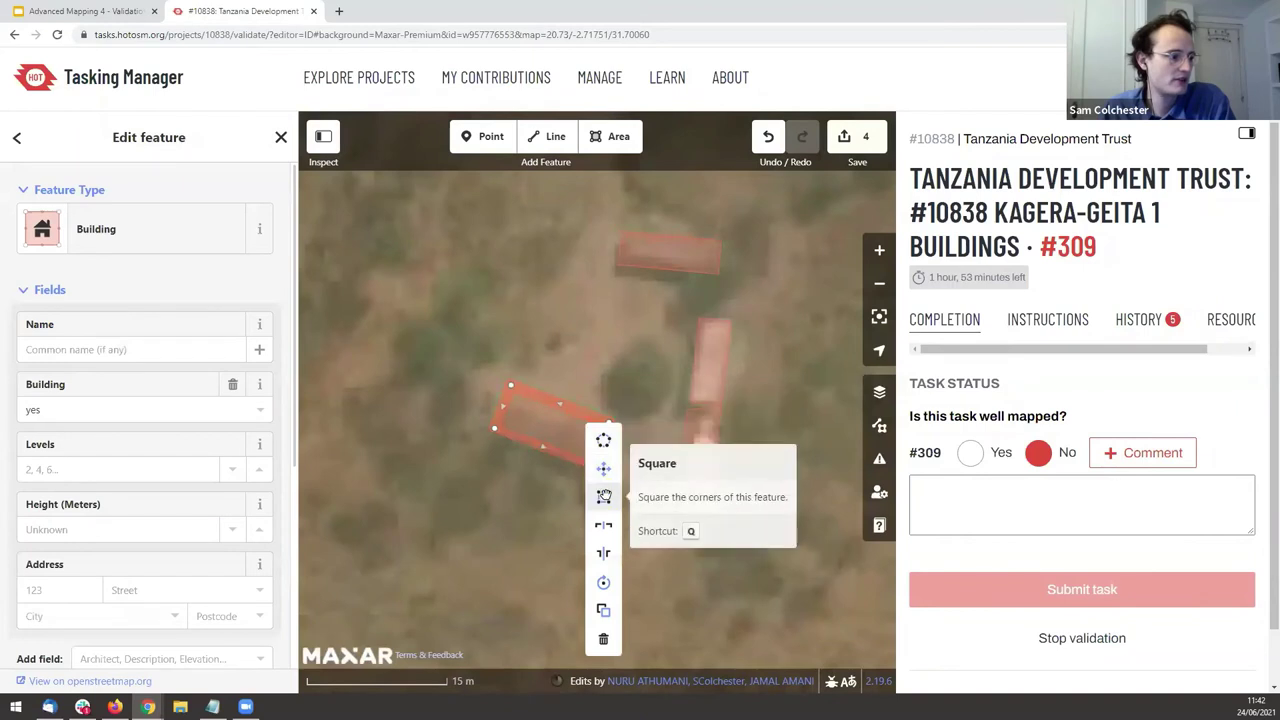
{"action": "left_click", "coordinate": [603, 494]}
{"action": "right_click", "coordinate": [700, 258]}
{"action": "left_click", "coordinate": [720, 325]}
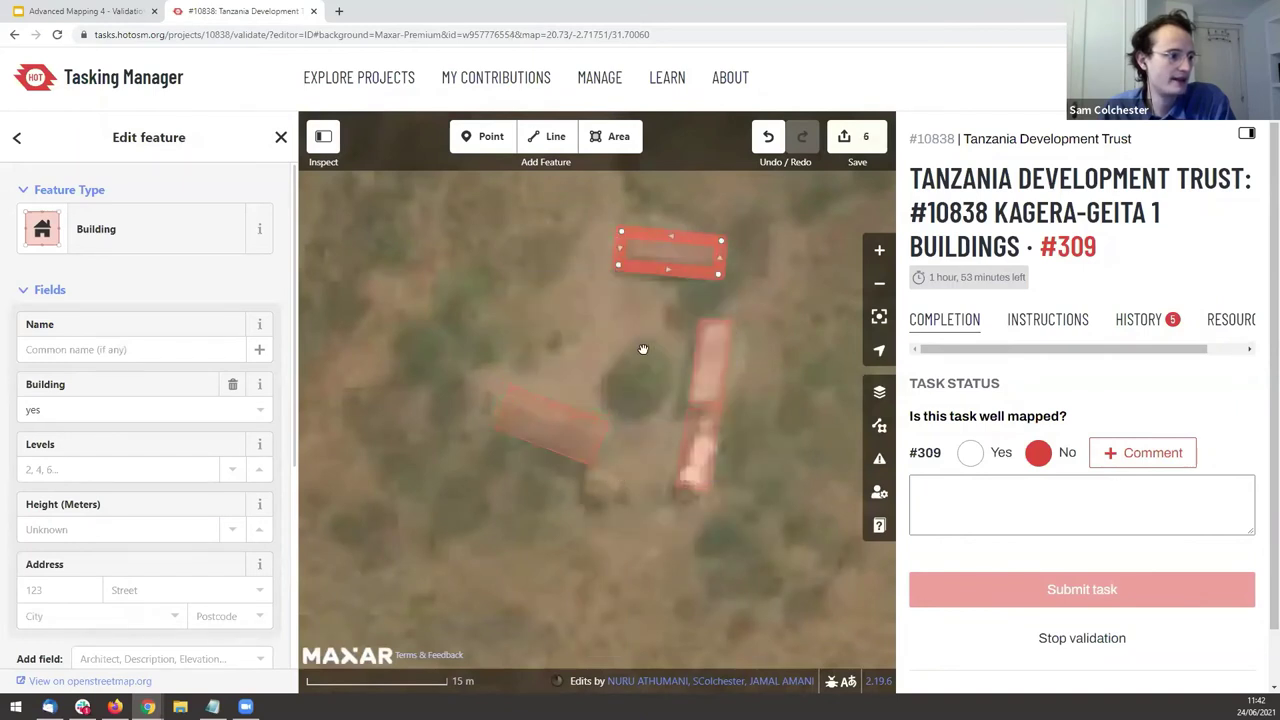
{"action": "key", "text": "Escape"}
Draw a new area over the nearby structure and tag it as a Building
{"action": "scroll", "coordinate": [533, 268], "scroll_direction": "up", "scroll_amount": 1}
{"action": "left_click_drag", "start_coordinate": [643, 344], "coordinate": [565, 294]}
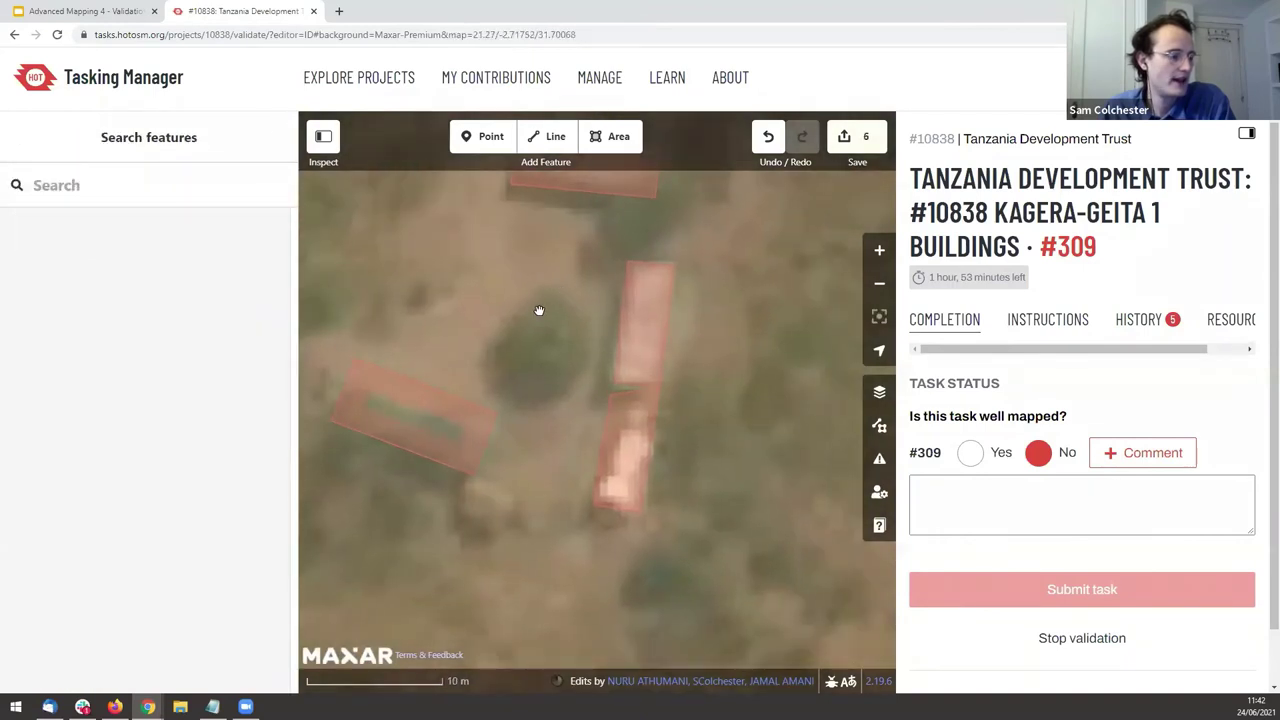
{"action": "scroll", "coordinate": [538, 310], "scroll_direction": "down", "scroll_amount": 3}
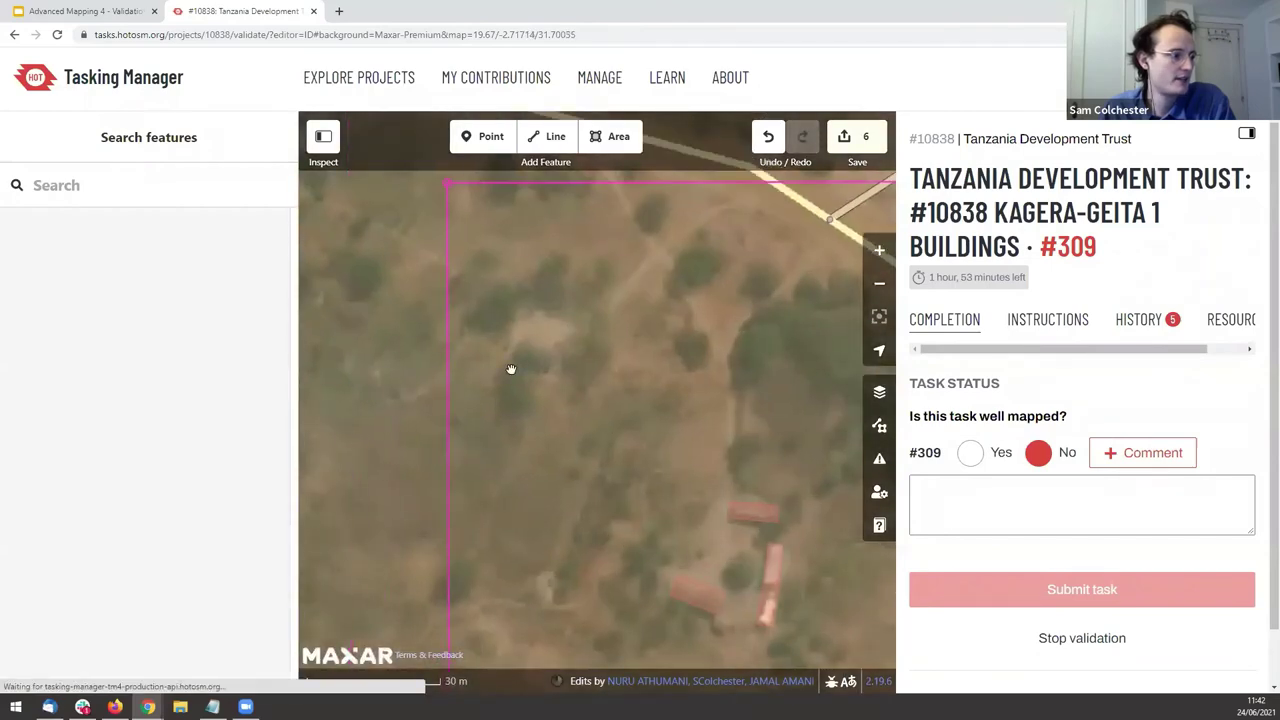
{"action": "scroll", "coordinate": [511, 370], "scroll_direction": "up", "scroll_amount": 4}
{"action": "left_click", "coordinate": [616, 140]}
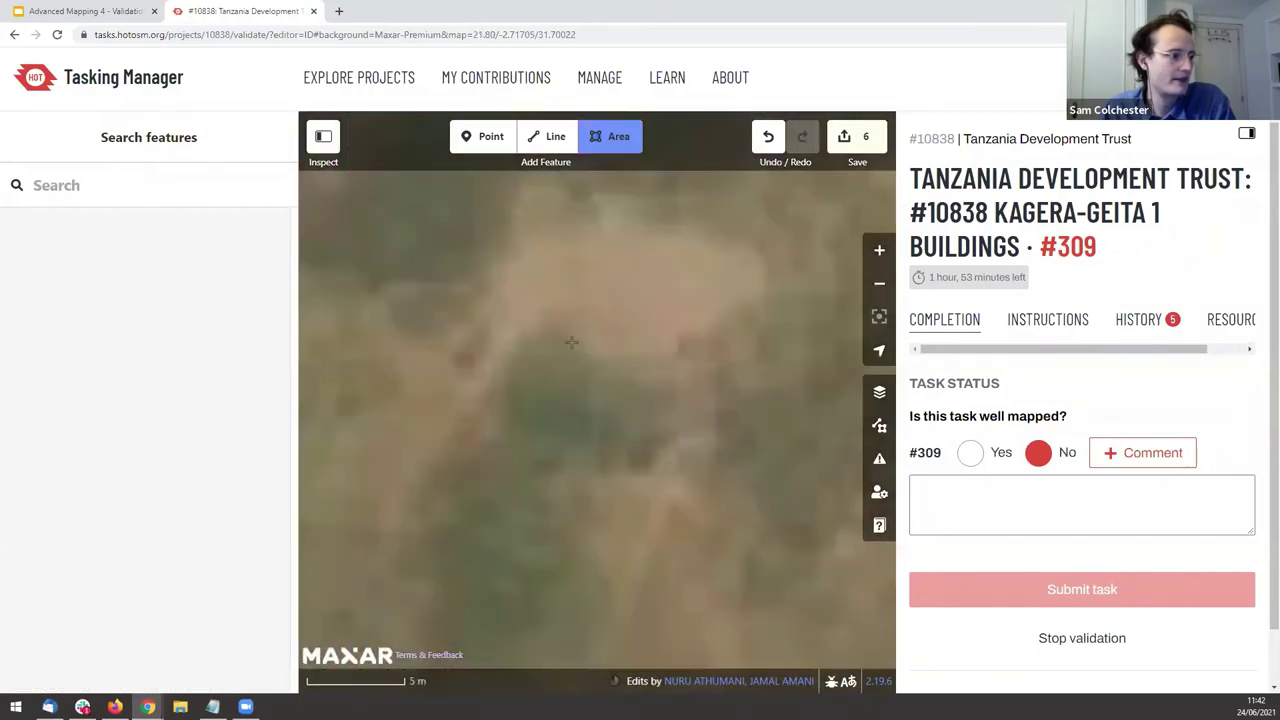
{"action": "left_click", "coordinate": [539, 328]}
{"action": "left_click", "coordinate": [640, 465]}
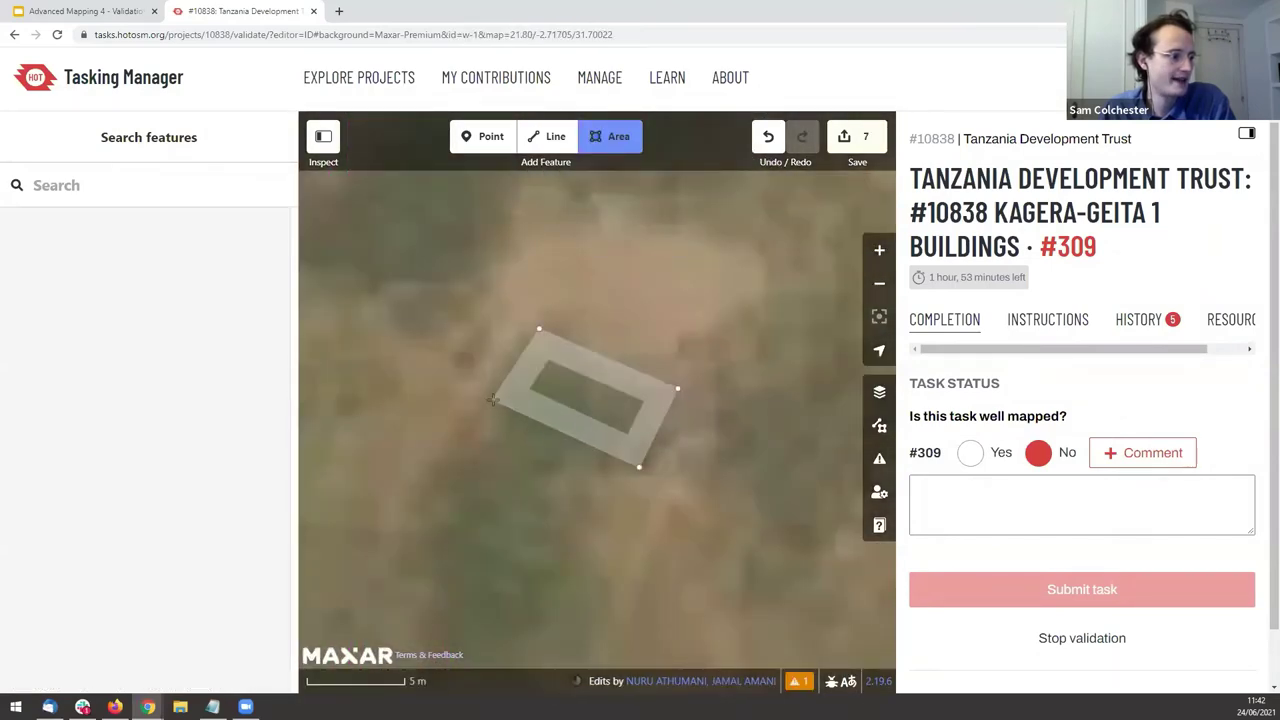
{"action": "double_click", "coordinate": [494, 407]}
{"action": "left_click", "coordinate": [166, 251]}
{"action": "right_click", "coordinate": [570, 433]}
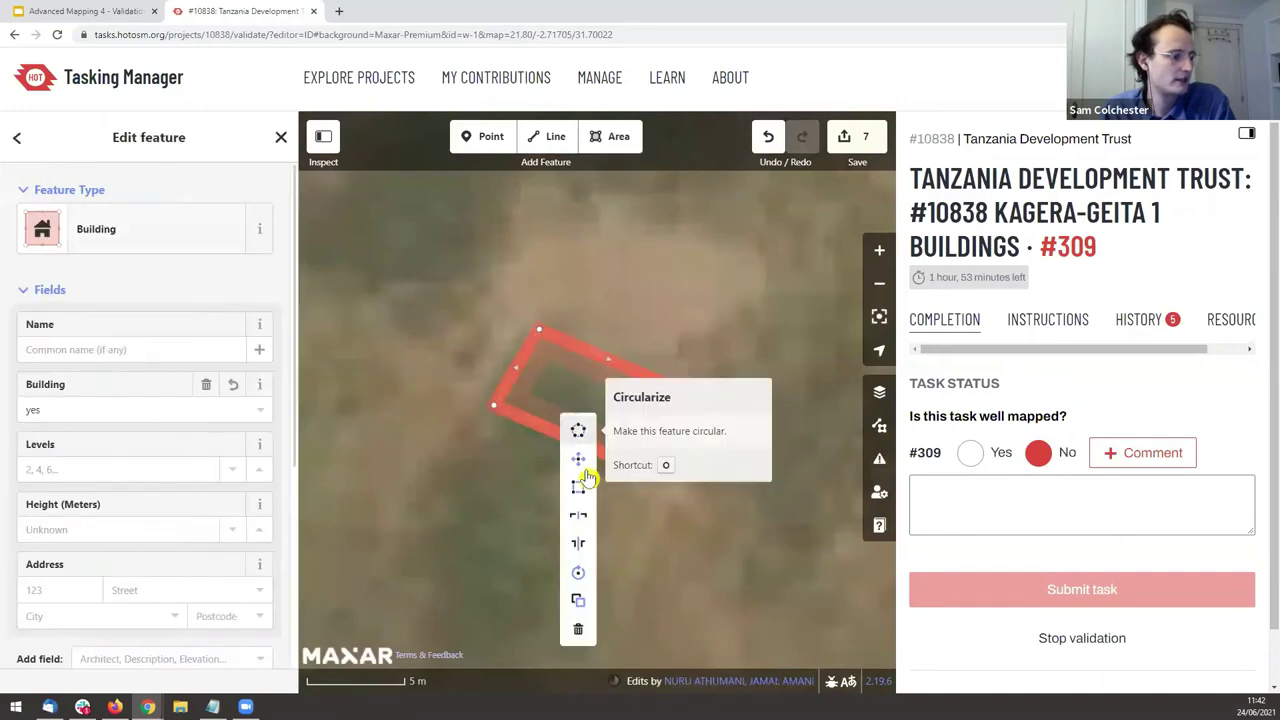
{"action": "key", "text": "Escape"}
{"action": "left_click", "coordinate": [592, 512]}
{"action": "scroll", "coordinate": [592, 512], "scroll_direction": "down", "scroll_amount": 5}
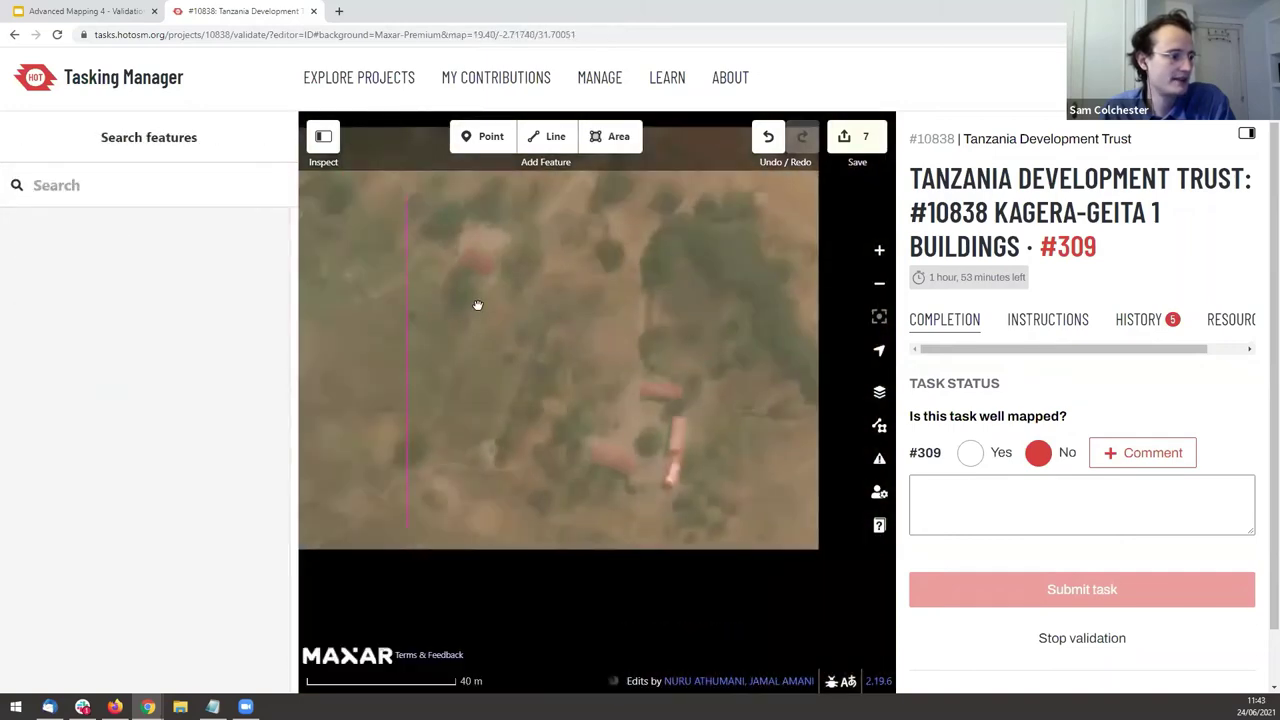
Move the top building's outline over its roof in the imagery
{"action": "scroll", "coordinate": [600, 447], "scroll_direction": "up", "scroll_amount": 1}
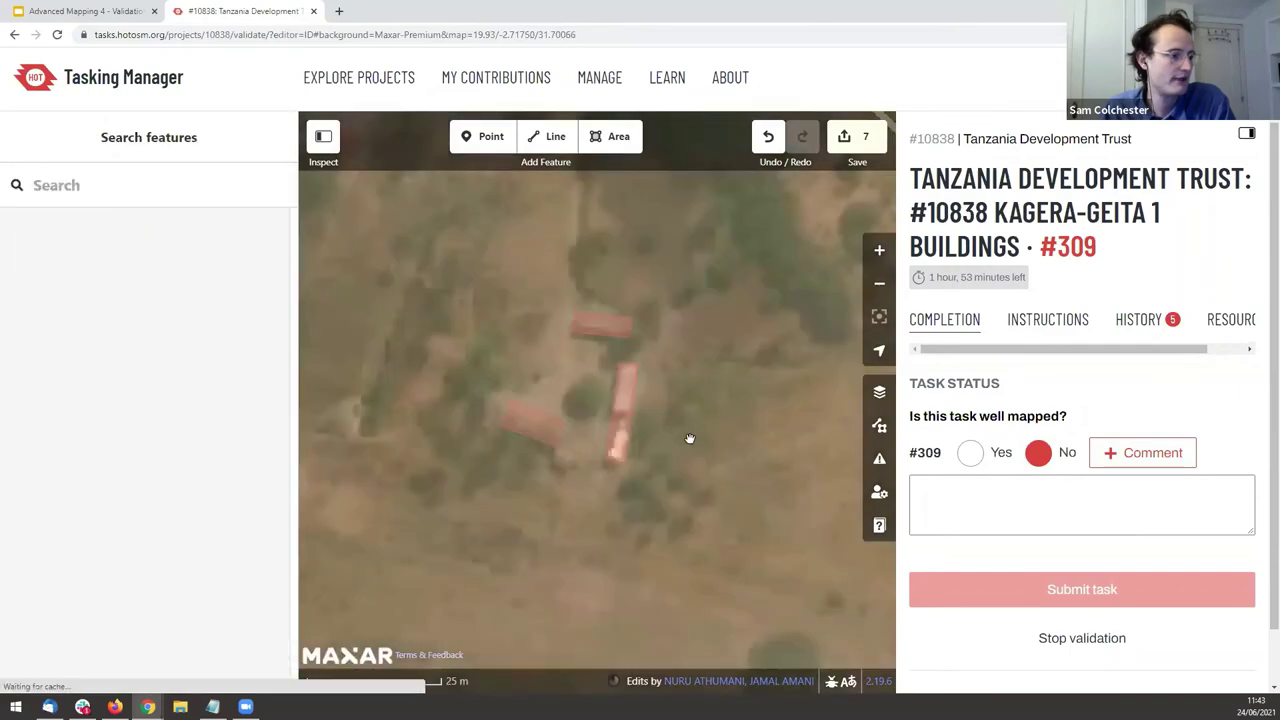
{"action": "scroll", "coordinate": [560, 470], "scroll_direction": "up", "scroll_amount": 2}
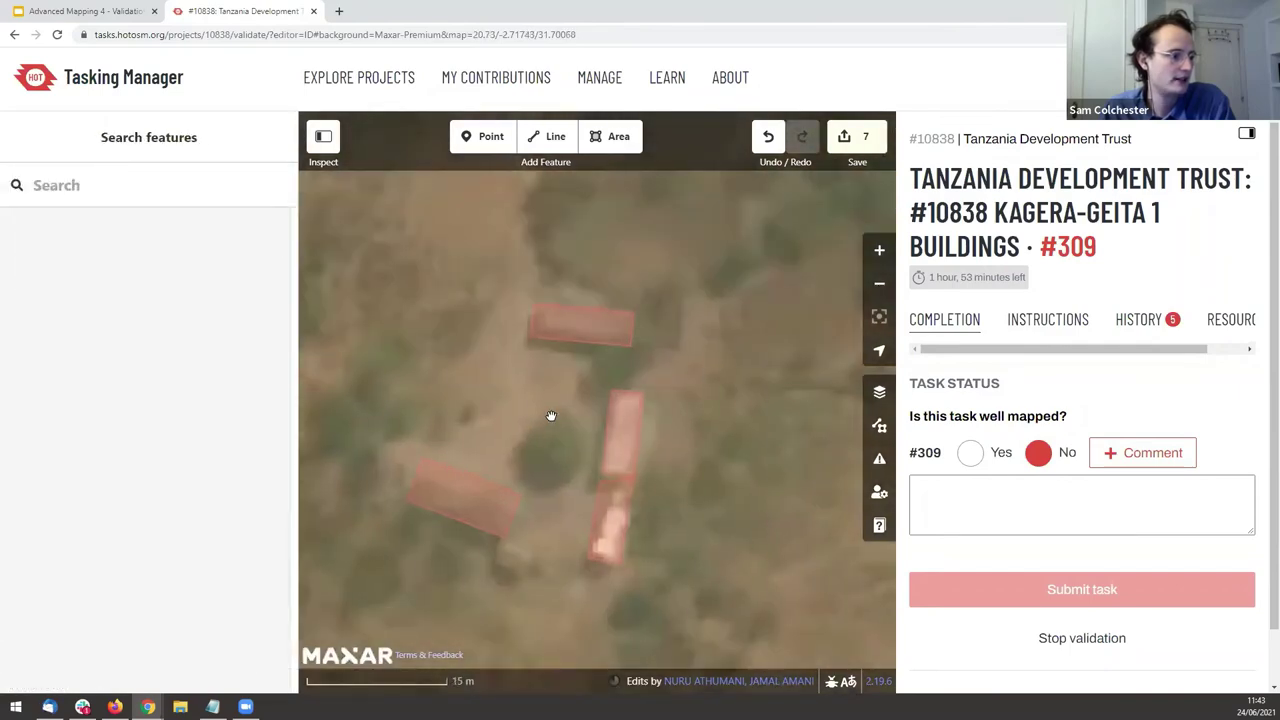
{"action": "scroll", "coordinate": [551, 415], "scroll_direction": "up", "scroll_amount": 3}
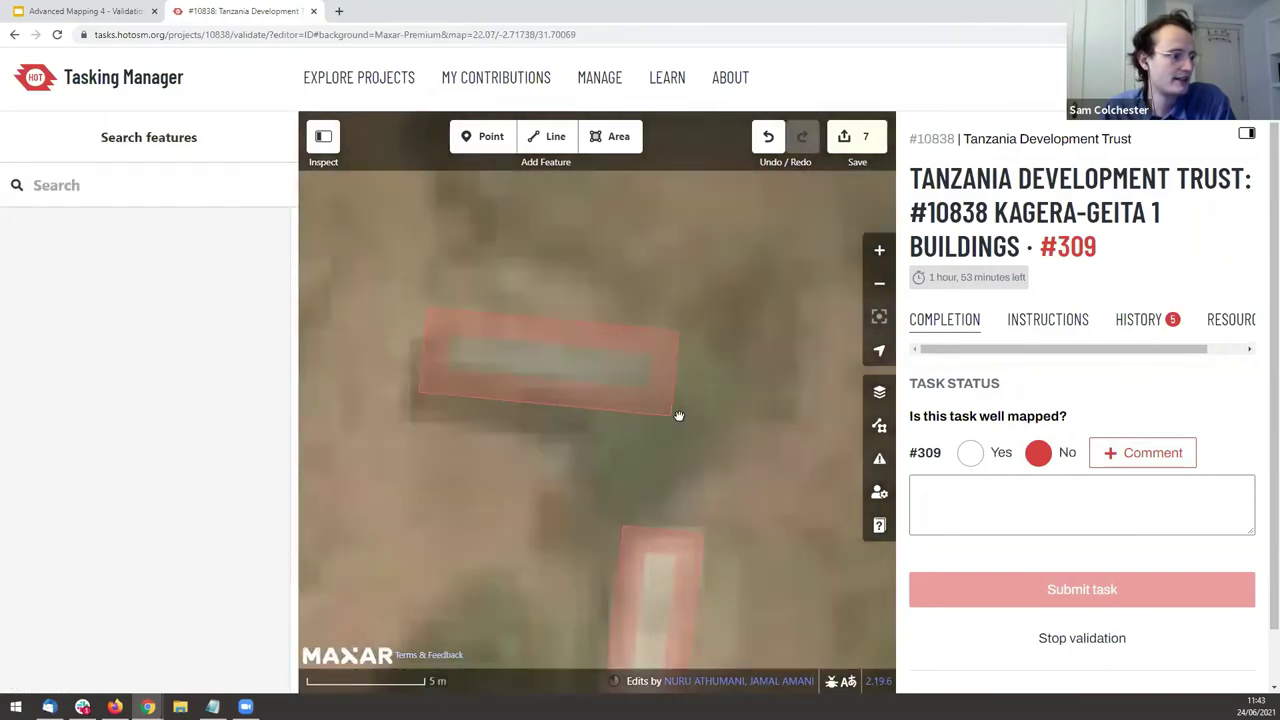
{"action": "left_click", "coordinate": [565, 398]}
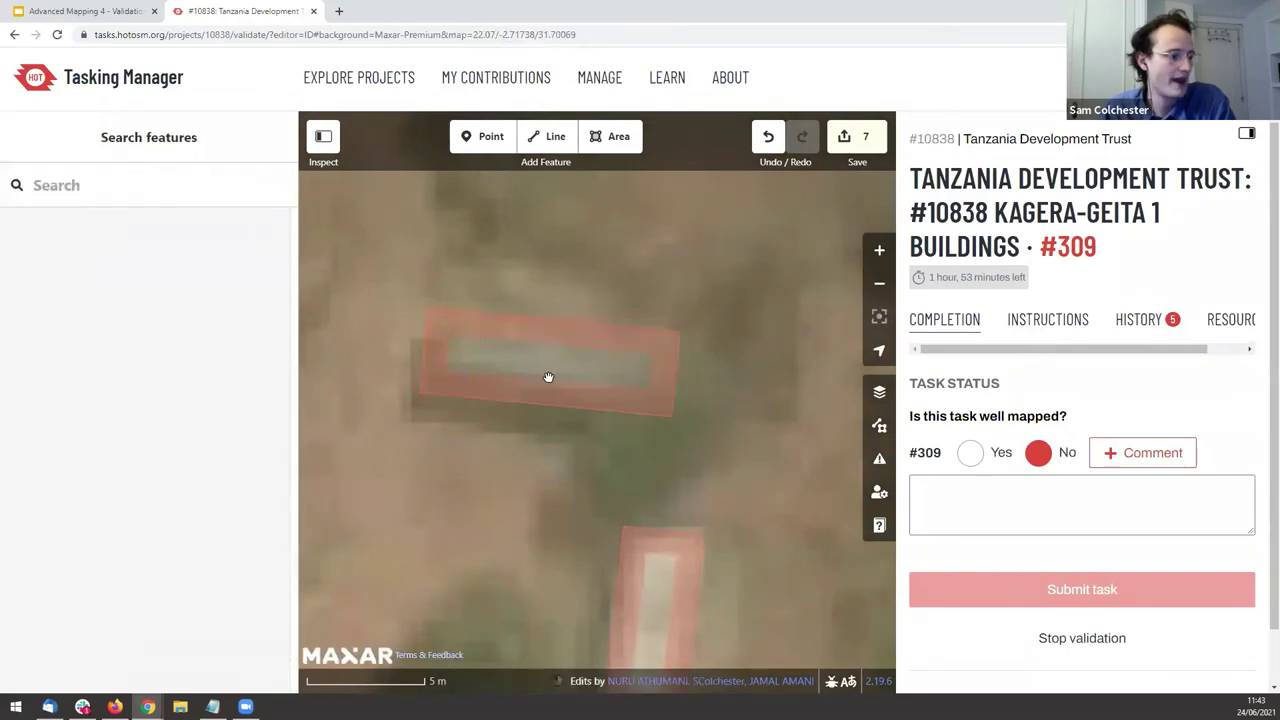
{"action": "right_click", "coordinate": [563, 403]}
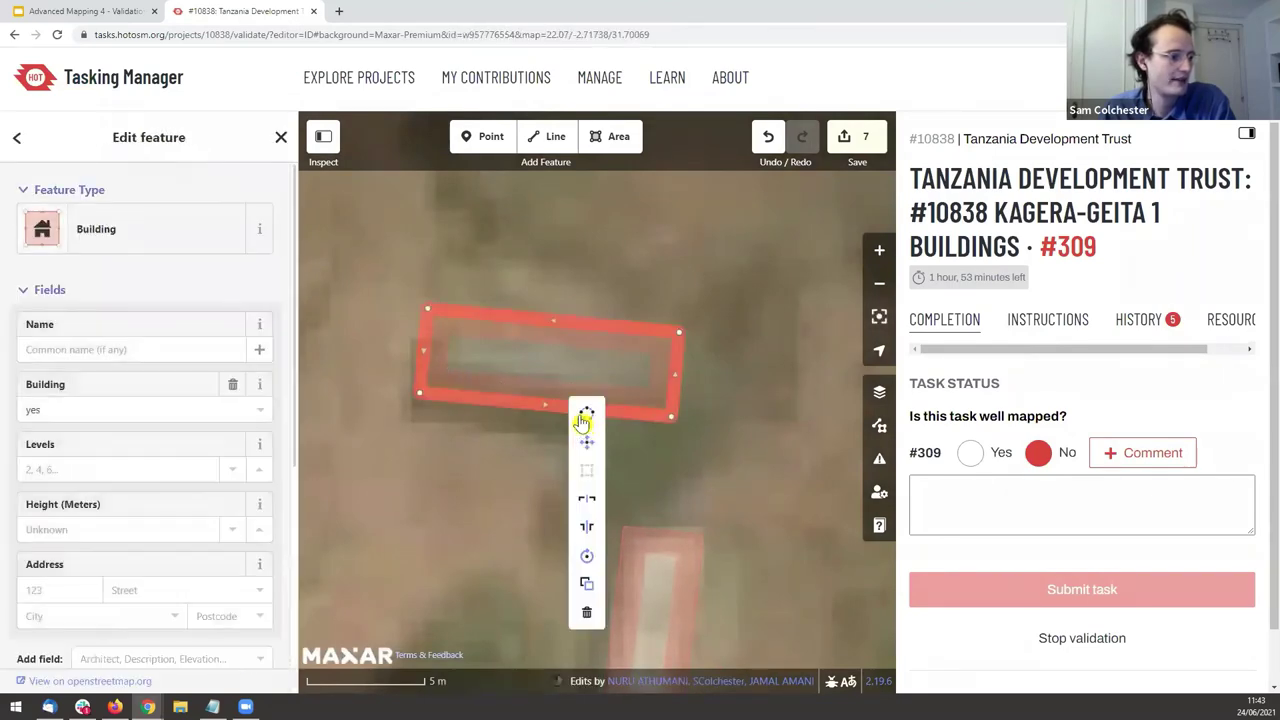
{"action": "left_click", "coordinate": [586, 443]}
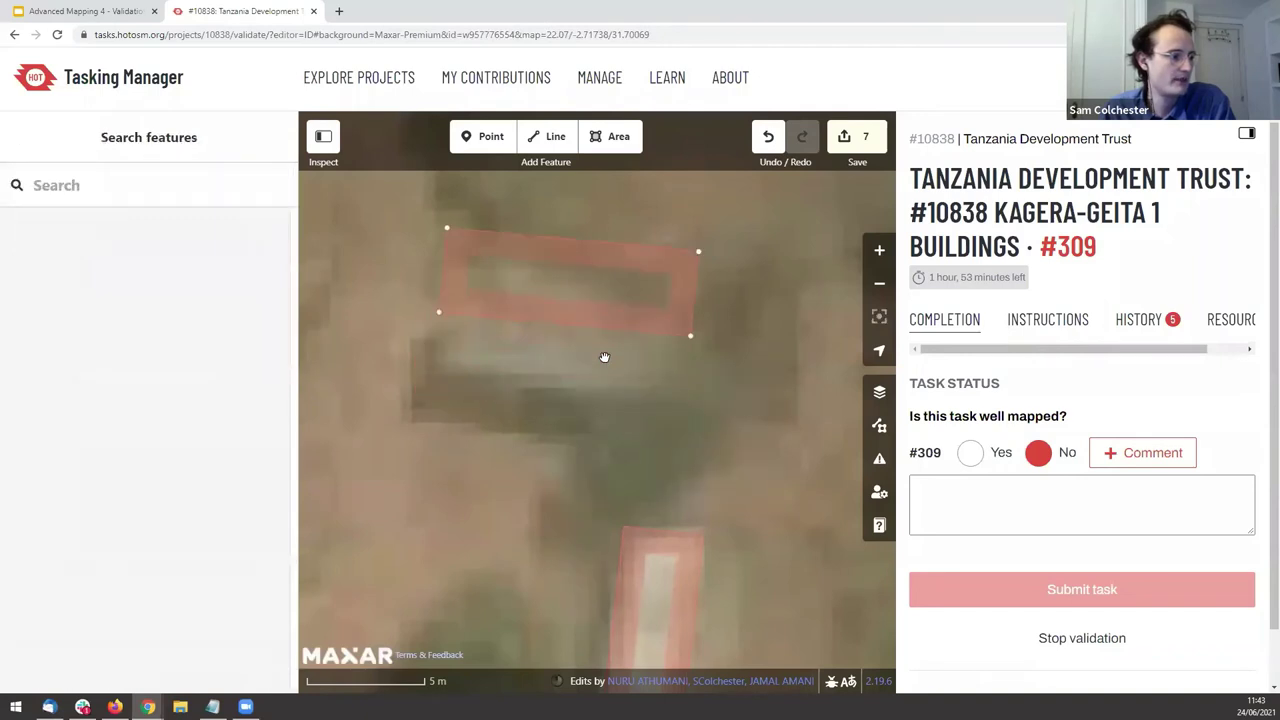
{"action": "left_click", "coordinate": [586, 434]}
{"action": "left_click", "coordinate": [534, 423]}
{"action": "left_click_drag", "start_coordinate": [534, 423], "coordinate": [509, 471]}
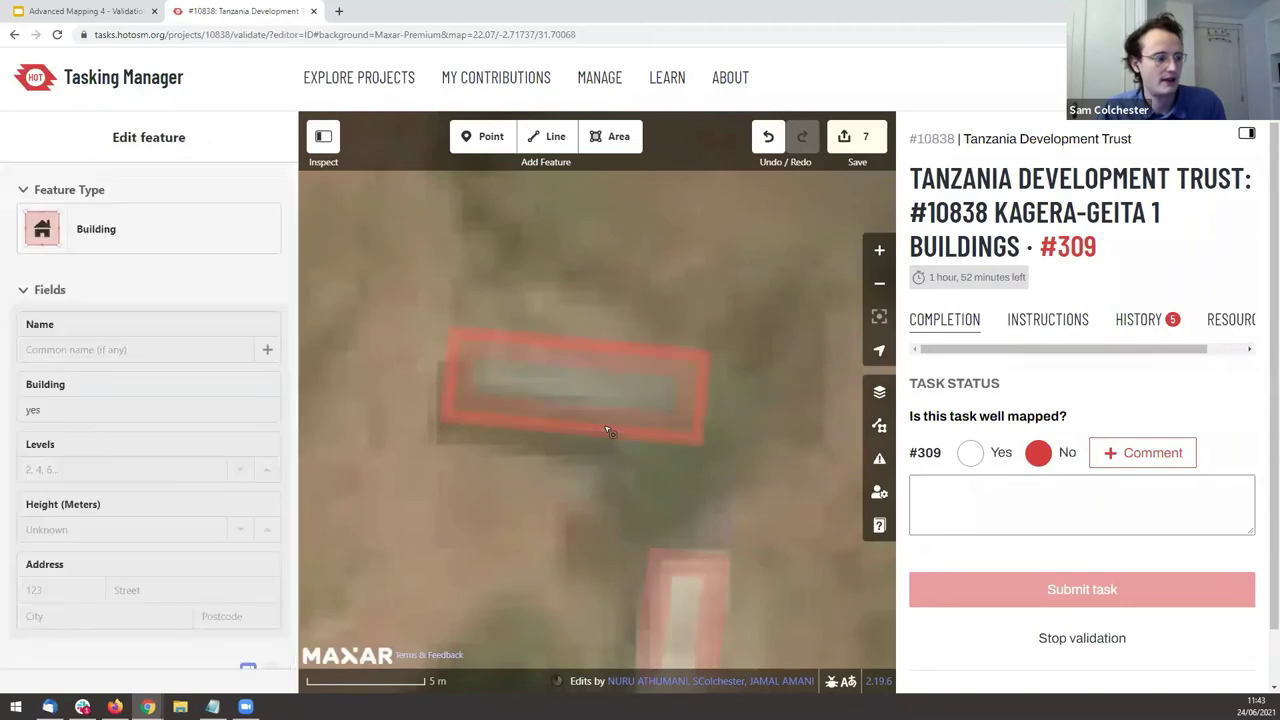
Move the top building again to refine its position over the roof
{"action": "right_click", "coordinate": [608, 431]}
{"action": "left_click", "coordinate": [631, 457]}
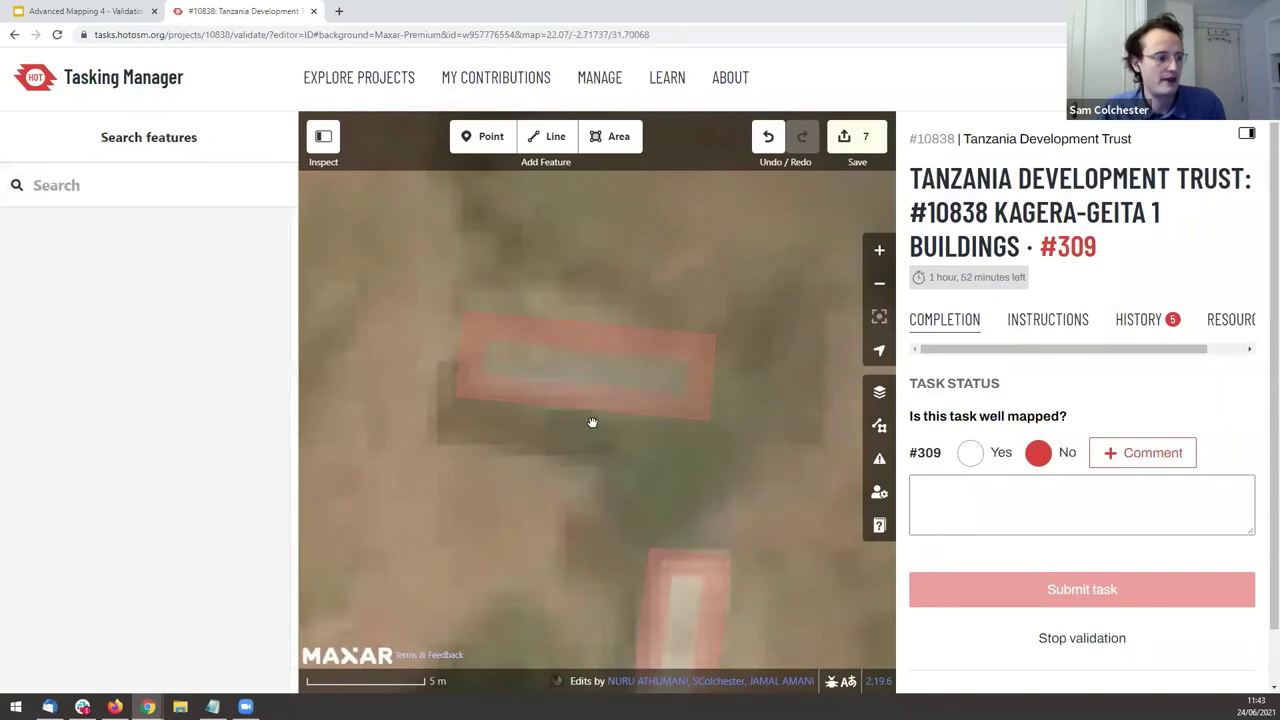
{"action": "scroll", "coordinate": [585, 440], "scroll_direction": "down", "scroll_amount": 3}
{"action": "left_click", "coordinate": [603, 423]}
{"action": "left_click", "coordinate": [696, 358]}
{"action": "key", "text": "Left"}
{"action": "key", "text": "Down"}
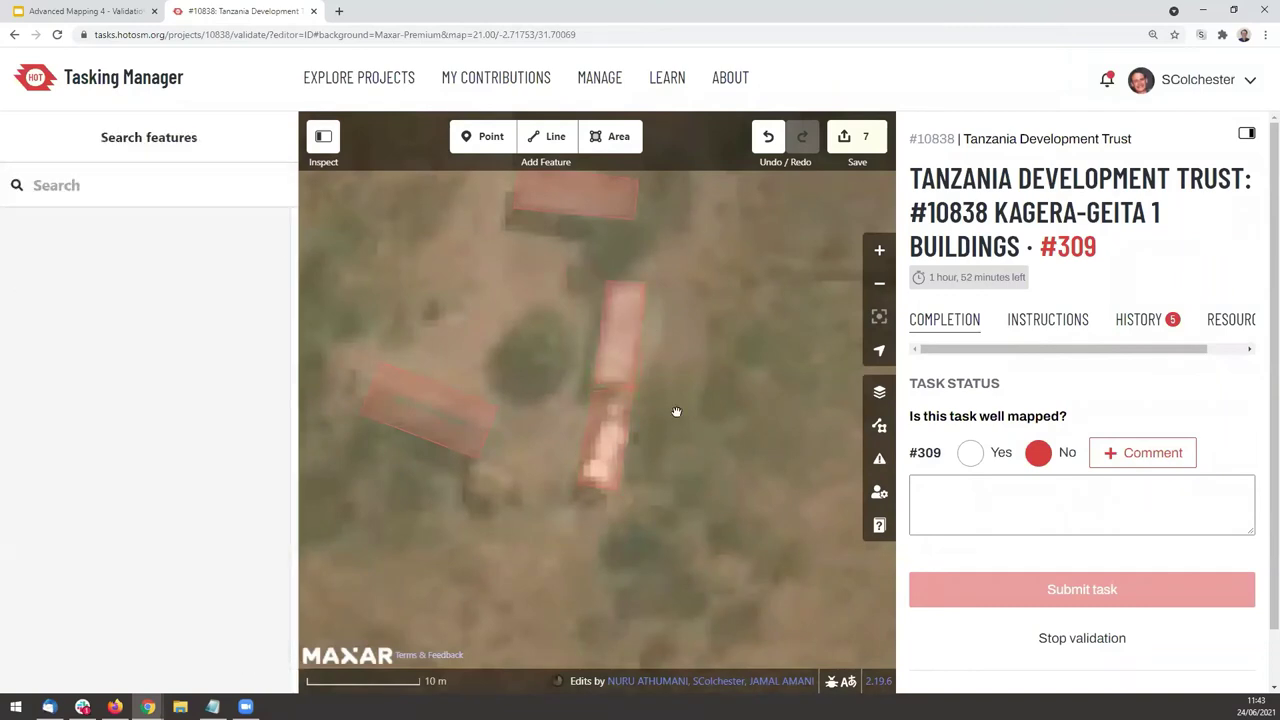
Disconnect the two adjoining long buildings, then undo the disconnect with Ctrl+Z
{"action": "left_click", "coordinate": [608, 414]}
{"action": "left_click", "coordinate": [635, 347]}
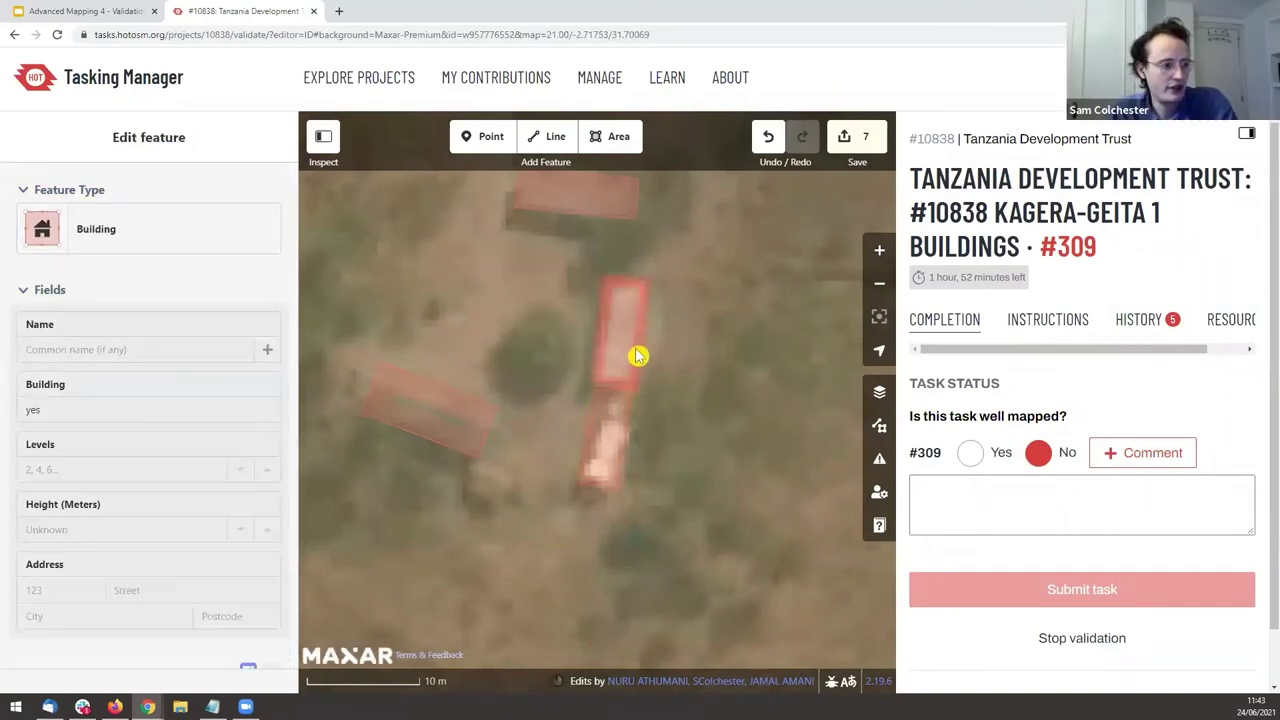
{"action": "scroll", "coordinate": [653, 395], "scroll_direction": "up", "scroll_amount": 3}
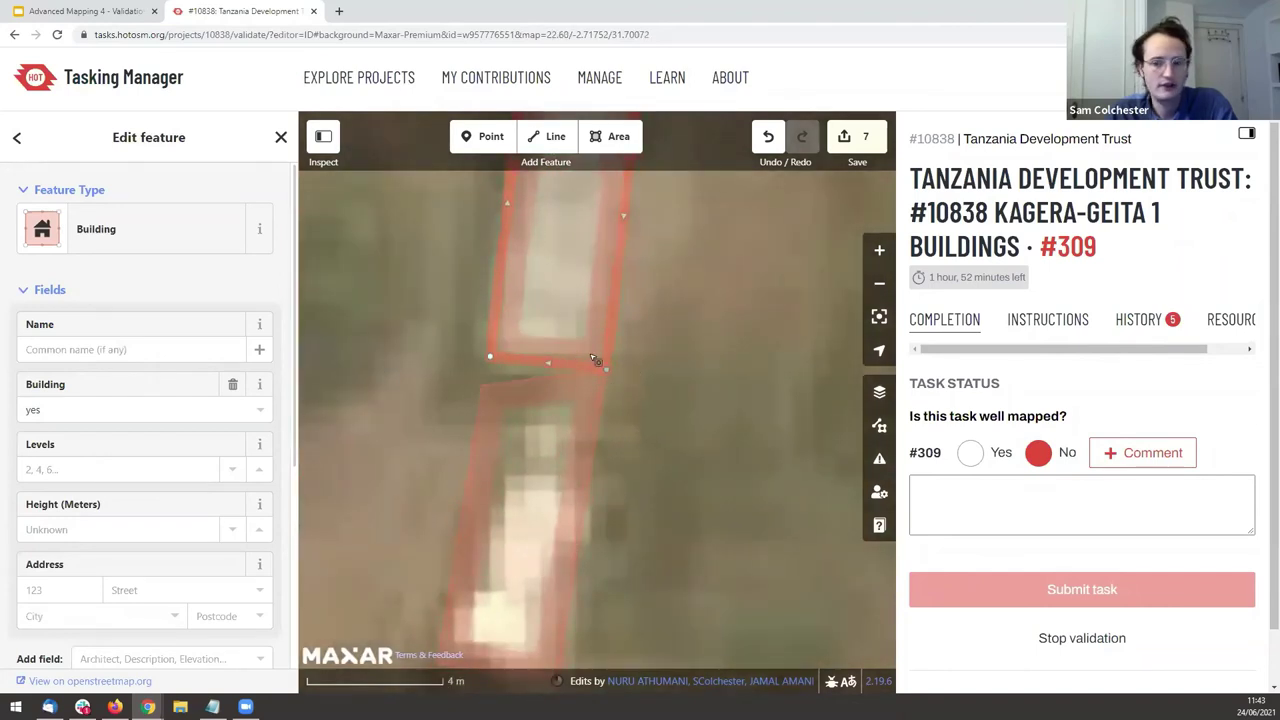
{"action": "scroll", "coordinate": [606, 389], "scroll_direction": "up", "scroll_amount": 2}
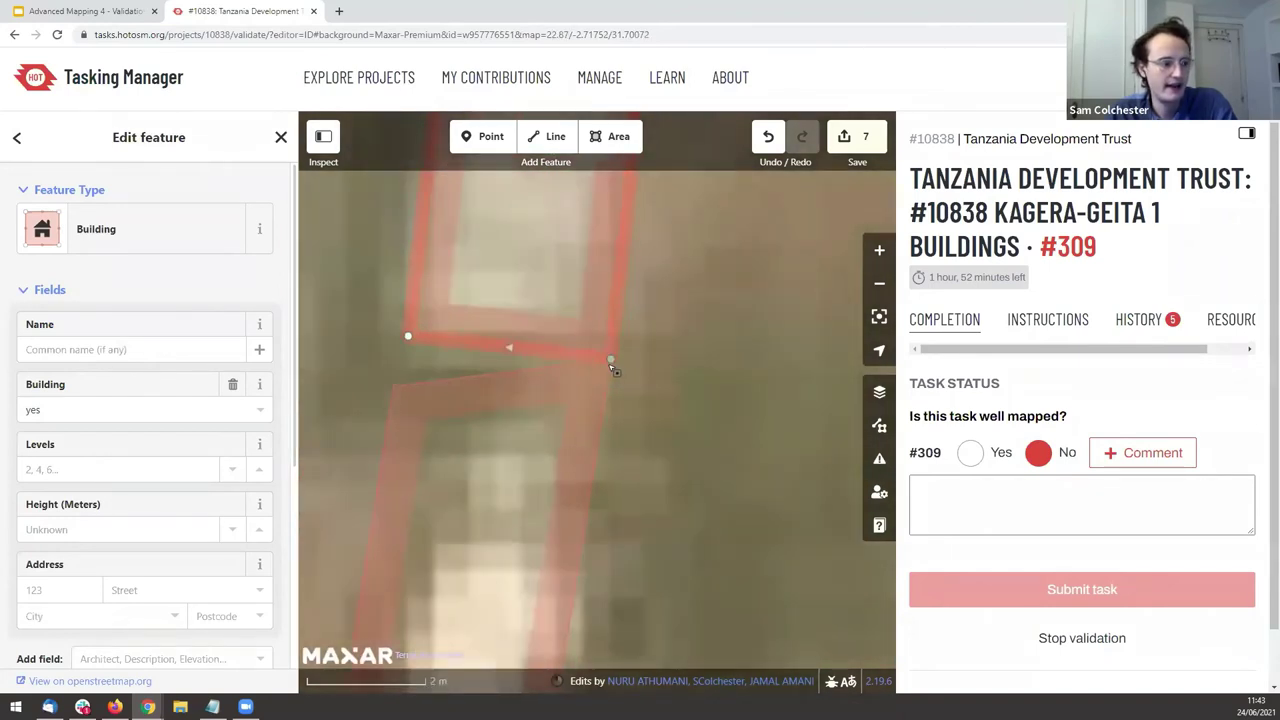
{"action": "scroll", "coordinate": [617, 360], "scroll_direction": "down", "scroll_amount": 5}
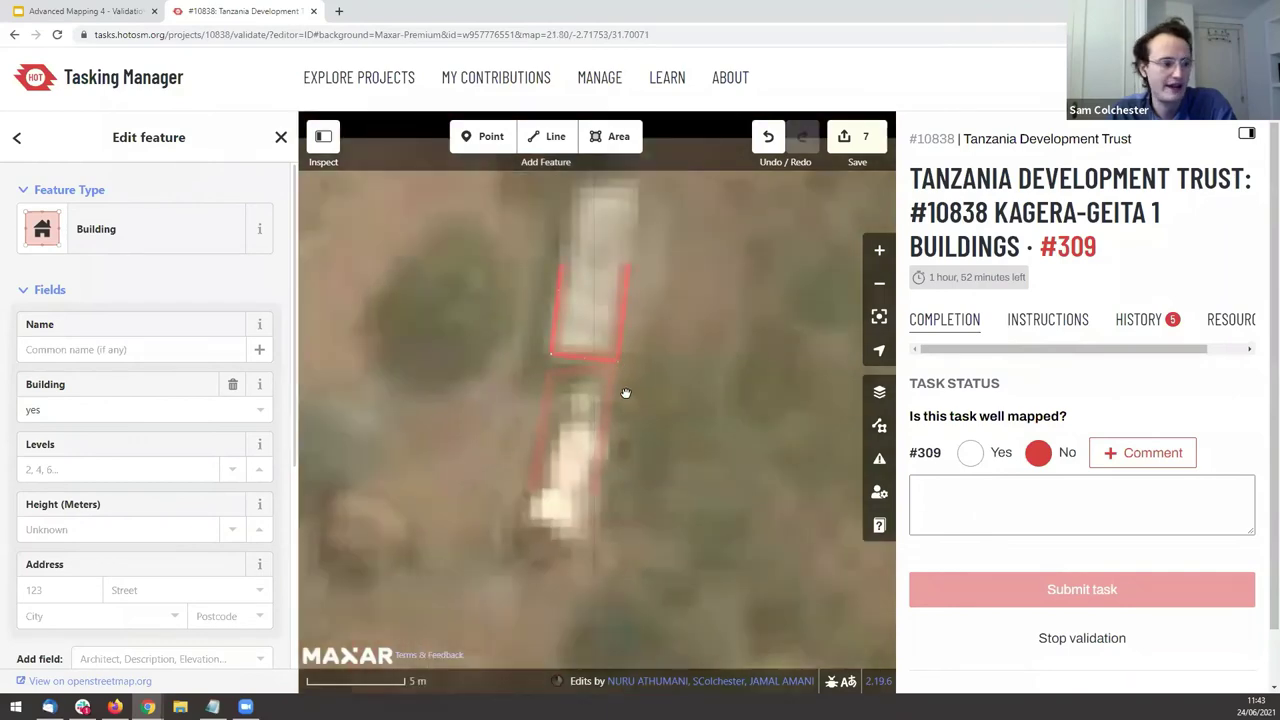
{"action": "left_click", "coordinate": [617, 388]}
{"action": "right_click", "coordinate": [610, 385]}
{"action": "left_click", "coordinate": [630, 471]}
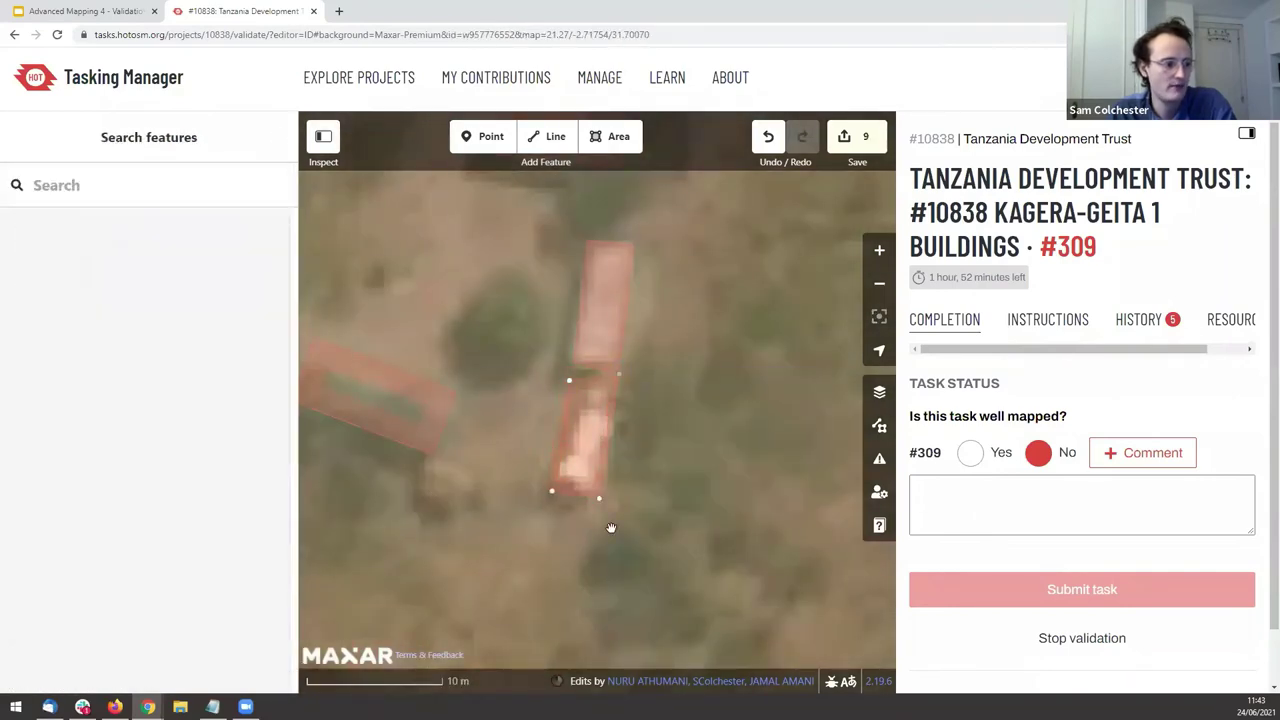
{"action": "left_click", "coordinate": [625, 472]}
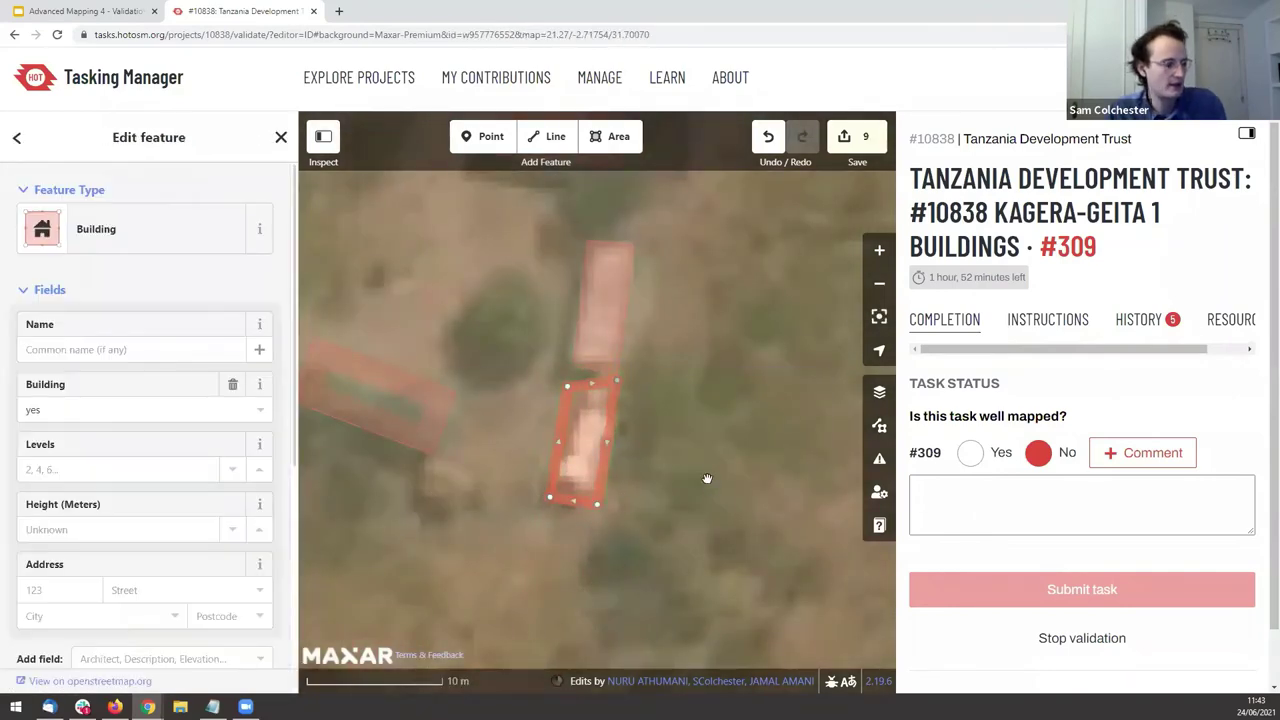
{"action": "key", "text": "ctrl+z"}
{"action": "scroll", "coordinate": [683, 380], "scroll_direction": "down", "scroll_amount": 5}
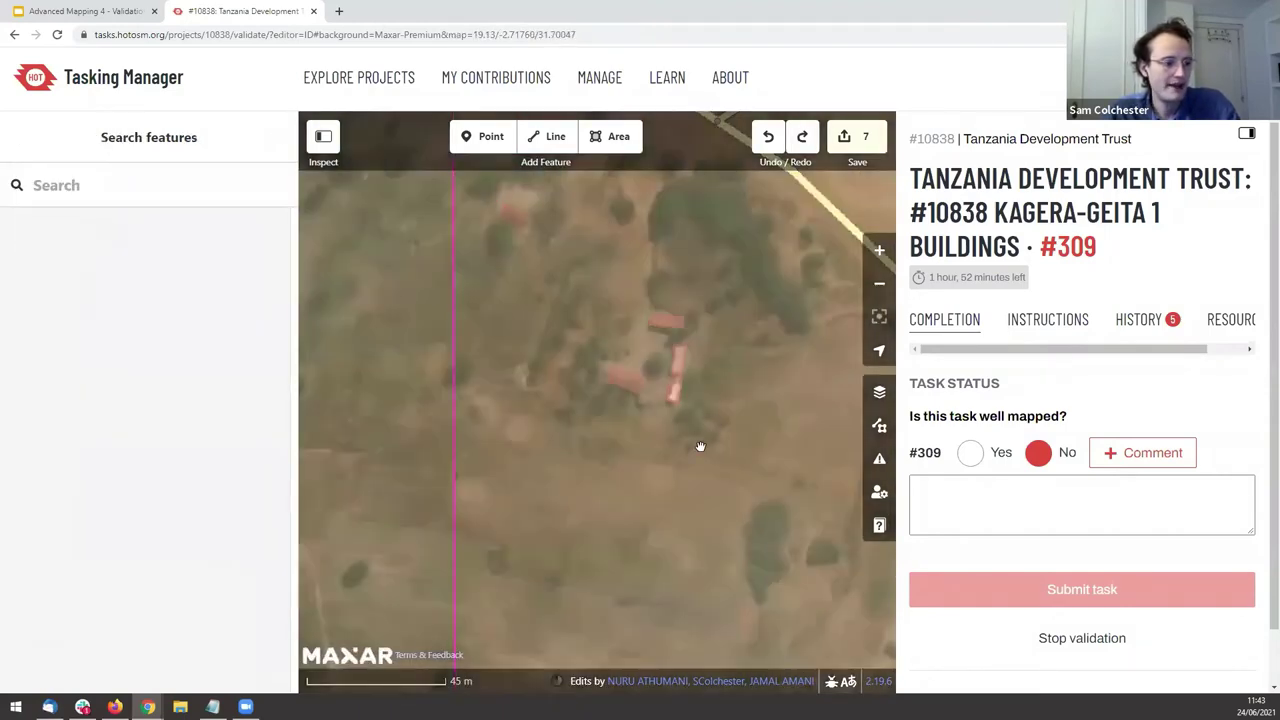
{"action": "scroll", "coordinate": [571, 329], "scroll_direction": "down", "scroll_amount": 2}
{"action": "scroll", "coordinate": [660, 415], "scroll_direction": "down", "scroll_amount": 2}
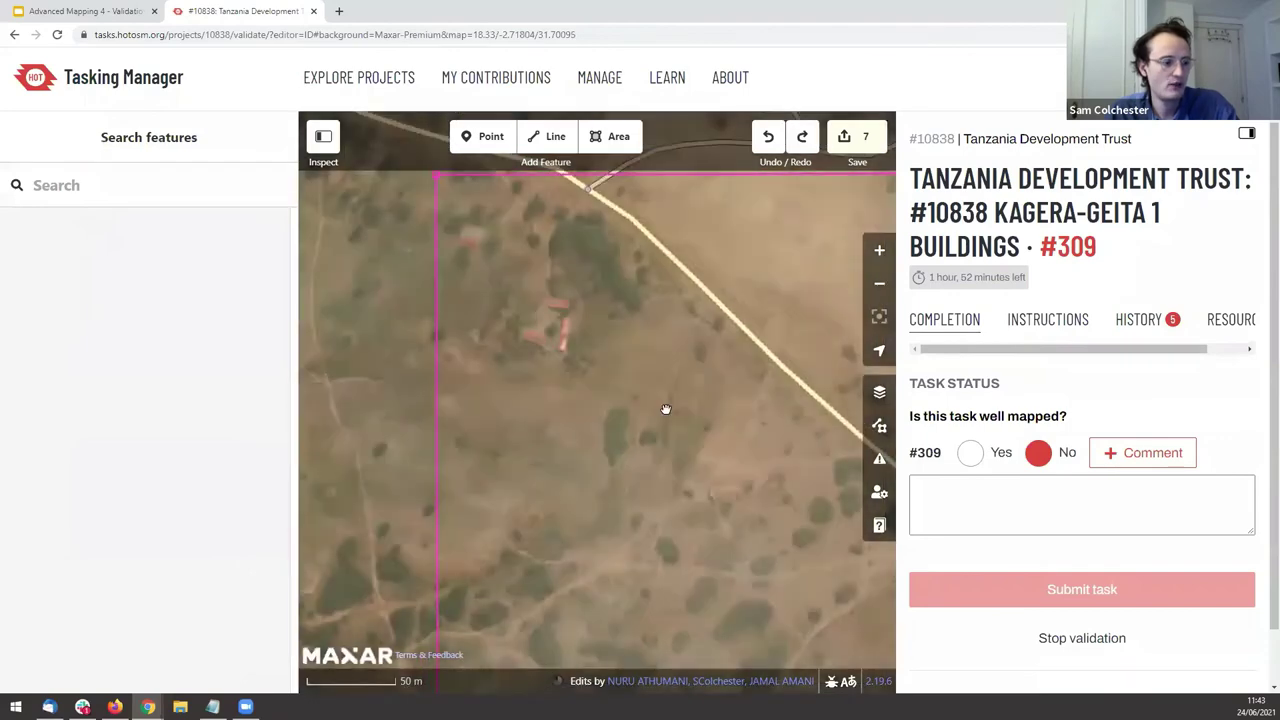
{"action": "scroll", "coordinate": [692, 497], "scroll_direction": "up", "scroll_amount": 6}
Trace a new area over a rooftop, tag it Building, and square its corners
{"action": "key", "text": "3"}
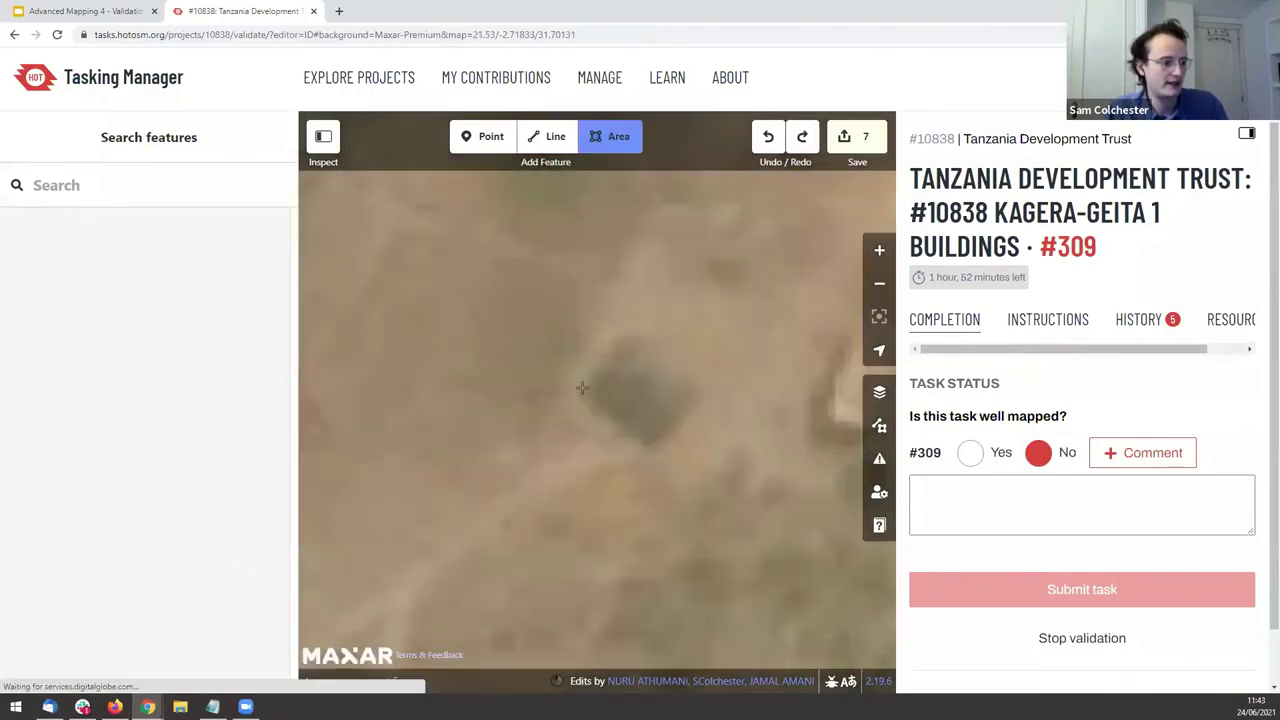
{"action": "left_click", "coordinate": [650, 442]}
{"action": "left_click", "coordinate": [584, 388]}
{"action": "left_click", "coordinate": [697, 388]}
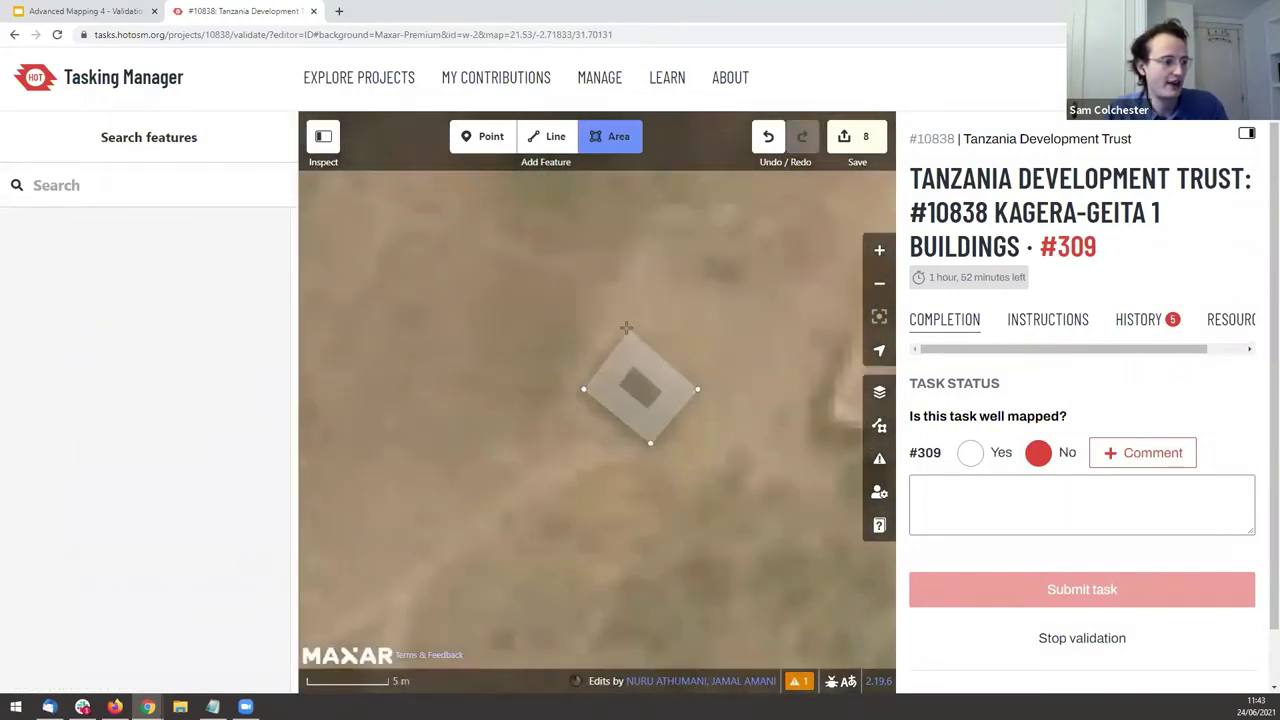
{"action": "key", "text": "Return"}
{"action": "left_click", "coordinate": [177, 262]}
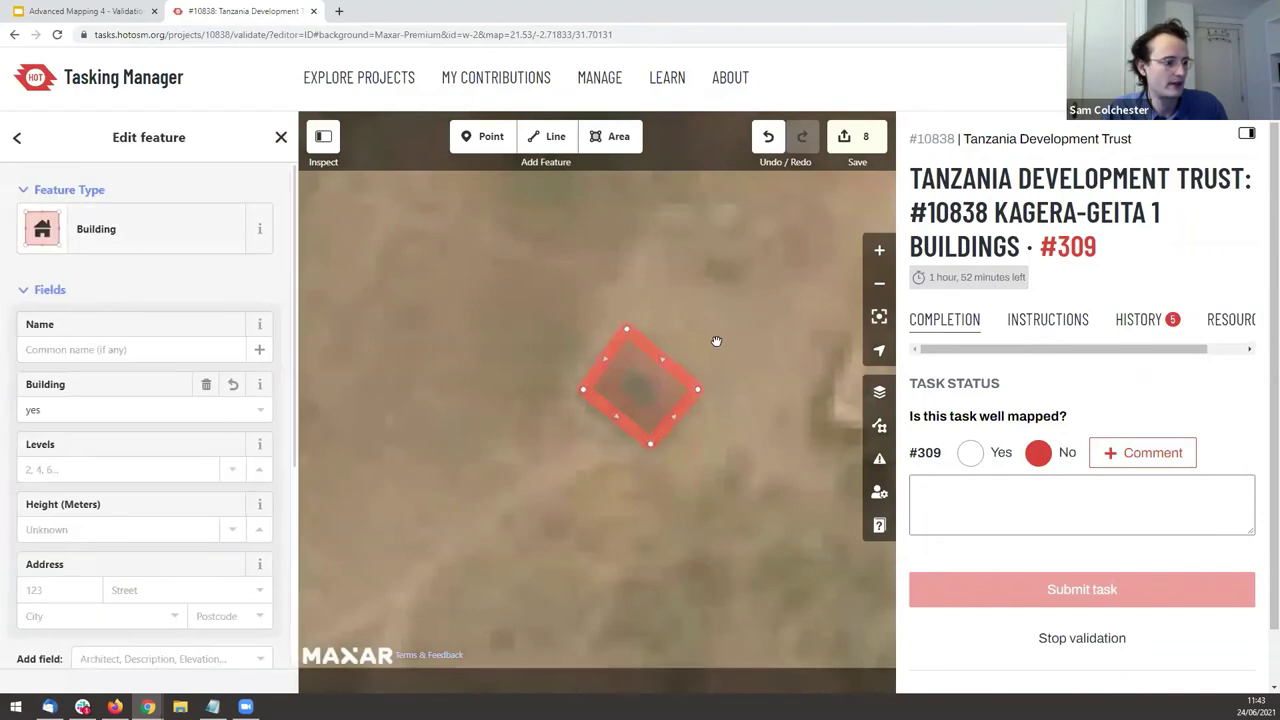
{"action": "key", "text": "q"}
Trace a second building outline nearby, tag it Building, and square it
{"action": "left_click_drag", "start_coordinate": [580, 197], "coordinate": [410, 232]}
{"action": "left_click", "coordinate": [618, 136]}
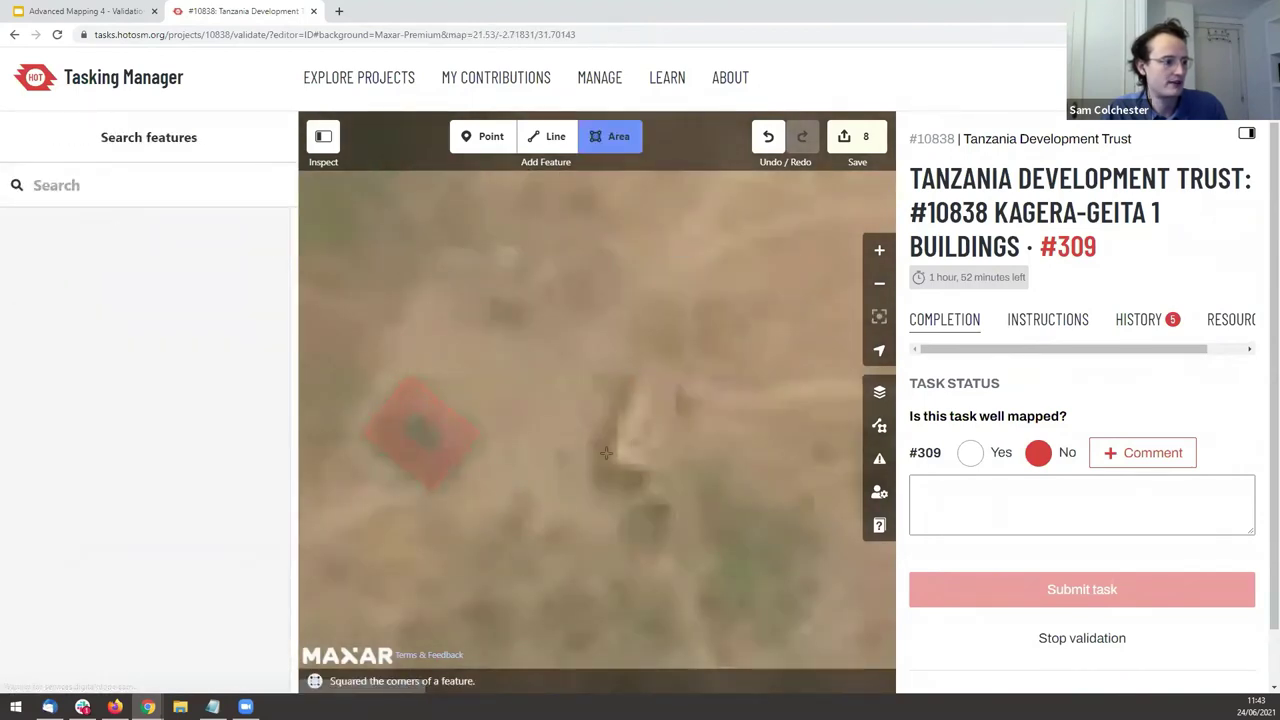
{"action": "left_click", "coordinate": [637, 367]}
{"action": "left_click", "coordinate": [658, 458]}
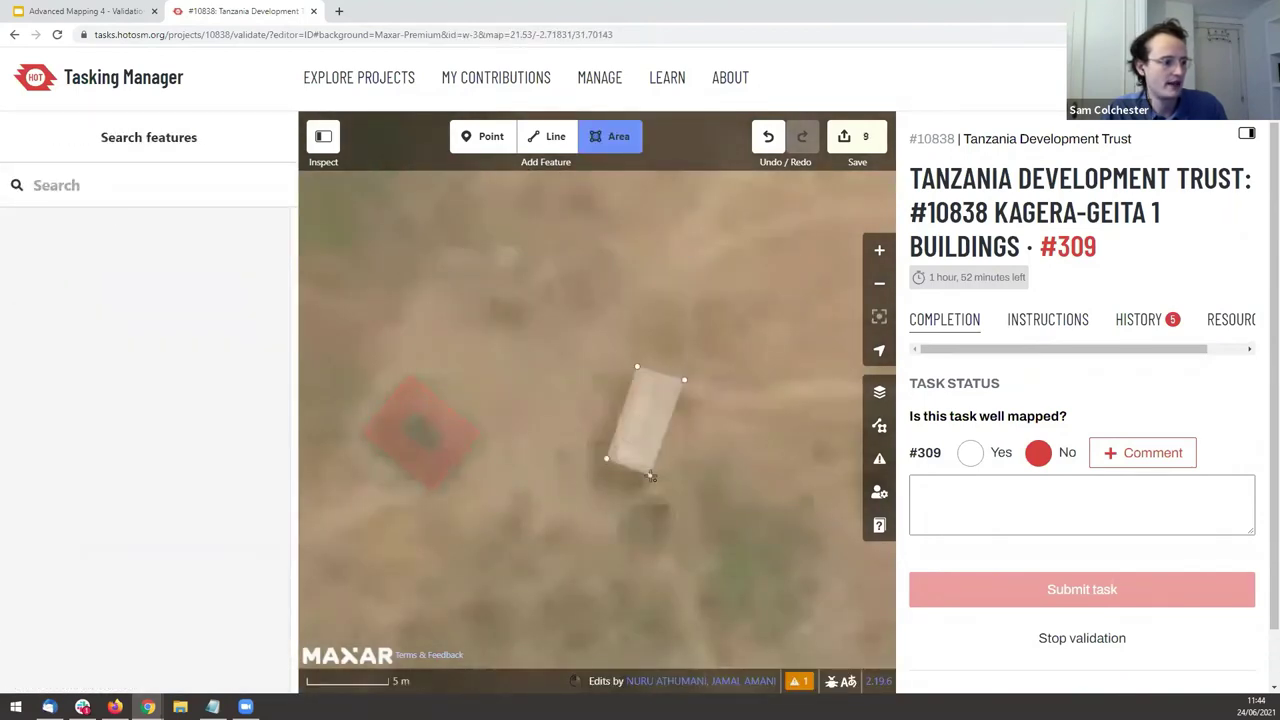
{"action": "key", "text": "Return"}
{"action": "left_click", "coordinate": [180, 262]}
{"action": "key", "text": "q"}
{"action": "key", "text": "Escape"}
Zoom out and bring up the Issues panel with I
{"action": "scroll", "coordinate": [640, 370], "scroll_direction": "down", "scroll_amount": 1}
{"action": "scroll", "coordinate": [648, 410], "scroll_direction": "down", "scroll_amount": 5}
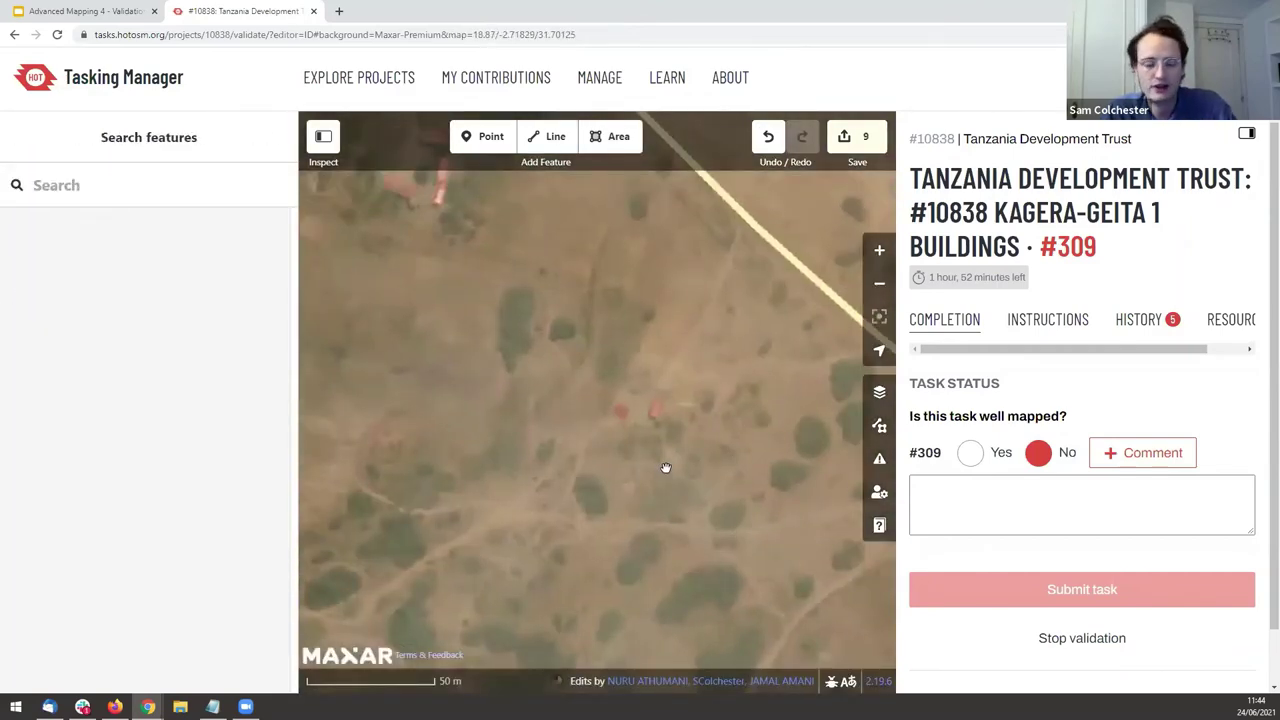
{"action": "scroll", "coordinate": [644, 468], "scroll_direction": "down", "scroll_amount": 1}
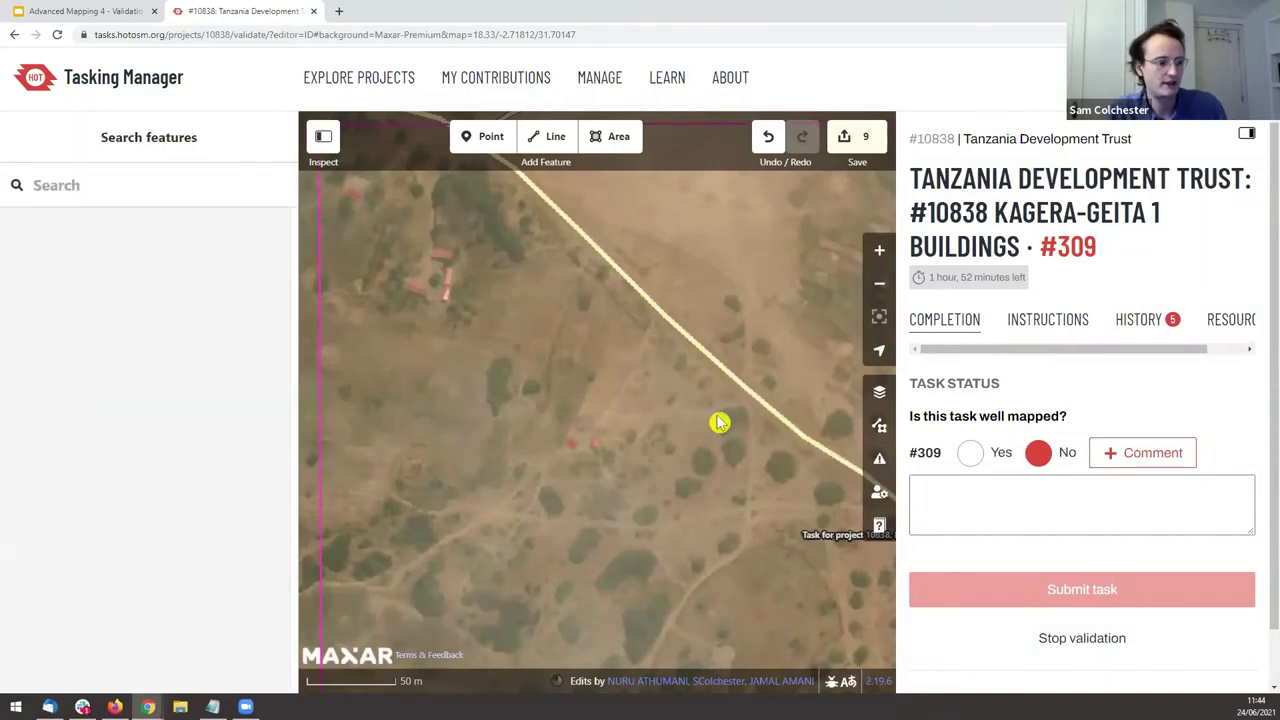
{"action": "key", "text": "i"}
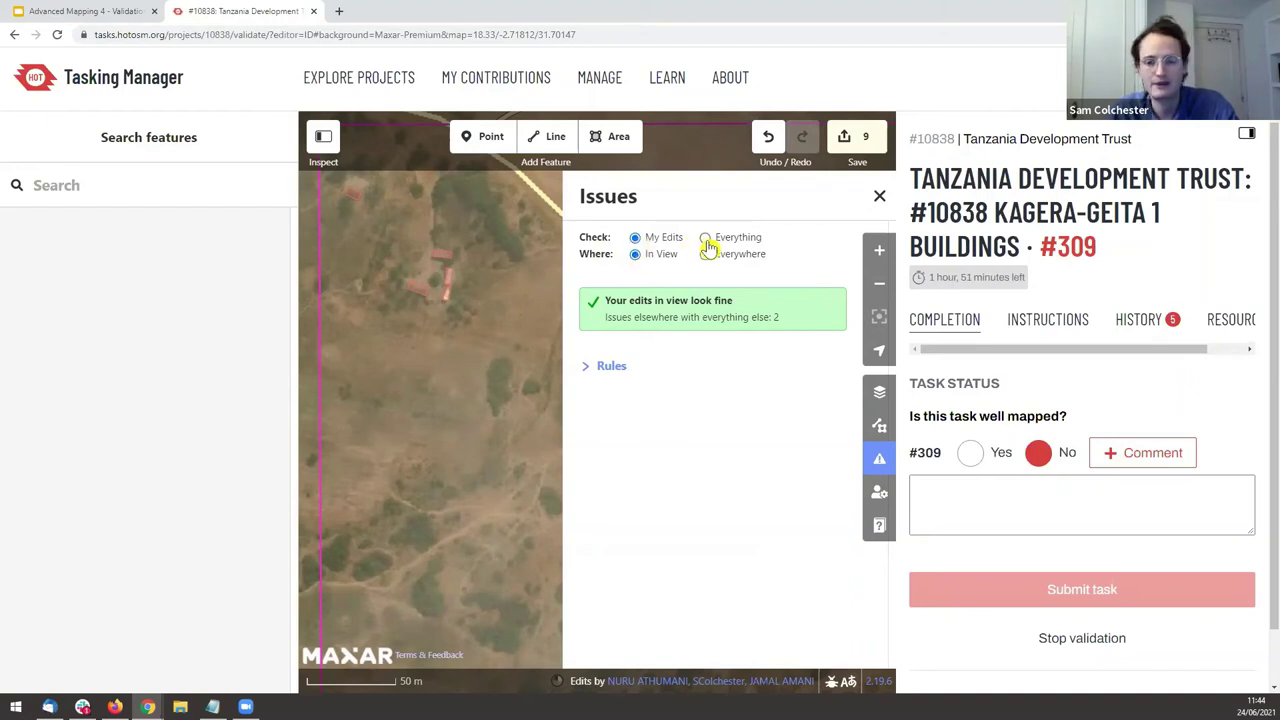
Show issues for Everything and Everywhere, inspect both Building crosses Building warnings, then select the large building
{"action": "left_click", "coordinate": [706, 240]}
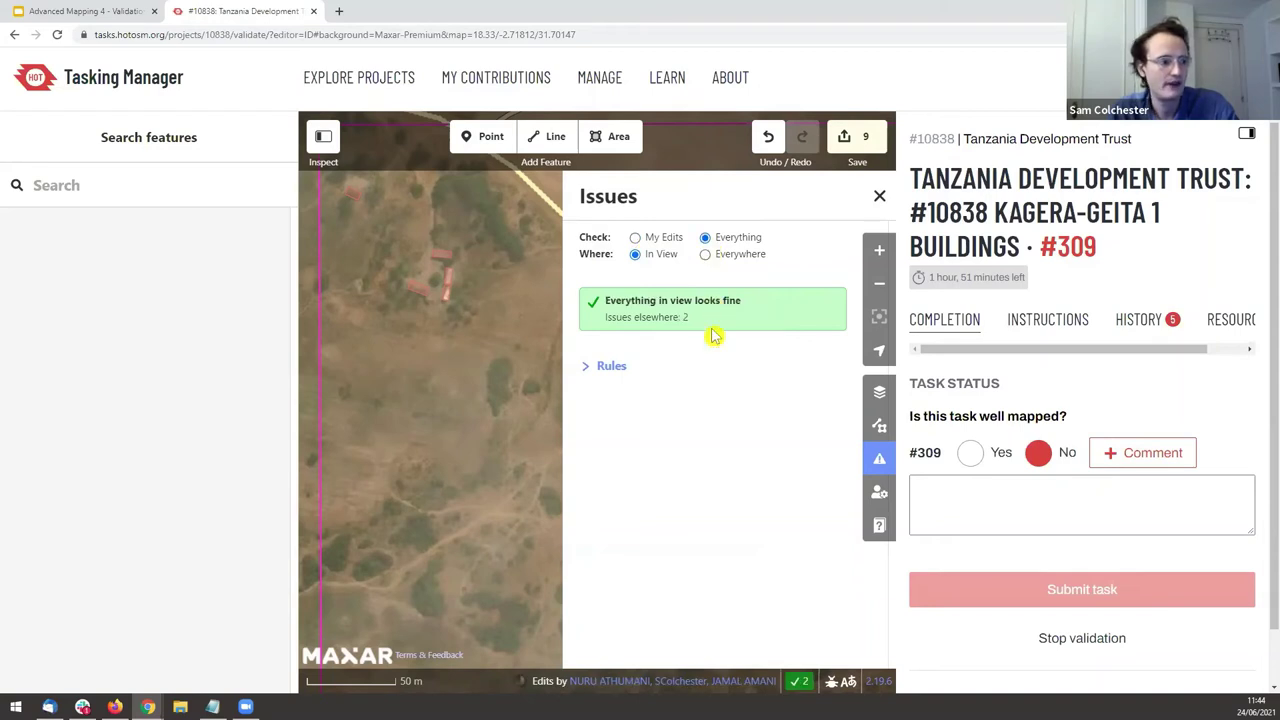
{"action": "left_click", "coordinate": [706, 256]}
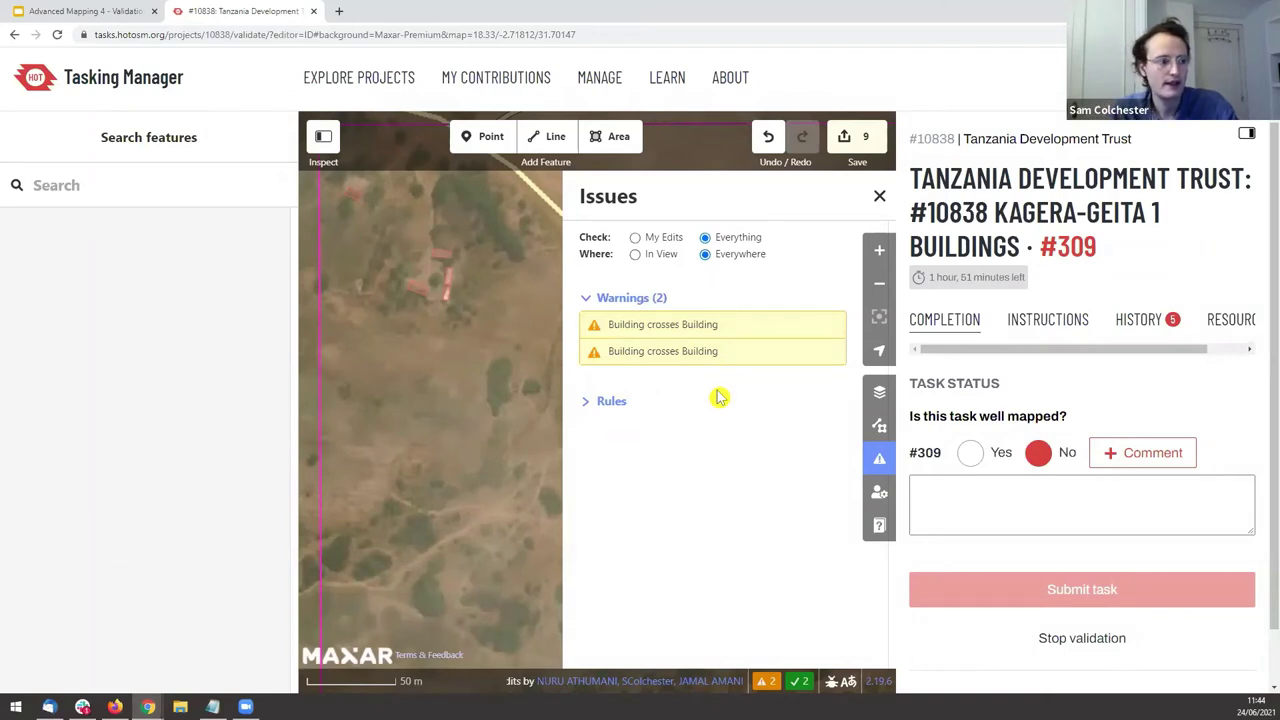
{"action": "left_click", "coordinate": [728, 332]}
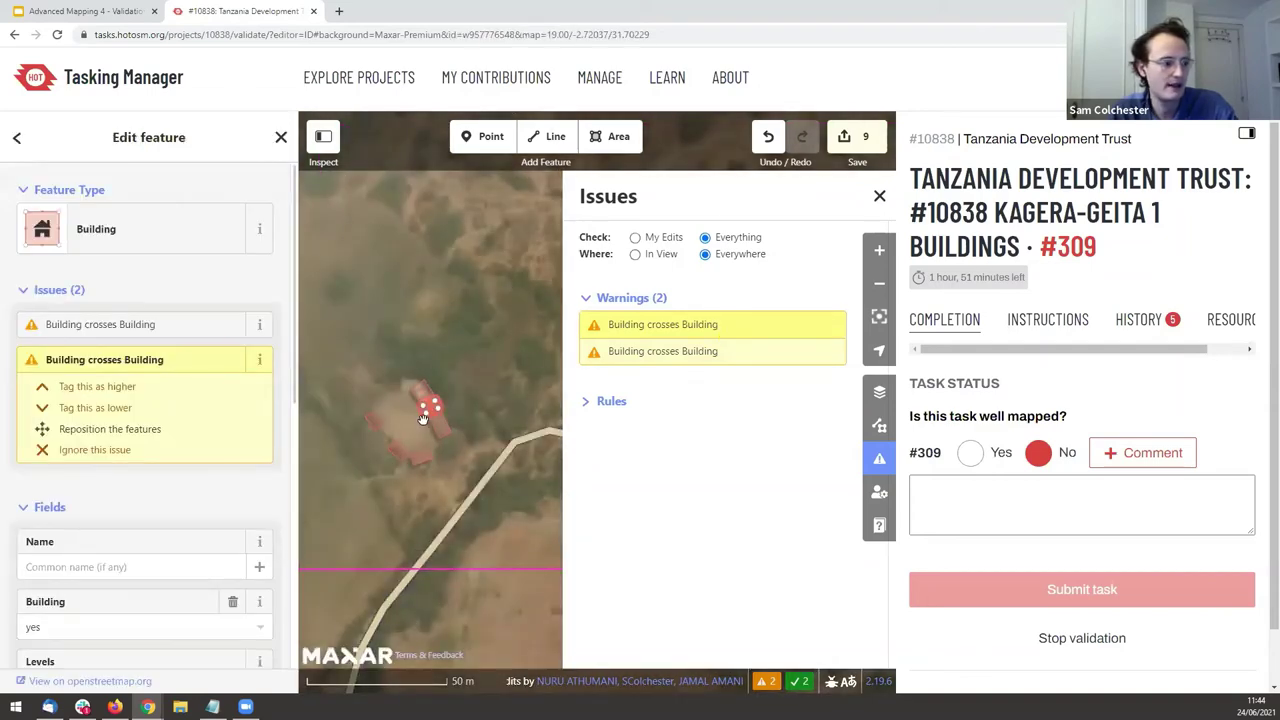
{"action": "scroll", "coordinate": [423, 418], "scroll_direction": "up", "scroll_amount": 5}
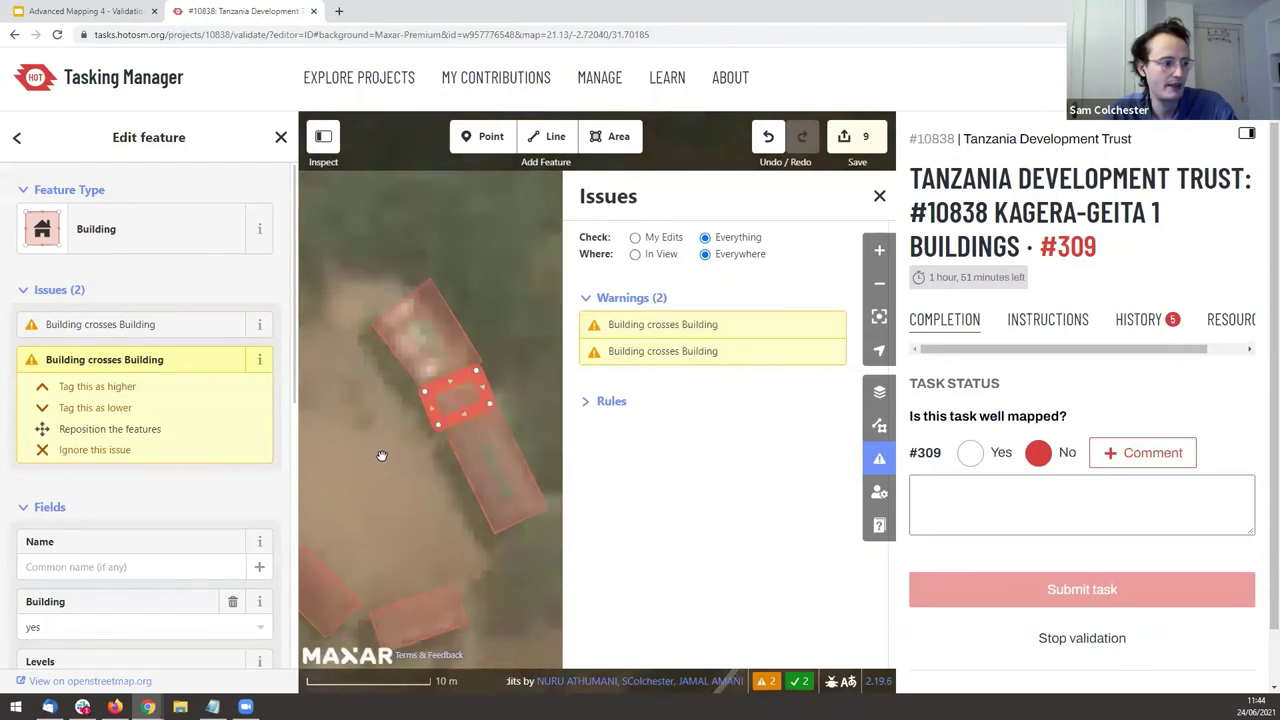
{"action": "scroll", "coordinate": [381, 456], "scroll_direction": "up", "scroll_amount": 3}
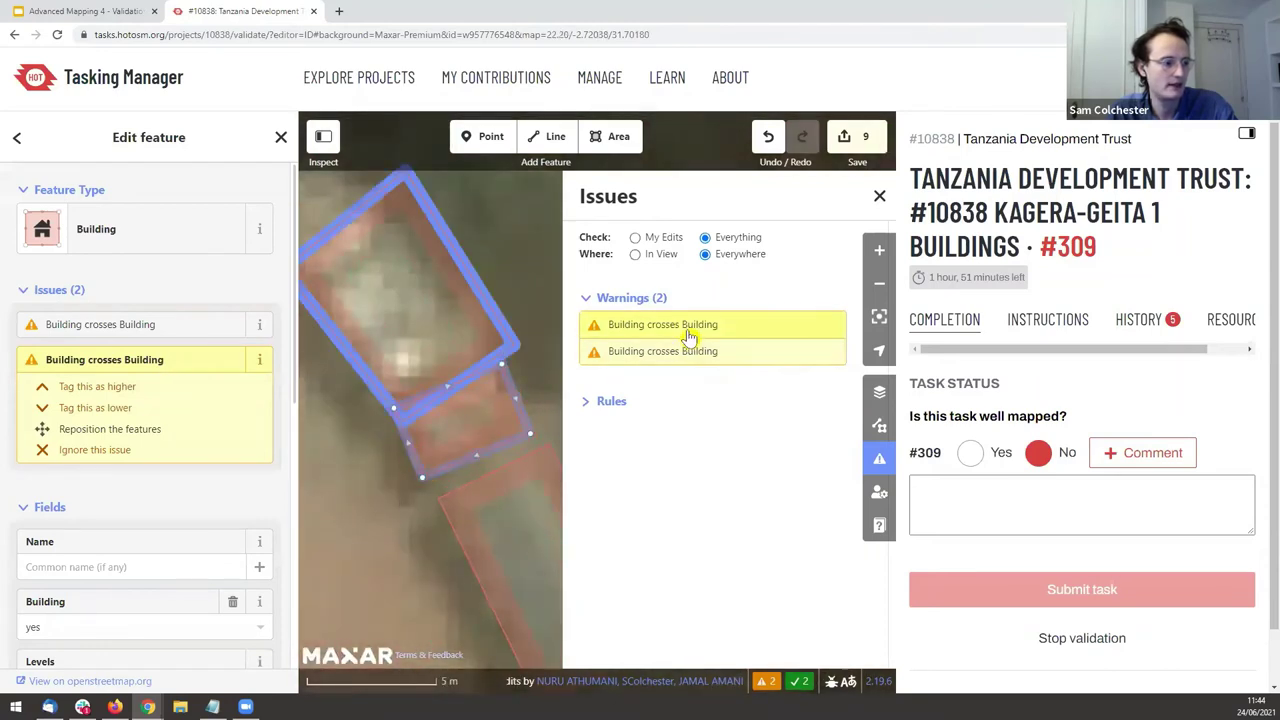
{"action": "left_click", "coordinate": [700, 355]}
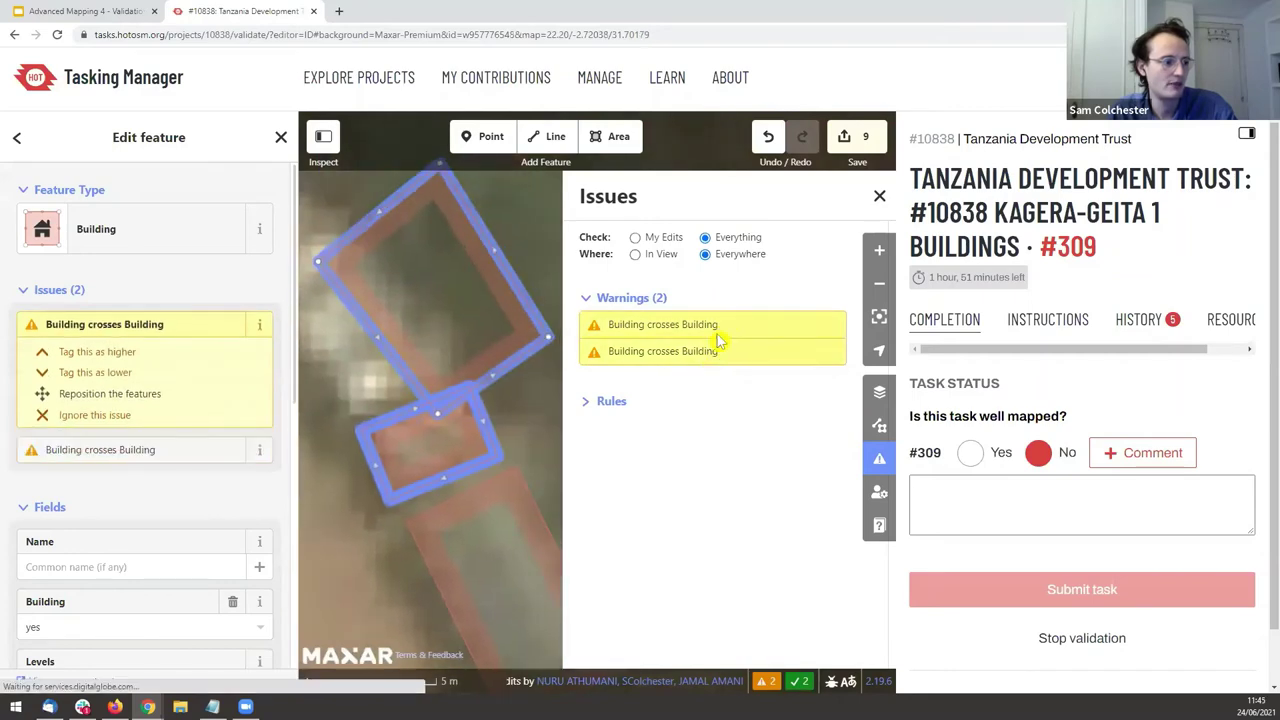
{"action": "left_click", "coordinate": [722, 350]}
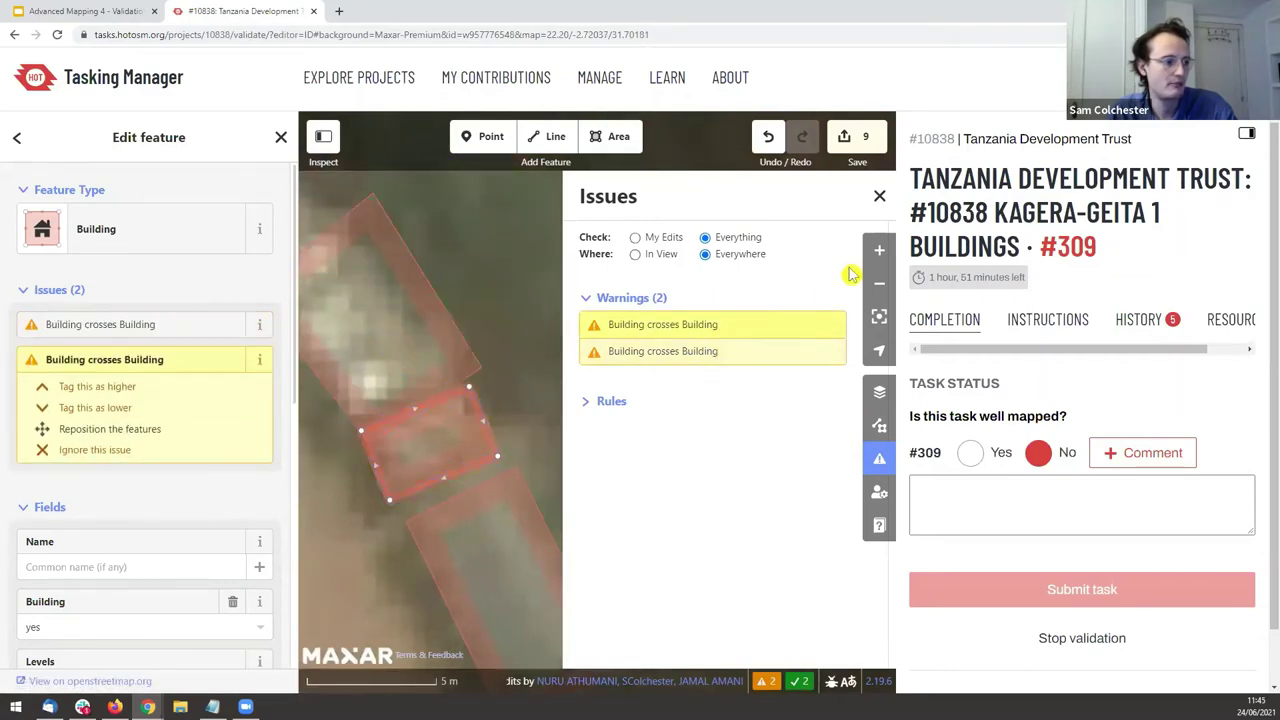
{"action": "left_click", "coordinate": [880, 198]}
{"action": "left_click", "coordinate": [645, 370]}
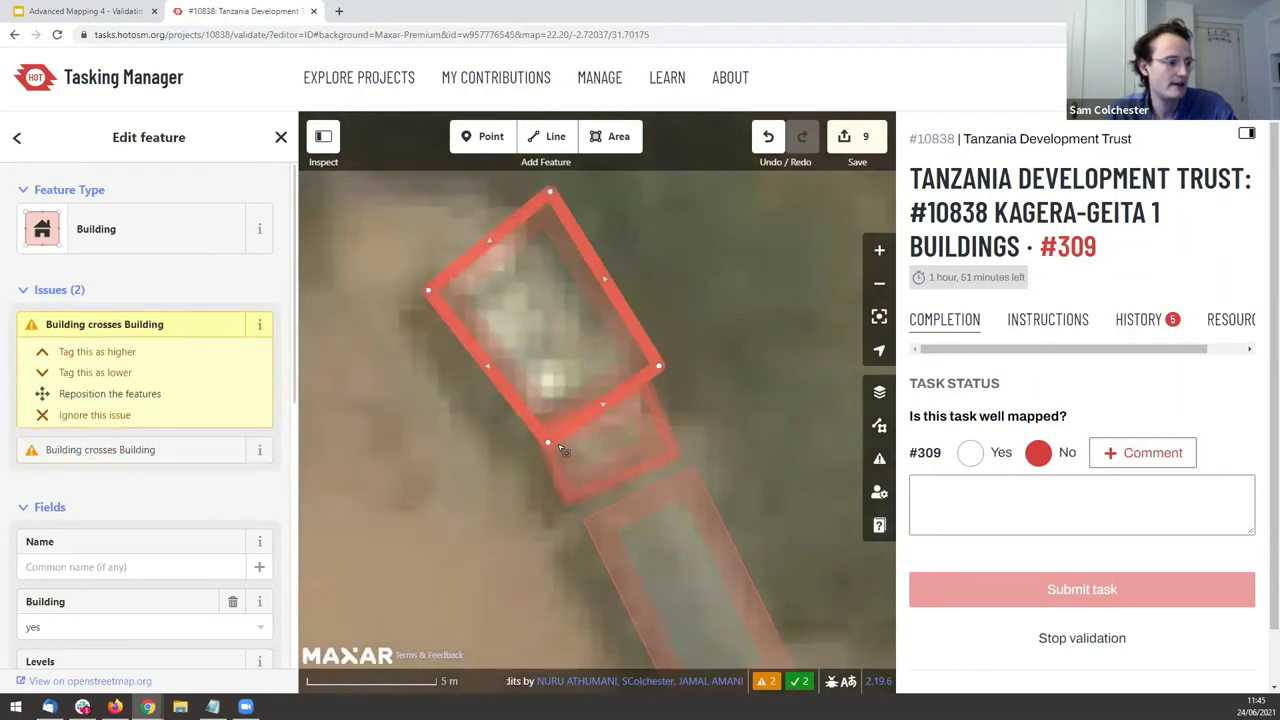
Drag the large building's corners off its neighbour and nudge its right corner into place
{"action": "scroll", "coordinate": [548, 447], "scroll_direction": "up", "scroll_amount": 2}
{"action": "left_click_drag", "start_coordinate": [548, 447], "coordinate": [534, 425]}
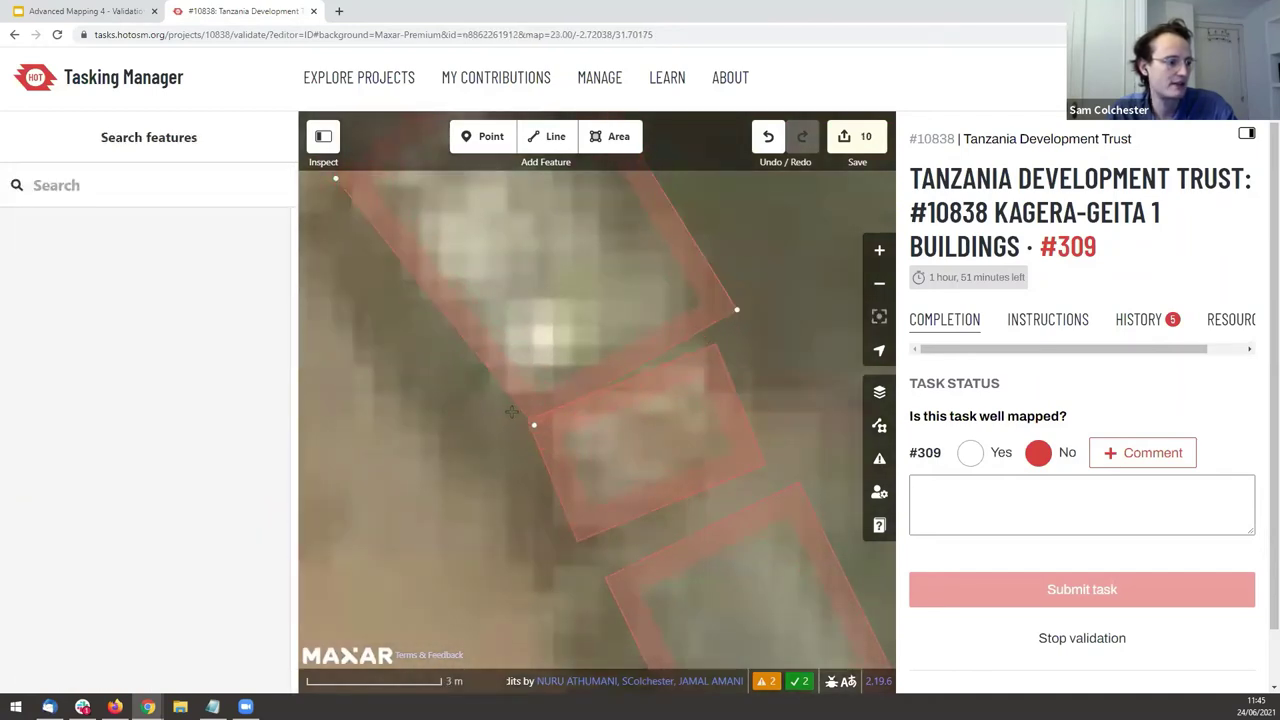
{"action": "left_click", "coordinate": [740, 313]}
{"action": "scroll", "coordinate": [666, 414], "scroll_direction": "down", "scroll_amount": 5}
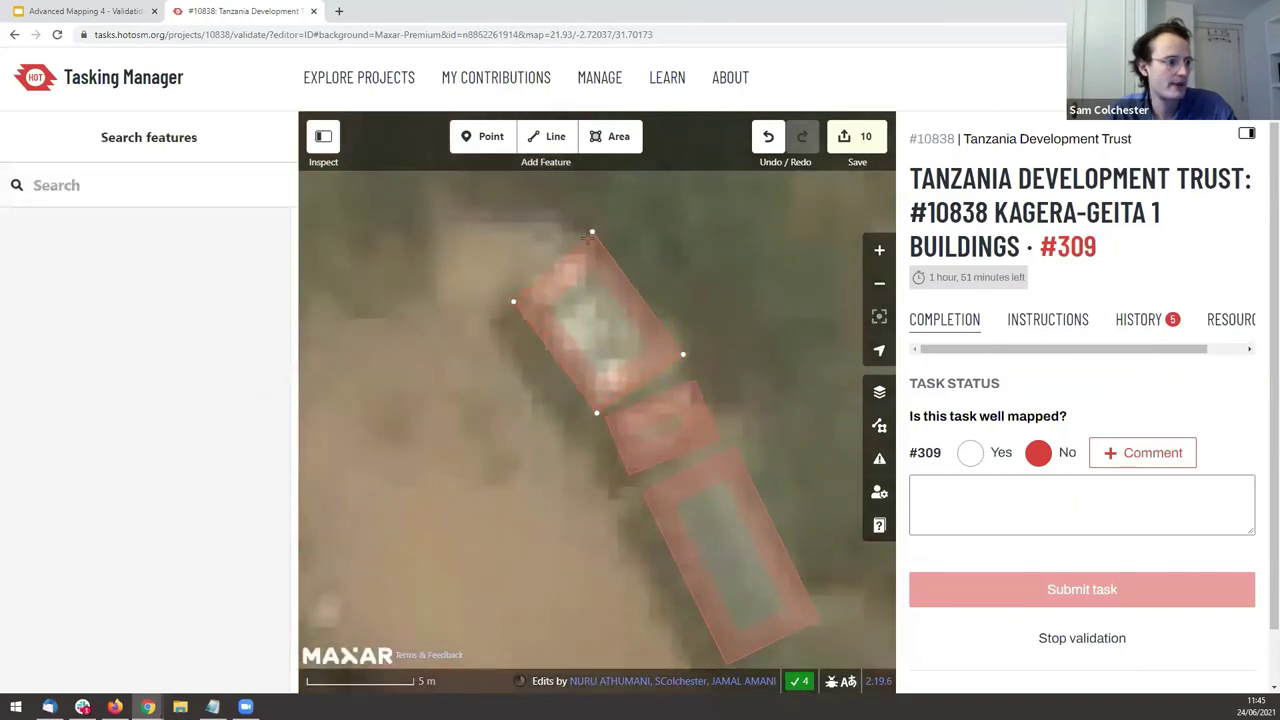
{"action": "left_click", "coordinate": [686, 366]}
{"action": "left_click_drag", "start_coordinate": [686, 358], "coordinate": [681, 360]}
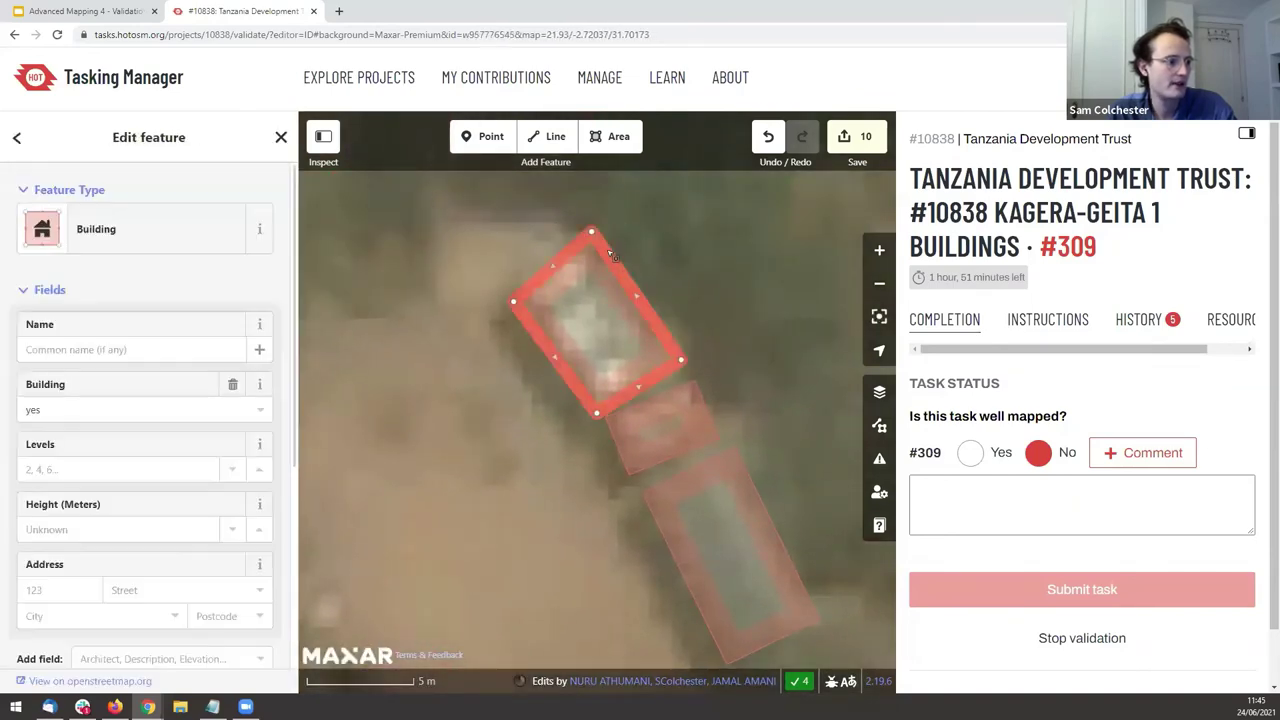
{"action": "left_click", "coordinate": [626, 337]}
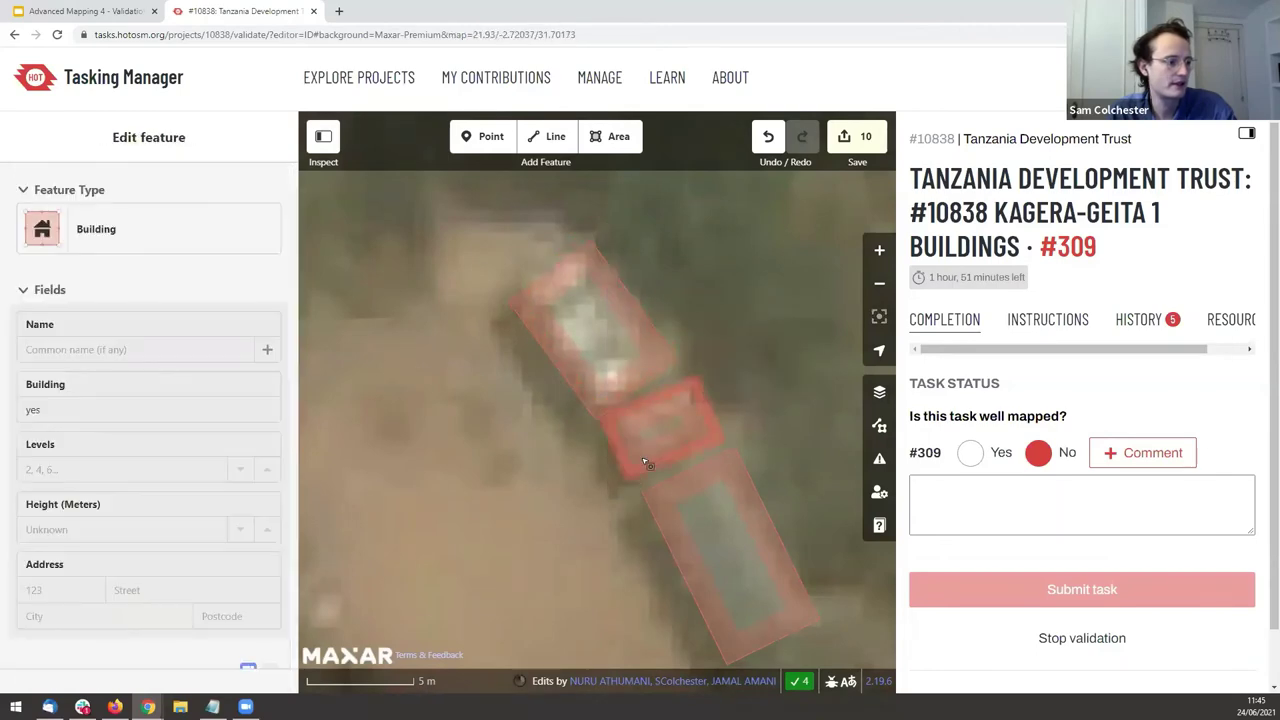
Move the smaller building below clear of its neighbour
{"action": "left_click", "coordinate": [643, 468]}
{"action": "right_click", "coordinate": [643, 468]}
{"action": "left_click", "coordinate": [663, 462]}
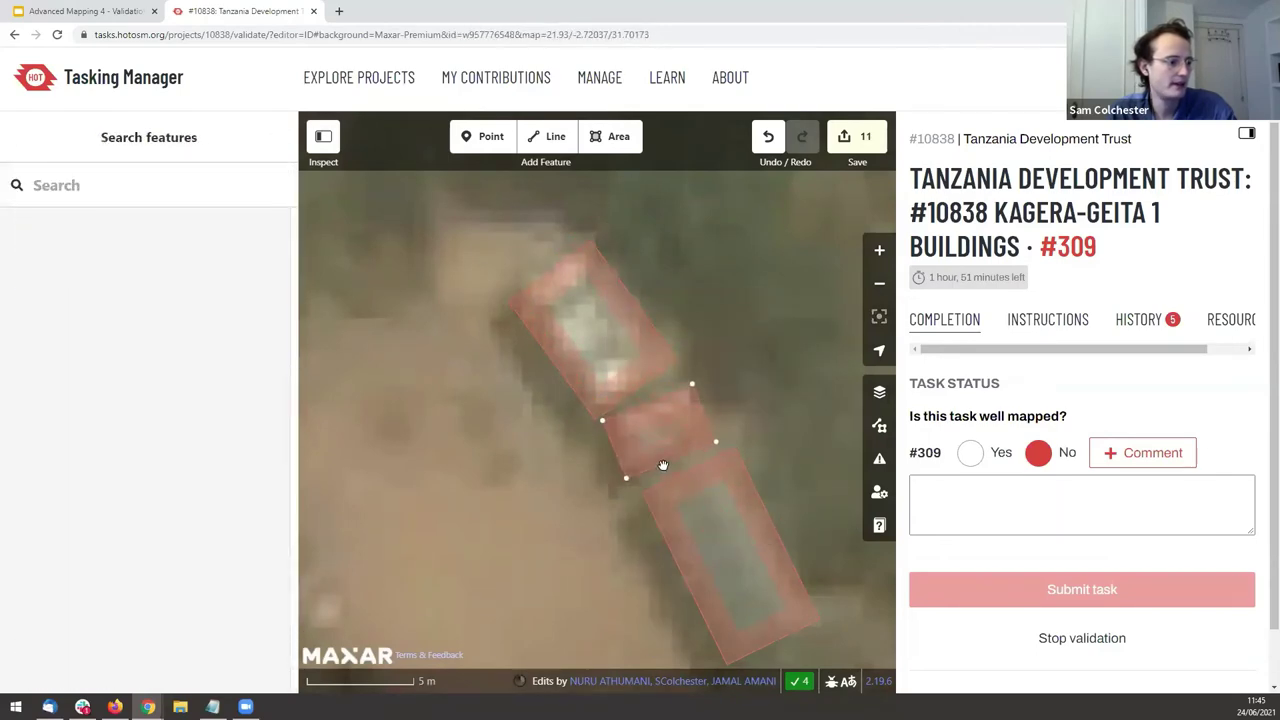
{"action": "left_click", "coordinate": [667, 464]}
{"action": "key", "text": "Escape"}
{"action": "scroll", "coordinate": [666, 517], "scroll_direction": "down", "scroll_amount": 5}
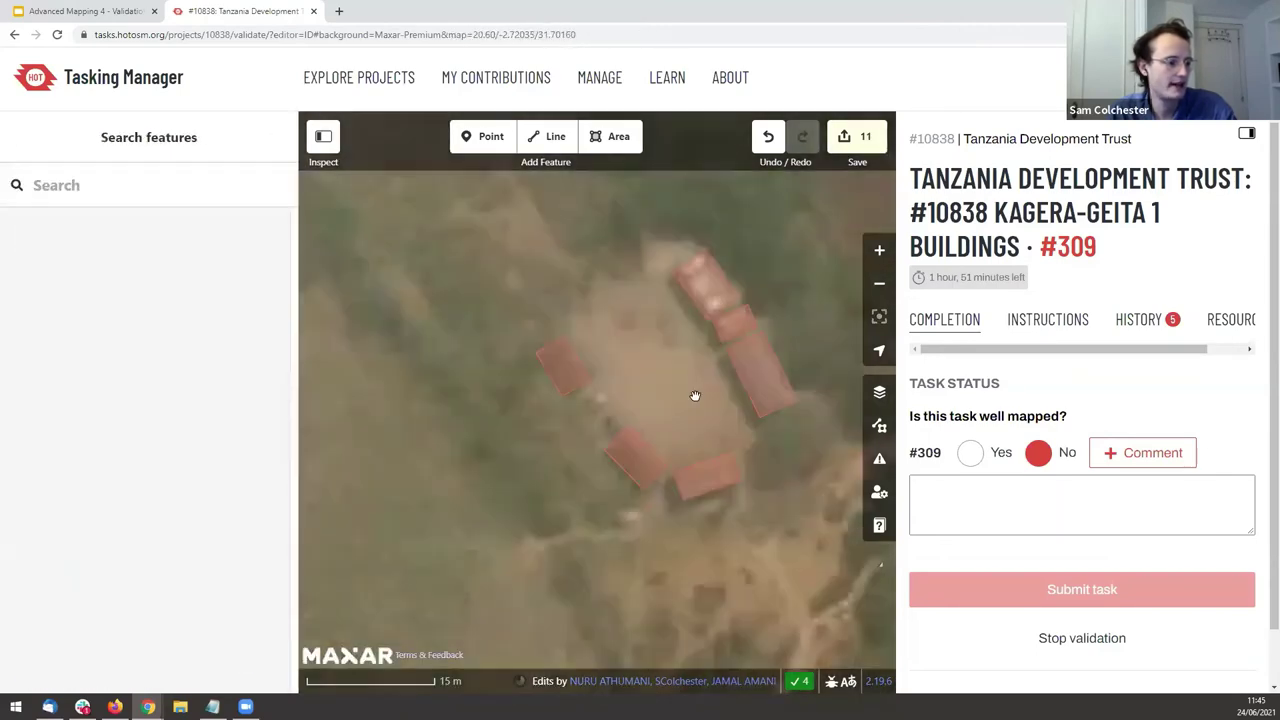
{"action": "scroll", "coordinate": [698, 406], "scroll_direction": "down", "scroll_amount": 5}
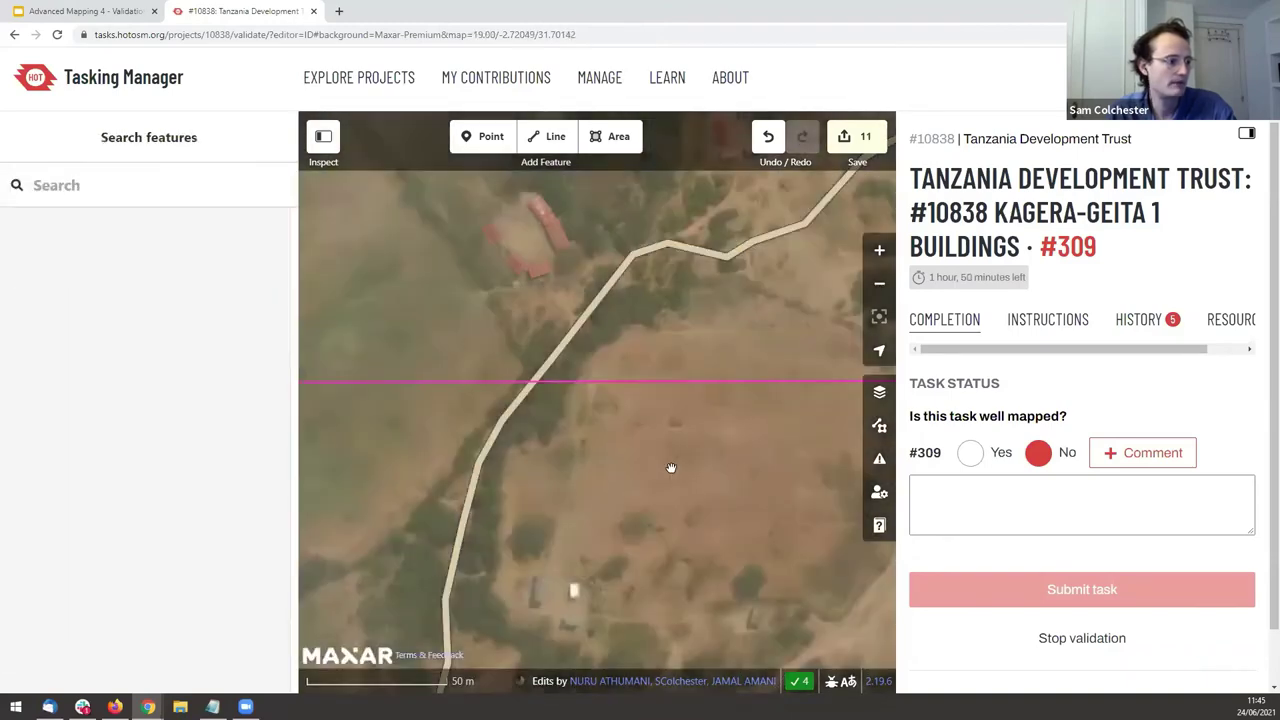
{"action": "left_click_drag", "start_coordinate": [671, 466], "coordinate": [475, 385]}
{"action": "scroll", "coordinate": [600, 340], "scroll_direction": "up", "scroll_amount": 6}
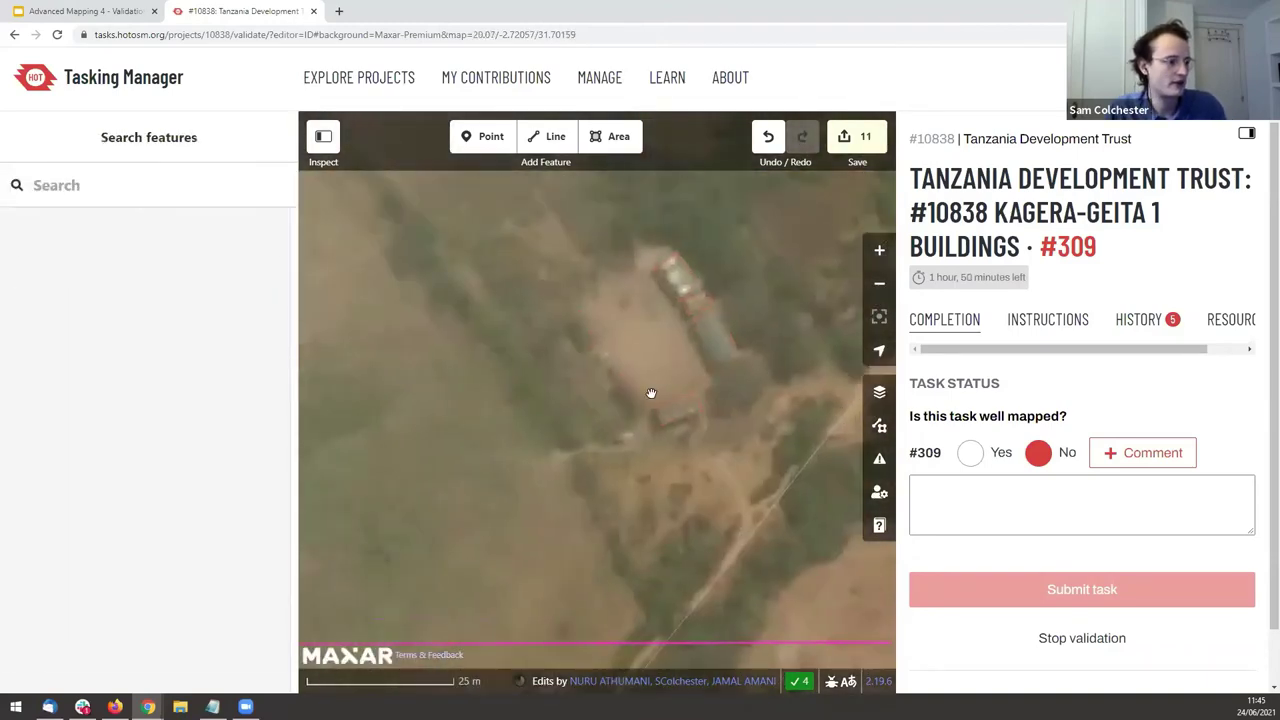
{"action": "scroll", "coordinate": [467, 394], "scroll_direction": "up", "scroll_amount": 1}
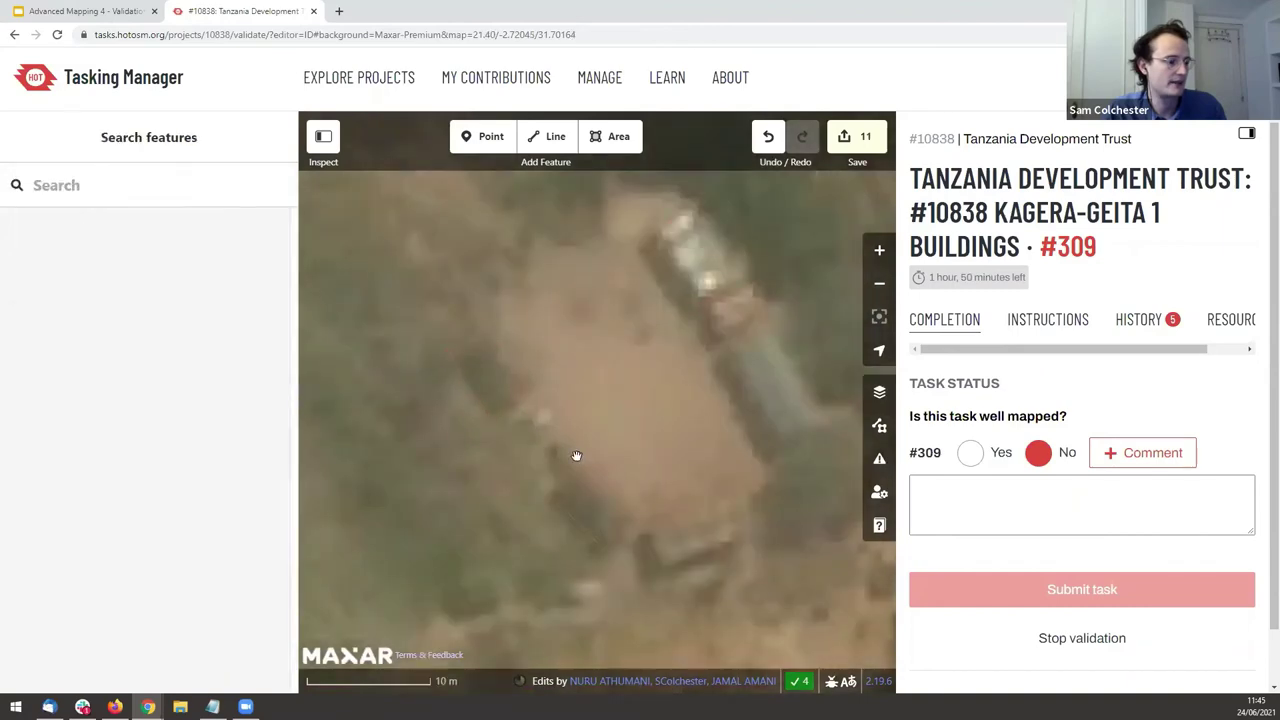
Trace a building outline over an unmapped roof, tag it Building and square it
{"action": "scroll", "coordinate": [671, 491], "scroll_direction": "down", "scroll_amount": 7}
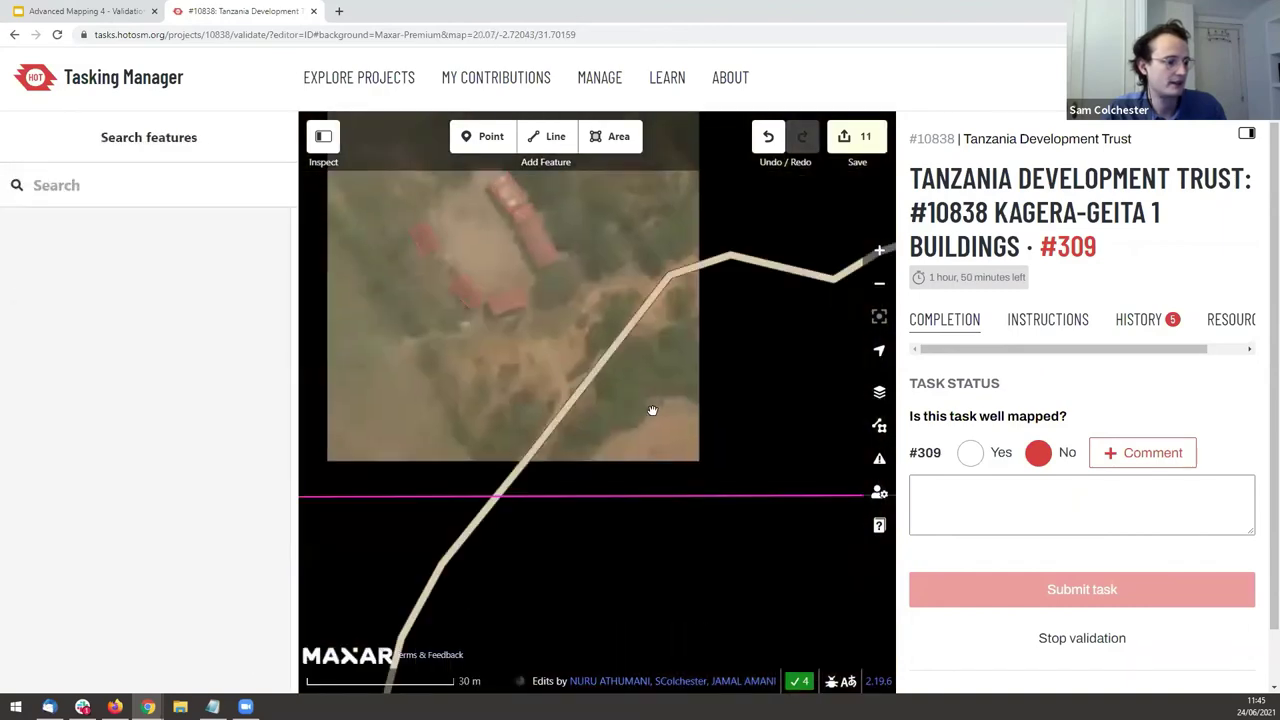
{"action": "scroll", "coordinate": [523, 389], "scroll_direction": "up", "scroll_amount": 6}
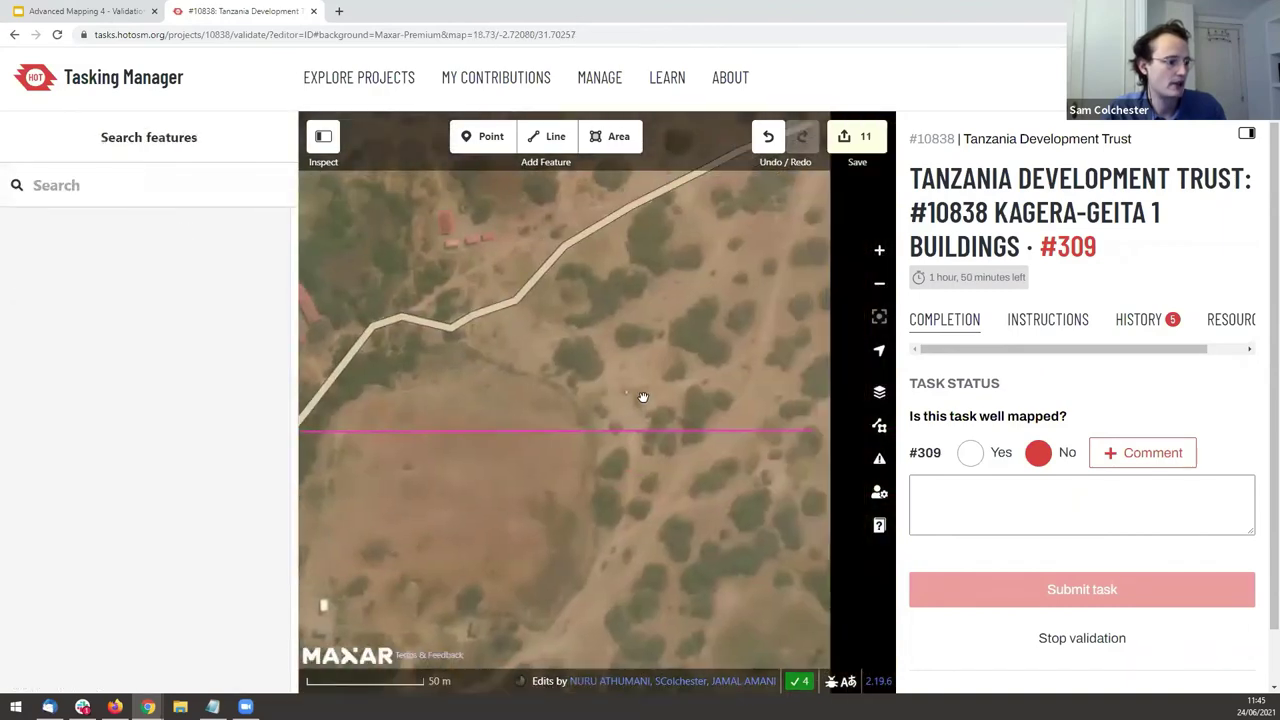
{"action": "key", "text": "3"}
{"action": "left_click", "coordinate": [488, 393]}
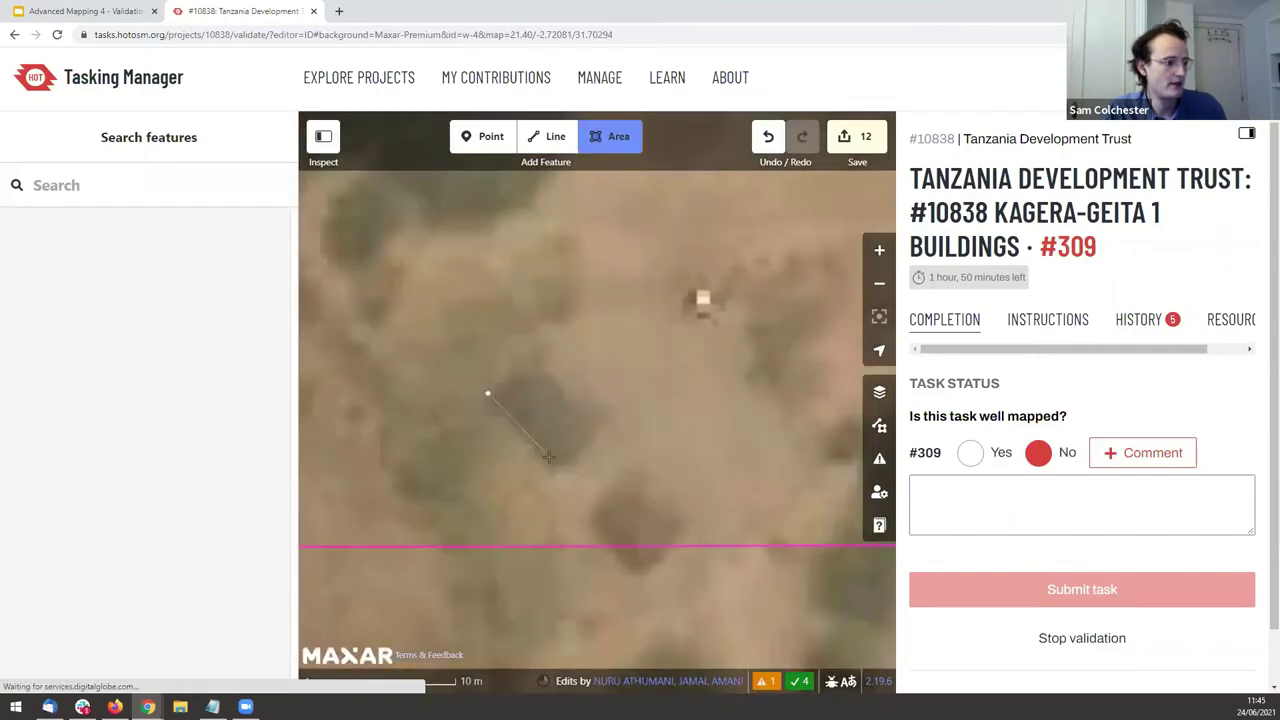
{"action": "left_click", "coordinate": [553, 473]}
{"action": "left_click", "coordinate": [607, 428]}
{"action": "left_click", "coordinate": [538, 348]}
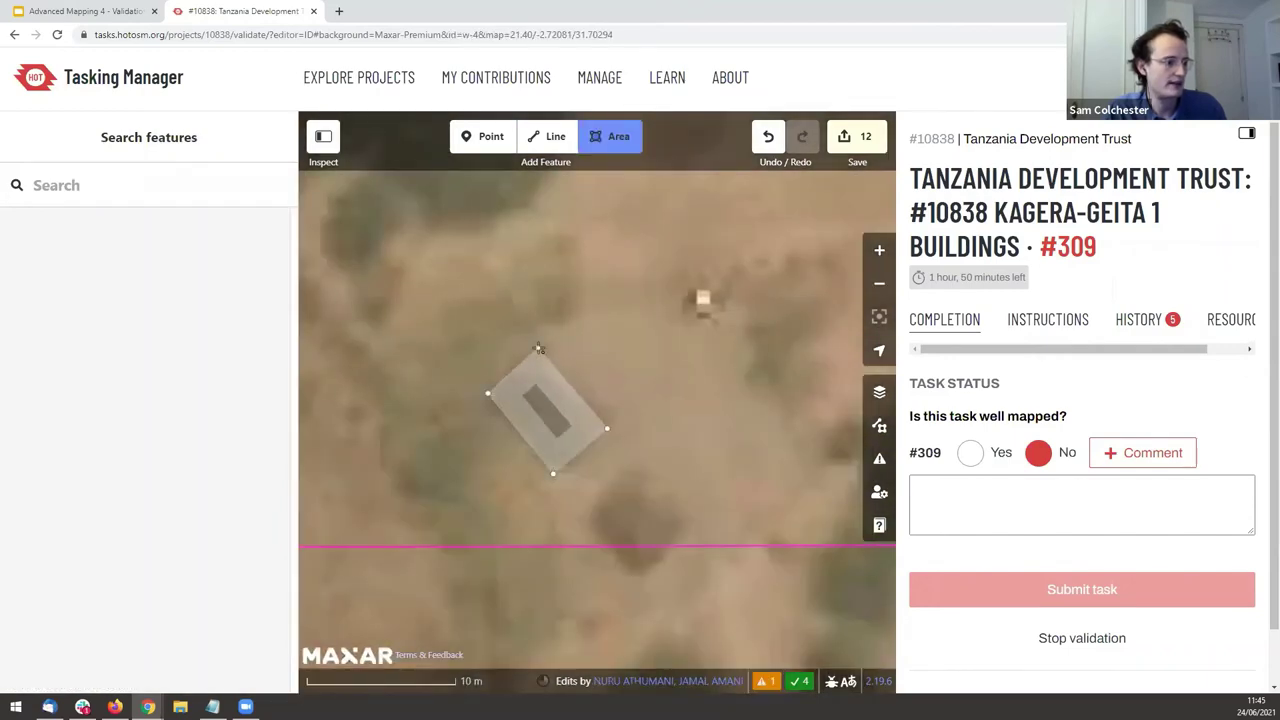
{"action": "left_click", "coordinate": [538, 348]}
{"action": "key", "text": "Escape"}
{"action": "key", "text": "Down"}
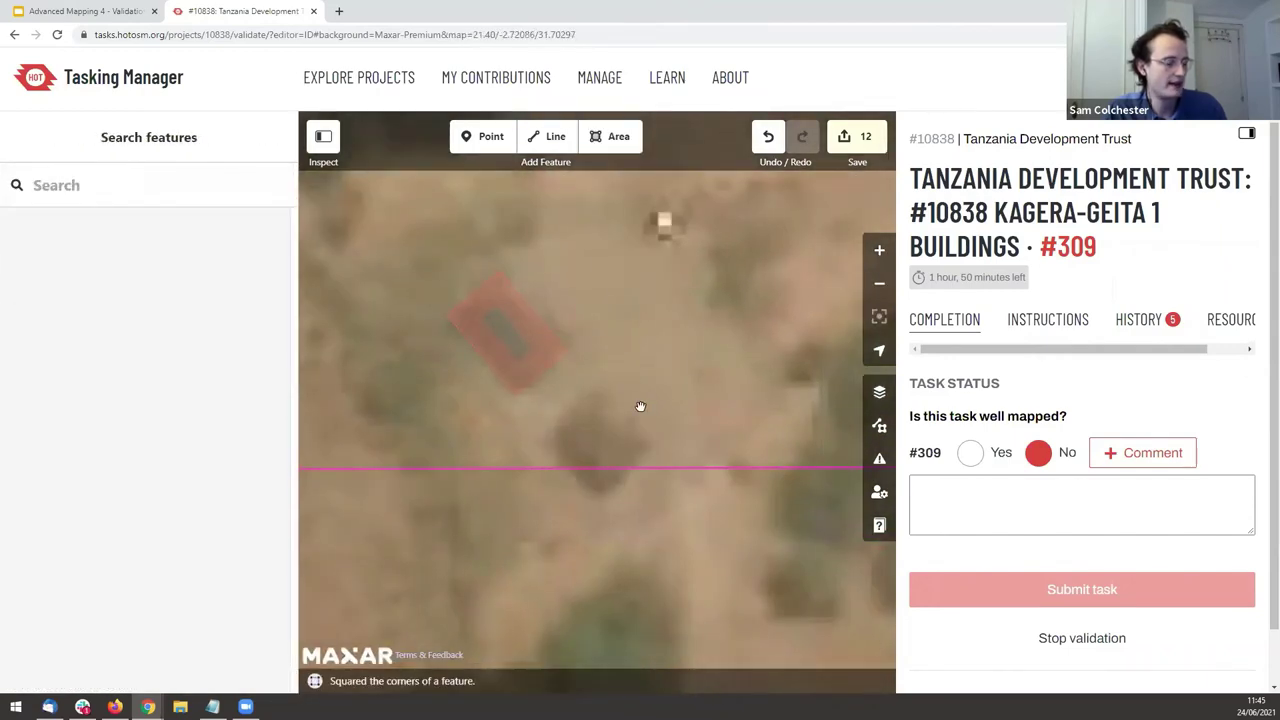
Trace a second three-corner building outline, tag it Building, square it and check it
{"action": "scroll", "coordinate": [569, 374], "scroll_direction": "up", "scroll_amount": 3}
{"action": "scroll", "coordinate": [574, 497], "scroll_direction": "down", "scroll_amount": 3}
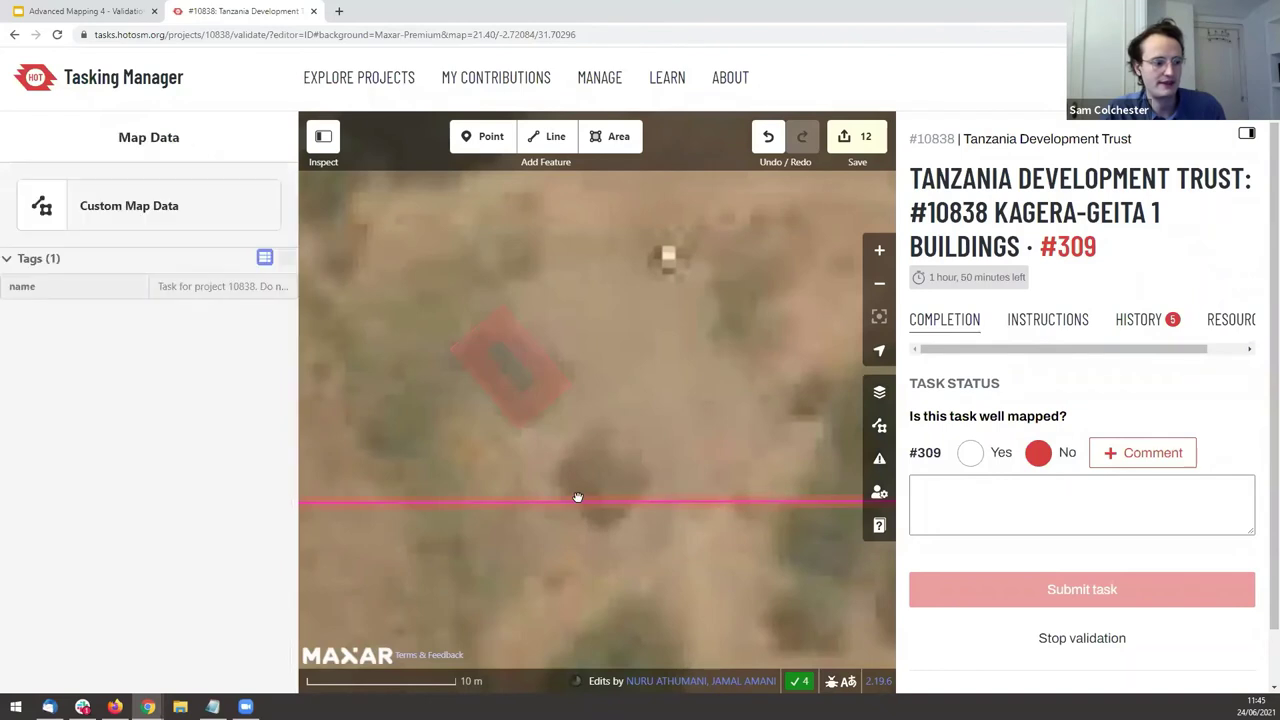
{"action": "scroll", "coordinate": [600, 492], "scroll_direction": "up", "scroll_amount": 2}
{"action": "key", "text": "3"}
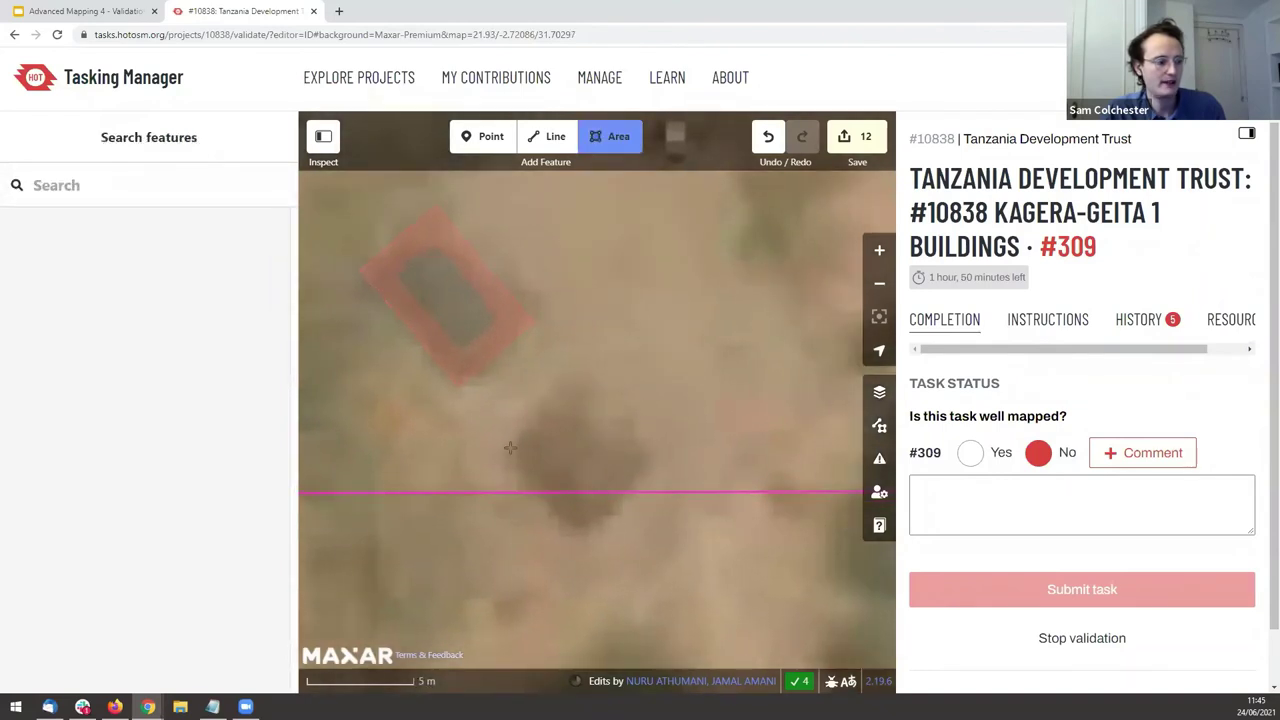
{"action": "left_click", "coordinate": [510, 449]}
{"action": "left_click", "coordinate": [578, 530]}
{"action": "left_click", "coordinate": [659, 461]}
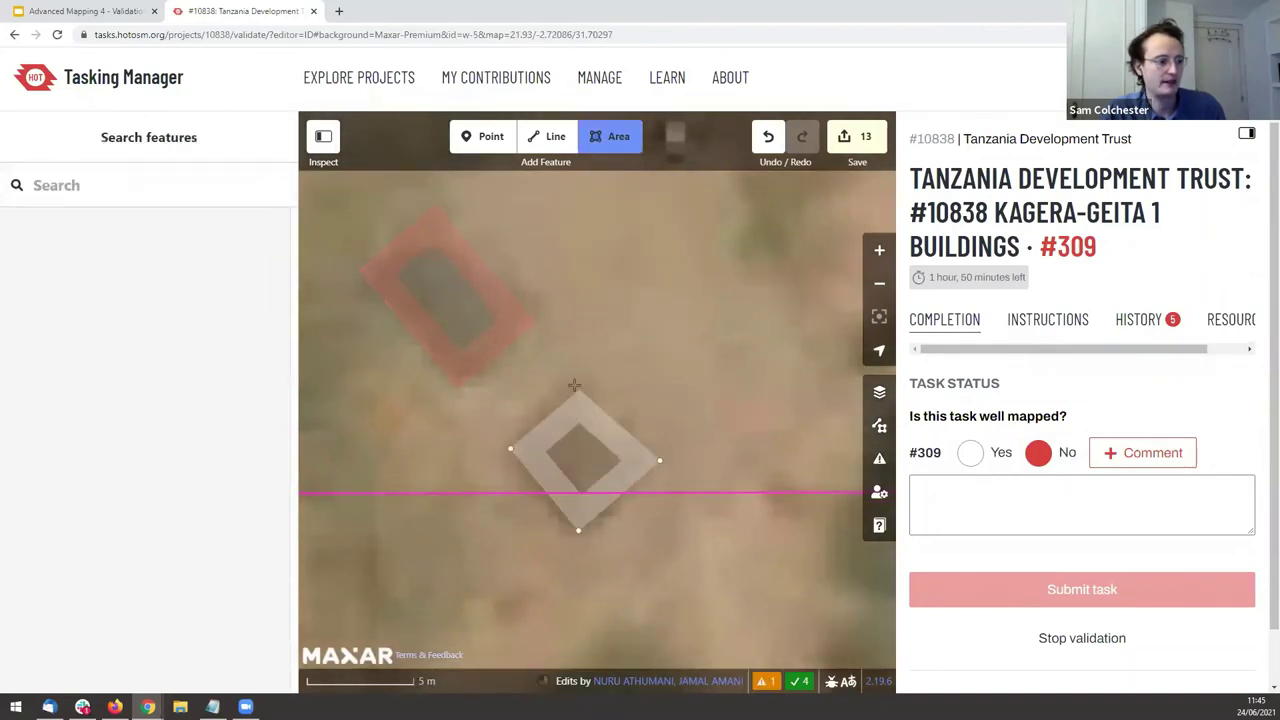
{"action": "key", "text": "Return"}
{"action": "left_click", "coordinate": [177, 251]}
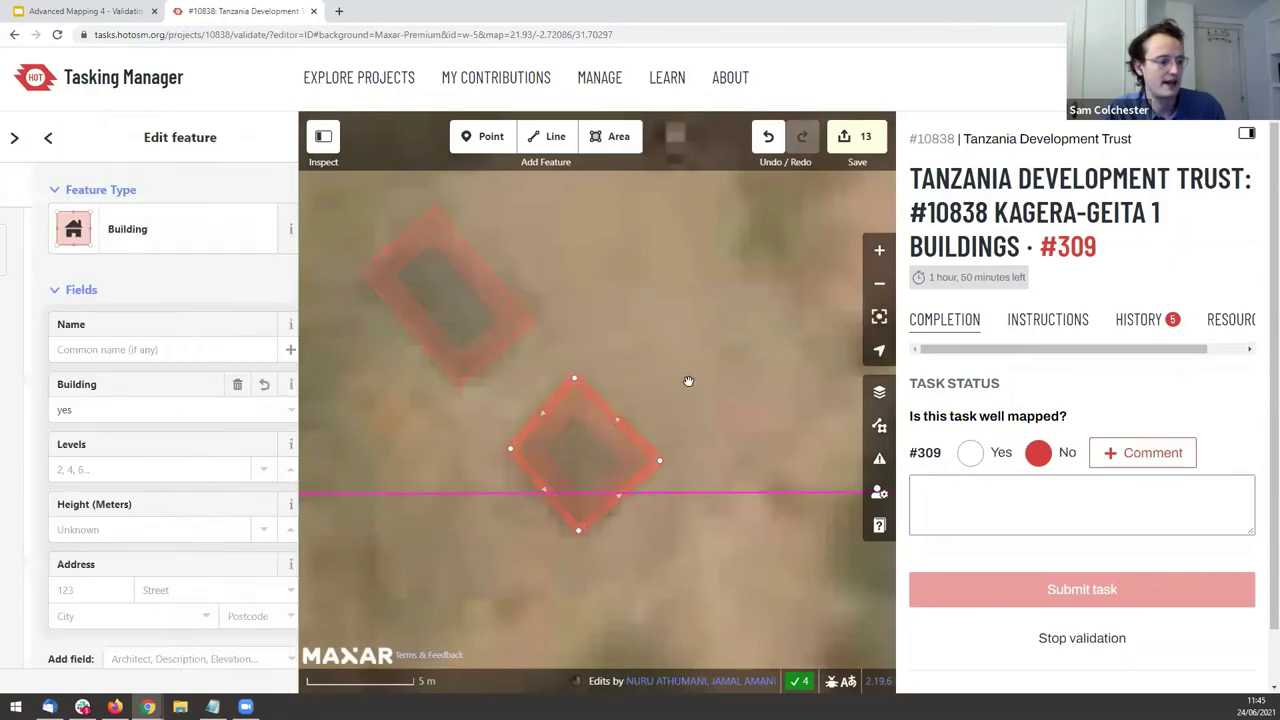
{"action": "key", "text": "q"}
{"action": "key", "text": "Escape"}
{"action": "left_click", "coordinate": [563, 523]}
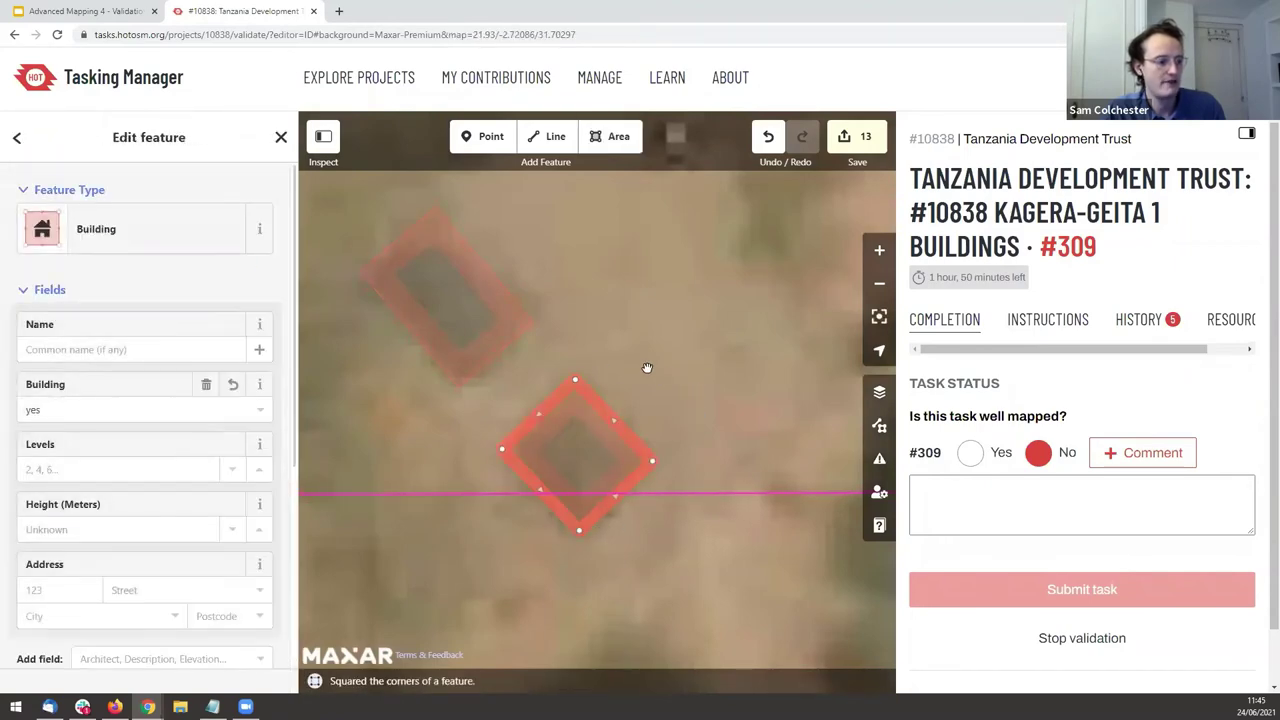
{"action": "scroll", "coordinate": [677, 363], "scroll_direction": "down", "scroll_amount": 4}
{"action": "left_click", "coordinate": [488, 453]}
Trace, tag and square a third building outline after discarding a misplaced first corner
{"action": "scroll", "coordinate": [443, 360], "scroll_direction": "down", "scroll_amount": 3}
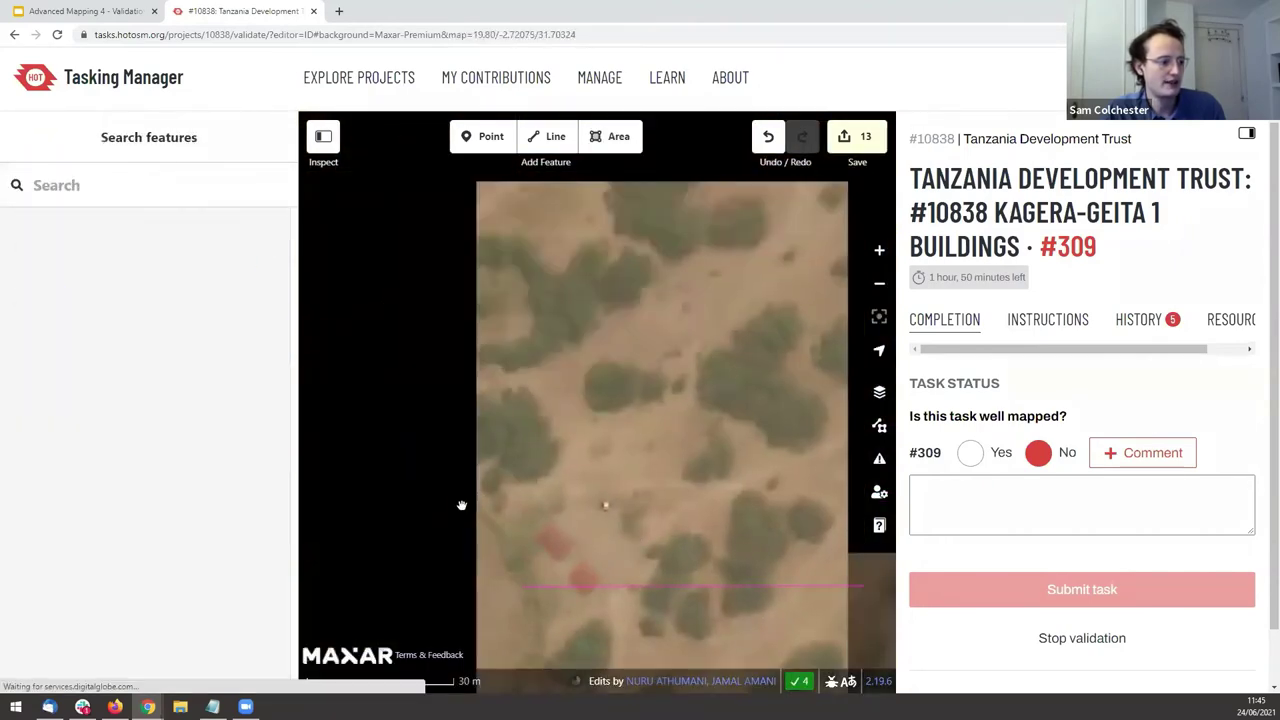
{"action": "left_click_drag", "start_coordinate": [463, 506], "coordinate": [680, 463]}
{"action": "scroll", "coordinate": [624, 509], "scroll_direction": "down", "scroll_amount": 3}
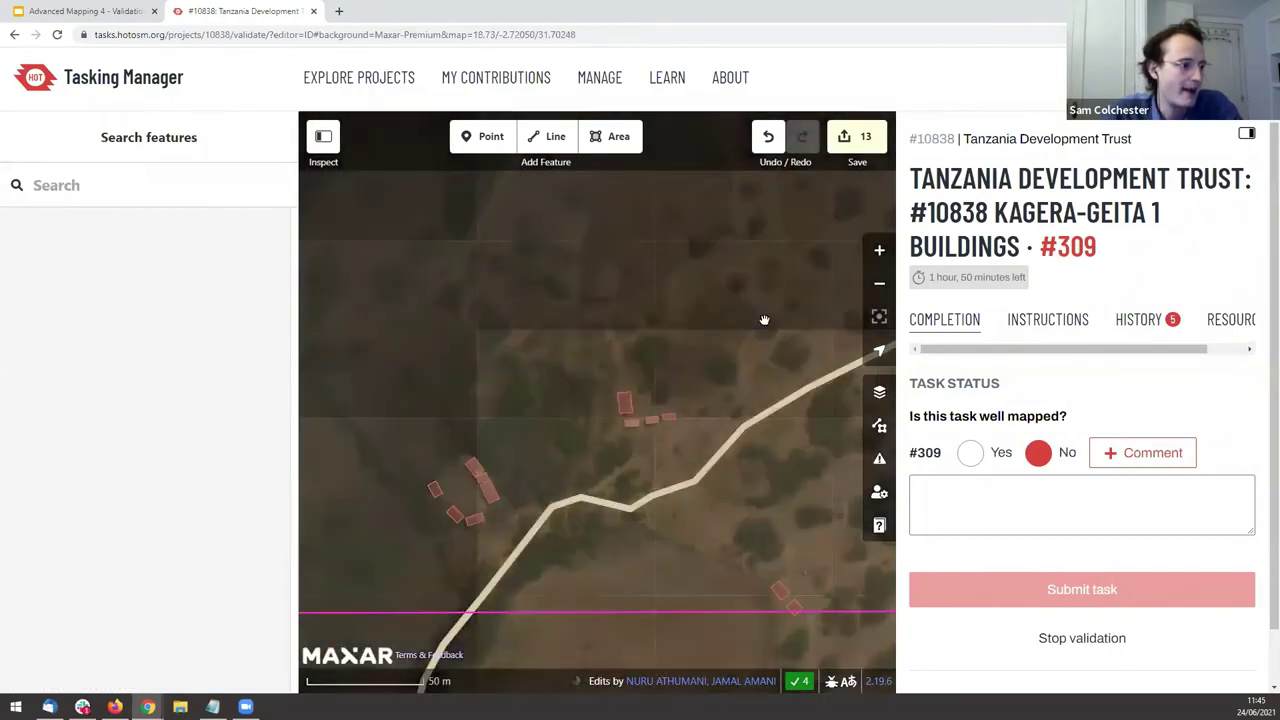
{"action": "scroll", "coordinate": [534, 329], "scroll_direction": "up", "scroll_amount": 5}
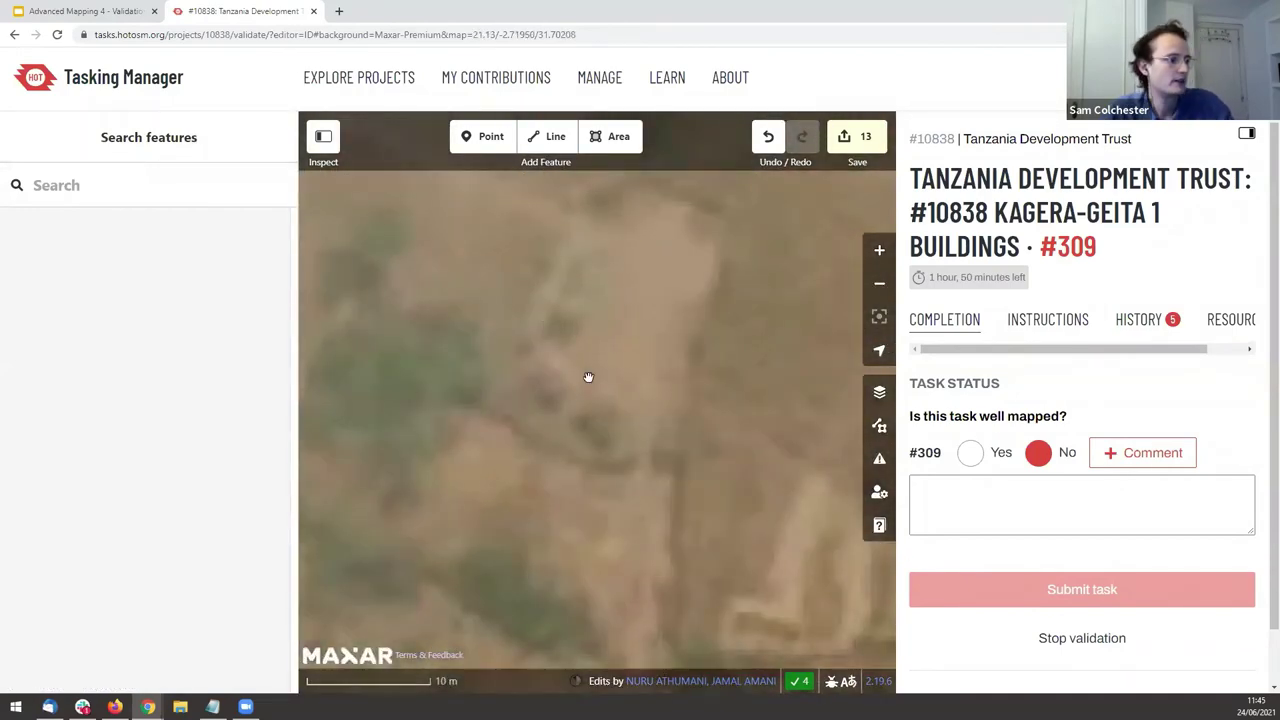
{"action": "scroll", "coordinate": [593, 404], "scroll_direction": "up", "scroll_amount": 5}
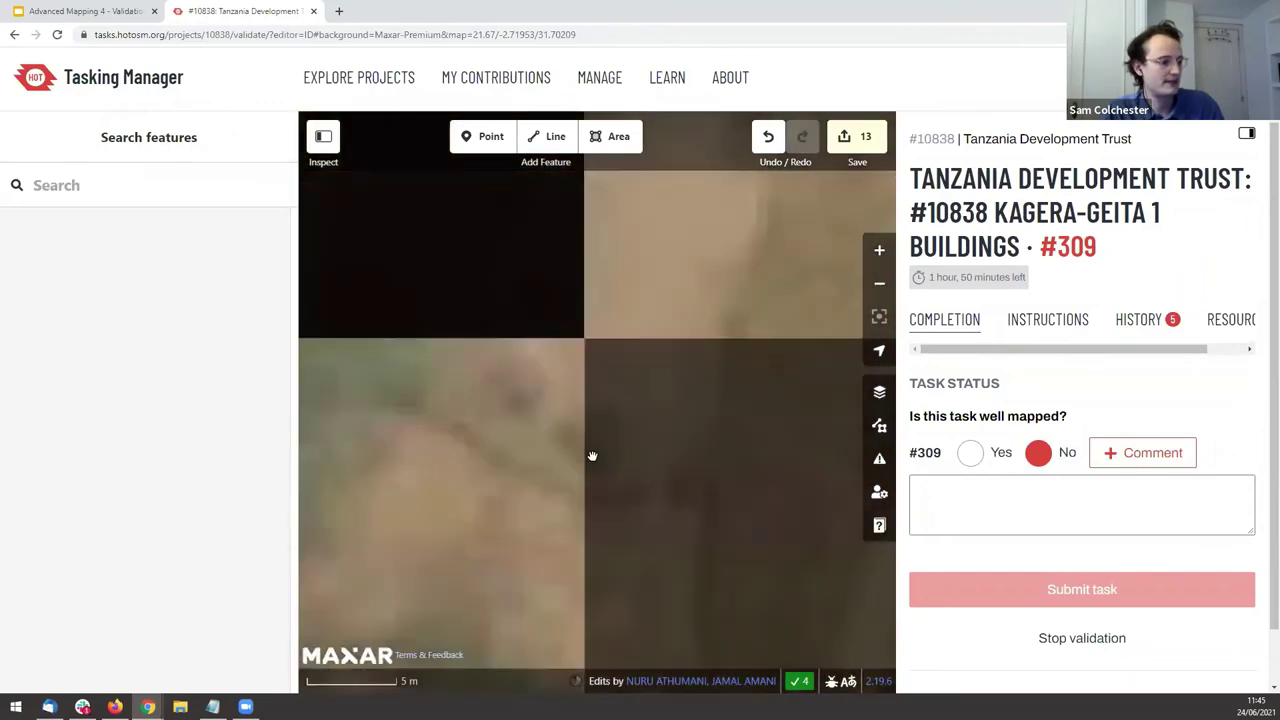
{"action": "key", "text": "3"}
{"action": "left_click", "coordinate": [719, 644]}
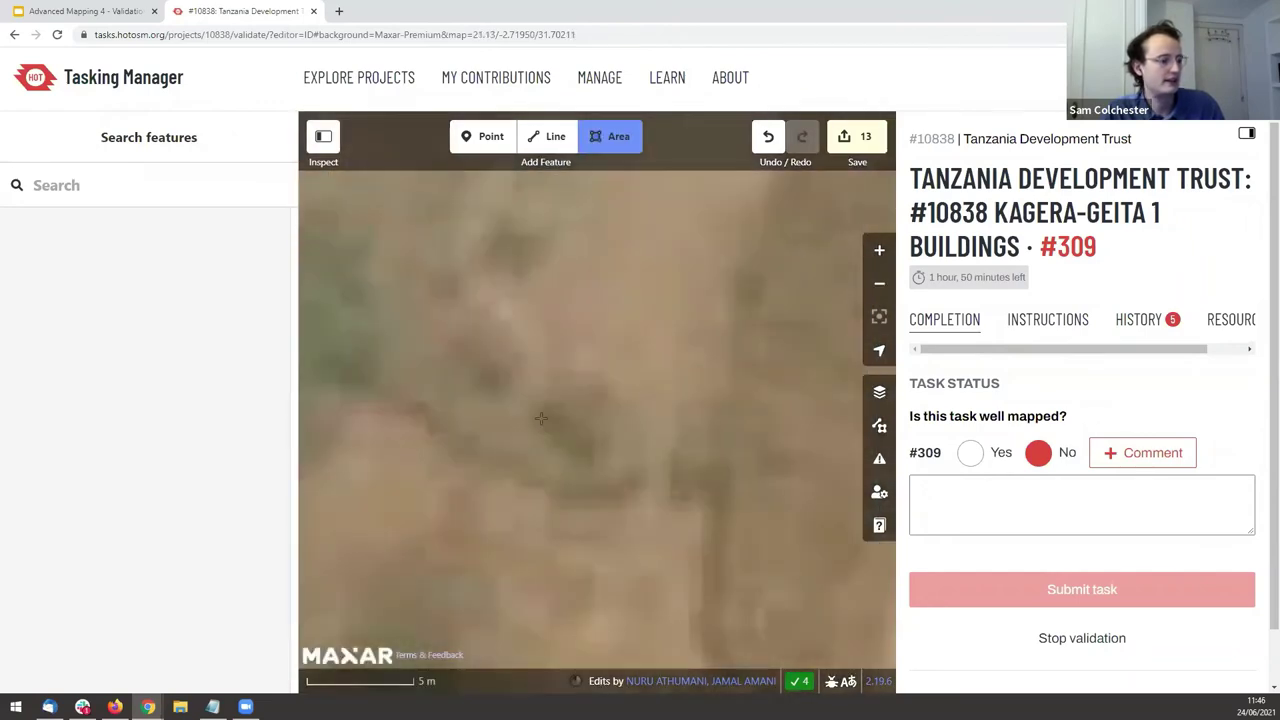
{"action": "key", "text": "Escape"}
{"action": "key", "text": "3"}
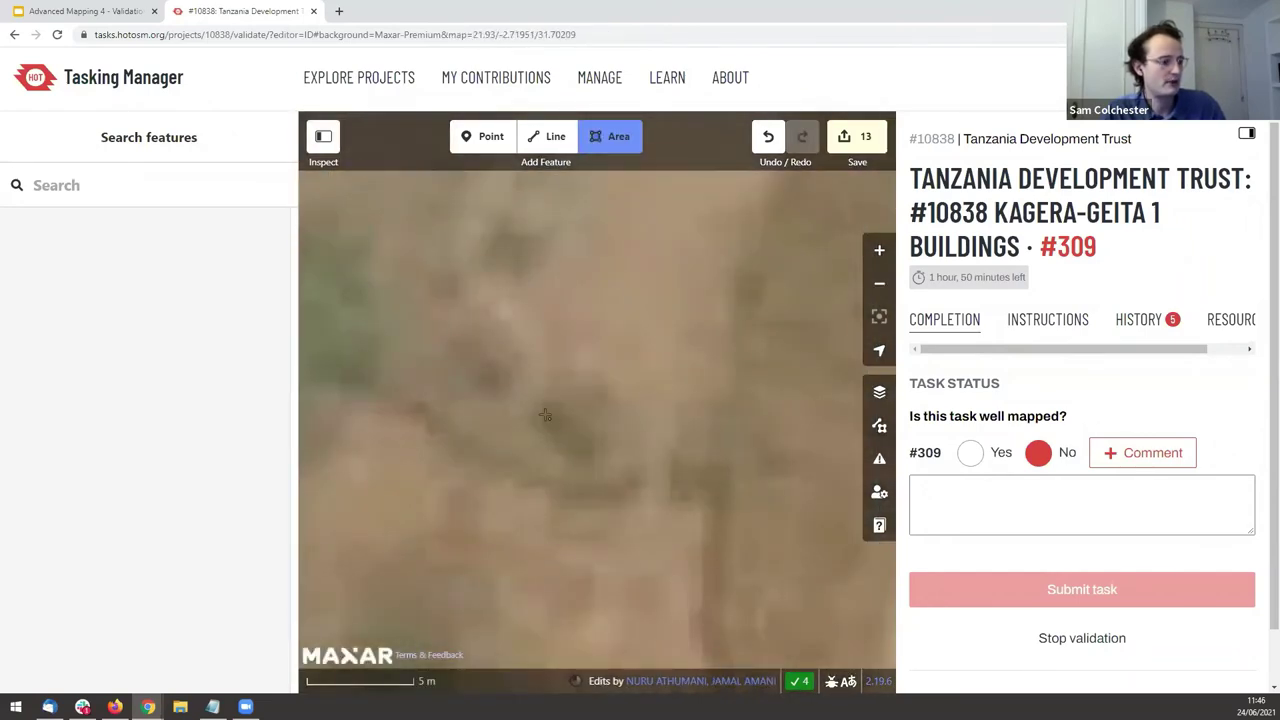
{"action": "left_click", "coordinate": [545, 414]}
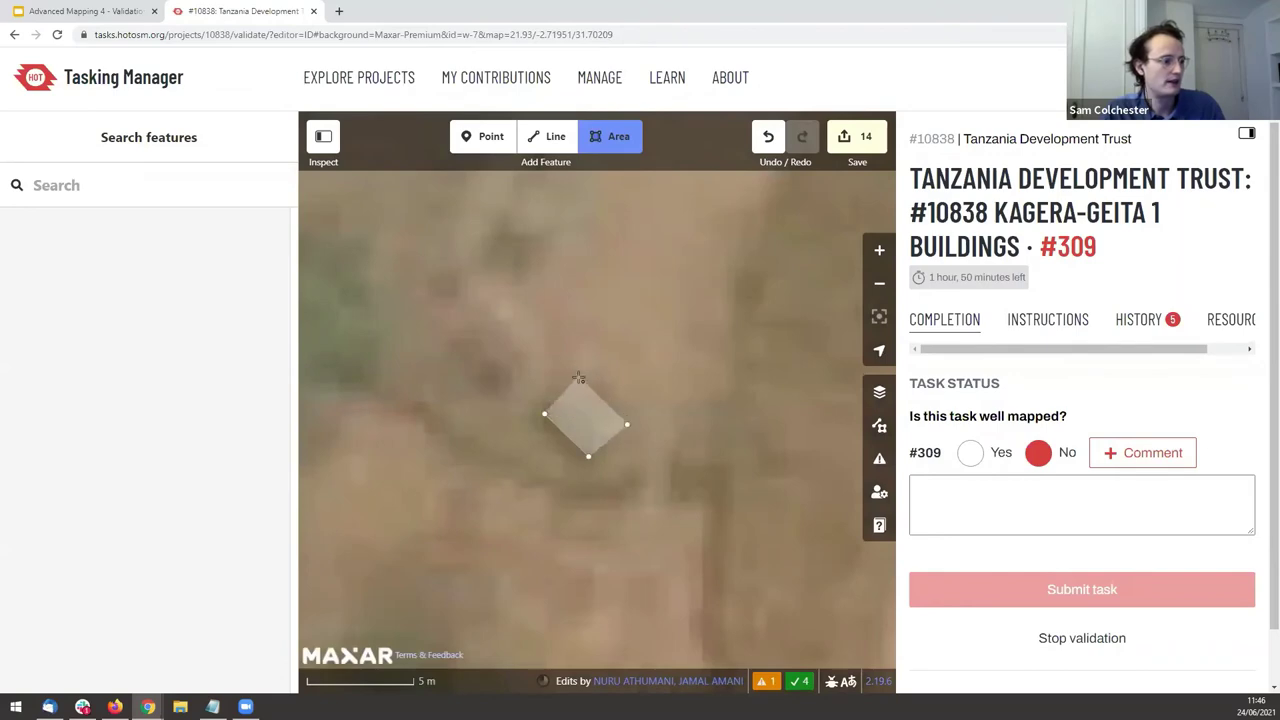
{"action": "double_click", "coordinate": [578, 377]}
{"action": "left_click", "coordinate": [165, 263]}
{"action": "key", "text": "q"}
{"action": "left_click", "coordinate": [559, 443]}
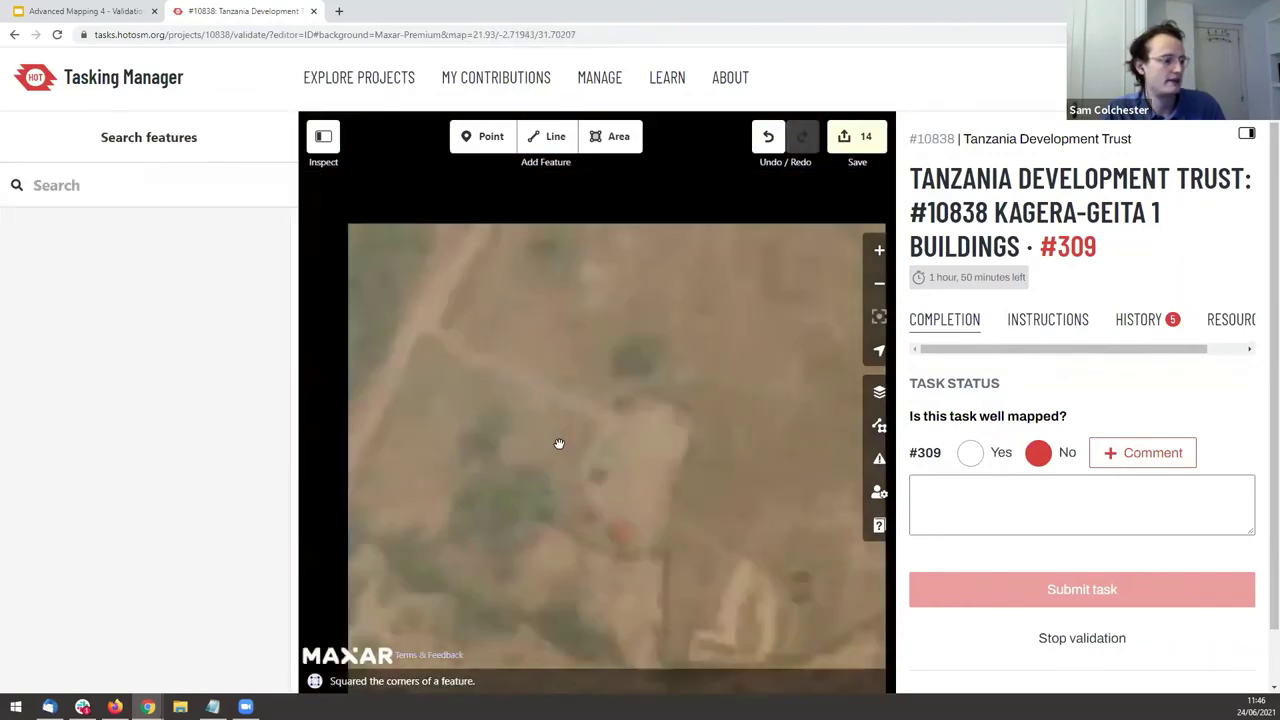
{"action": "scroll", "coordinate": [669, 443], "scroll_direction": "down", "scroll_amount": 5}
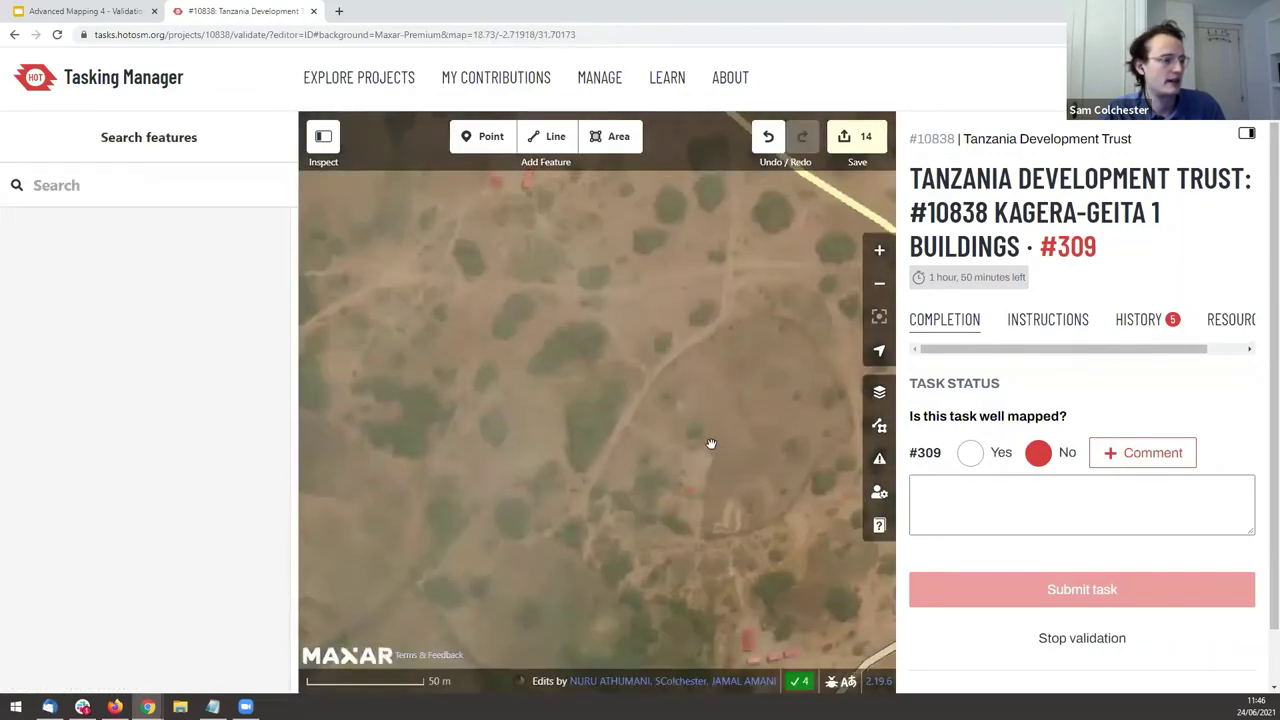
Pan to the building cluster by the road and run the Issues check, which reports everything looks fine
{"action": "scroll", "coordinate": [740, 380], "scroll_direction": "up", "scroll_amount": 3}
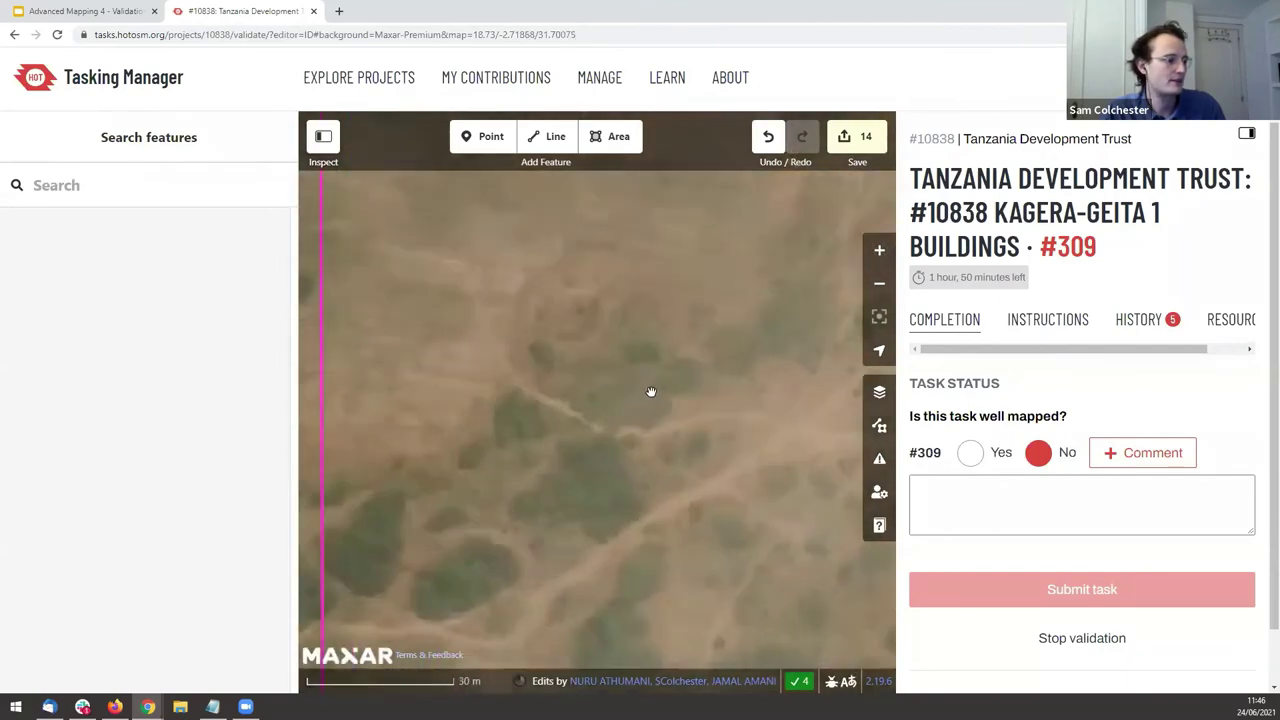
{"action": "scroll", "coordinate": [640, 405], "scroll_direction": "up", "scroll_amount": 4}
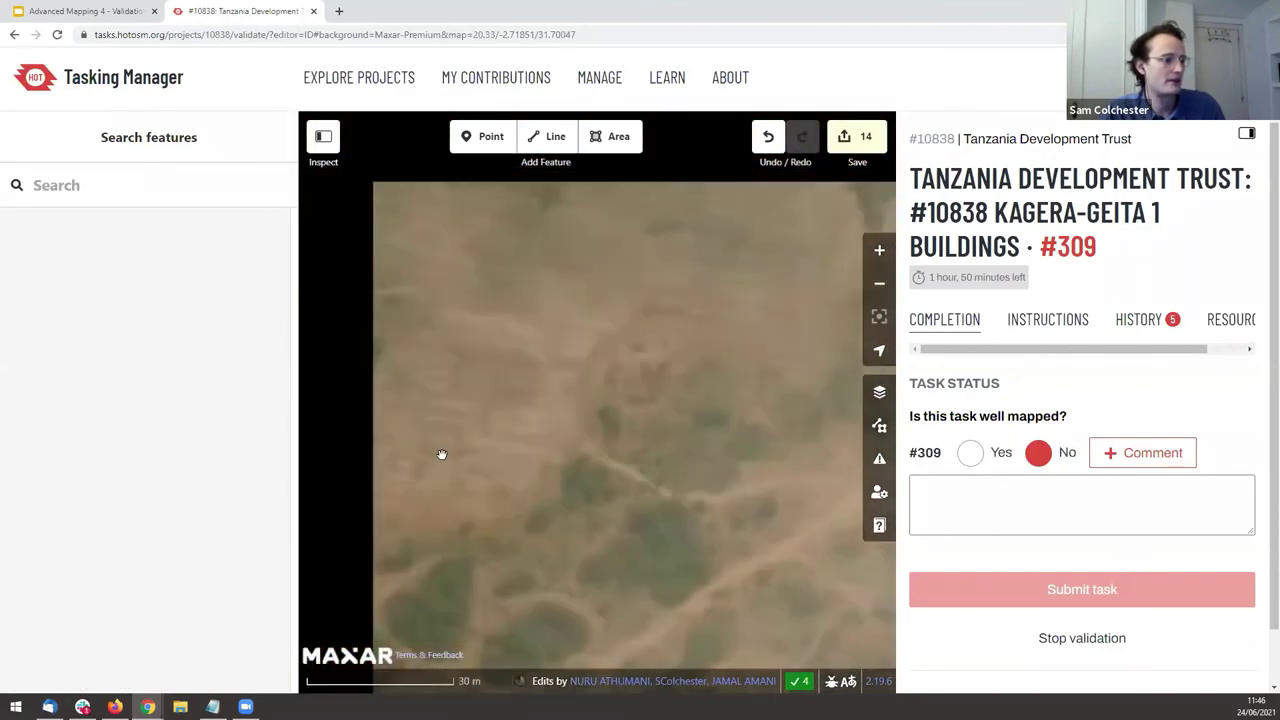
{"action": "scroll", "coordinate": [511, 457], "scroll_direction": "down", "scroll_amount": 2}
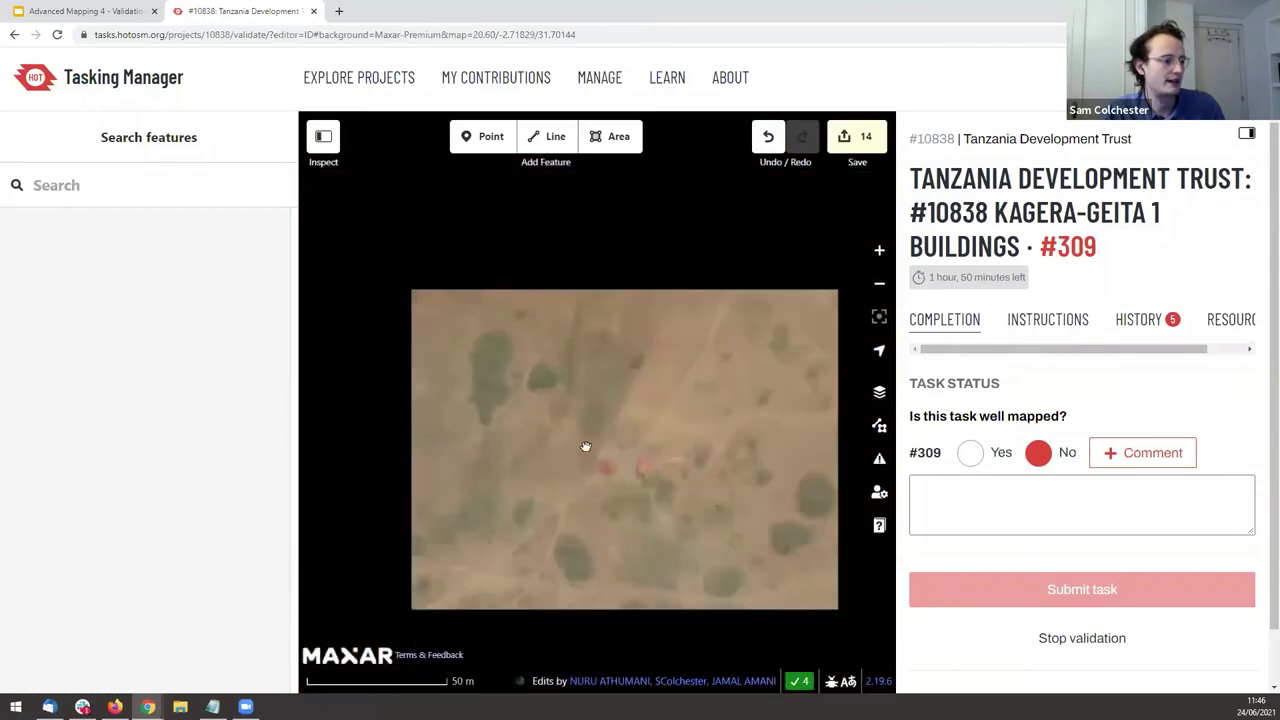
{"action": "left_click_drag", "start_coordinate": [585, 446], "coordinate": [680, 443]}
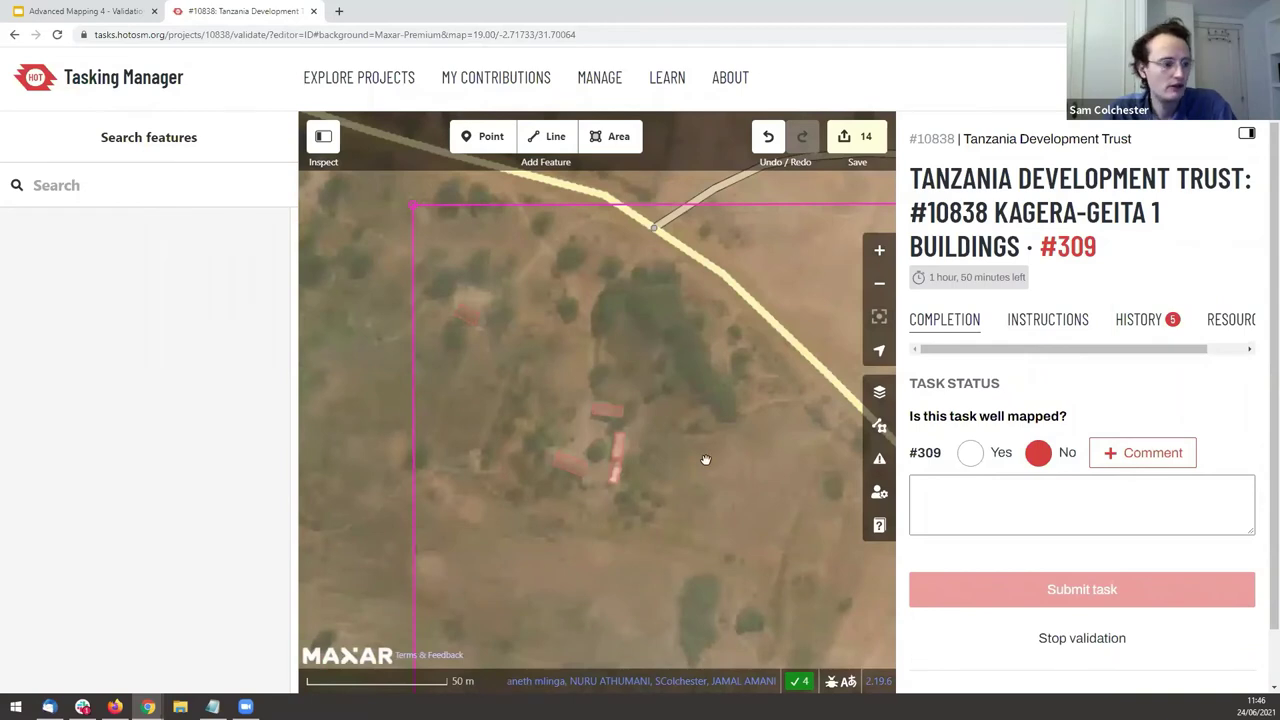
{"action": "left_click_drag", "start_coordinate": [705, 459], "coordinate": [686, 400]}
{"action": "left_click", "coordinate": [879, 463]}
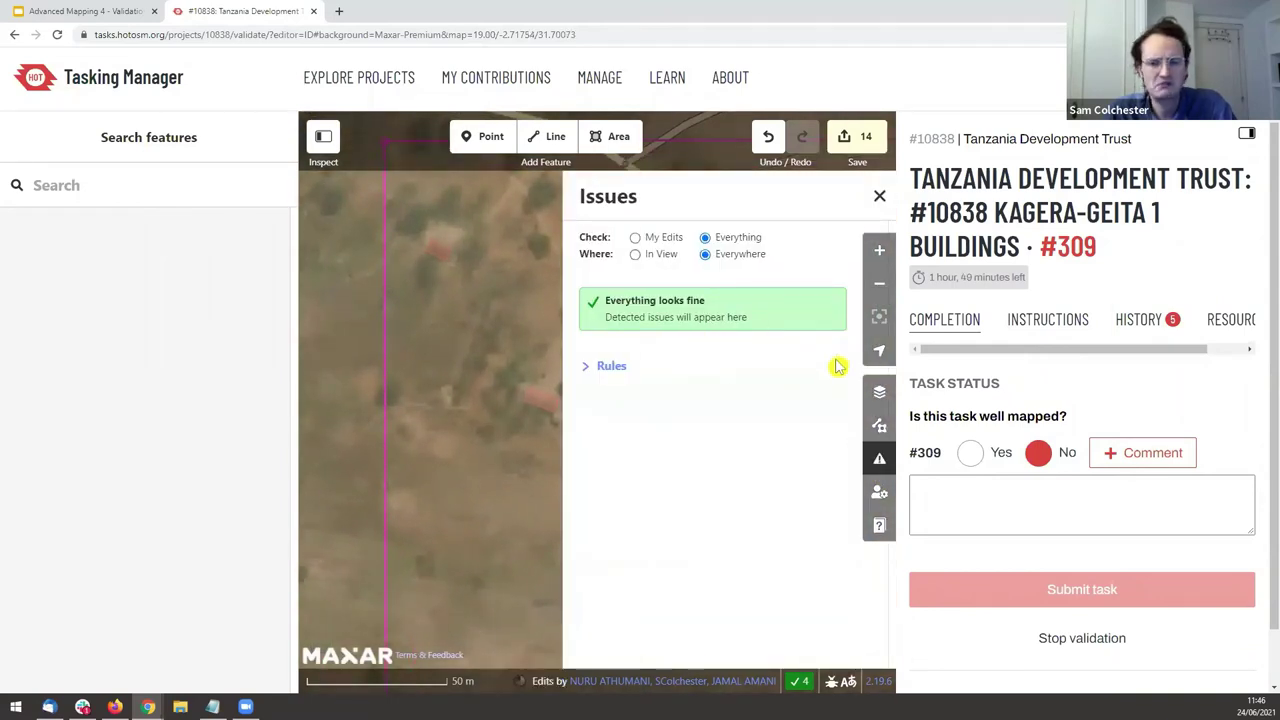
Close the issues report and inspect the long buildings in the cluster without changing them
{"action": "left_click", "coordinate": [879, 196]}
{"action": "left_click", "coordinate": [605, 383]}
{"action": "scroll", "coordinate": [640, 400], "scroll_direction": "up", "scroll_amount": 2}
{"action": "scroll", "coordinate": [677, 410], "scroll_direction": "up", "scroll_amount": 5}
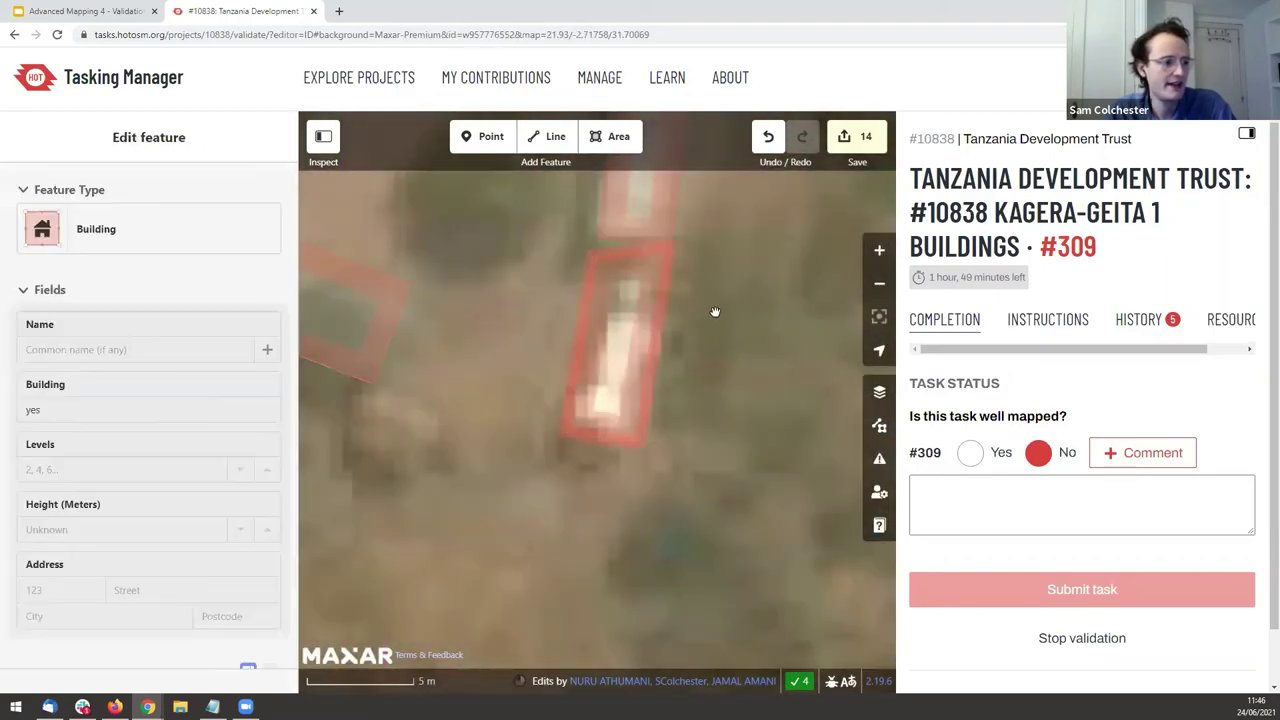
{"action": "left_click", "coordinate": [680, 390]}
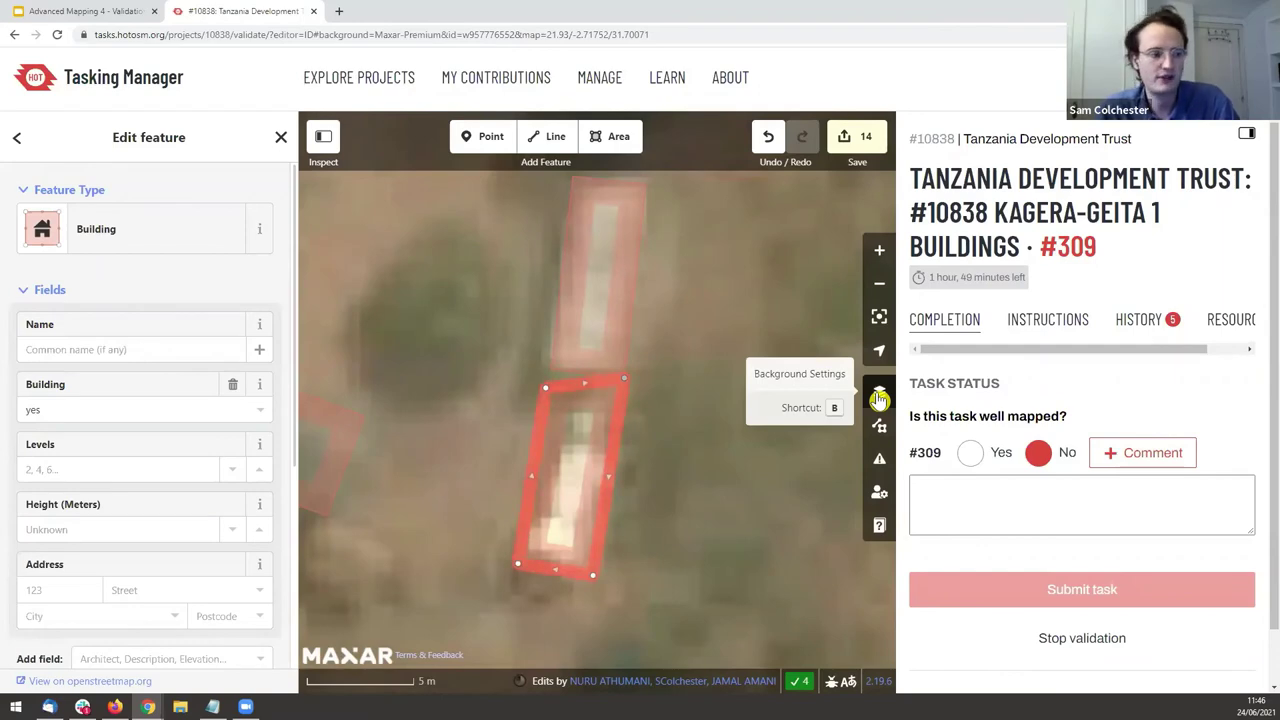
{"action": "left_click", "coordinate": [757, 417]}
{"action": "scroll", "coordinate": [760, 417], "scroll_direction": "down", "scroll_amount": 5}
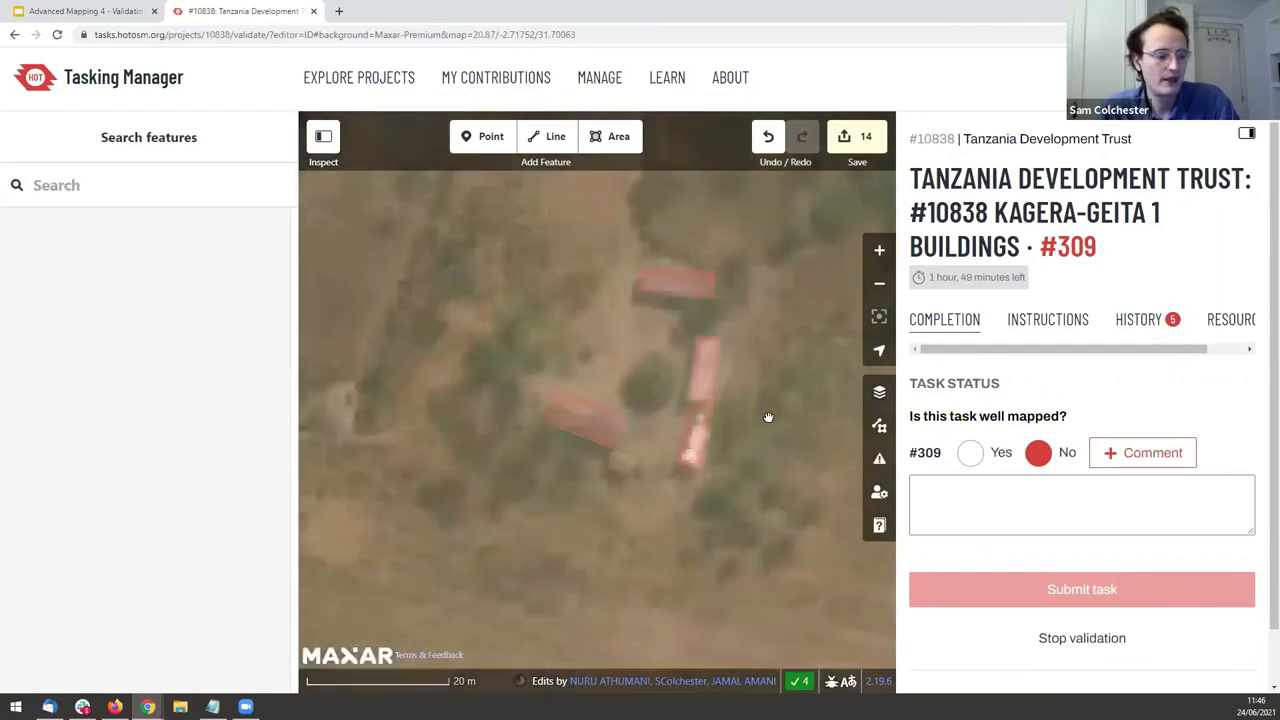
{"action": "scroll", "coordinate": [764, 420], "scroll_direction": "up", "scroll_amount": 5}
{"action": "left_click", "coordinate": [663, 405]}
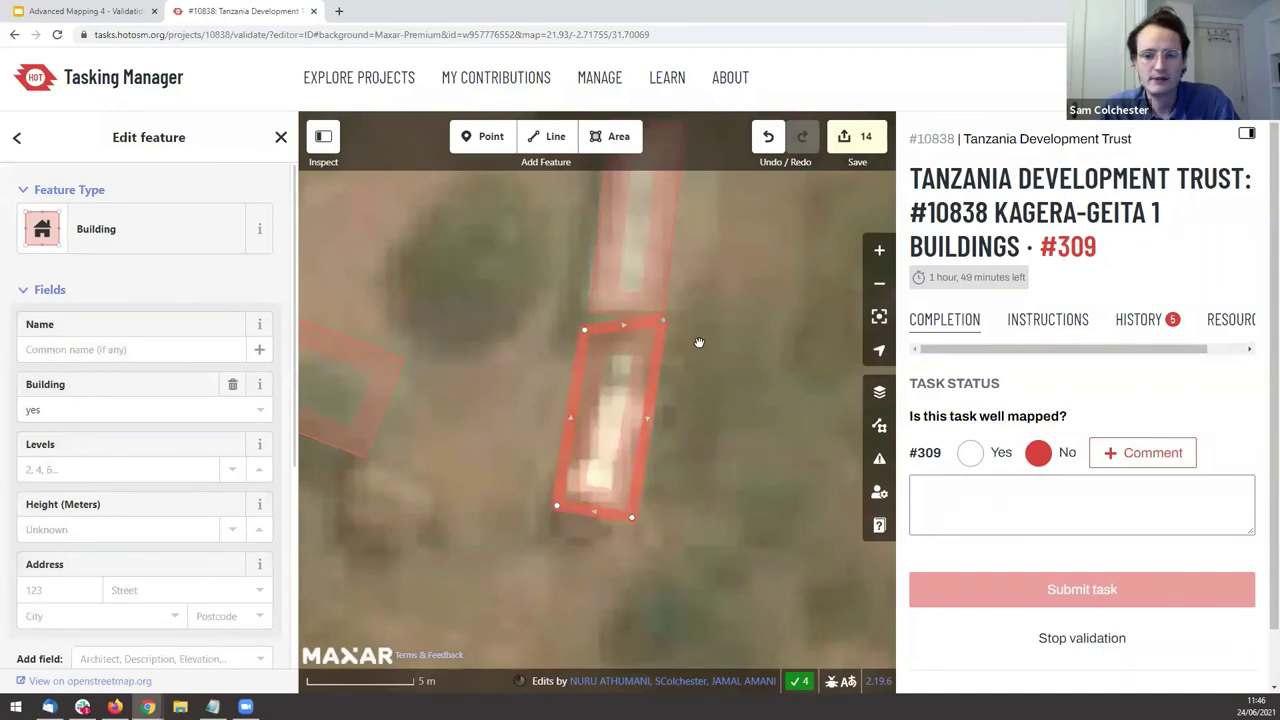
{"action": "scroll", "coordinate": [689, 348], "scroll_direction": "up", "scroll_amount": 1}
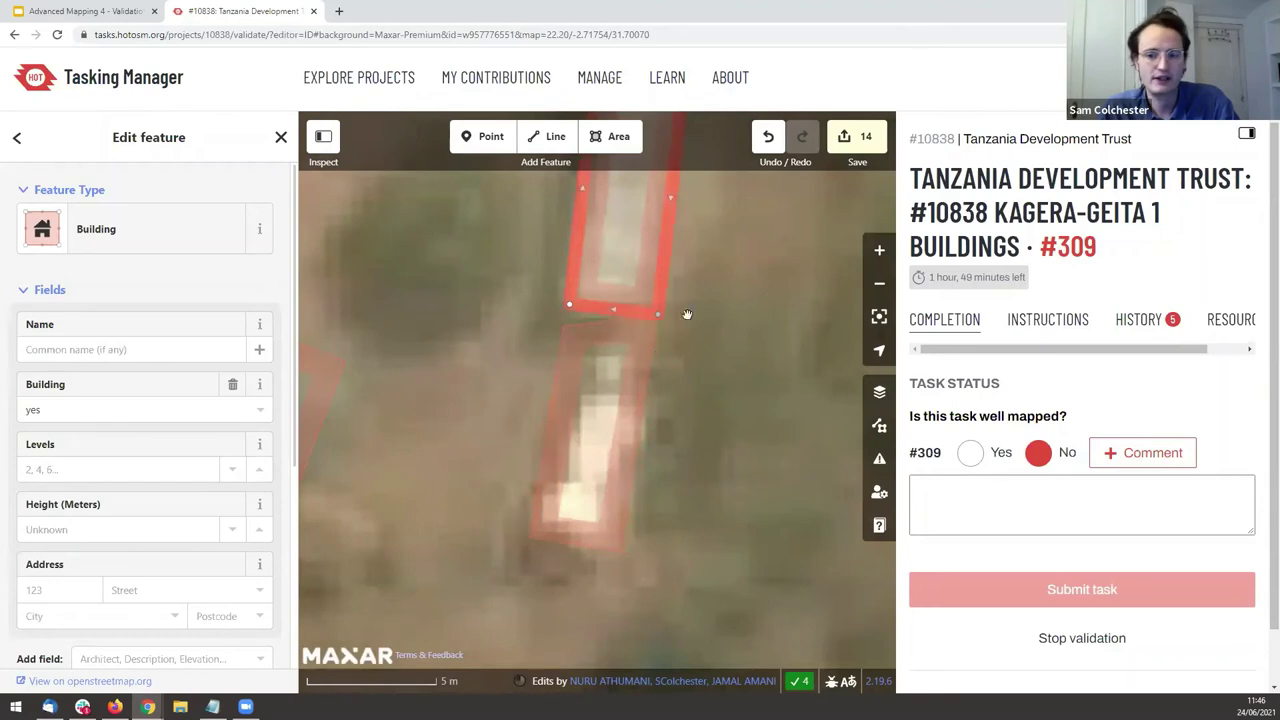
{"action": "scroll", "coordinate": [680, 346], "scroll_direction": "down", "scroll_amount": 3}
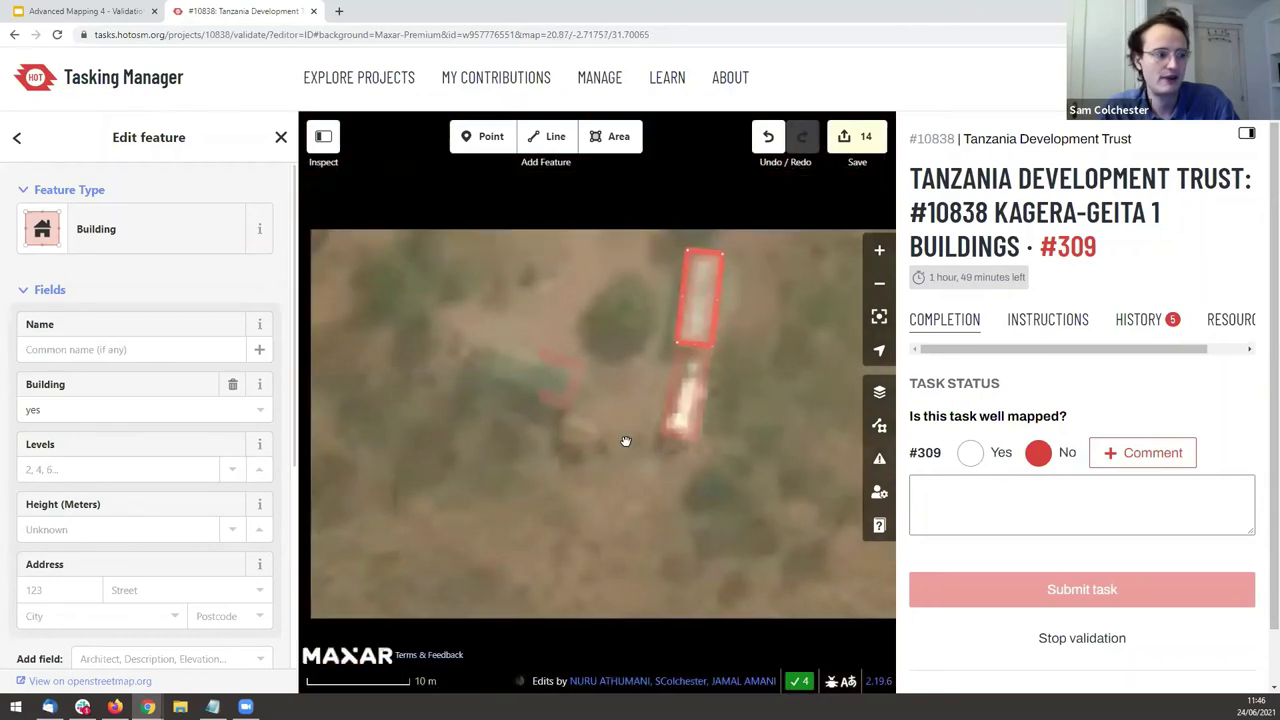
{"action": "left_click_drag", "start_coordinate": [636, 424], "coordinate": [628, 574]}
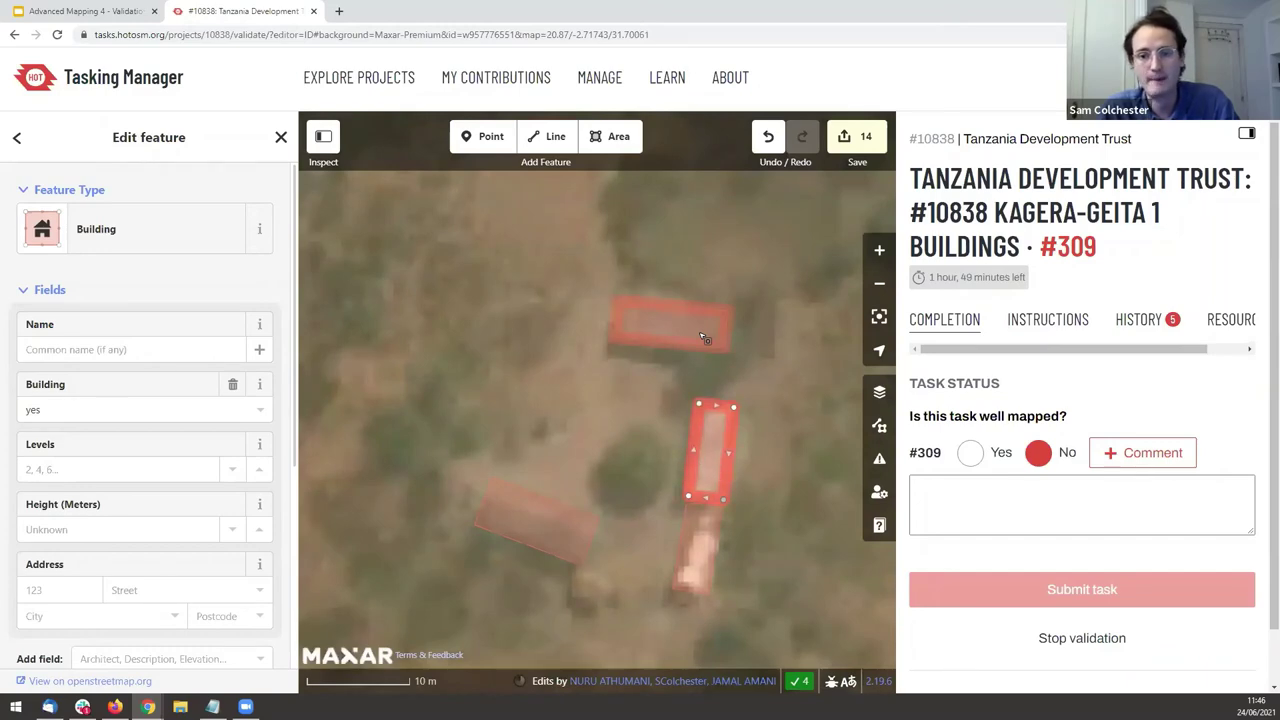
{"action": "scroll", "coordinate": [703, 338], "scroll_direction": "down", "scroll_amount": 5}
{"action": "key", "text": "Escape"}
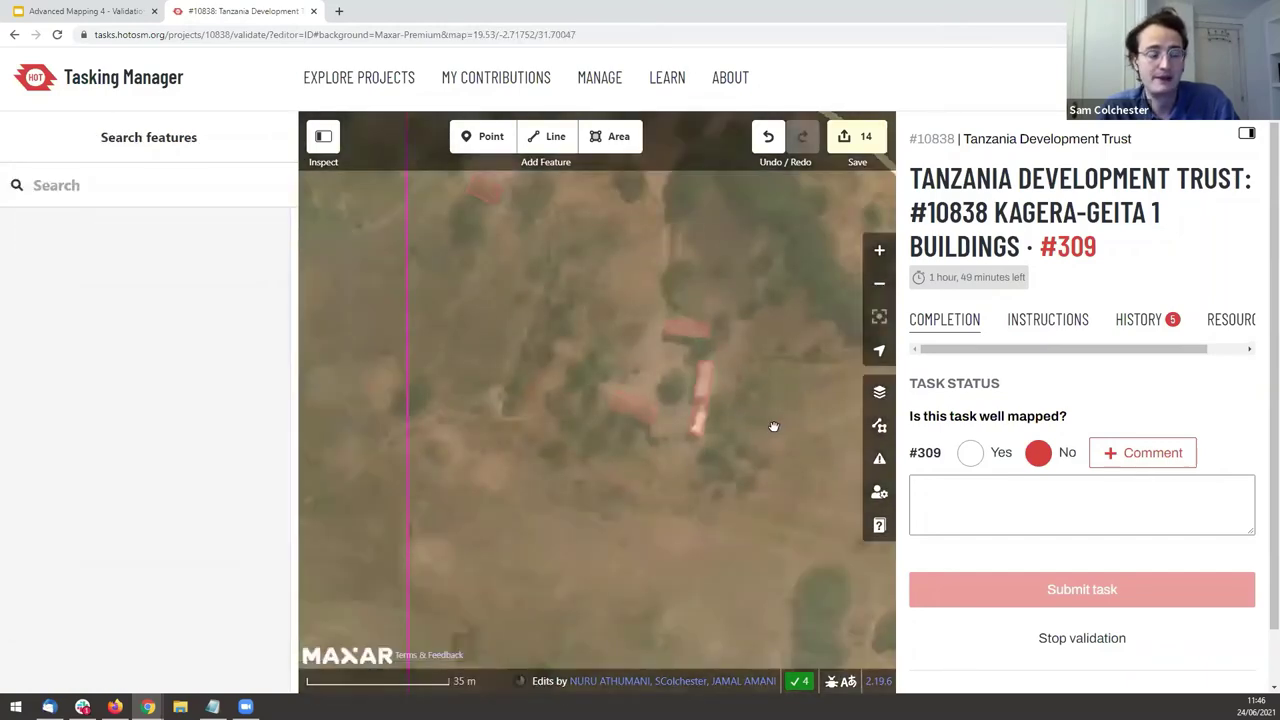
{"action": "scroll", "coordinate": [661, 400], "scroll_direction": "down", "scroll_amount": 3}
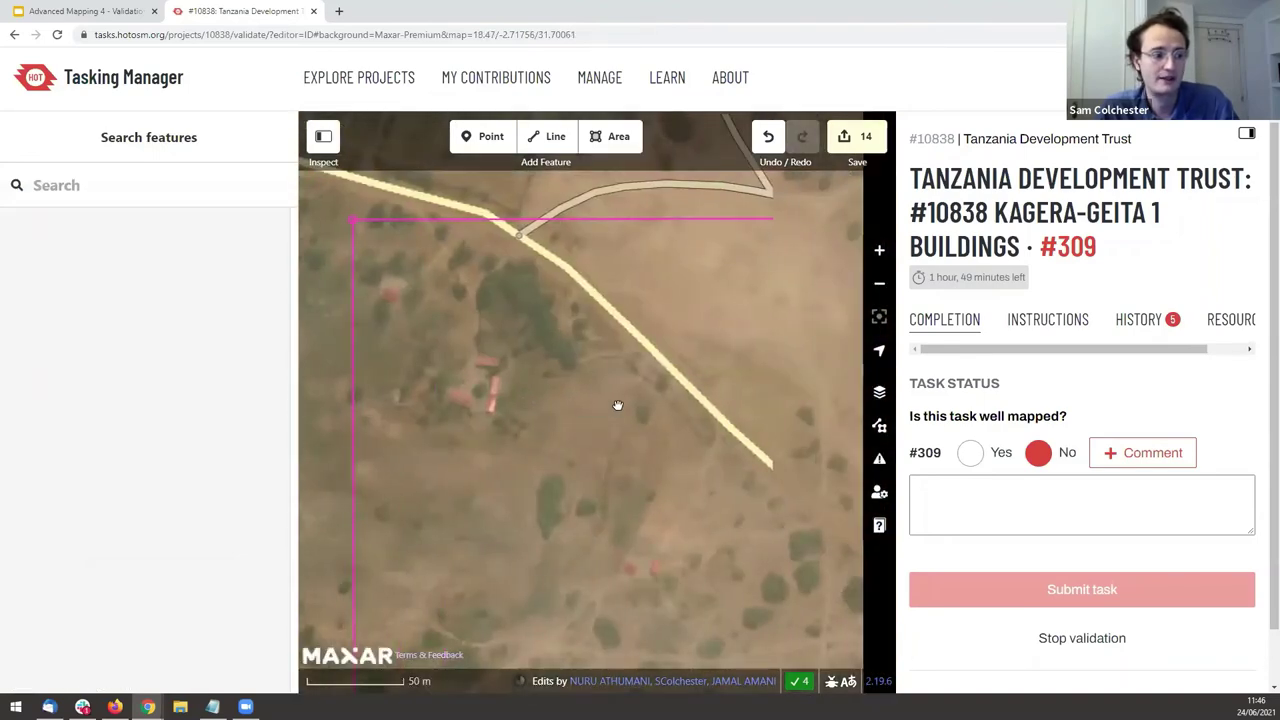
{"action": "scroll", "coordinate": [614, 385], "scroll_direction": "up", "scroll_amount": 2}
{"action": "left_click", "coordinate": [534, 391]}
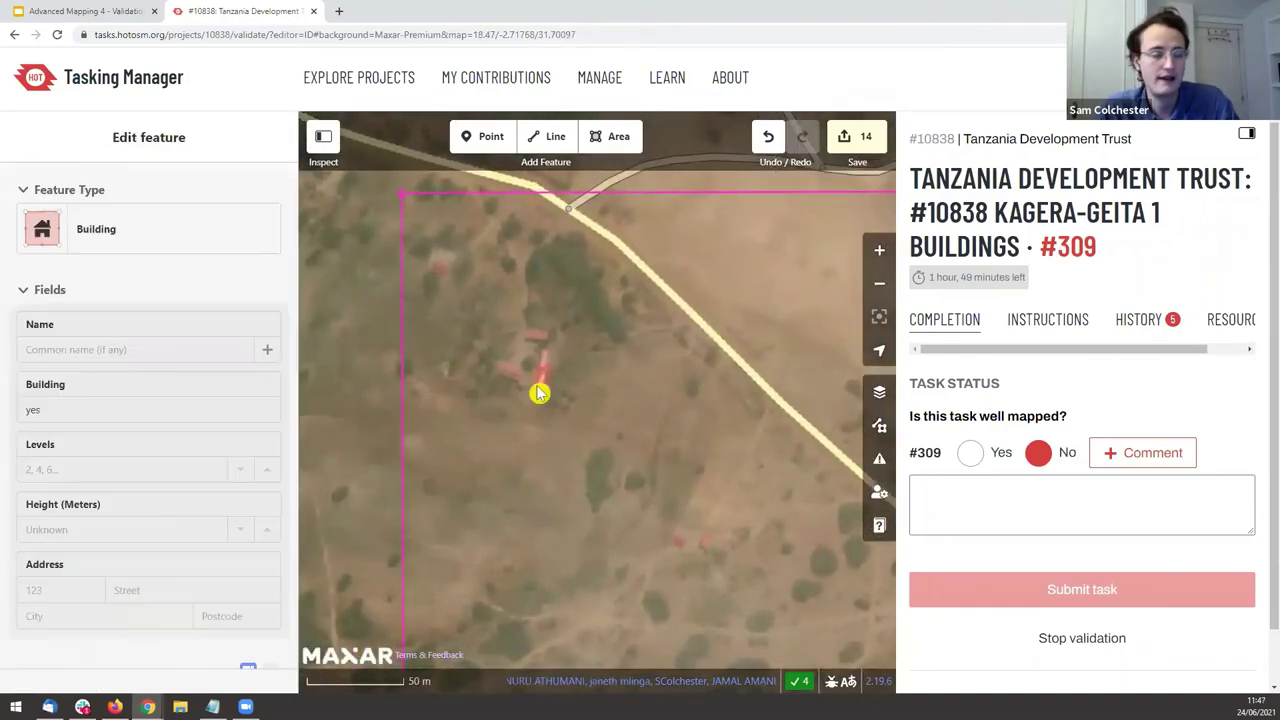
{"action": "scroll", "coordinate": [600, 460], "scroll_direction": "up", "scroll_amount": 4}
{"action": "key", "text": "Escape"}
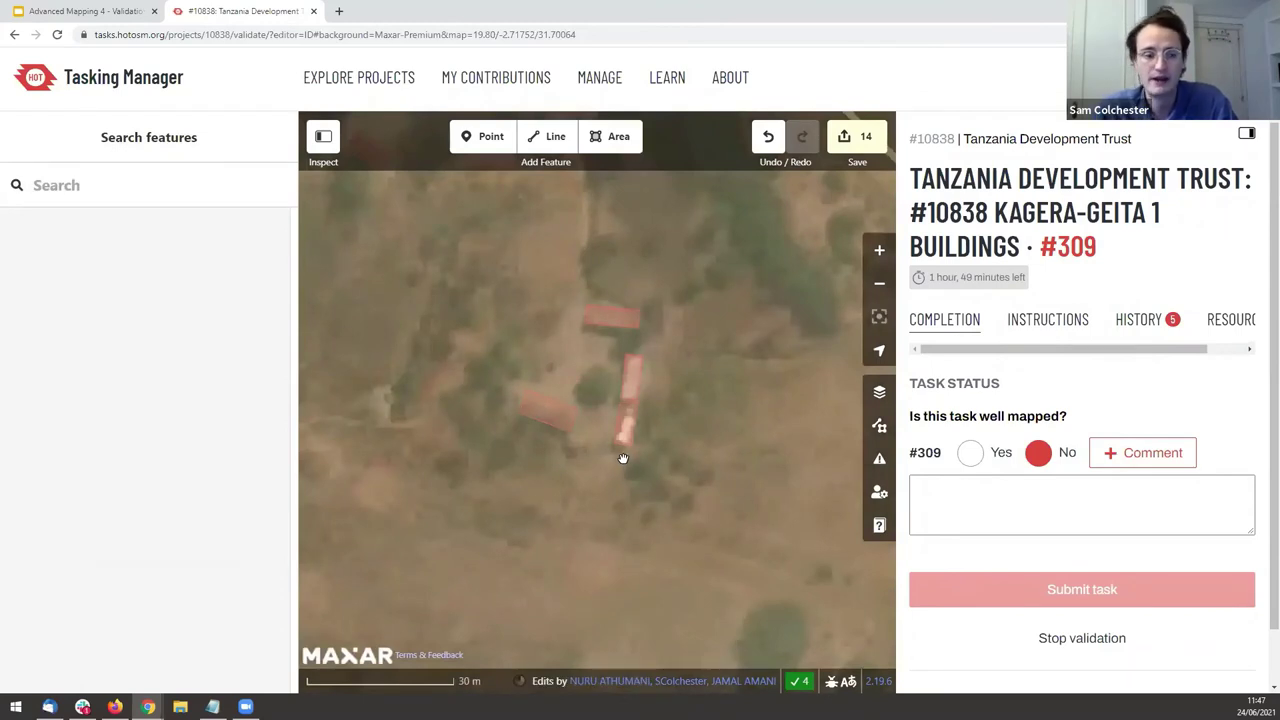
{"action": "left_click", "coordinate": [627, 414]}
{"action": "key", "text": "Escape"}
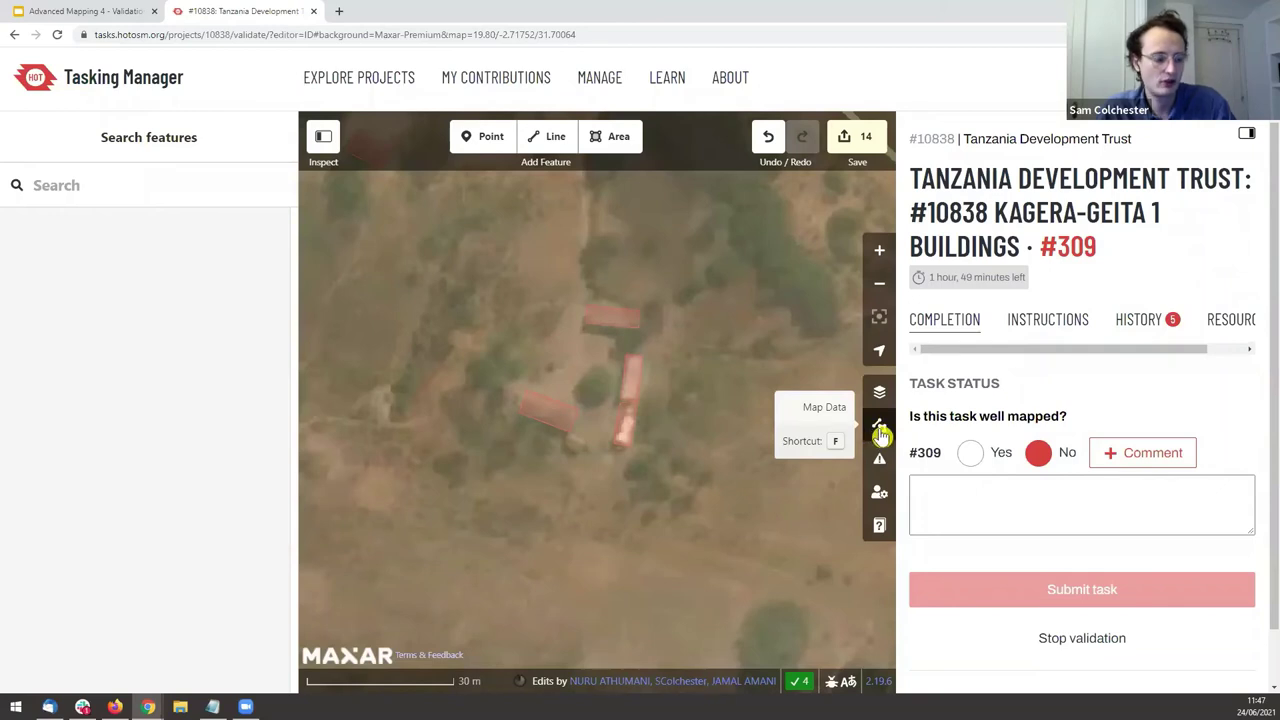
Enable the ImproveOSM and Osmose issue layers in Map Data, then close the pane
{"action": "left_click", "coordinate": [880, 432]}
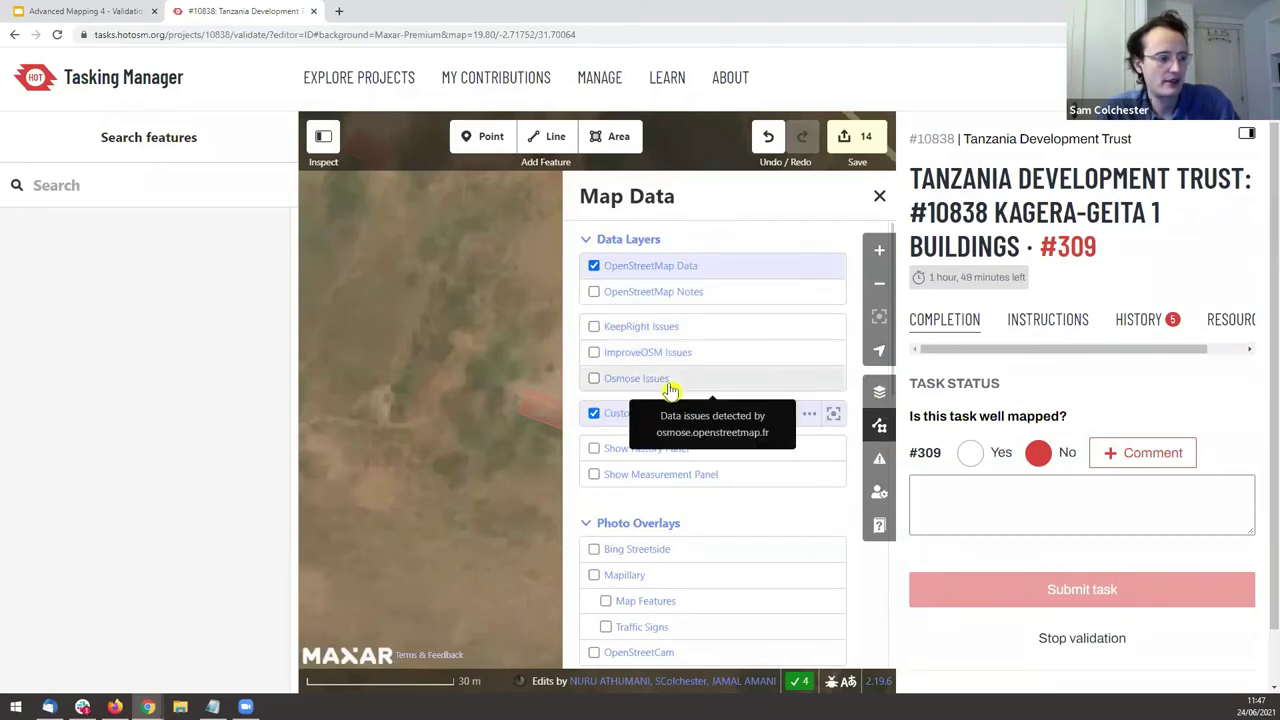
{"action": "left_click", "coordinate": [594, 330]}
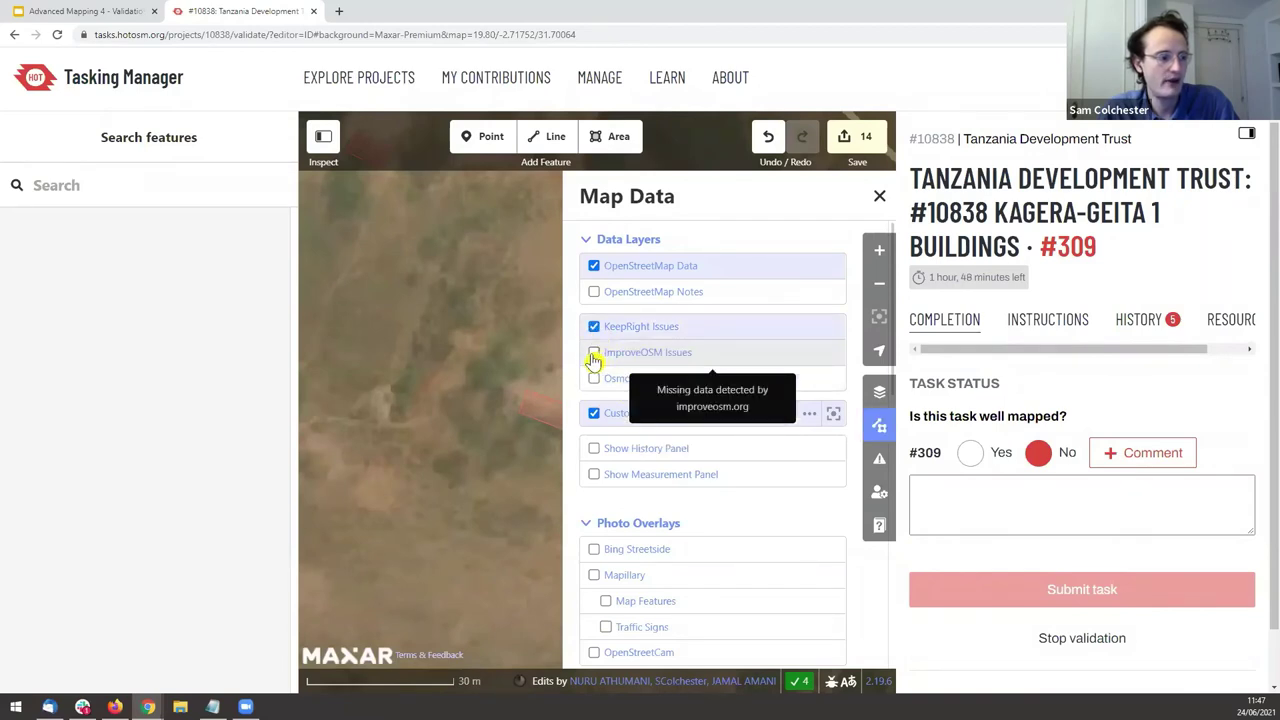
{"action": "left_click", "coordinate": [594, 353]}
{"action": "left_click", "coordinate": [594, 379]}
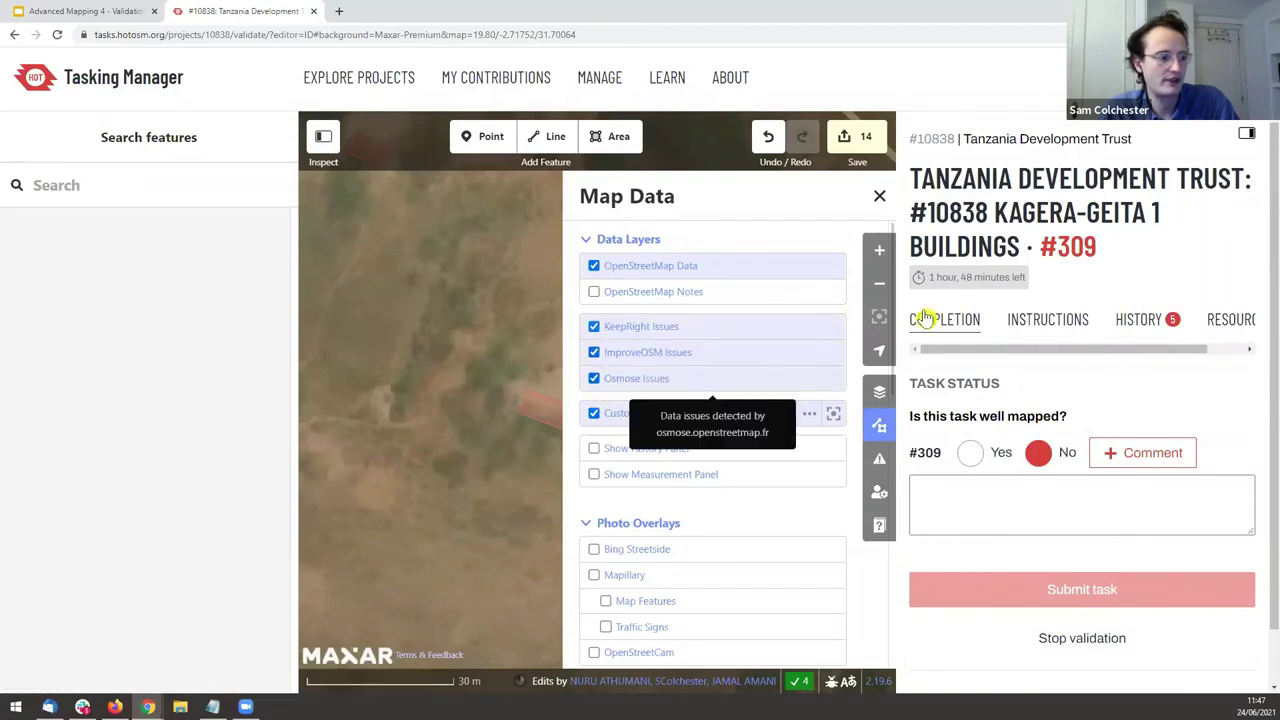
{"action": "left_click", "coordinate": [879, 196]}
Centre the task boundary in view and zoom in to a mapped building
{"action": "scroll", "coordinate": [722, 382], "scroll_direction": "down", "scroll_amount": 3}
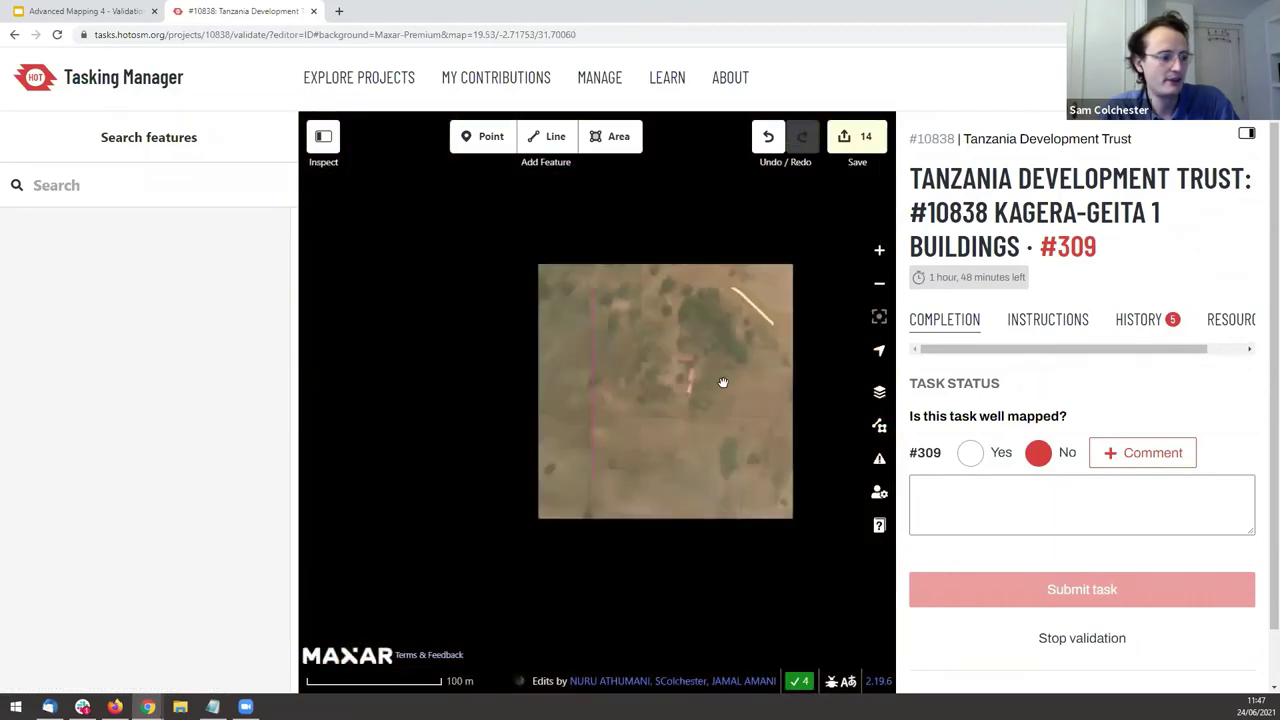
{"action": "scroll", "coordinate": [737, 394], "scroll_direction": "down", "scroll_amount": 2}
{"action": "left_click_drag", "start_coordinate": [629, 360], "coordinate": [616, 523]}
{"action": "scroll", "coordinate": [603, 508], "scroll_direction": "down", "scroll_amount": 3}
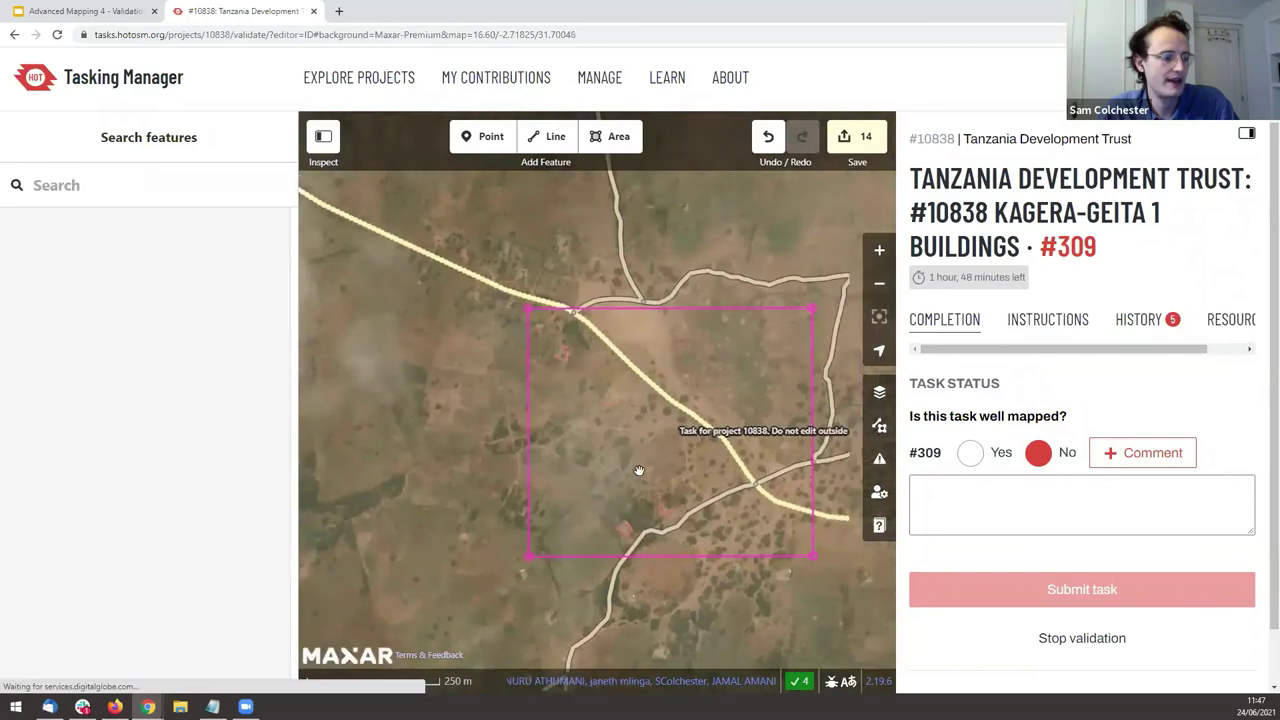
{"action": "scroll", "coordinate": [639, 470], "scroll_direction": "up", "scroll_amount": 5}
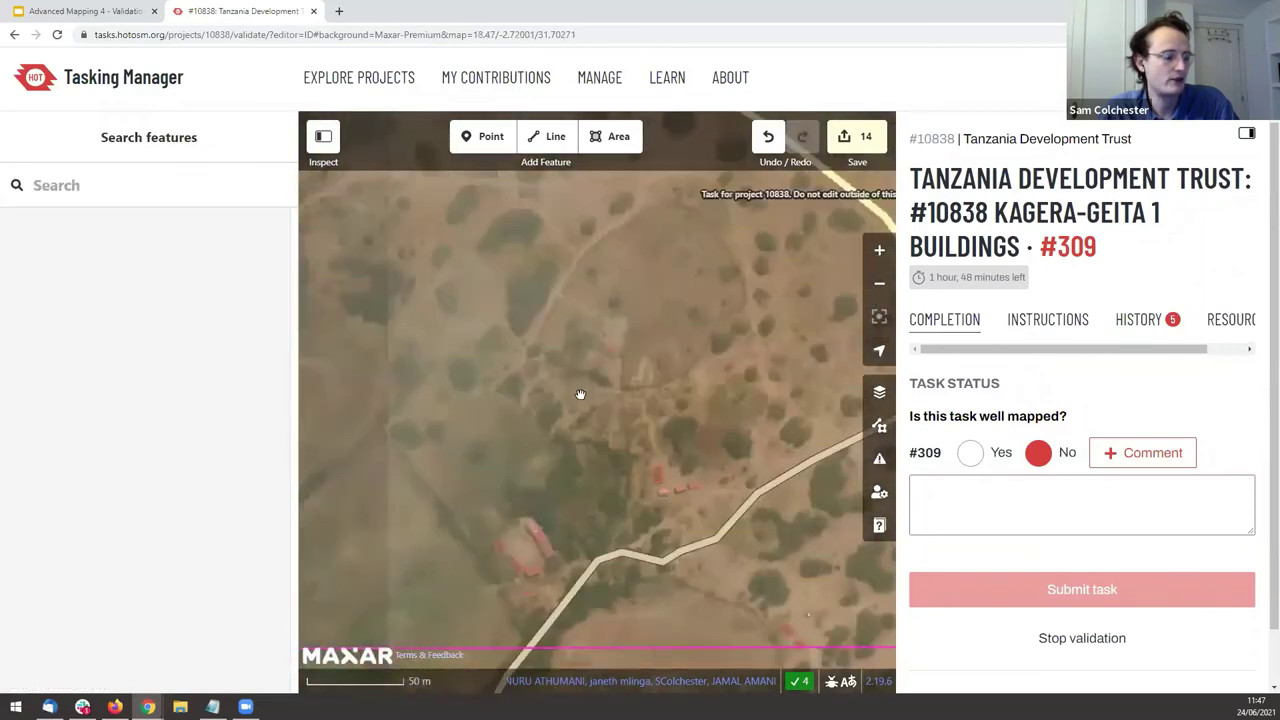
{"action": "scroll", "coordinate": [583, 480], "scroll_direction": "up", "scroll_amount": 6}
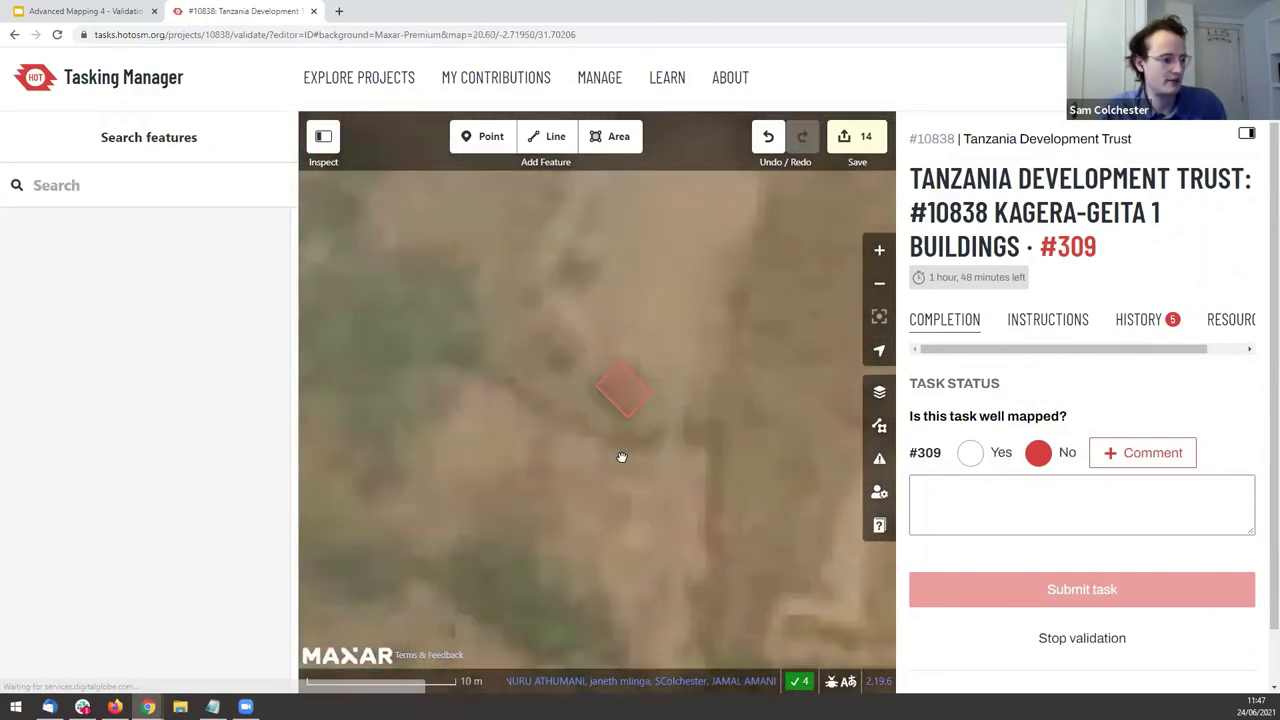
{"action": "scroll", "coordinate": [608, 433], "scroll_direction": "up", "scroll_amount": 5}
{"action": "key", "text": "3"}
{"action": "left_click", "coordinate": [602, 433]}
{"action": "left_click", "coordinate": [600, 386]}
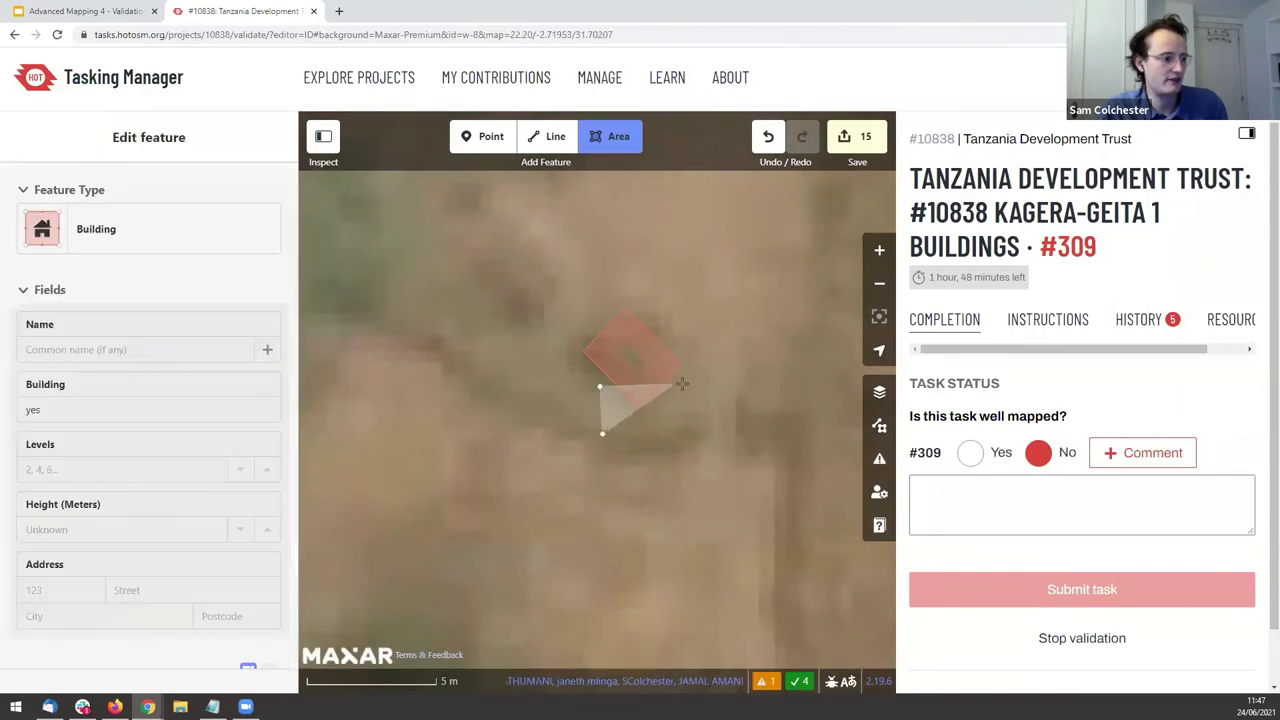
{"action": "left_click", "coordinate": [681, 384]}
{"action": "double_click", "coordinate": [676, 440]}
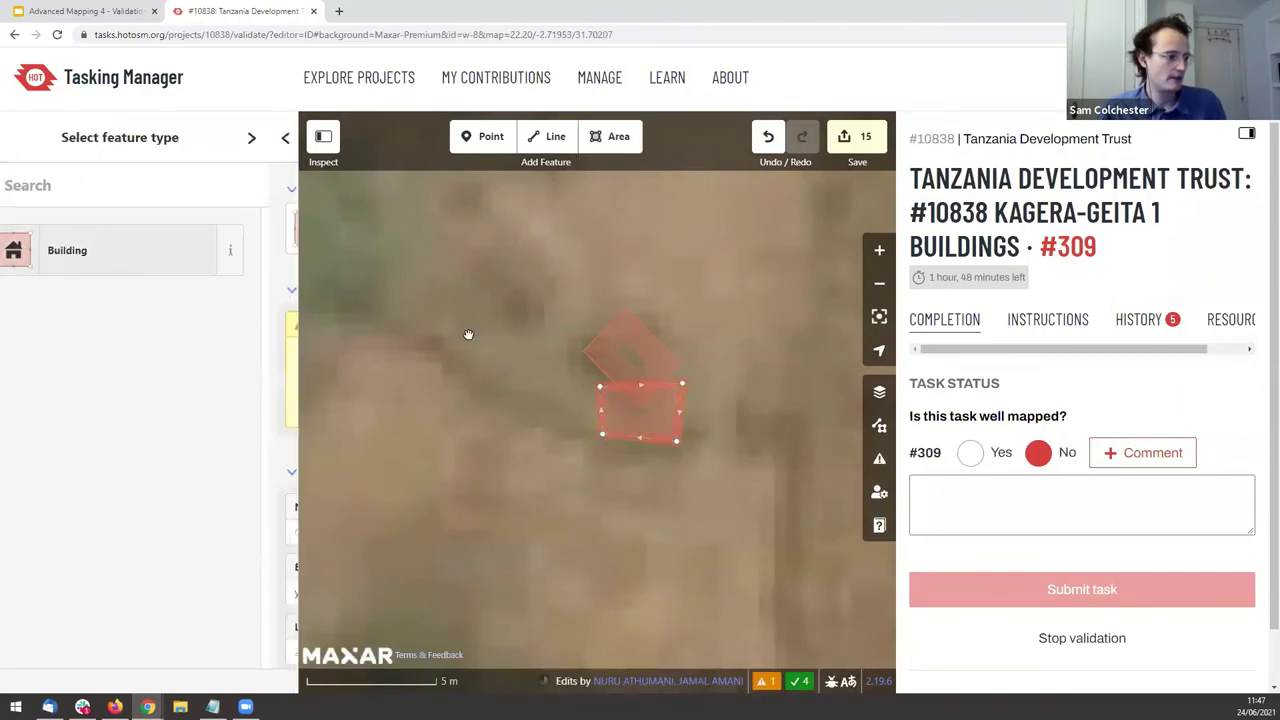
{"action": "key", "text": "Return"}
{"action": "key", "text": "q"}
{"action": "key", "text": "Escape"}
{"action": "scroll", "coordinate": [452, 420], "scroll_direction": "down", "scroll_amount": 5}
{"action": "scroll", "coordinate": [600, 446], "scroll_direction": "up", "scroll_amount": 5}
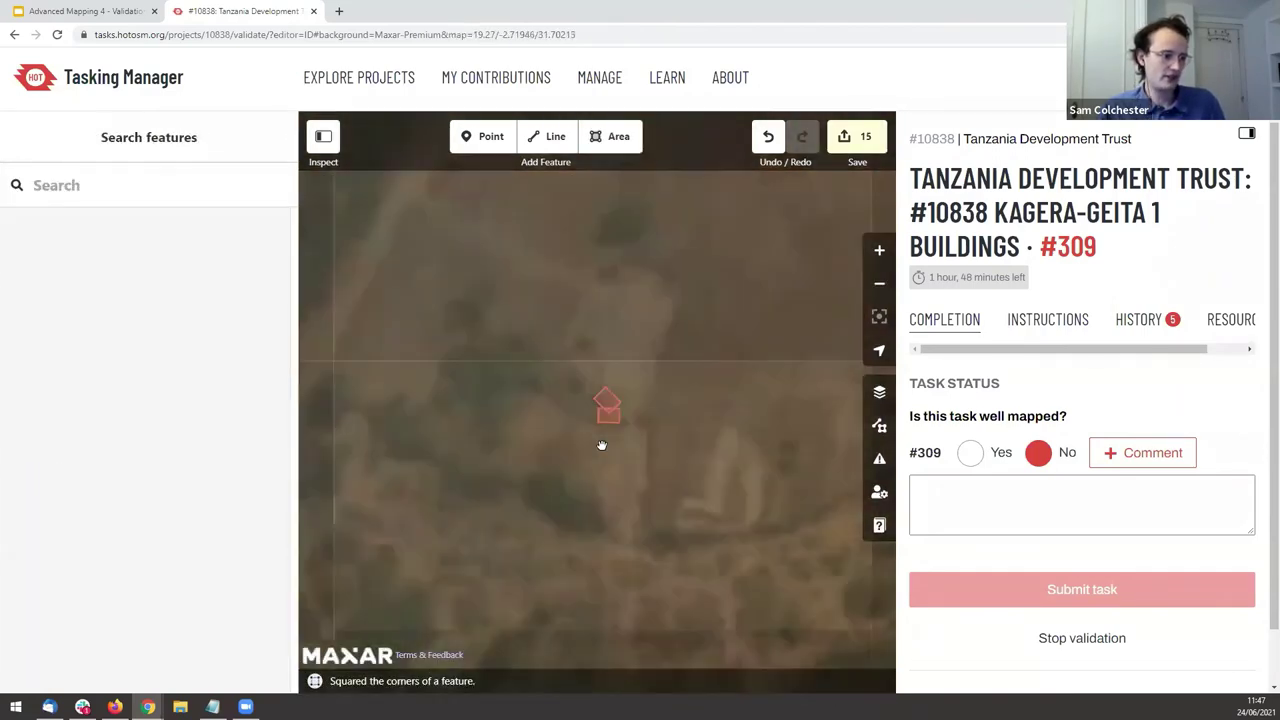
{"action": "left_click", "coordinate": [650, 382]}
{"action": "key", "text": "ctrl+BackSpace"}
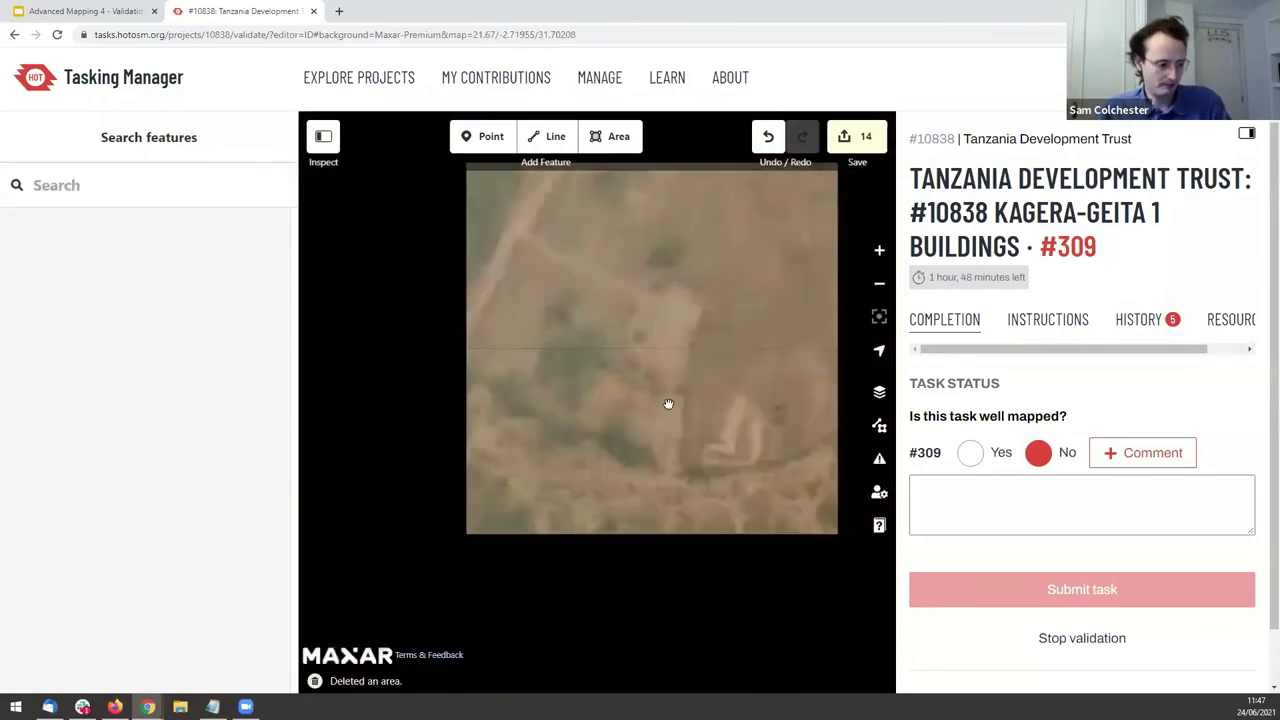
{"action": "scroll", "coordinate": [603, 371], "scroll_direction": "down", "scroll_amount": 5}
{"action": "left_click_drag", "start_coordinate": [484, 356], "coordinate": [299, 391]}
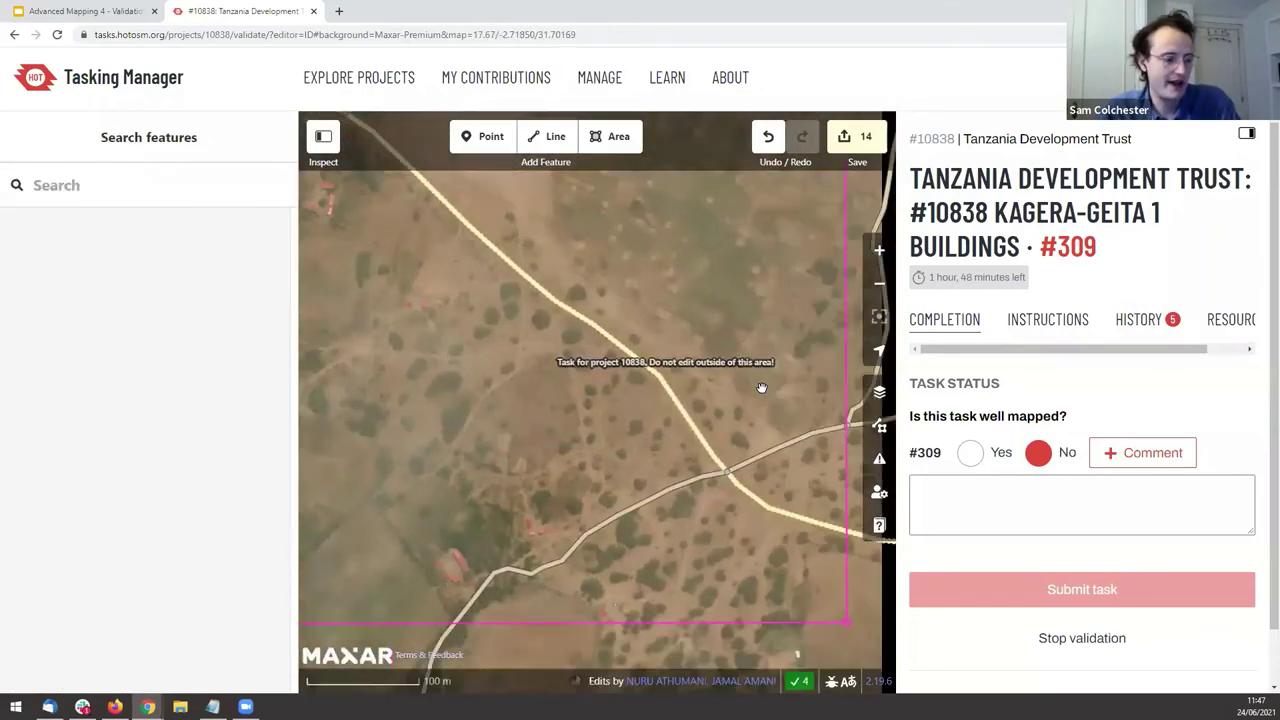
{"action": "left_click", "coordinate": [884, 426]}
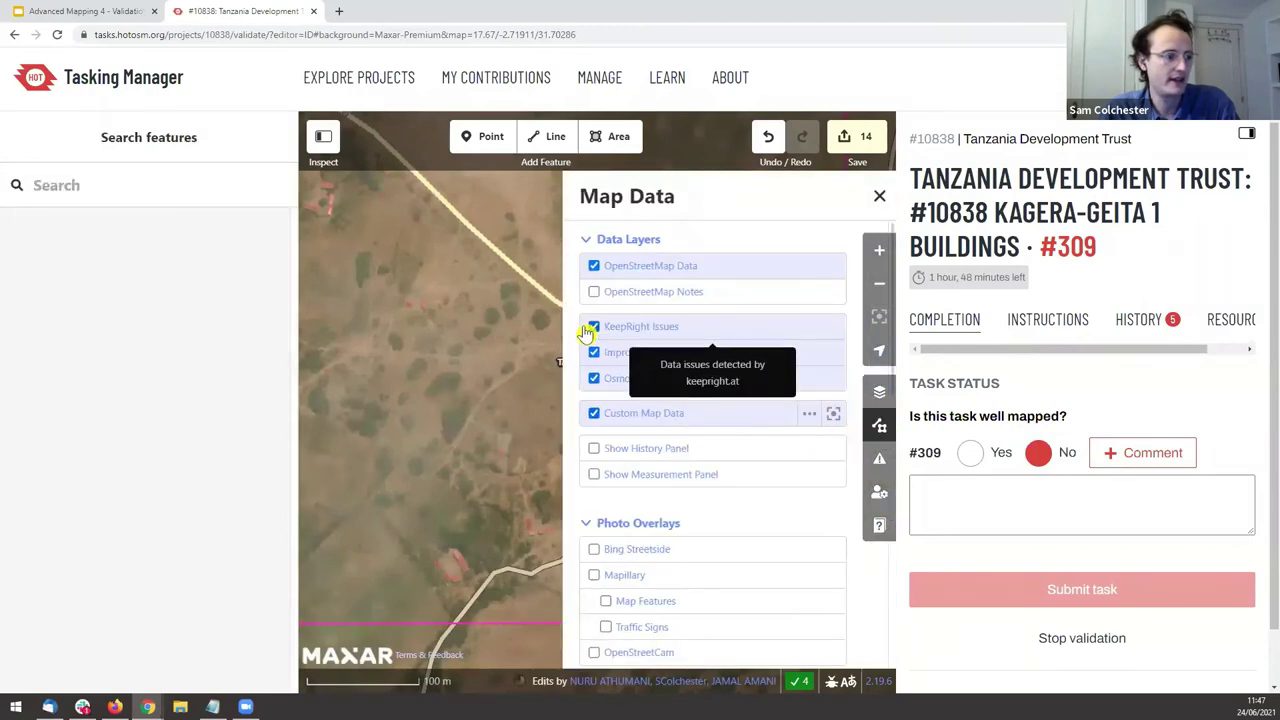
{"action": "left_click", "coordinate": [879, 196]}
{"action": "scroll", "coordinate": [686, 340], "scroll_direction": "down", "scroll_amount": 3}
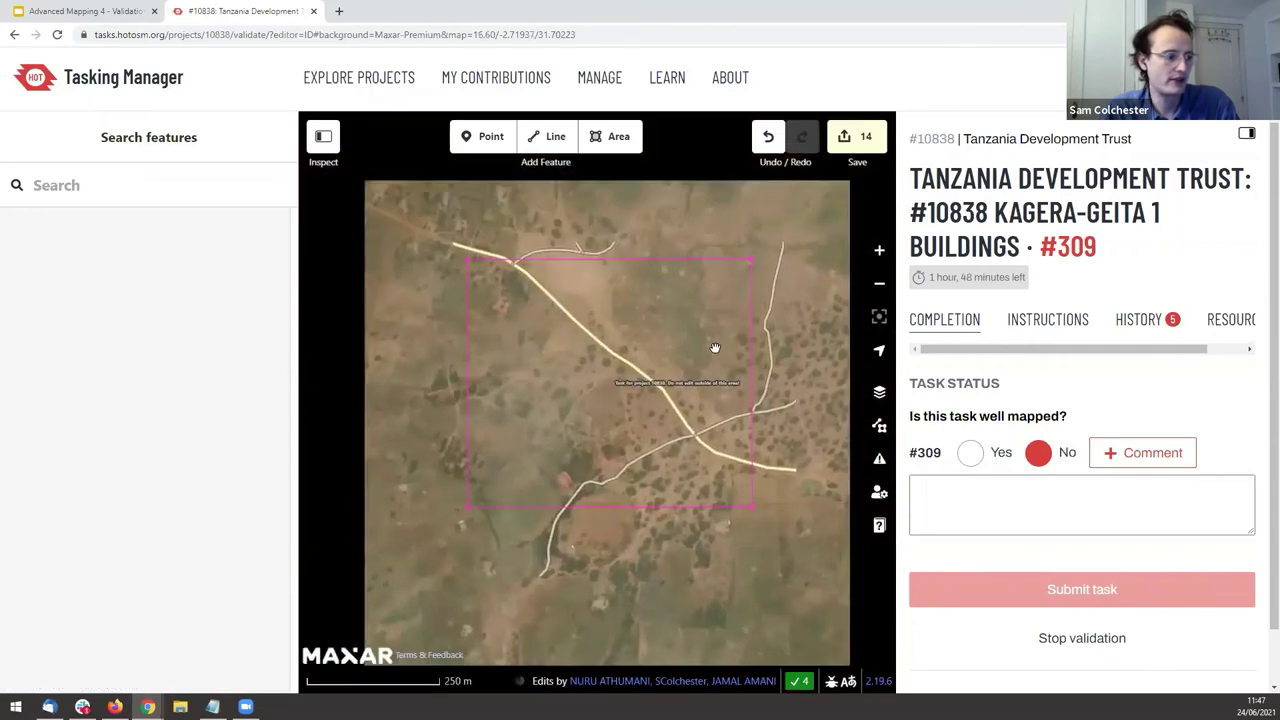
Disconnect the lower narrow building from the building stacked above it
{"action": "scroll", "coordinate": [571, 423], "scroll_direction": "up", "scroll_amount": 3}
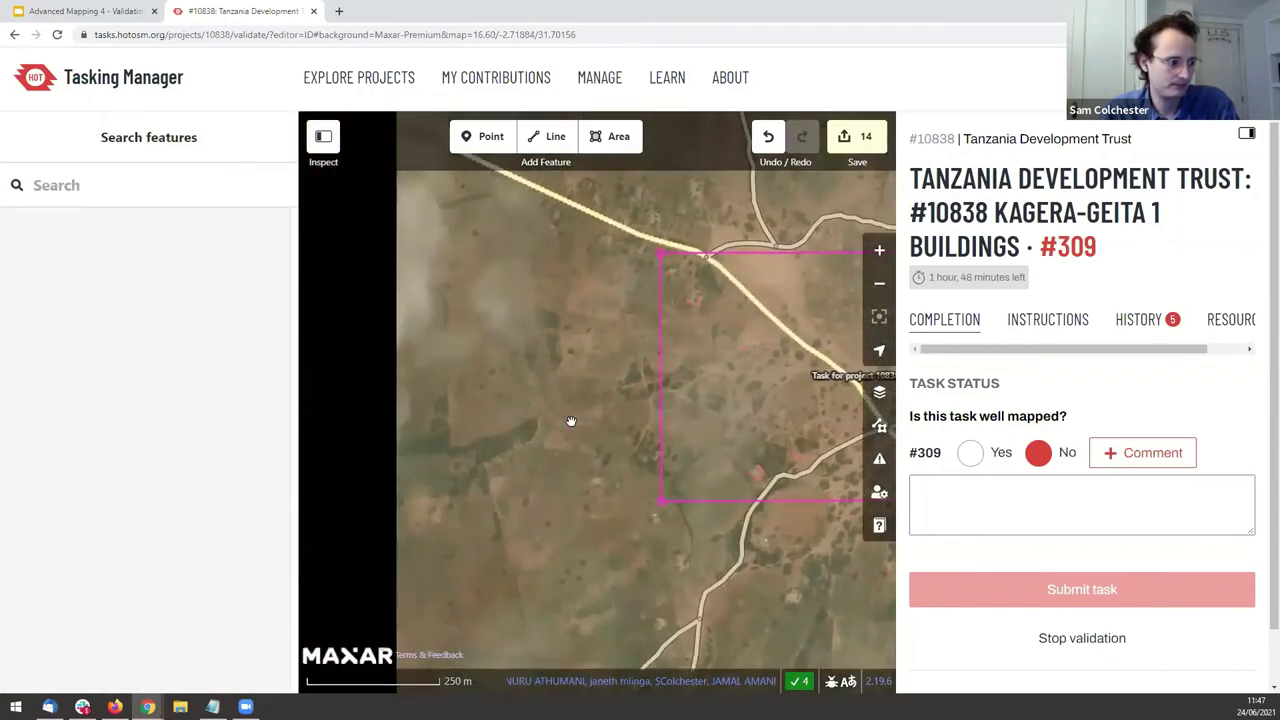
{"action": "scroll", "coordinate": [653, 358], "scroll_direction": "up", "scroll_amount": 8}
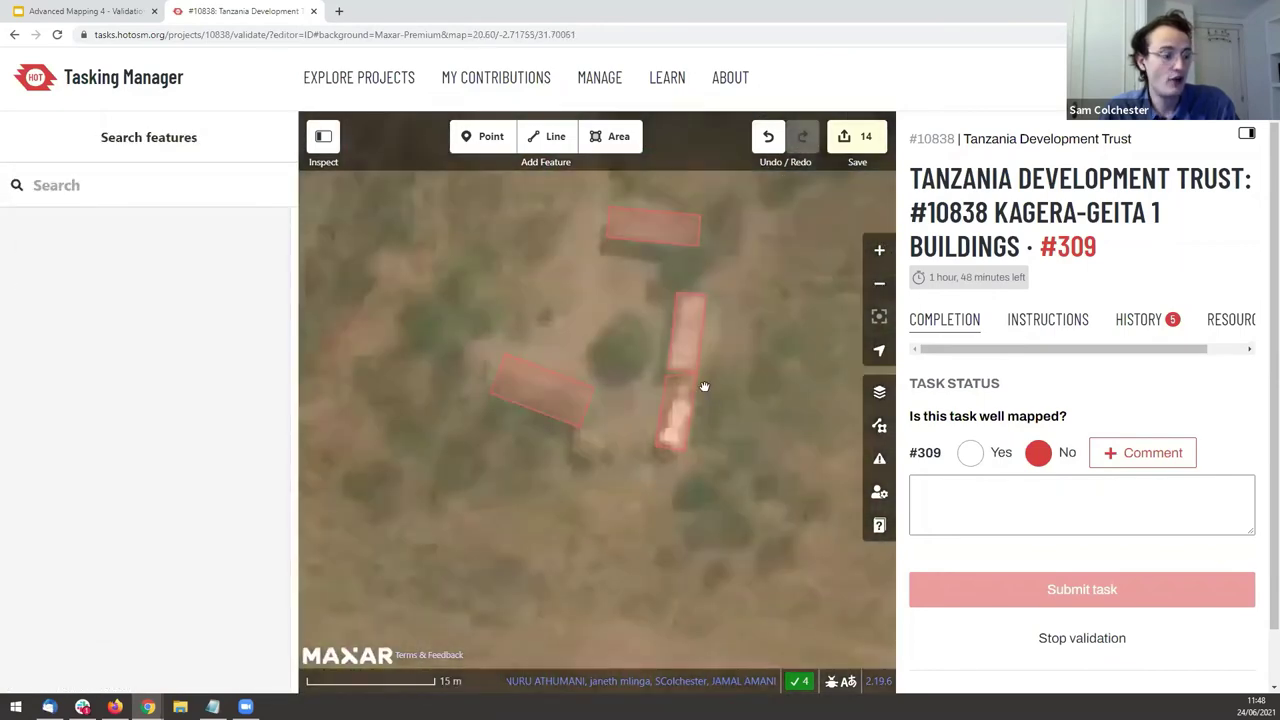
{"action": "scroll", "coordinate": [705, 387], "scroll_direction": "up", "scroll_amount": 5}
{"action": "left_click", "coordinate": [674, 357]}
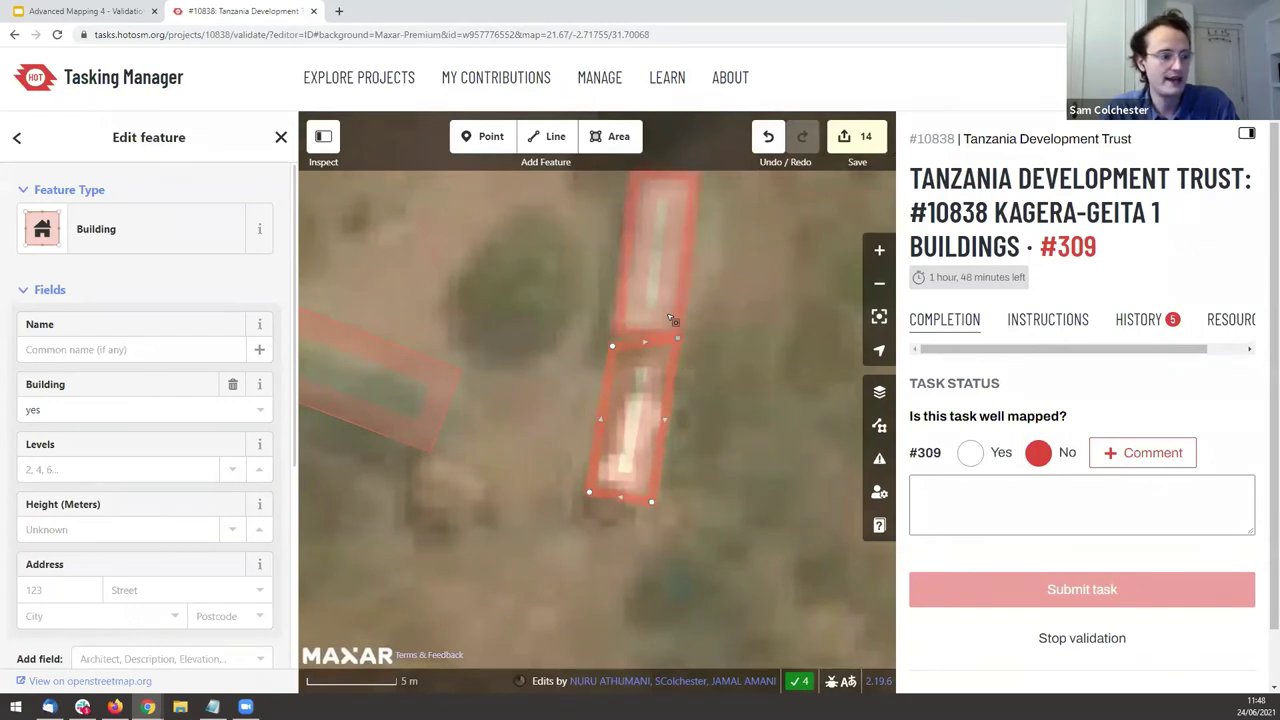
{"action": "right_click", "coordinate": [675, 378]}
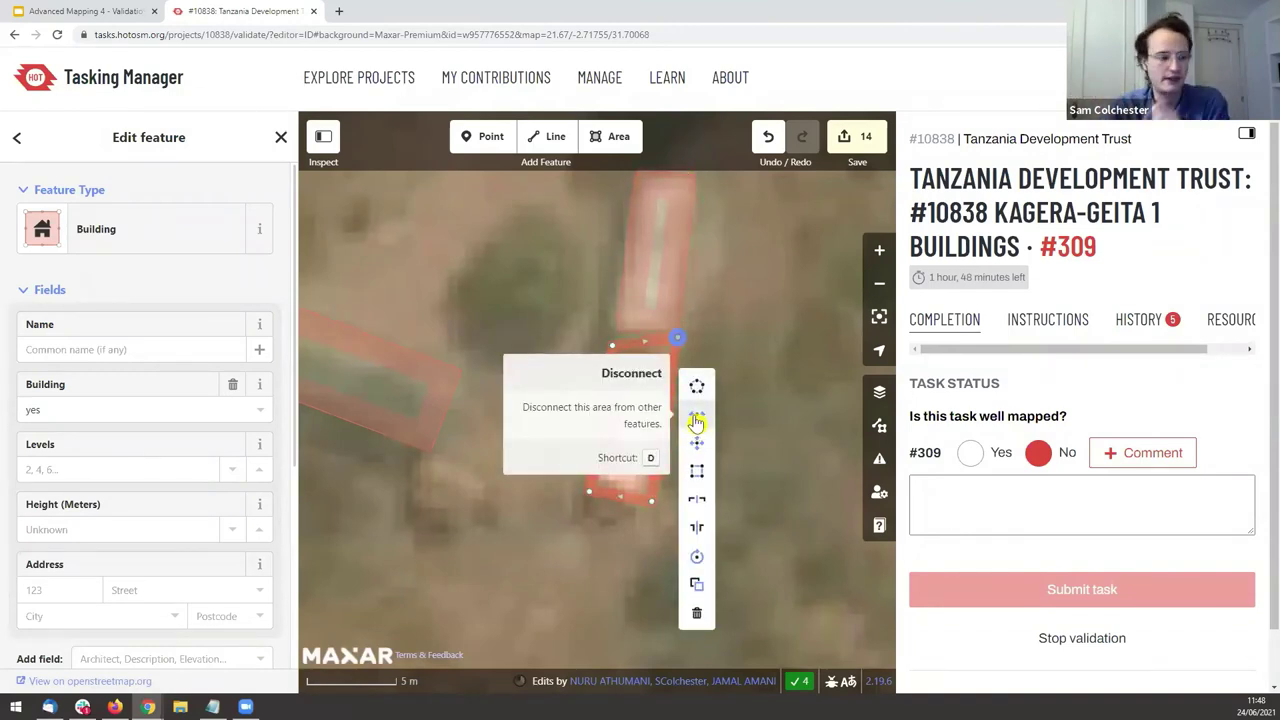
{"action": "left_click", "coordinate": [697, 422]}
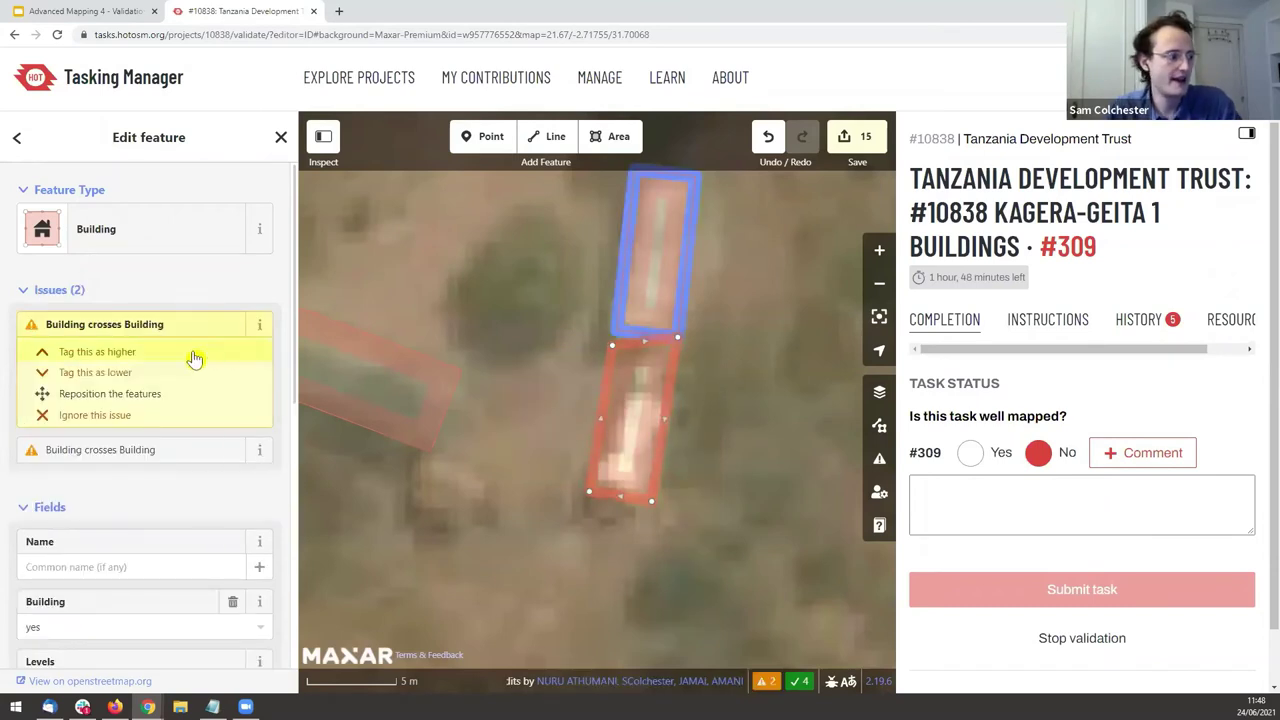
{"action": "scroll", "coordinate": [684, 352], "scroll_direction": "up", "scroll_amount": 1}
{"action": "scroll", "coordinate": [675, 340], "scroll_direction": "up", "scroll_amount": 2}
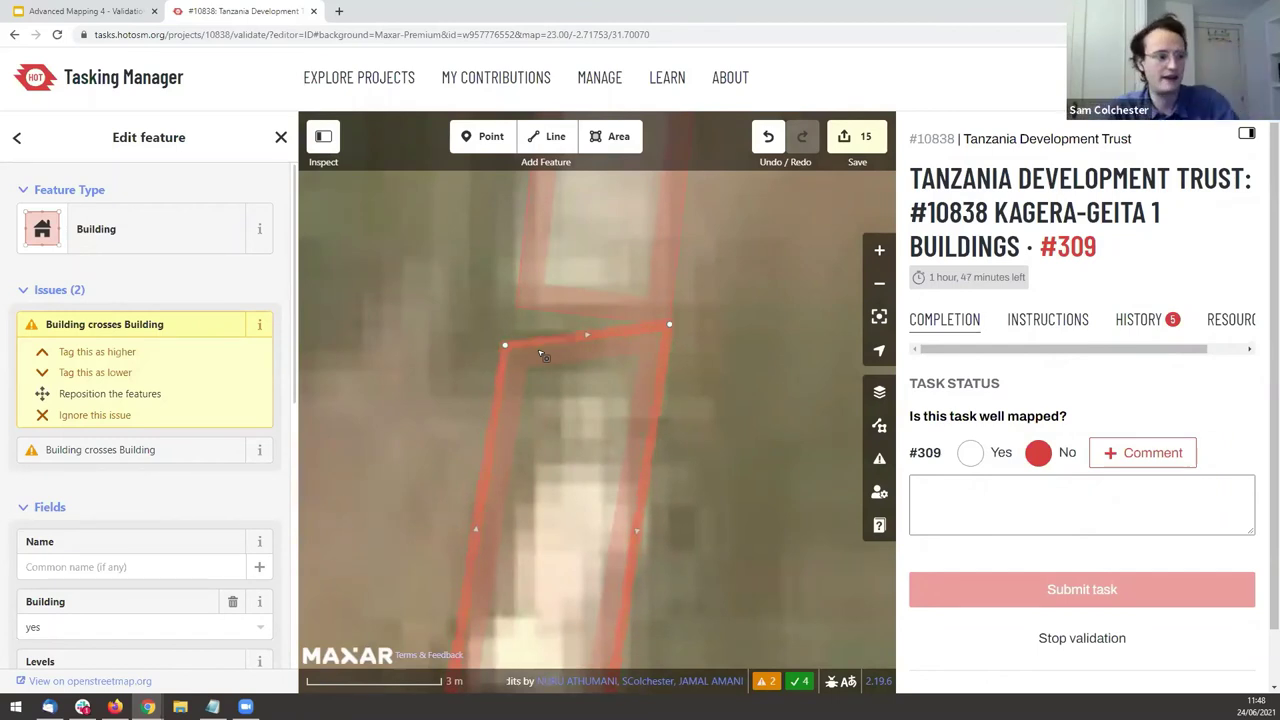
Drag the lower narrow building's corners onto its roof edges and square it
{"action": "scroll", "coordinate": [595, 350], "scroll_direction": "down", "scroll_amount": 3}
{"action": "right_click", "coordinate": [692, 320]}
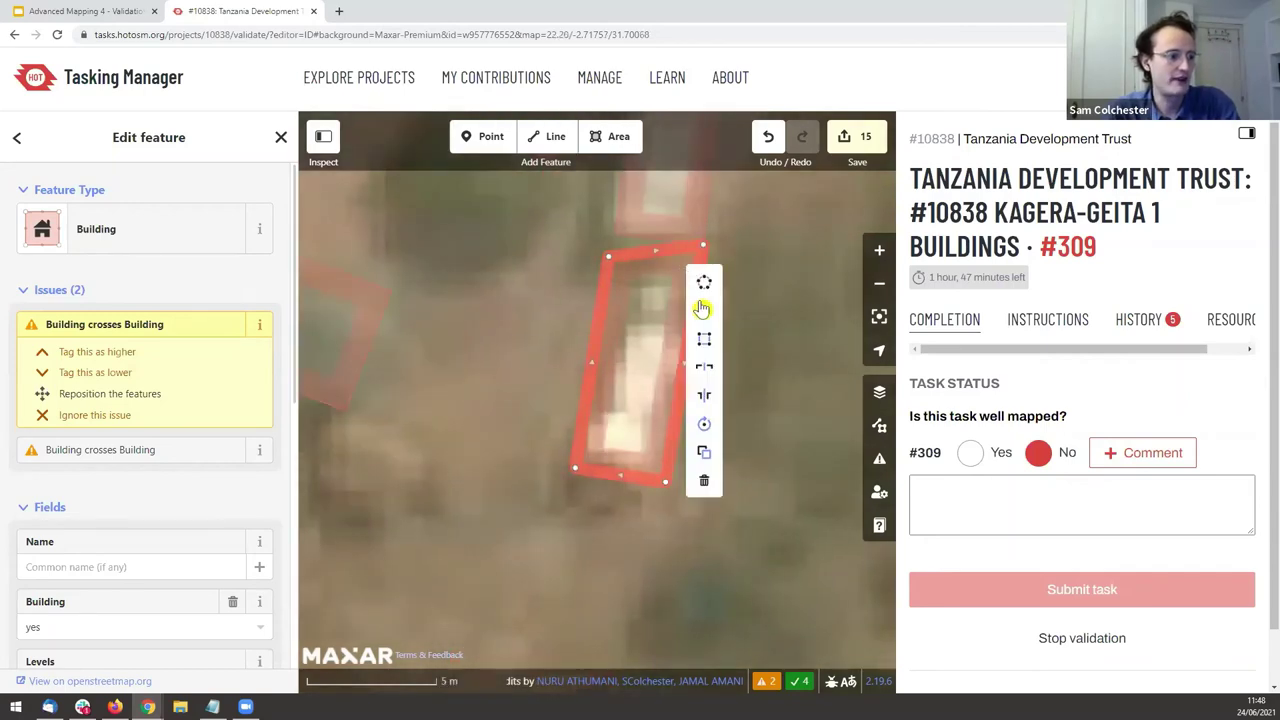
{"action": "key", "text": "Escape"}
{"action": "left_click", "coordinate": [696, 350]}
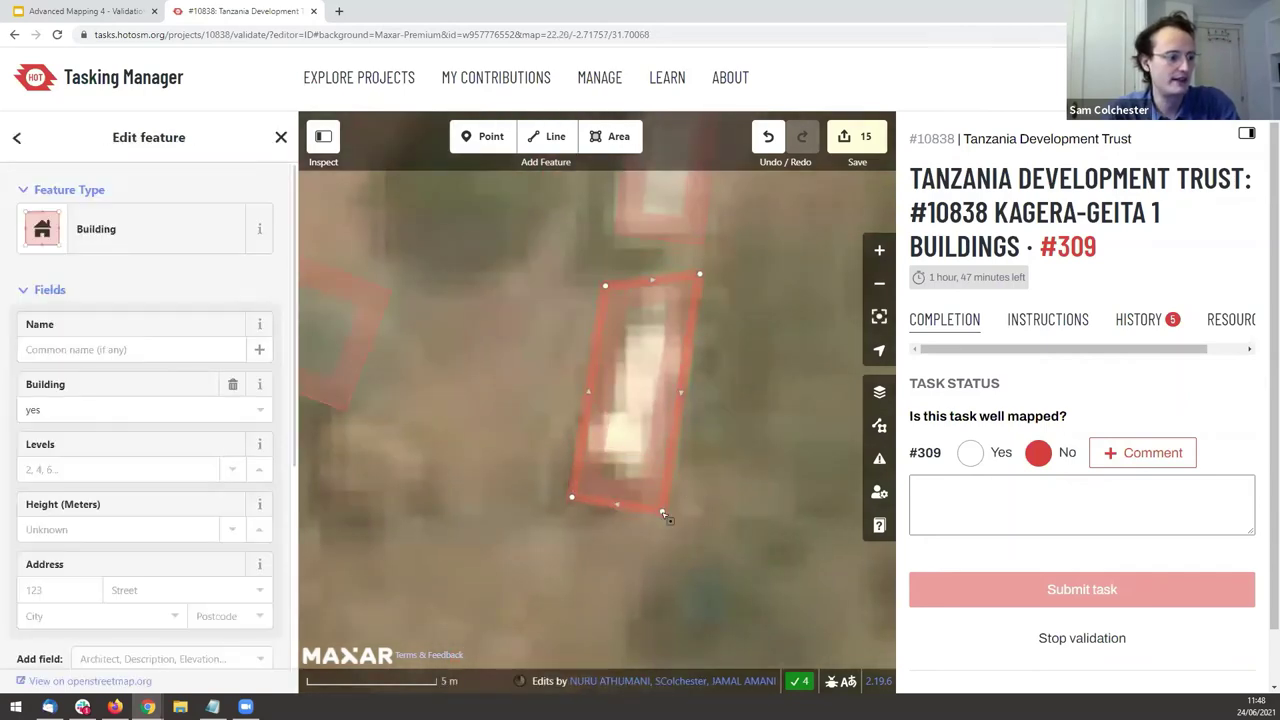
{"action": "left_click_drag", "start_coordinate": [664, 512], "coordinate": [660, 473]}
{"action": "left_click_drag", "start_coordinate": [573, 499], "coordinate": [578, 456]}
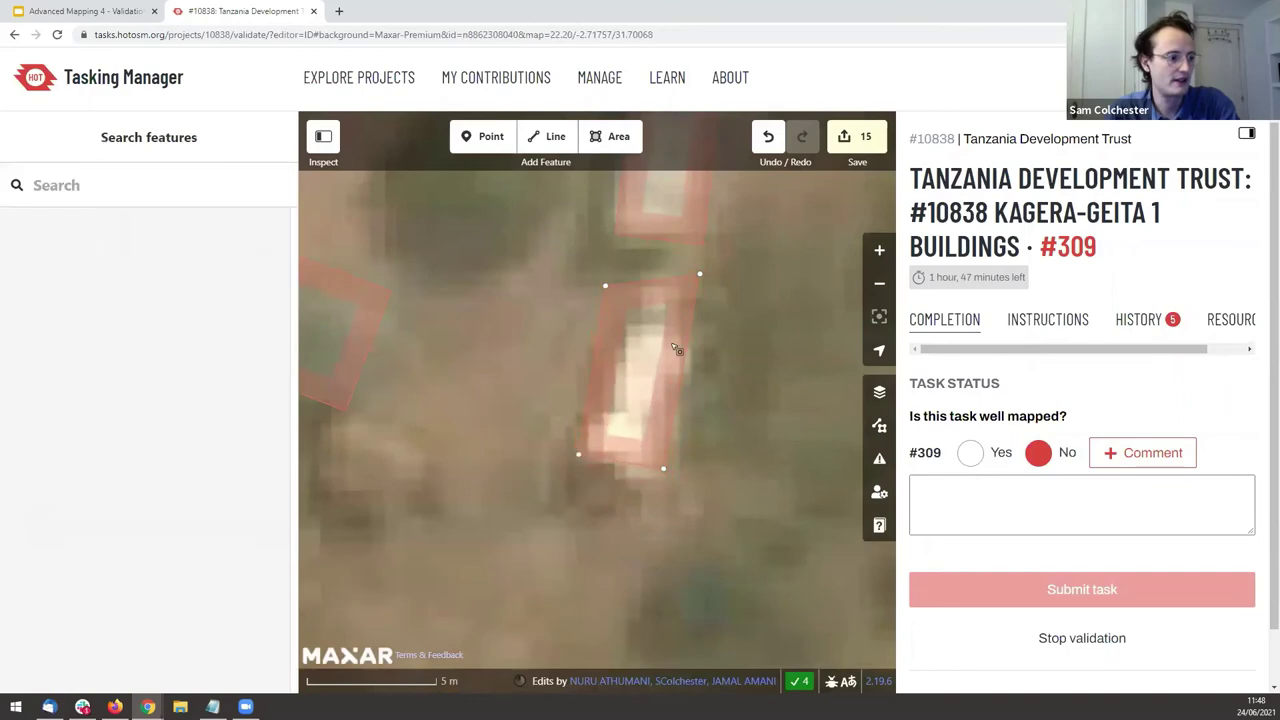
{"action": "left_click_drag", "start_coordinate": [699, 274], "coordinate": [609, 429]}
{"action": "right_click", "coordinate": [697, 322]}
{"action": "left_click", "coordinate": [711, 391]}
{"action": "right_click", "coordinate": [631, 398]}
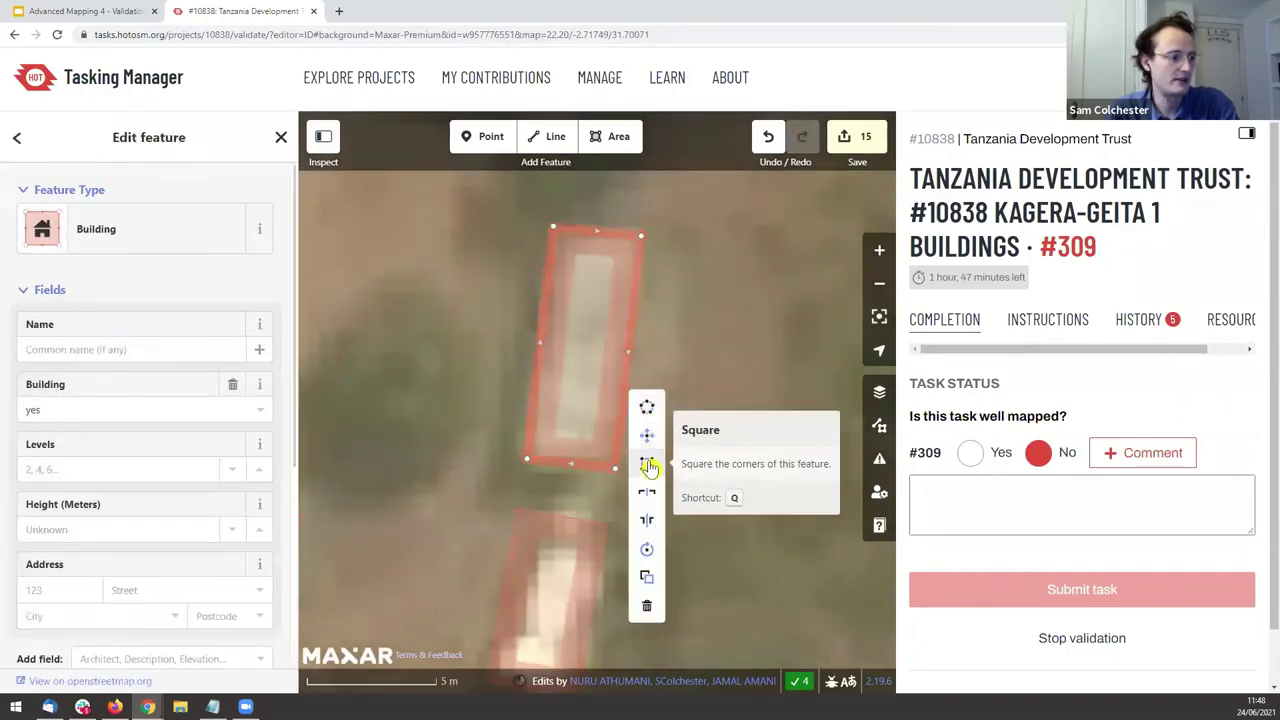
{"action": "left_click", "coordinate": [647, 463]}
{"action": "left_click", "coordinate": [574, 451]}
{"action": "scroll", "coordinate": [574, 451], "scroll_direction": "down", "scroll_amount": 3}
{"action": "scroll", "coordinate": [697, 351], "scroll_direction": "up", "scroll_amount": 5}
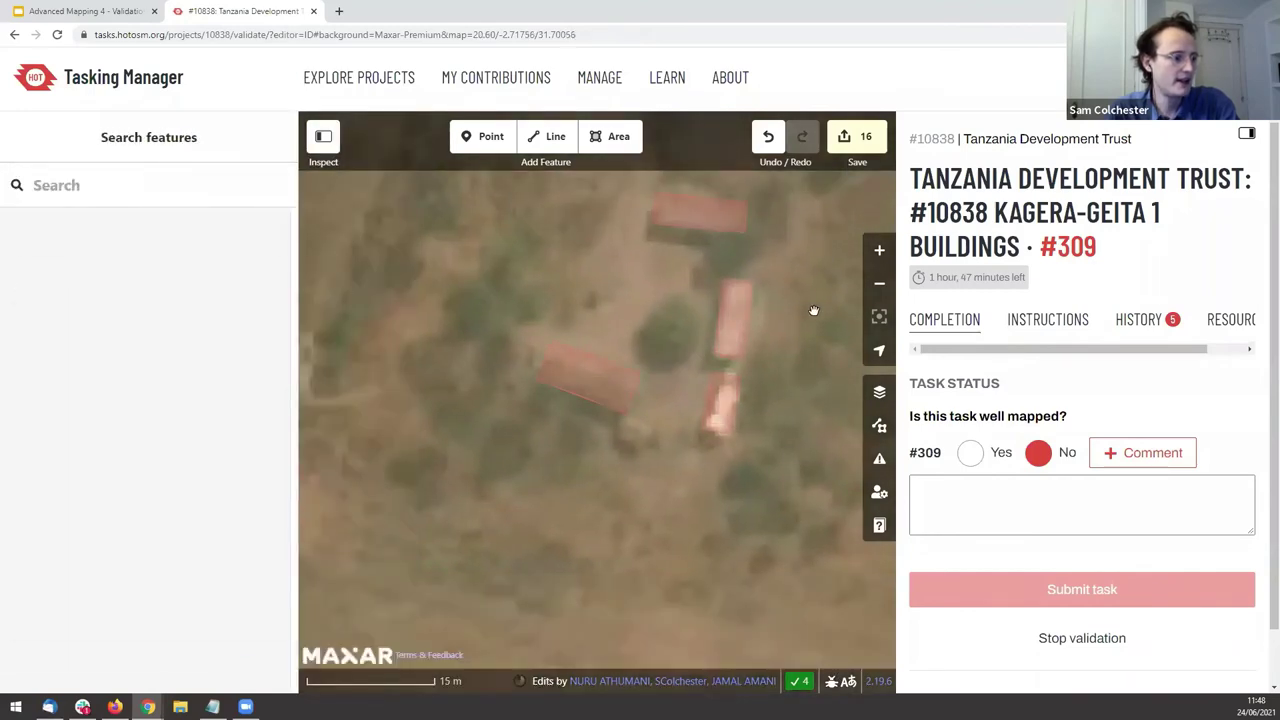
Trace a new four-corner building beside it, tag it Building and square it
{"action": "key", "text": "3"}
{"action": "scroll", "coordinate": [622, 400], "scroll_direction": "up", "scroll_amount": 2}
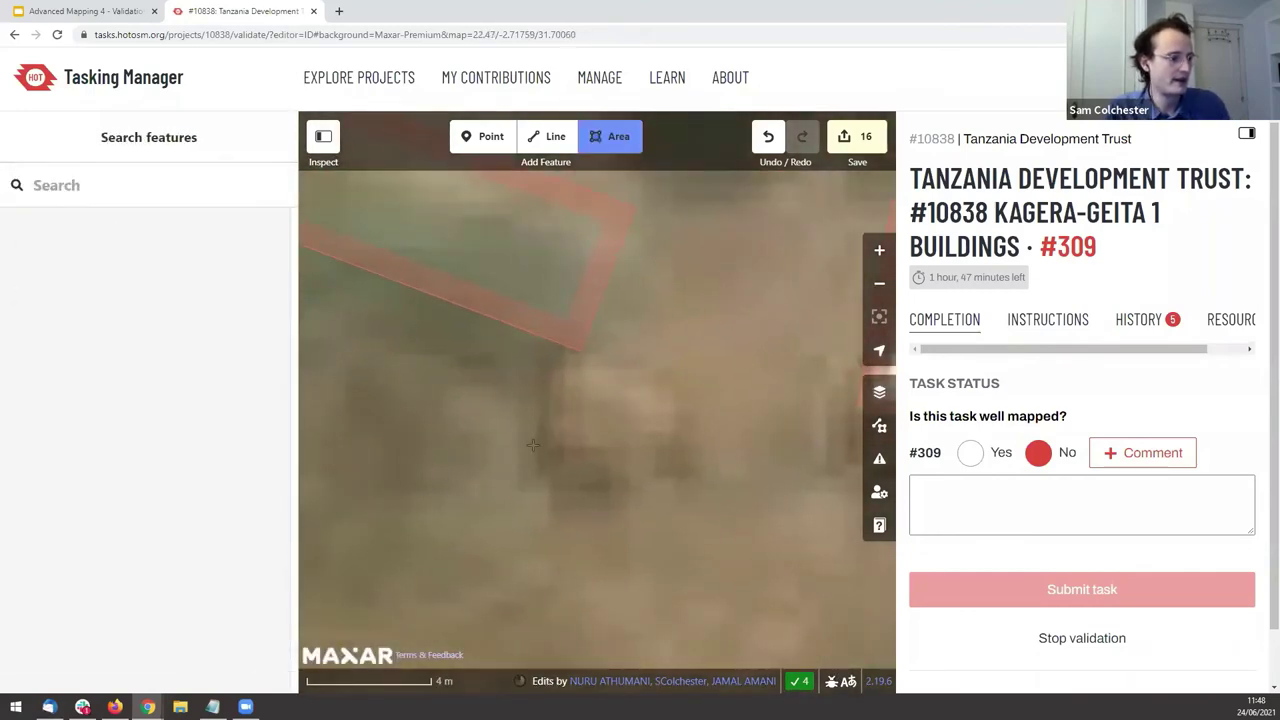
{"action": "left_click", "coordinate": [565, 360]}
{"action": "left_click", "coordinate": [534, 446]}
{"action": "left_click", "coordinate": [666, 394]}
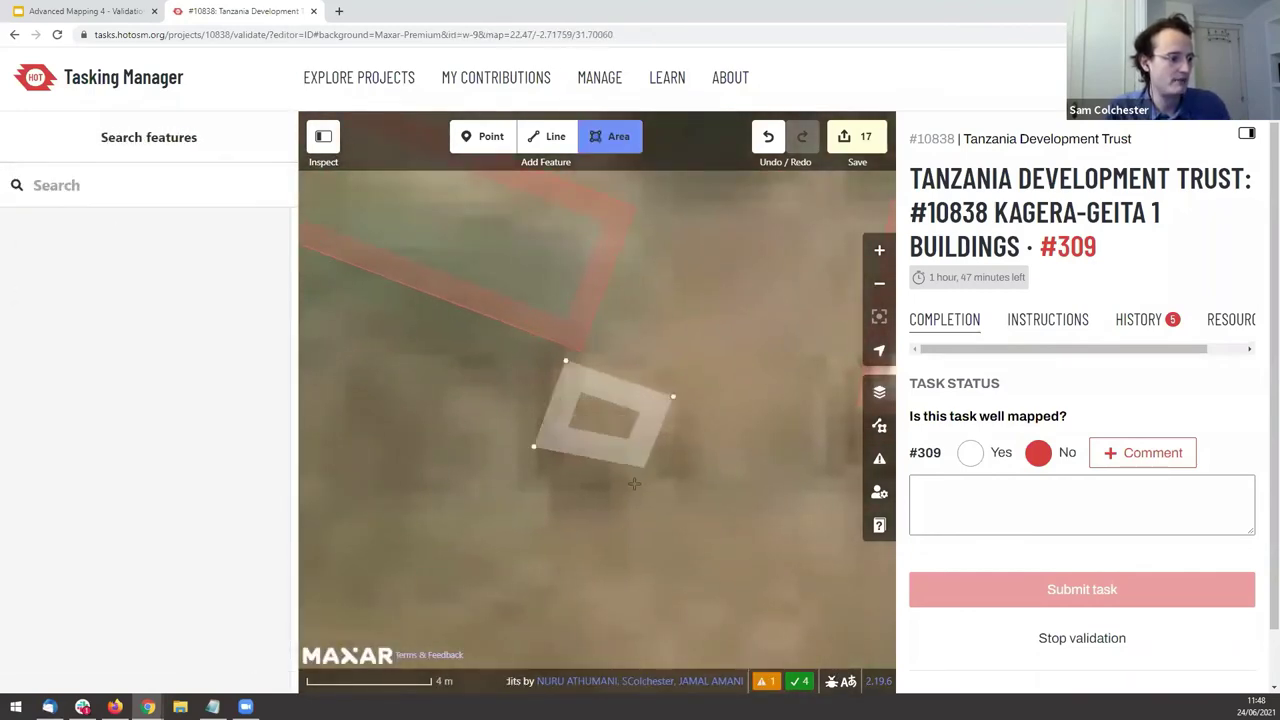
{"action": "left_click", "coordinate": [641, 482]}
{"action": "left_click", "coordinate": [641, 482]}
{"action": "left_click", "coordinate": [216, 265]}
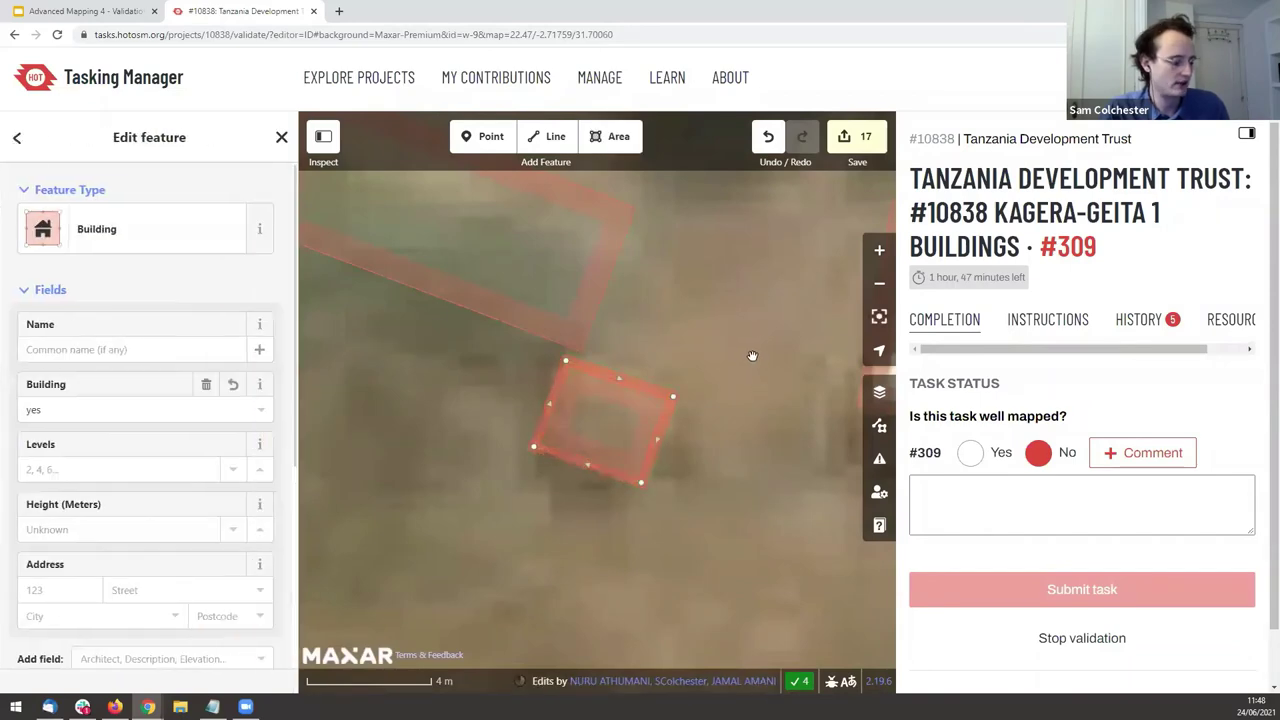
{"action": "key", "text": "q"}
{"action": "key", "text": "Escape"}
{"action": "scroll", "coordinate": [617, 471], "scroll_direction": "down", "scroll_amount": 3}
{"action": "scroll", "coordinate": [773, 420], "scroll_direction": "down", "scroll_amount": 3}
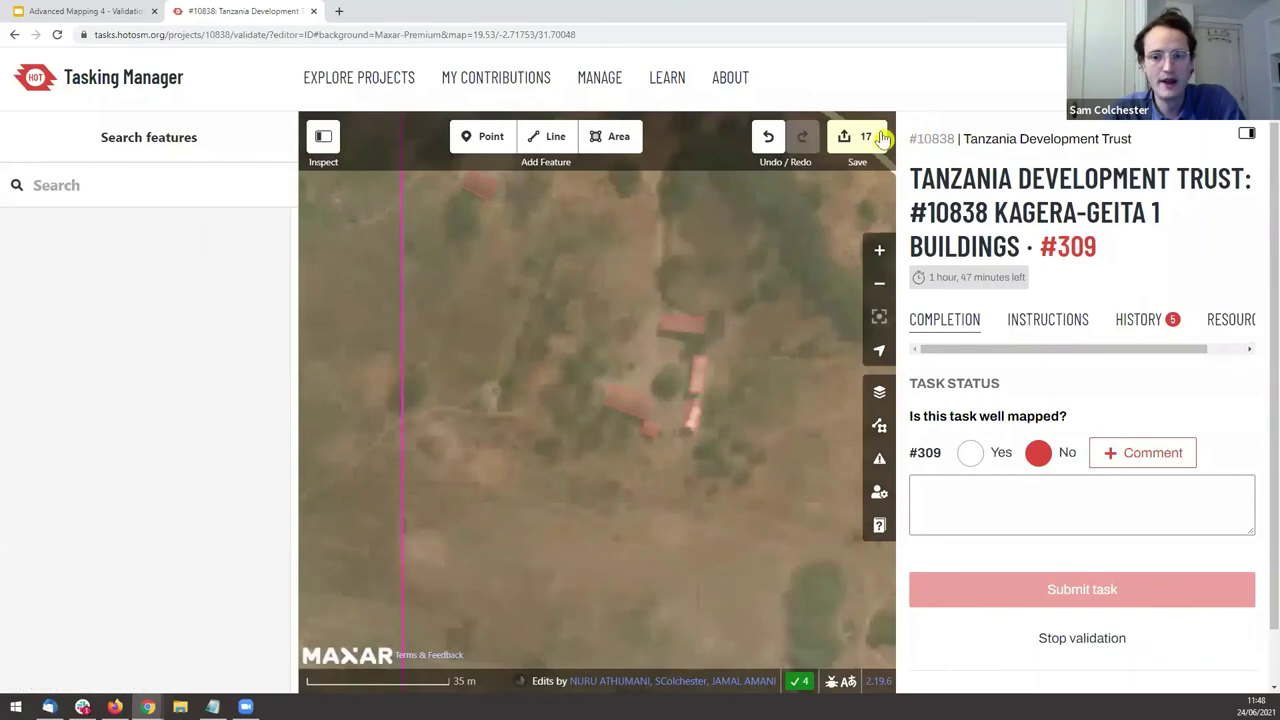
{"action": "left_click", "coordinate": [855, 145]}
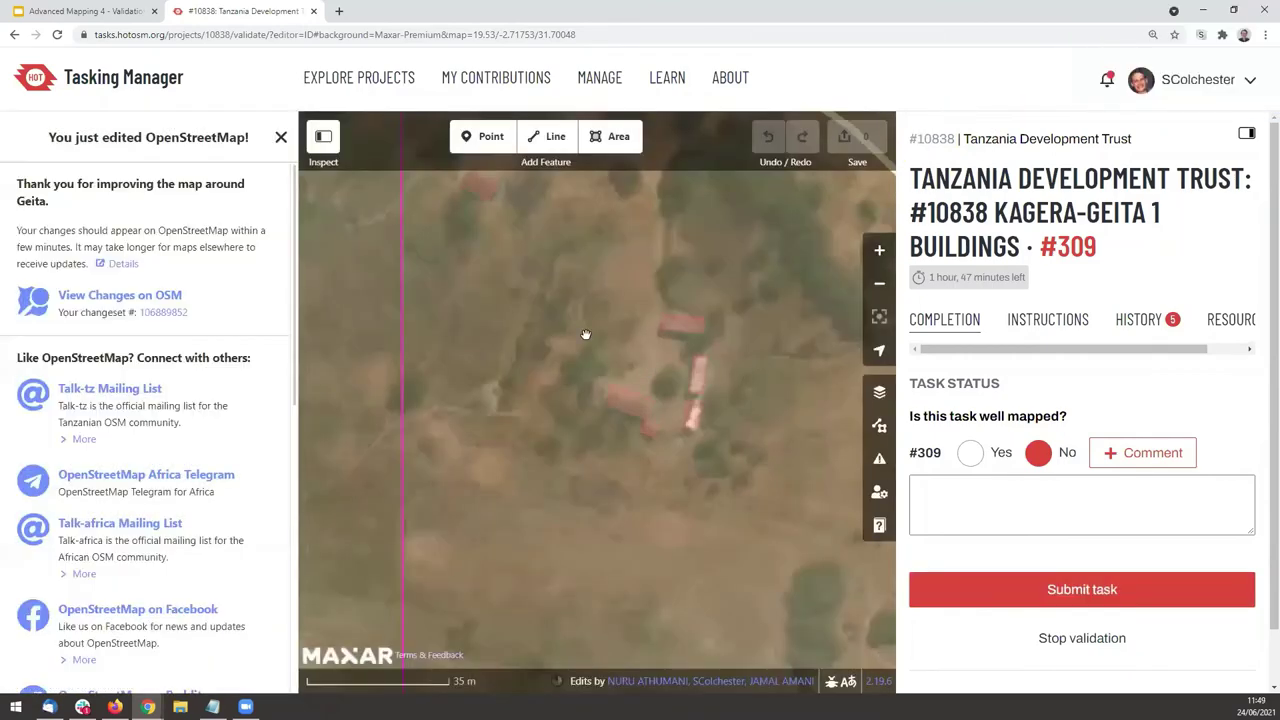
{"action": "left_click_drag", "start_coordinate": [735, 482], "coordinate": [600, 437]}
{"action": "scroll", "coordinate": [600, 437], "scroll_direction": "down", "scroll_amount": 5}
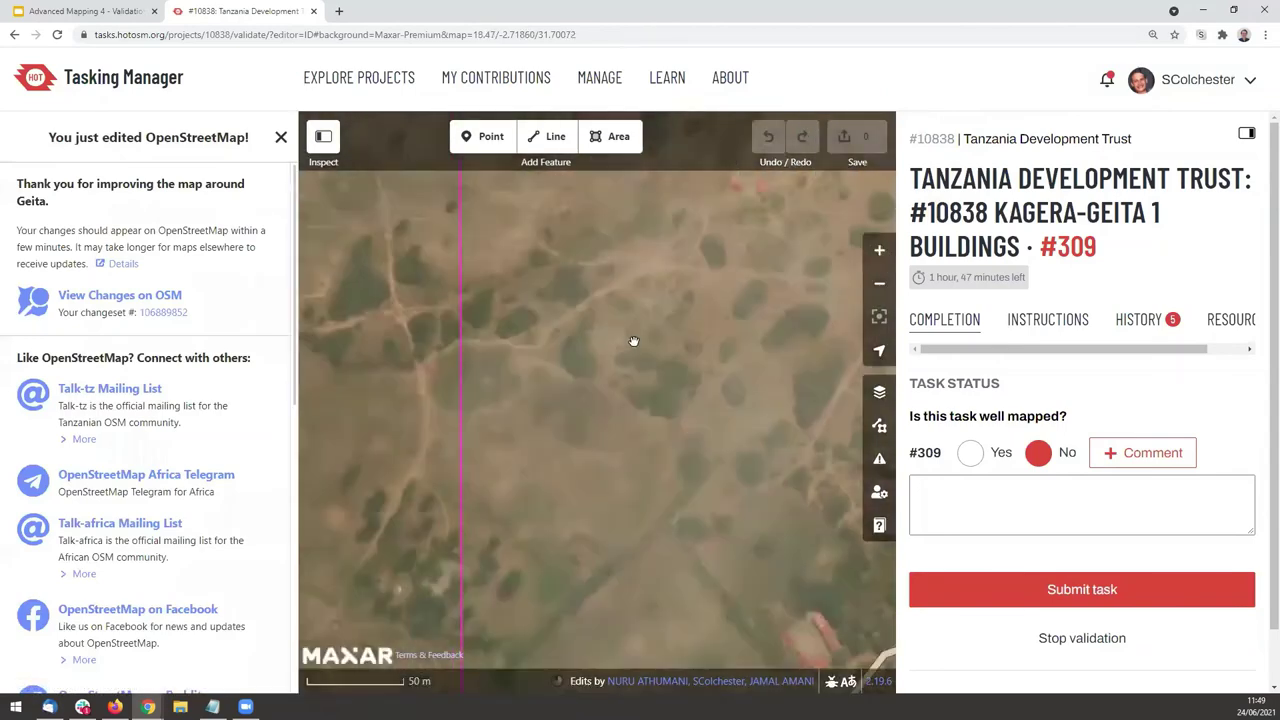
{"action": "scroll", "coordinate": [503, 429], "scroll_direction": "up", "scroll_amount": 3}
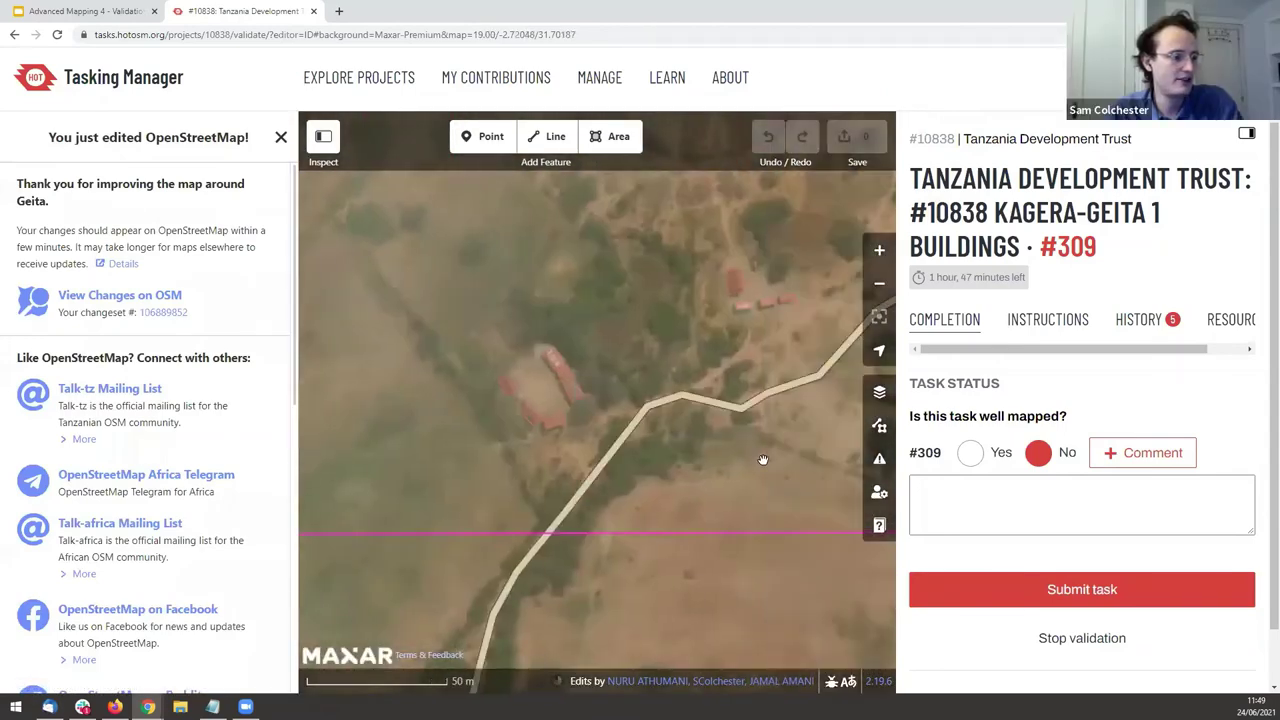
{"action": "left_click_drag", "start_coordinate": [760, 457], "coordinate": [523, 514]}
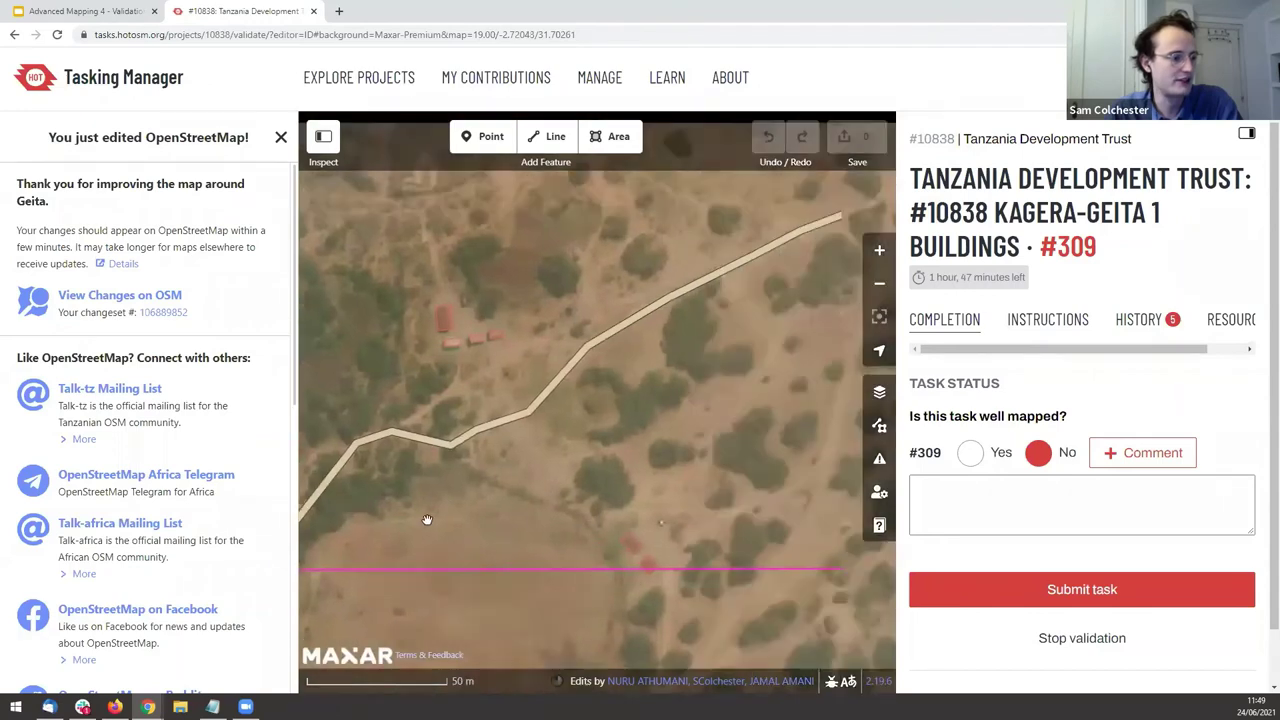
{"action": "left_click_drag", "start_coordinate": [426, 520], "coordinate": [782, 283]}
{"action": "scroll", "coordinate": [646, 477], "scroll_direction": "up", "scroll_amount": 5}
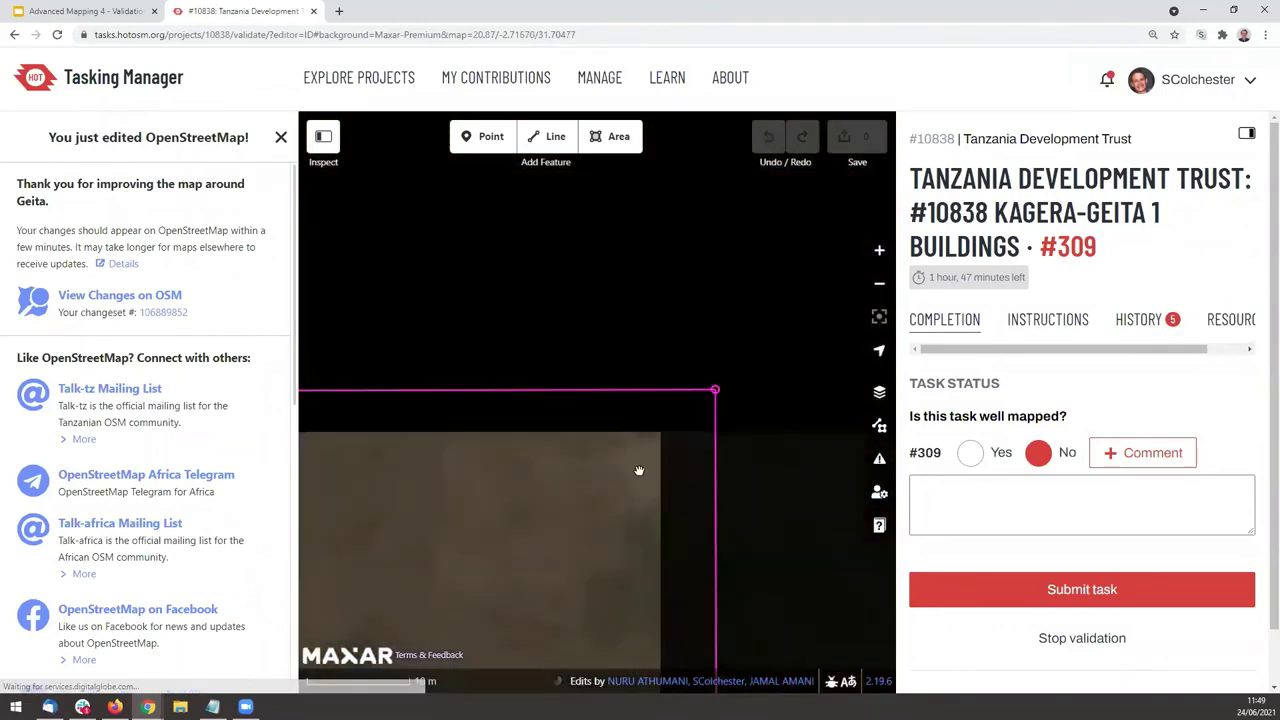
{"action": "scroll", "coordinate": [600, 492], "scroll_direction": "down", "scroll_amount": 7}
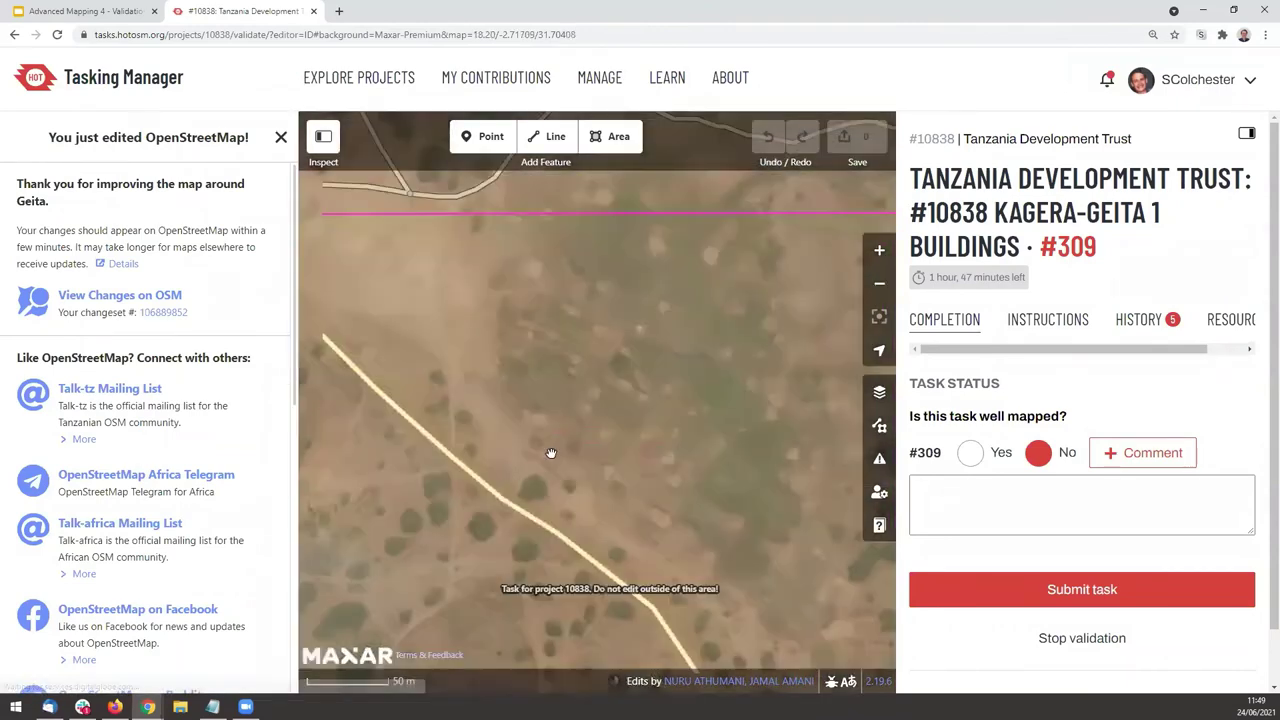
{"action": "left_click_drag", "start_coordinate": [551, 453], "coordinate": [634, 437]}
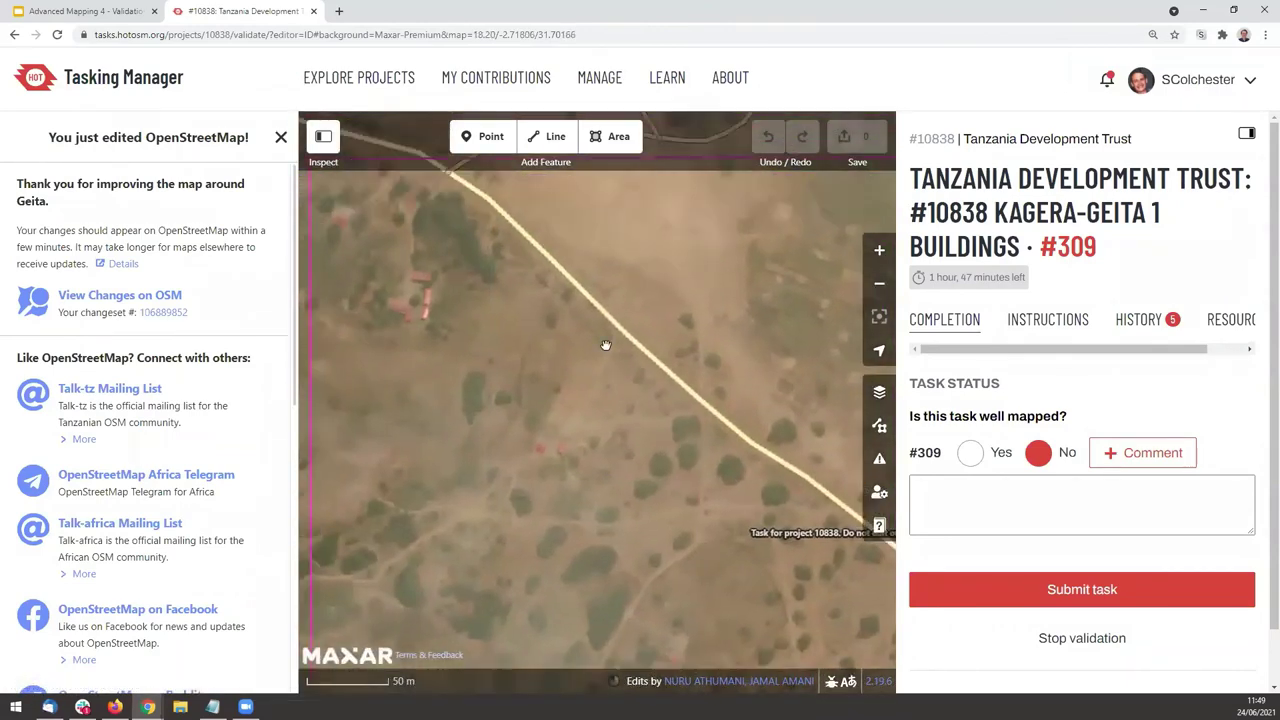
{"action": "left_click_drag", "start_coordinate": [536, 371], "coordinate": [676, 373]}
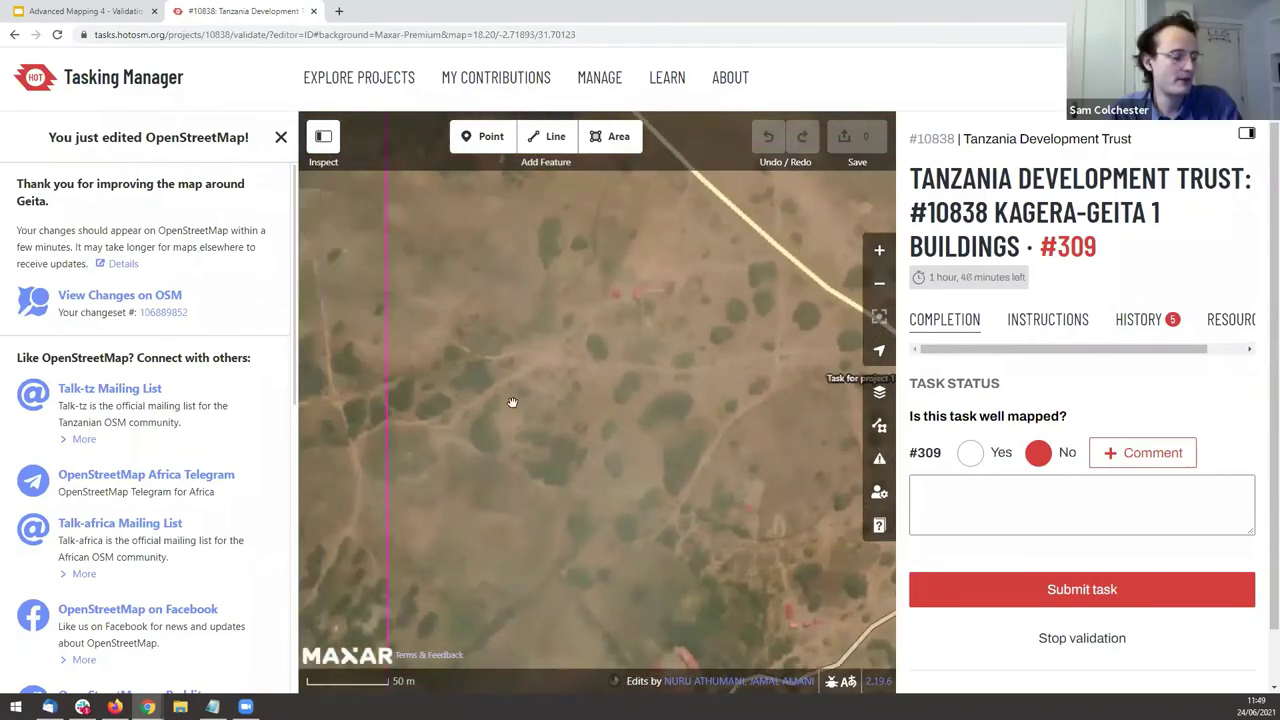
{"action": "scroll", "coordinate": [559, 464], "scroll_direction": "up", "scroll_amount": 2}
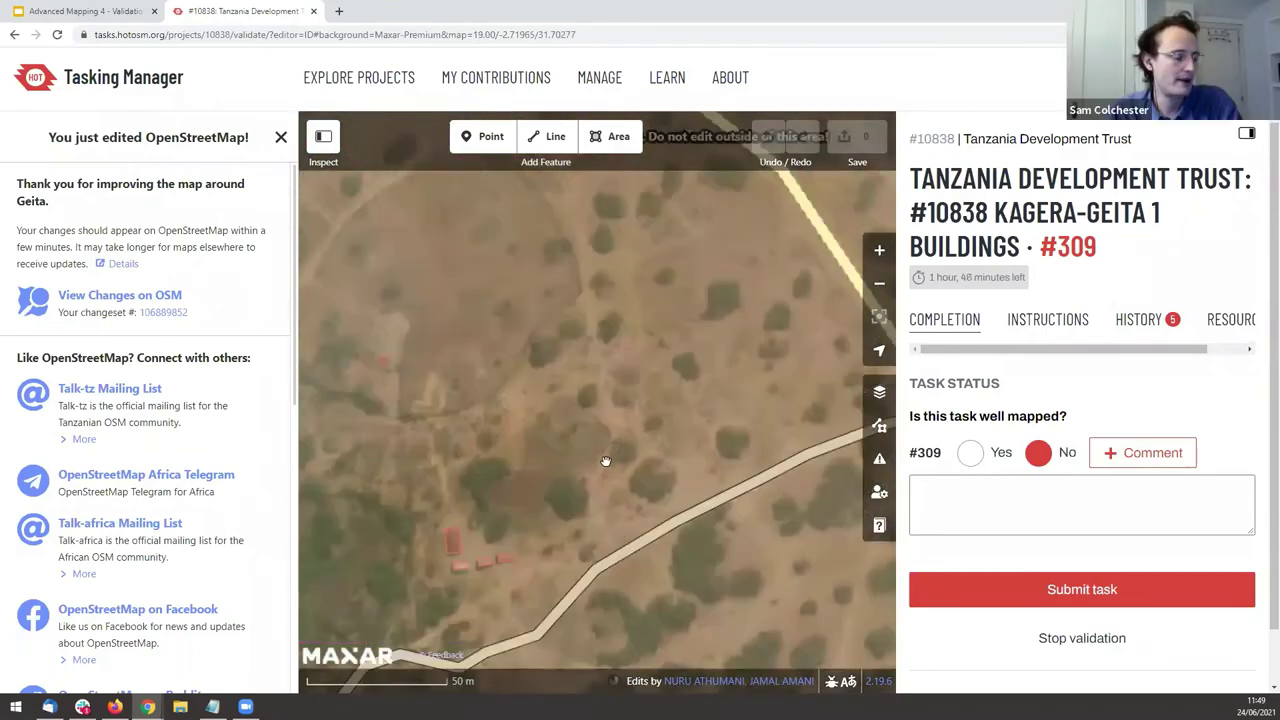
{"action": "left_click_drag", "start_coordinate": [565, 522], "coordinate": [621, 413]}
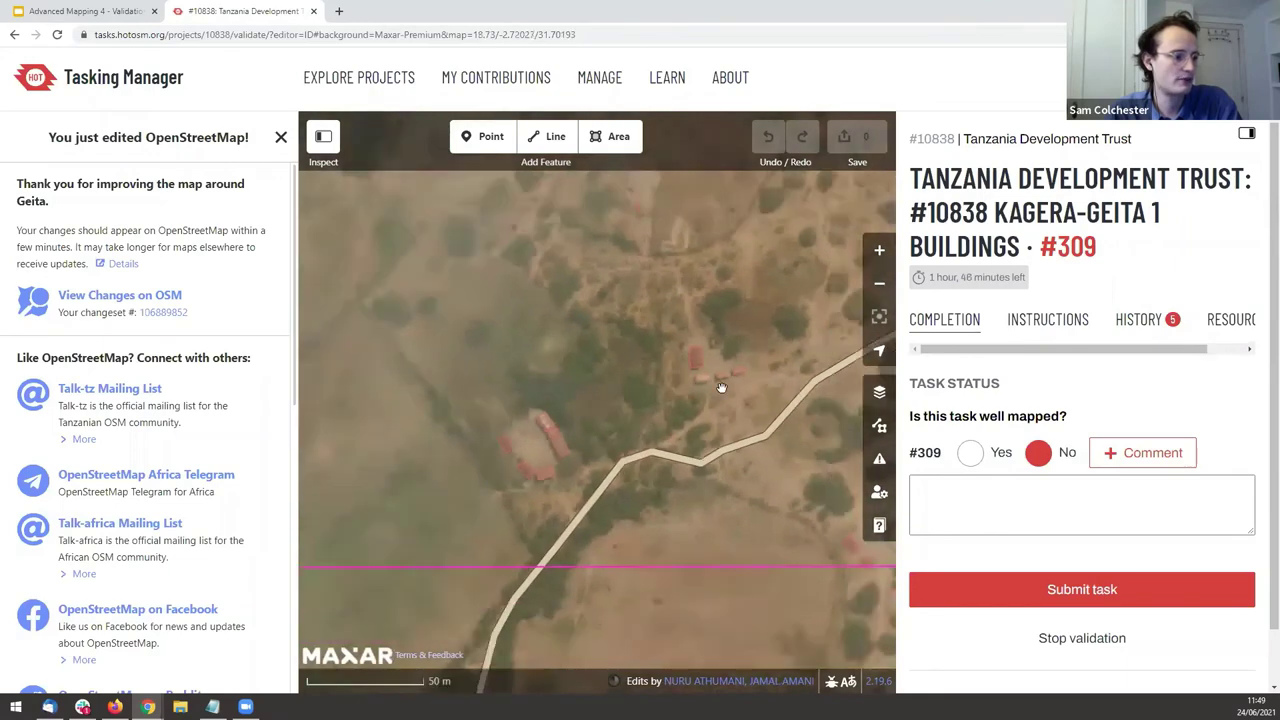
{"action": "left_click_drag", "start_coordinate": [568, 509], "coordinate": [523, 539]}
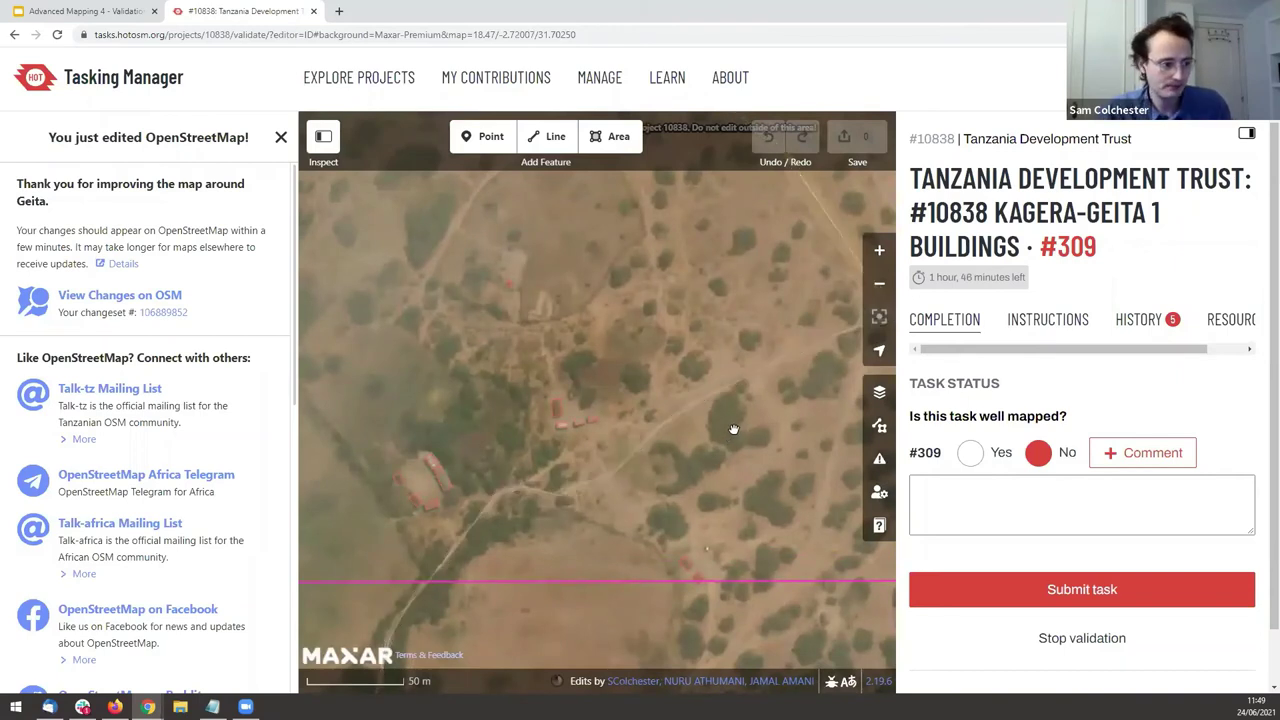
{"action": "left_click_drag", "start_coordinate": [614, 491], "coordinate": [563, 517]}
{"action": "scroll", "coordinate": [600, 495], "scroll_direction": "up", "scroll_amount": 3}
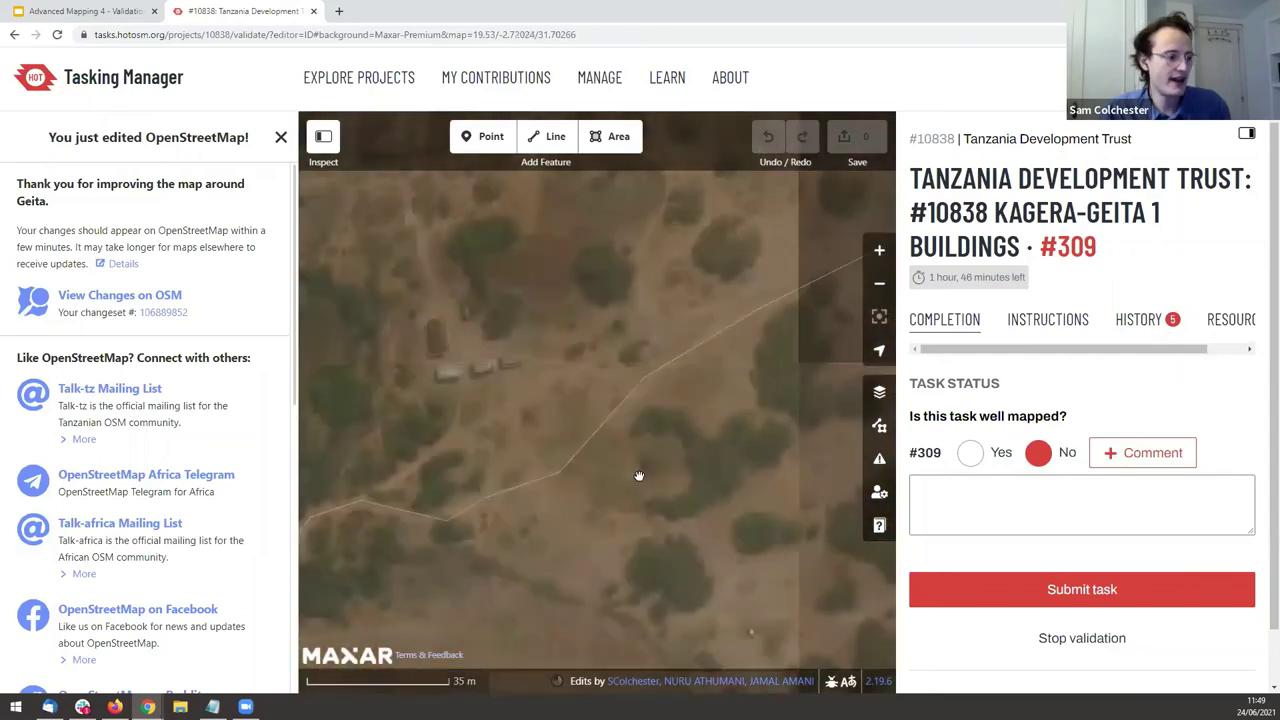
{"action": "scroll", "coordinate": [629, 391], "scroll_direction": "down", "scroll_amount": 2}
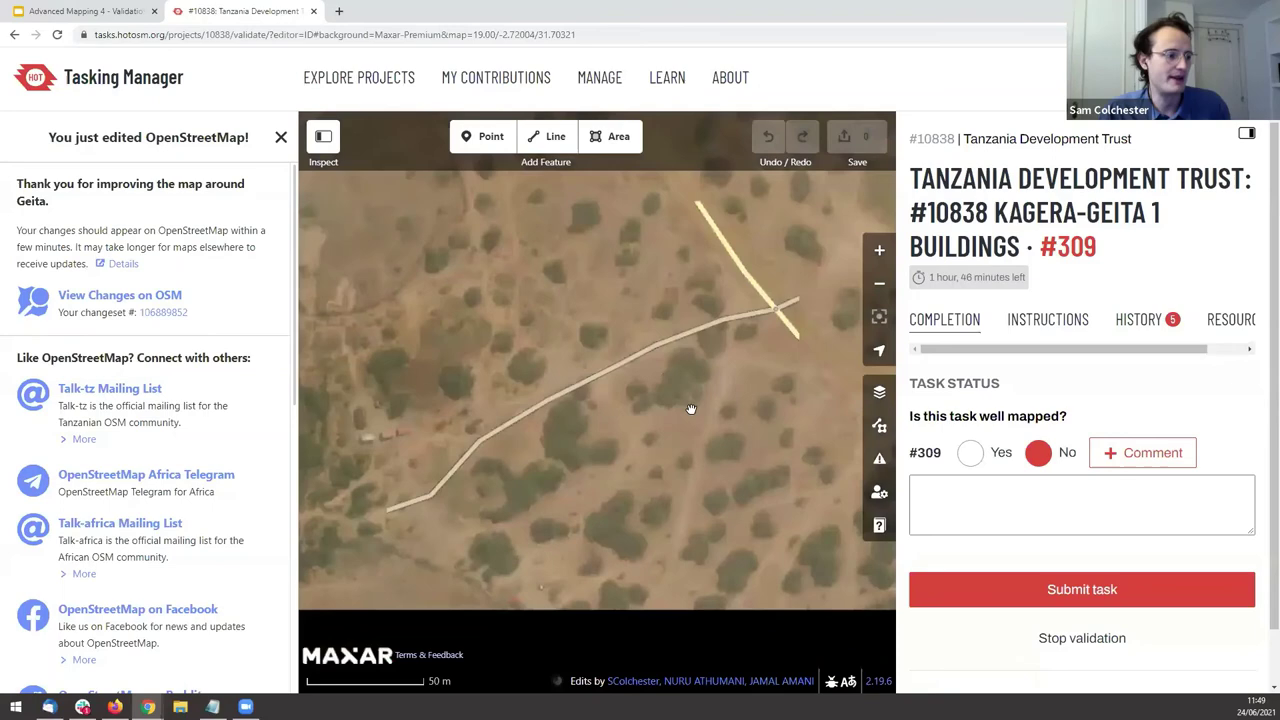
{"action": "left_click_drag", "start_coordinate": [690, 409], "coordinate": [606, 477]}
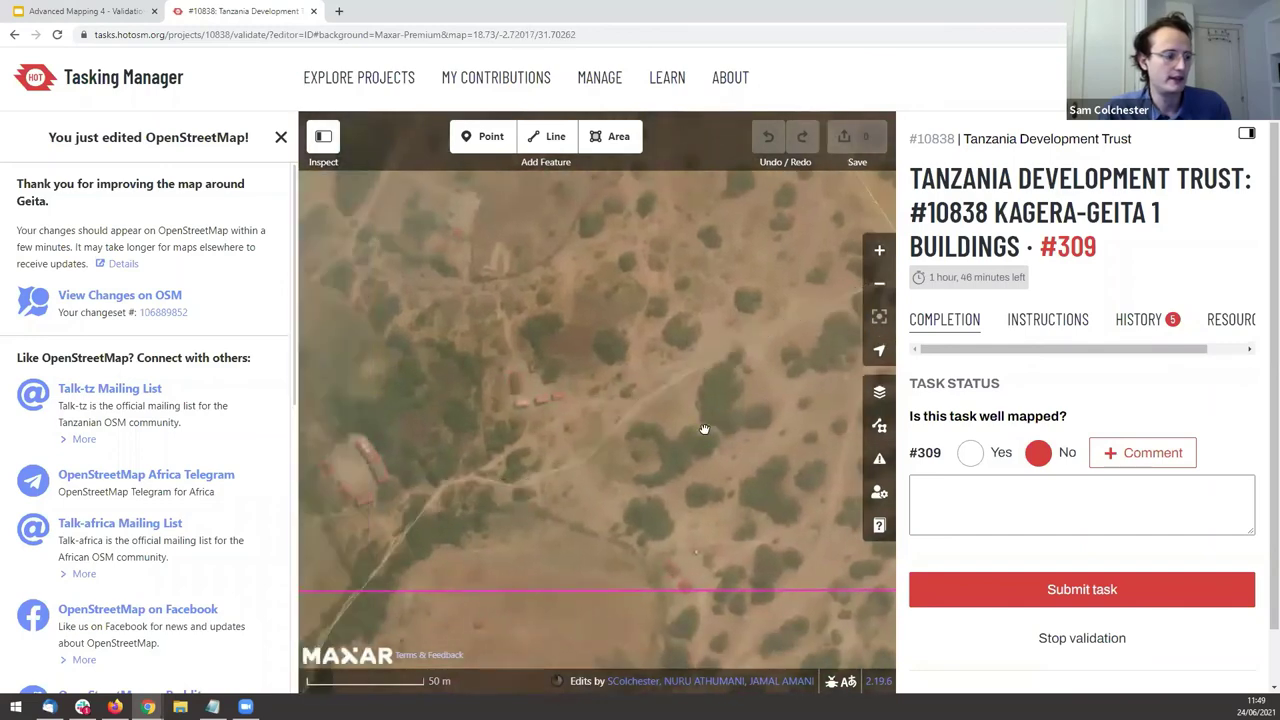
{"action": "scroll", "coordinate": [499, 329], "scroll_direction": "up", "scroll_amount": 5}
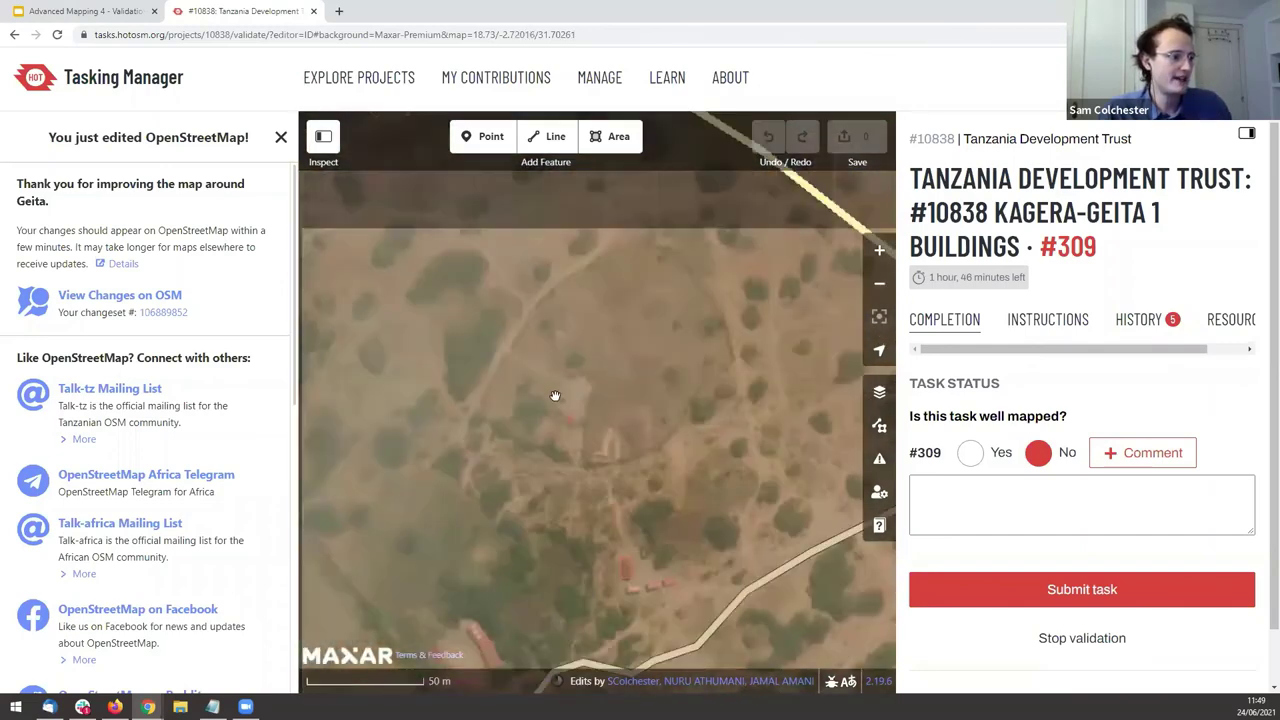
Draw a new area, tag it as a Building and square its corners
{"action": "left_click", "coordinate": [614, 136]}
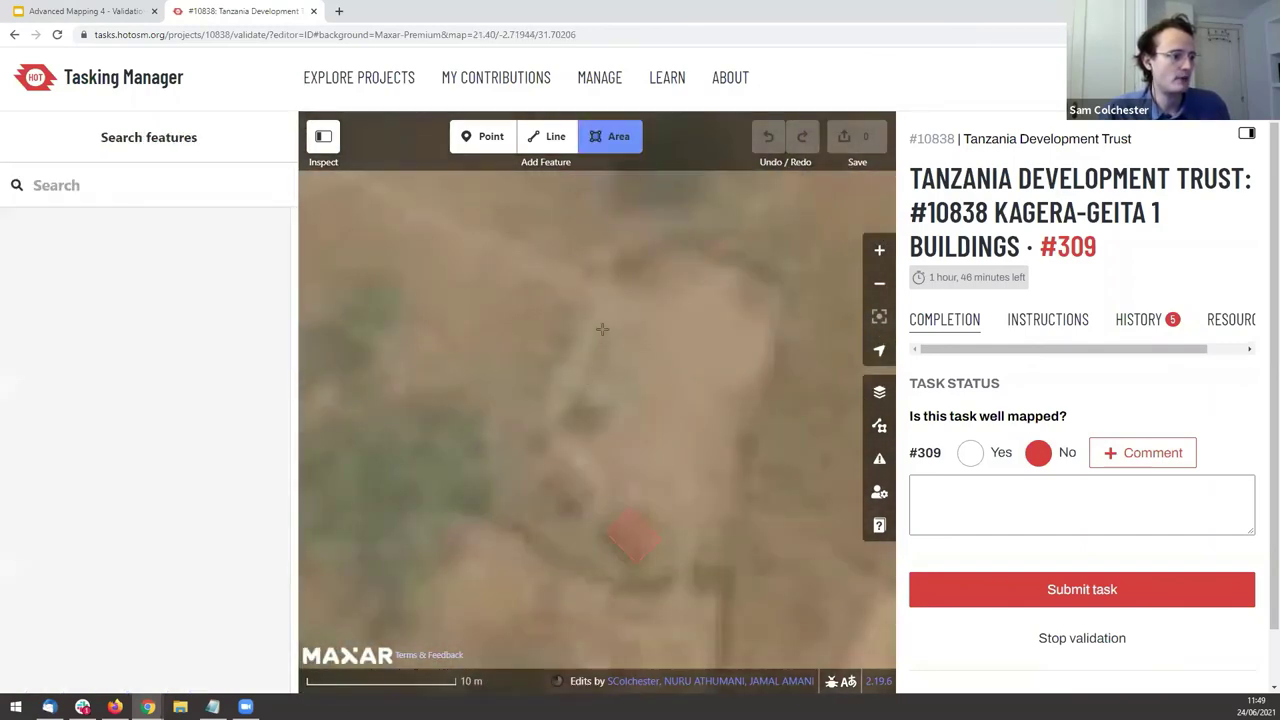
{"action": "left_click", "coordinate": [576, 398]}
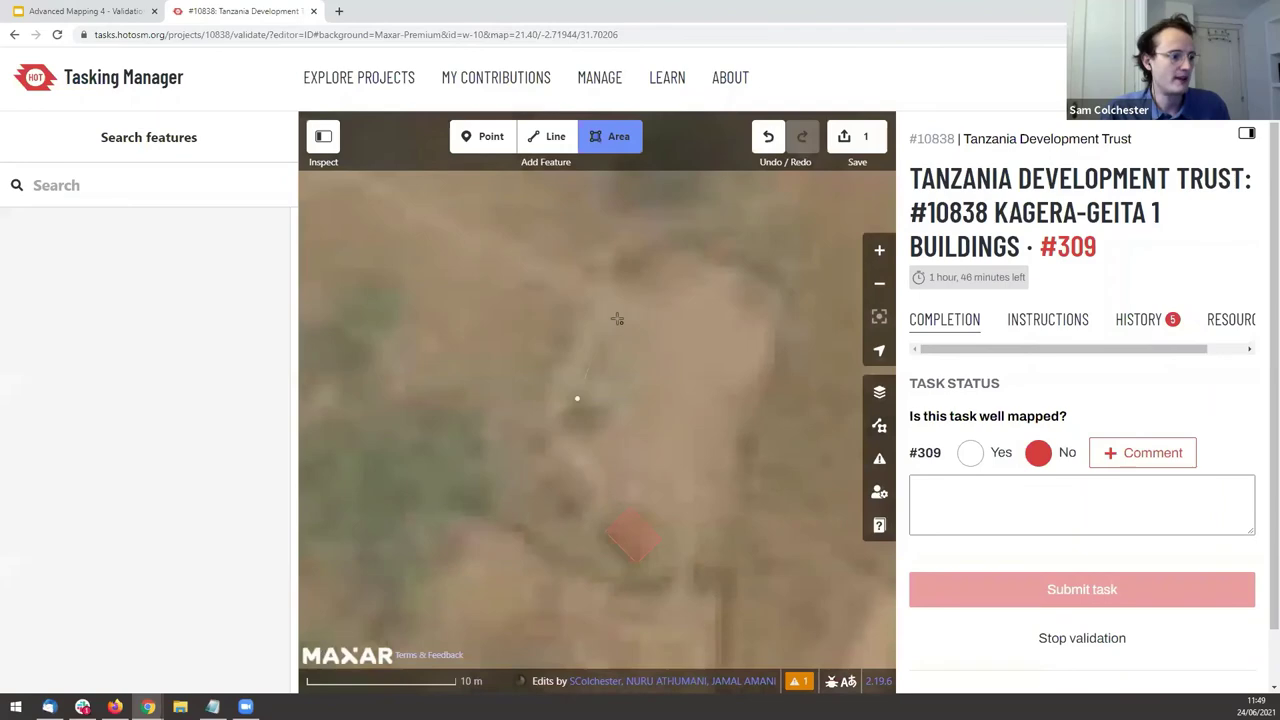
{"action": "double_click", "coordinate": [619, 415]}
{"action": "left_click", "coordinate": [163, 248]}
{"action": "key", "text": "q"}
{"action": "scroll", "coordinate": [683, 457], "scroll_direction": "down", "scroll_amount": 3}
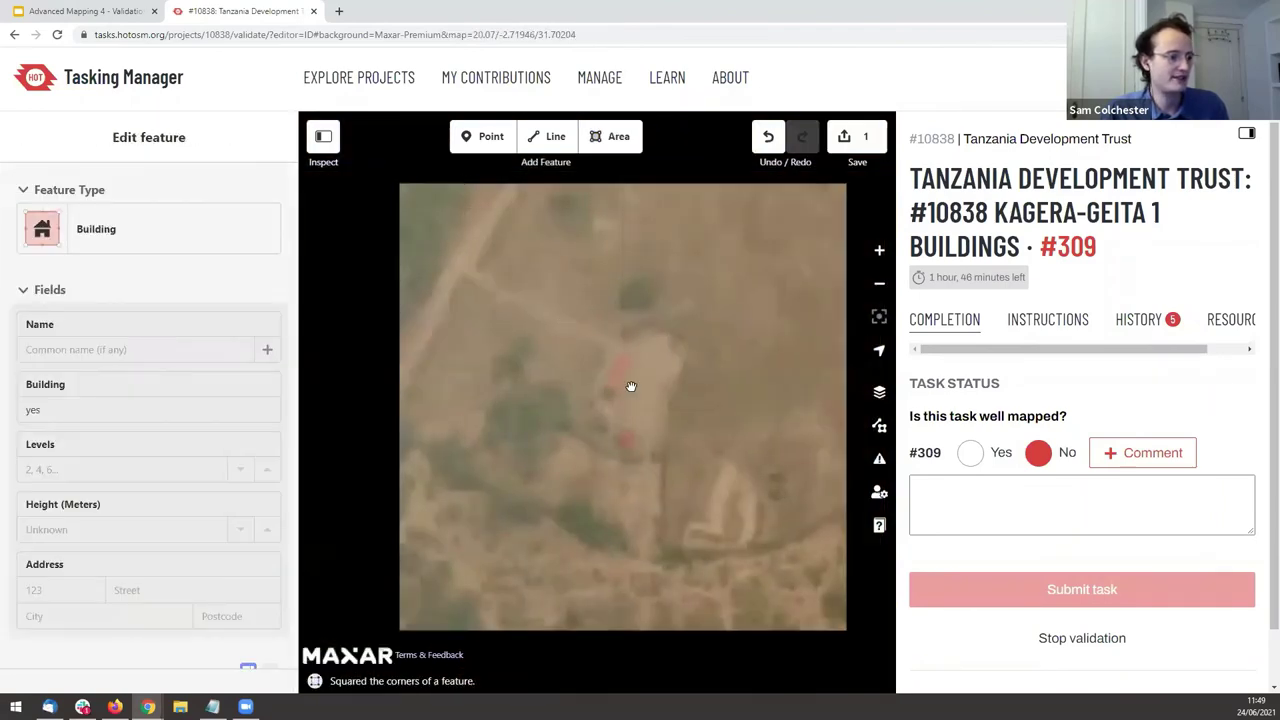
{"action": "key", "text": "Escape"}
{"action": "scroll", "coordinate": [631, 386], "scroll_direction": "down", "scroll_amount": 3}
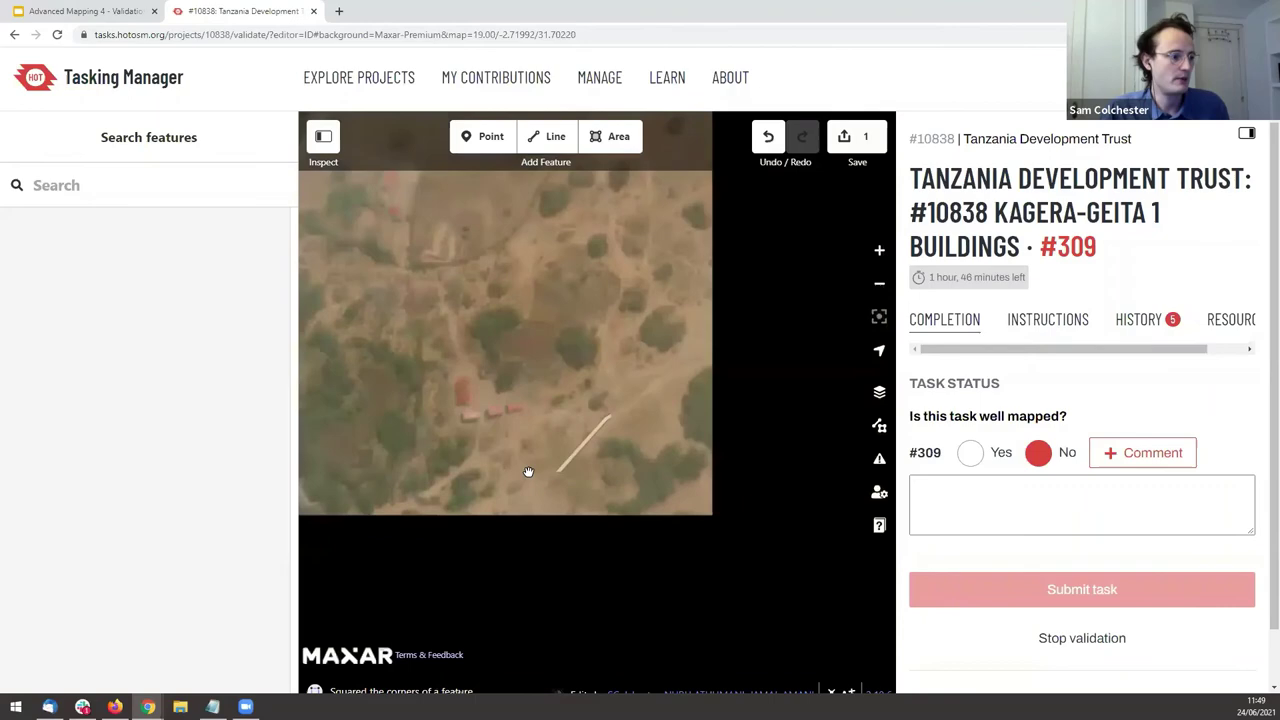
{"action": "left_click_drag", "start_coordinate": [529, 471], "coordinate": [690, 372]}
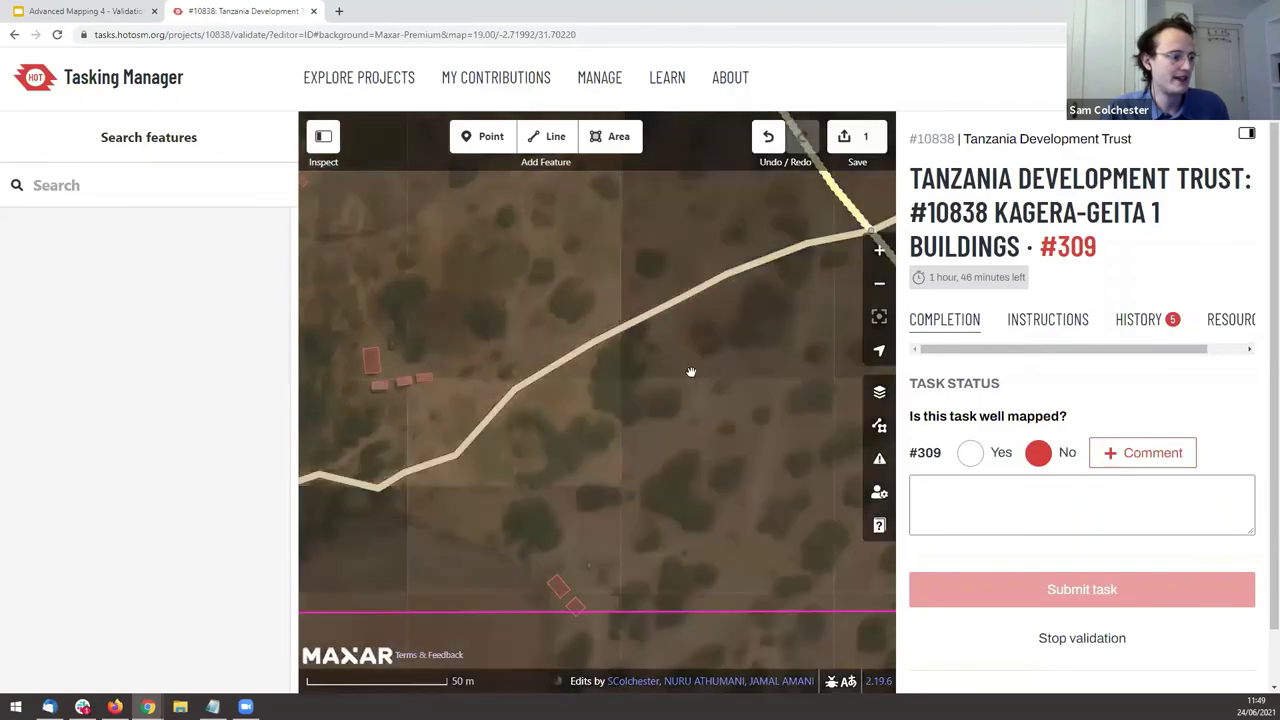
{"action": "scroll", "coordinate": [629, 400], "scroll_direction": "up", "scroll_amount": 2}
{"action": "left_click_drag", "start_coordinate": [629, 400], "coordinate": [594, 476]}
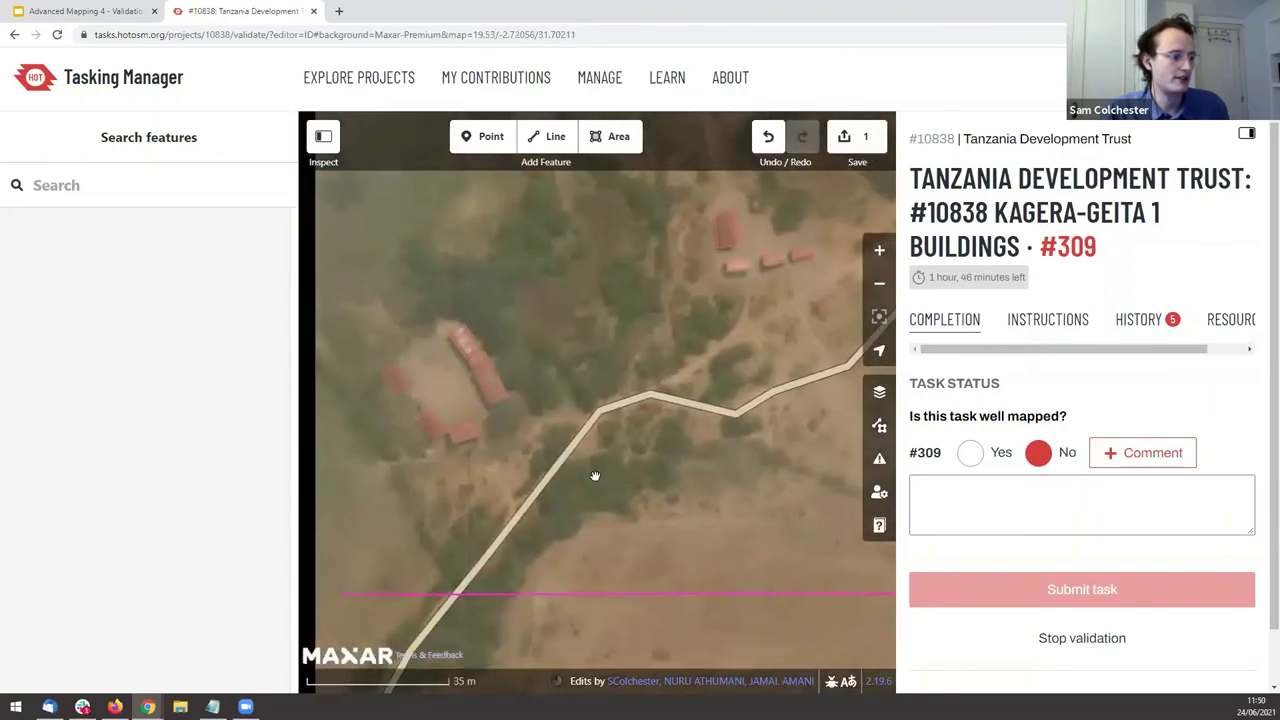
{"action": "scroll", "coordinate": [594, 476], "scroll_direction": "up", "scroll_amount": 5}
Trace another four-corner building outline to the south-west, tagged Building and squared
{"action": "key", "text": "3"}
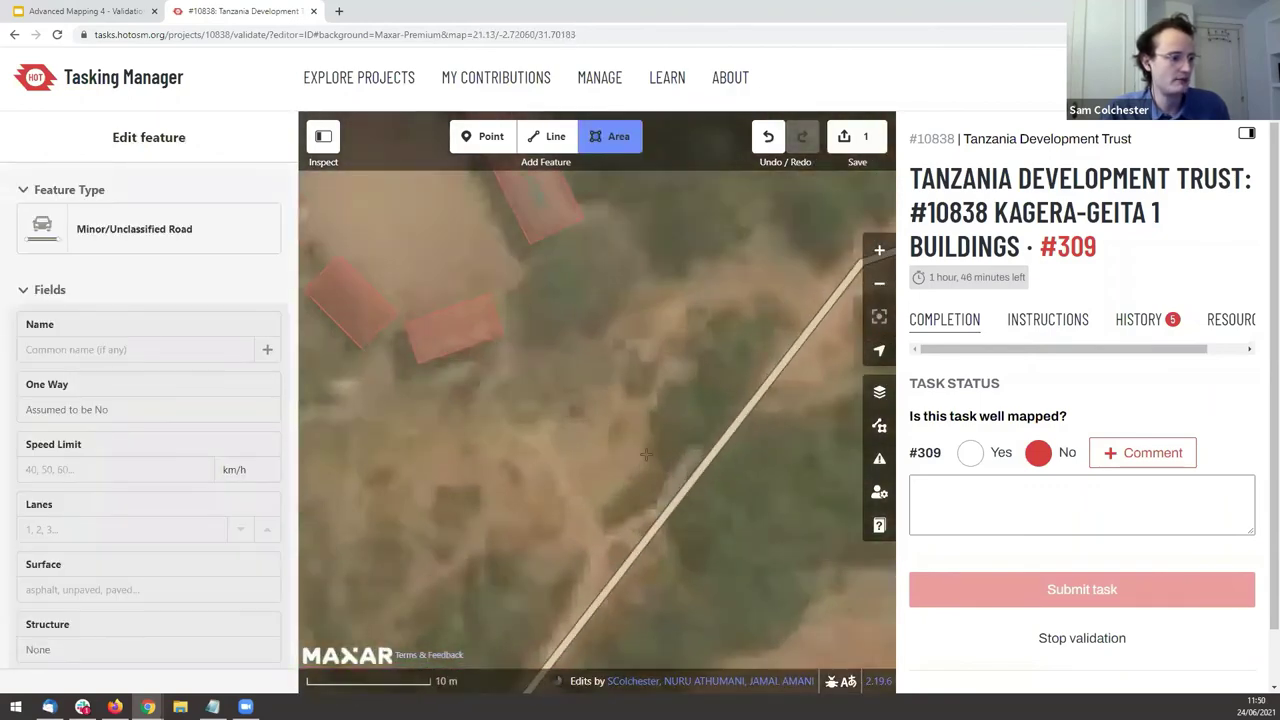
{"action": "left_click", "coordinate": [608, 393]}
{"action": "left_click", "coordinate": [668, 505]}
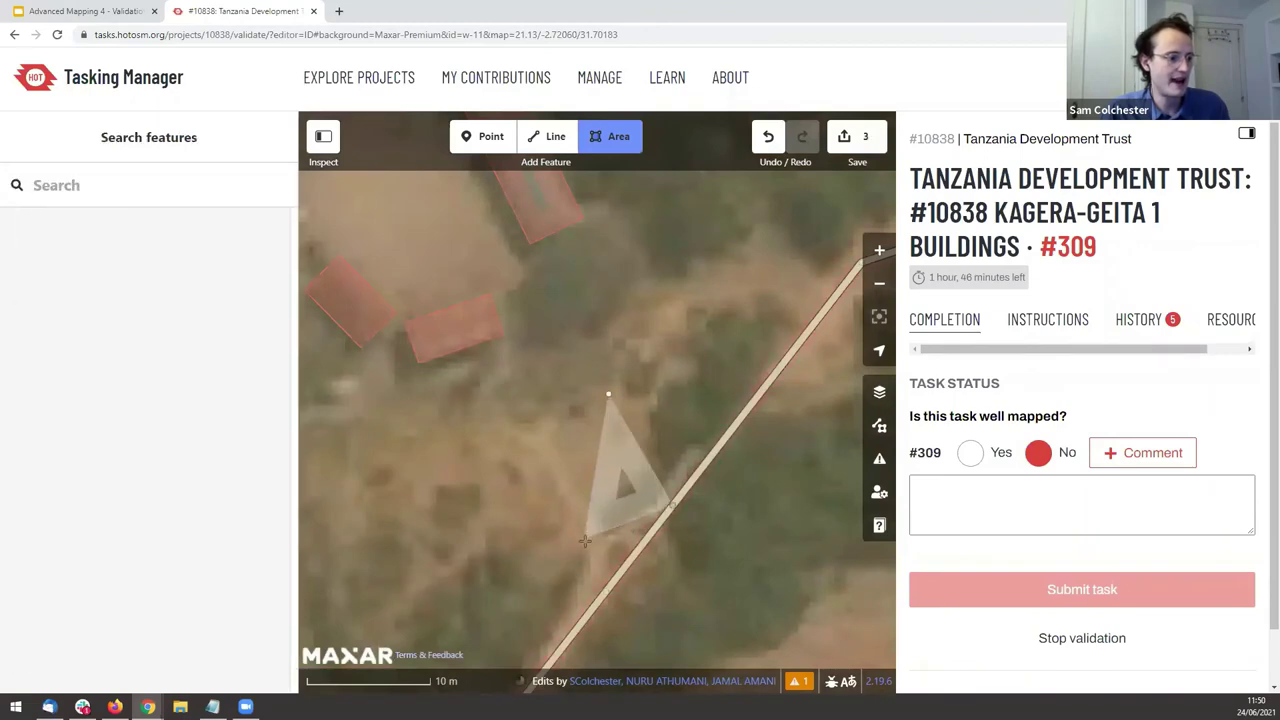
{"action": "left_click", "coordinate": [588, 543]}
{"action": "left_click", "coordinate": [531, 425]}
{"action": "left_click", "coordinate": [531, 425]}
{"action": "left_click", "coordinate": [140, 255]}
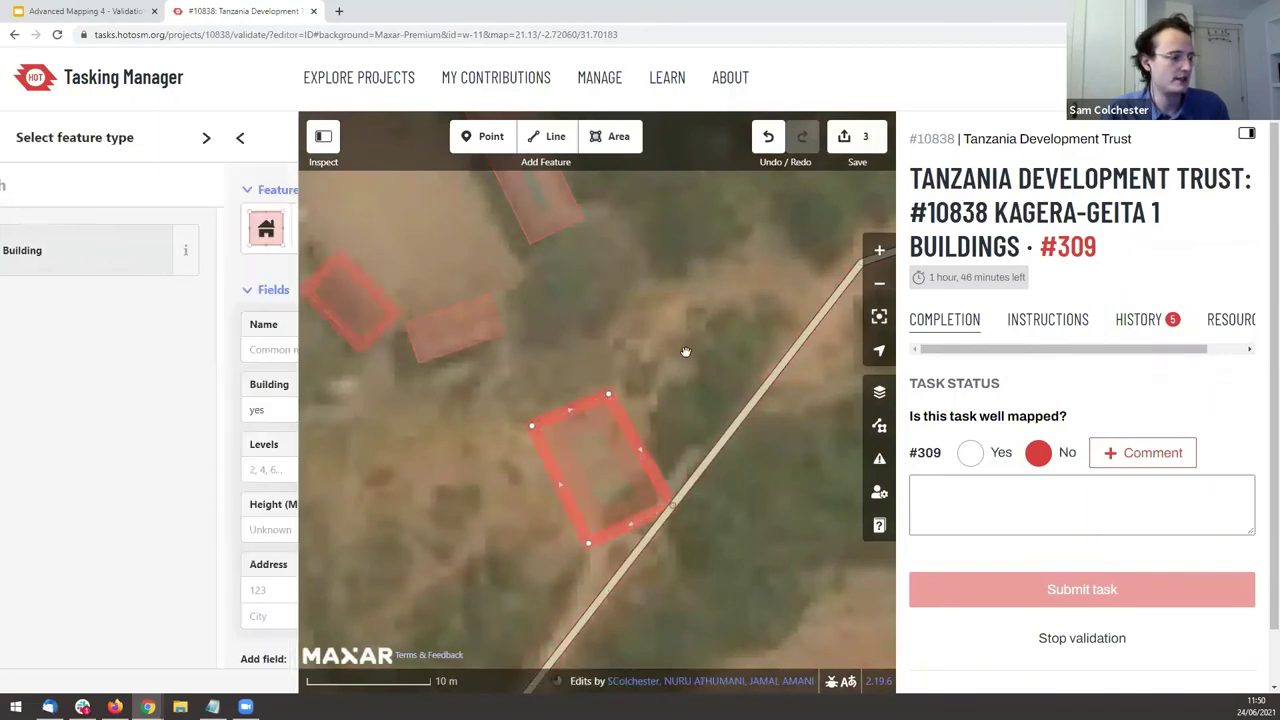
{"action": "key", "text": "q"}
{"action": "key", "text": "Escape"}
{"action": "scroll", "coordinate": [711, 323], "scroll_direction": "down", "scroll_amount": 3}
{"action": "scroll", "coordinate": [701, 474], "scroll_direction": "up", "scroll_amount": 3}
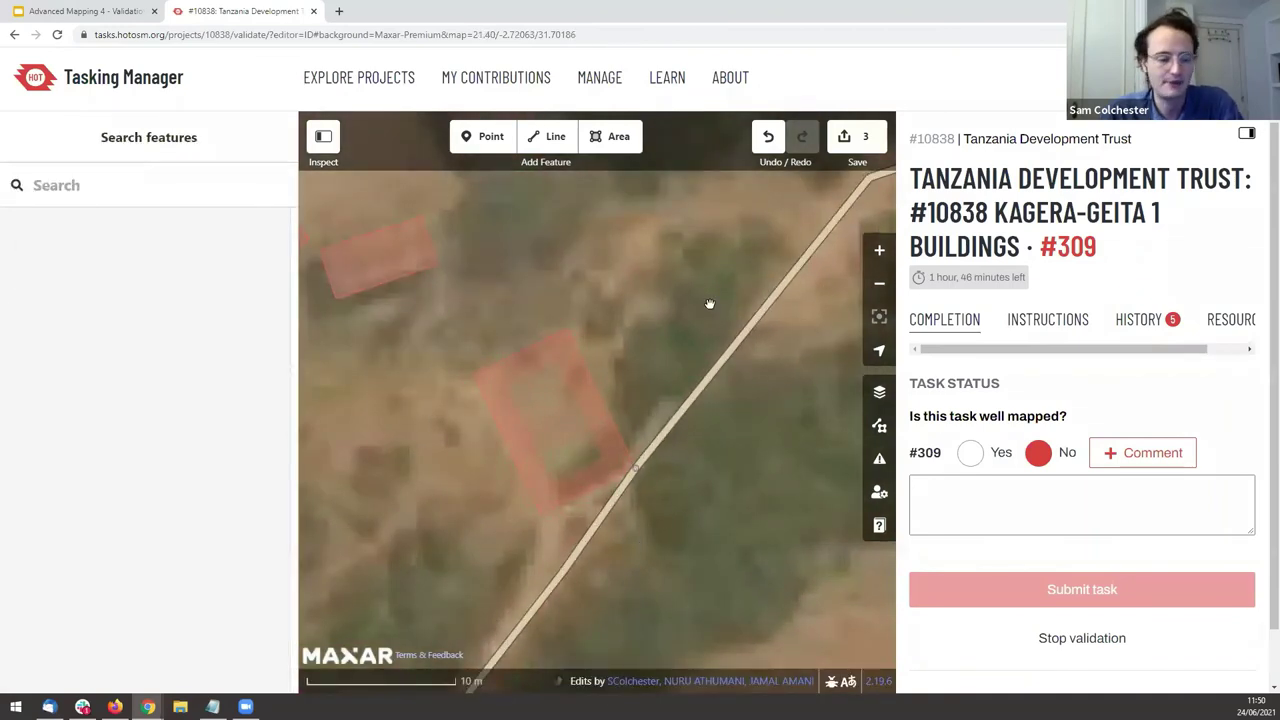
Undo the accidental reshape of the building beside the road and detach it from the road
{"action": "left_click", "coordinate": [614, 451]}
{"action": "right_click", "coordinate": [614, 451]}
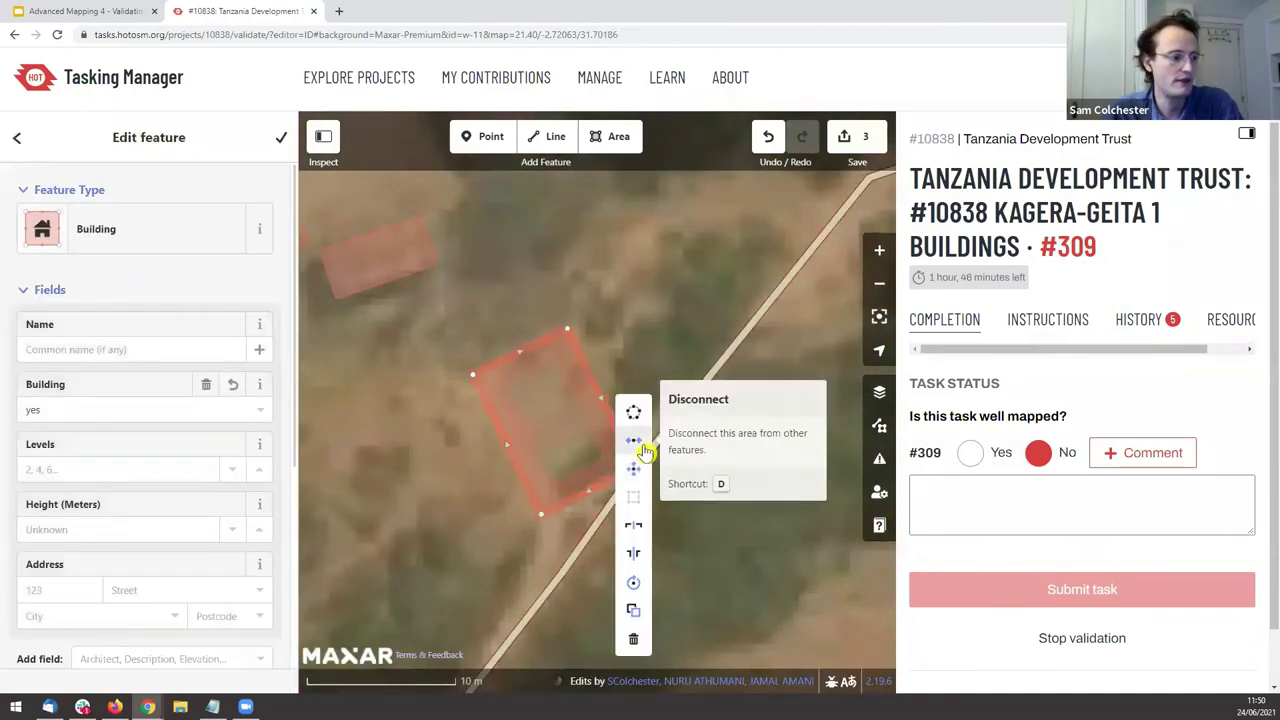
{"action": "left_click", "coordinate": [645, 428]}
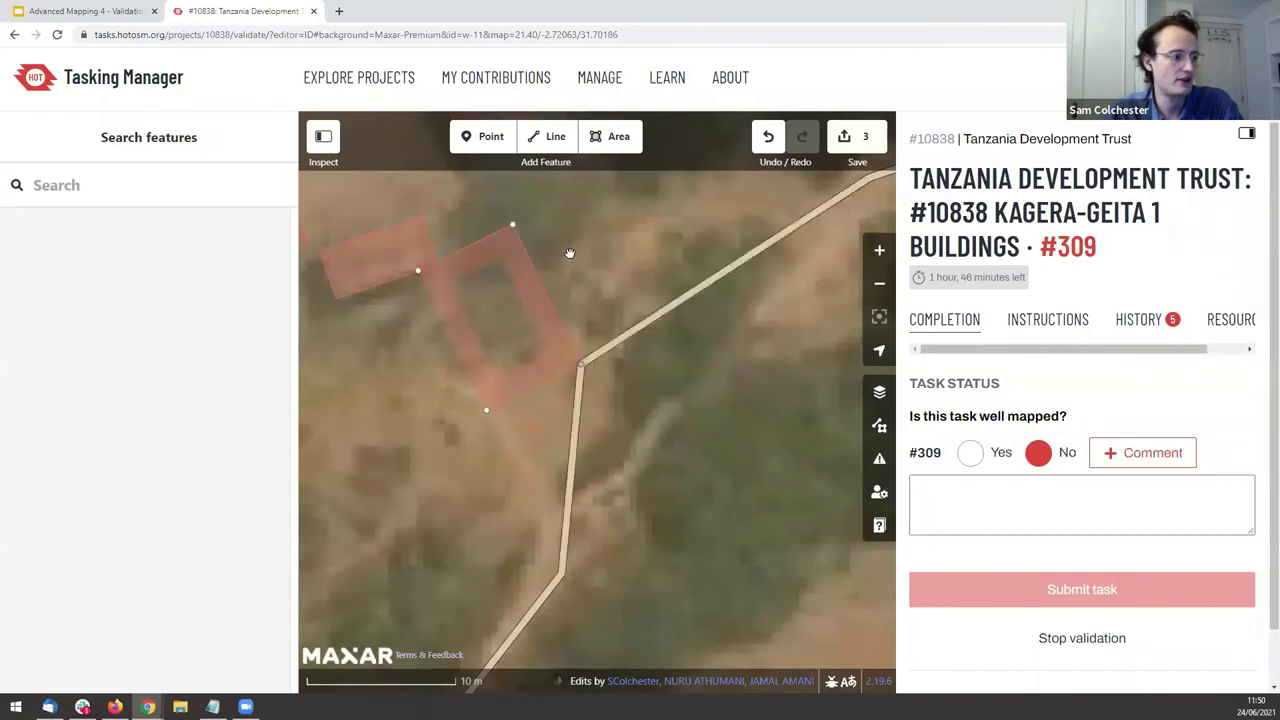
{"action": "key", "text": "ctrl+z"}
{"action": "key", "text": "ctrl+z"}
{"action": "key", "text": "ctrl+z"}
{"action": "key", "text": "ctrl+z"}
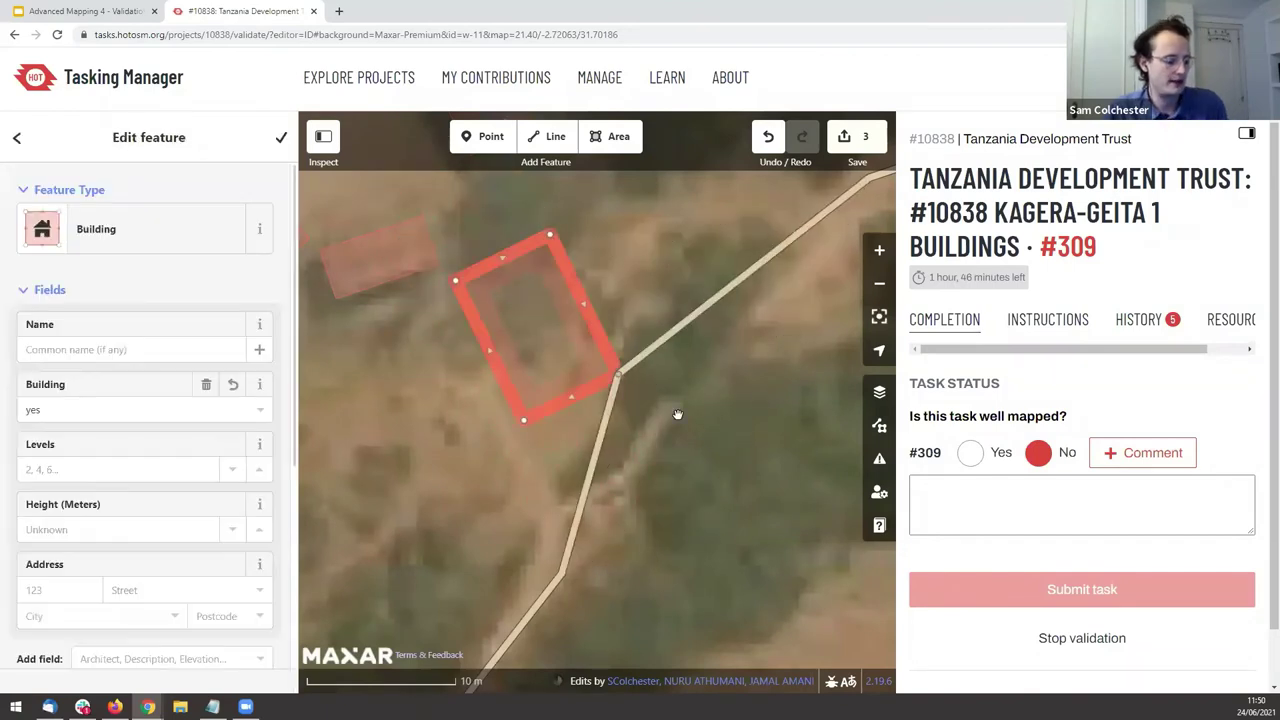
{"action": "right_click", "coordinate": [622, 451]}
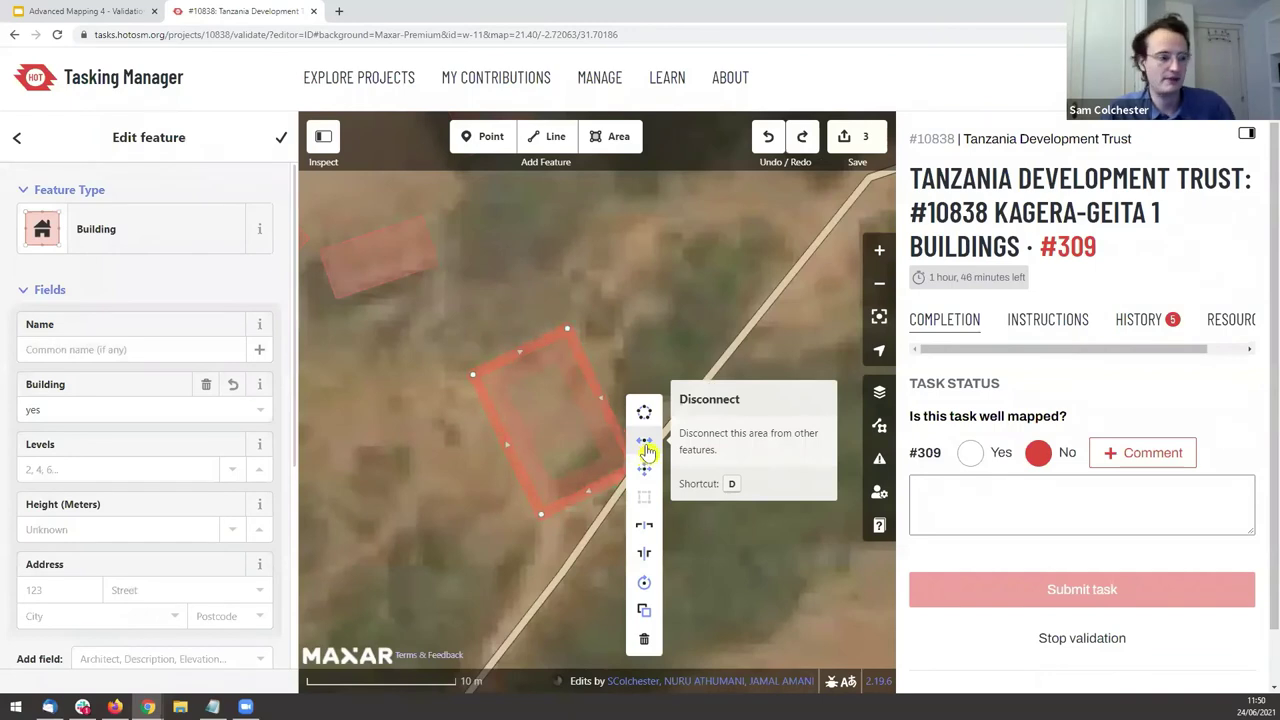
{"action": "left_click", "coordinate": [646, 452]}
Move the detached building off the road, repositioning it twice
{"action": "right_click", "coordinate": [631, 453]}
{"action": "left_click", "coordinate": [654, 480]}
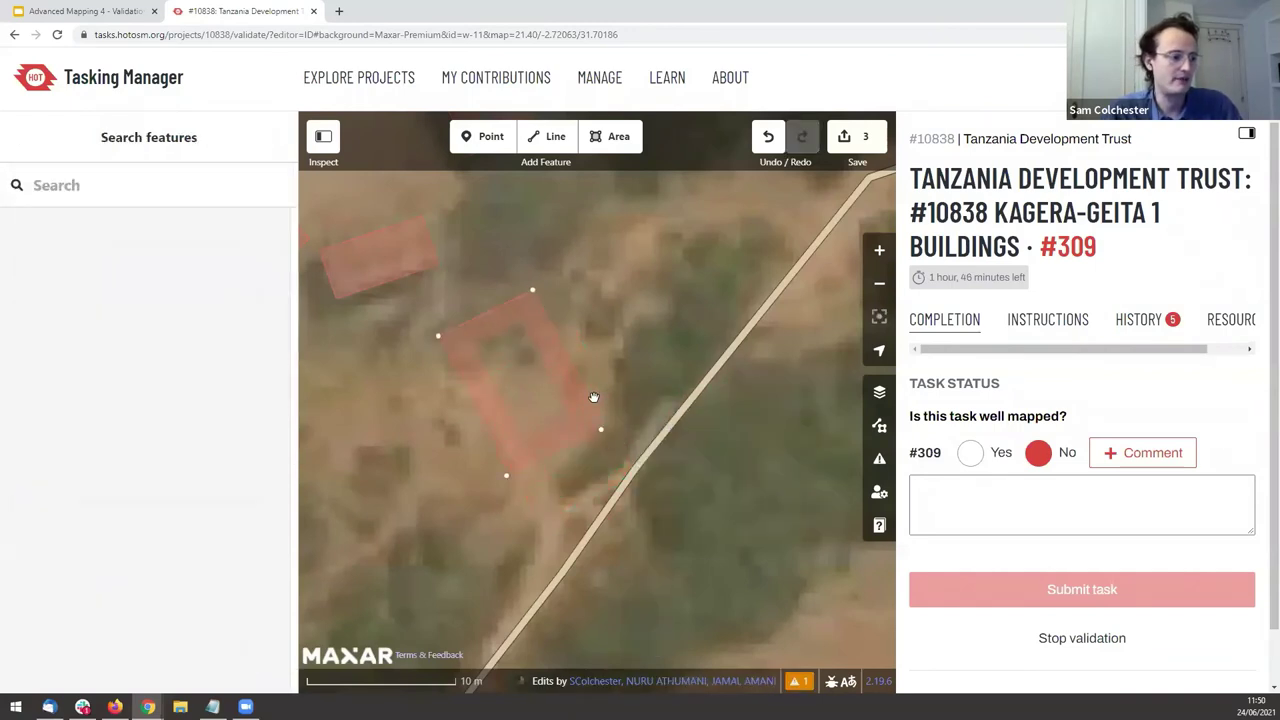
{"action": "left_click", "coordinate": [690, 546]}
{"action": "right_click", "coordinate": [586, 403]}
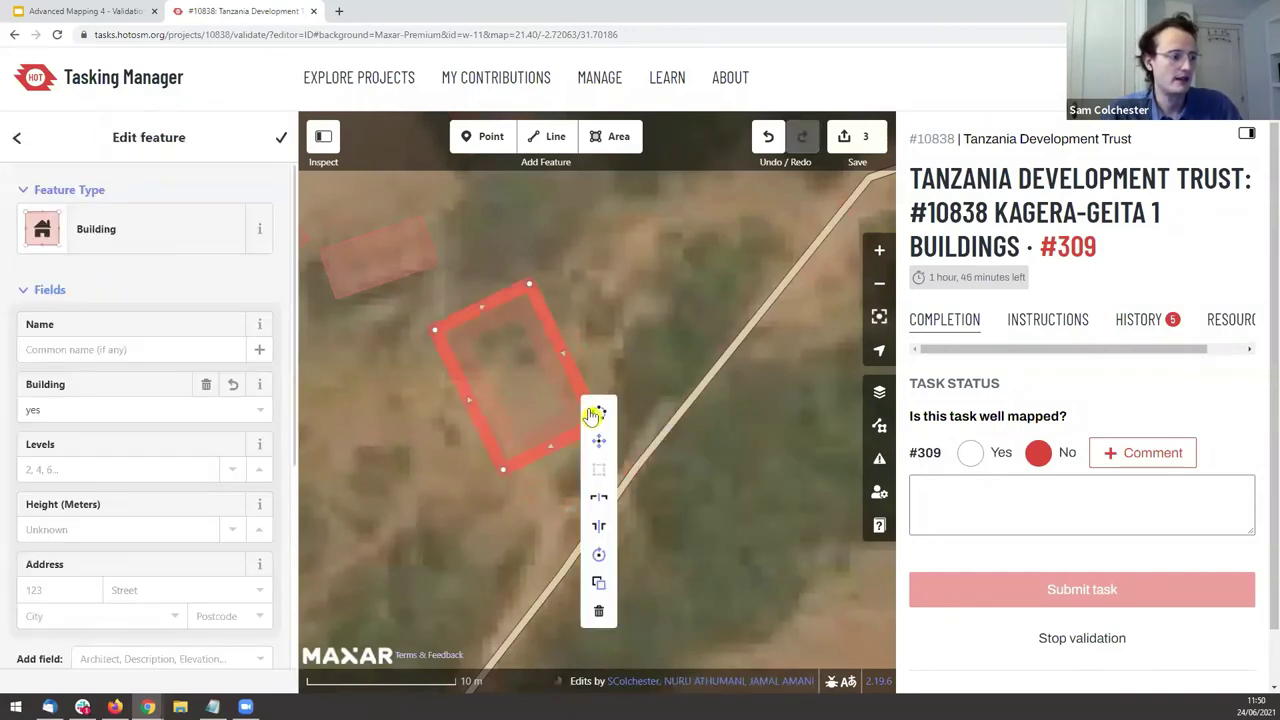
{"action": "left_click", "coordinate": [600, 443]}
{"action": "left_click", "coordinate": [697, 524]}
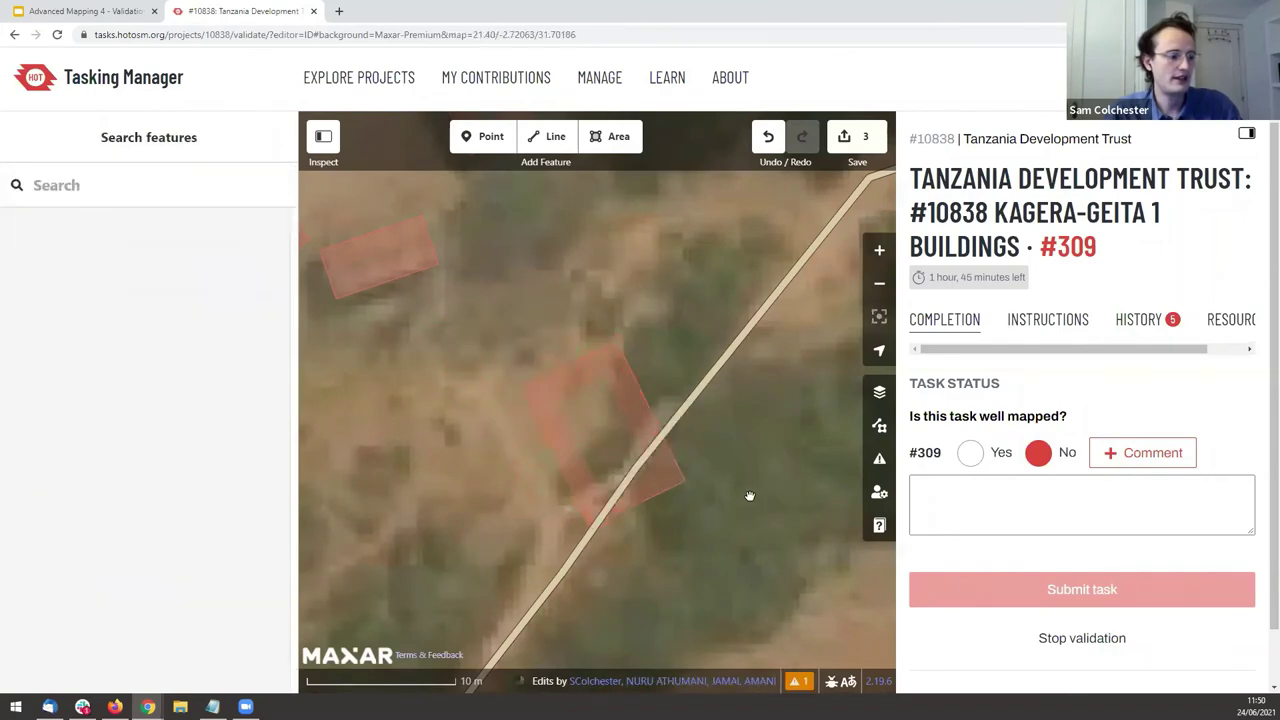
Move the building sitting on the road away from it, then delete that outline
{"action": "scroll", "coordinate": [748, 497], "scroll_direction": "down", "scroll_amount": 3}
{"action": "left_click_drag", "start_coordinate": [706, 448], "coordinate": [666, 418]}
{"action": "left_click", "coordinate": [664, 428]}
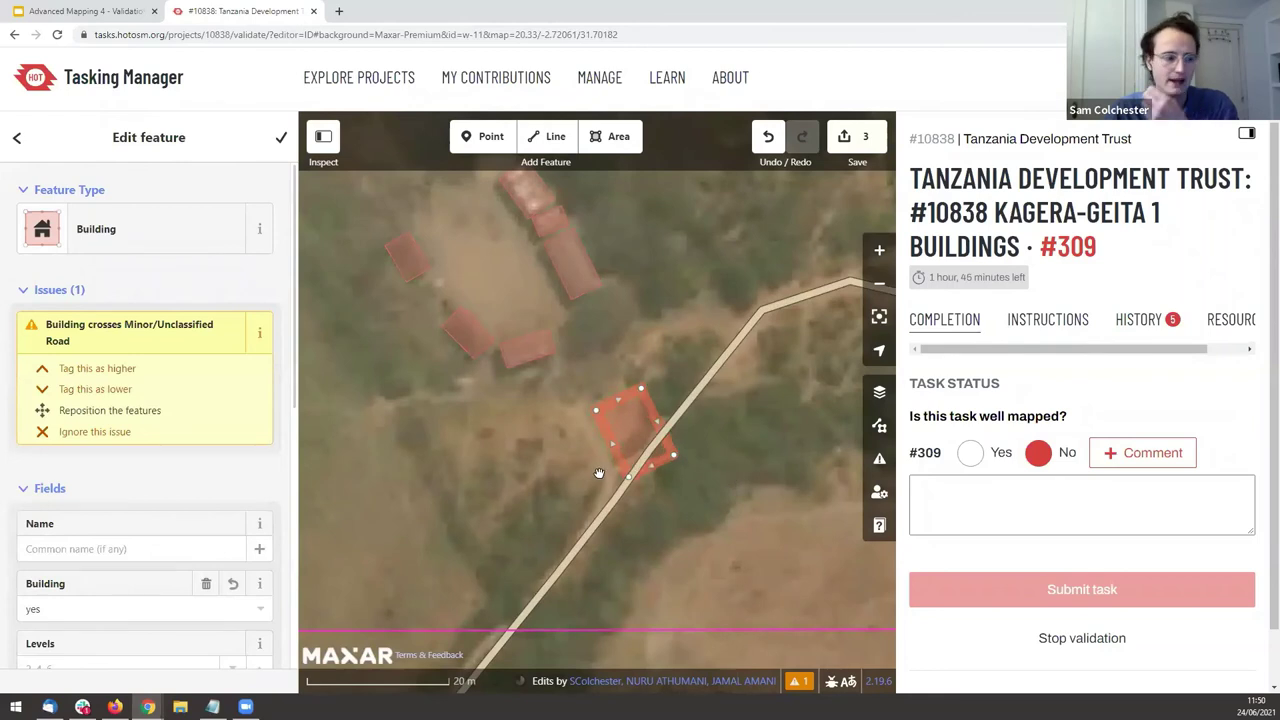
{"action": "scroll", "coordinate": [731, 482], "scroll_direction": "up", "scroll_amount": 5}
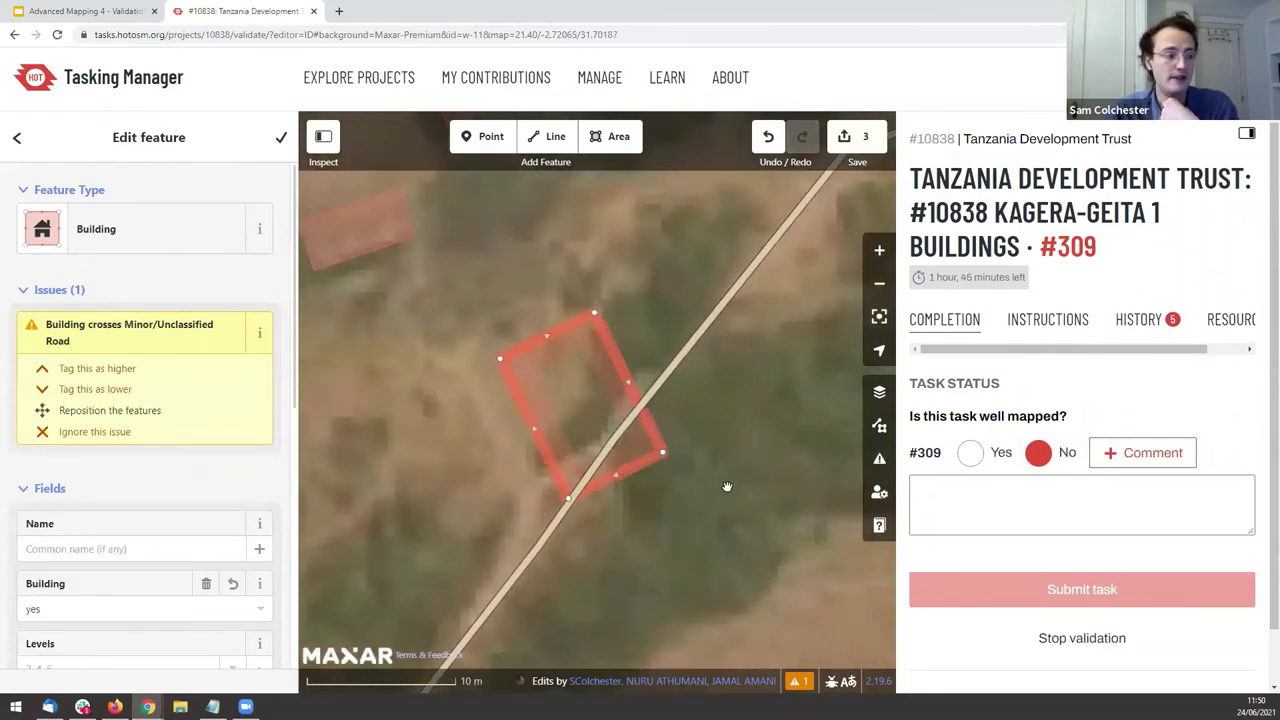
{"action": "right_click", "coordinate": [610, 387]}
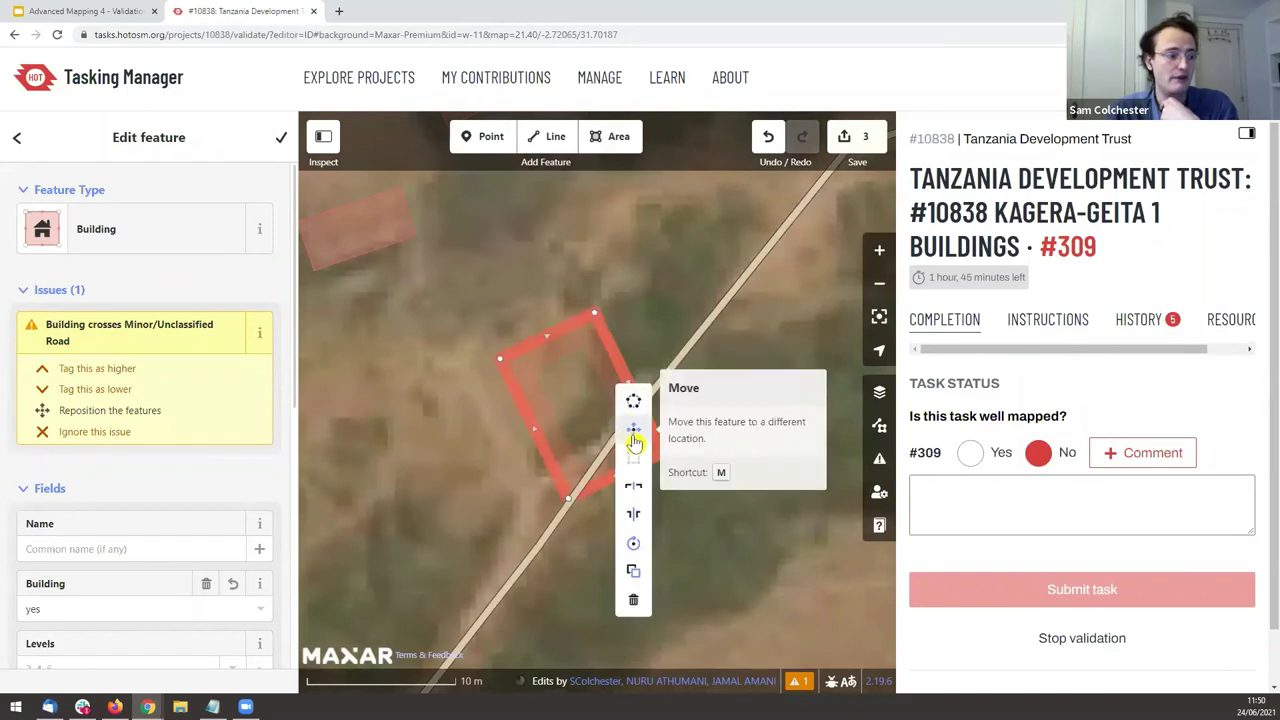
{"action": "left_click", "coordinate": [634, 437]}
{"action": "left_click", "coordinate": [579, 312]}
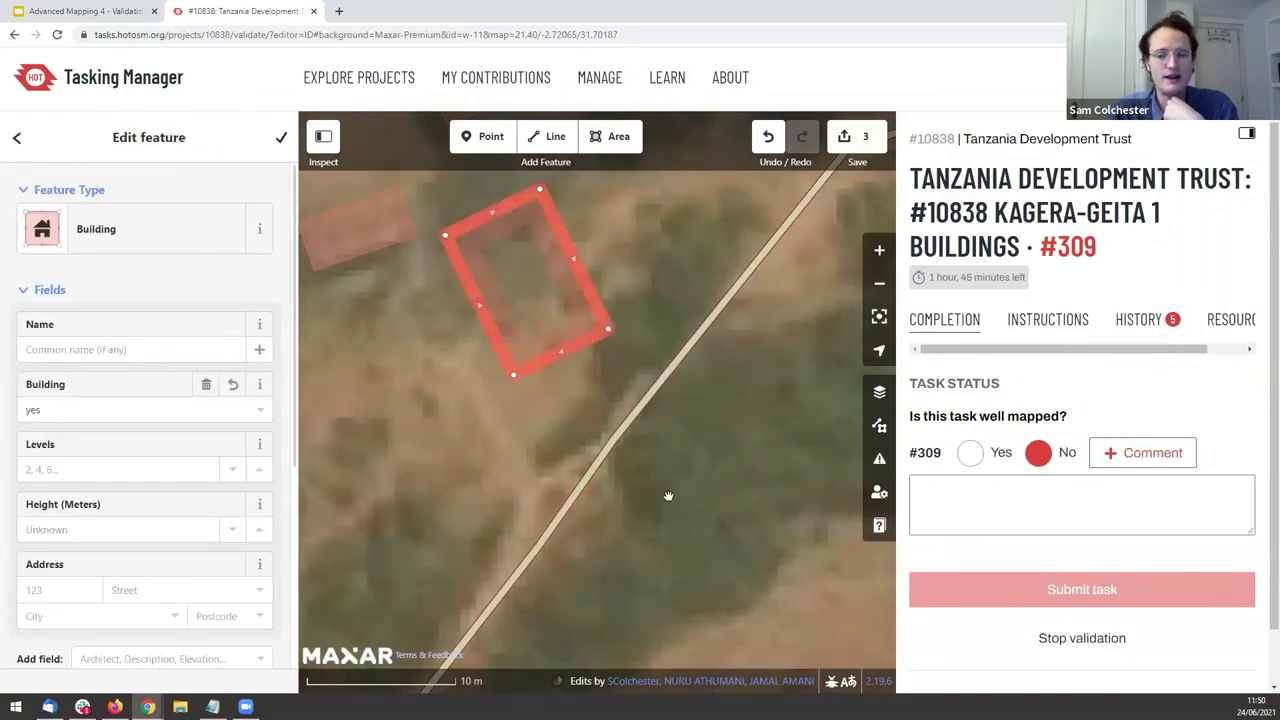
{"action": "scroll", "coordinate": [661, 489], "scroll_direction": "down", "scroll_amount": 1}
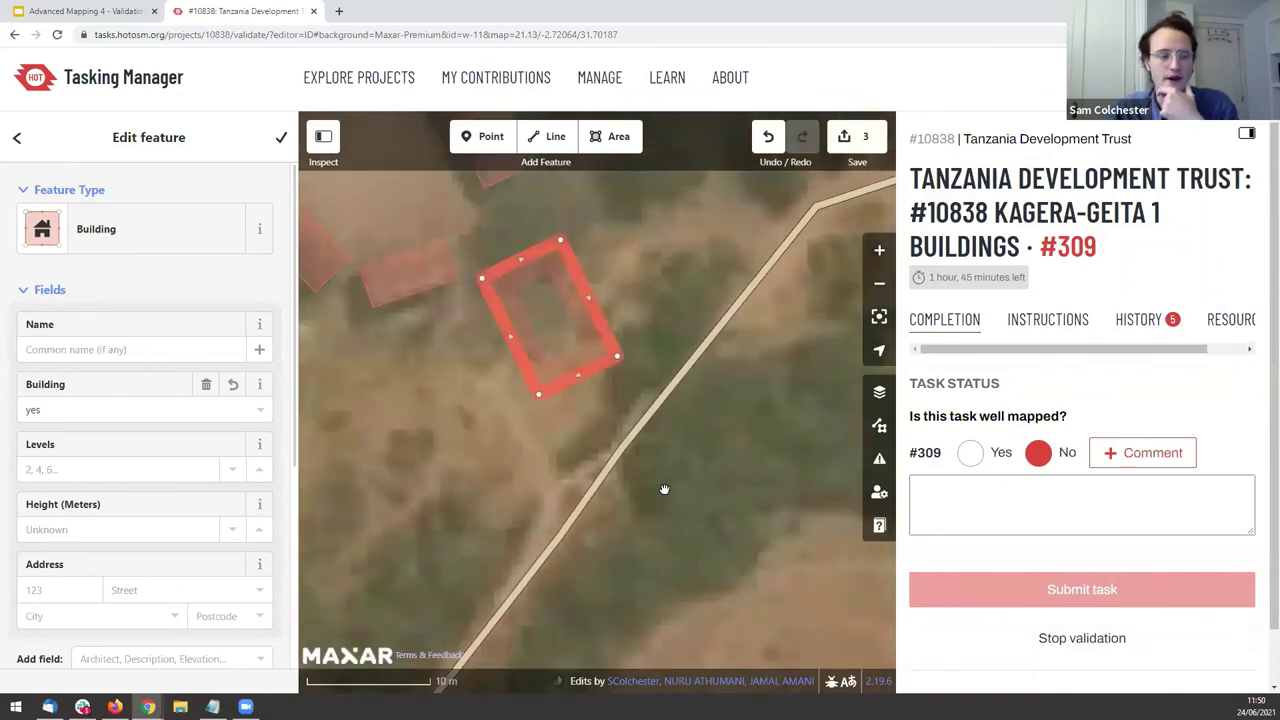
{"action": "right_click", "coordinate": [591, 352]}
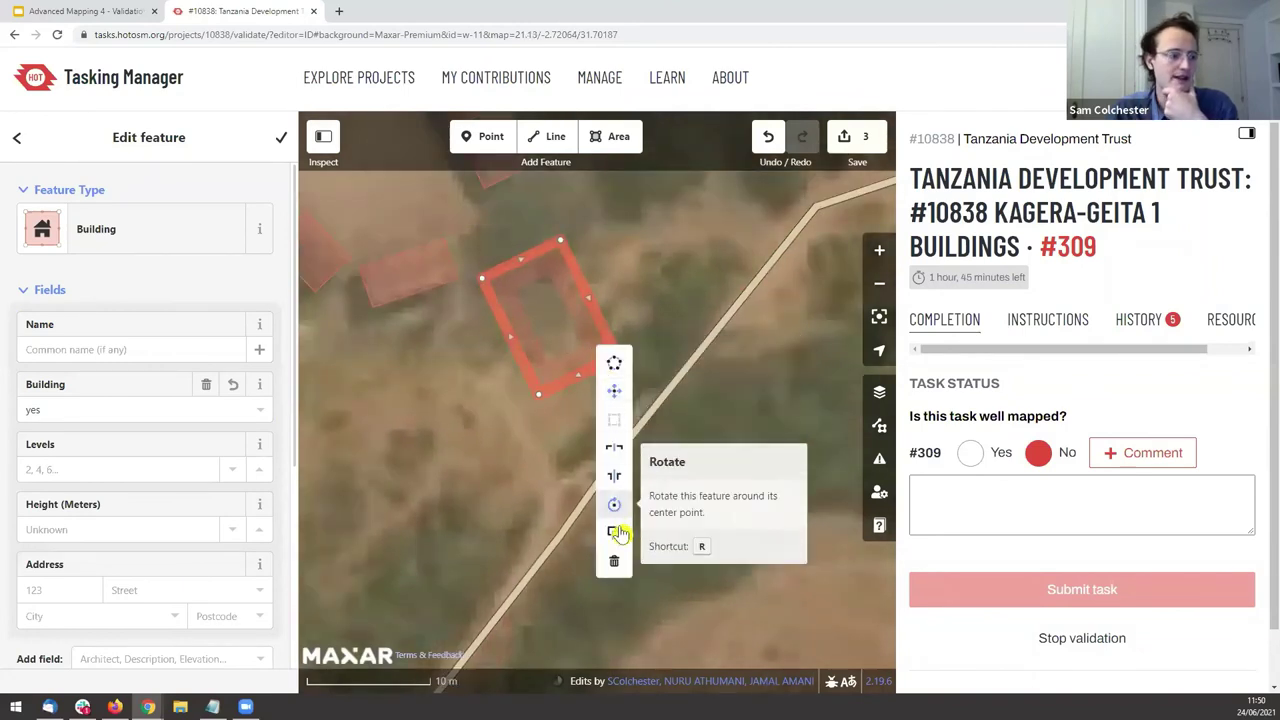
{"action": "left_click", "coordinate": [618, 563]}
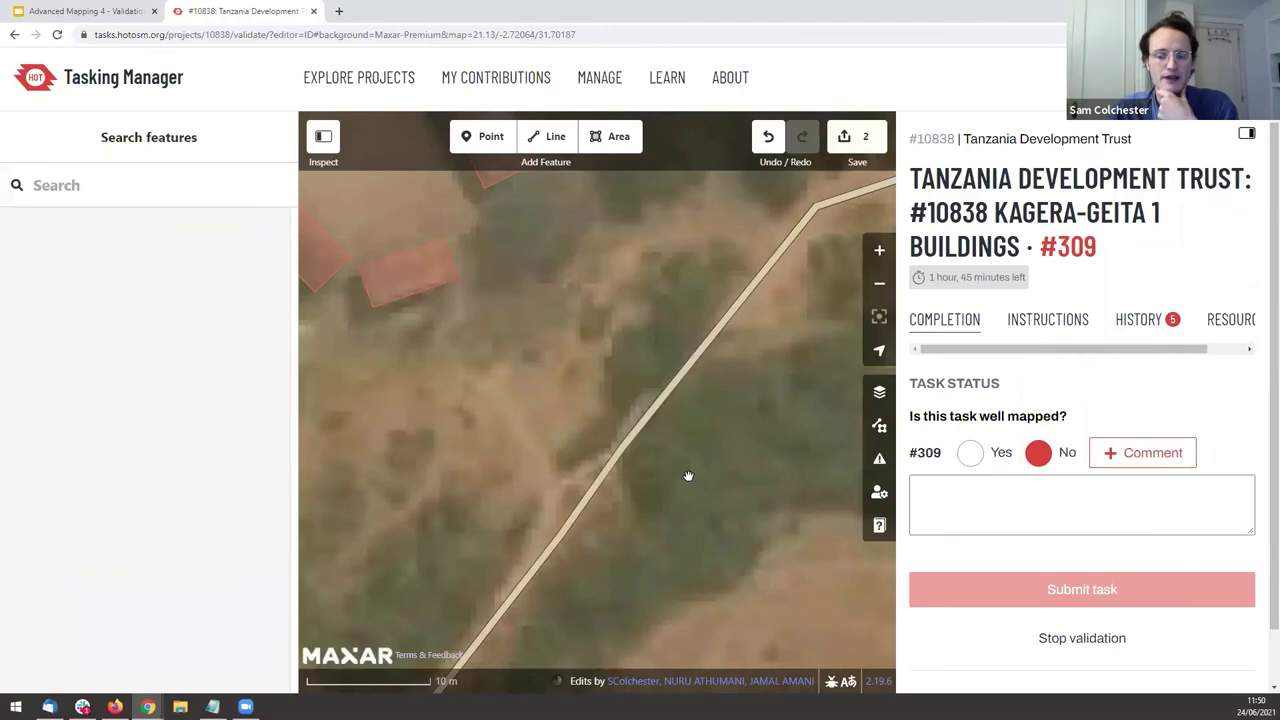
Drag the minor road's bend point and a neighbouring point left to follow the track
{"action": "scroll", "coordinate": [688, 475], "scroll_direction": "down", "scroll_amount": 4}
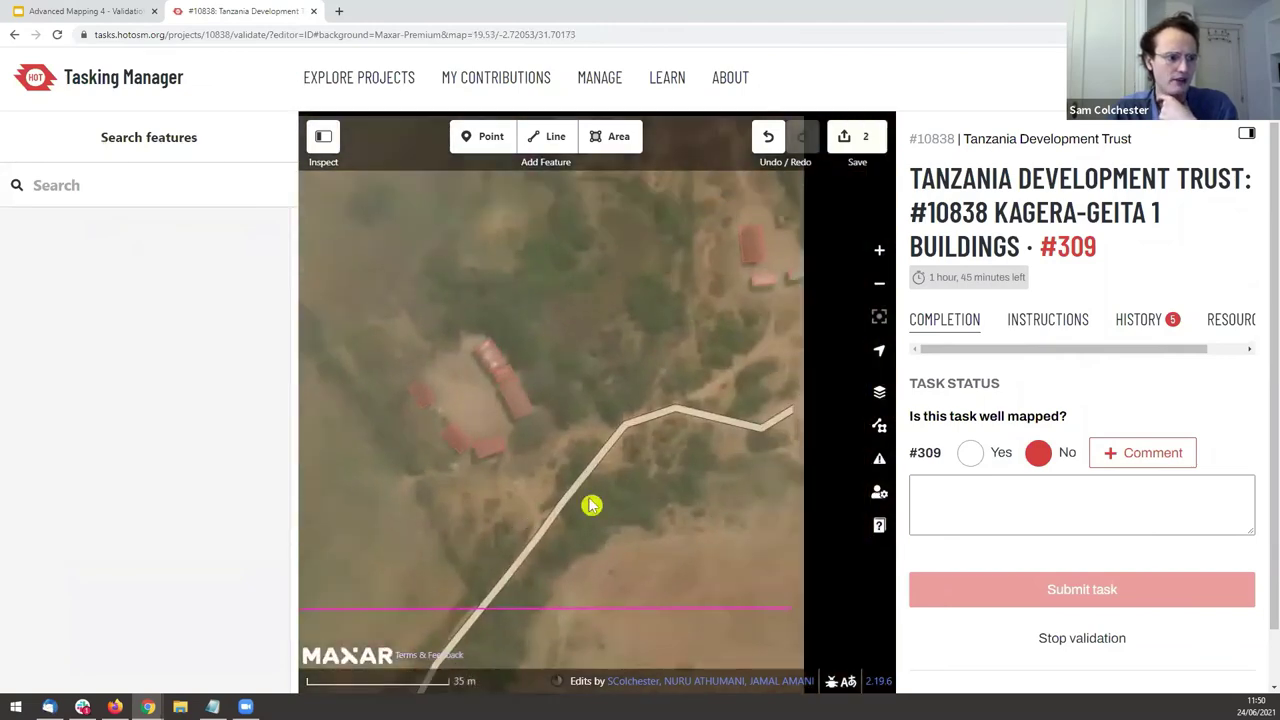
{"action": "left_click_drag", "start_coordinate": [591, 505], "coordinate": [485, 539]}
{"action": "left_click_drag", "start_coordinate": [614, 531], "coordinate": [603, 543]}
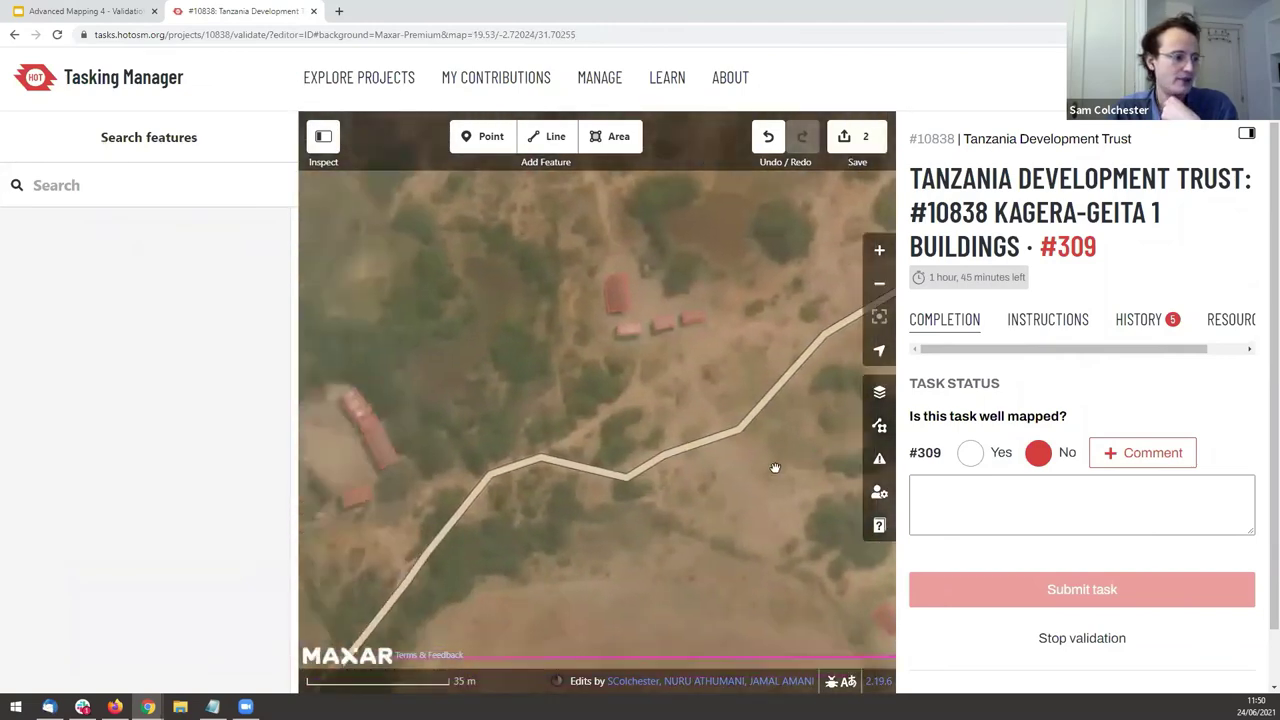
{"action": "left_click_drag", "start_coordinate": [425, 569], "coordinate": [597, 489]}
{"action": "left_click", "coordinate": [597, 489]}
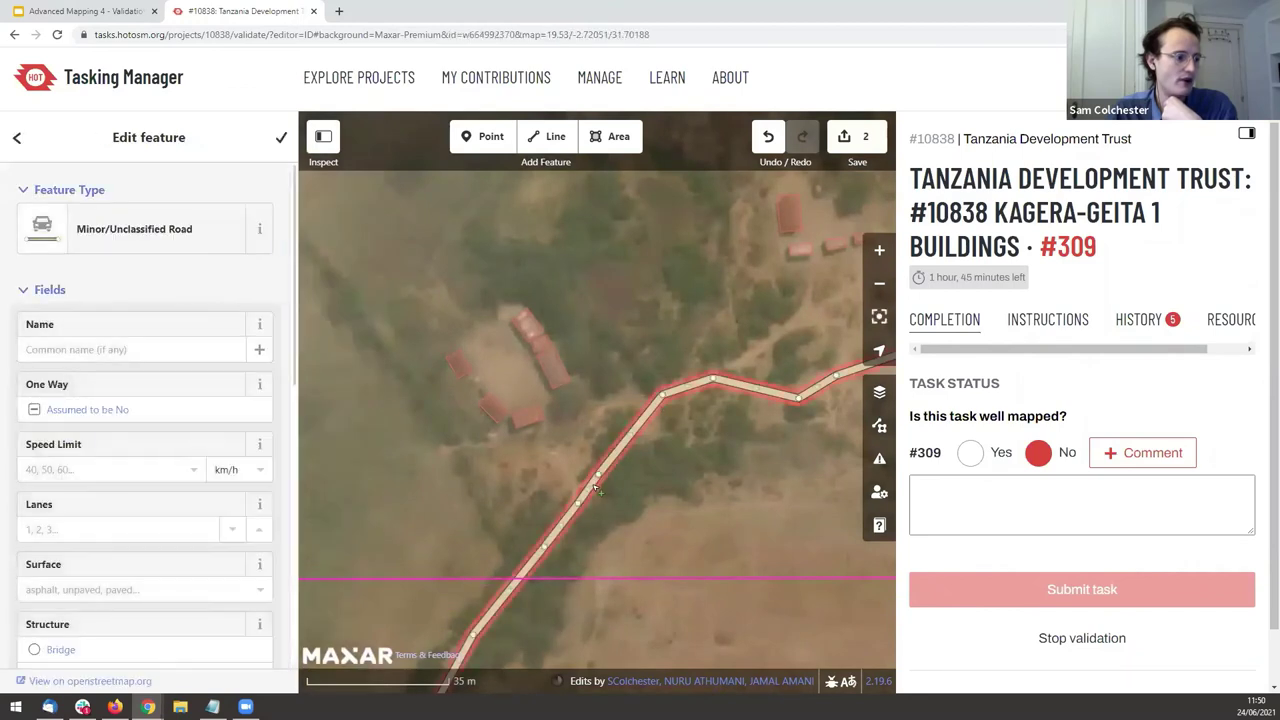
{"action": "left_click_drag", "start_coordinate": [664, 397], "coordinate": [519, 369]}
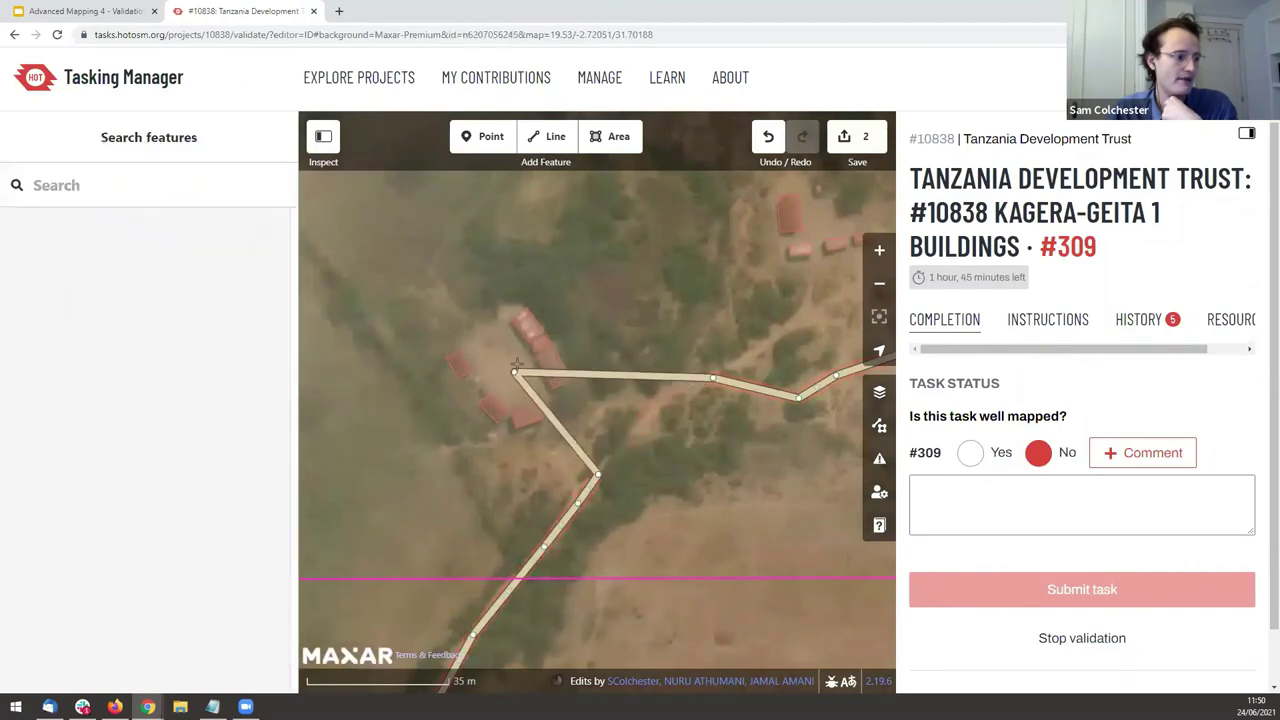
{"action": "left_click_drag", "start_coordinate": [597, 474], "coordinate": [540, 516]}
Pull the road's corner off the buildings so the crossing warning clears
{"action": "left_click", "coordinate": [525, 392]}
{"action": "scroll", "coordinate": [525, 392], "scroll_direction": "up", "scroll_amount": 5}
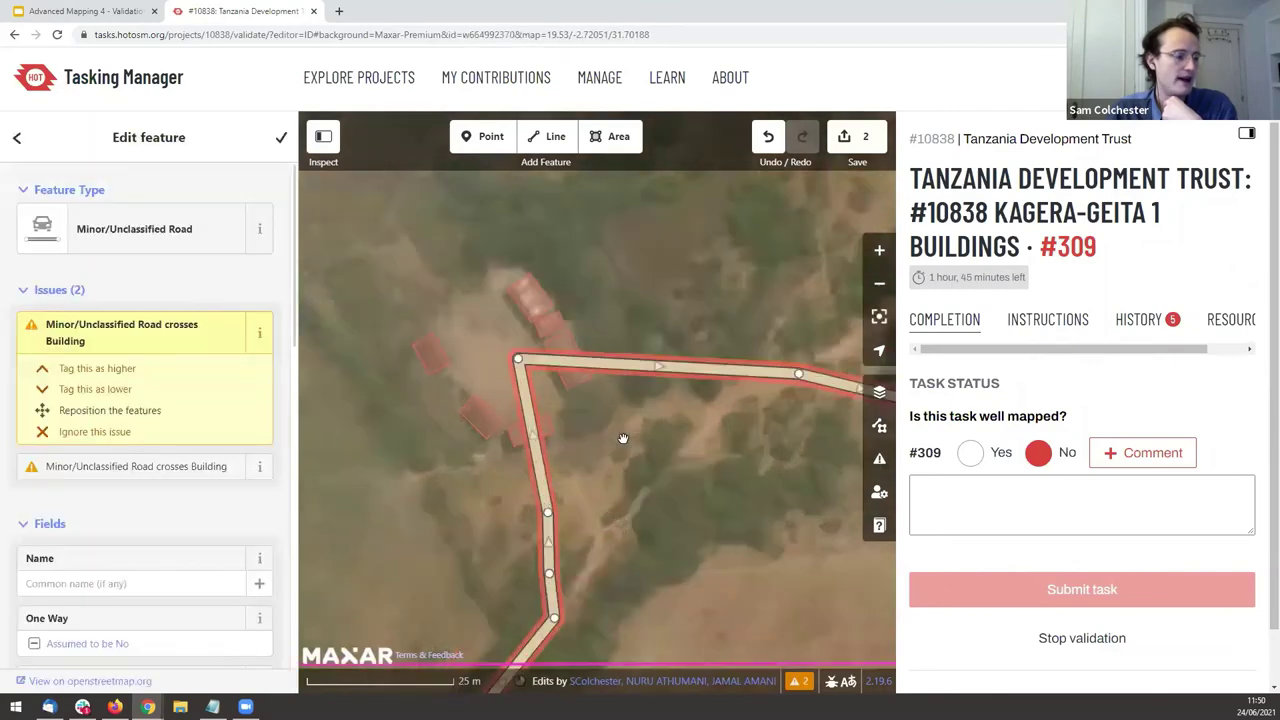
{"action": "left_click_drag", "start_coordinate": [685, 572], "coordinate": [634, 494]}
{"action": "scroll", "coordinate": [620, 415], "scroll_direction": "down", "scroll_amount": 3}
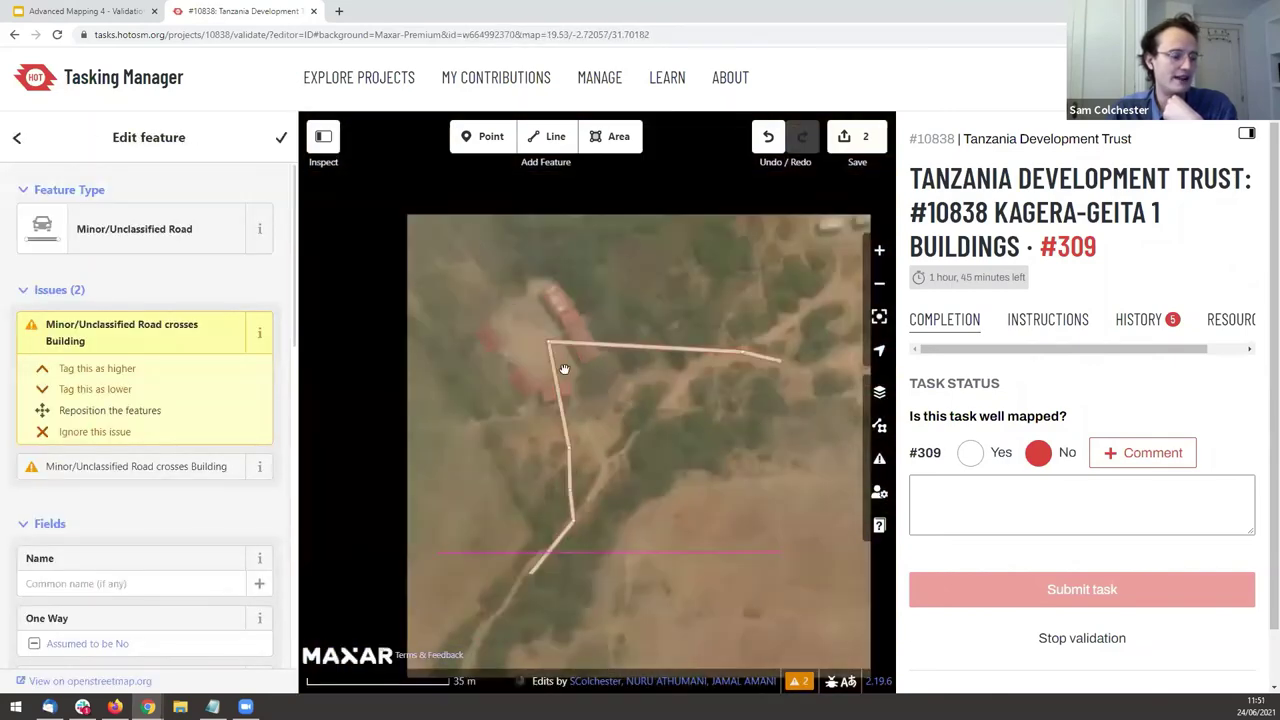
{"action": "scroll", "coordinate": [596, 386], "scroll_direction": "up", "scroll_amount": 2}
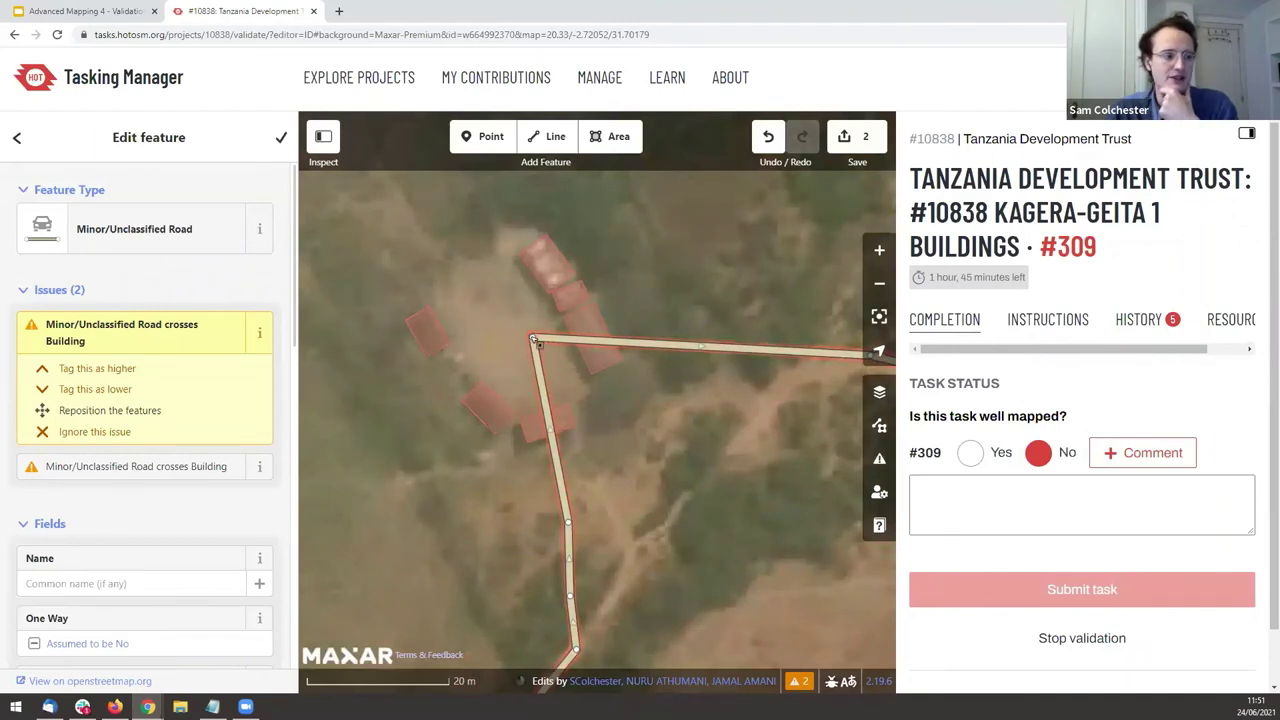
{"action": "left_click_drag", "start_coordinate": [535, 342], "coordinate": [778, 397]}
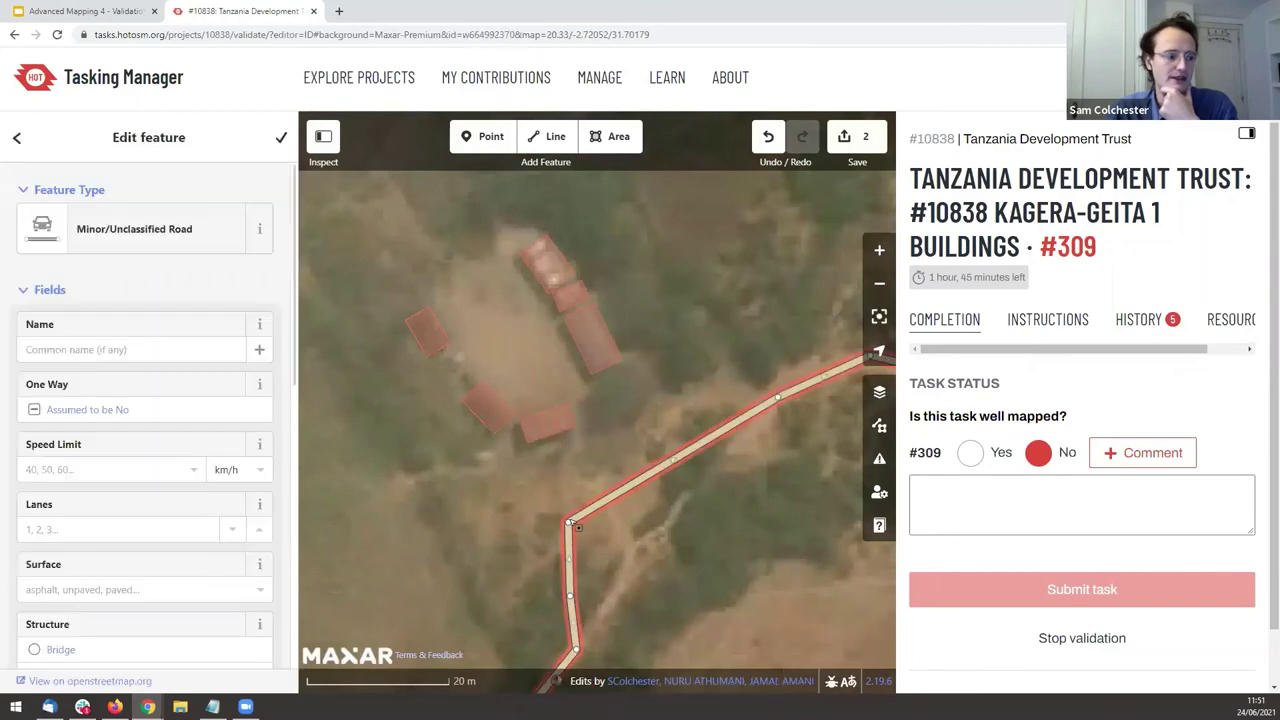
{"action": "left_click", "coordinate": [649, 497]}
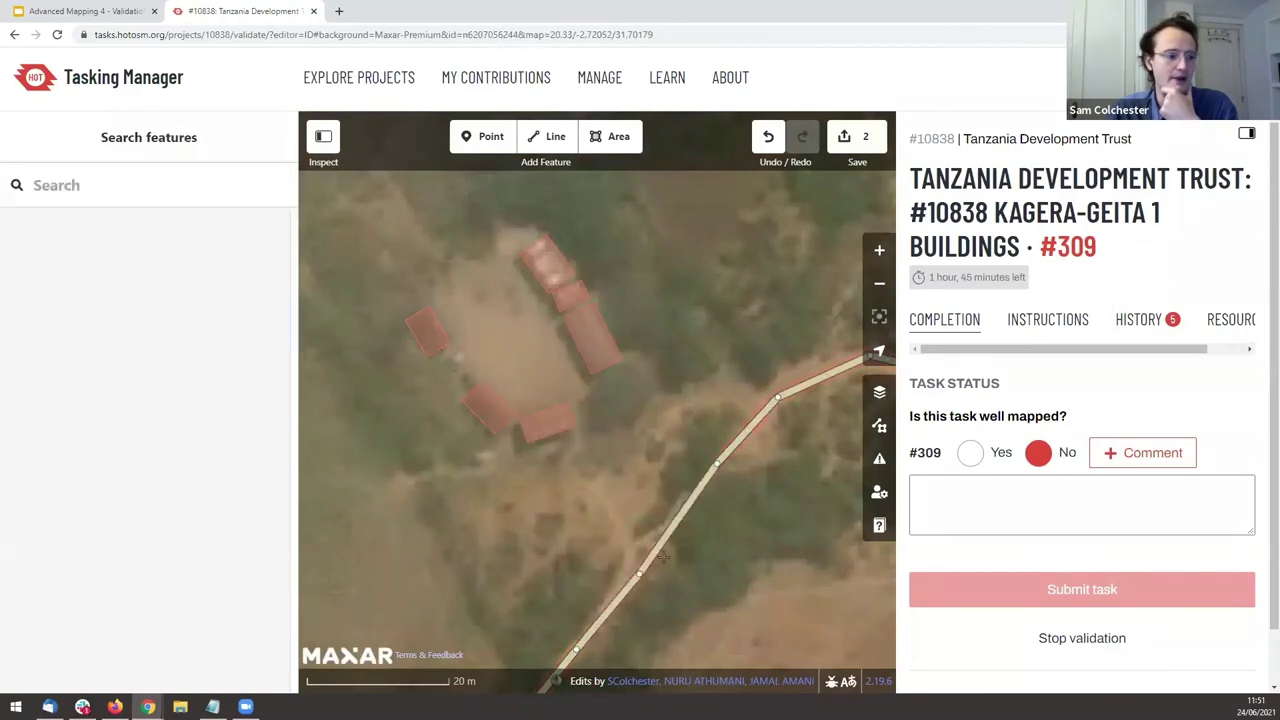
{"action": "left_click", "coordinate": [700, 472]}
{"action": "left_click_drag", "start_coordinate": [745, 560], "coordinate": [664, 476]}
{"action": "left_click", "coordinate": [664, 476]}
{"action": "scroll", "coordinate": [670, 490], "scroll_direction": "down", "scroll_amount": 5}
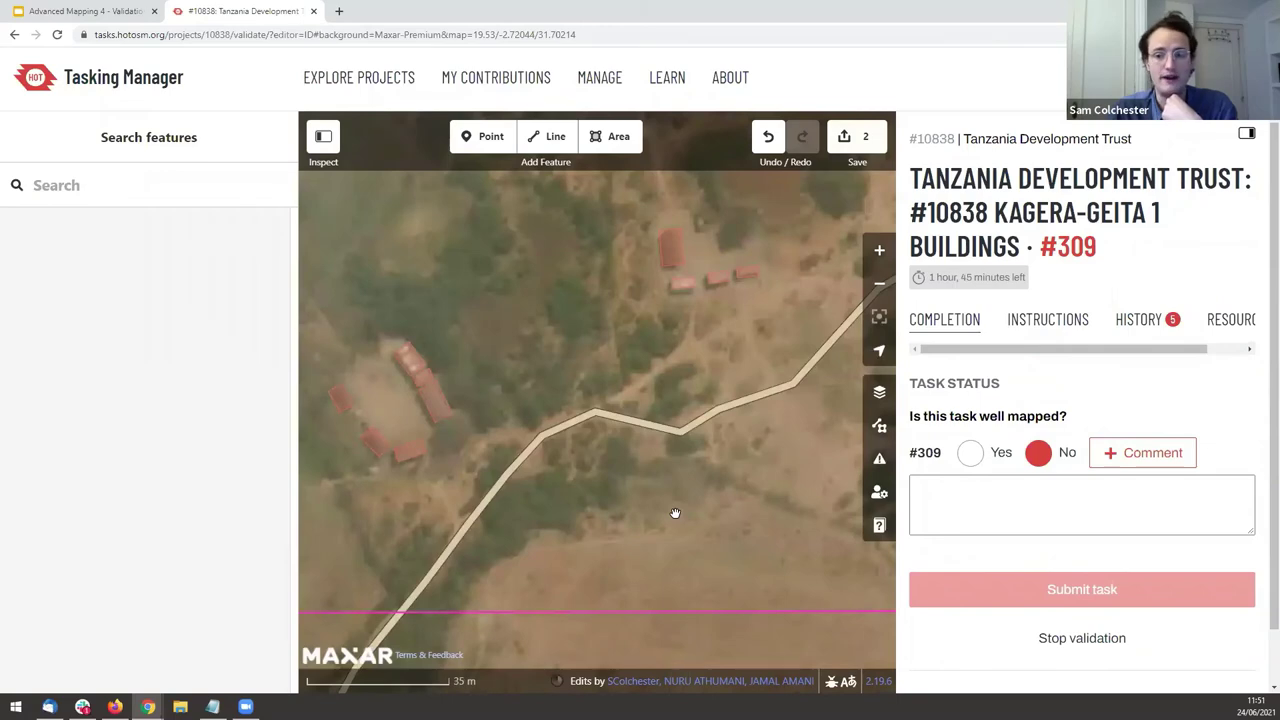
Save and upload the pending edits as a changeset to OpenStreetMap
{"action": "scroll", "coordinate": [700, 480], "scroll_direction": "down", "scroll_amount": 5}
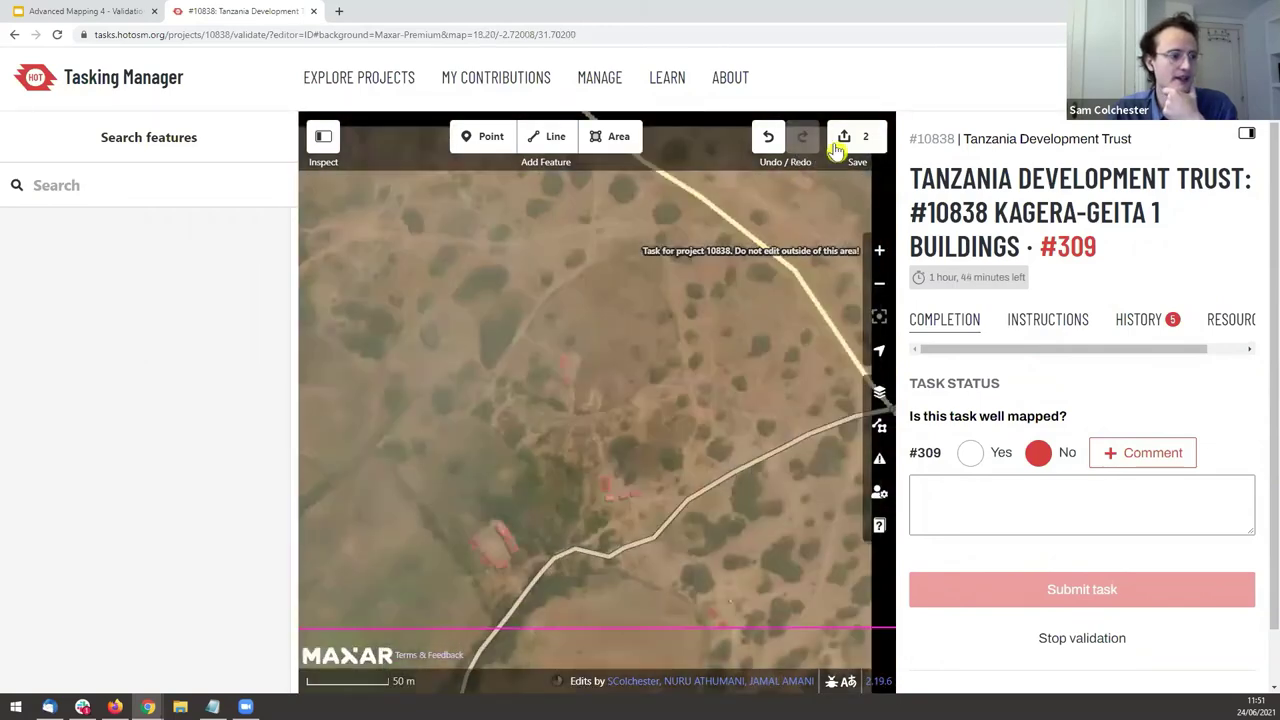
{"action": "left_click", "coordinate": [843, 140]}
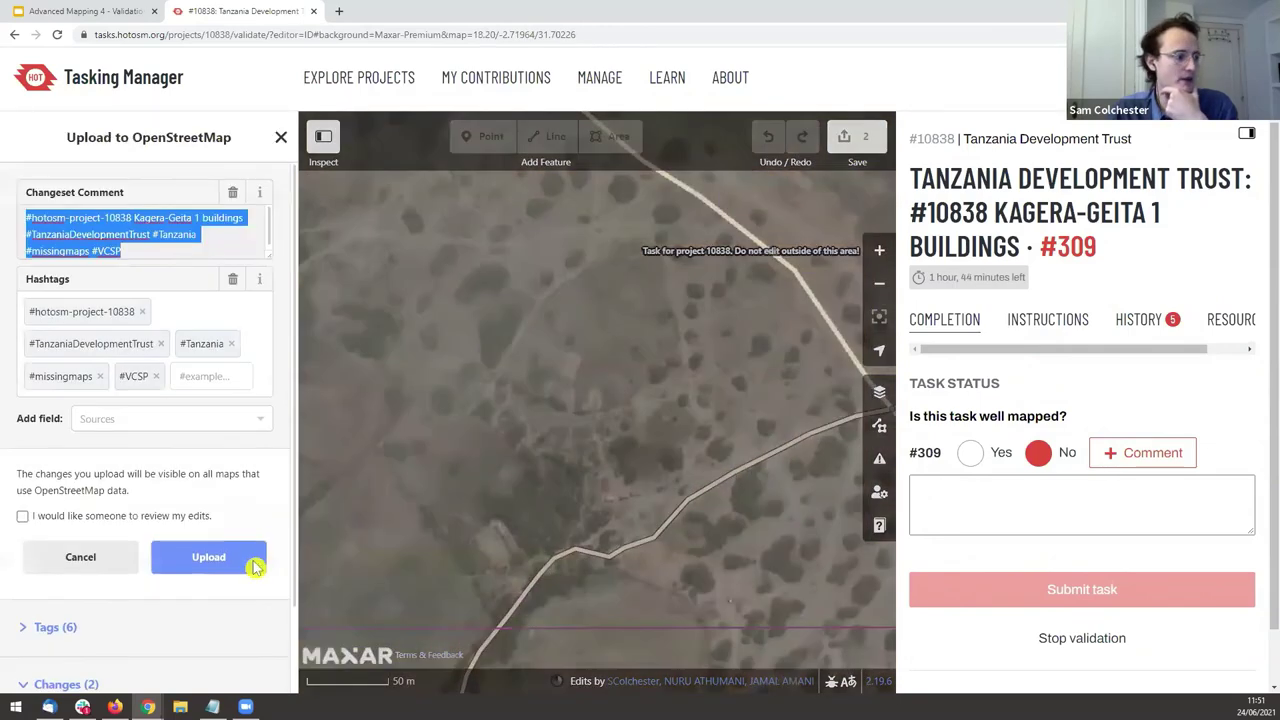
{"action": "left_click", "coordinate": [252, 560]}
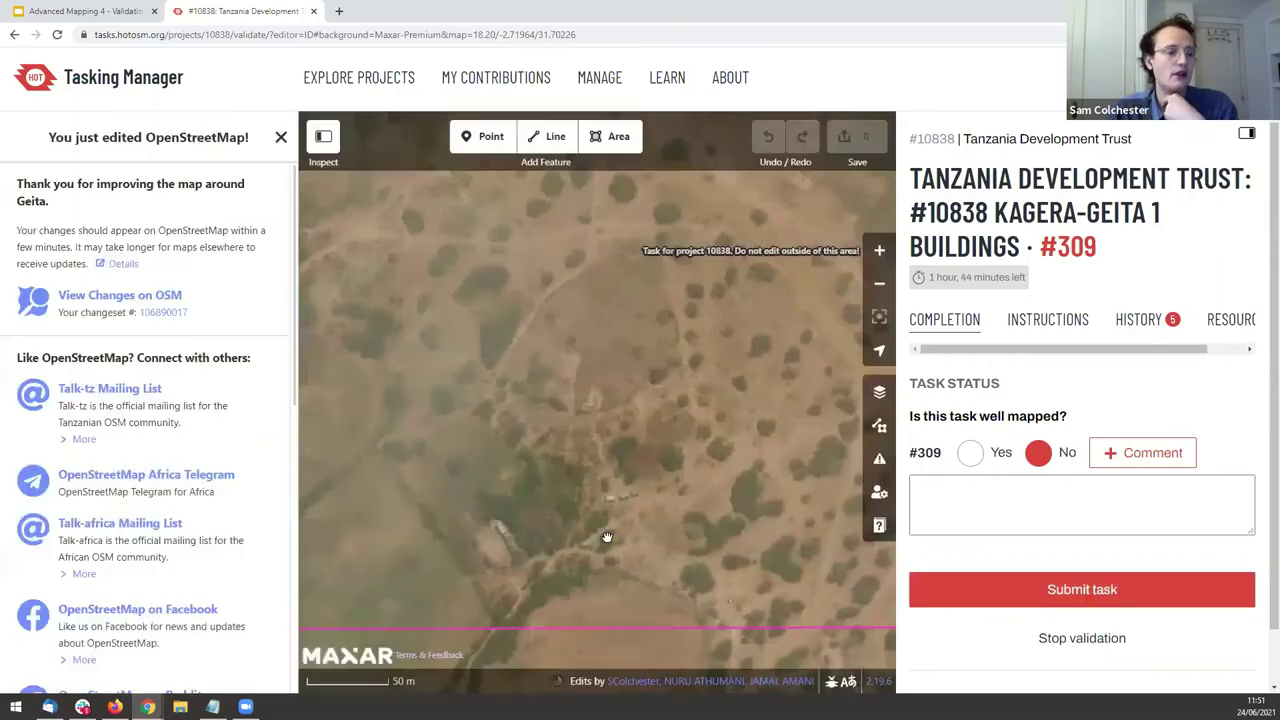
Answer Yes to 'Is this task well mapped?' and focus the task comment box
{"action": "left_click", "coordinate": [995, 453]}
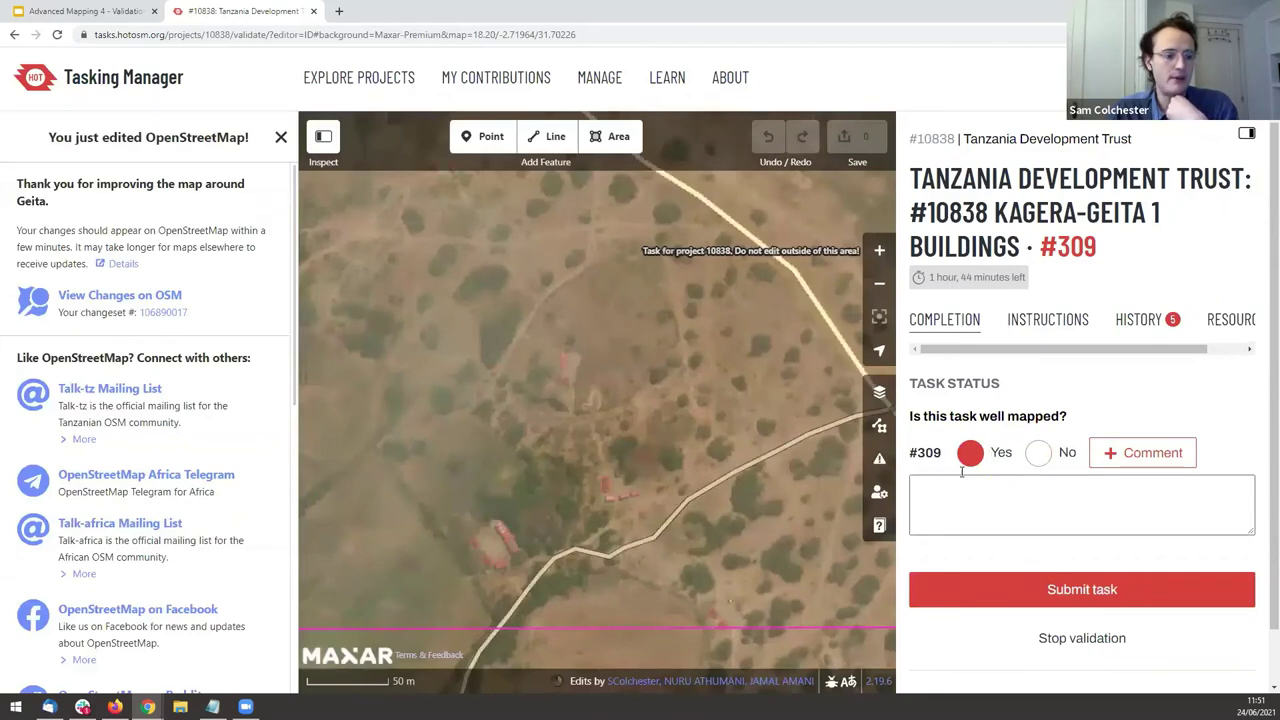
{"action": "left_click", "coordinate": [1090, 530]}
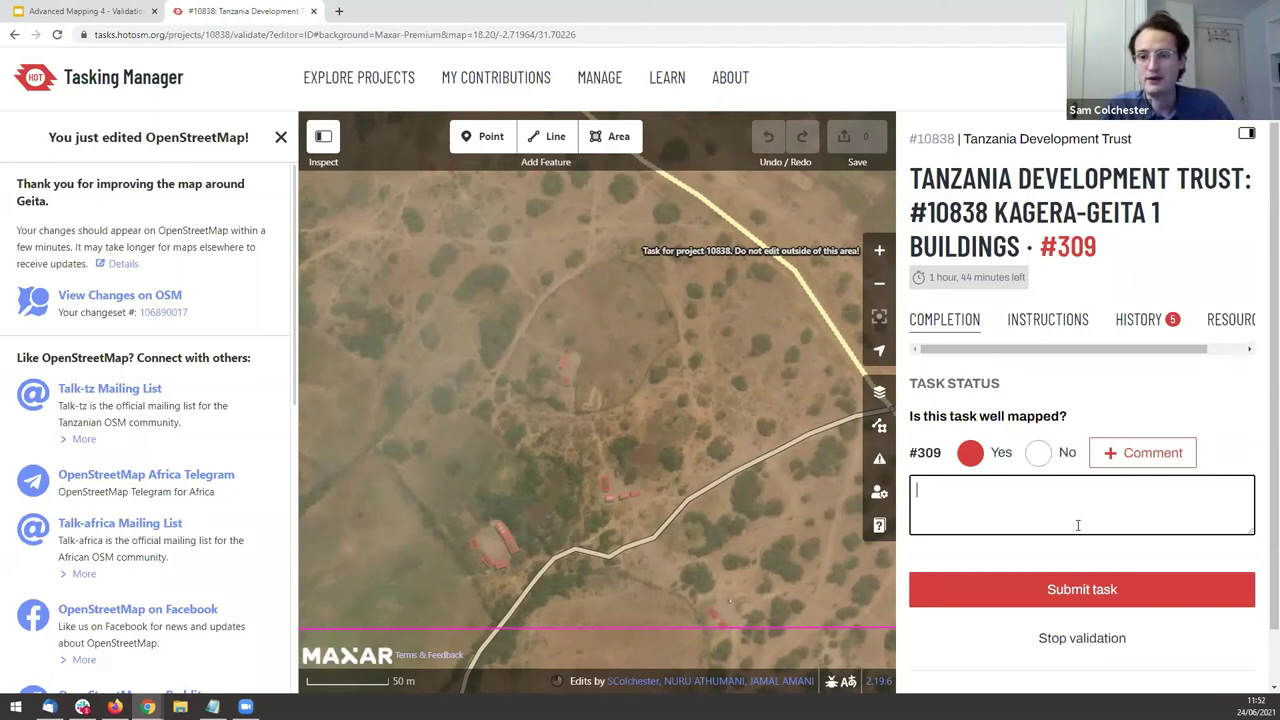
{"action": "left_click", "coordinate": [1078, 525]}
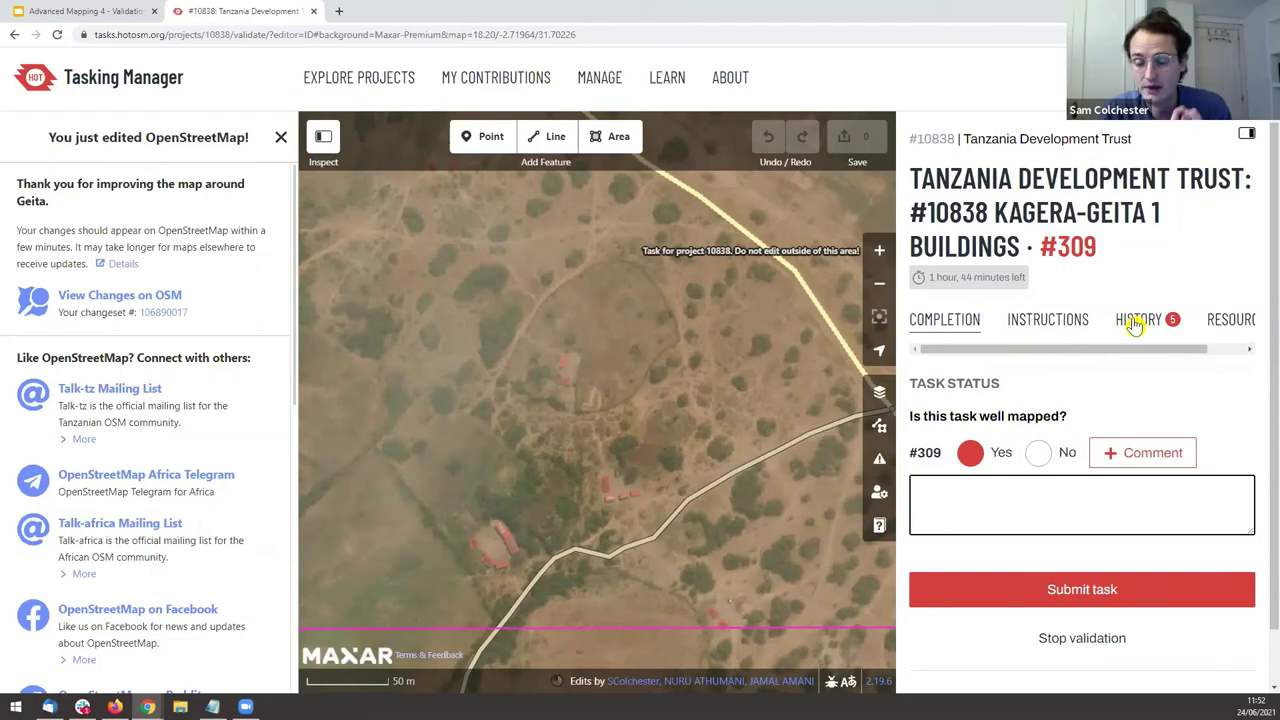
{"action": "left_click", "coordinate": [1137, 322]}
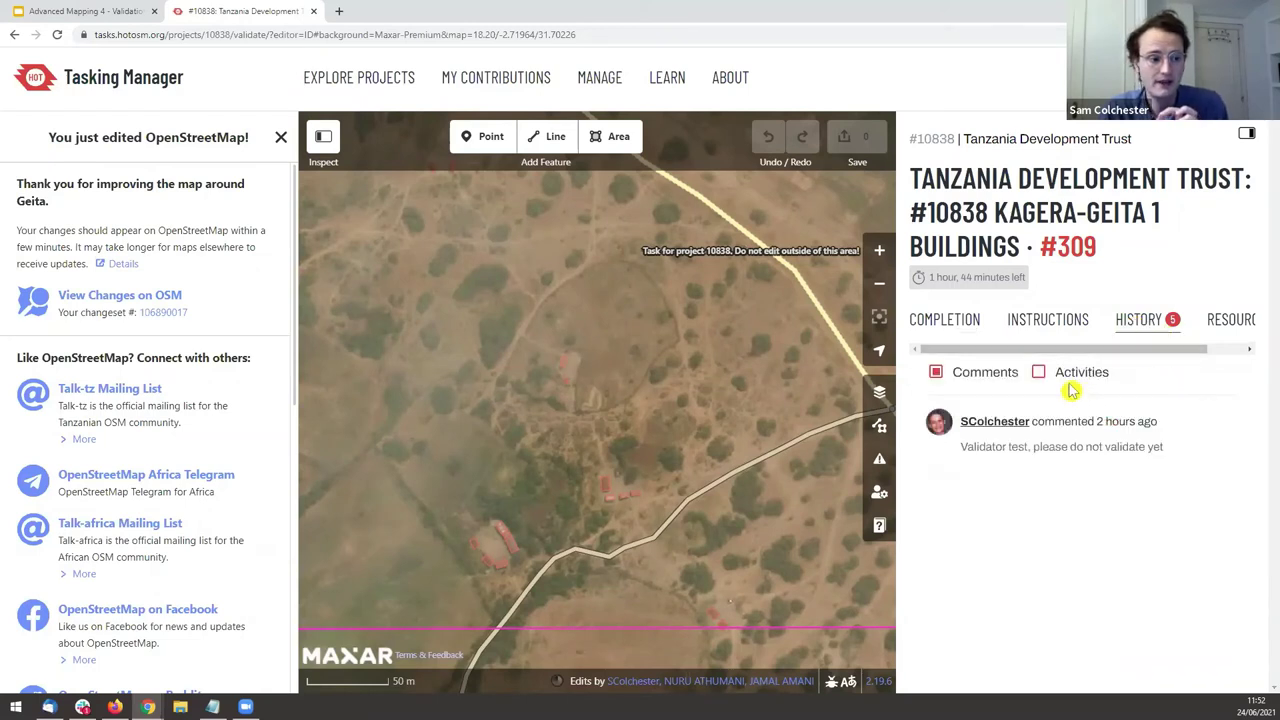
{"action": "left_click", "coordinate": [1040, 378]}
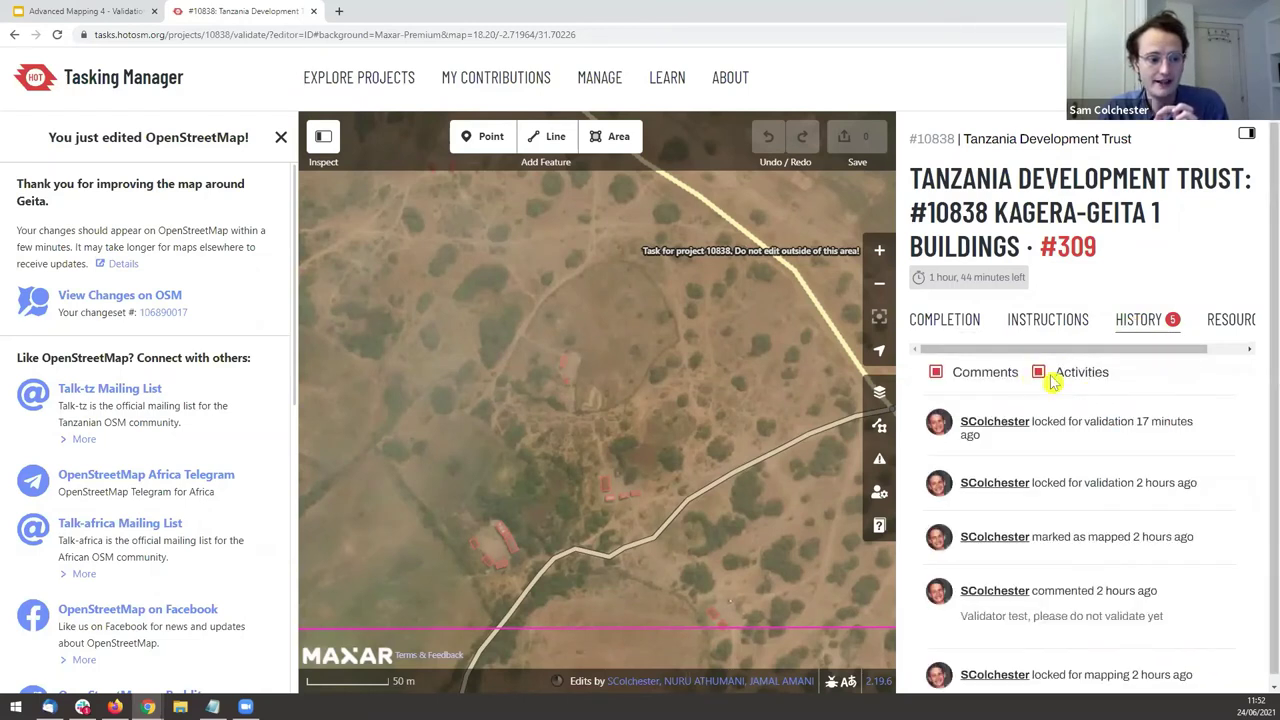
{"action": "left_click_drag", "start_coordinate": [1199, 486], "coordinate": [995, 484]}
{"action": "left_click_drag", "start_coordinate": [1197, 538], "coordinate": [1000, 538]}
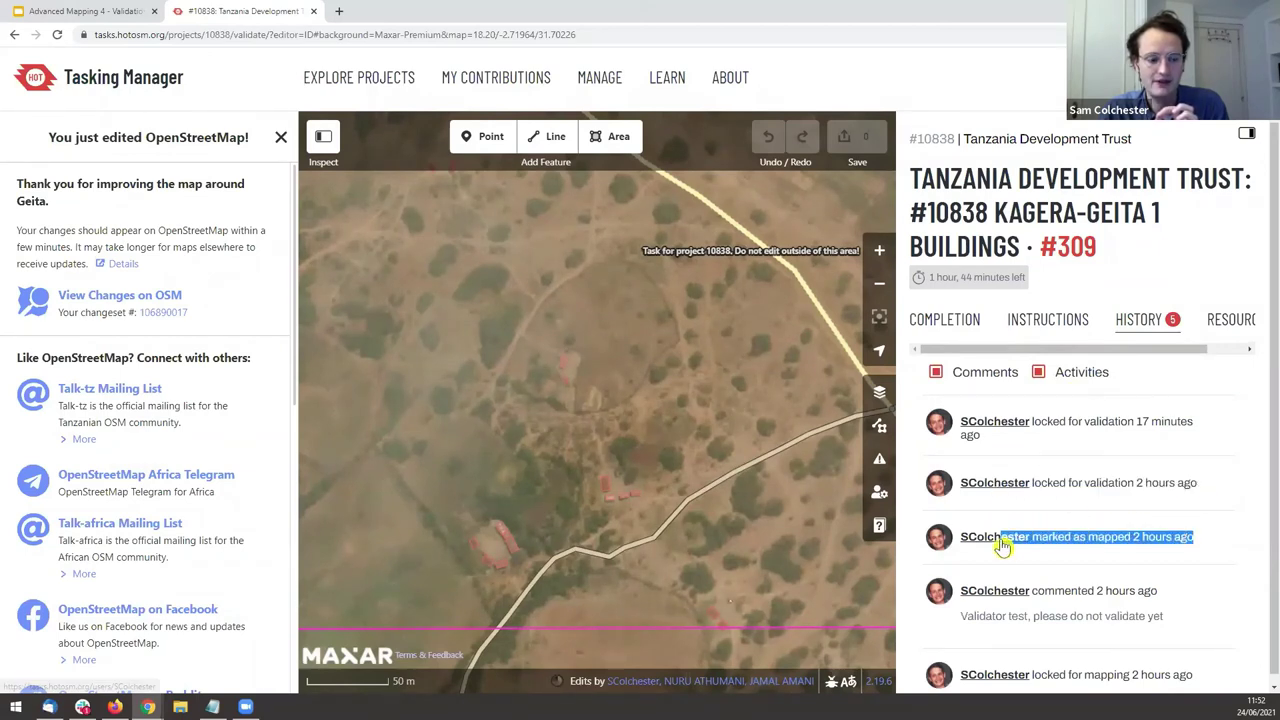
{"action": "left_click", "coordinate": [953, 322]}
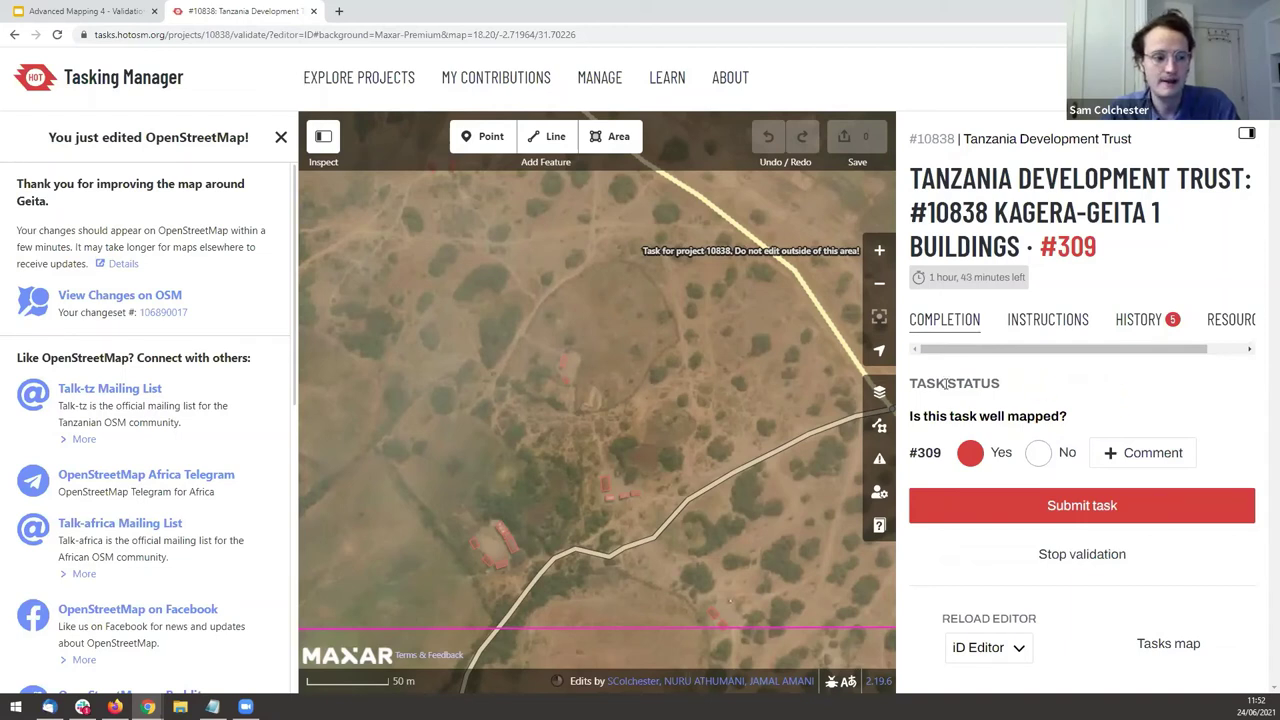
{"action": "left_click_drag", "start_coordinate": [1080, 415], "coordinate": [932, 414]}
Start the task #309 comment with an @-mention of the mapper's username, followed by 'well'
{"action": "left_click", "coordinate": [1140, 452]}
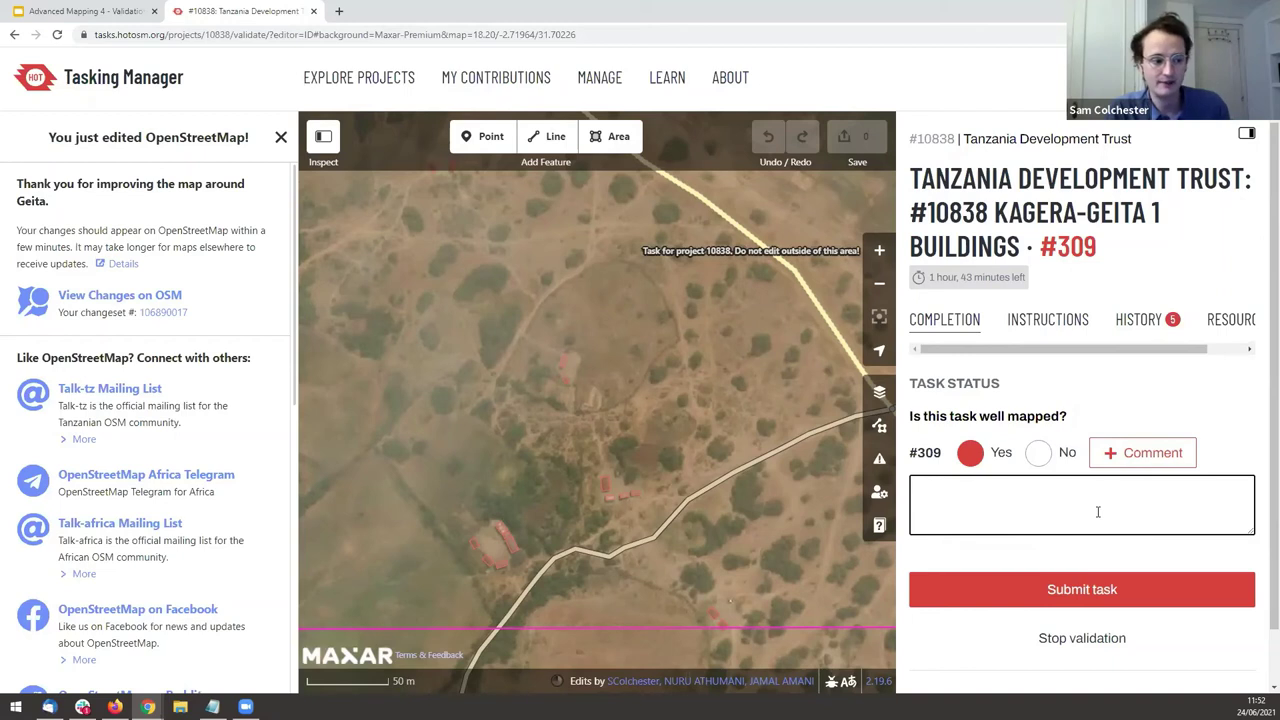
{"action": "type", "text": "@"}
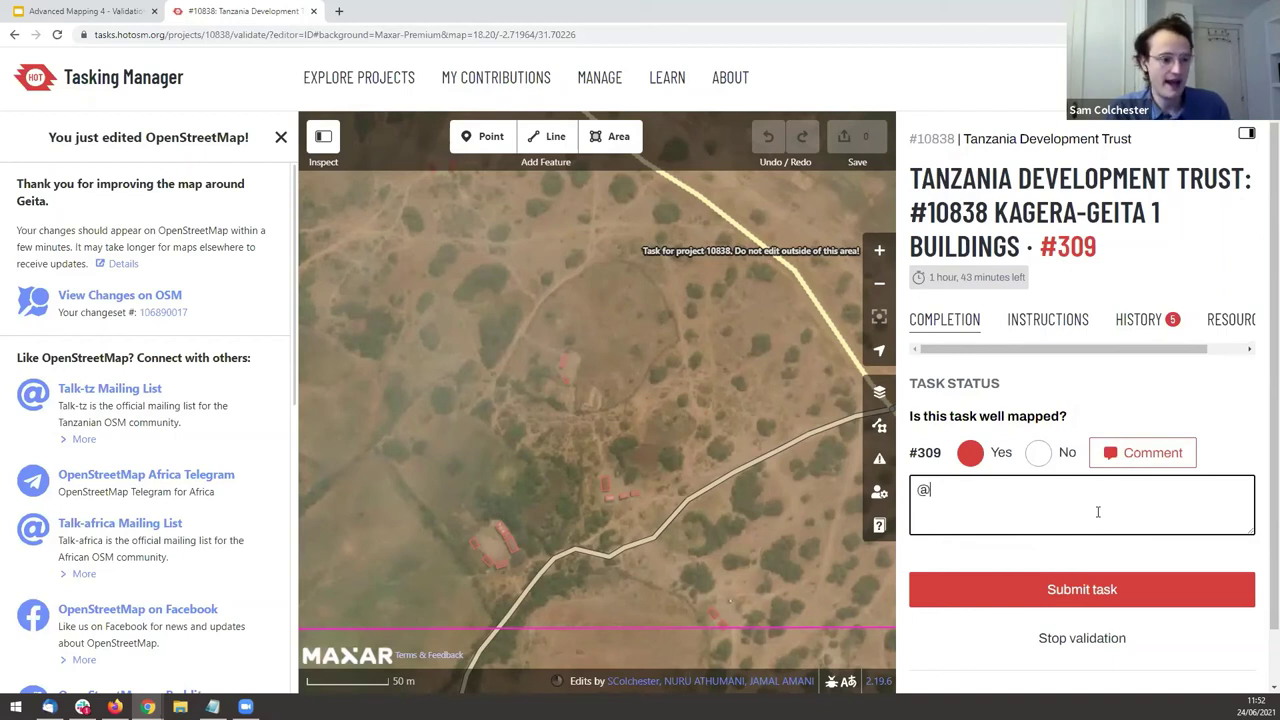
{"action": "type", "text": "SColc"}
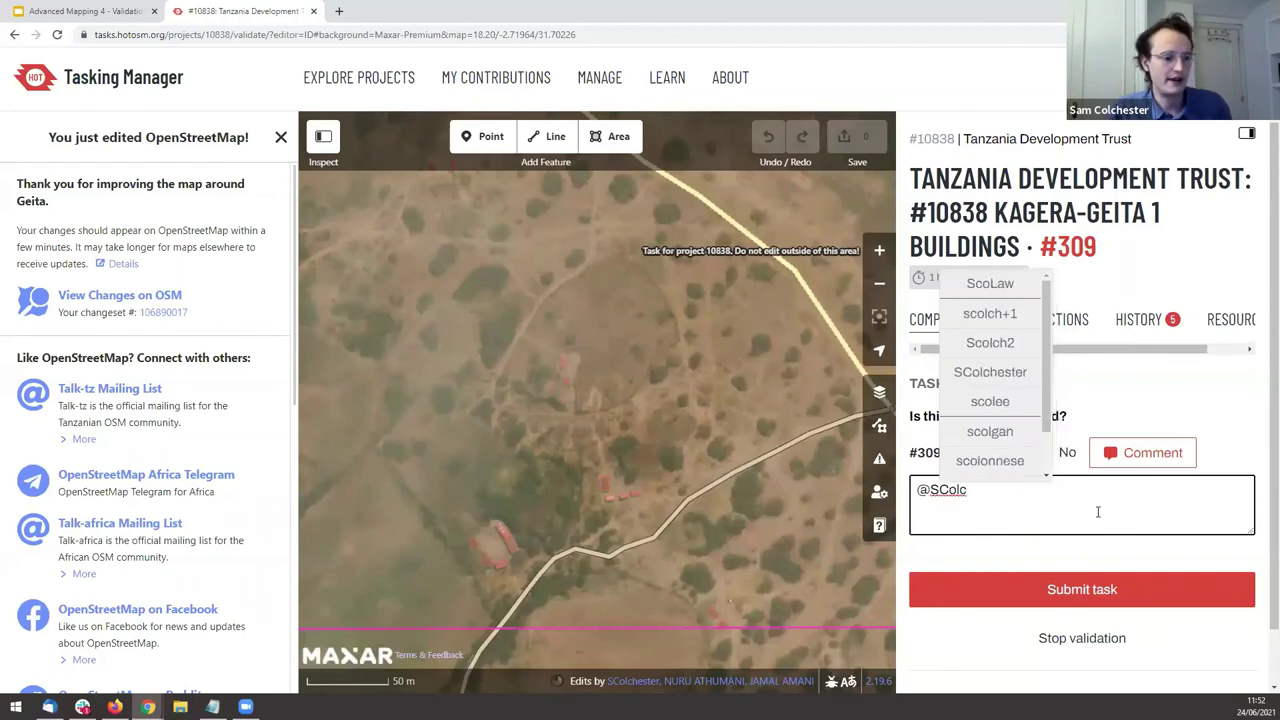
{"action": "left_click", "coordinate": [990, 571]}
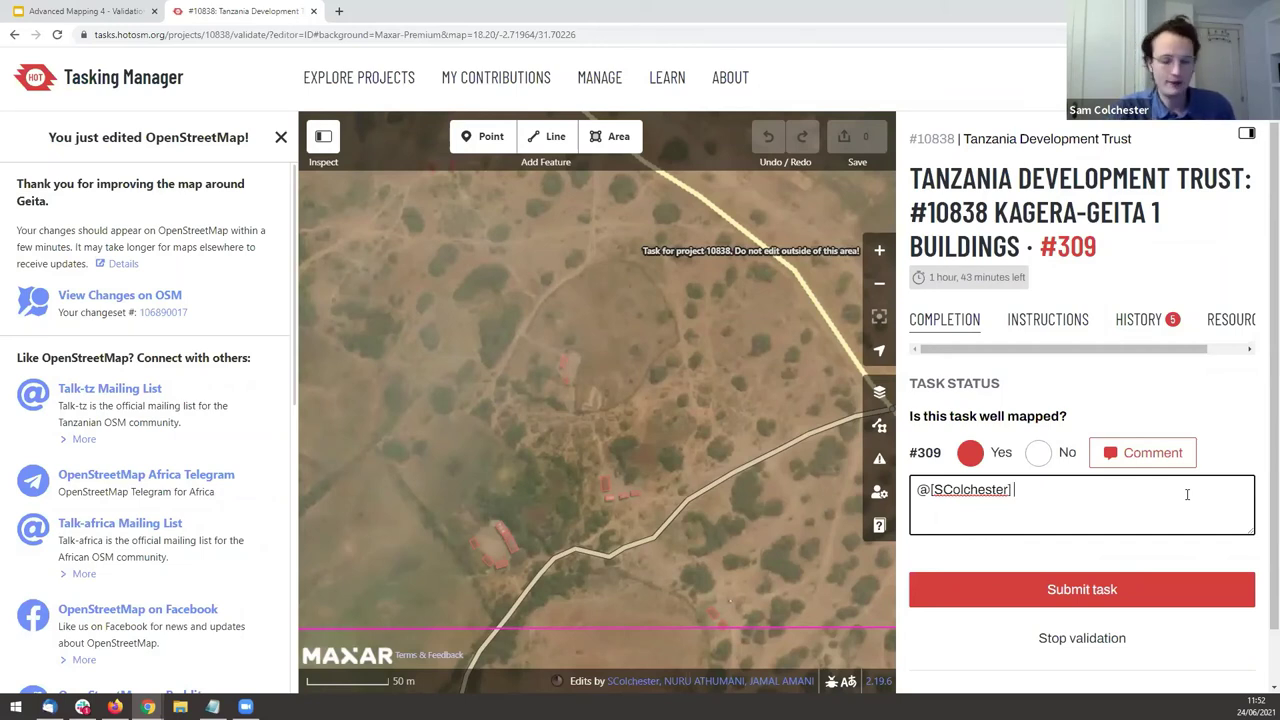
{"action": "type", "text": "well mapped but please remember to zoom right when you"}
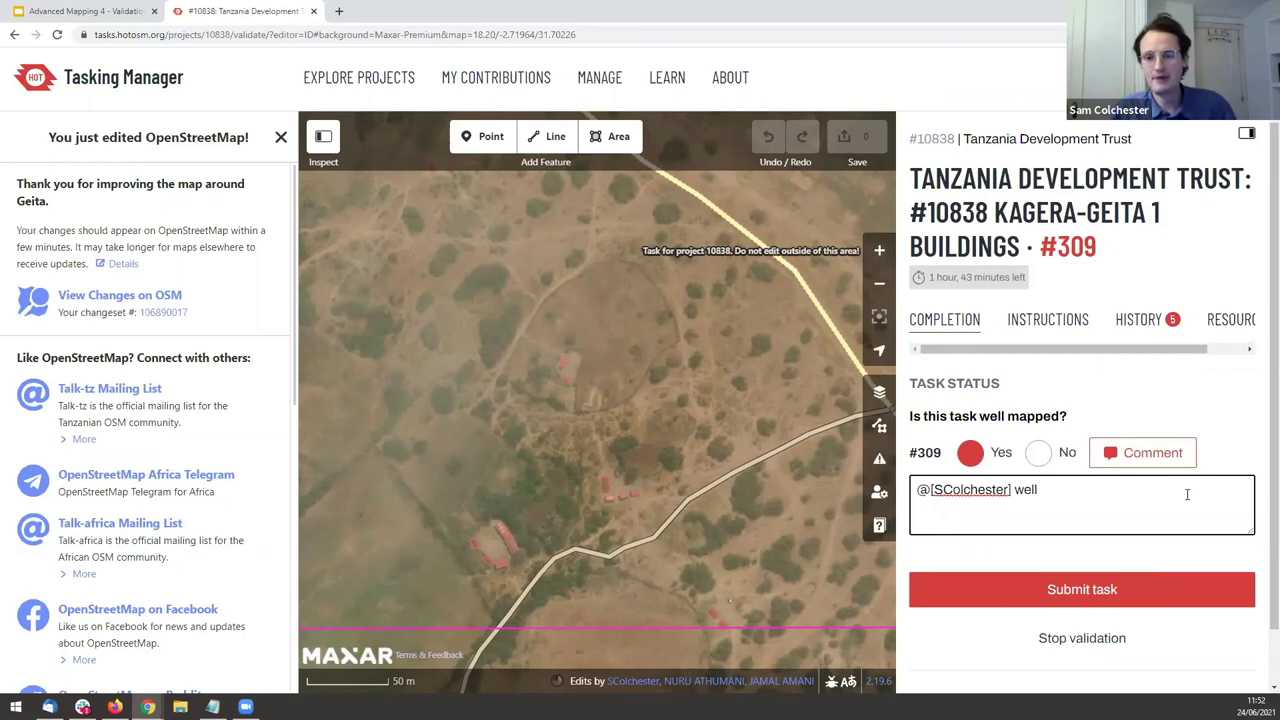
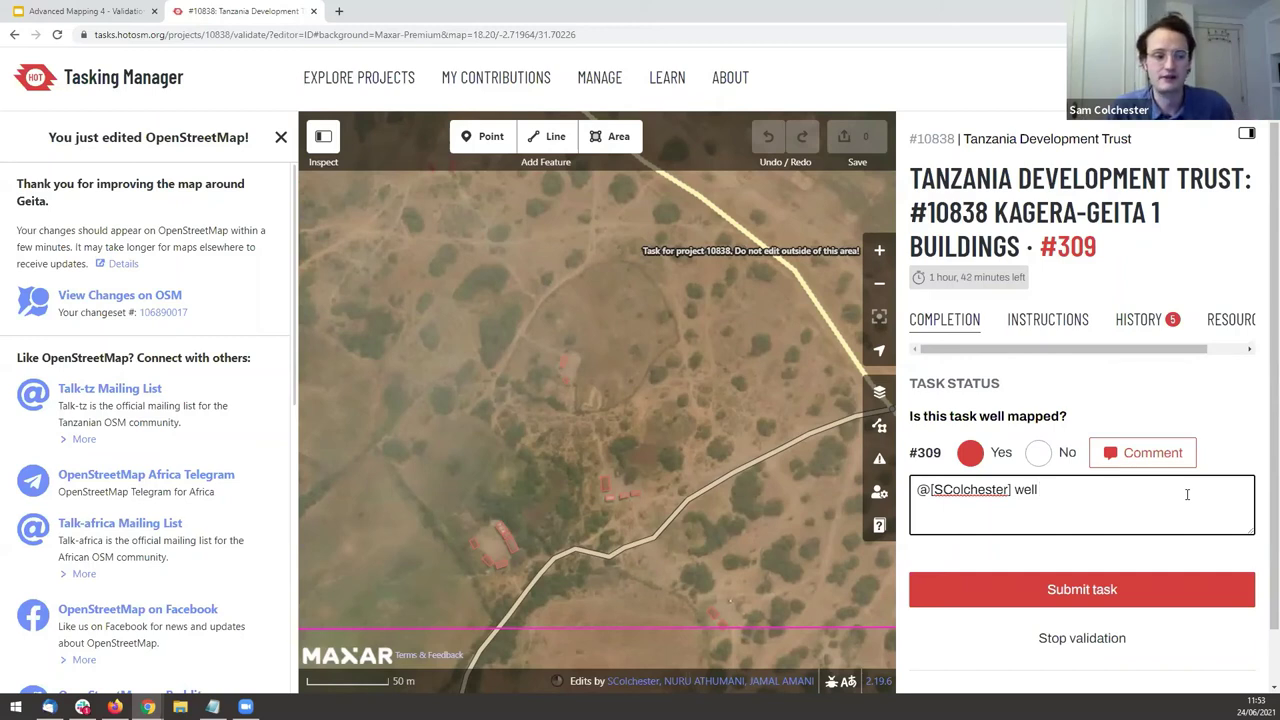
Extend the comment asking the mapper to zoom in so buildings don't connect or overlap, then enlarge the box
{"action": "type", "text": "mapped "}
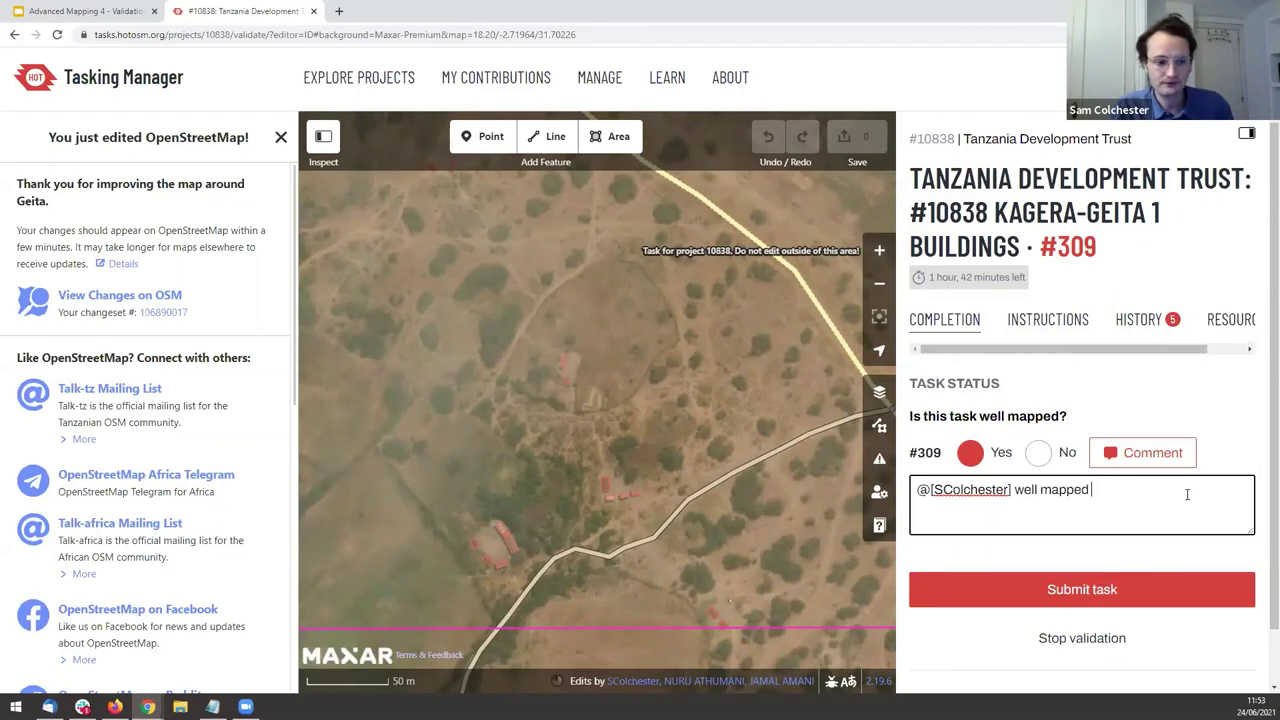
{"action": "type", "text": "but please remember"}
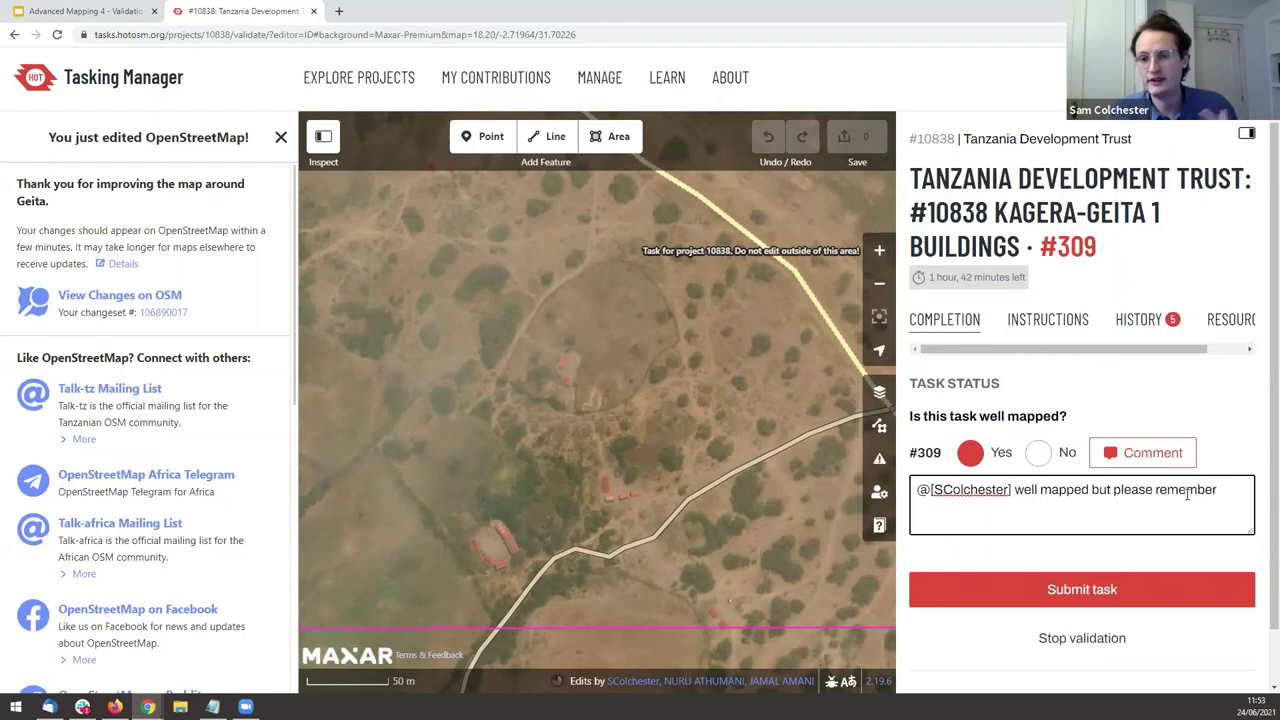
{"action": "type", "text": "to"}
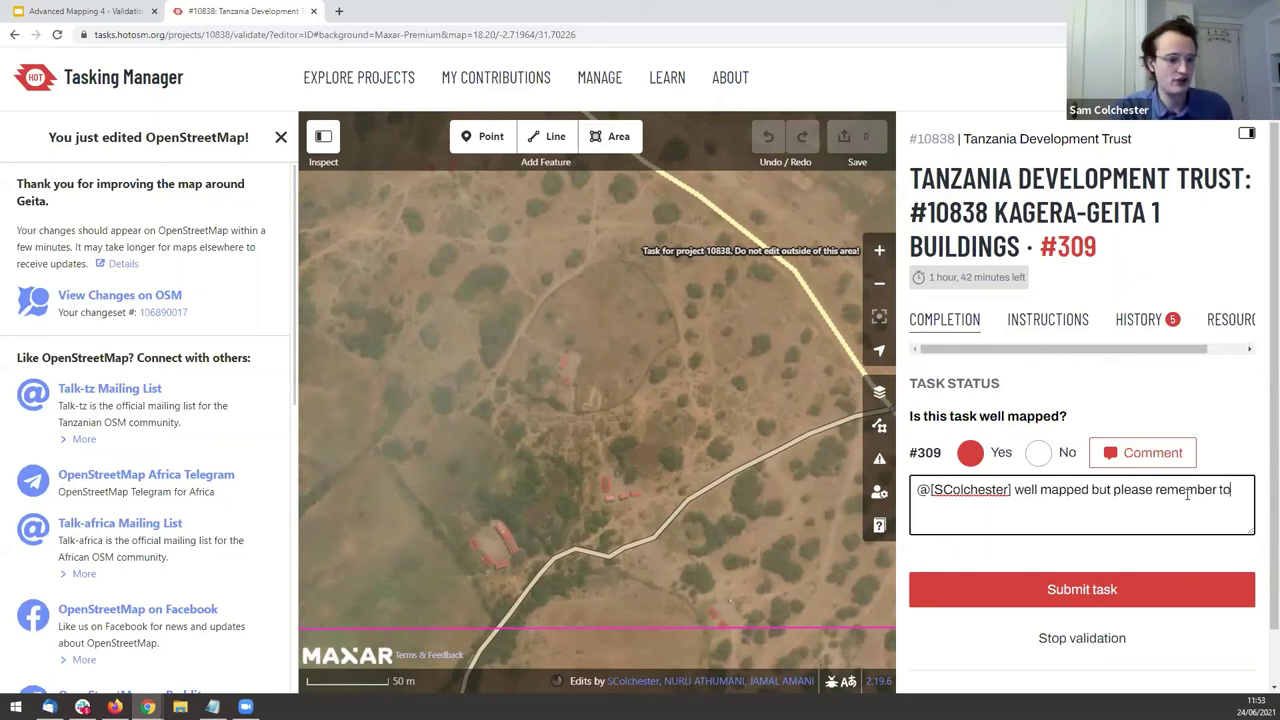
{"action": "type", "text": " zoom right when you"}
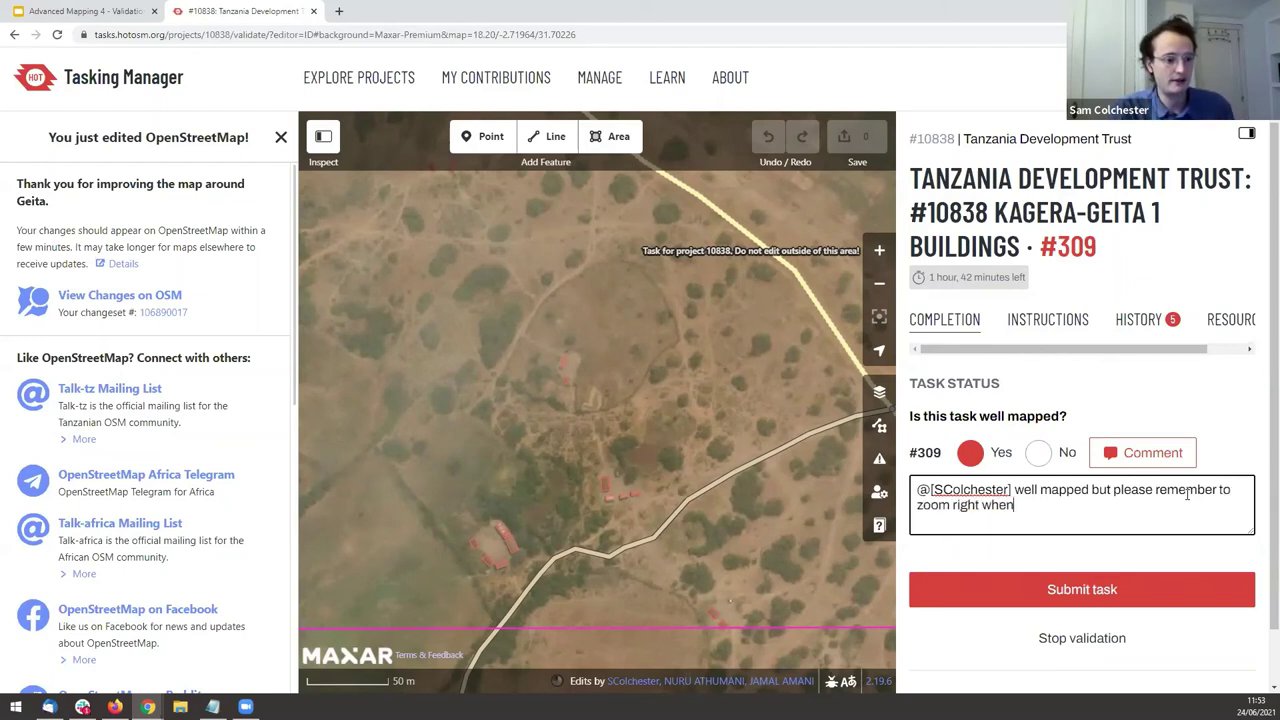
{"action": "key", "text": "BackSpace"}
{"action": "key", "text": "BackSpace"}
{"action": "key", "text": "BackSpace"}
{"action": "key", "text": "BackSpace"}
{"action": "key", "text": "BackSpace"}
{"action": "key", "text": "BackSpace"}
{"action": "key", "text": "BackSpace"}
{"action": "key", "text": "BackSpace"}
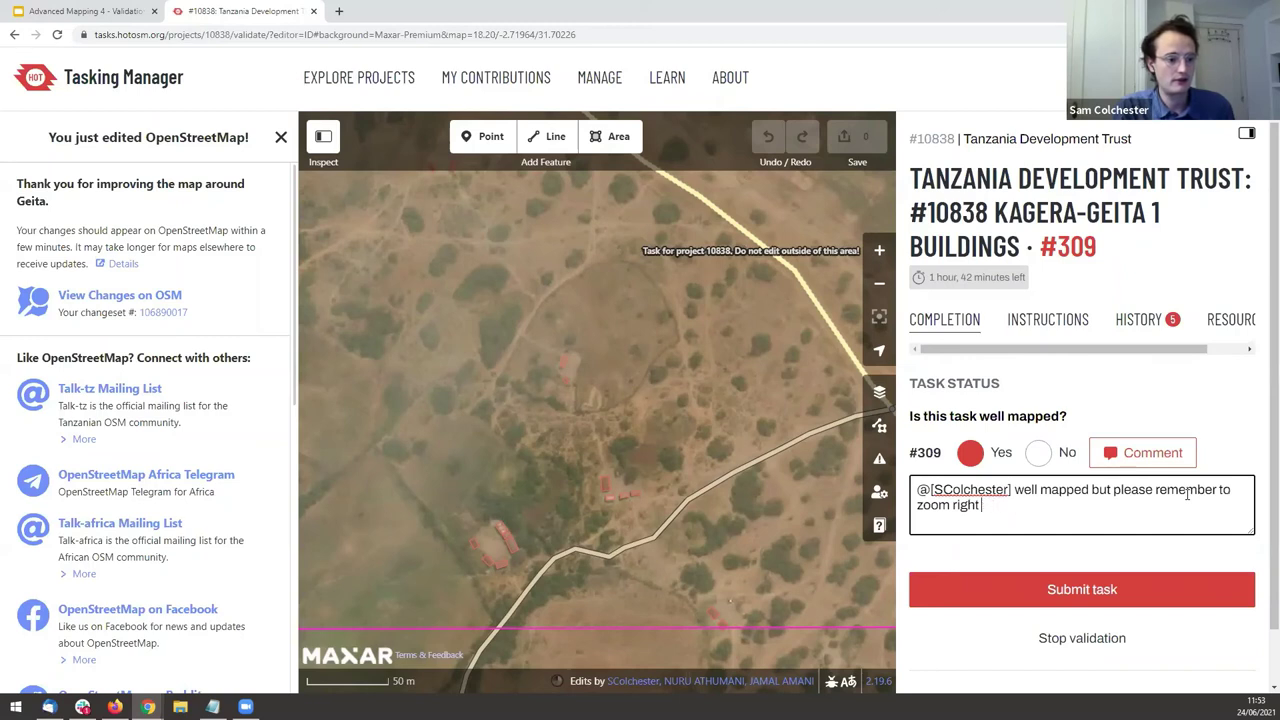
{"action": "type", "text": "in when "}
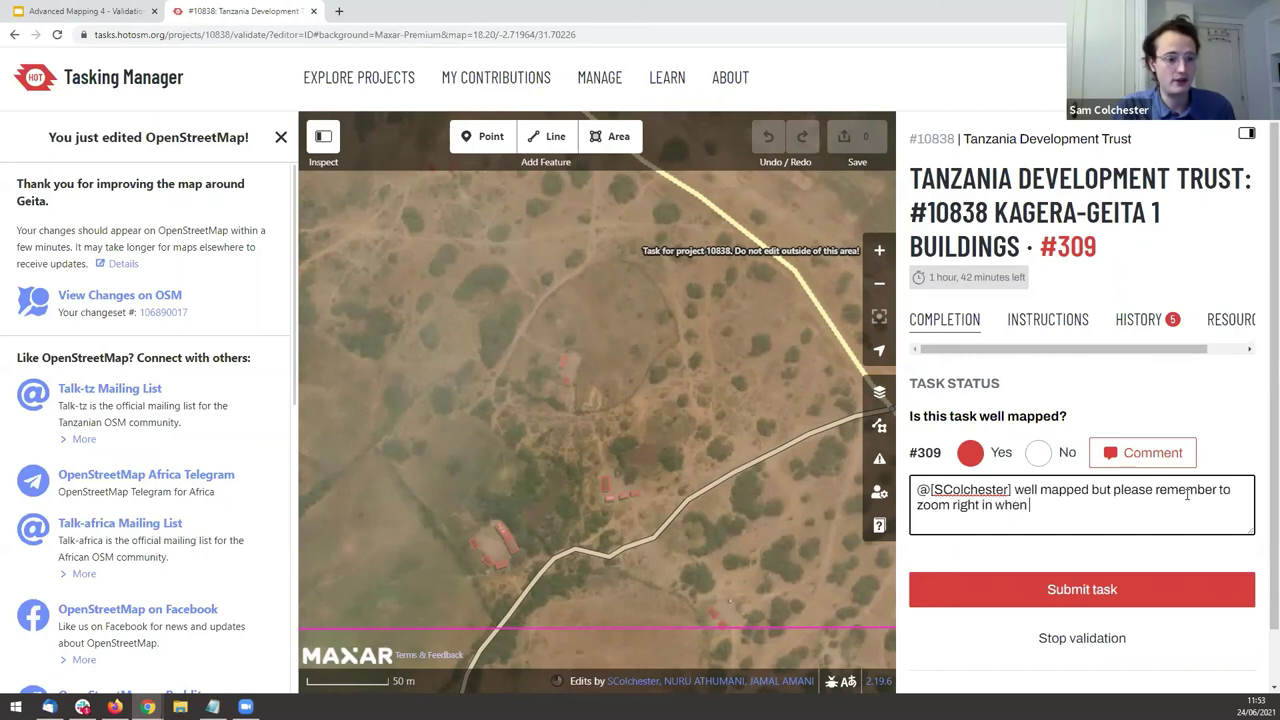
{"action": "type", "text": "you are mapping buil"}
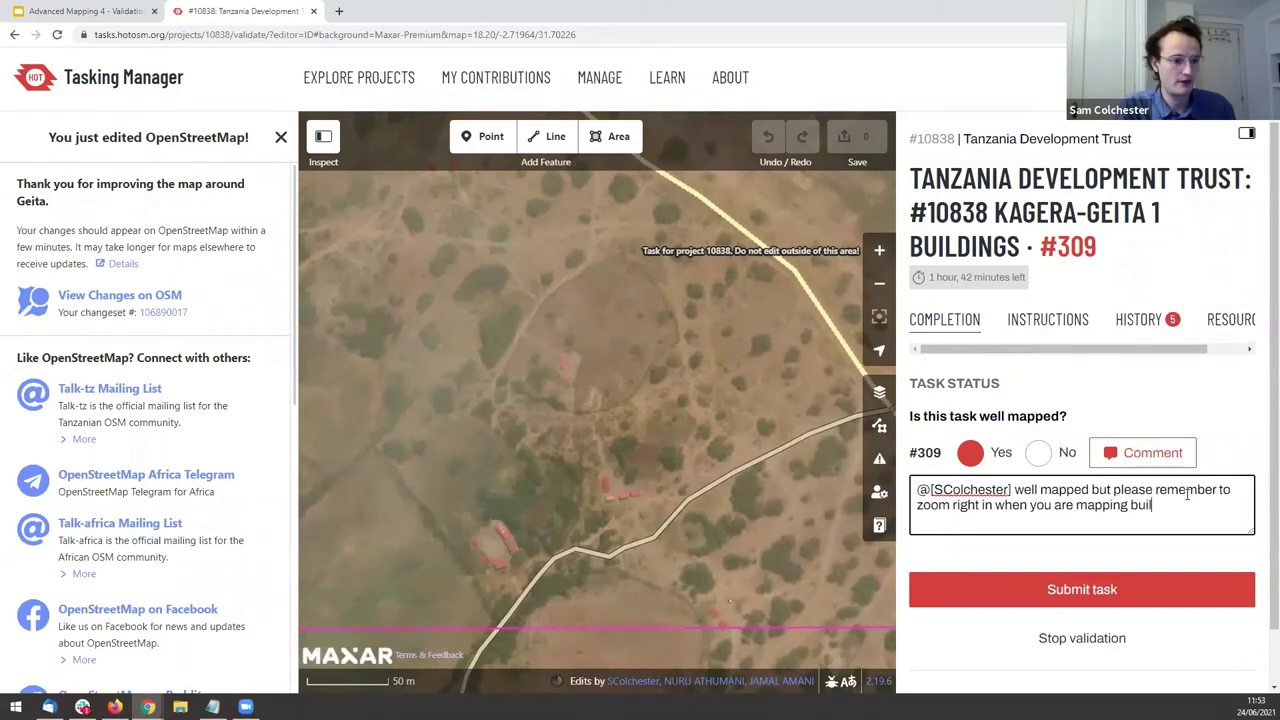
{"action": "type", "text": "ding this will"}
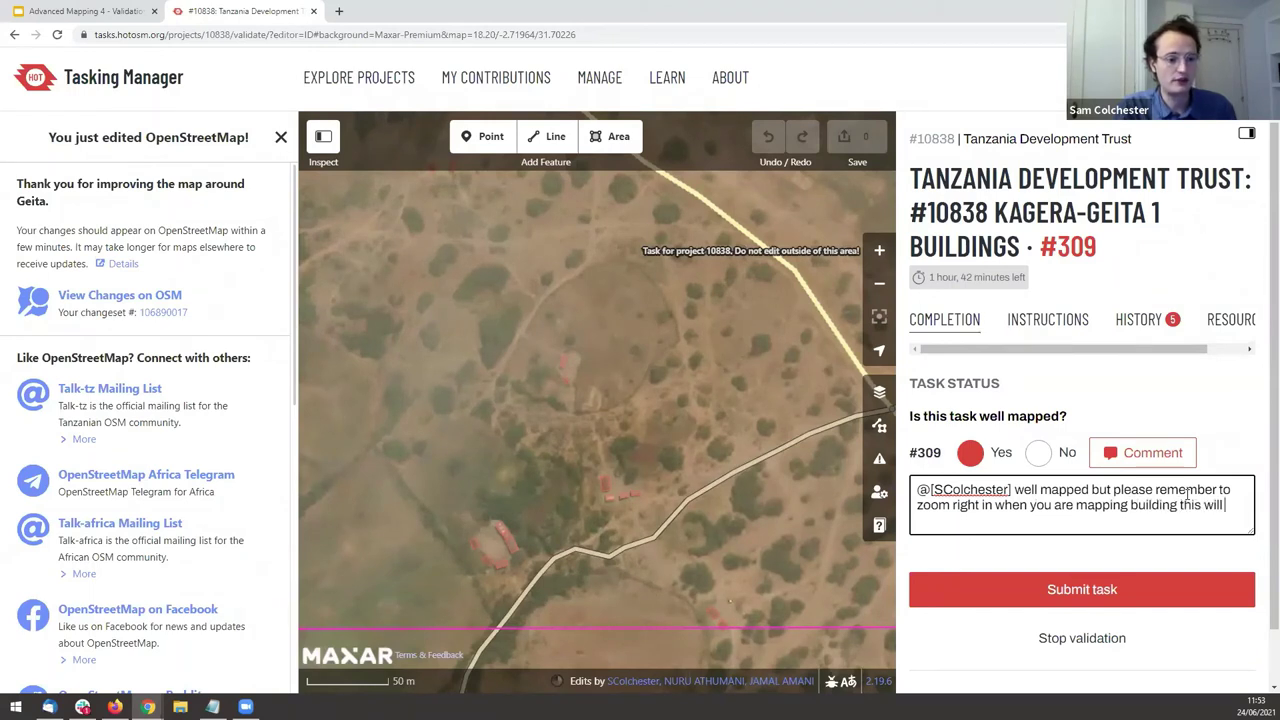
{"action": "type", "text": " ensure that t"}
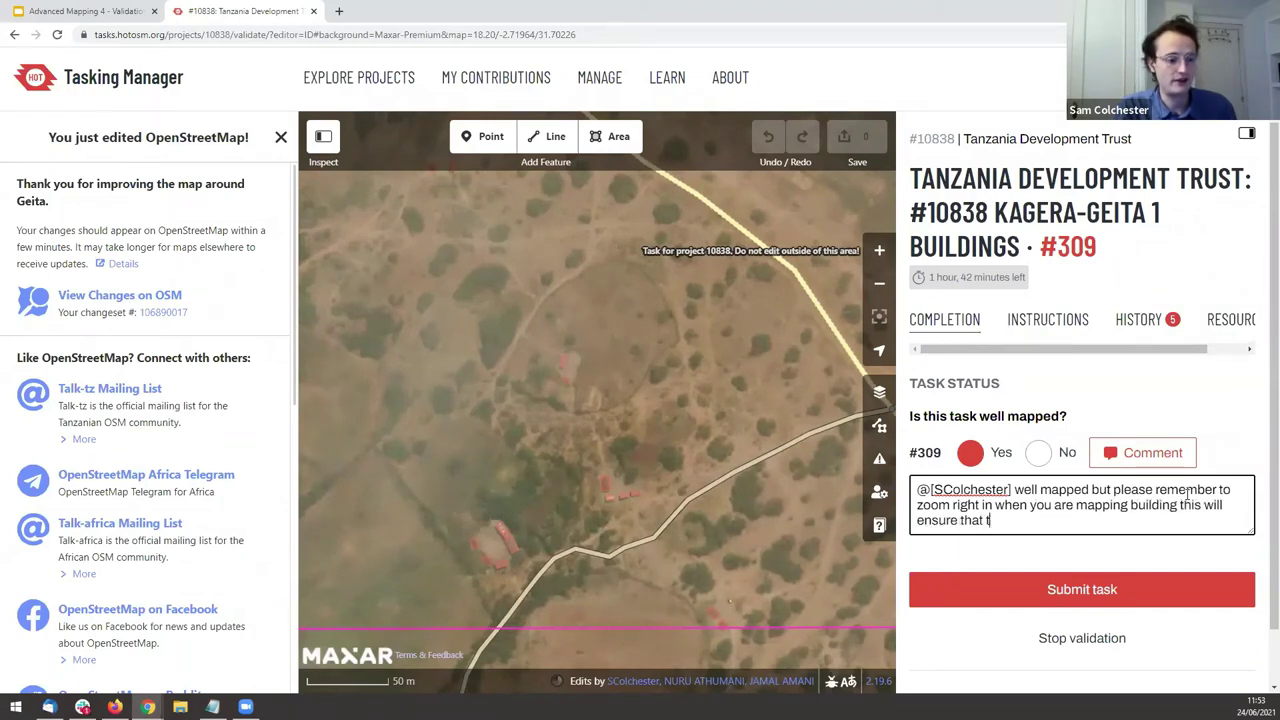
{"action": "type", "text": "hey do no"}
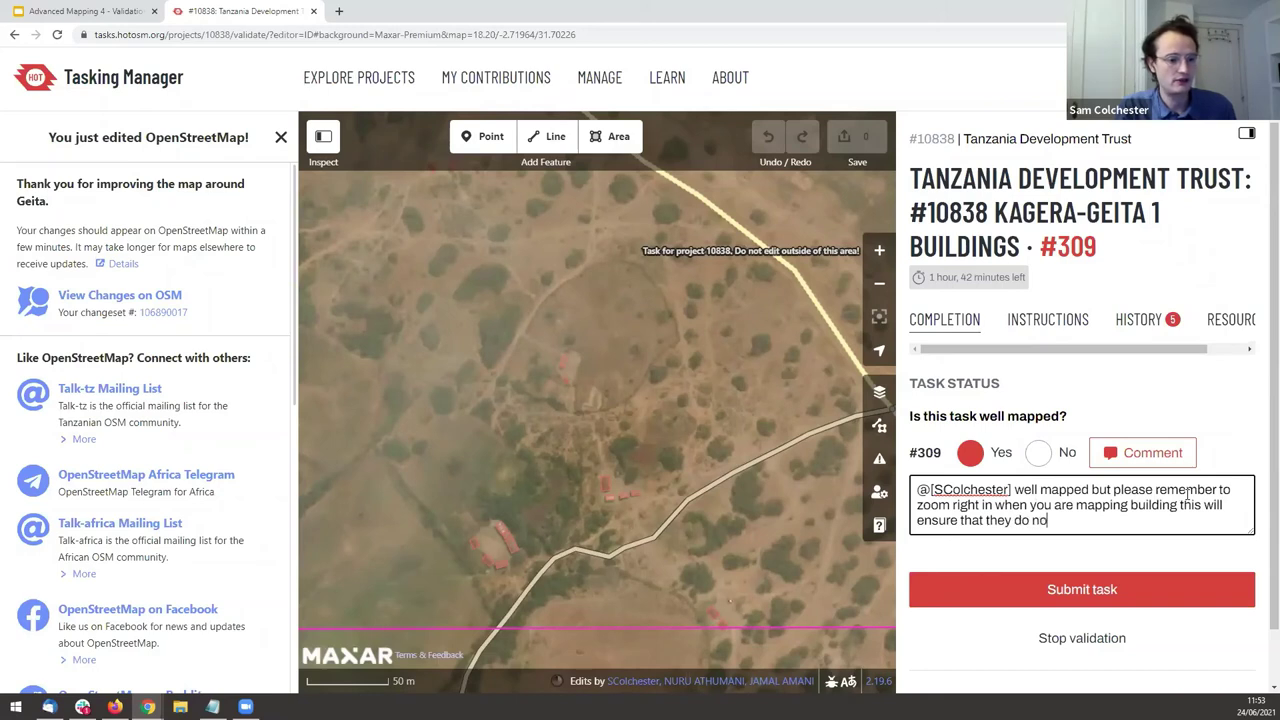
{"action": "type", "text": "t connect "}
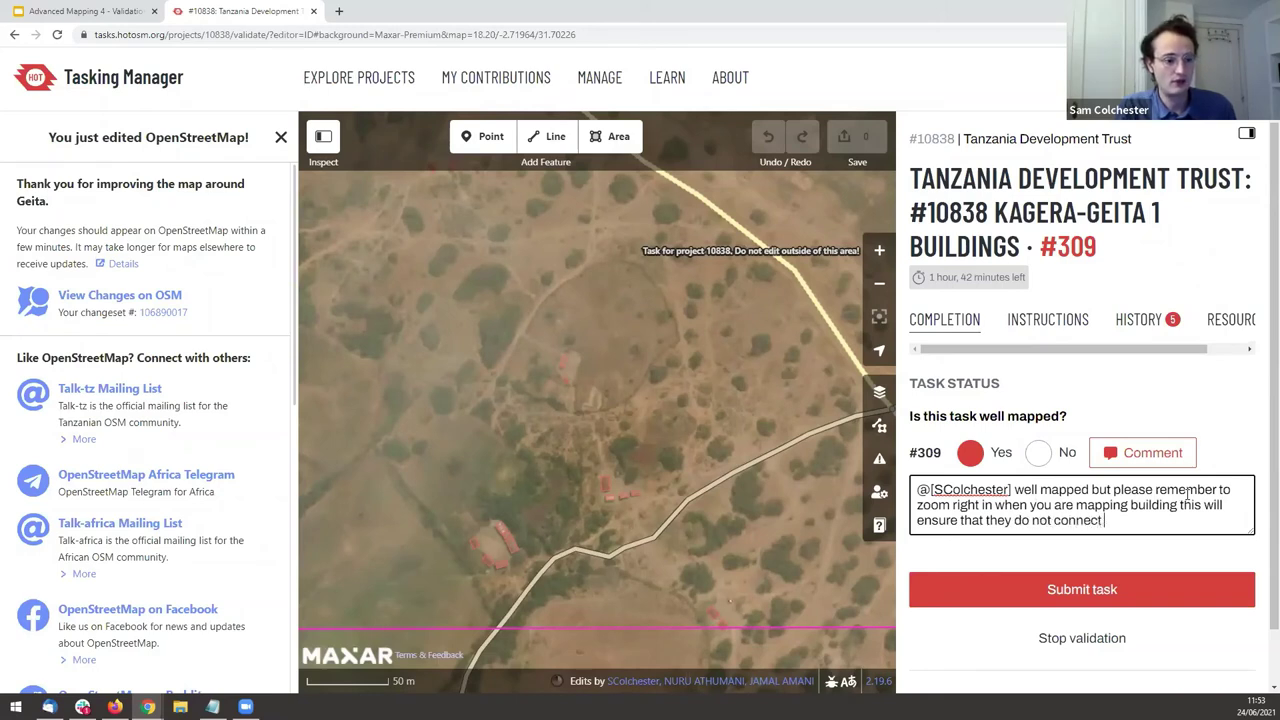
{"action": "type", "text": "or overlap"}
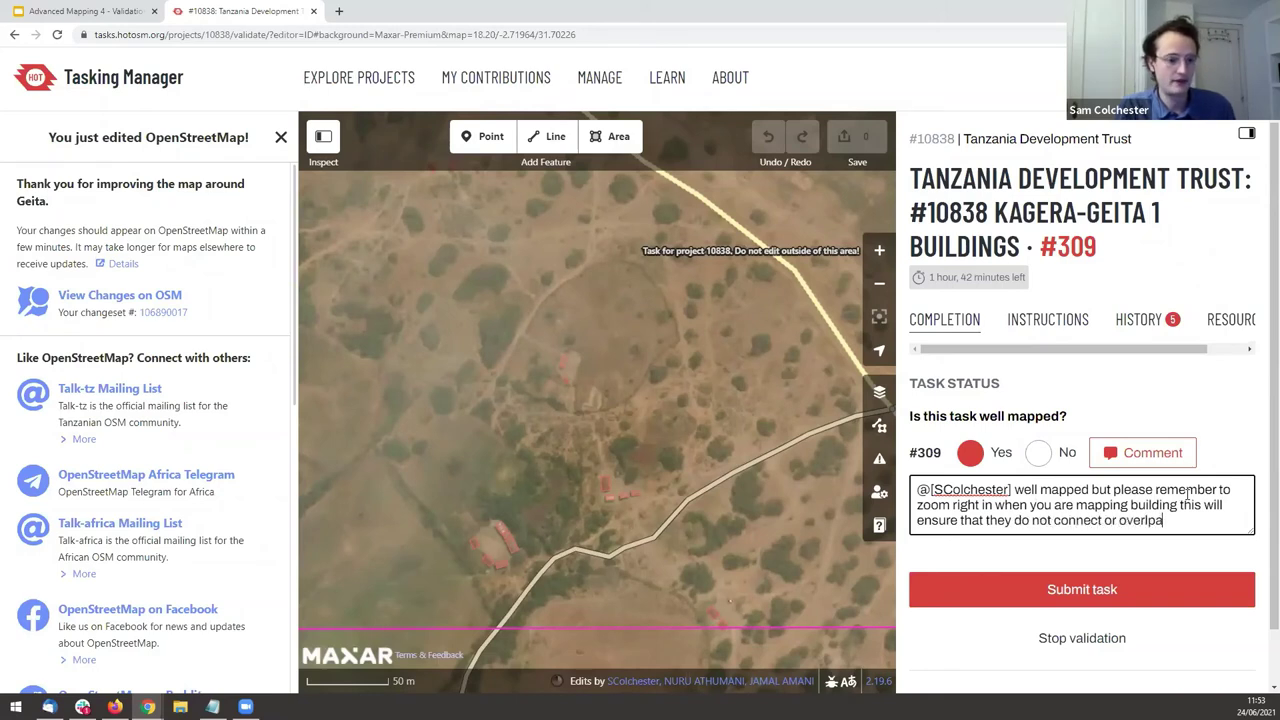
{"action": "type", "text": ". "}
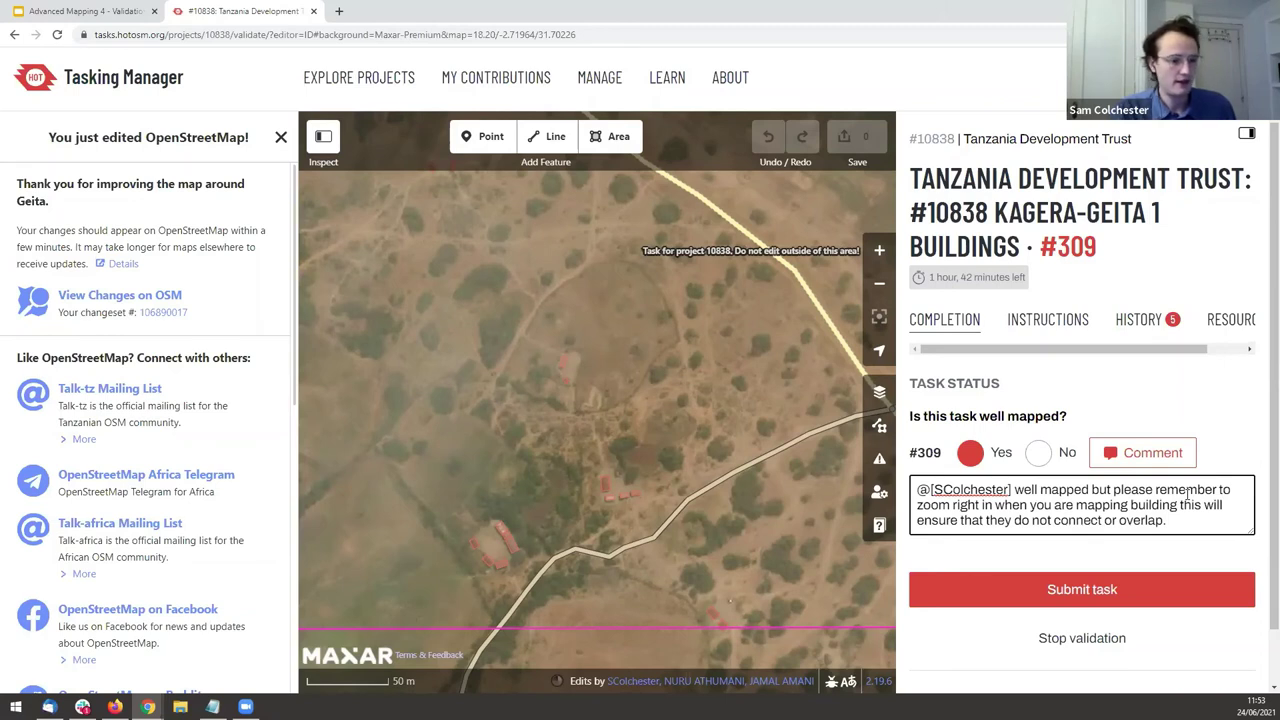
{"action": "type", "text": "I'v"}
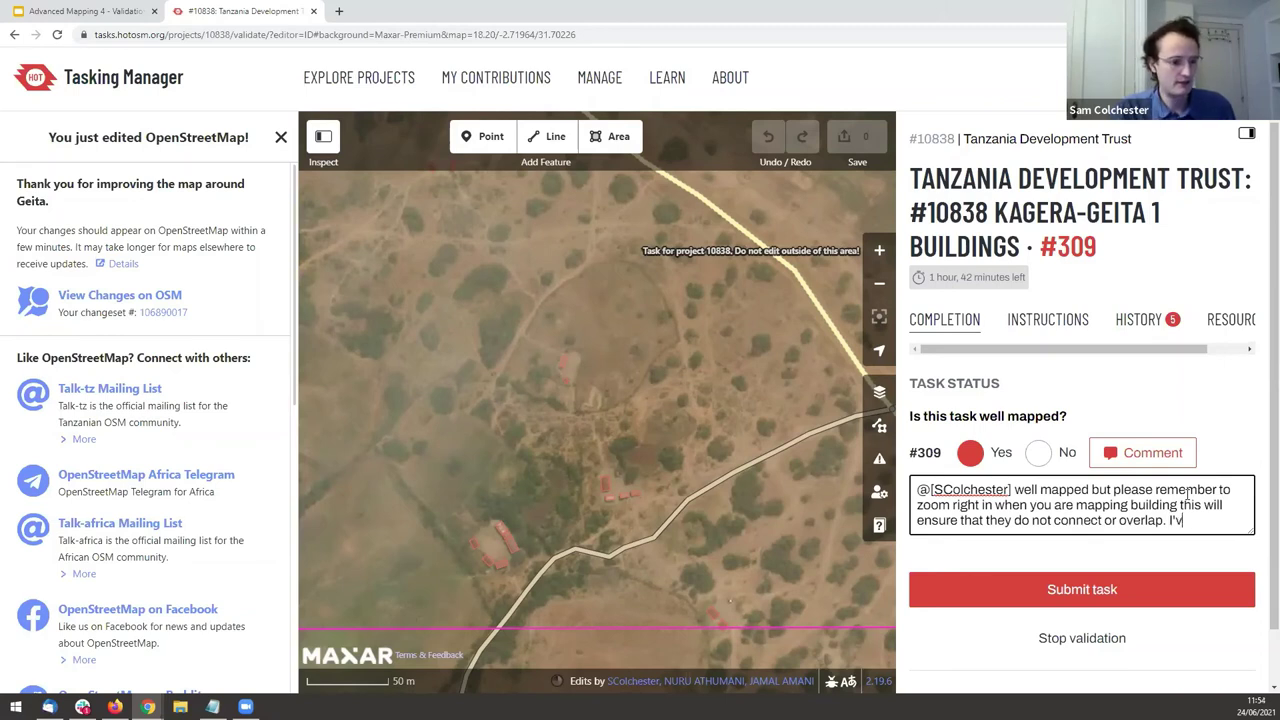
{"action": "type", "text": "e fixed this"}
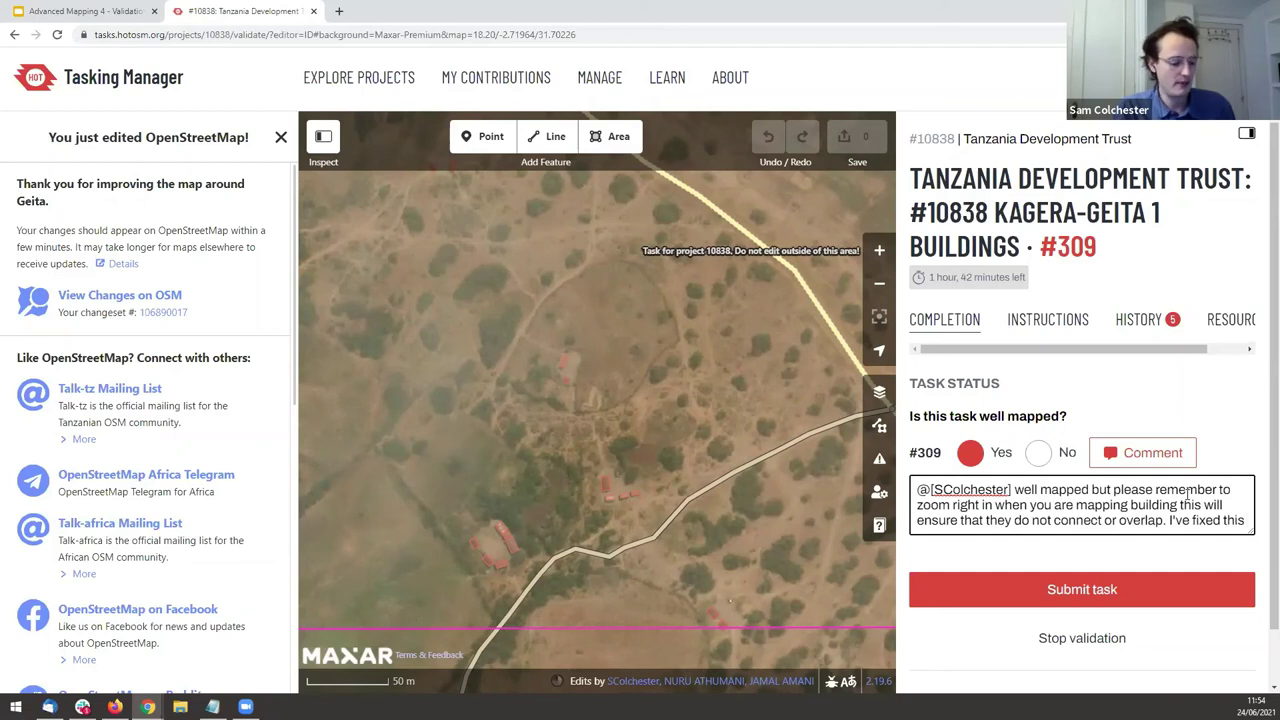
{"action": "type", "text": " but keep m"}
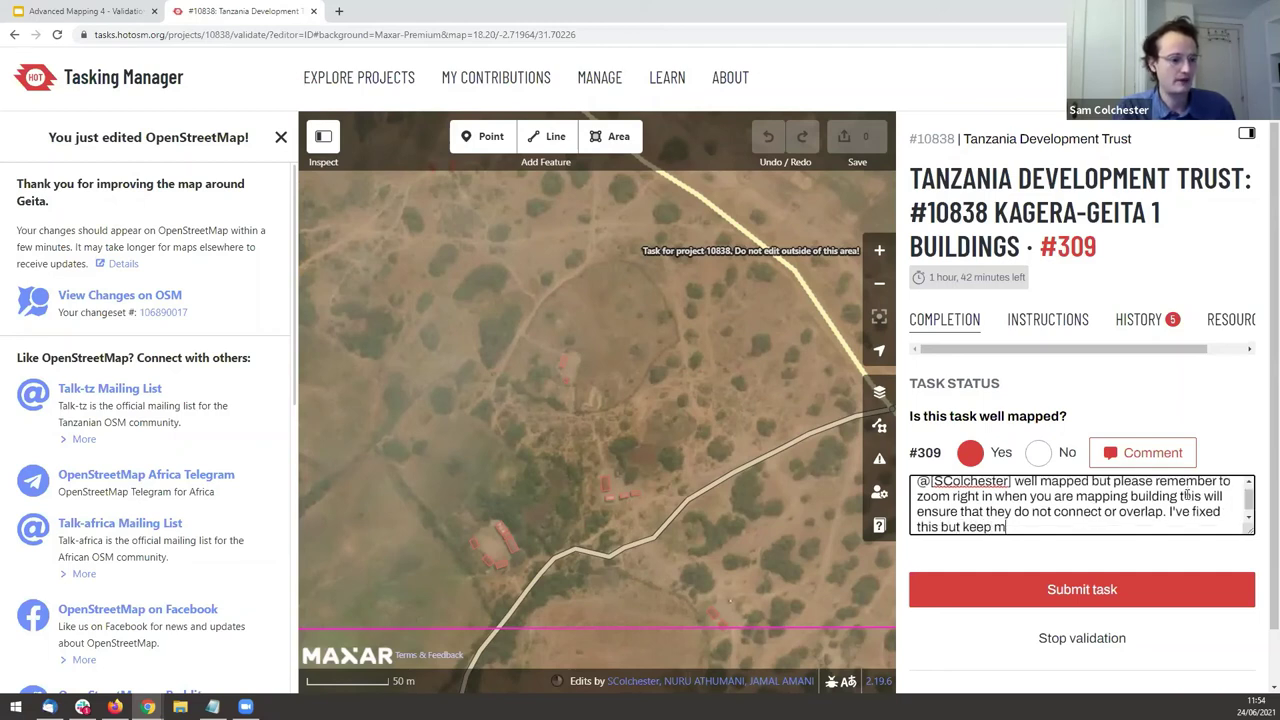
{"action": "type", "text": "apping - m"}
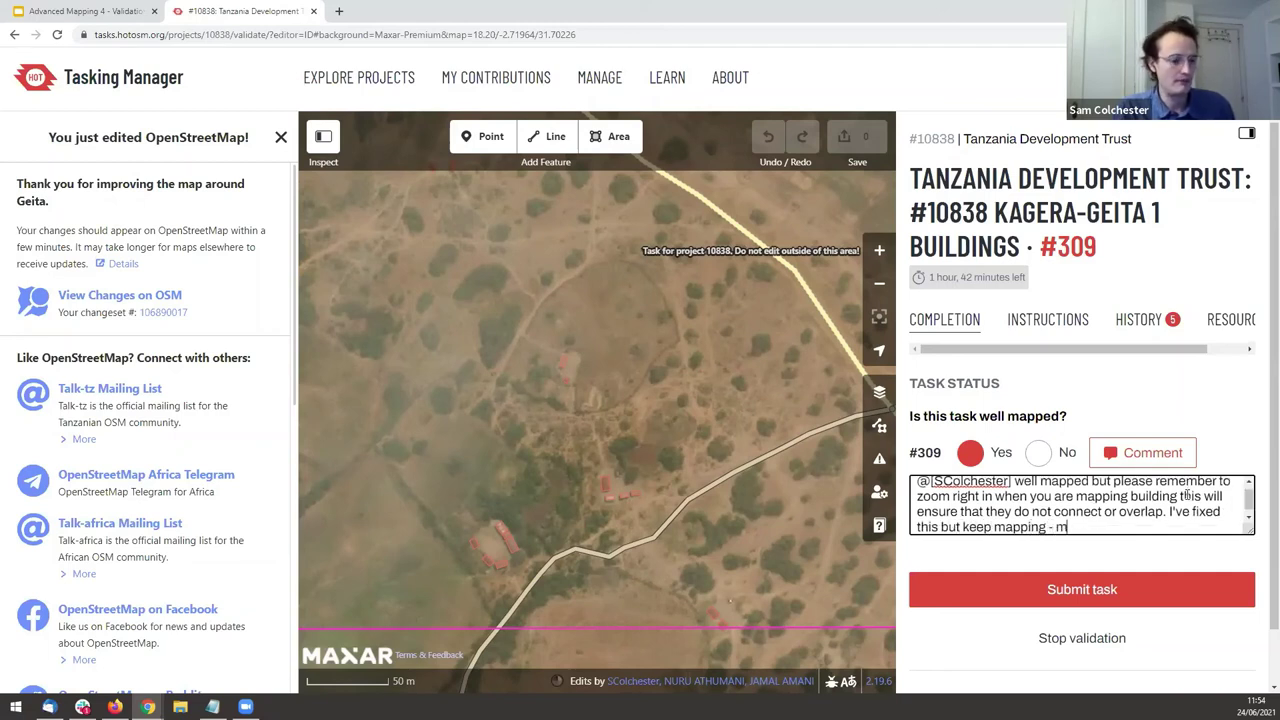
{"action": "type", "text": "any thanks!"}
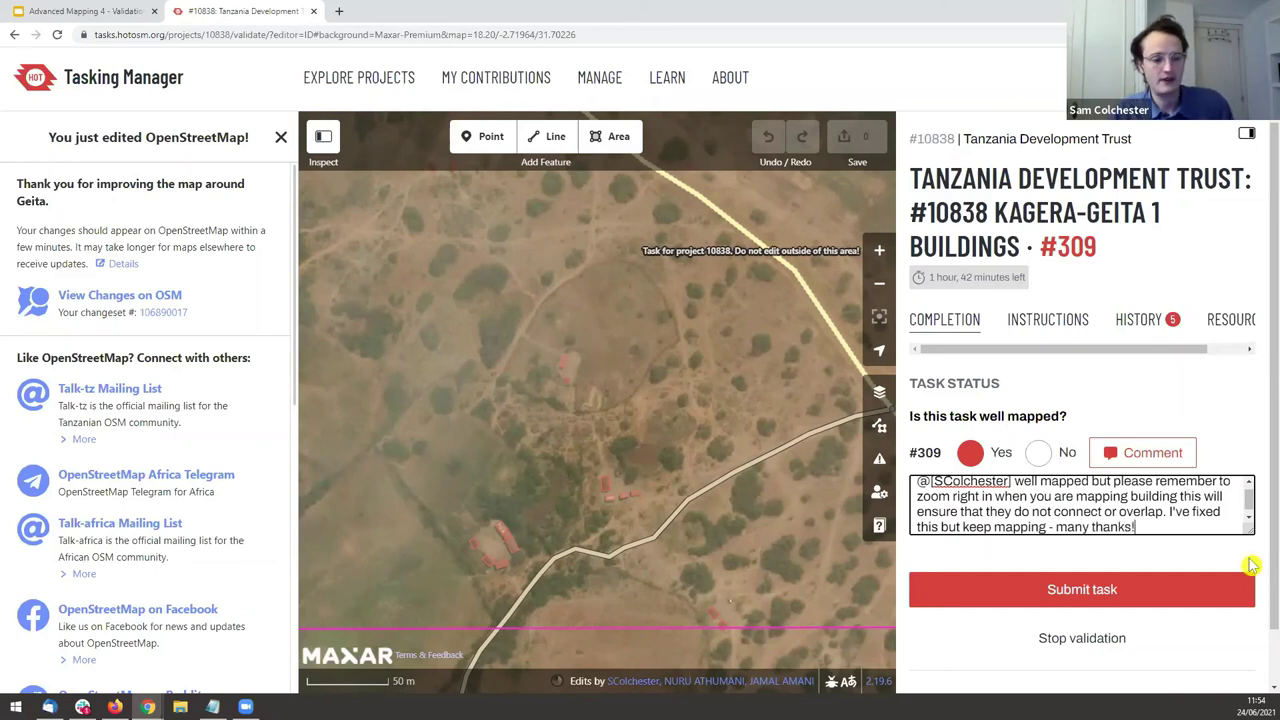
{"action": "left_click_drag", "start_coordinate": [1248, 529], "coordinate": [1244, 598]}
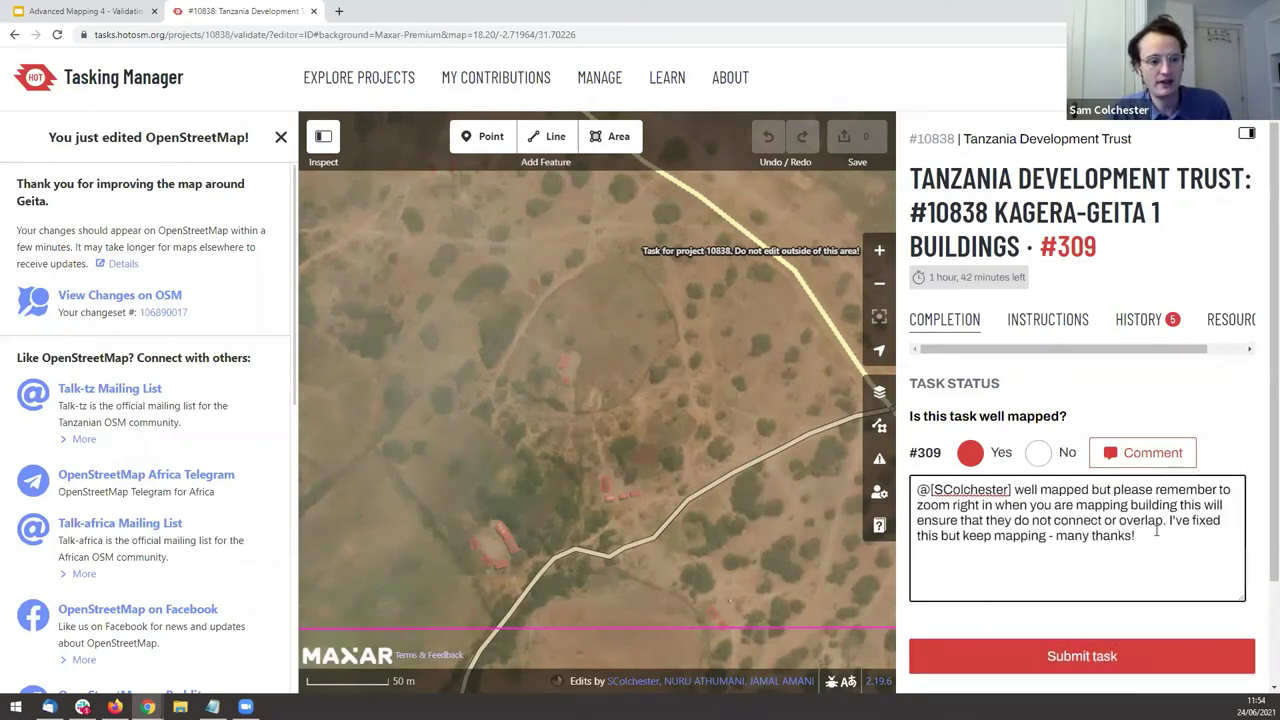
Select the entire validation comment text and delete it, leaving the comment box empty
{"action": "left_click", "coordinate": [995, 505]}
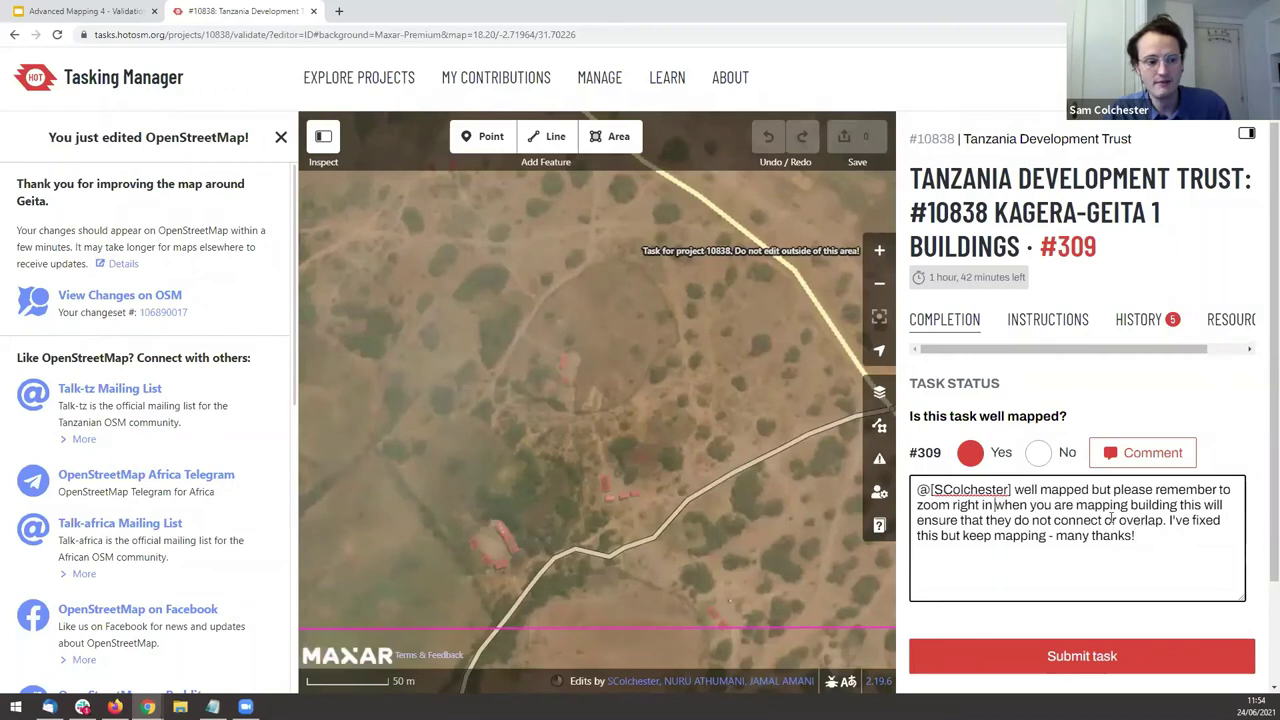
{"action": "left_click", "coordinate": [1173, 520], "text": "shift"}
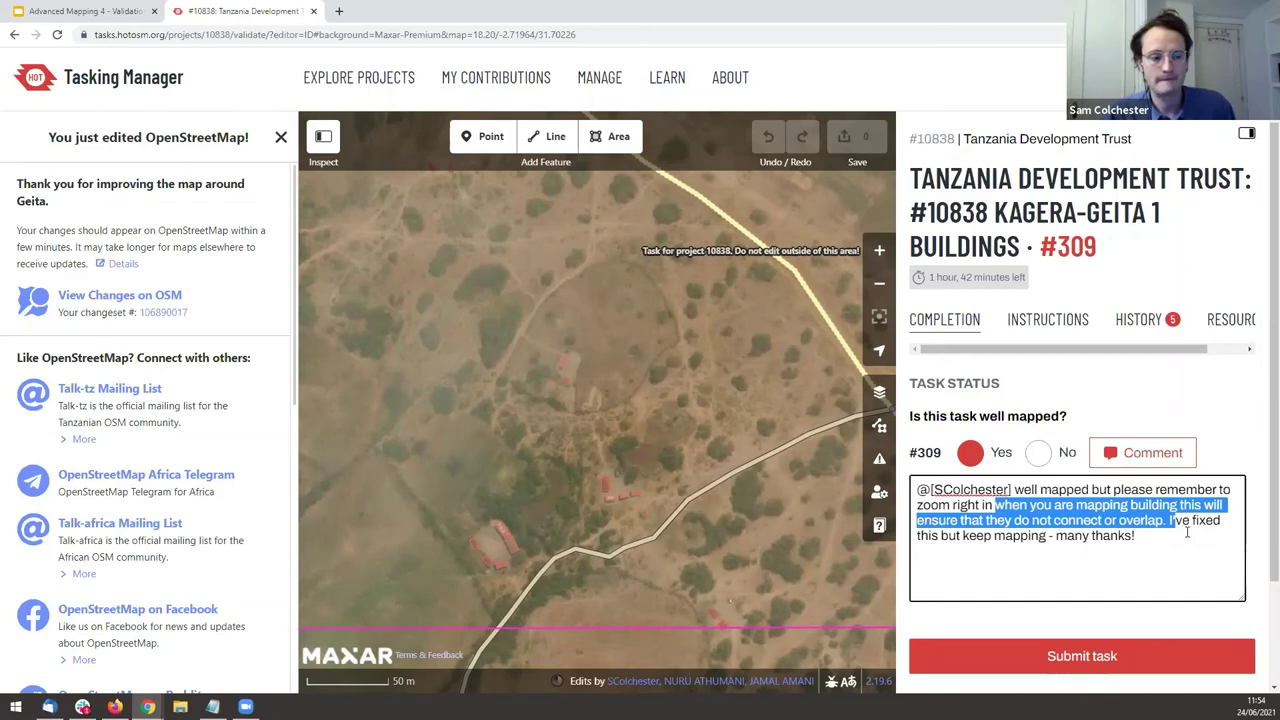
{"action": "left_click", "coordinate": [966, 490]}
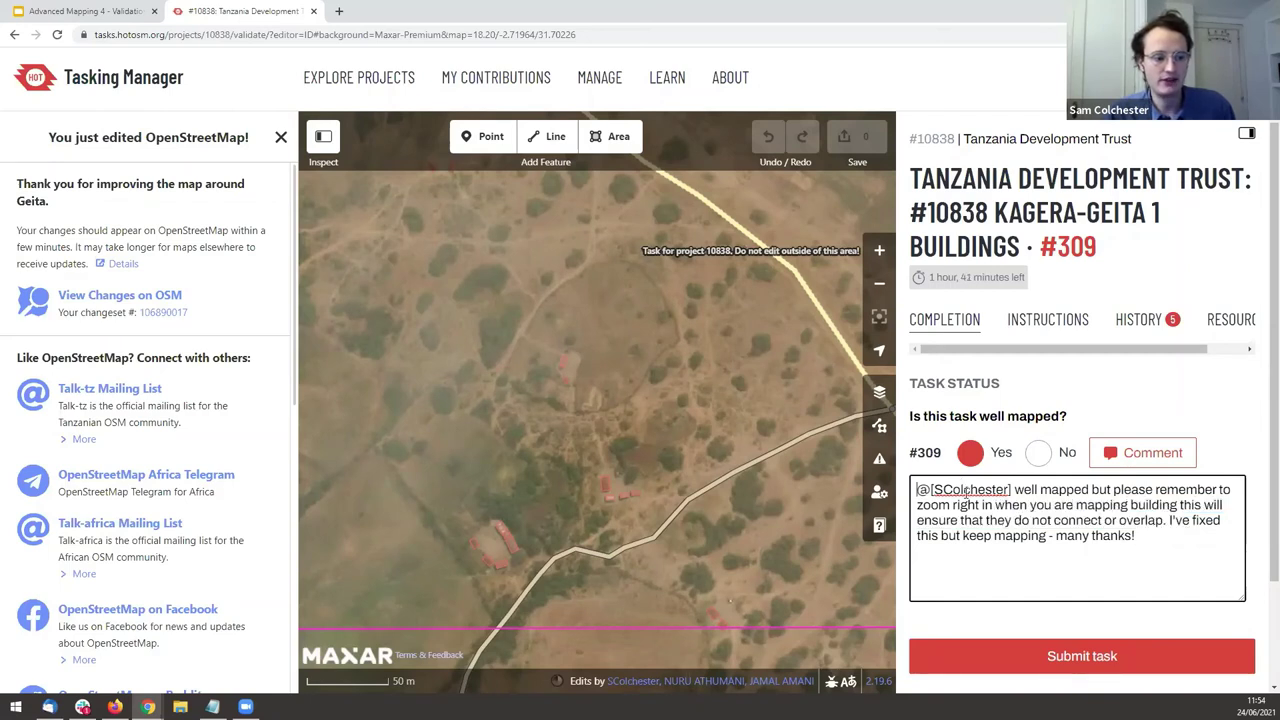
{"action": "left_click", "coordinate": [1013, 490], "text": "shift"}
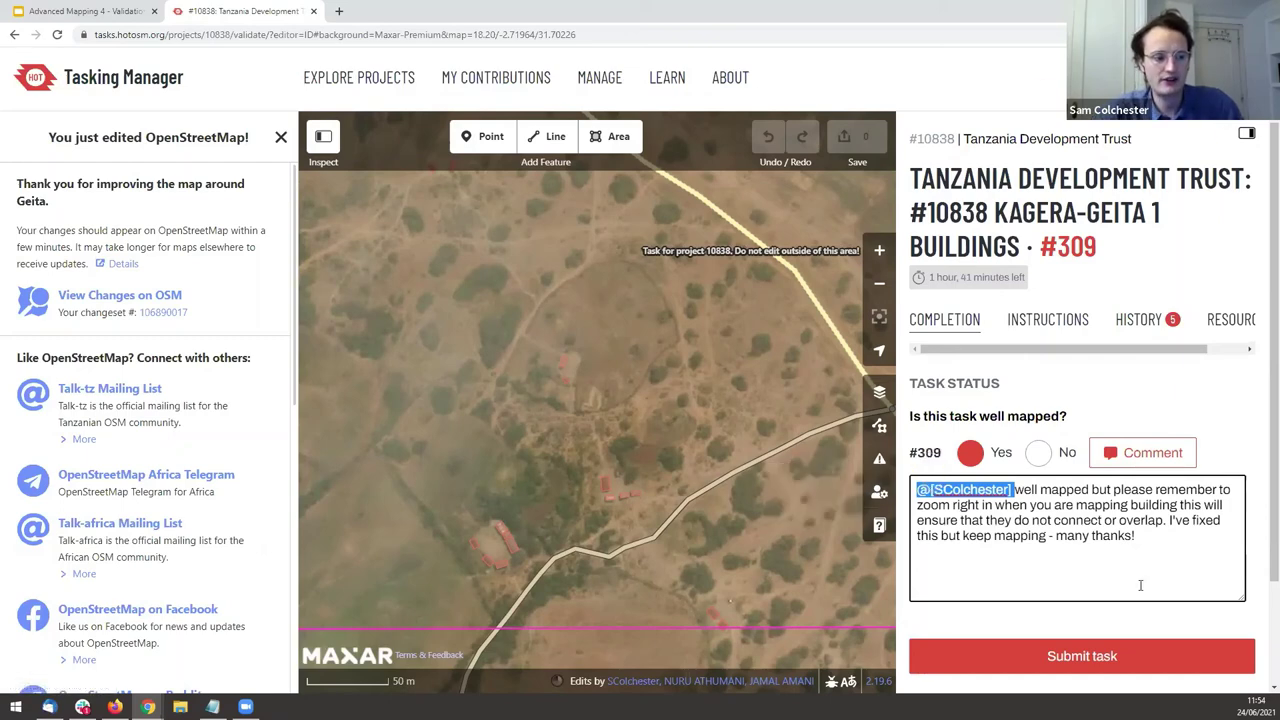
{"action": "scroll", "coordinate": [1100, 555], "scroll_direction": "down", "scroll_amount": 2}
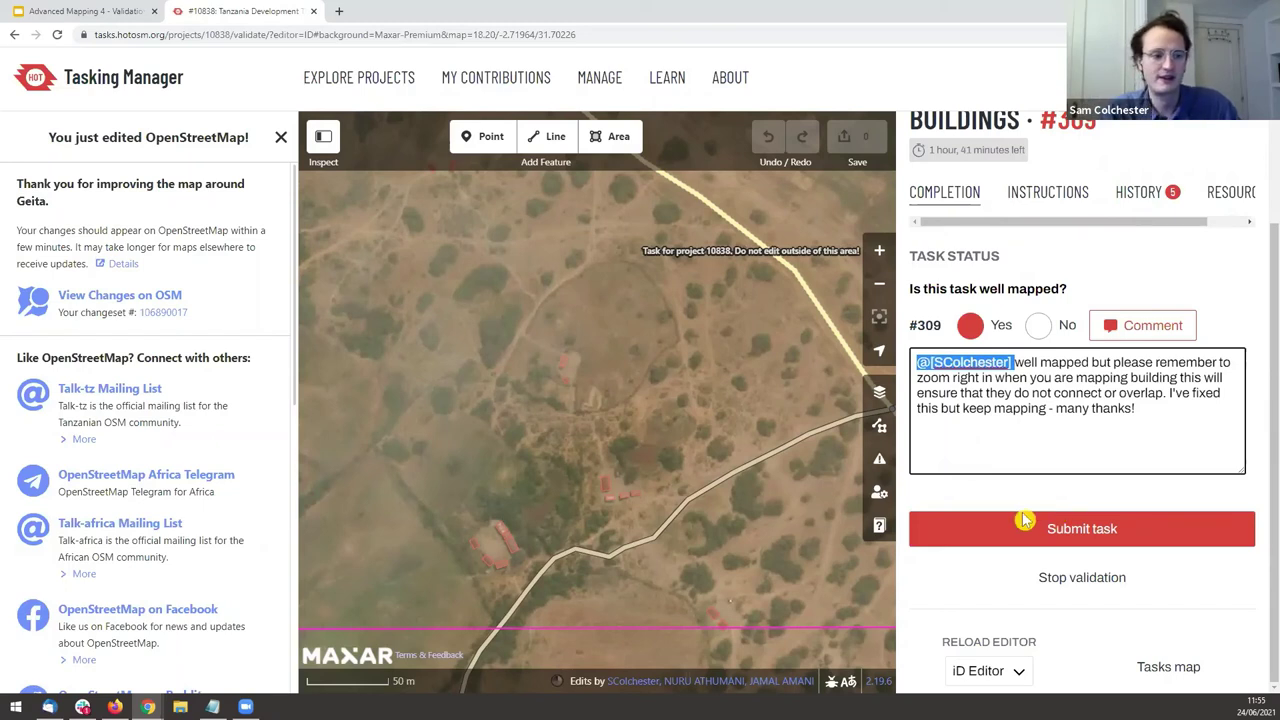
{"action": "key", "text": "ctrl+a"}
{"action": "key", "text": "BackSpace"}
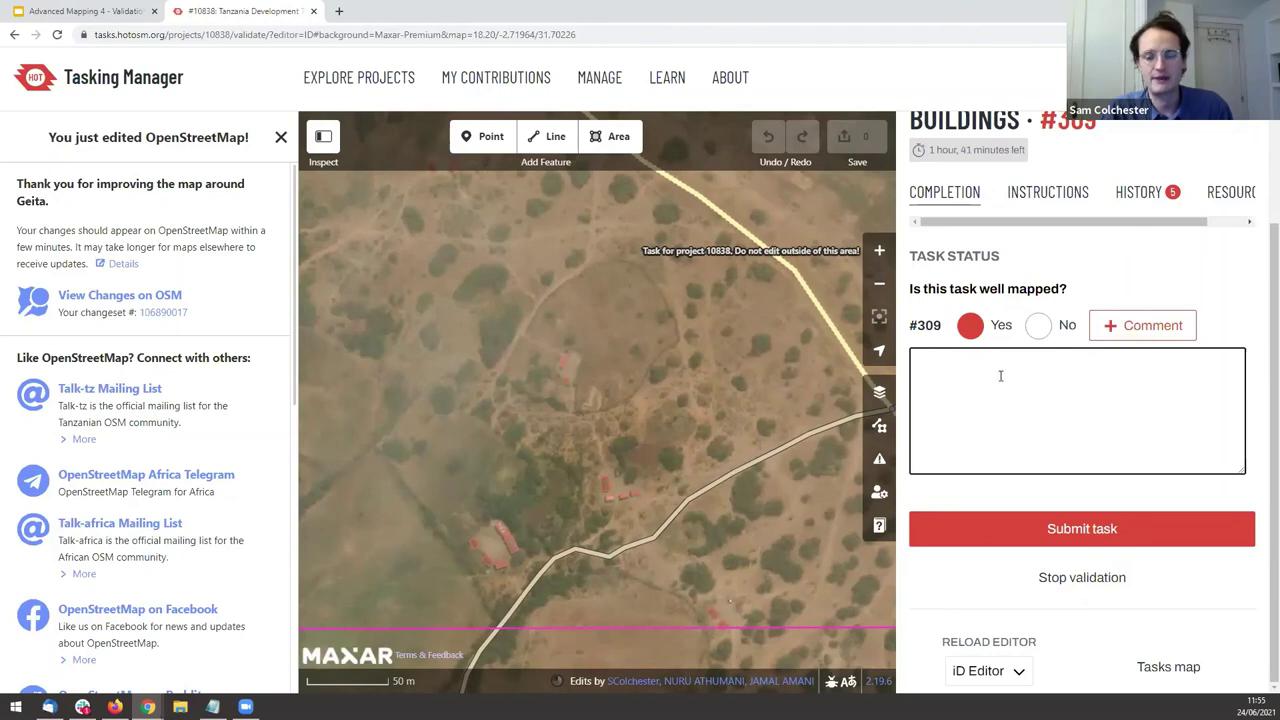
Switch the well-mapped answer from No back to Yes for task #309
{"action": "left_click", "coordinate": [1039, 326]}
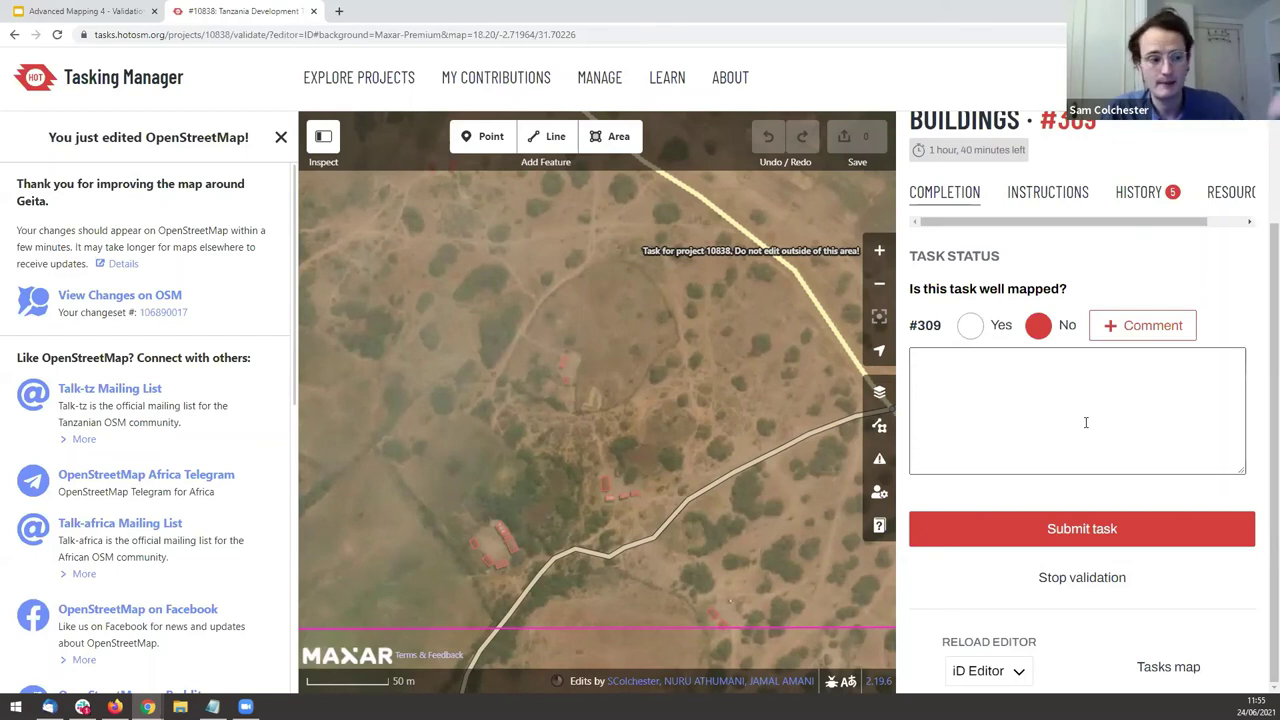
{"action": "left_click", "coordinate": [1086, 422]}
{"action": "scroll", "coordinate": [651, 570], "scroll_direction": "down", "scroll_amount": 1}
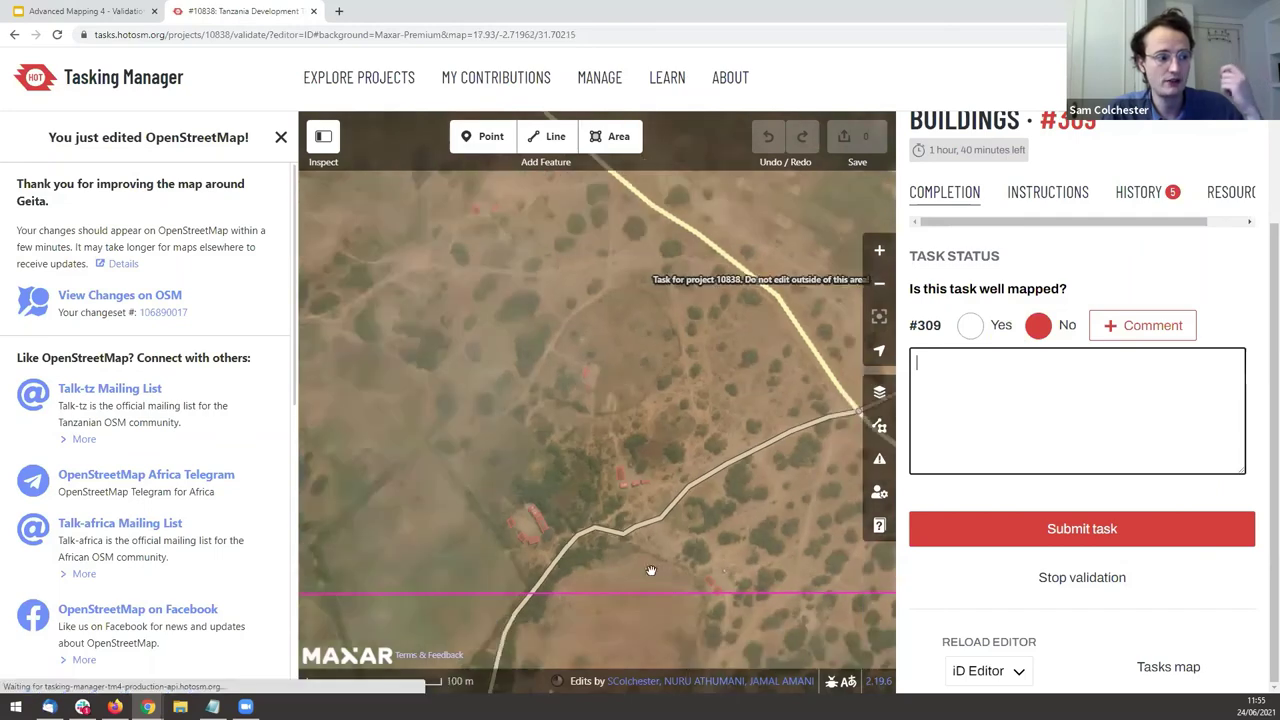
{"action": "scroll", "coordinate": [668, 440], "scroll_direction": "down", "scroll_amount": 2}
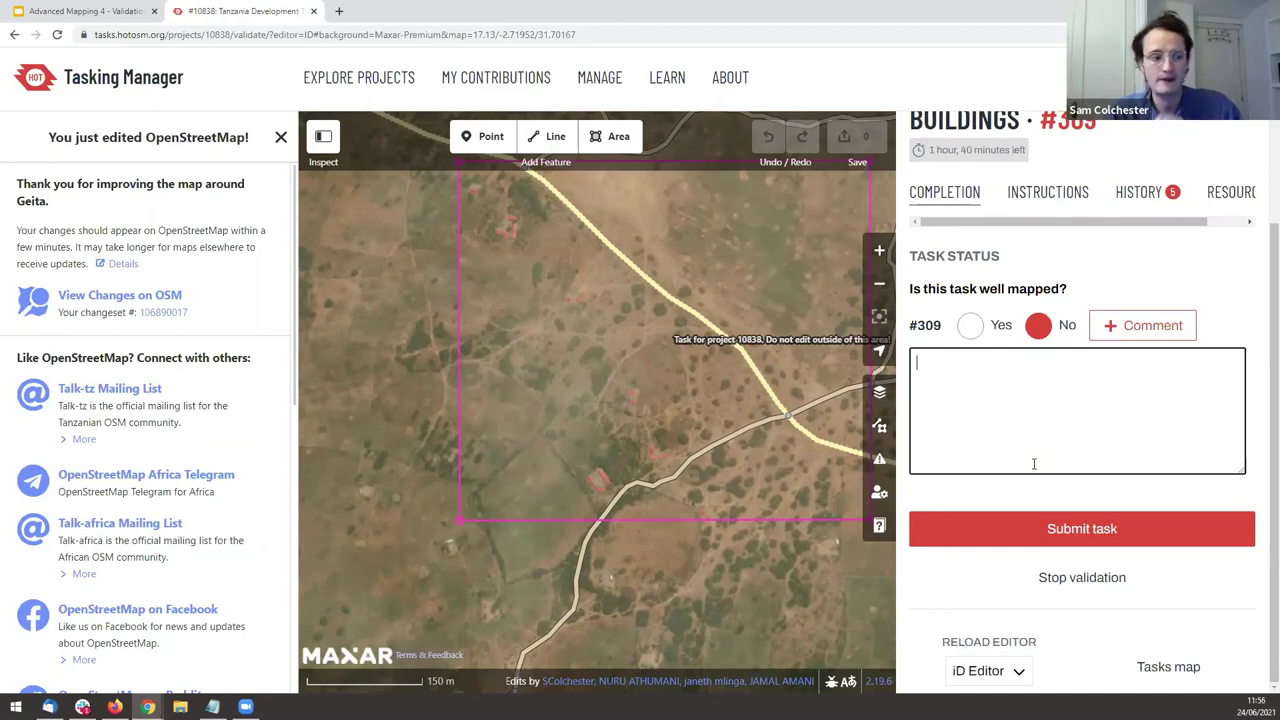
{"action": "left_click", "coordinate": [1045, 330]}
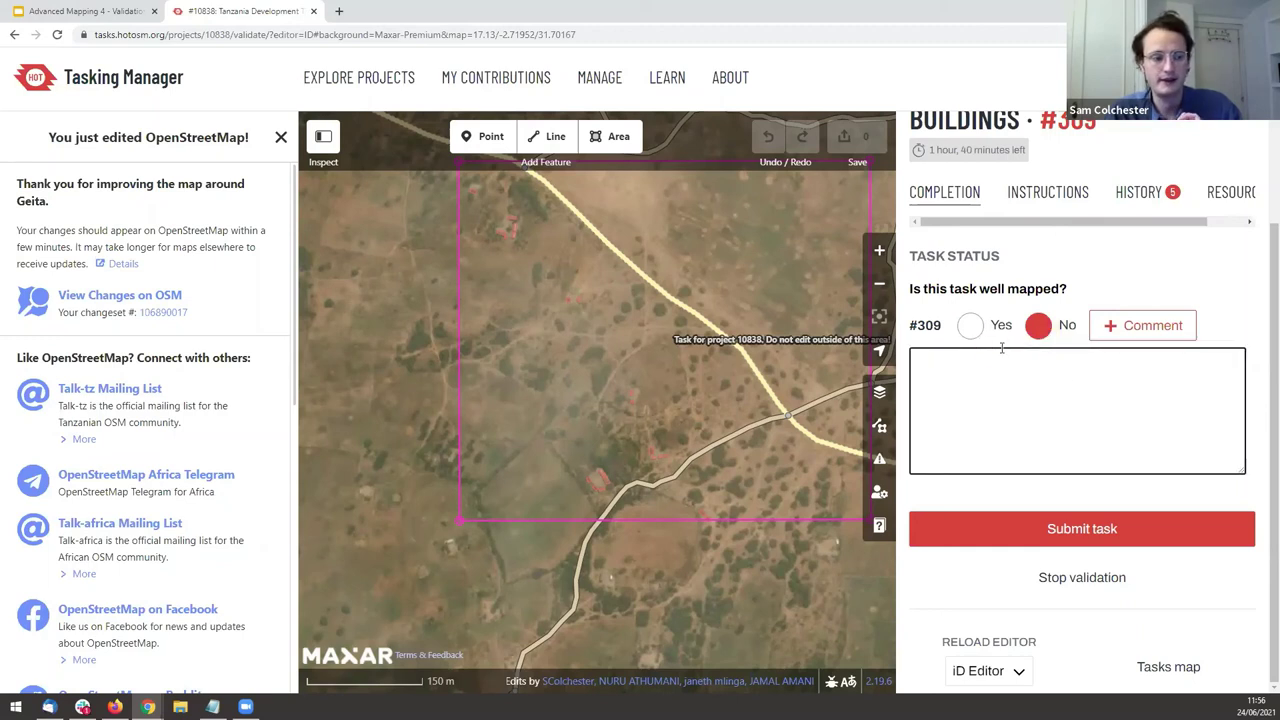
{"action": "left_click", "coordinate": [968, 328]}
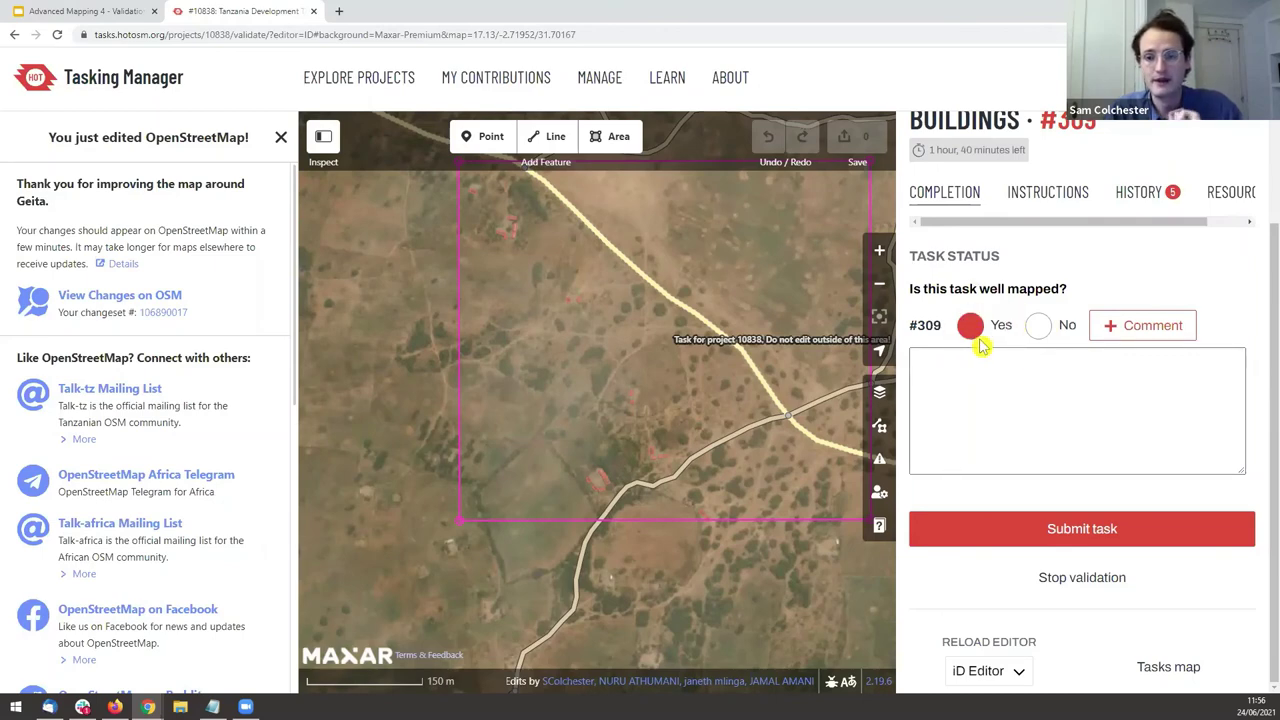
Zoom and pan the imagery to inspect more of task #309's buildings
{"action": "scroll", "coordinate": [606, 452], "scroll_direction": "up", "scroll_amount": 3}
{"action": "scroll", "coordinate": [575, 515], "scroll_direction": "up", "scroll_amount": 4}
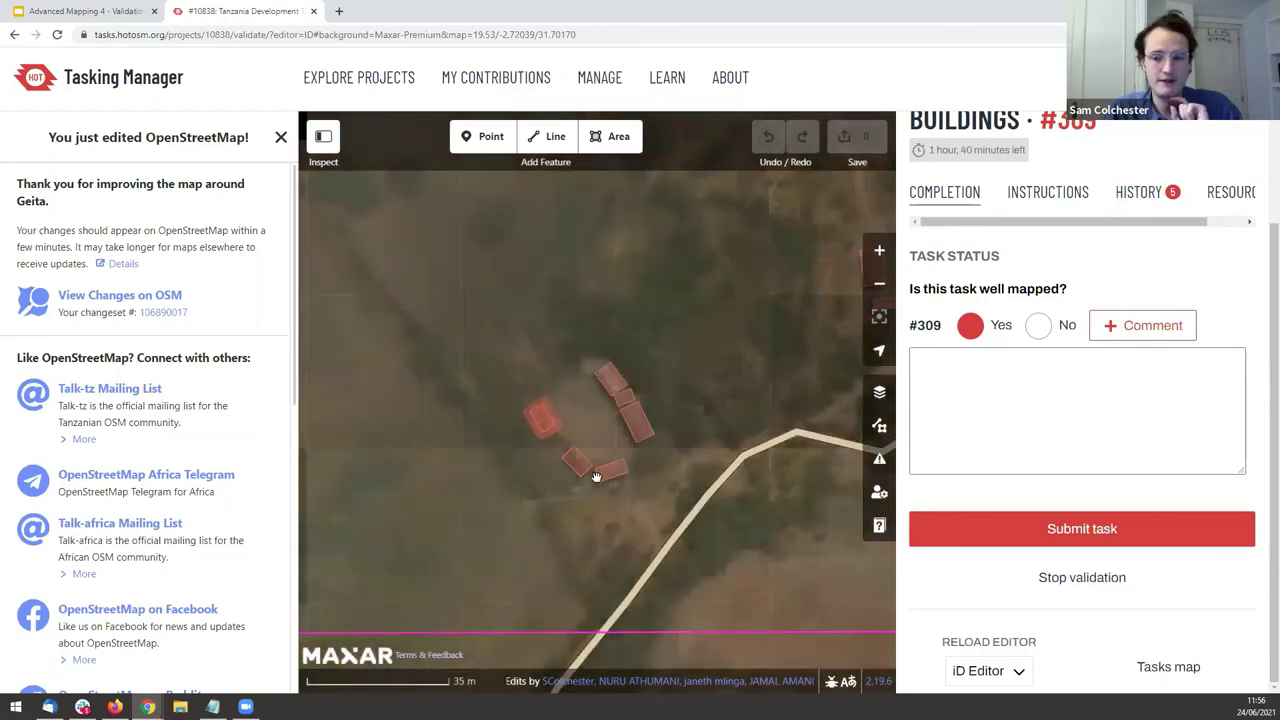
{"action": "left_click_drag", "start_coordinate": [596, 477], "coordinate": [626, 571]}
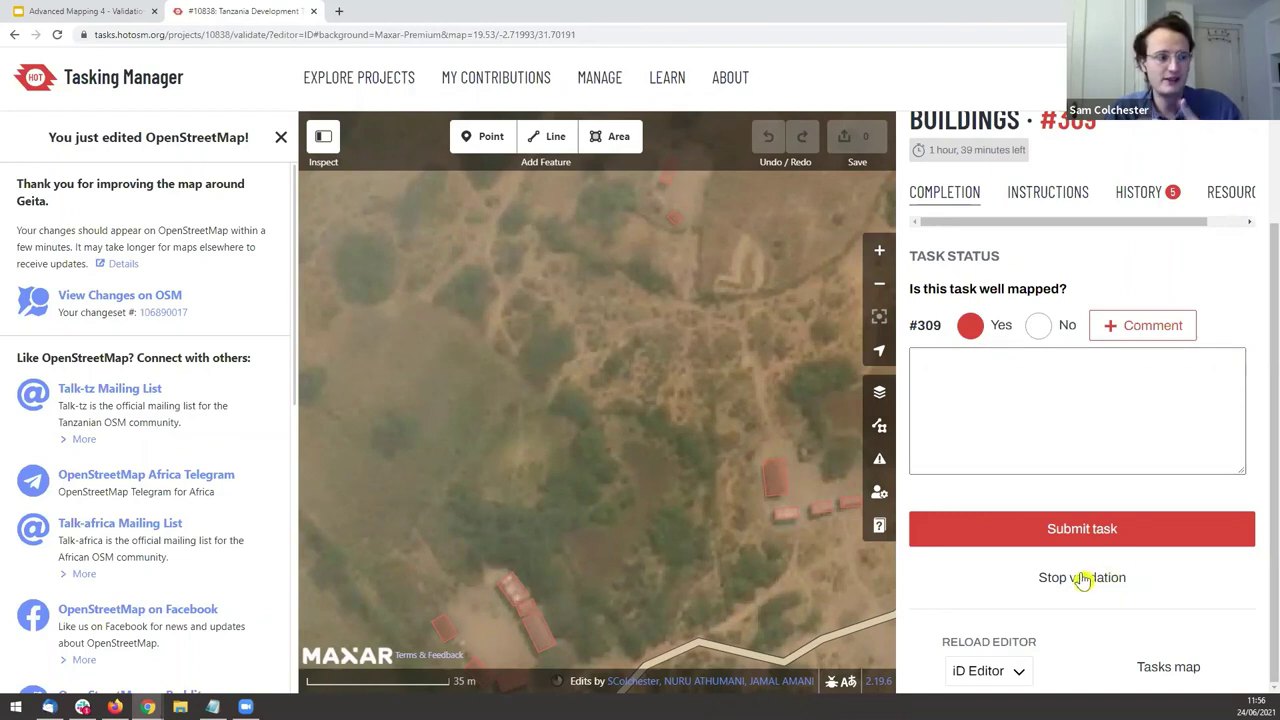
{"action": "scroll", "coordinate": [515, 472], "scroll_direction": "down", "scroll_amount": 3}
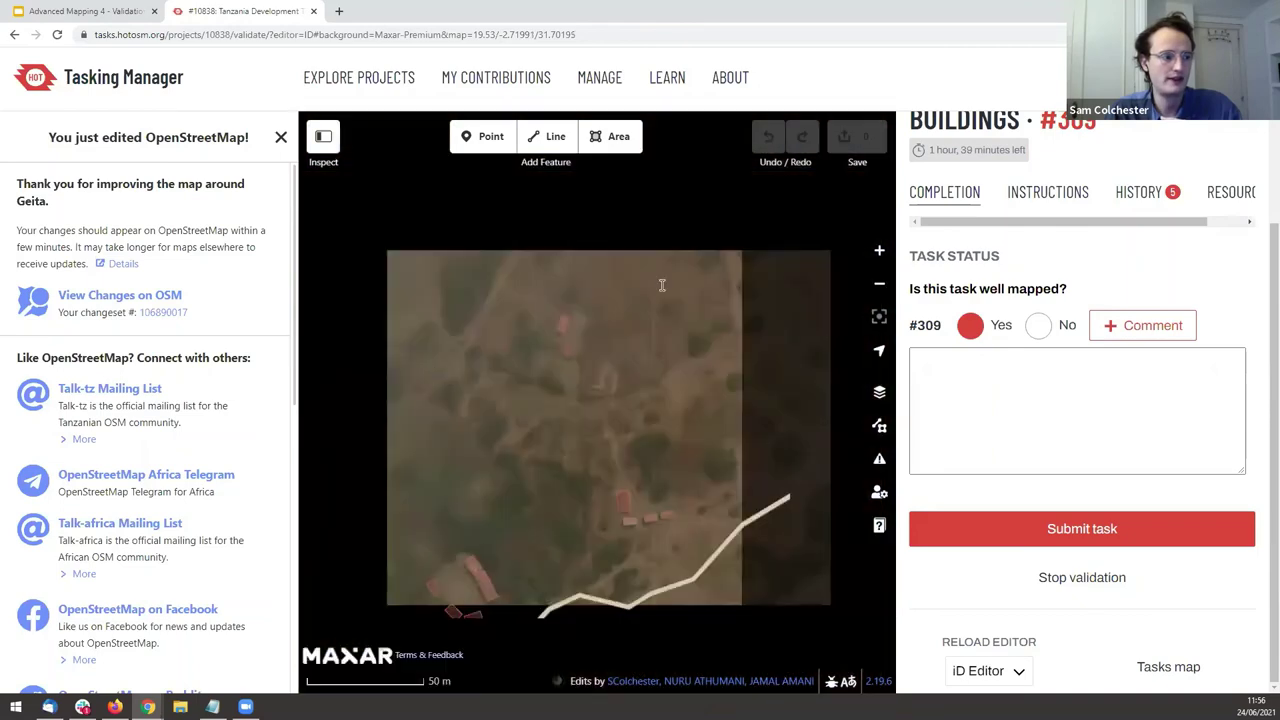
Stop validating task #309 and move the project #10838 task map over the ready-for-validation cells
{"action": "left_click", "coordinate": [1063, 585]}
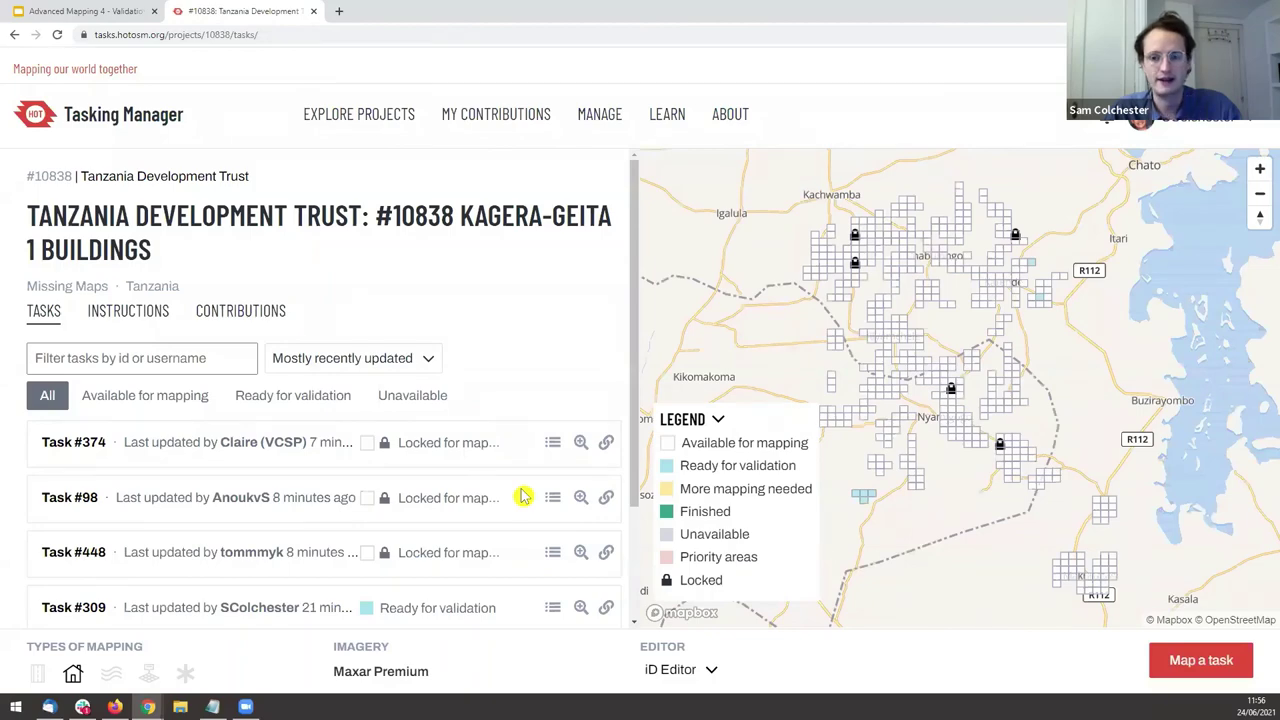
{"action": "scroll", "coordinate": [985, 448], "scroll_direction": "up", "scroll_amount": 3}
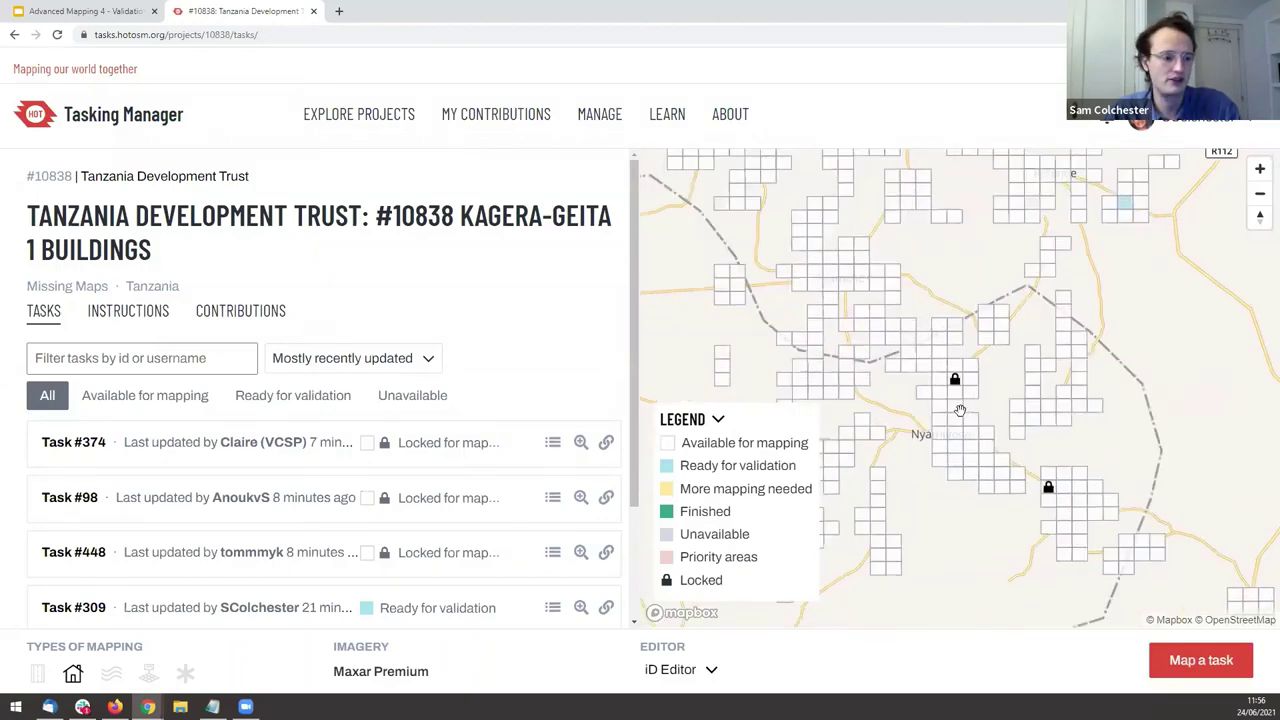
{"action": "left_click_drag", "start_coordinate": [810, 477], "coordinate": [1100, 287]}
{"action": "scroll", "coordinate": [1040, 400], "scroll_direction": "up", "scroll_amount": 2}
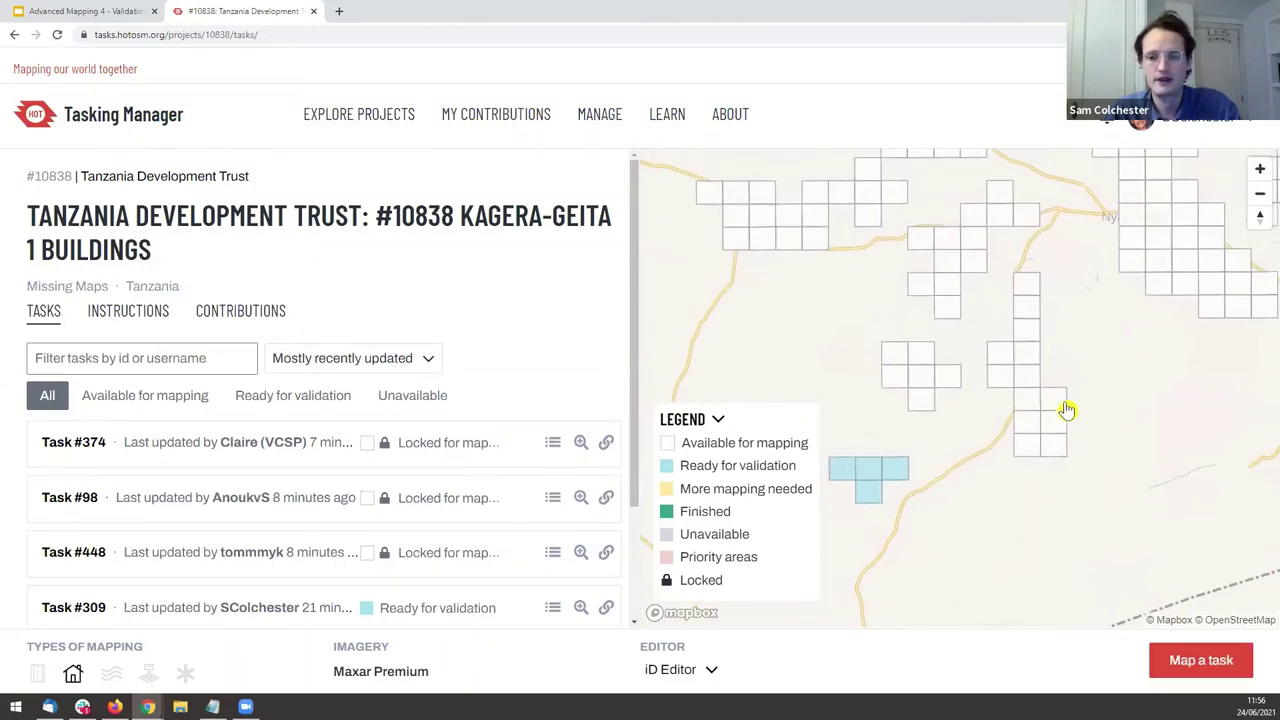
{"action": "scroll", "coordinate": [1133, 367], "scroll_direction": "down", "scroll_amount": 3}
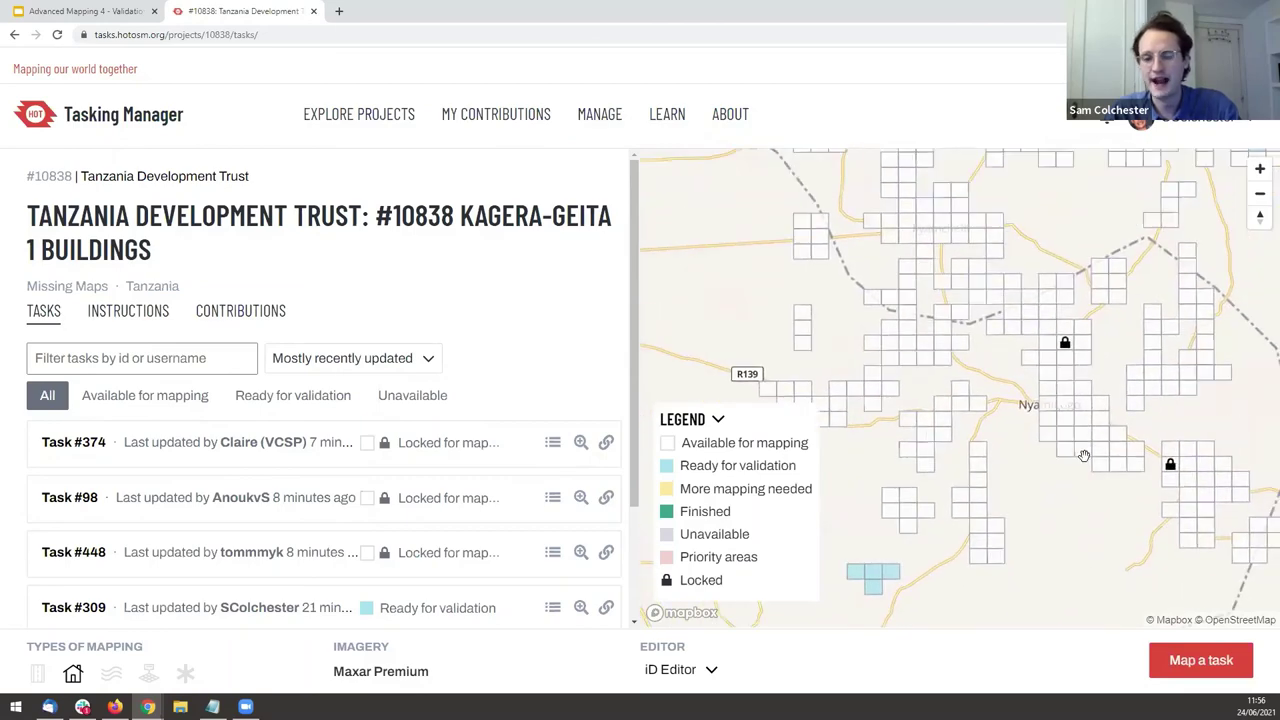
{"action": "scroll", "coordinate": [1095, 400], "scroll_direction": "down", "scroll_amount": 2}
{"action": "left_click_drag", "start_coordinate": [1110, 330], "coordinate": [1038, 398]}
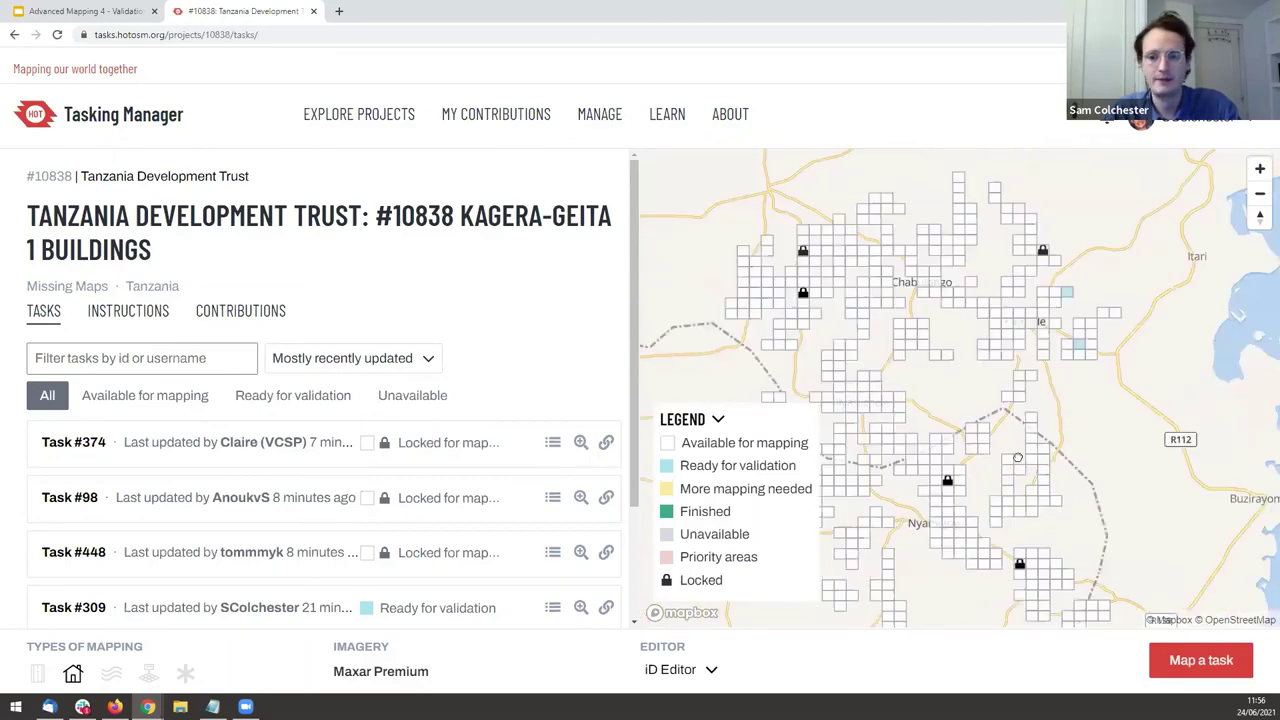
{"action": "scroll", "coordinate": [1038, 398], "scroll_direction": "down", "scroll_amount": 1}
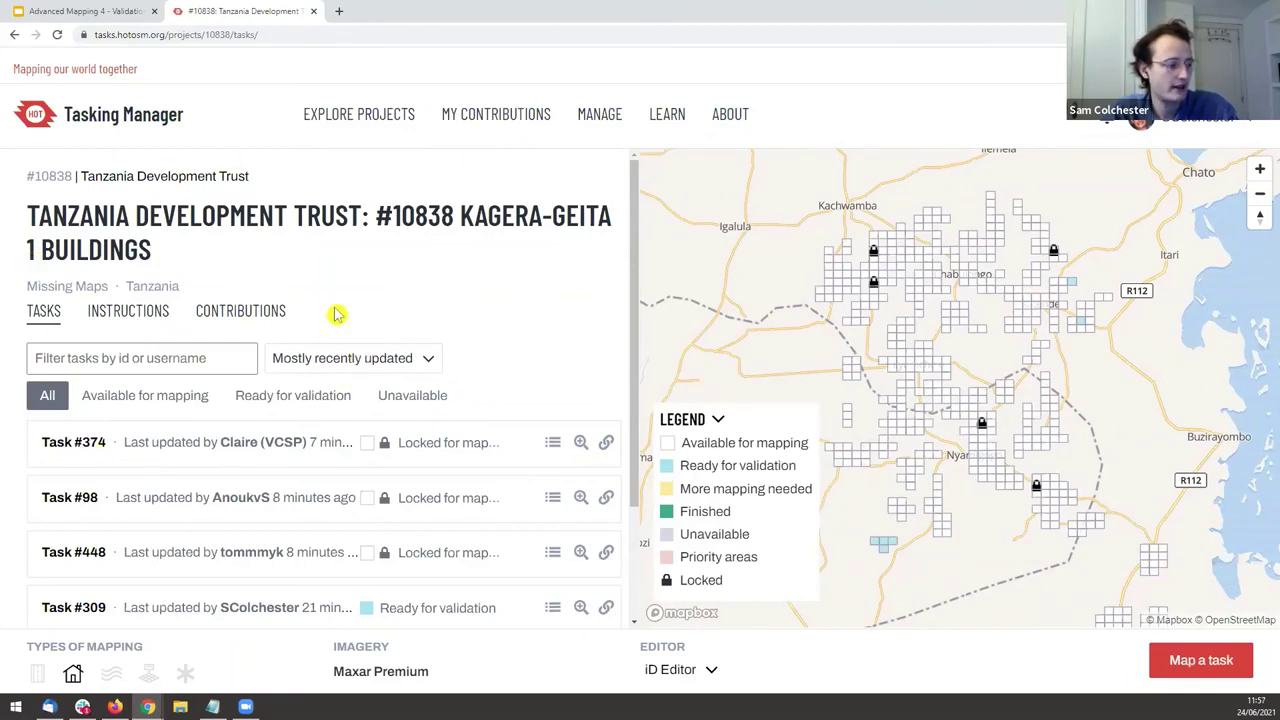
Filter the task list to 'Ready for validation' tasks sorted by most recently updated
{"action": "triple_click", "coordinate": [55, 320]}
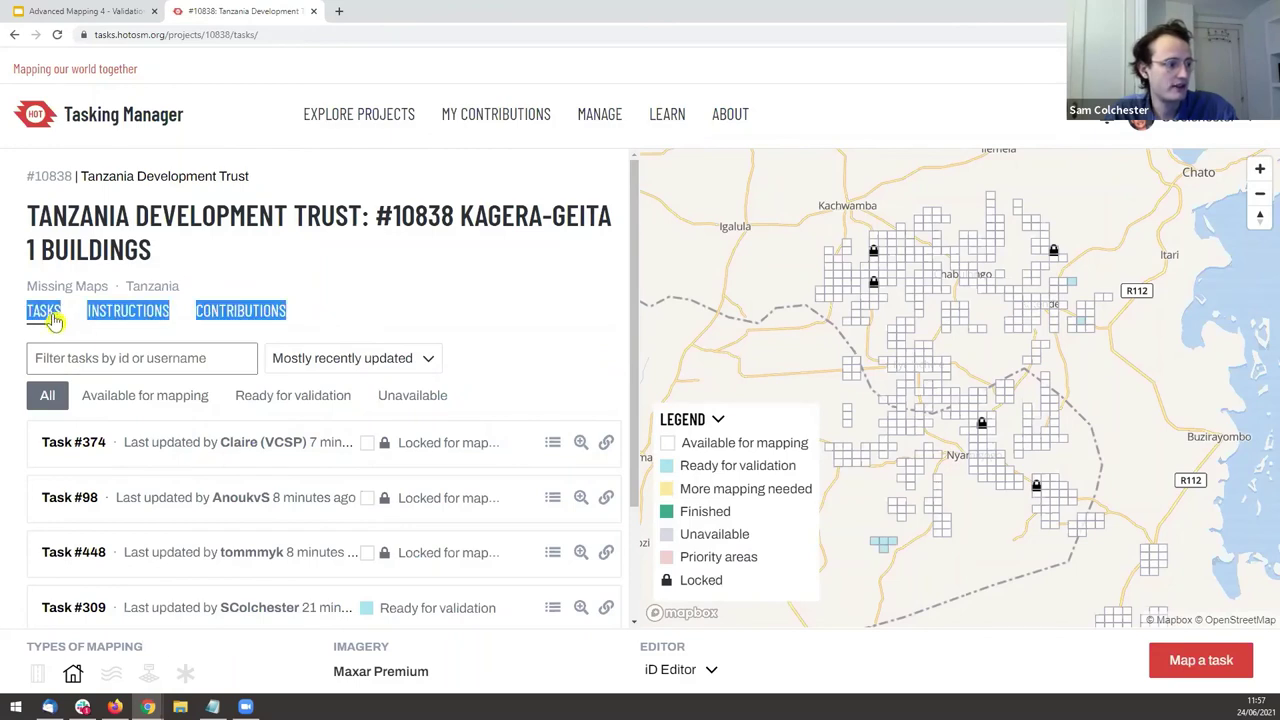
{"action": "left_click", "coordinate": [310, 400]}
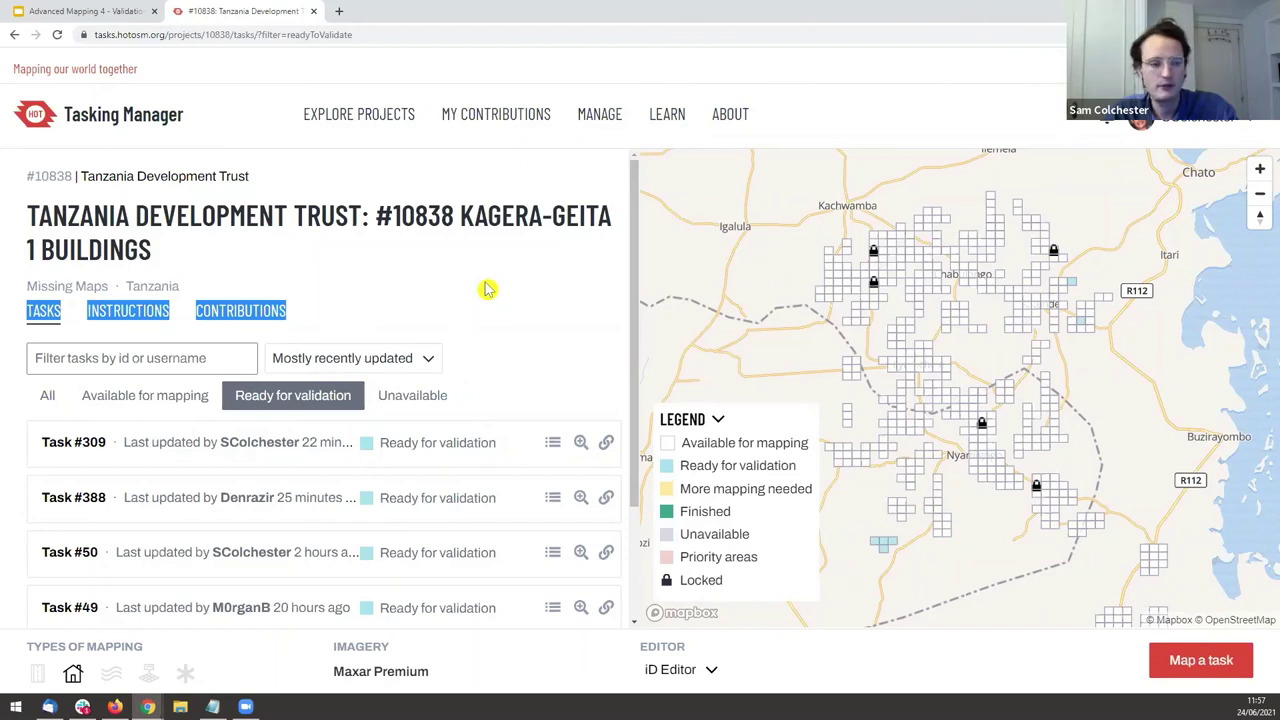
{"action": "left_click", "coordinate": [406, 362]}
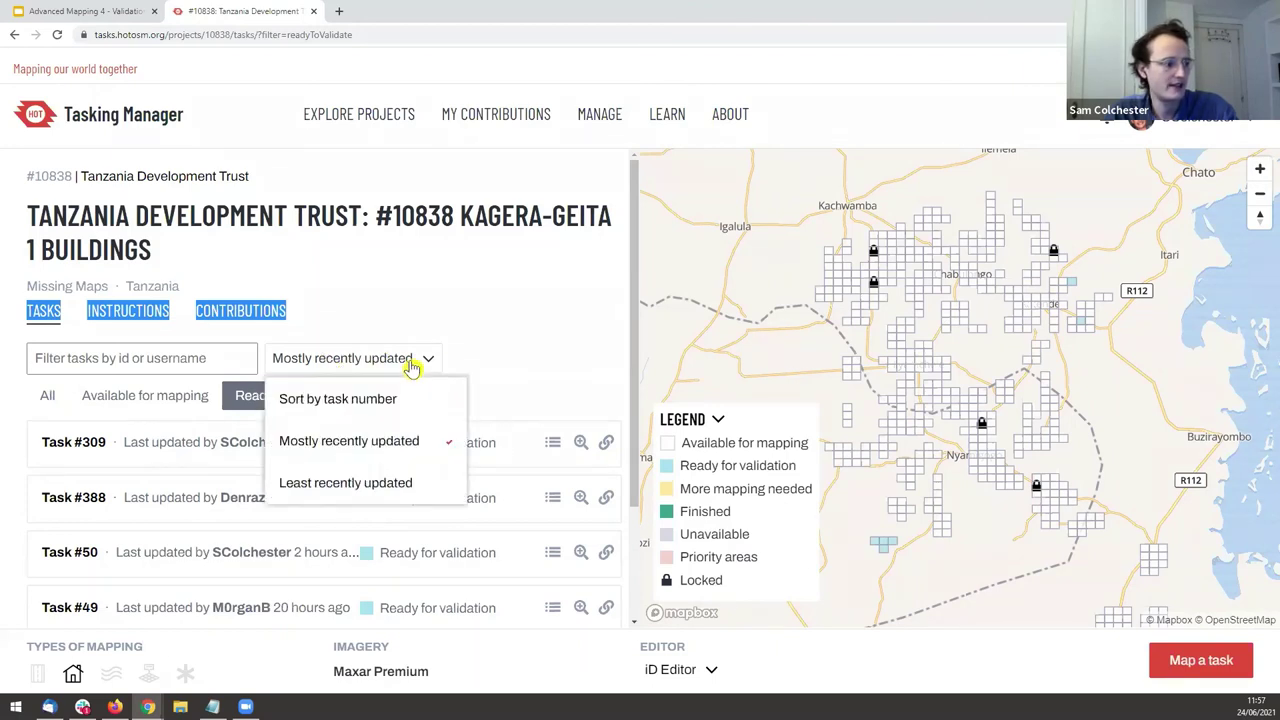
{"action": "left_click", "coordinate": [366, 443]}
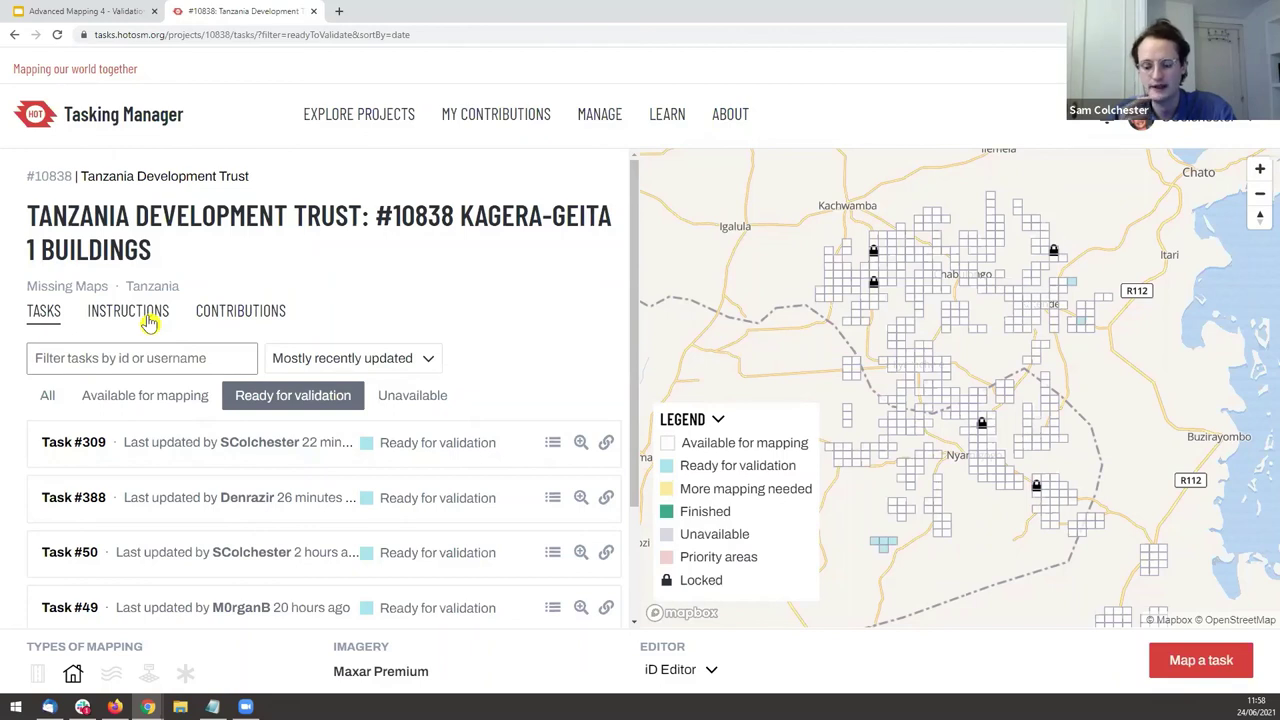
On the Contributions tab, try the New, Advanced and Intermediate experience-level filters
{"action": "left_click", "coordinate": [248, 318]}
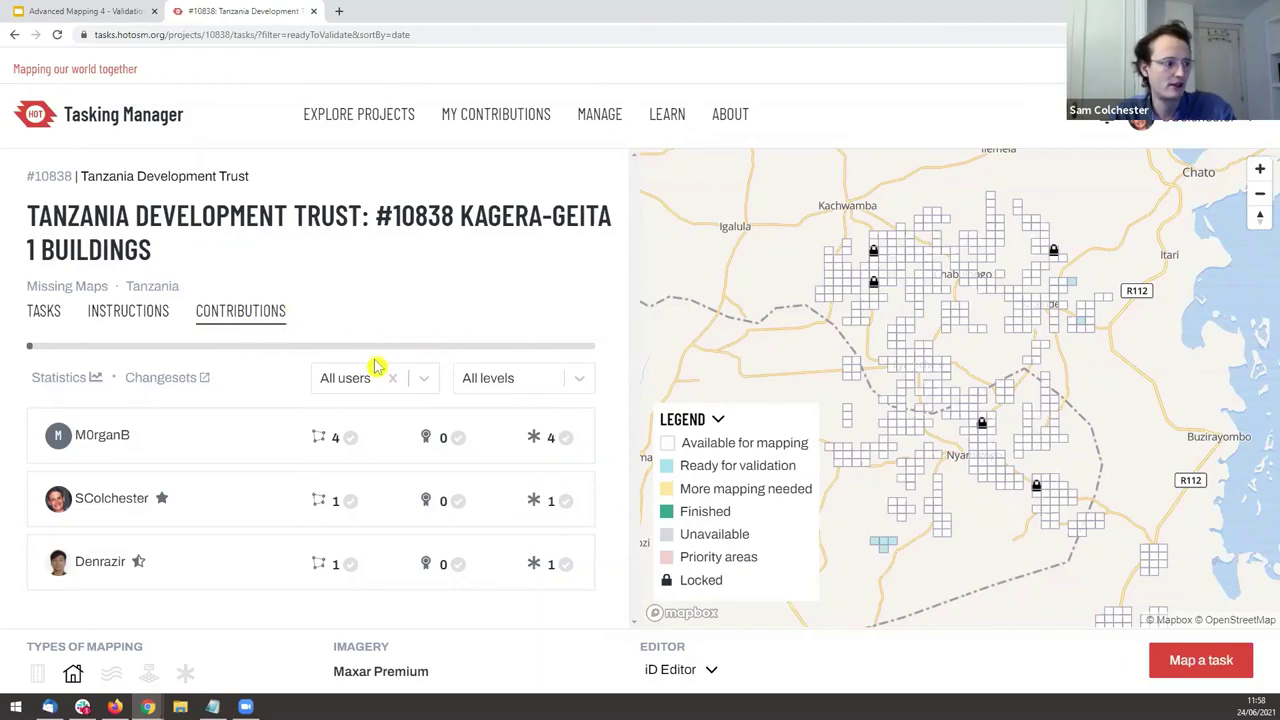
{"action": "left_click", "coordinate": [516, 386]}
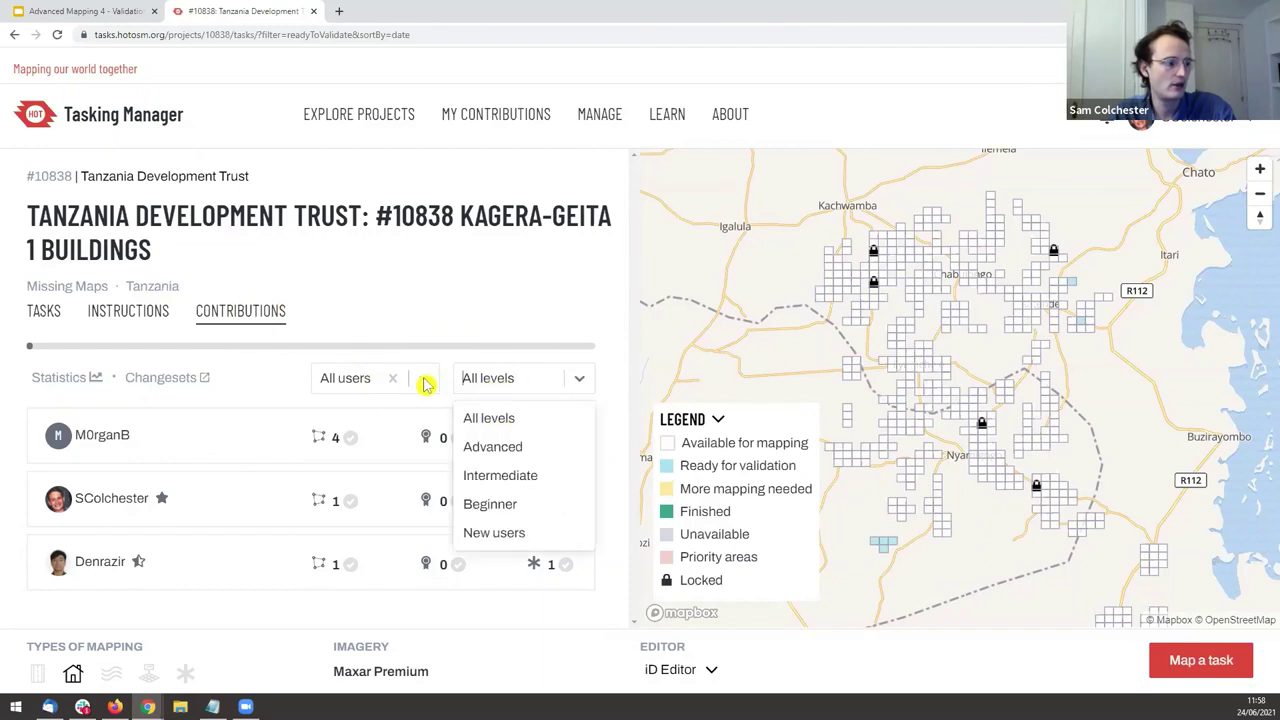
{"action": "left_click", "coordinate": [426, 385]}
{"action": "left_click", "coordinate": [503, 378]}
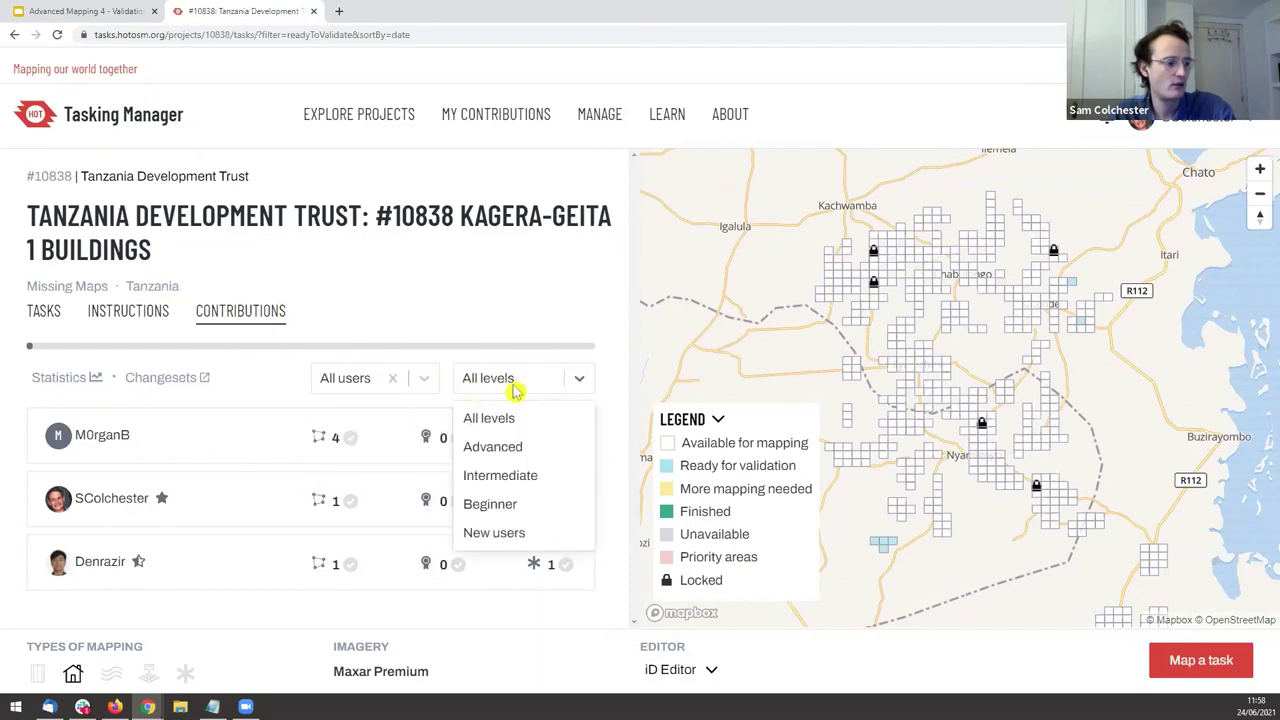
{"action": "left_click", "coordinate": [510, 533]}
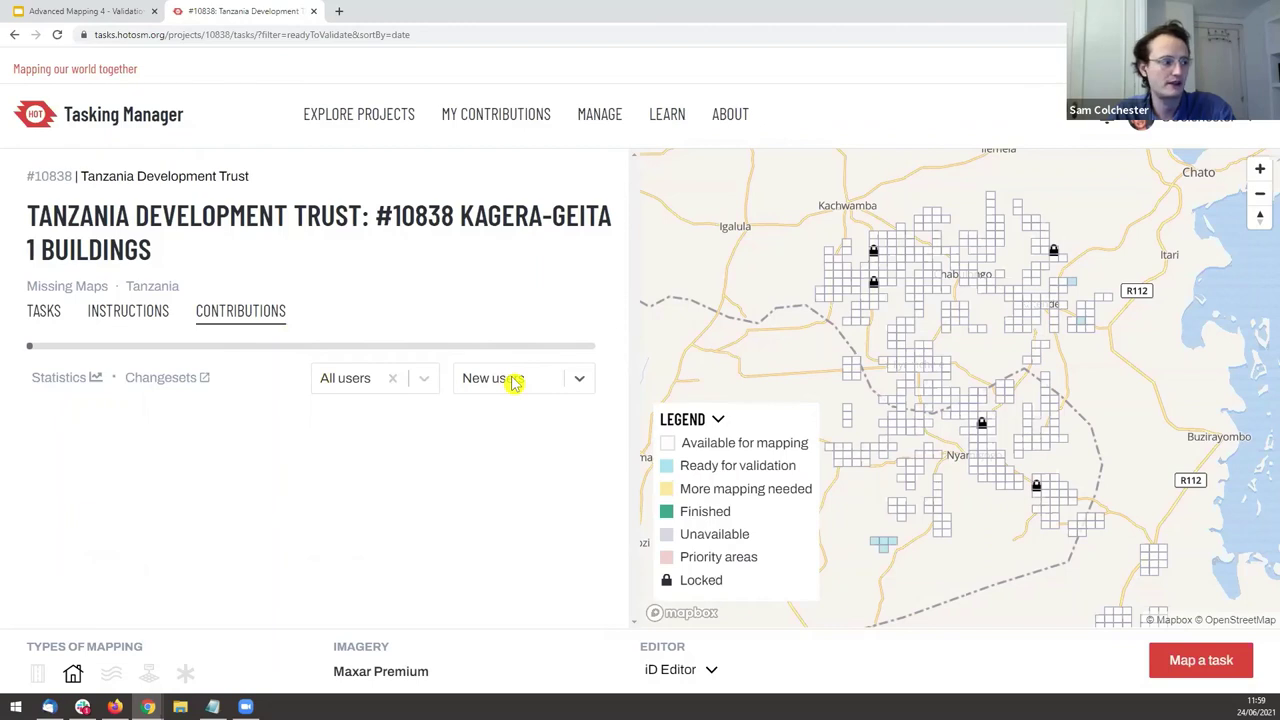
{"action": "left_click", "coordinate": [513, 382]}
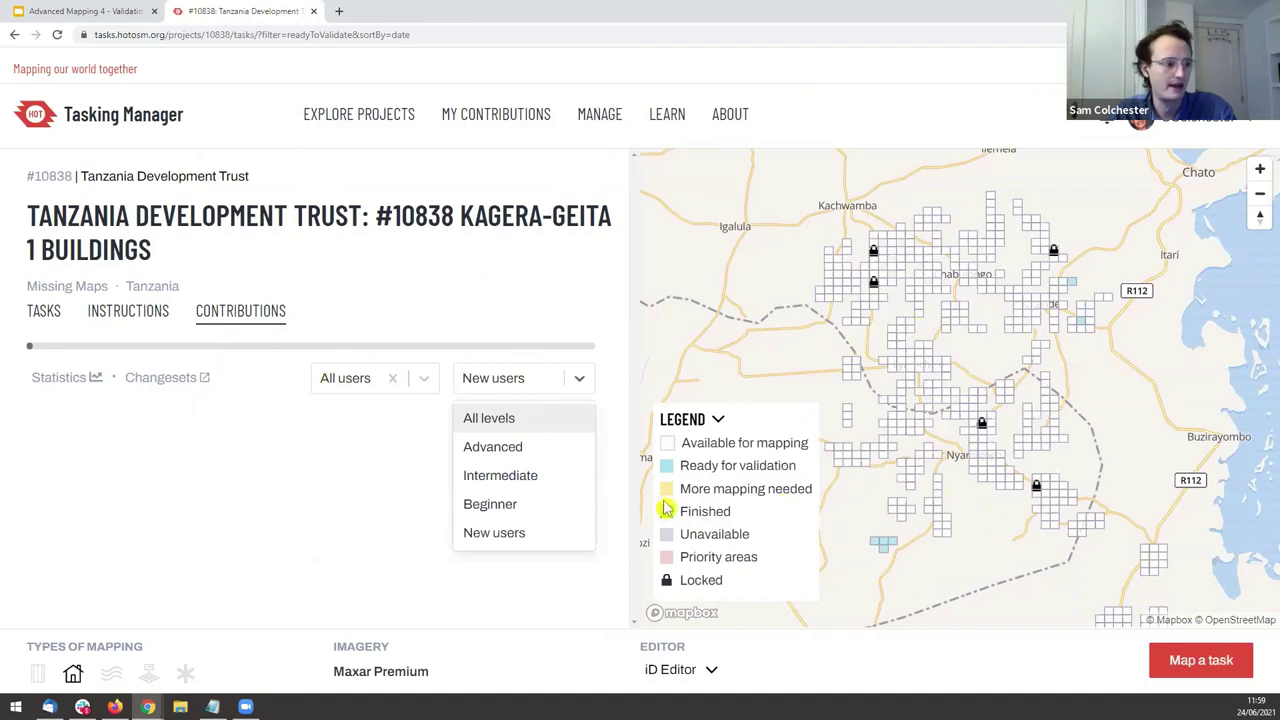
{"action": "left_click", "coordinate": [520, 458]}
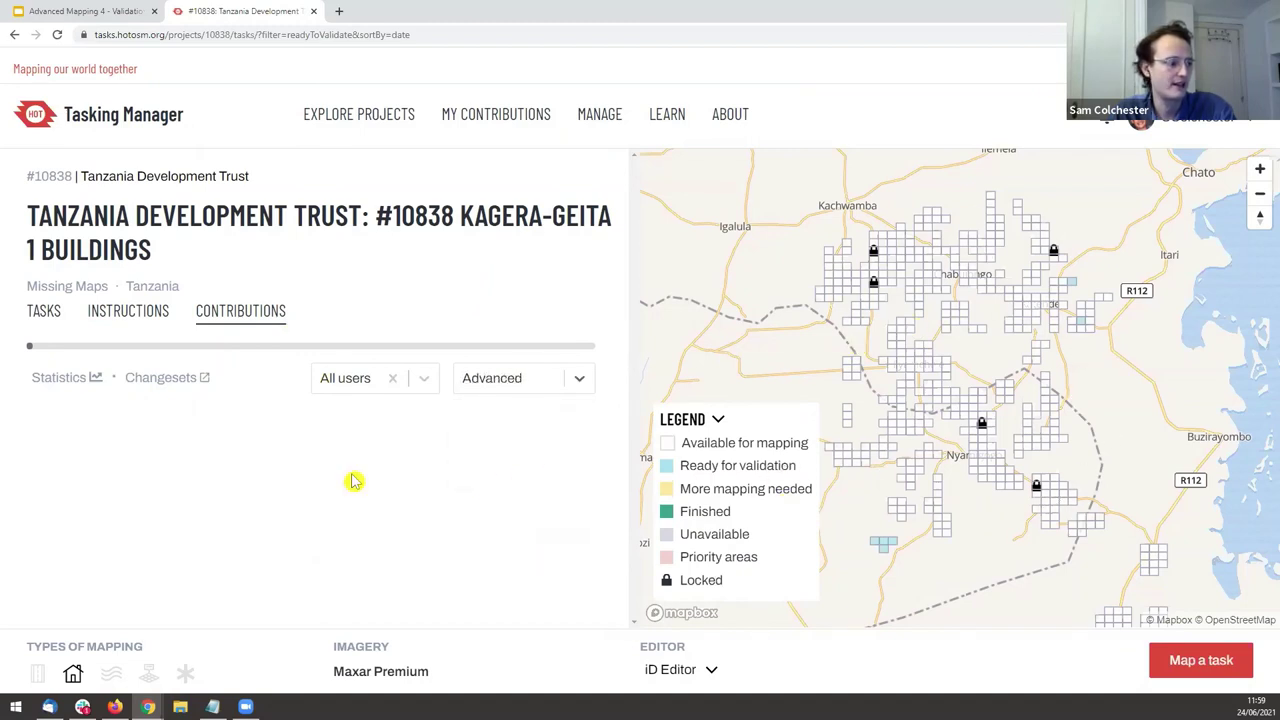
{"action": "left_click", "coordinate": [533, 378]}
{"action": "left_click", "coordinate": [537, 476]}
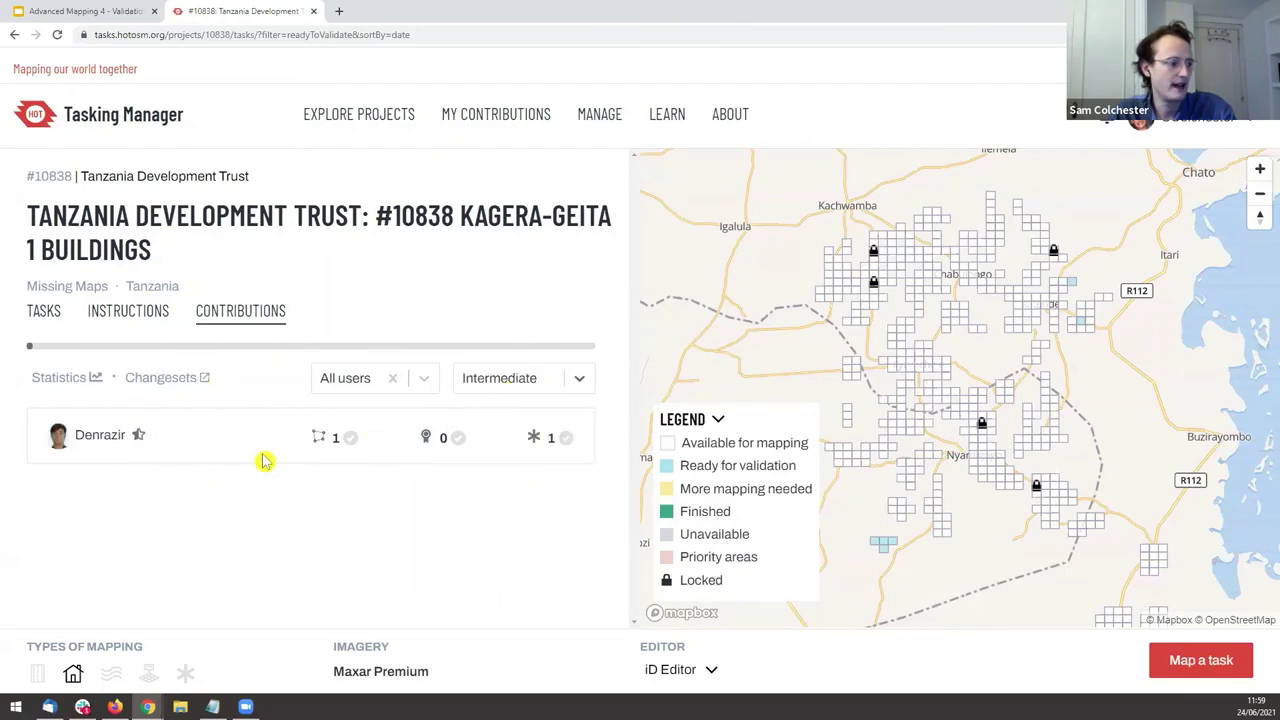
Filter to Beginner contributors and zoom the map to that contributor's four tasks
{"action": "left_click", "coordinate": [566, 442]}
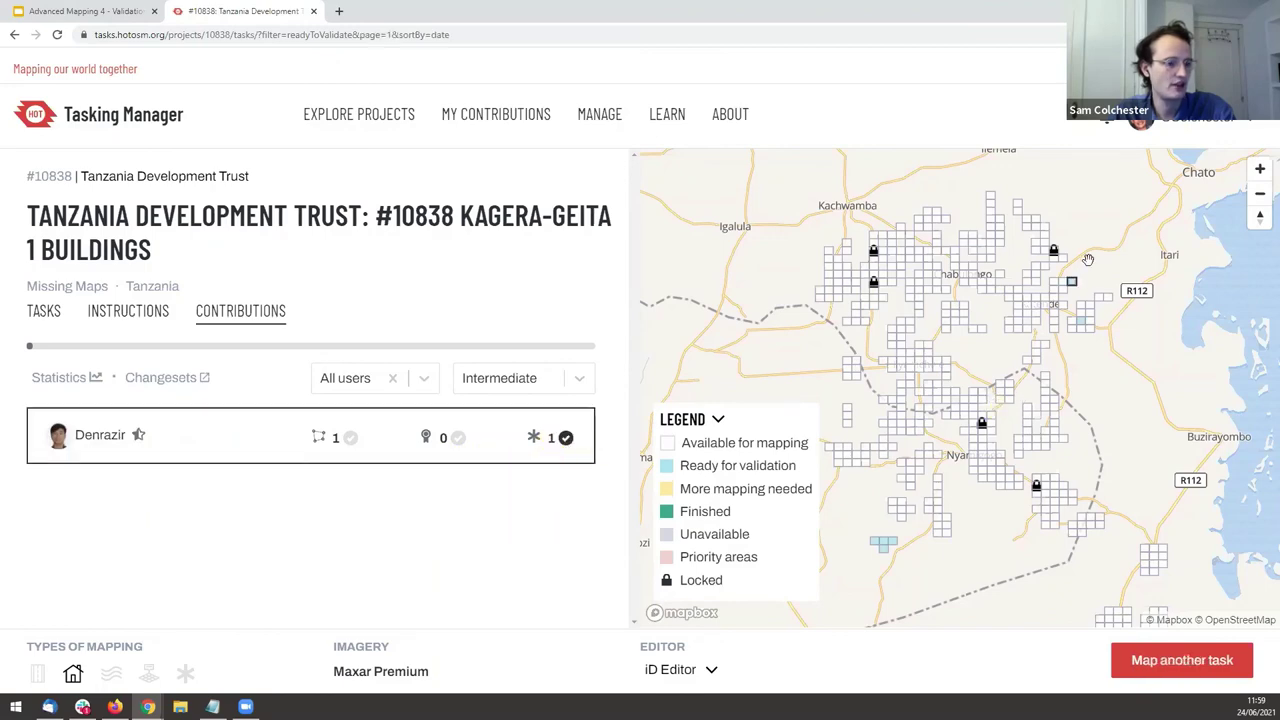
{"action": "scroll", "coordinate": [1075, 285], "scroll_direction": "up", "scroll_amount": 1}
{"action": "scroll", "coordinate": [1072, 283], "scroll_direction": "up", "scroll_amount": 5}
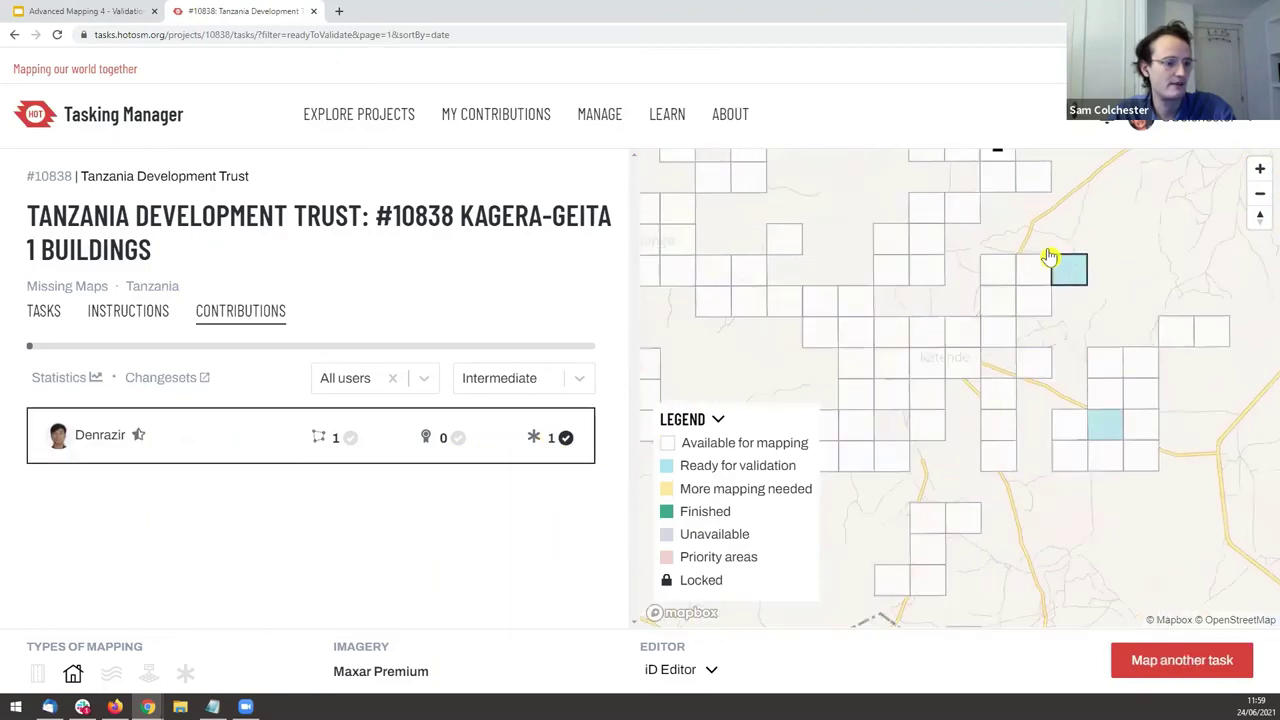
{"action": "scroll", "coordinate": [1082, 312], "scroll_direction": "down", "scroll_amount": 3}
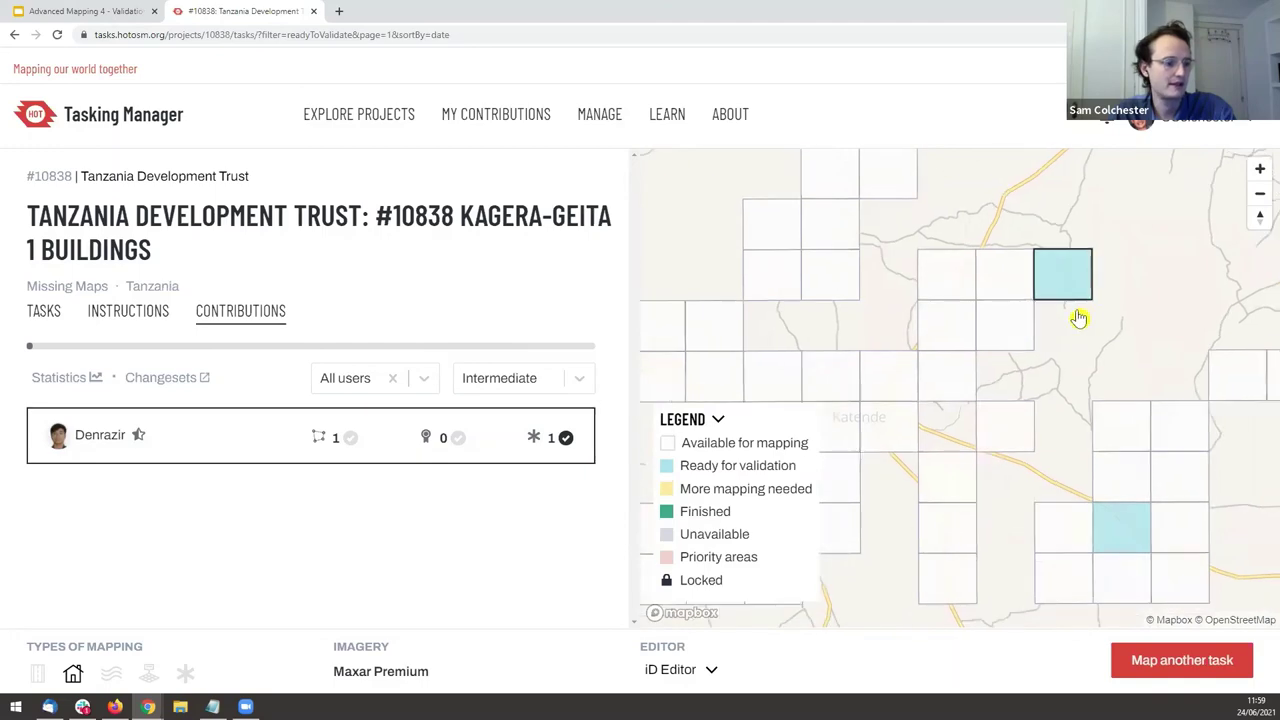
{"action": "left_click", "coordinate": [533, 395]}
{"action": "left_click", "coordinate": [511, 486]}
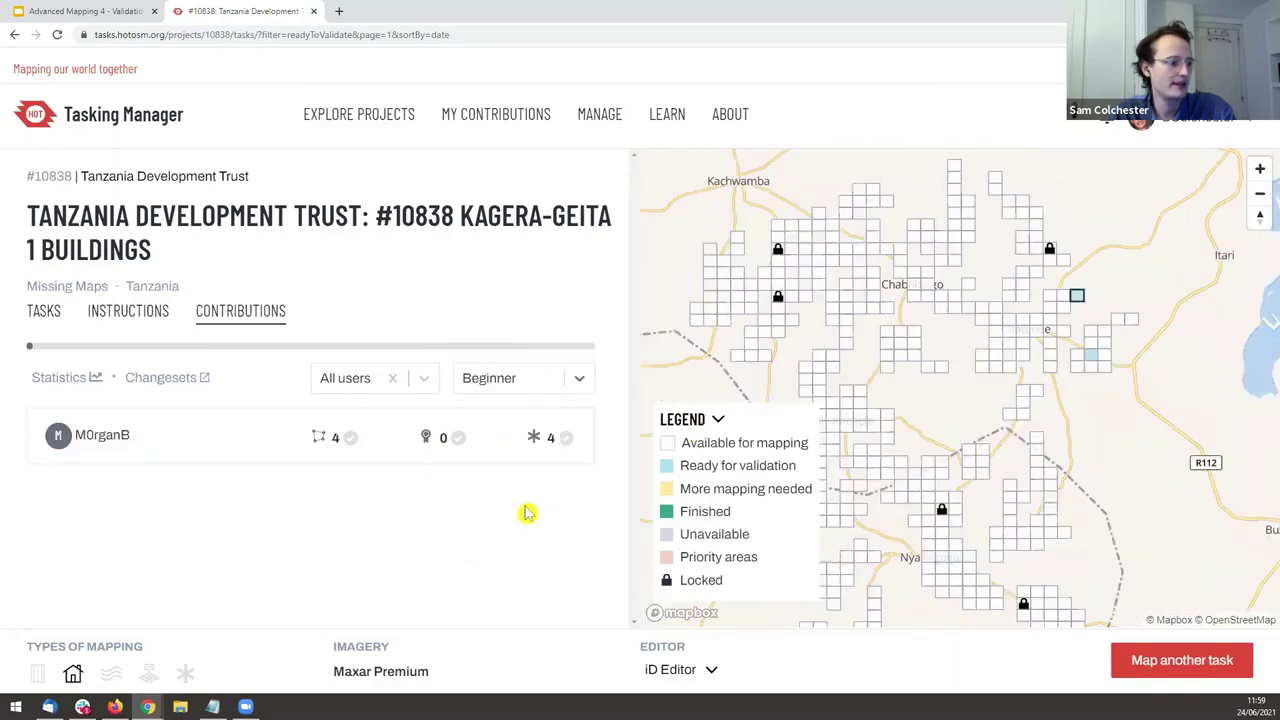
{"action": "left_click", "coordinate": [565, 437]}
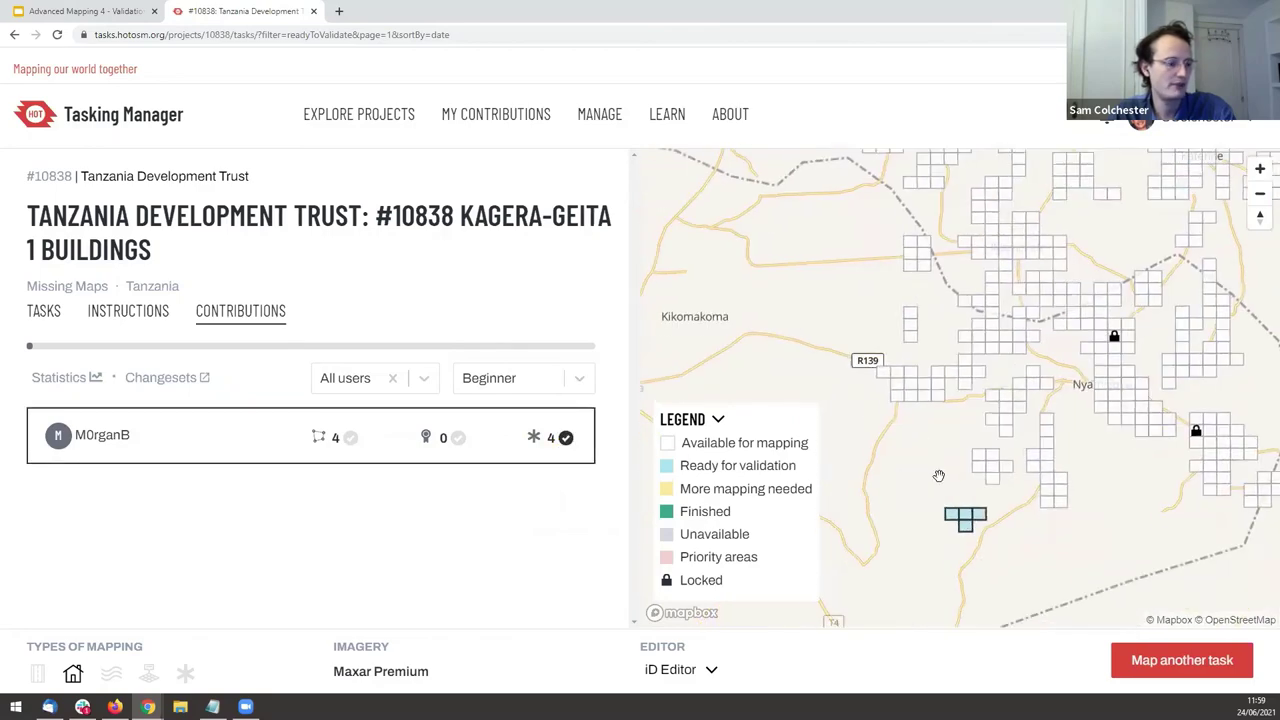
{"action": "left_click", "coordinate": [565, 442]}
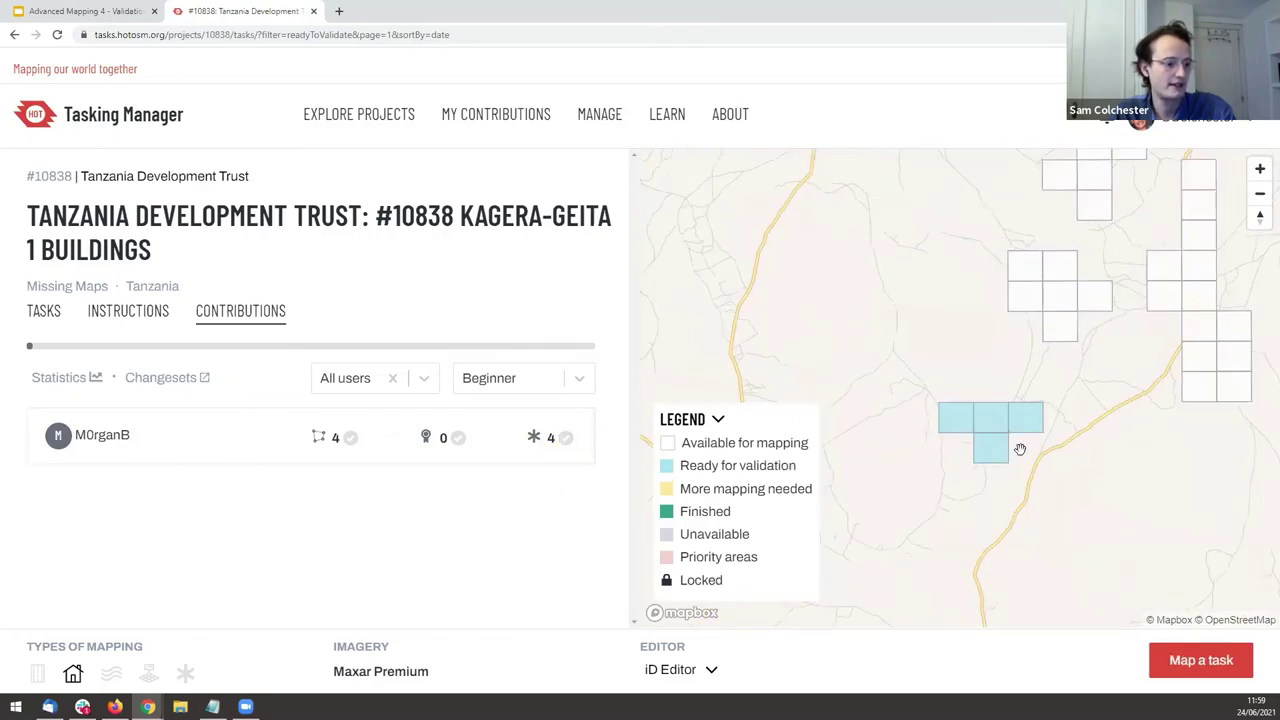
Select a ready-for-validation task and start validating task #49 in iD
{"action": "left_click", "coordinate": [971, 414]}
{"action": "left_click", "coordinate": [1126, 664]}
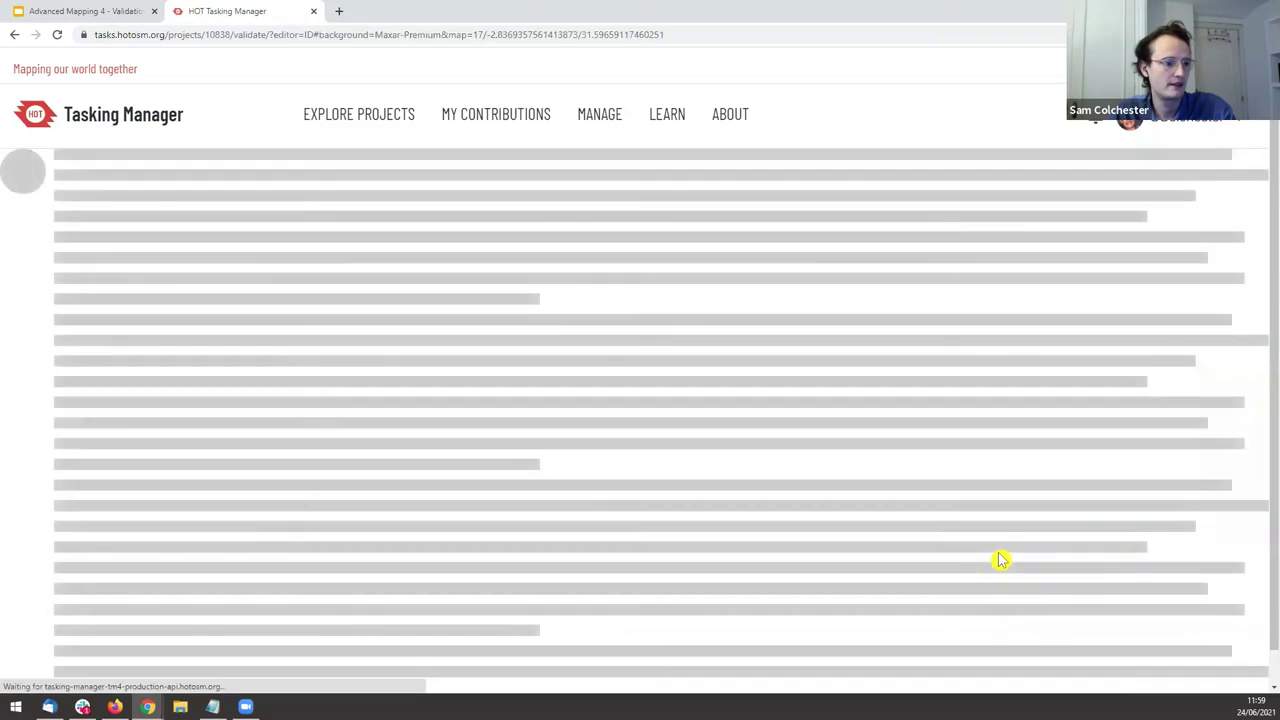
{"action": "scroll", "coordinate": [613, 545], "scroll_direction": "down", "scroll_amount": 5}
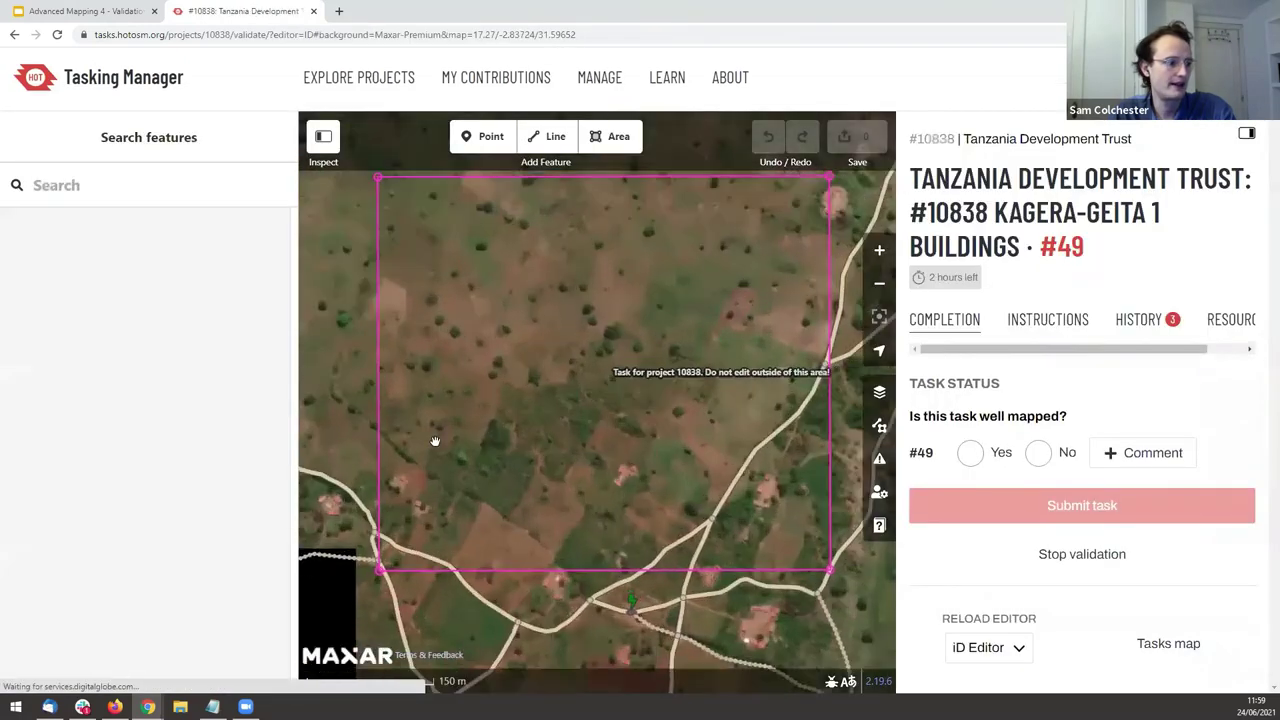
{"action": "scroll", "coordinate": [488, 361], "scroll_direction": "up", "scroll_amount": 5}
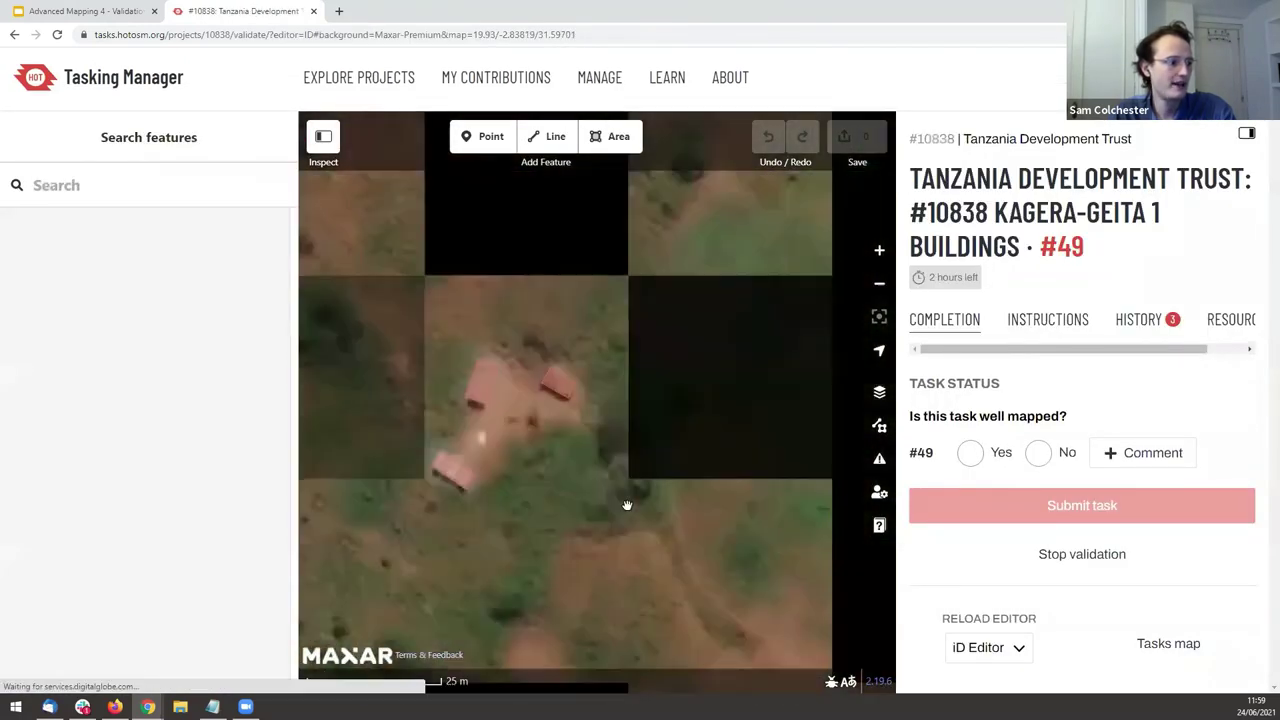
{"action": "scroll", "coordinate": [677, 437], "scroll_direction": "down", "scroll_amount": 3}
{"action": "scroll", "coordinate": [671, 471], "scroll_direction": "up", "scroll_amount": 4}
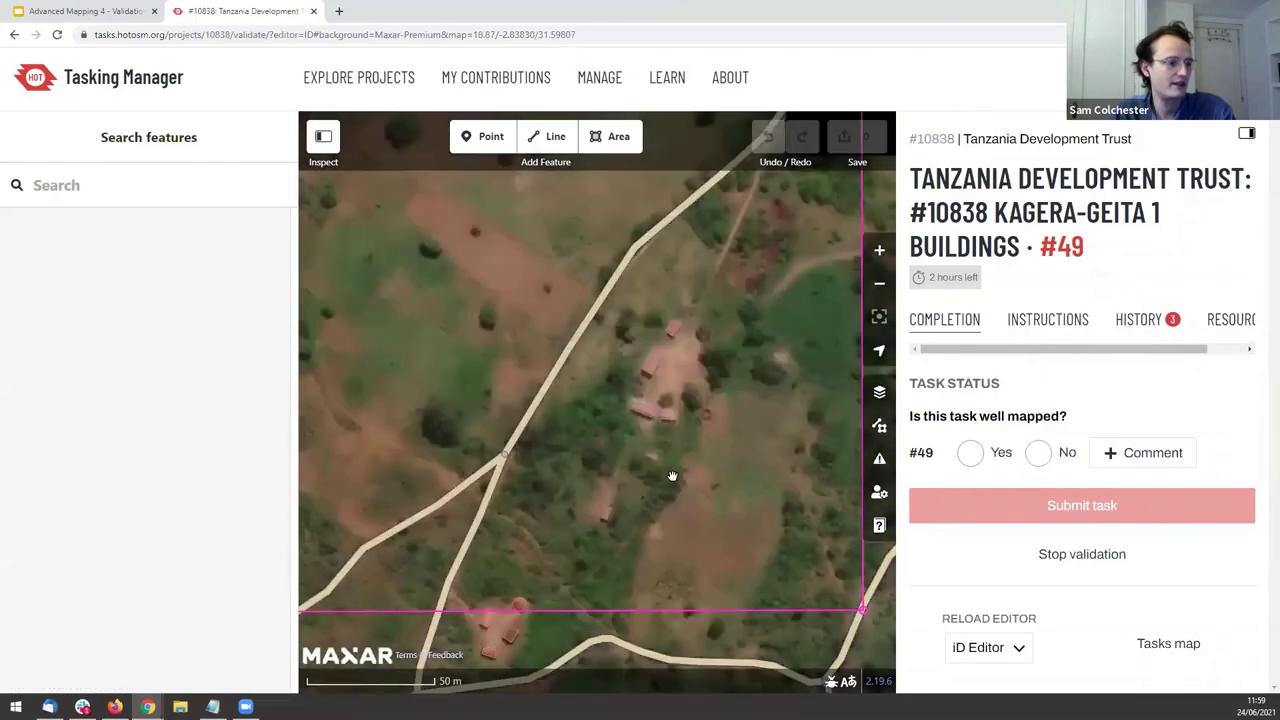
Zoom and pan across task #49's Maxar imagery to inspect its mapped buildings
{"action": "scroll", "coordinate": [680, 325], "scroll_direction": "up", "scroll_amount": 4}
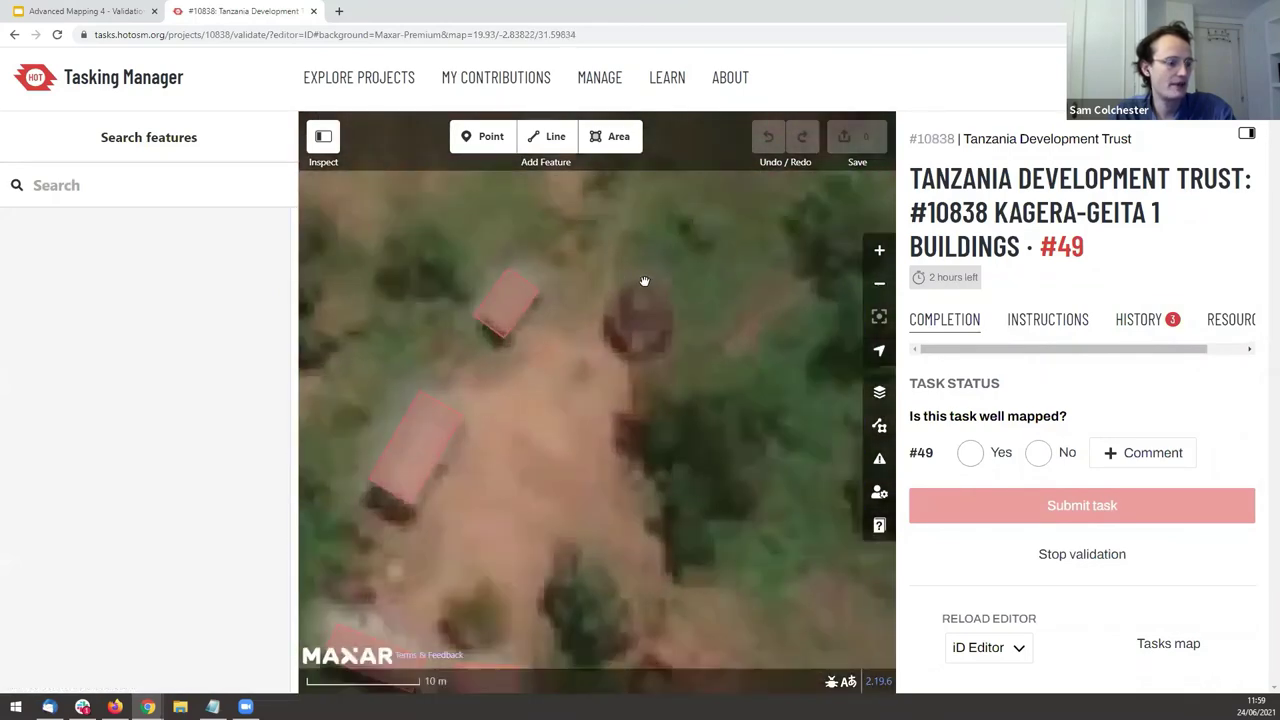
{"action": "scroll", "coordinate": [625, 390], "scroll_direction": "down", "scroll_amount": 6}
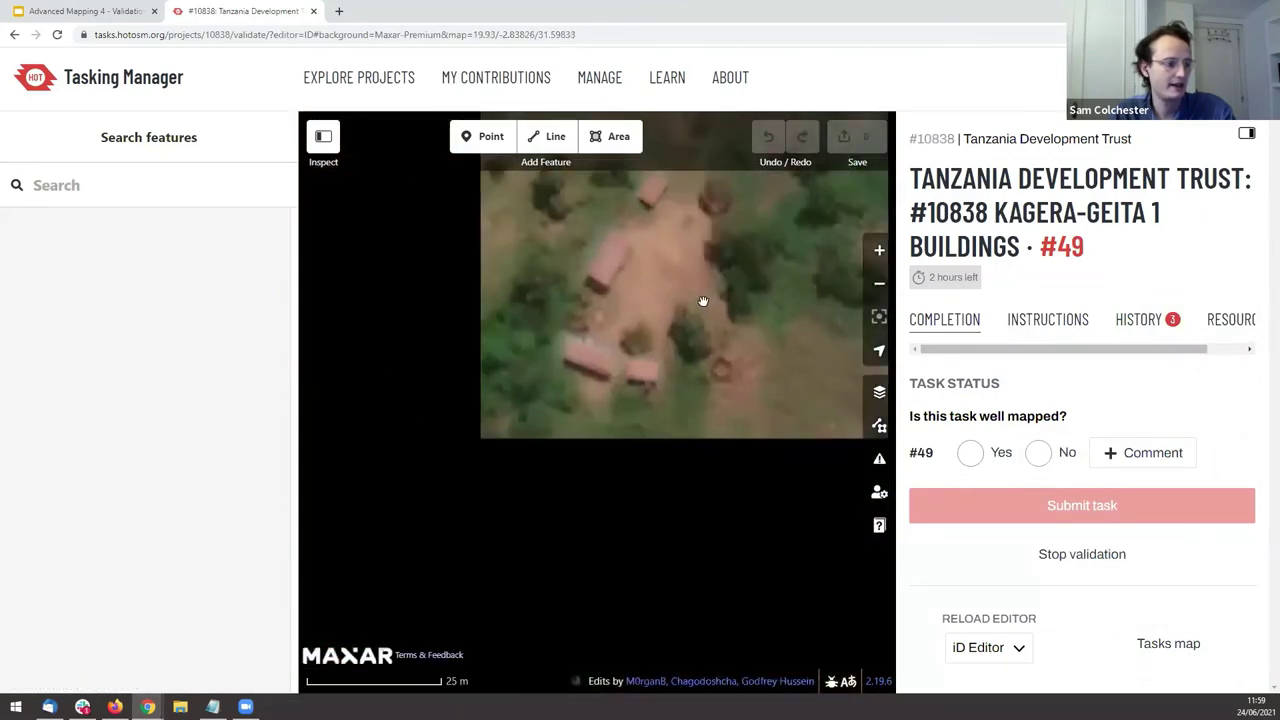
{"action": "scroll", "coordinate": [600, 417], "scroll_direction": "up", "scroll_amount": 2}
{"action": "scroll", "coordinate": [663, 394], "scroll_direction": "down", "scroll_amount": 2}
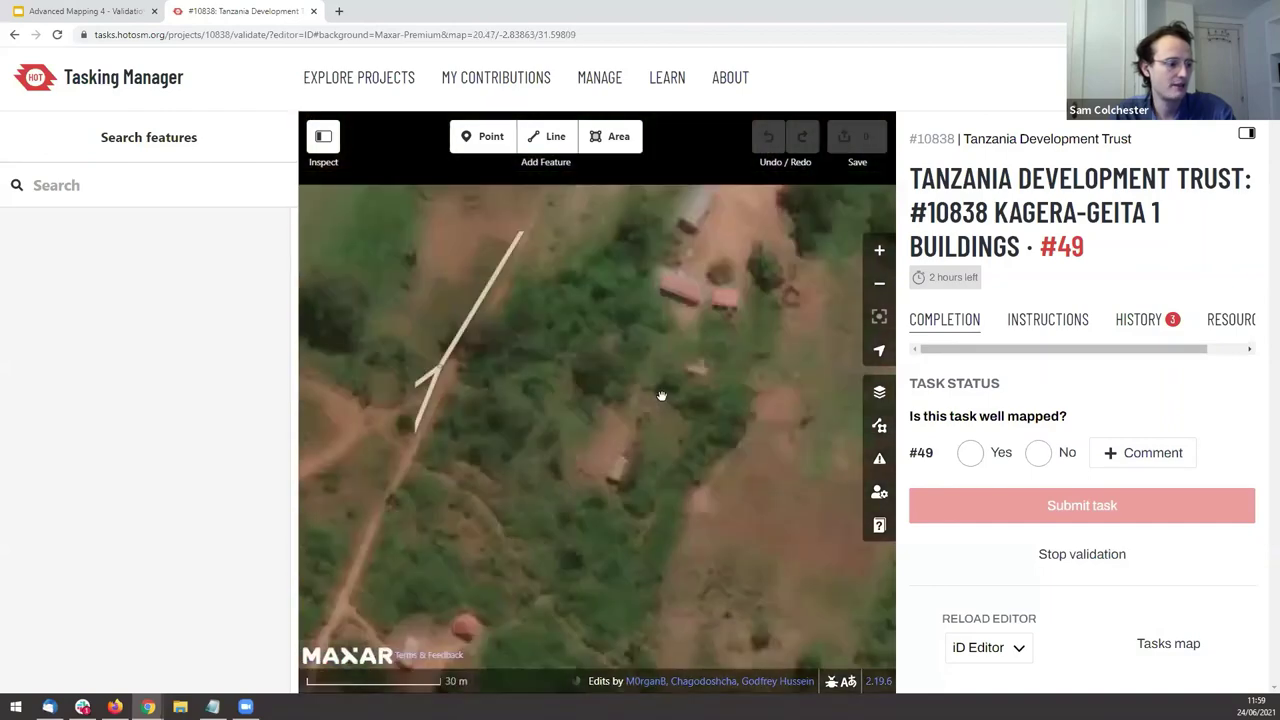
{"action": "scroll", "coordinate": [650, 425], "scroll_direction": "down", "scroll_amount": 5}
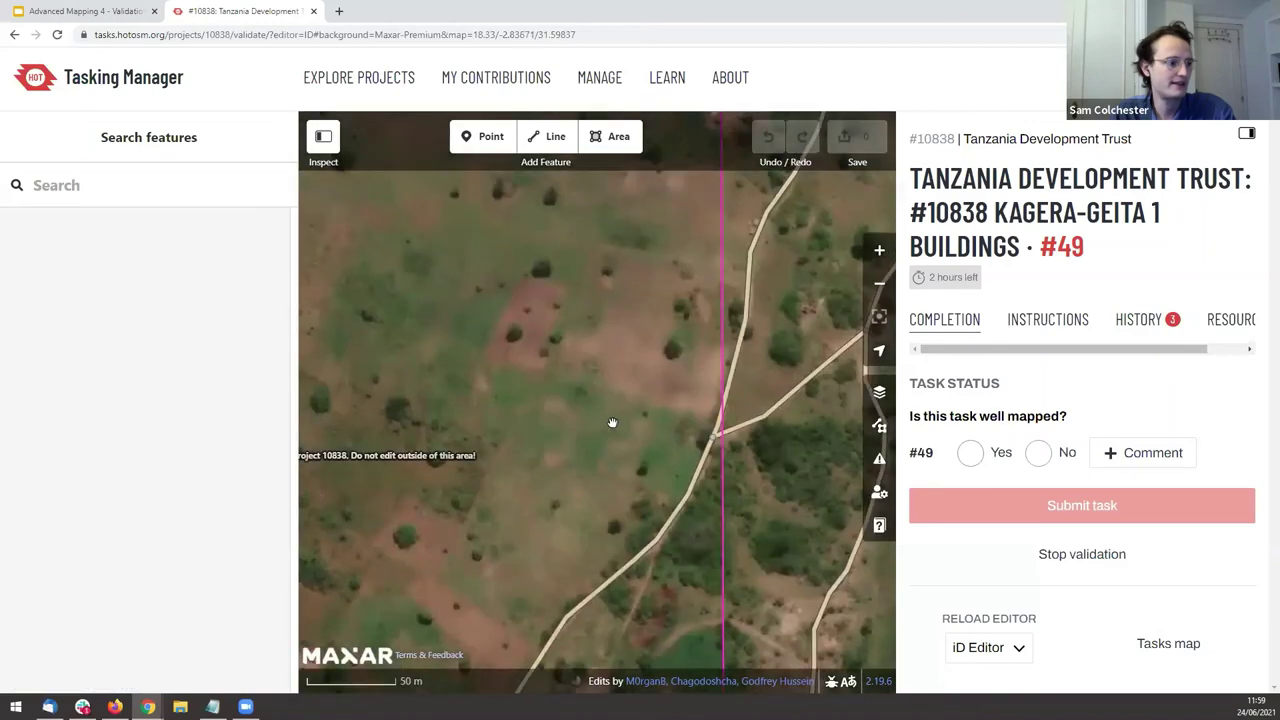
{"action": "left_click_drag", "start_coordinate": [592, 434], "coordinate": [720, 434]}
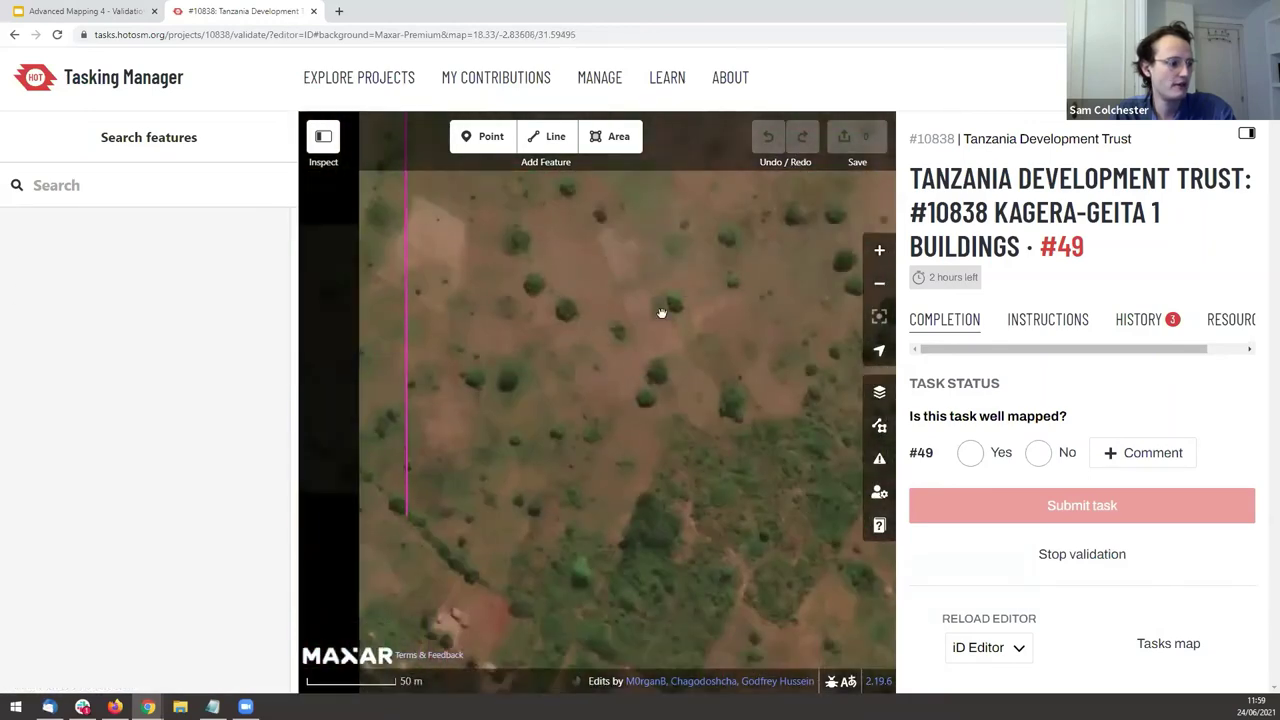
{"action": "scroll", "coordinate": [661, 313], "scroll_direction": "up", "scroll_amount": 4}
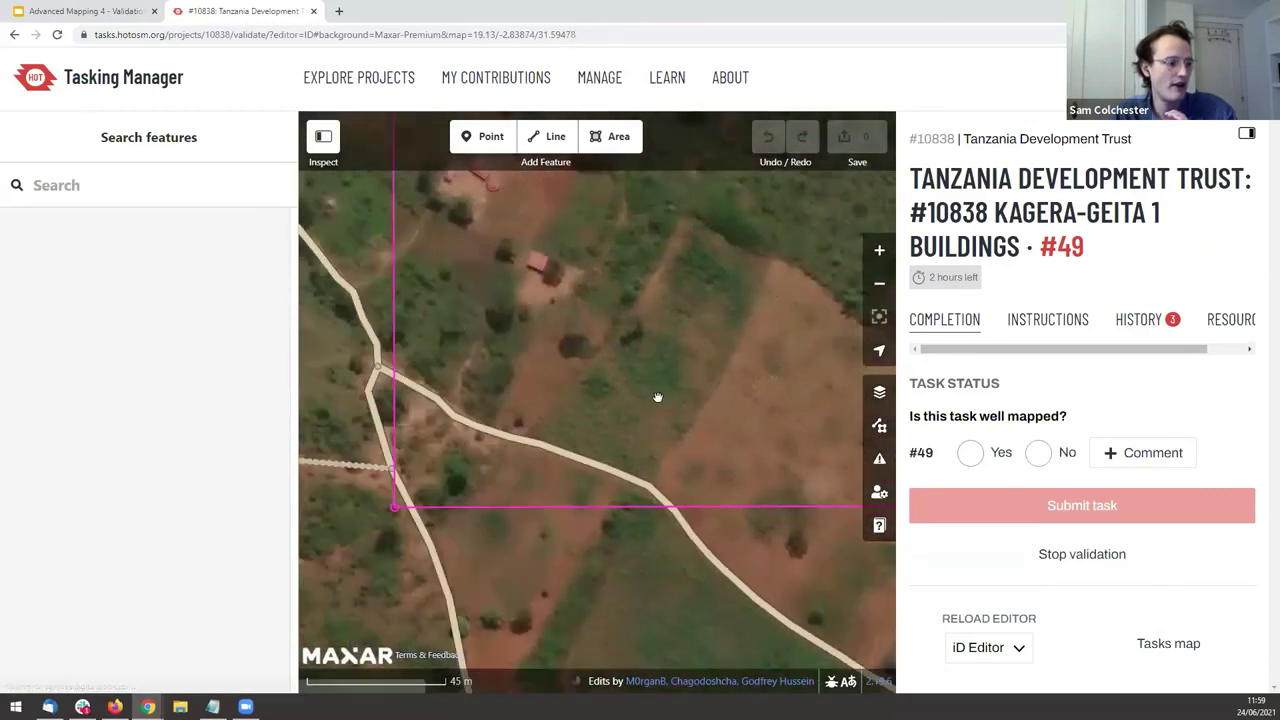
{"action": "scroll", "coordinate": [657, 397], "scroll_direction": "right", "scroll_amount": 10}
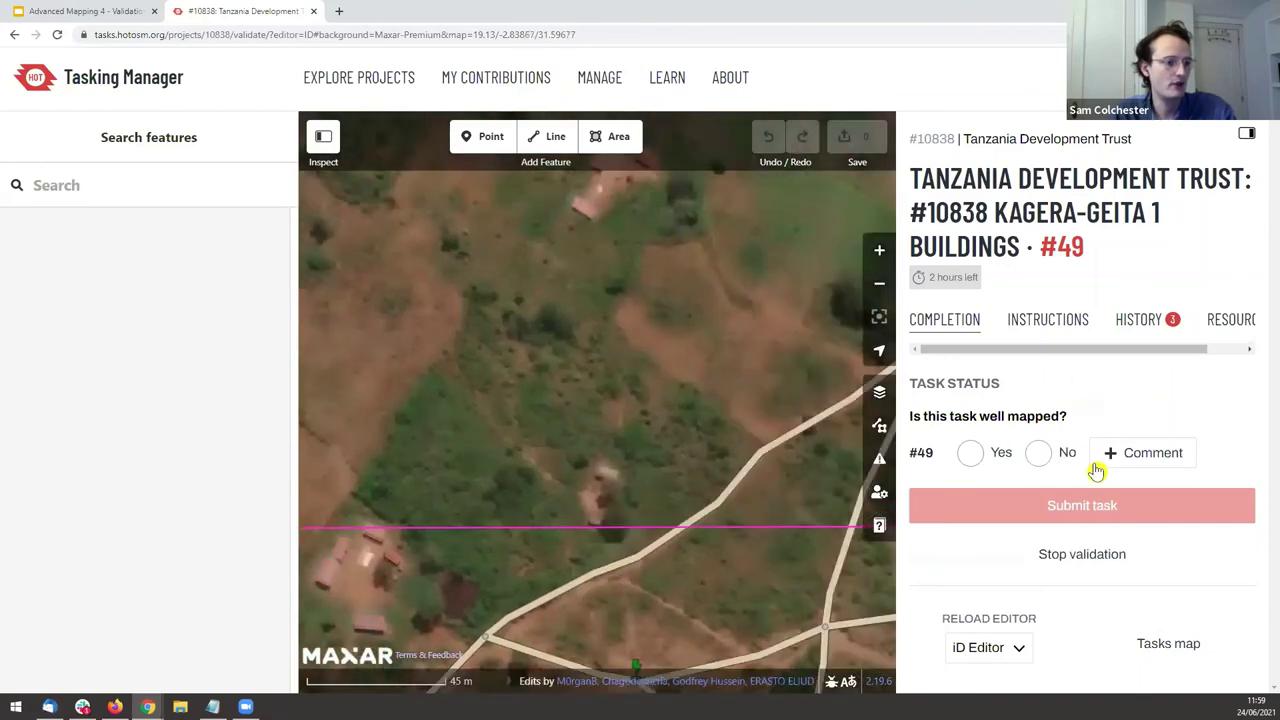
Change the well-mapped answer for task #49 from No to Yes
{"action": "left_click", "coordinate": [1038, 460]}
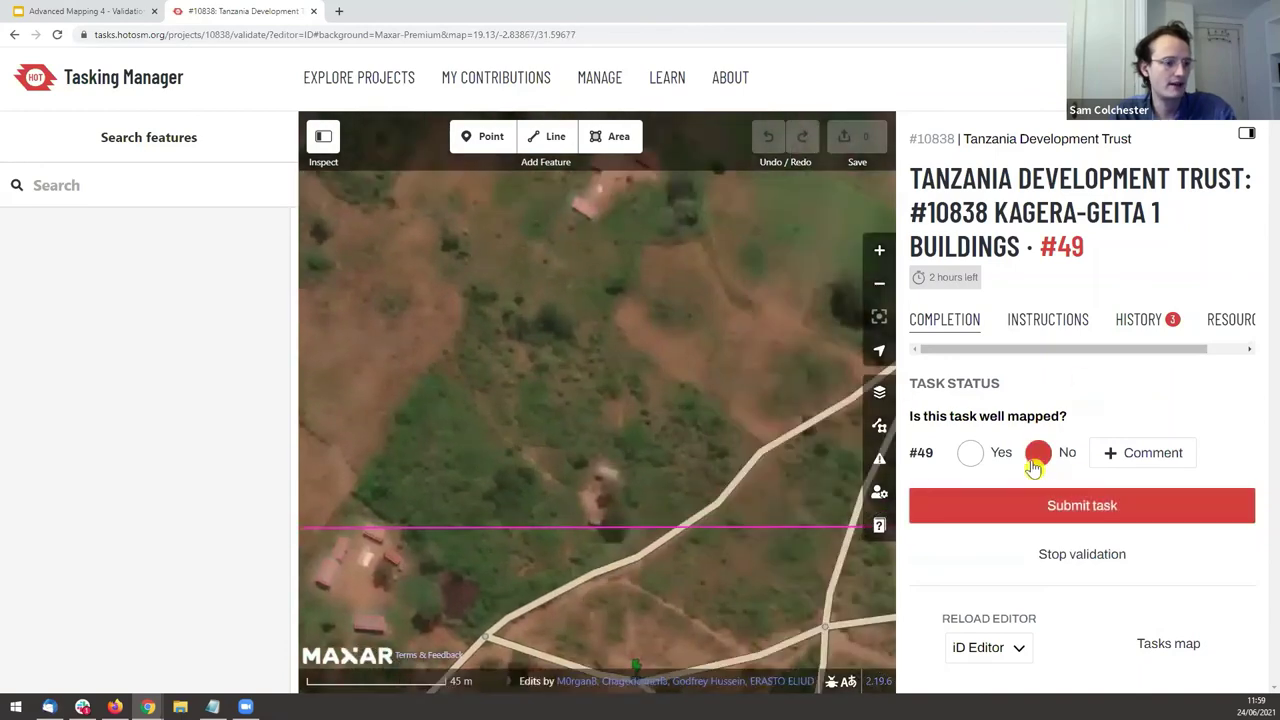
{"action": "left_click", "coordinate": [967, 456]}
{"action": "scroll", "coordinate": [563, 323], "scroll_direction": "up", "scroll_amount": 2}
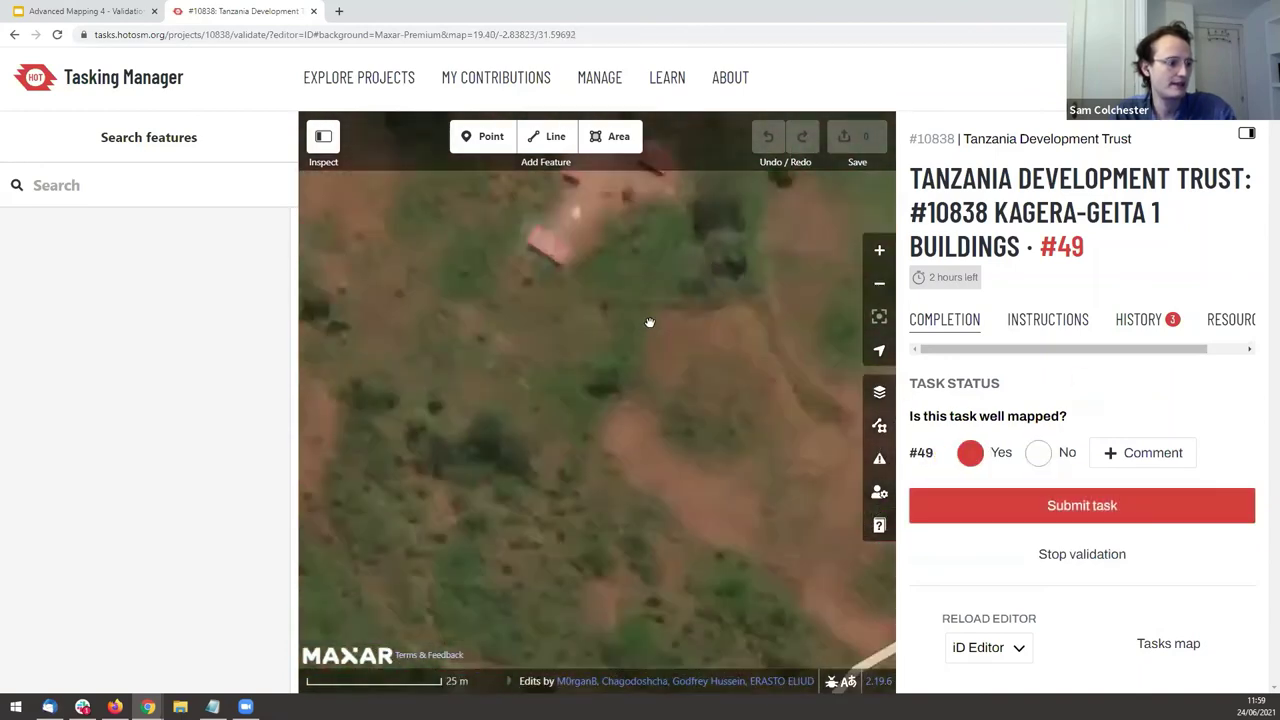
{"action": "scroll", "coordinate": [649, 322], "scroll_direction": "up", "scroll_amount": 3}
Pan and zoom the imagery to check task #49's buildings
{"action": "left_click_drag", "start_coordinate": [600, 437], "coordinate": [634, 603]}
{"action": "left_click_drag", "start_coordinate": [749, 443], "coordinate": [577, 389]}
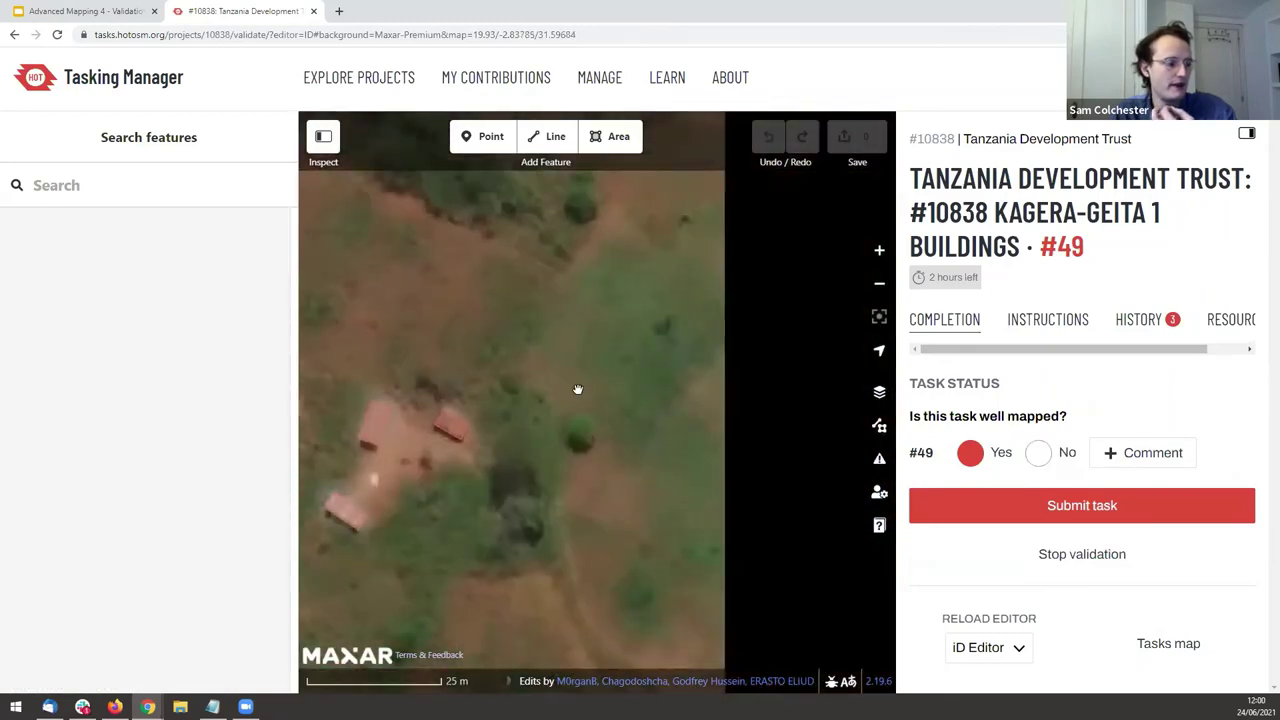
{"action": "scroll", "coordinate": [577, 389], "scroll_direction": "down", "scroll_amount": 4}
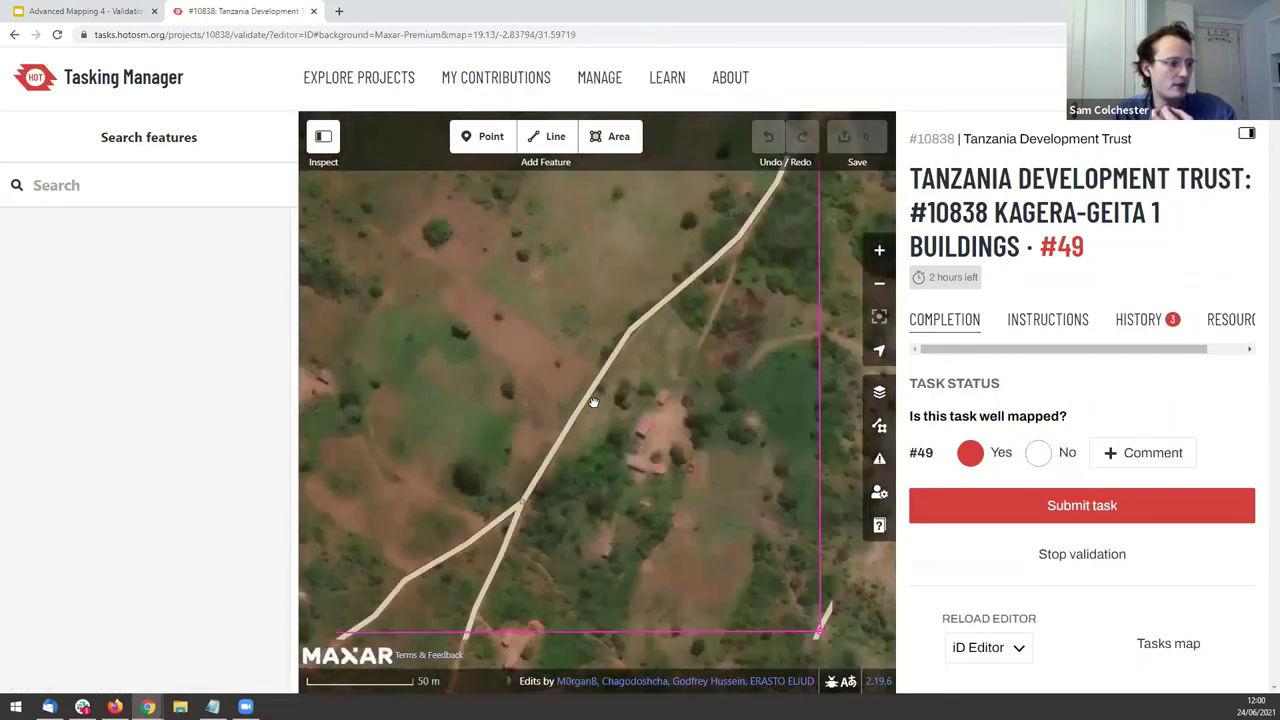
{"action": "scroll", "coordinate": [577, 352], "scroll_direction": "up", "scroll_amount": 5}
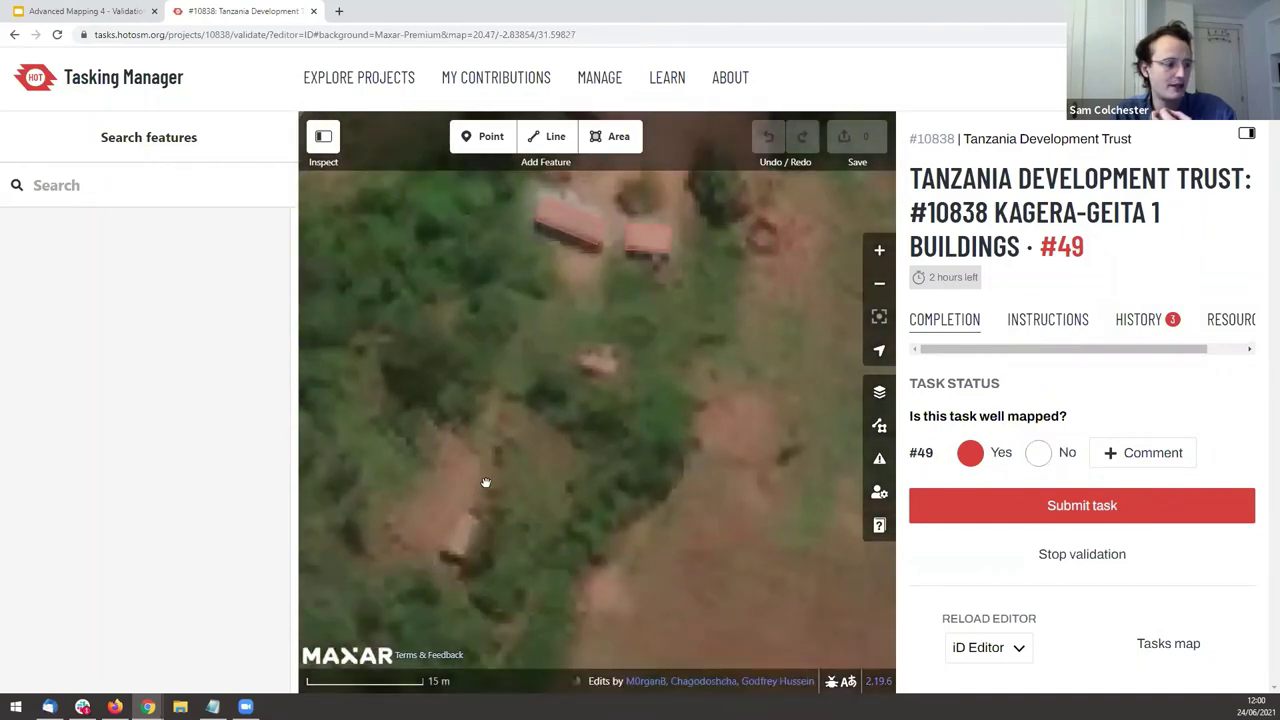
{"action": "scroll", "coordinate": [648, 390], "scroll_direction": "down", "scroll_amount": 3}
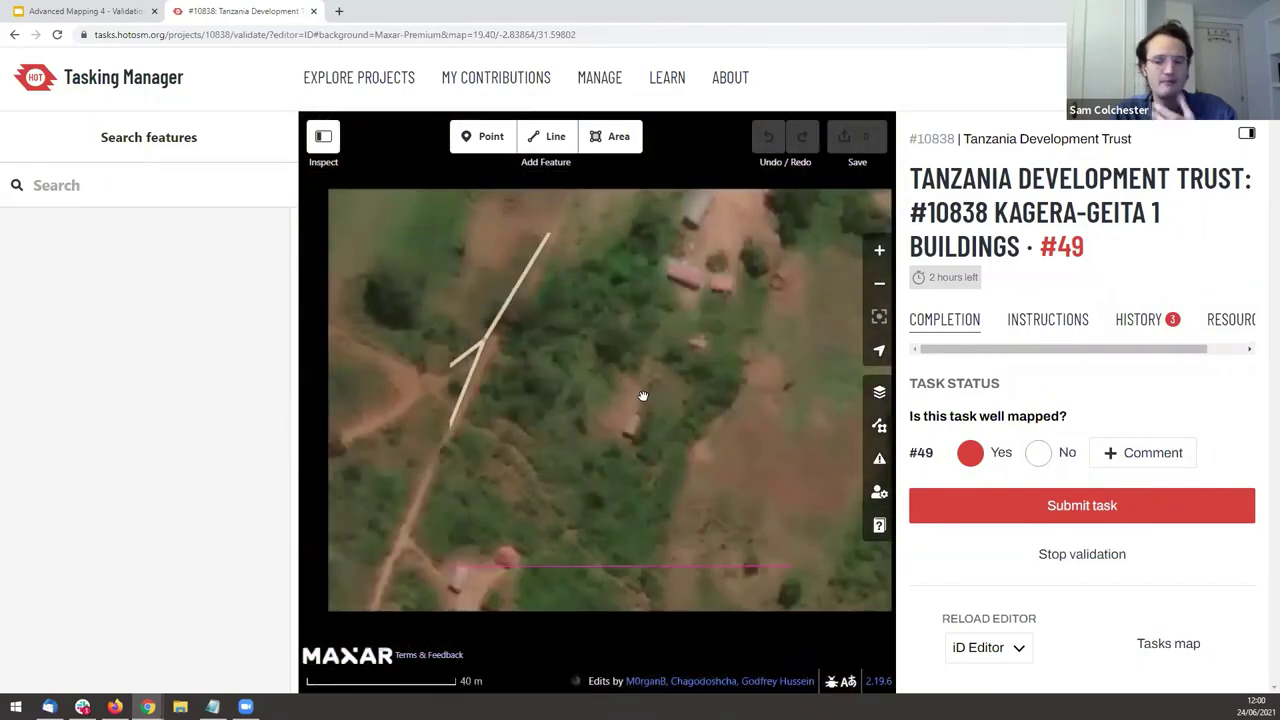
{"action": "scroll", "coordinate": [643, 454], "scroll_direction": "down", "scroll_amount": 1}
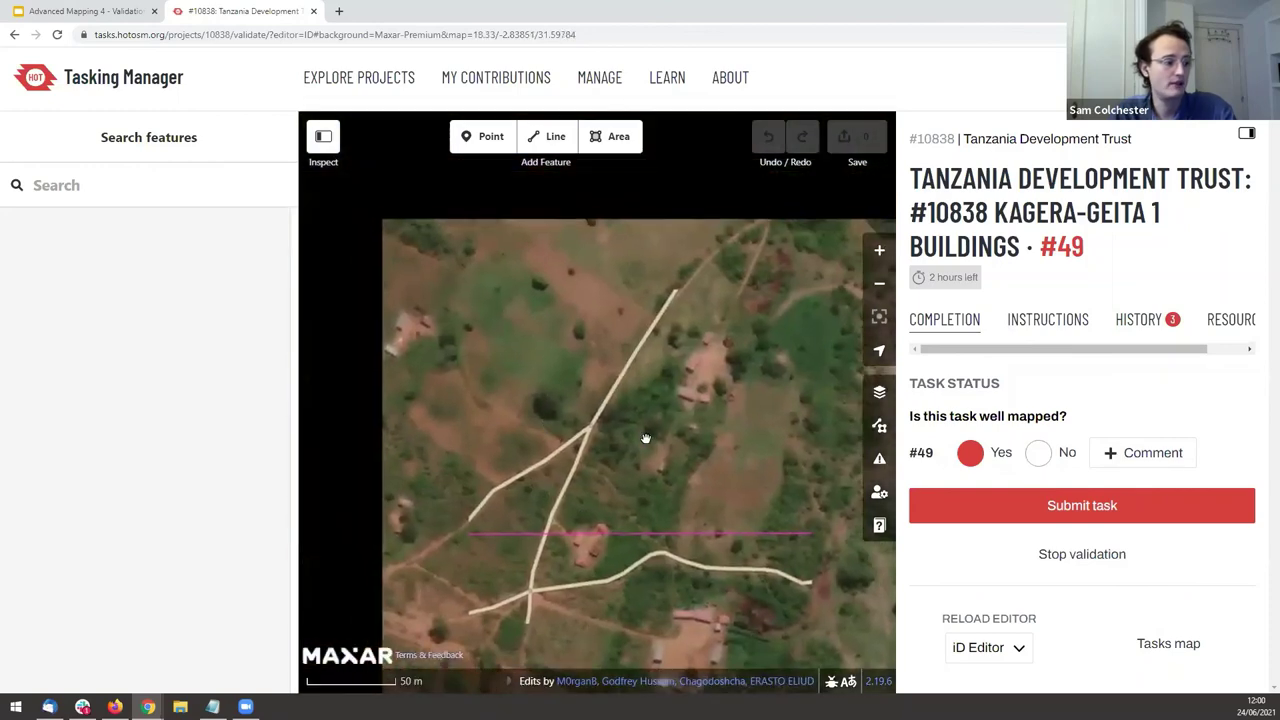
{"action": "scroll", "coordinate": [646, 438], "scroll_direction": "up", "scroll_amount": 5}
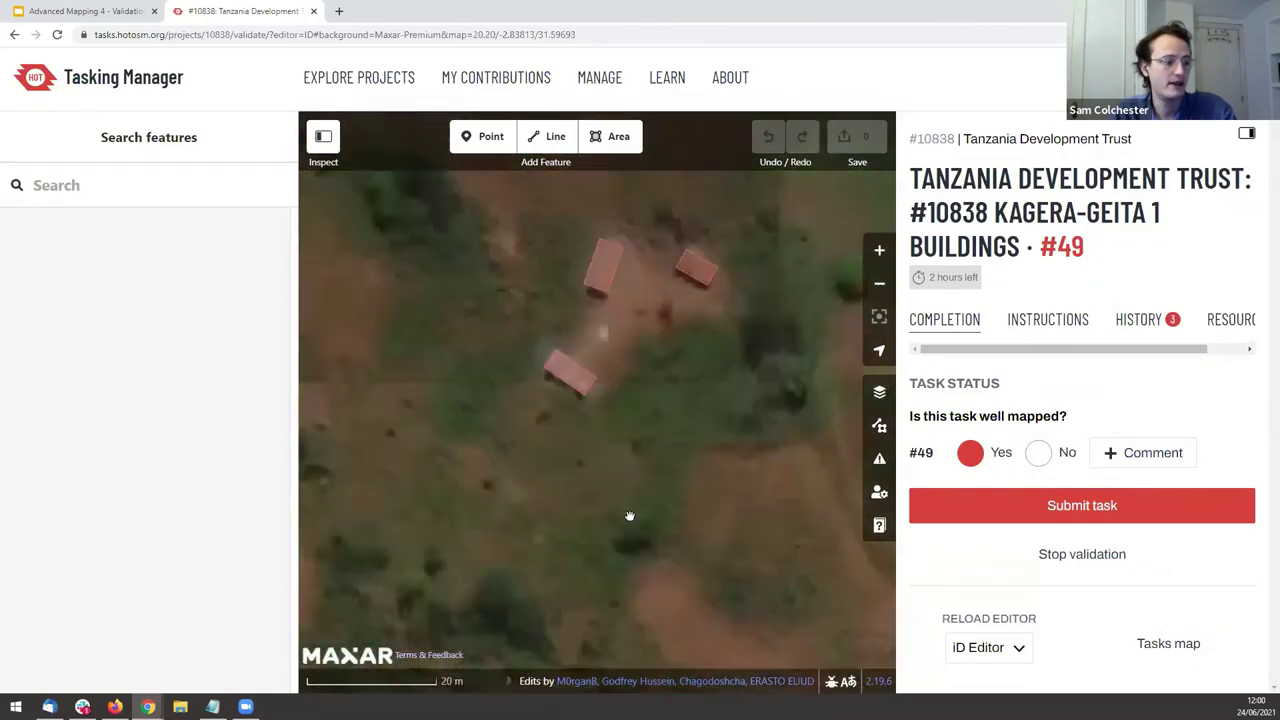
{"action": "scroll", "coordinate": [630, 516], "scroll_direction": "down", "scroll_amount": 4}
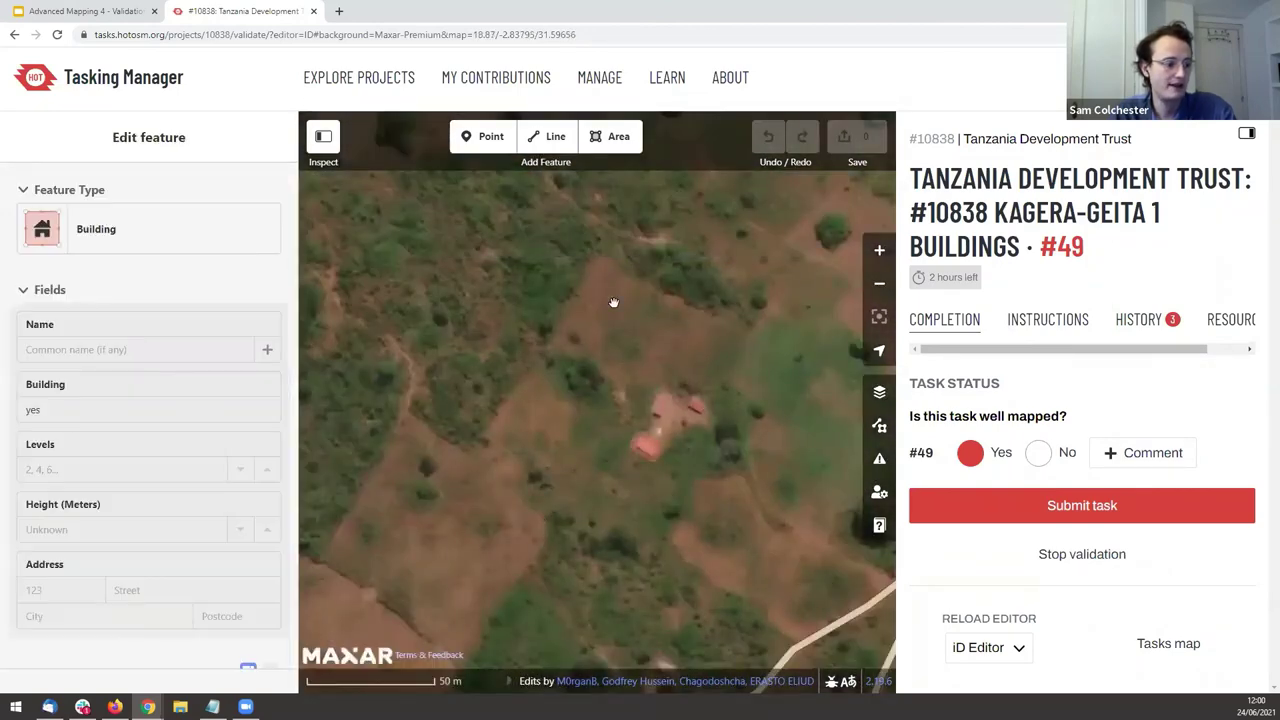
Move north-west and select the round building to inspect it, then deselect it
{"action": "left_click", "coordinate": [613, 302]}
{"action": "key", "text": "Down"}
{"action": "key", "text": "Down"}
{"action": "key", "text": "Down"}
{"action": "left_click_drag", "start_coordinate": [633, 316], "coordinate": [600, 466]}
{"action": "scroll", "coordinate": [734, 446], "scroll_direction": "down", "scroll_amount": 1}
{"action": "scroll", "coordinate": [699, 455], "scroll_direction": "up", "scroll_amount": 5}
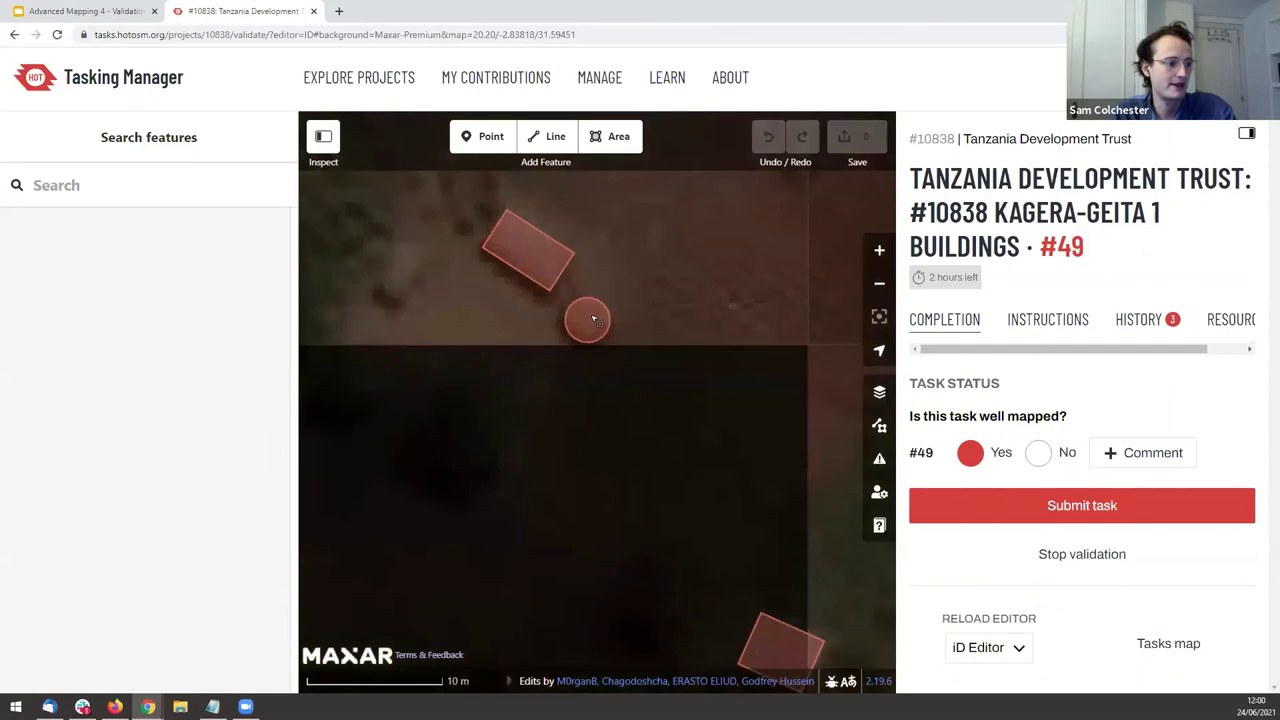
{"action": "left_click", "coordinate": [593, 319]}
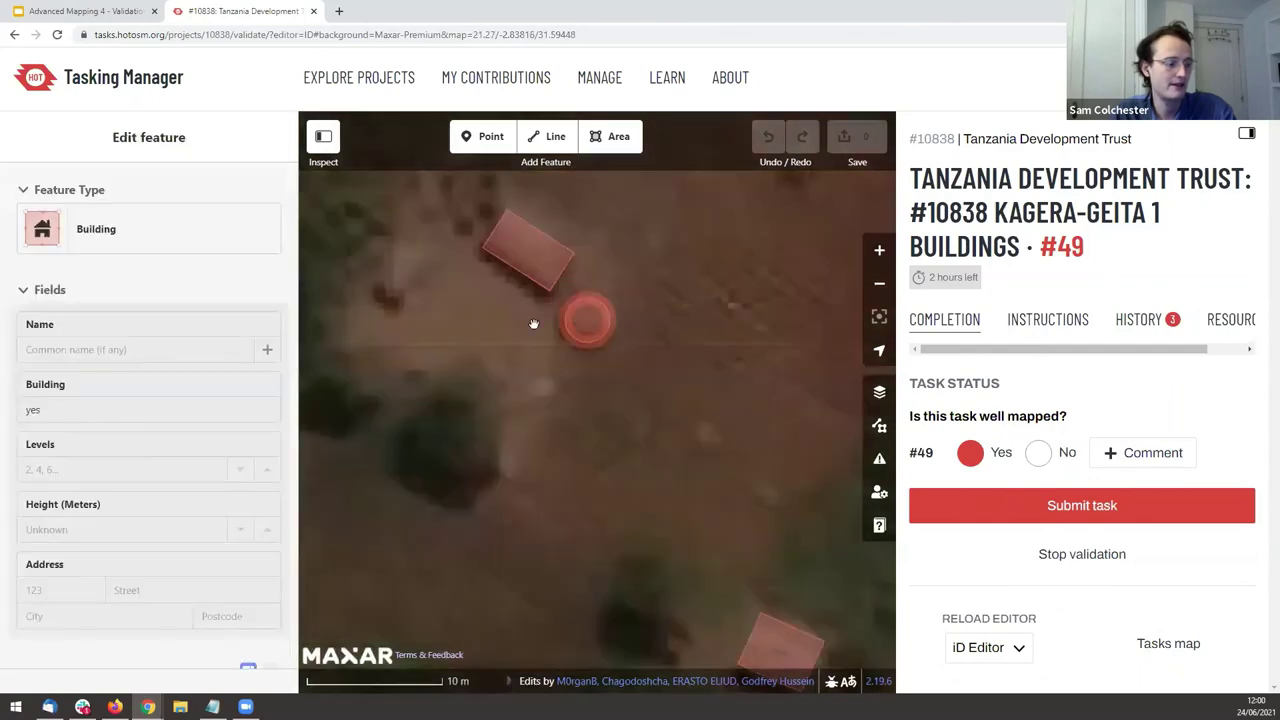
{"action": "left_click", "coordinate": [534, 323]}
{"action": "scroll", "coordinate": [560, 429], "scroll_direction": "down", "scroll_amount": 3}
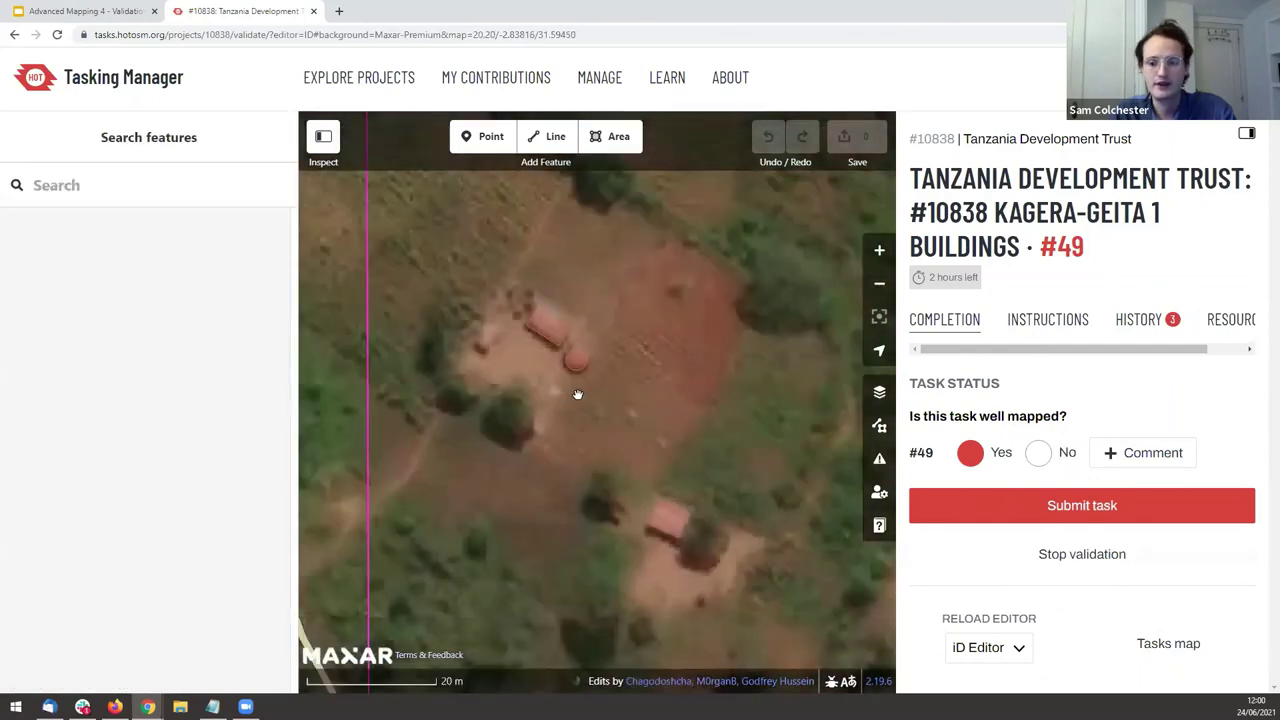